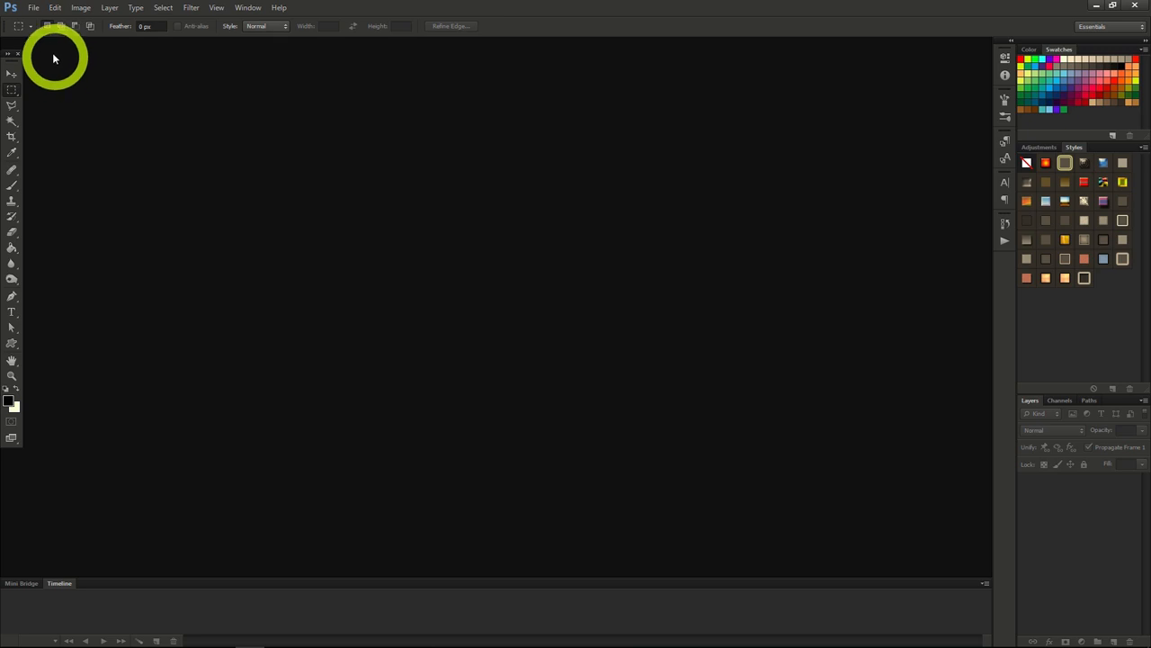
Step: Create a new transparent document measured in inches, 41.667 by 26.667, with resolution set to 72 pixels/inch
click(33, 8)
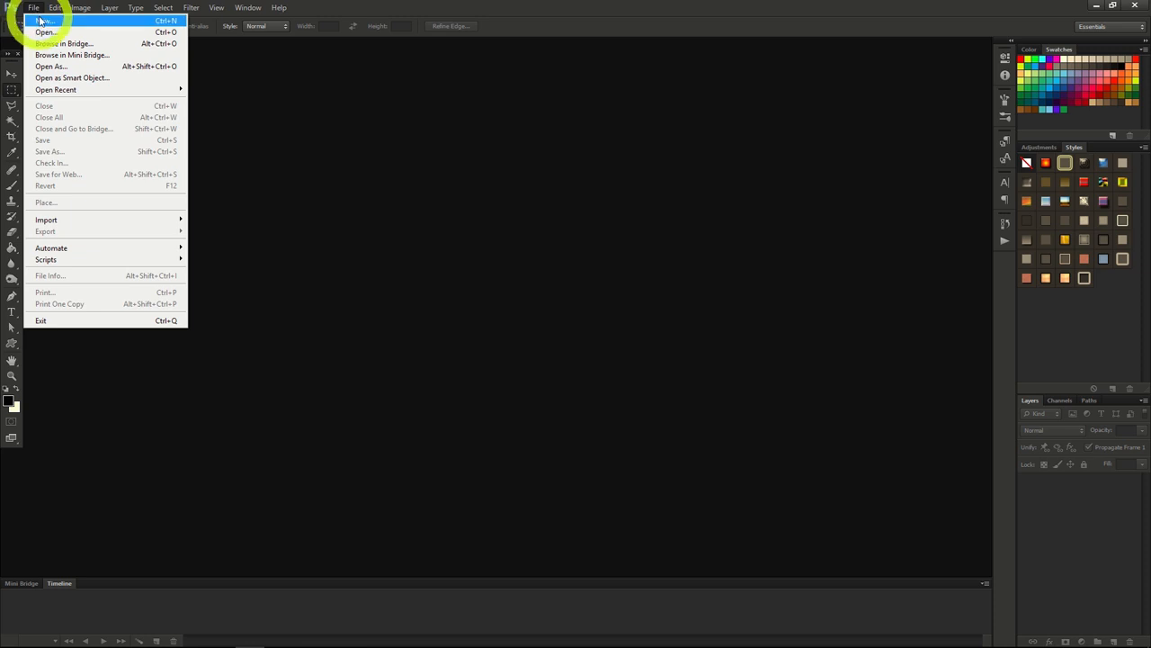
click(40, 20)
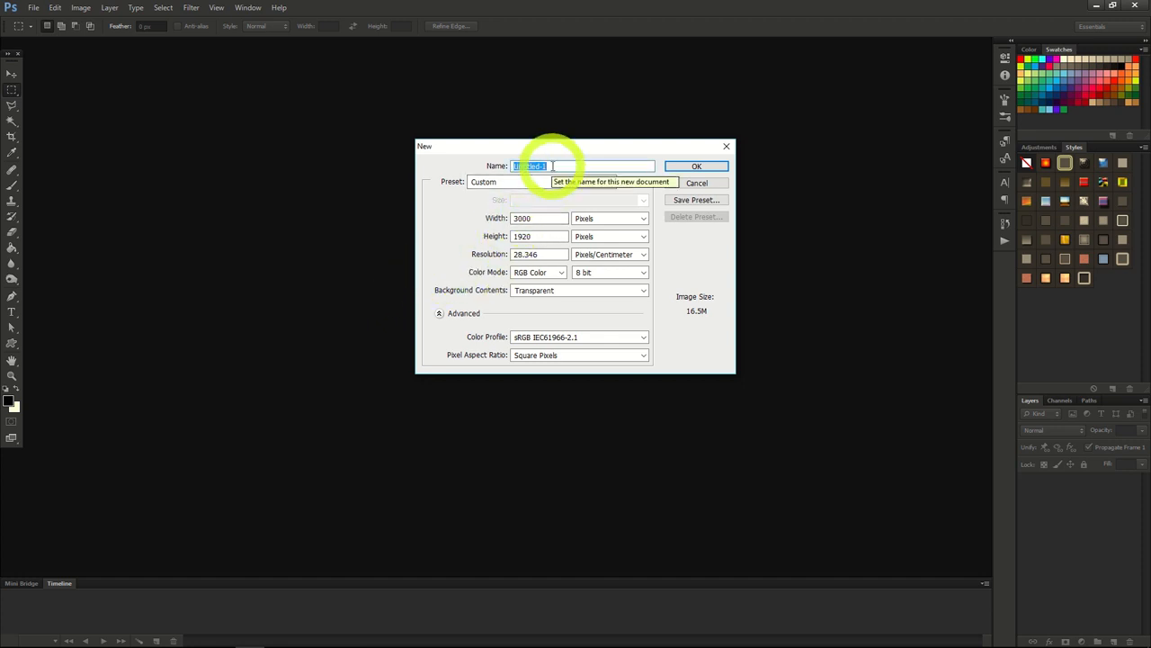
click(538, 219)
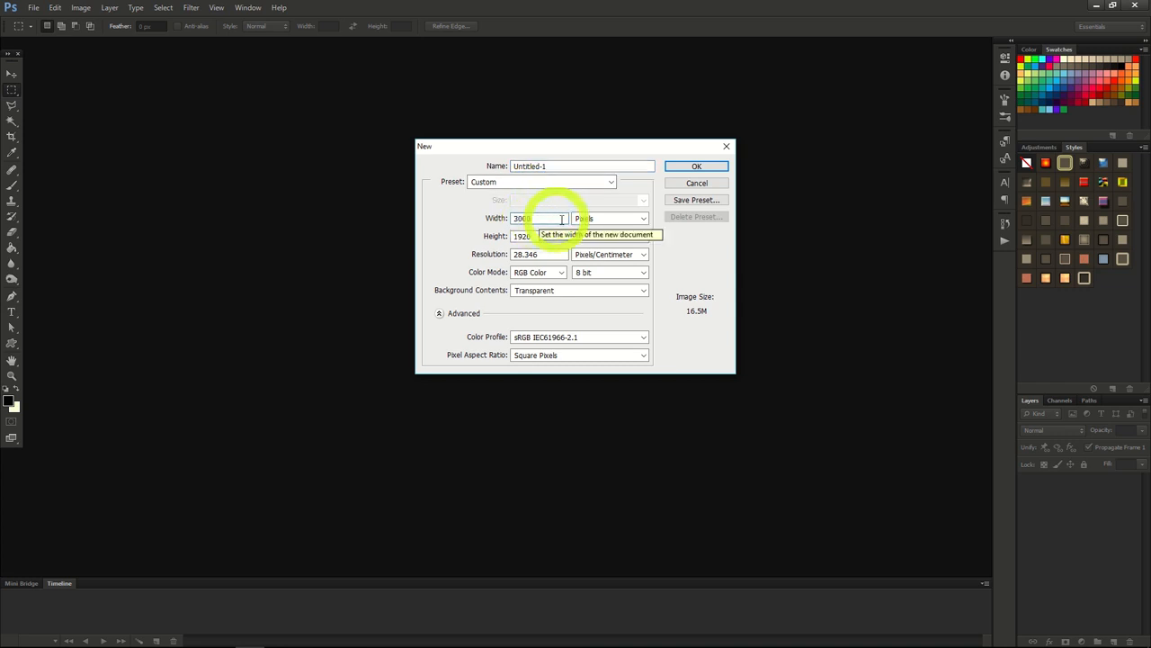
click(612, 221)
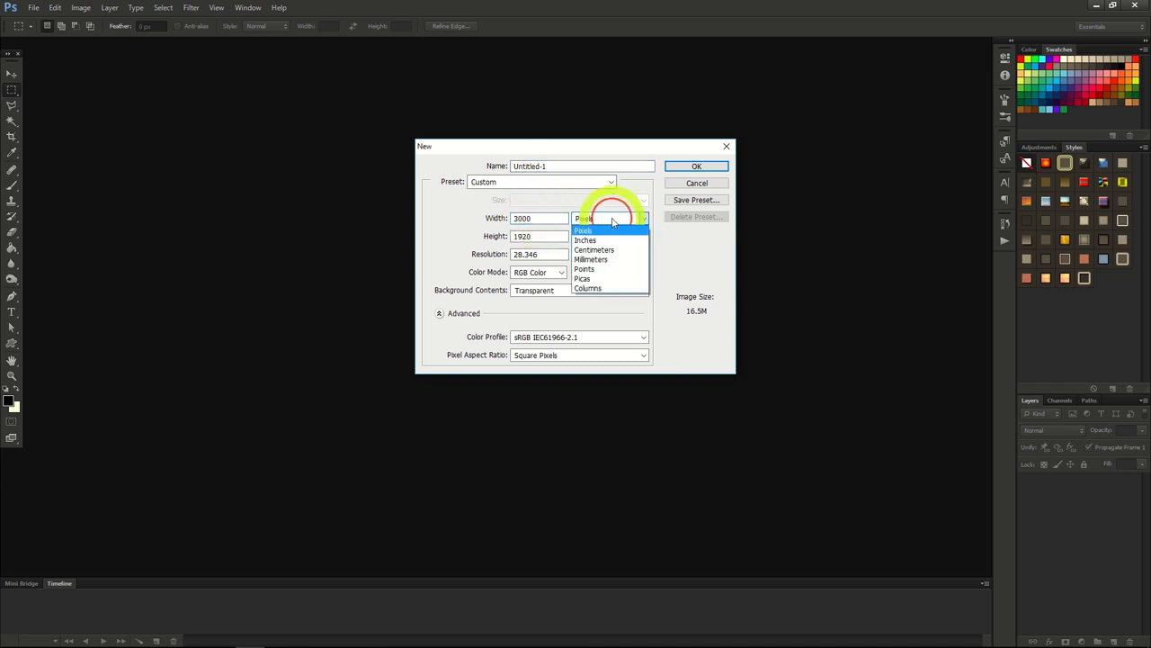
click(607, 241)
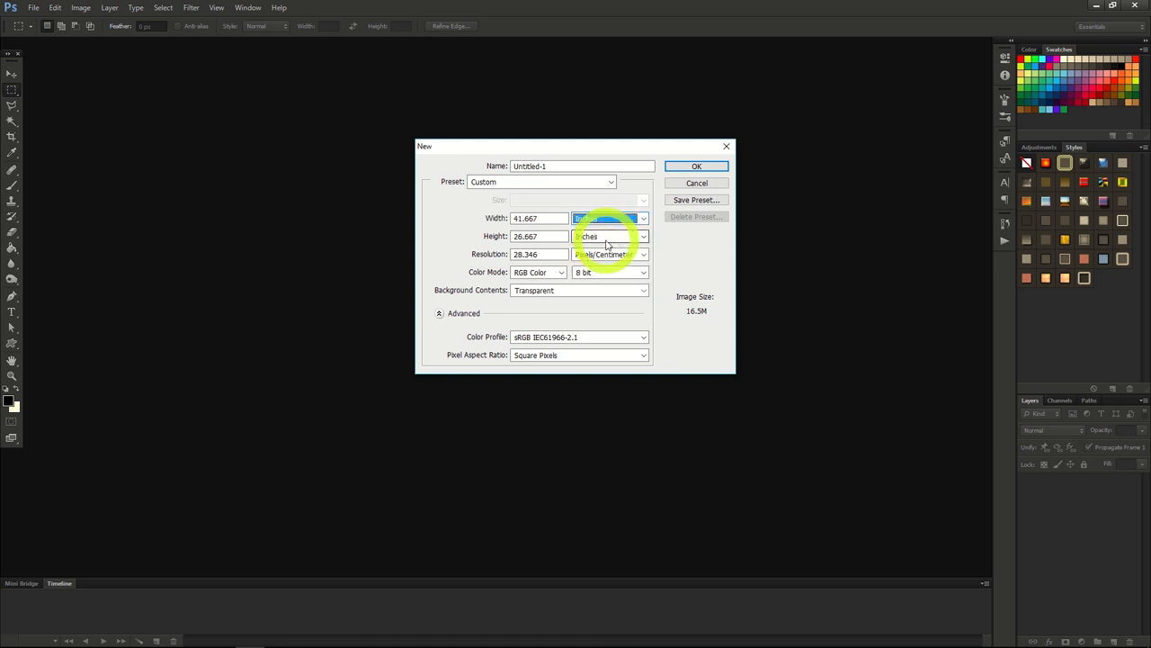
click(603, 254)
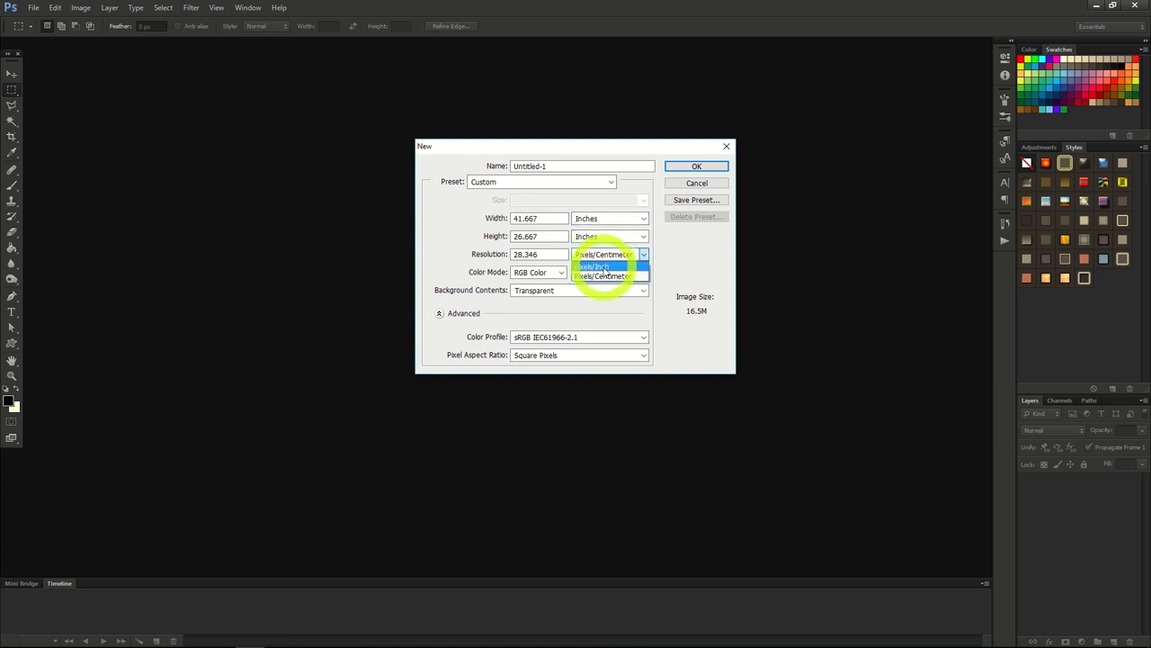
click(603, 270)
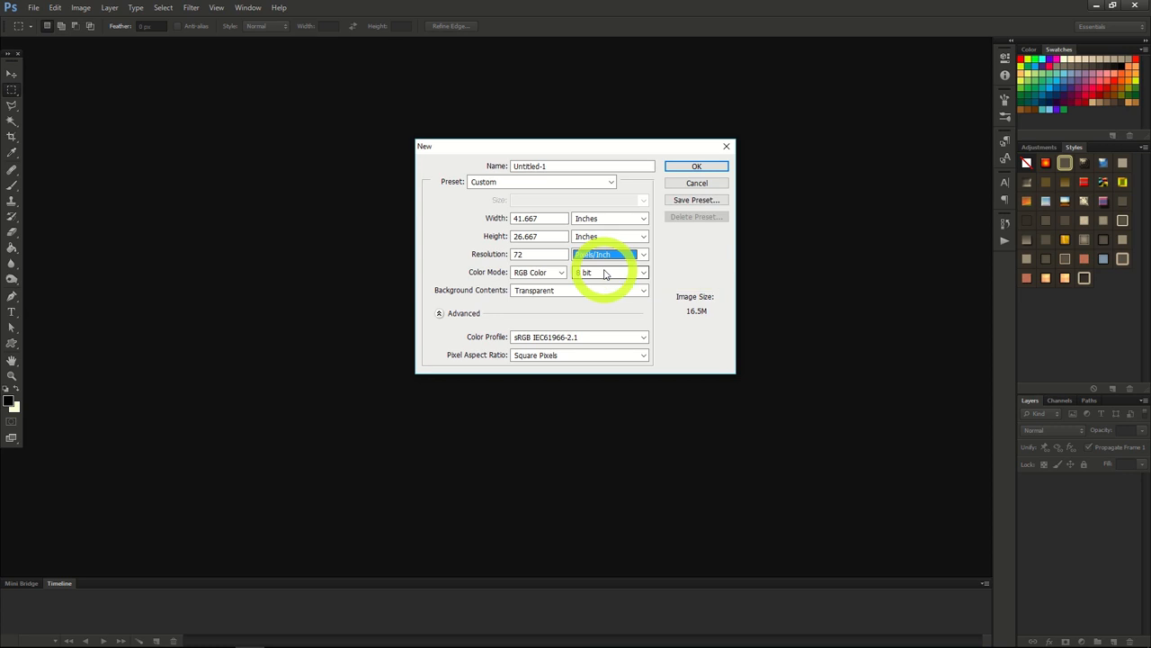
click(697, 168)
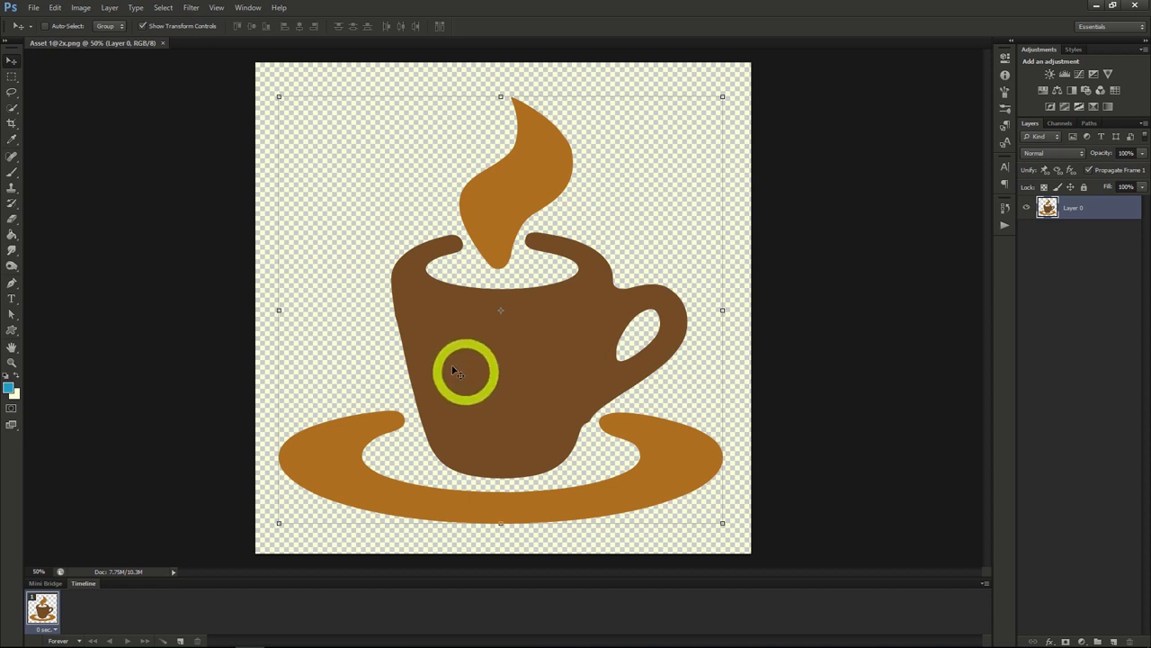
Step: Try the Color Negative (RGB) preset of a Curves adjustment directly on the coffee cup image
click(81, 8)
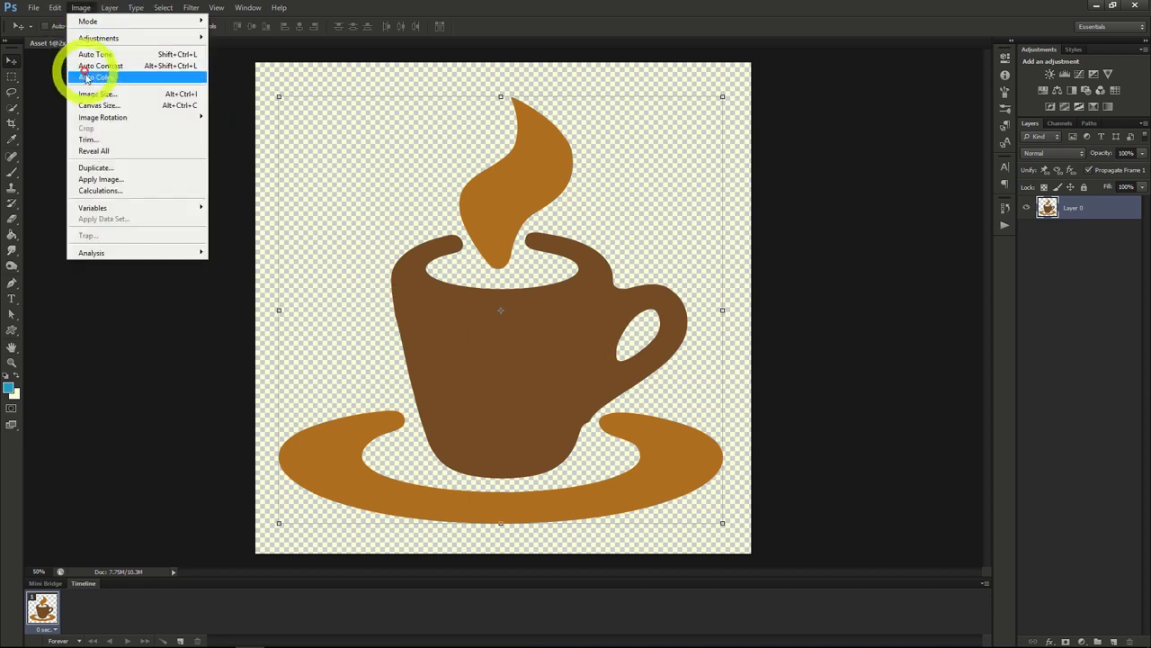
mouse_move(151, 44)
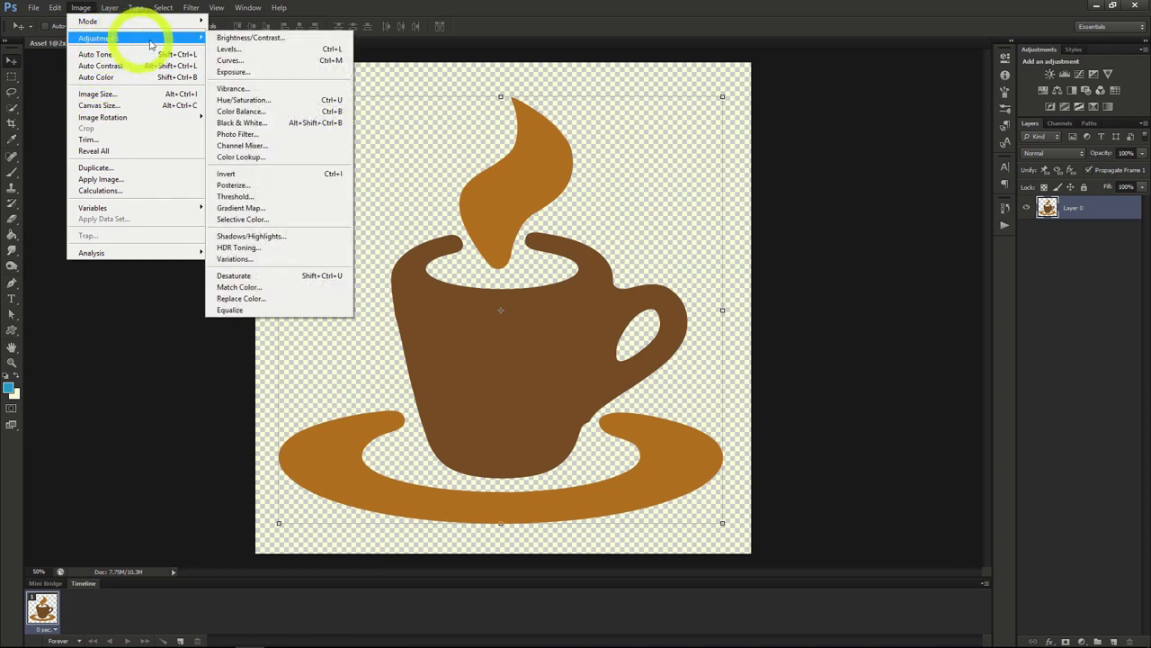
click(229, 60)
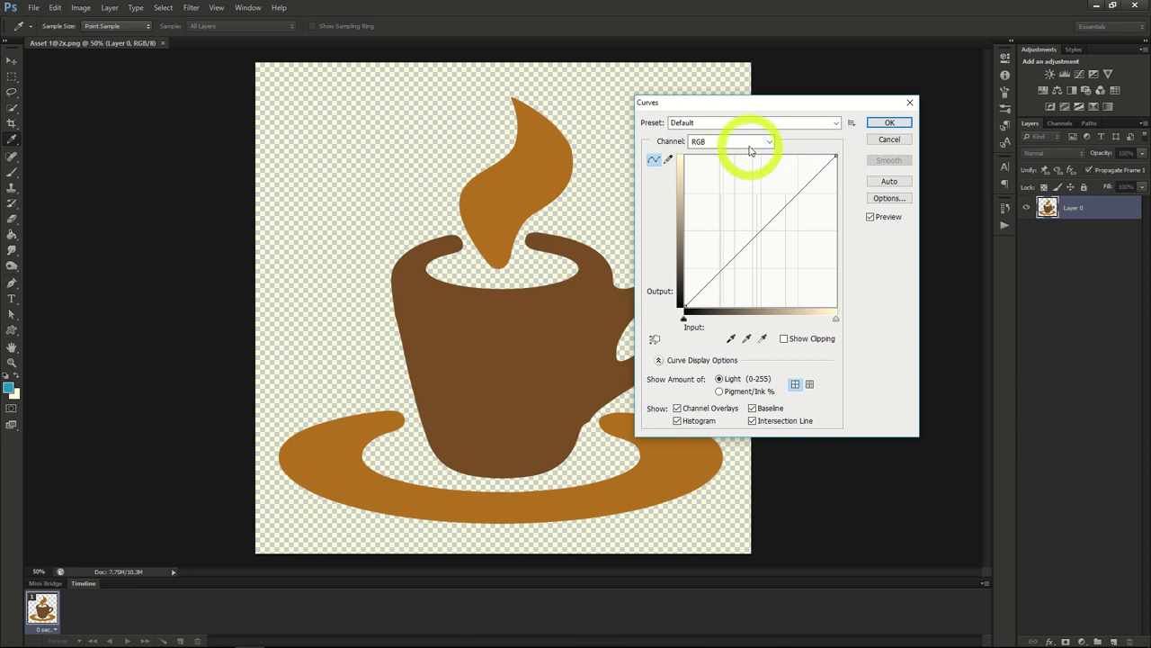
click(821, 123)
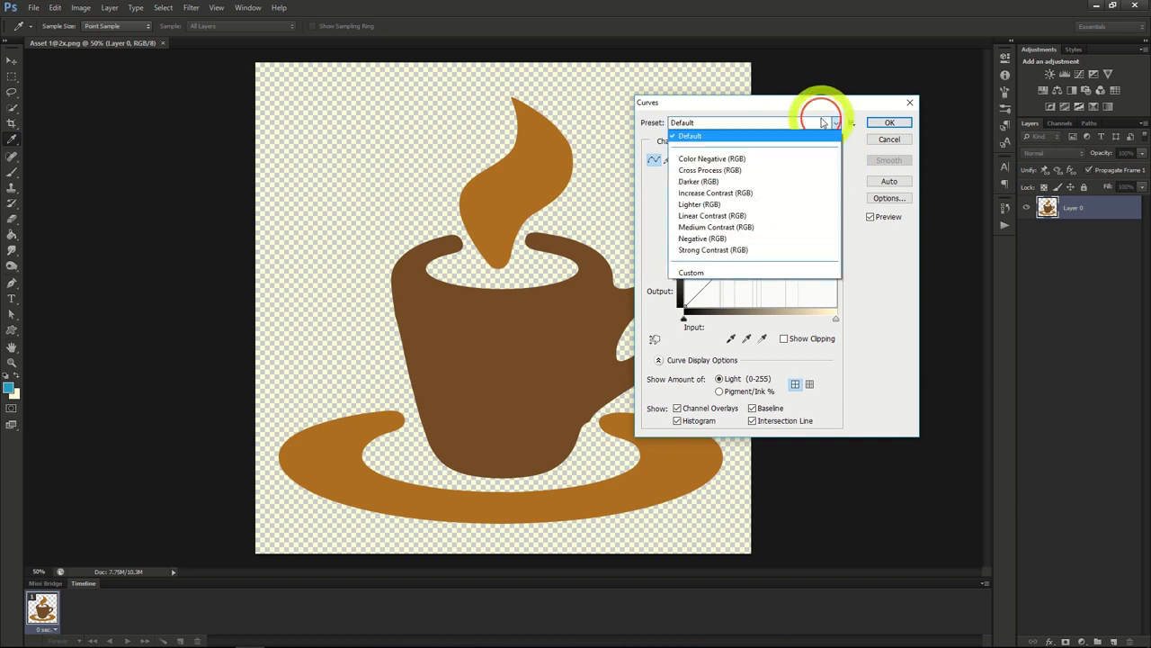
click(740, 160)
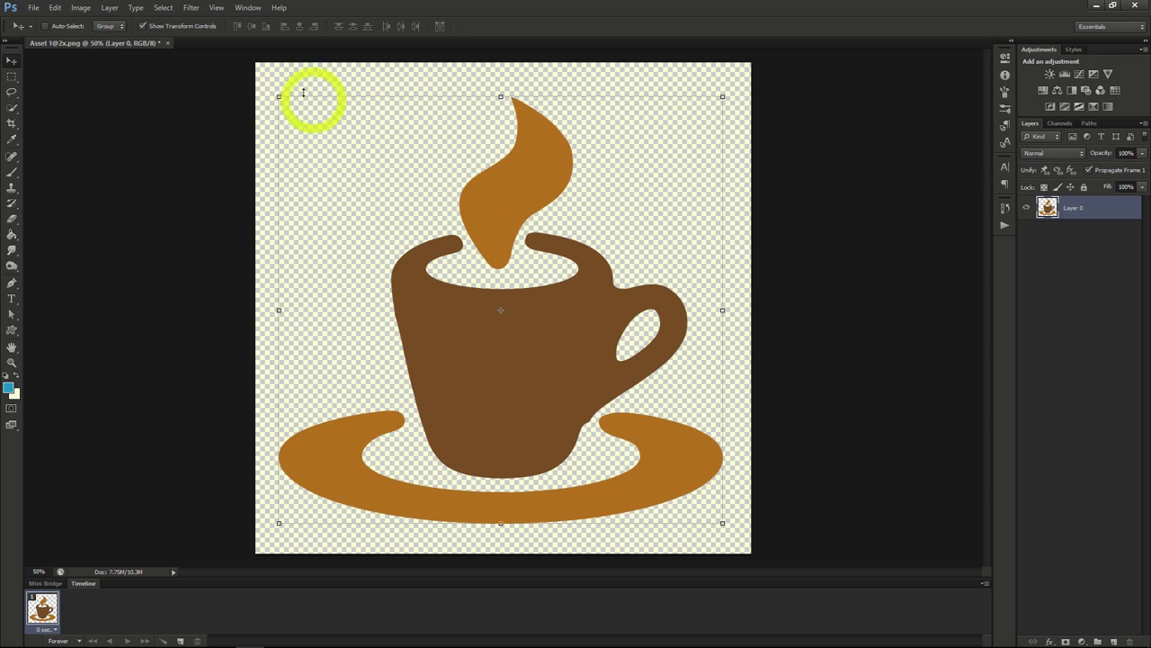
Step: Add a Curves adjustment layer above Layer 0 with Normal mode and 100% opacity, and toggle its visibility off and on
click(111, 9)
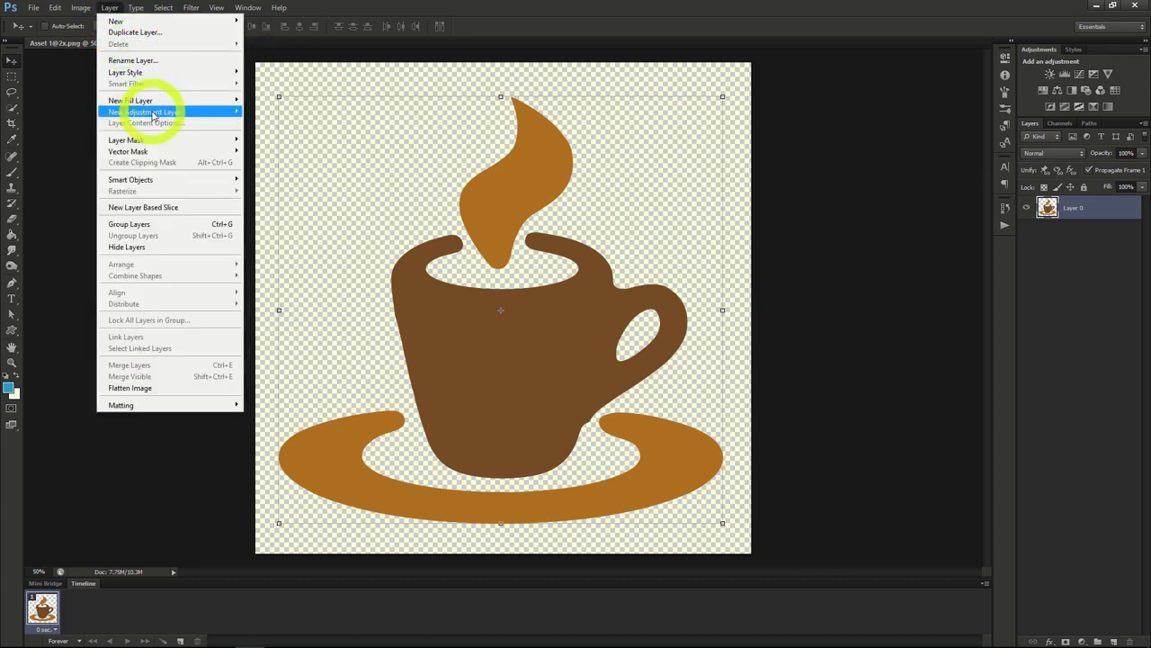
mouse_move(171, 112)
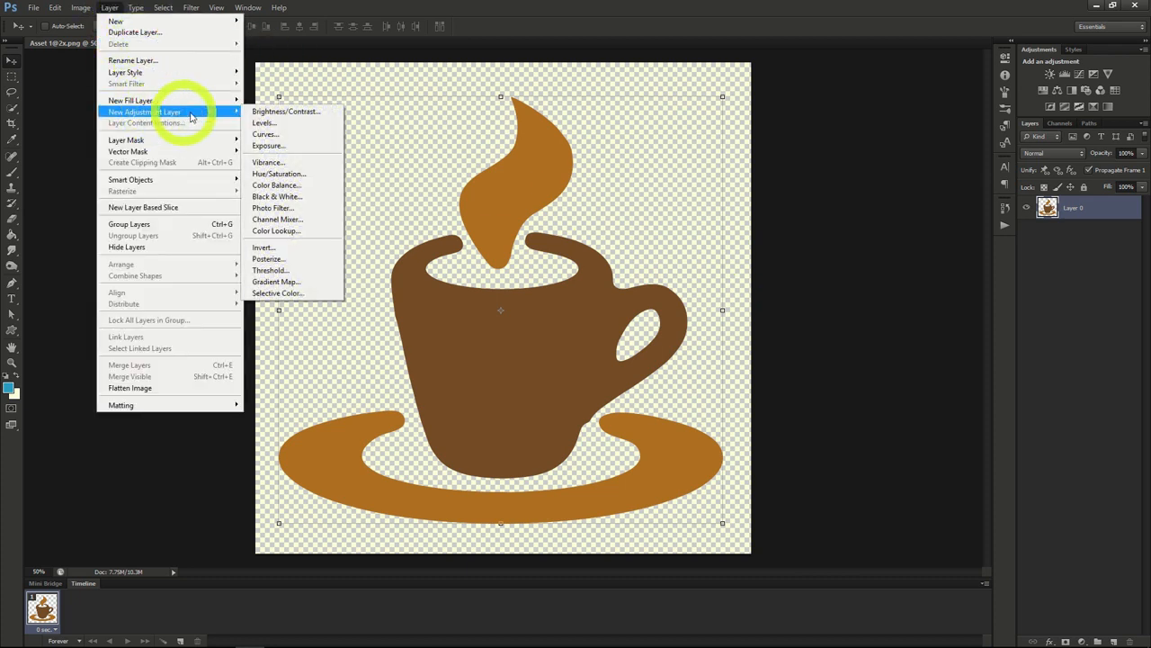
click(289, 140)
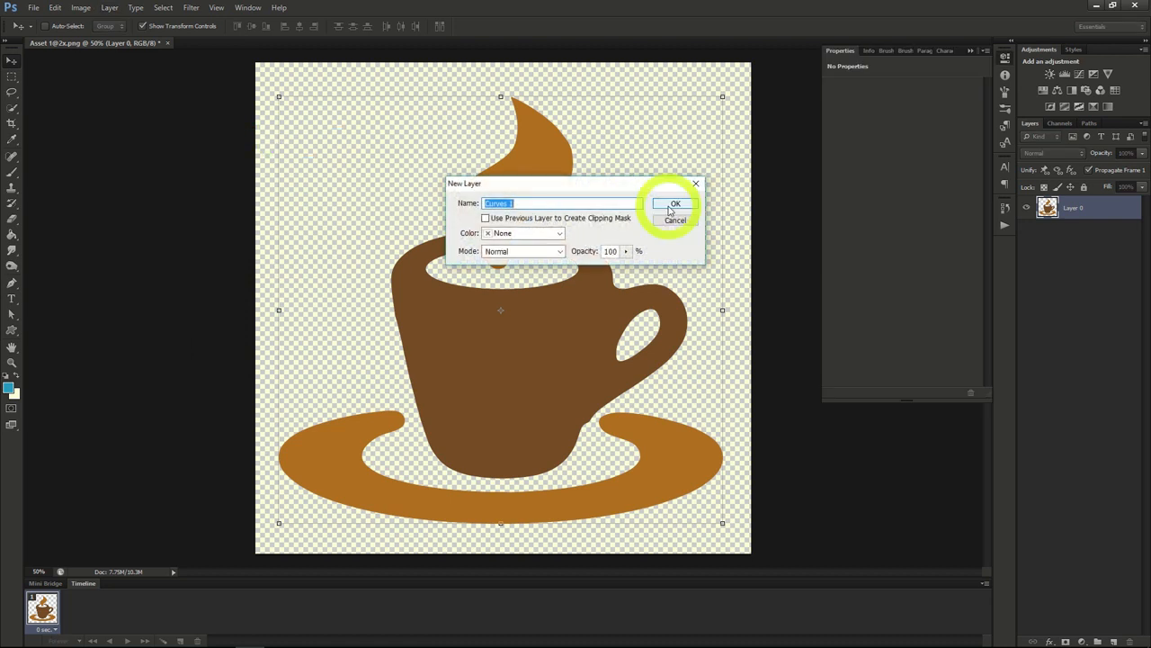
click(673, 205)
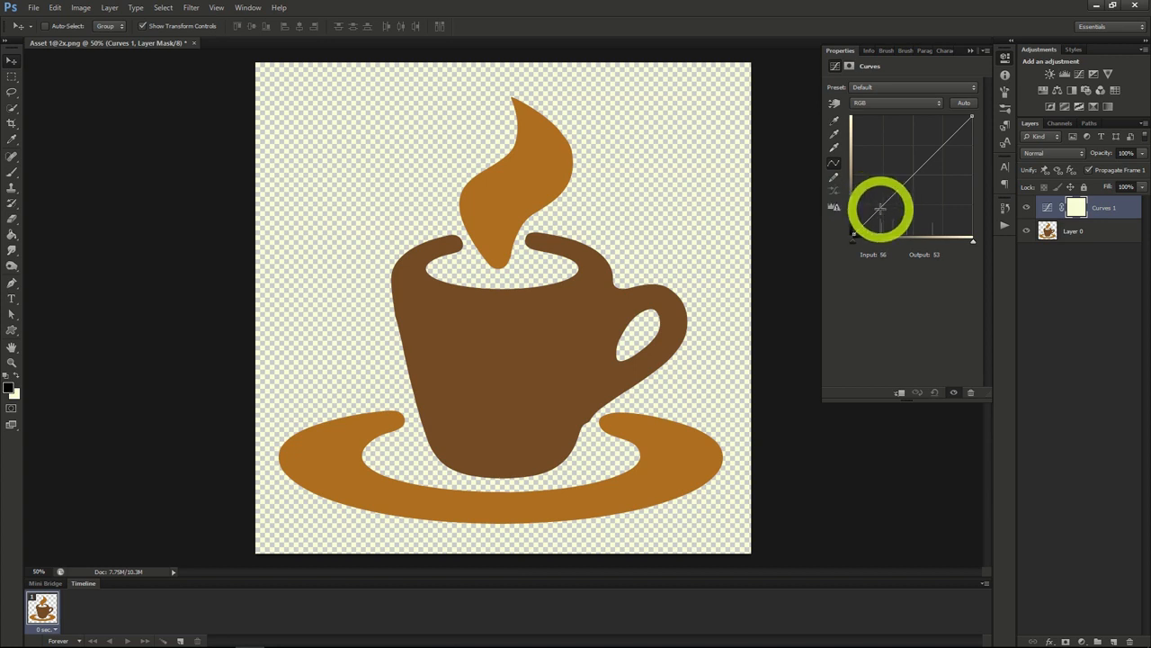
click(1023, 208)
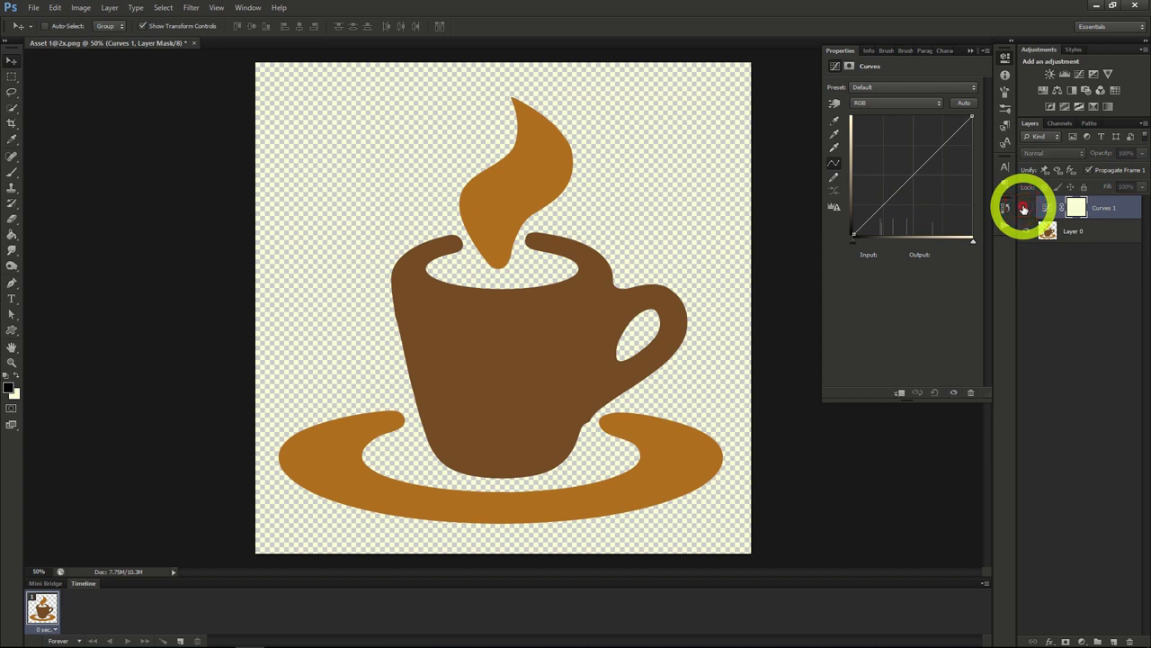
click(1023, 209)
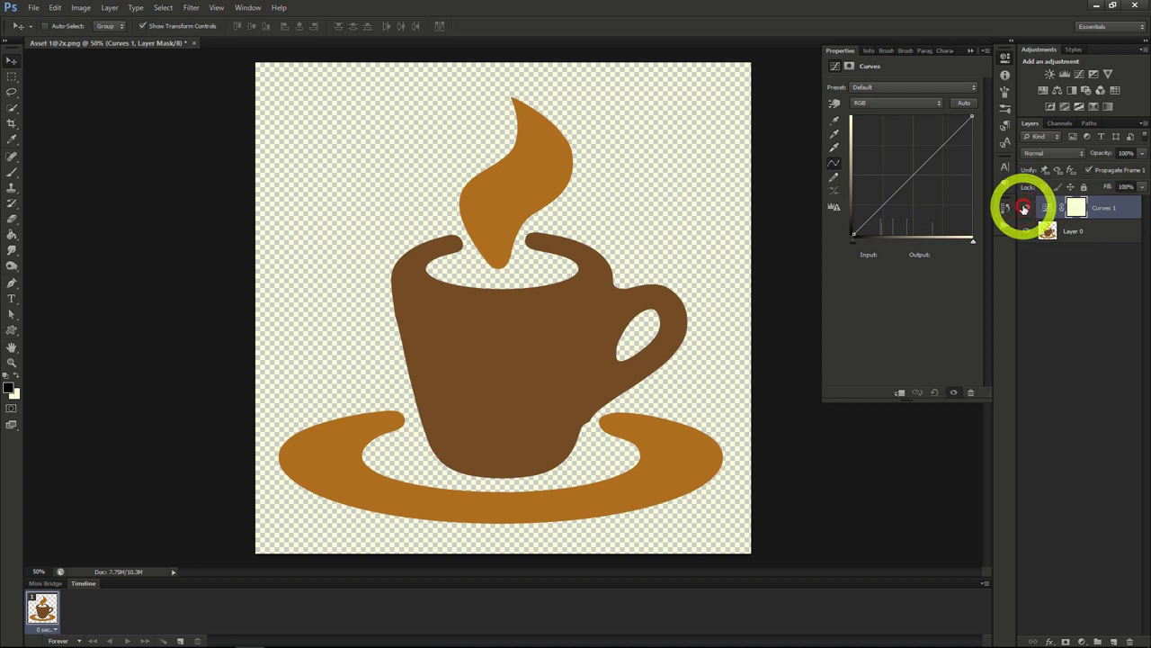
Step: Add three points to the RGB curve, lowering the shadow point to about input 88, output 20, and raising the highlight point
click(879, 210)
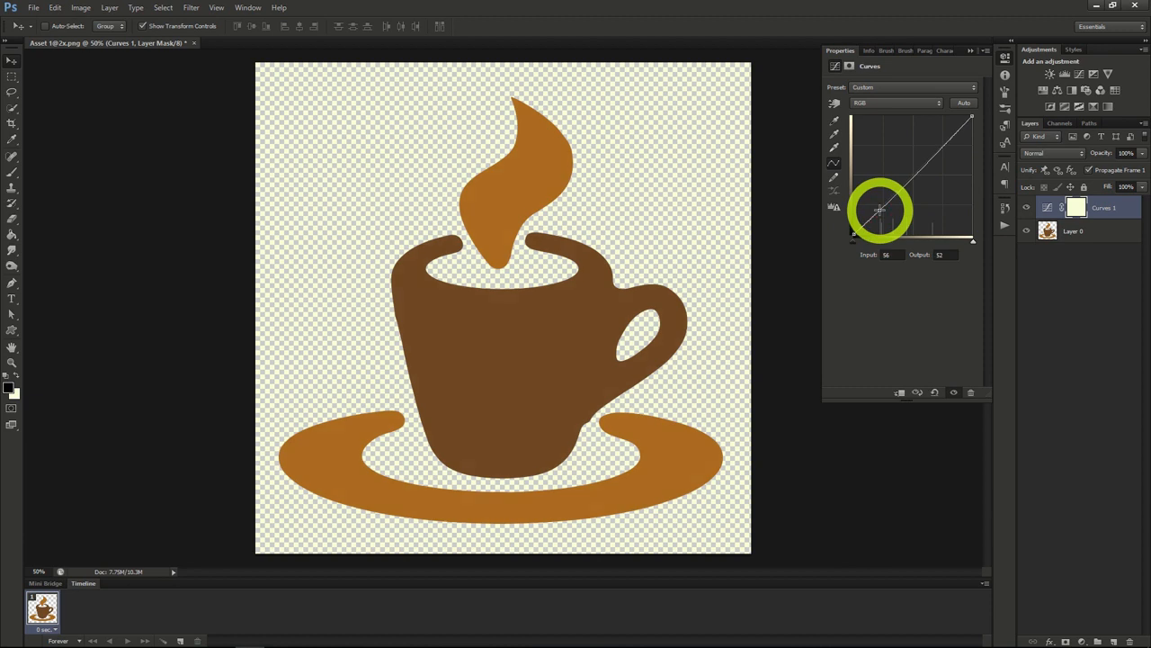
click(911, 178)
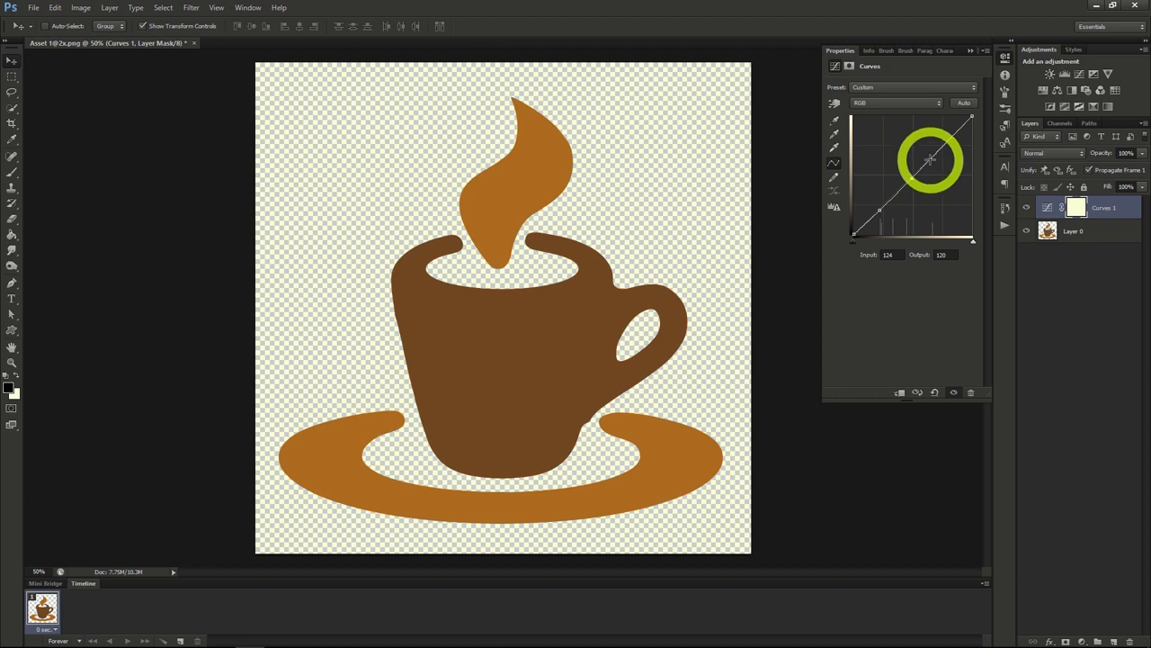
click(937, 151)
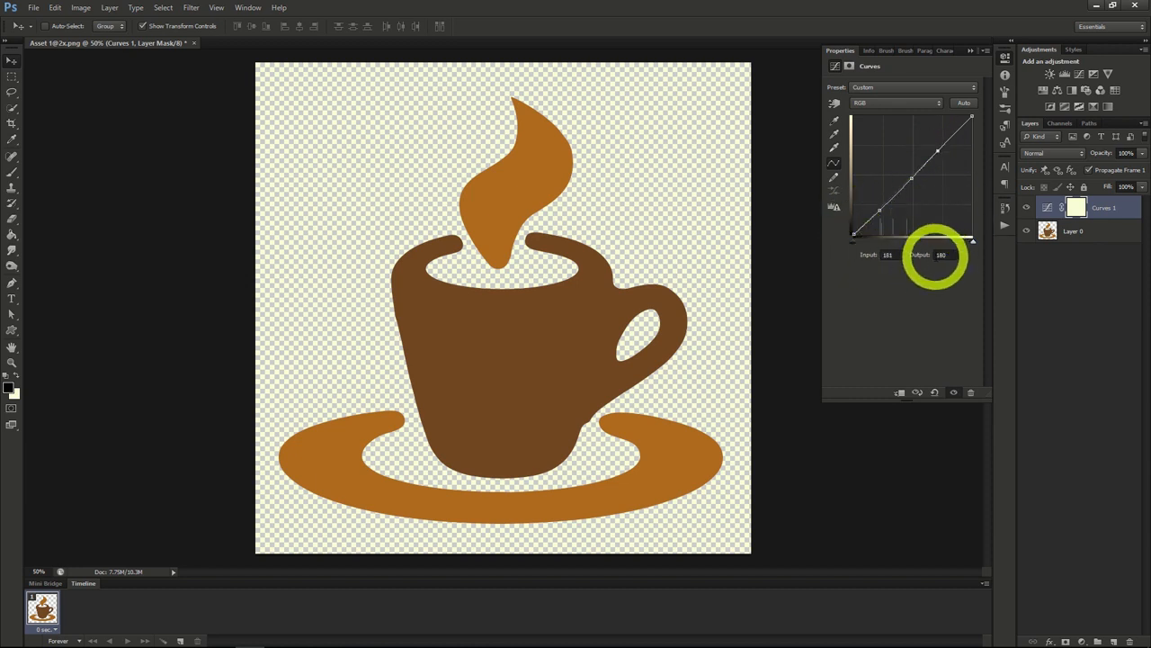
drag(881, 206, 893, 224)
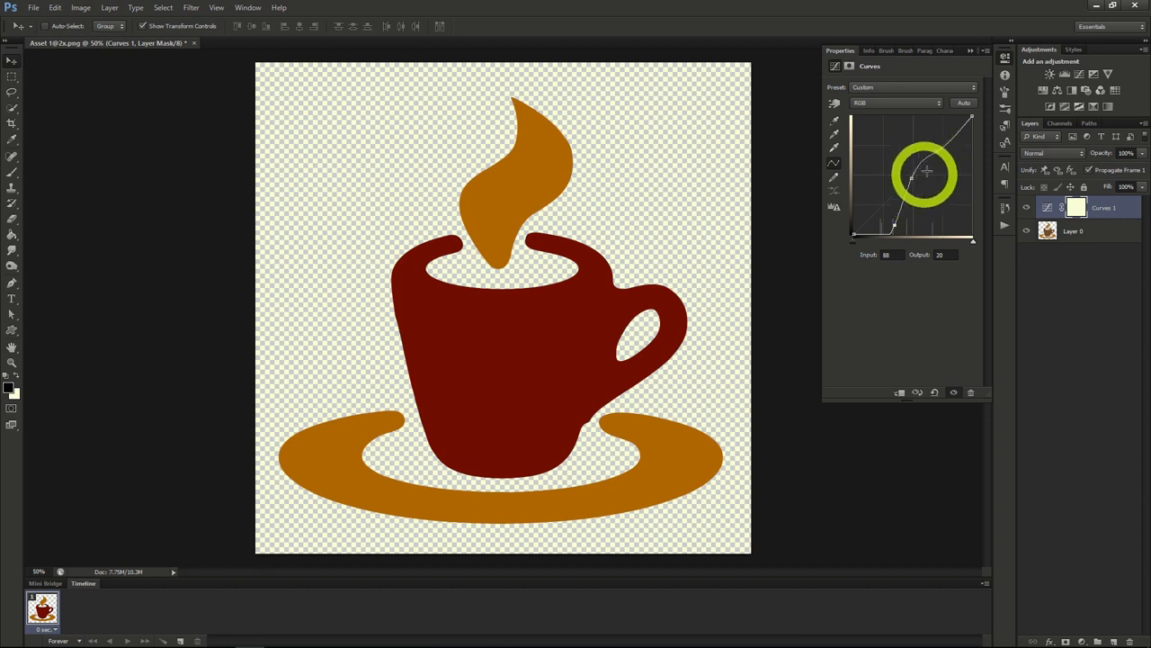
drag(939, 150, 913, 141)
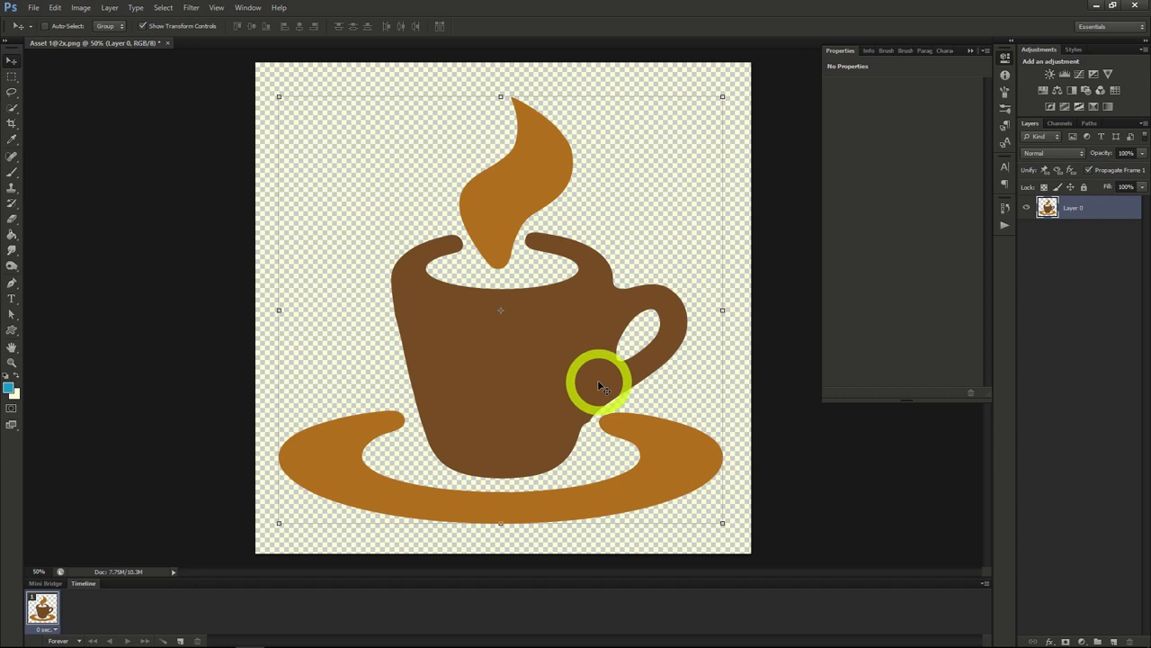
Step: Add a Brightness/Contrast adjustment layer above Layer 0, keeping Normal mode and 100% opacity
click(90, 14)
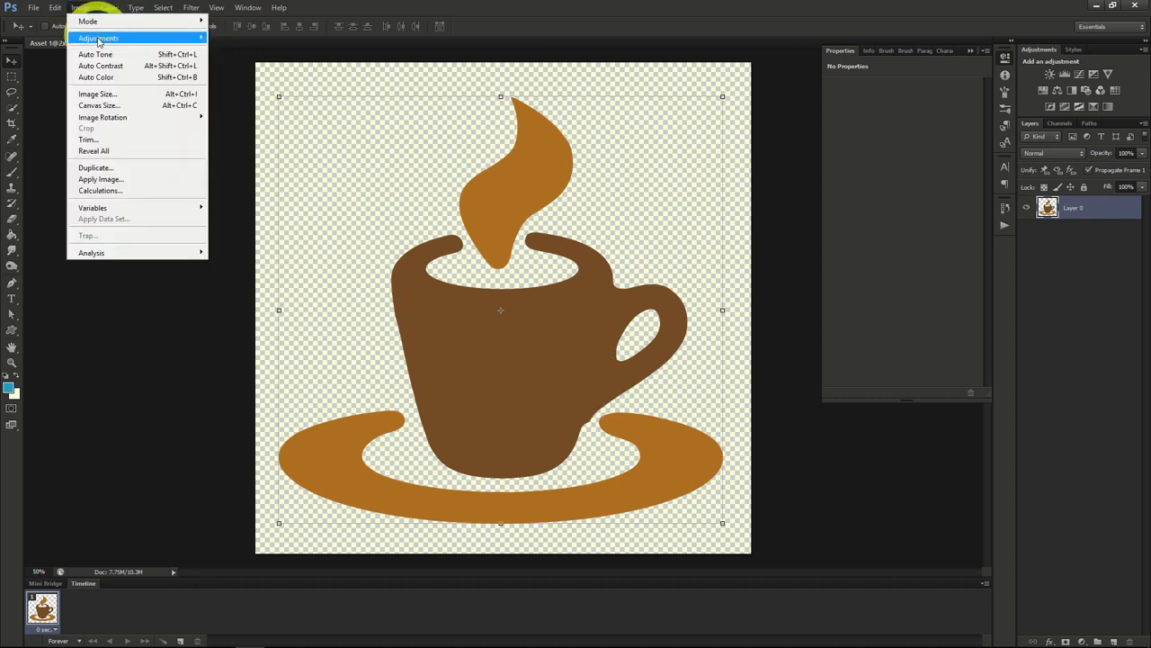
mouse_move(108, 37)
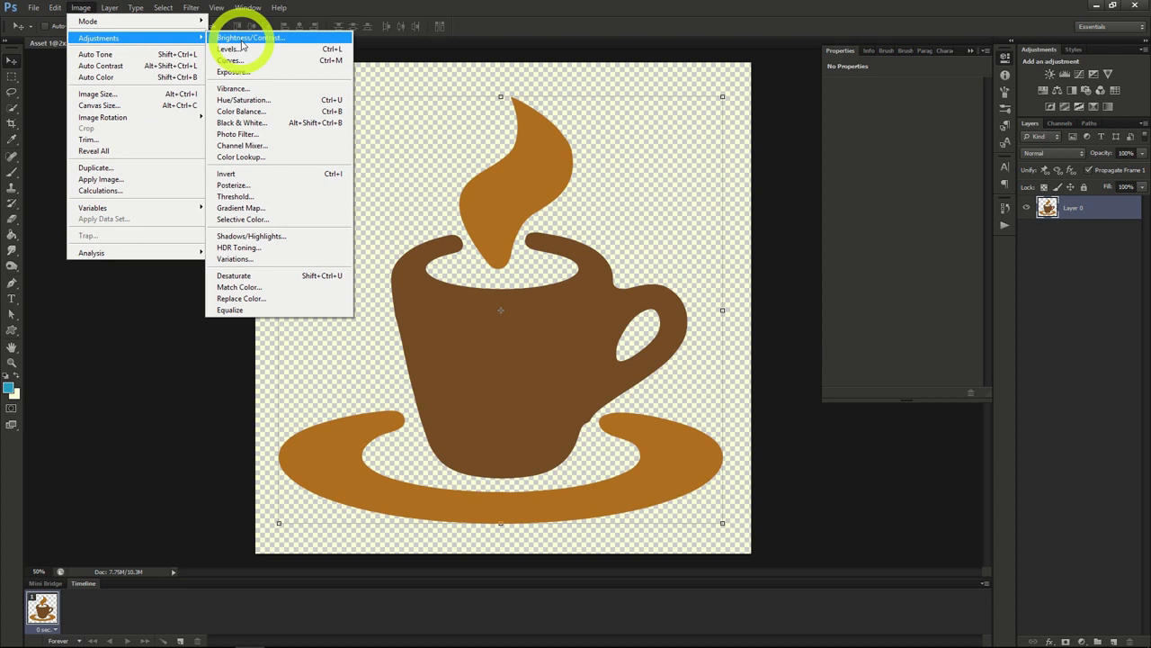
mouse_move(109, 7)
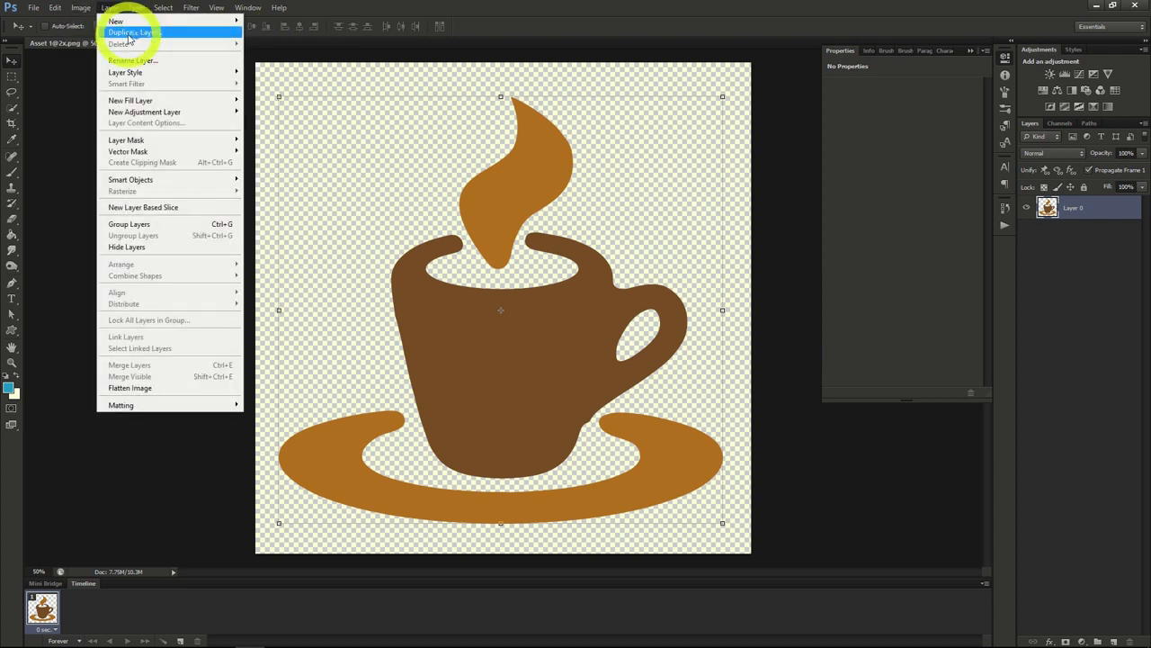
mouse_move(142, 115)
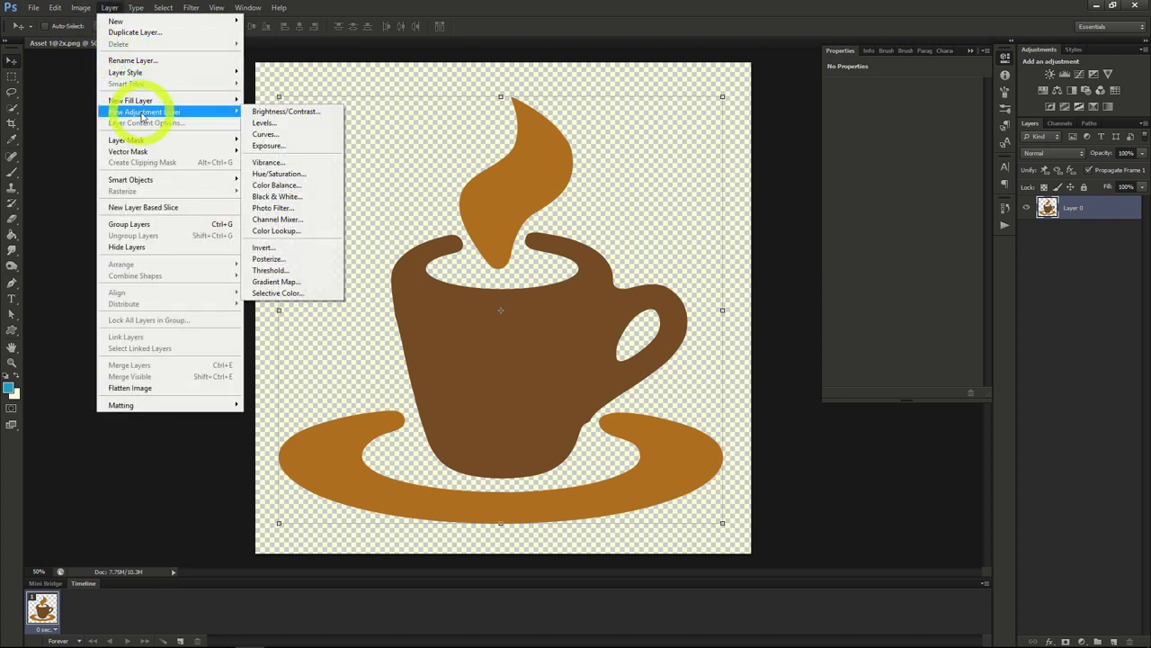
click(279, 115)
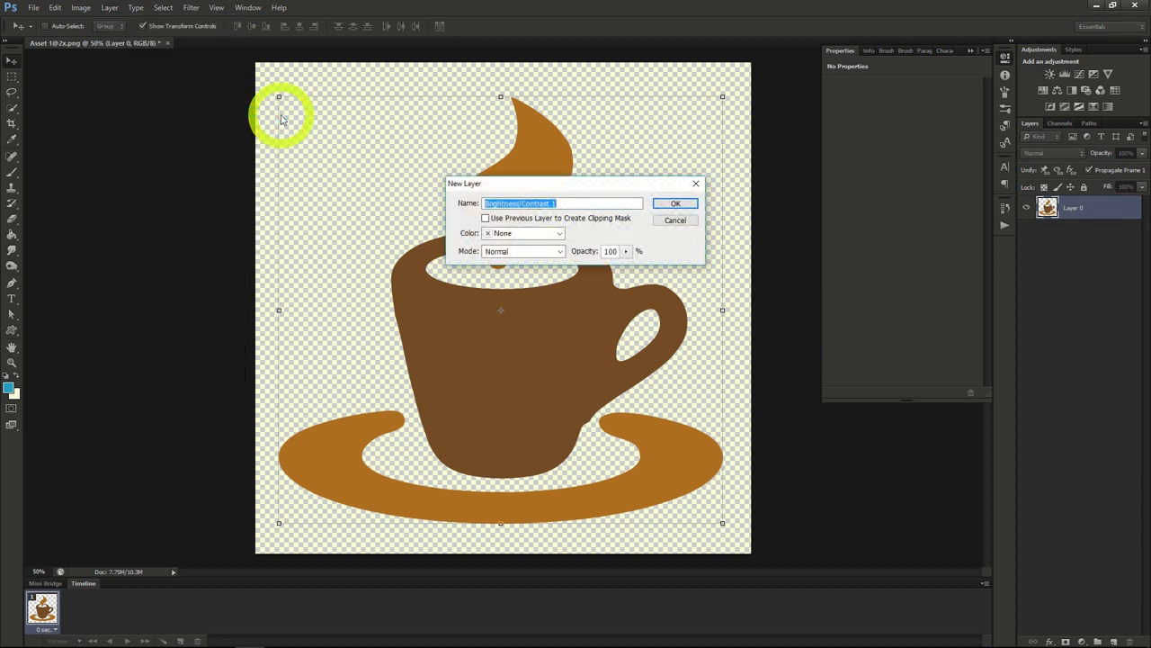
click(670, 203)
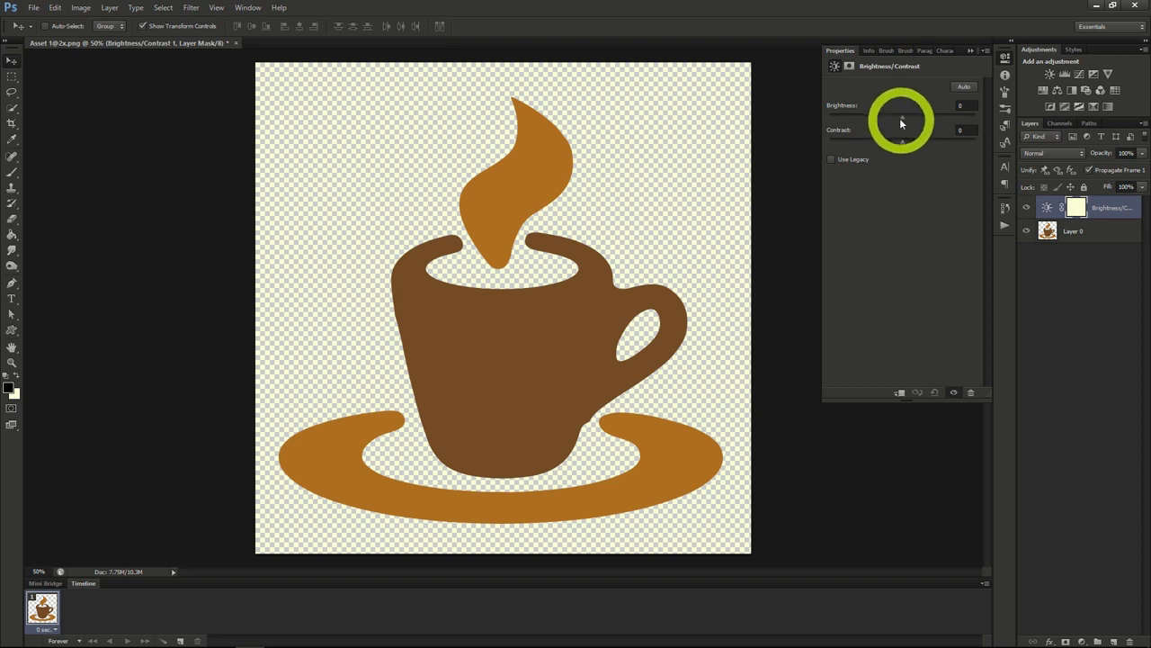
Step: Darken the coffee cup image by setting the adjustment layer's brightness to -61 and its contrast to 55
drag(902, 115, 932, 119)
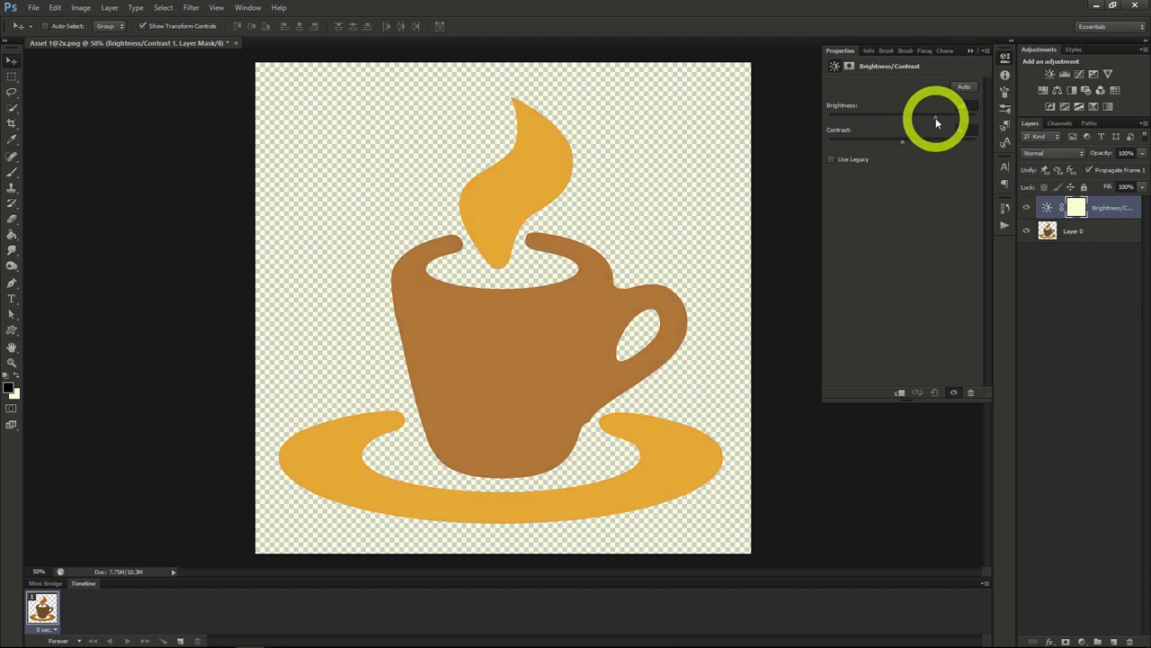
click(904, 143)
drag(902, 144, 873, 143)
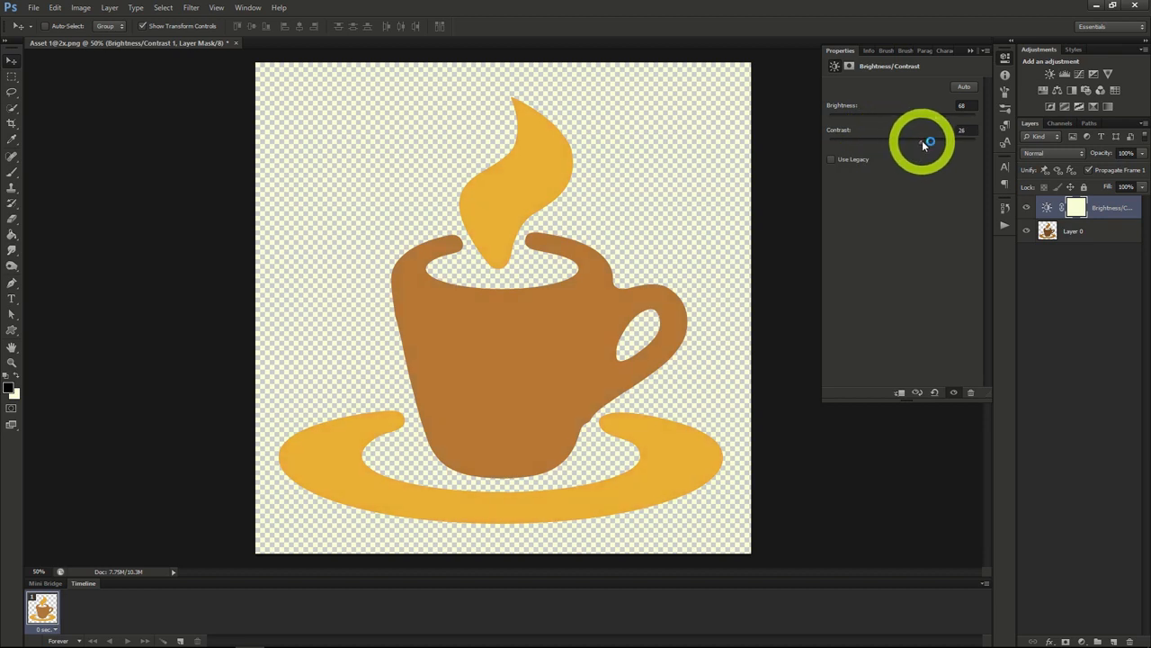
drag(932, 123, 872, 116)
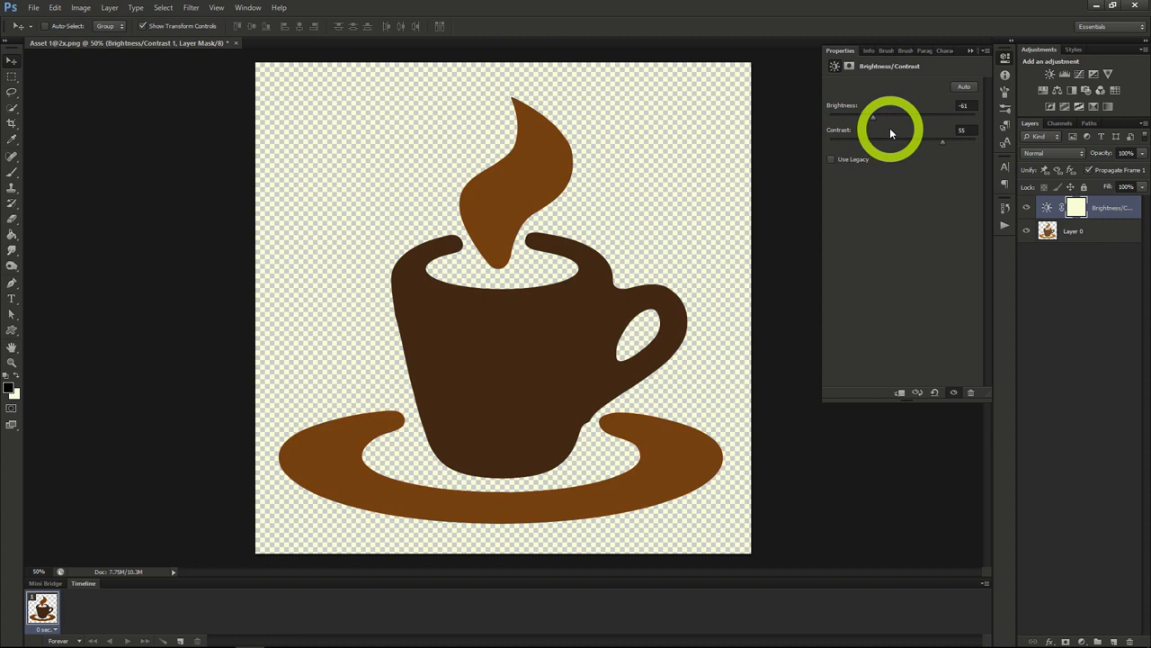
Step: Add an Exposure adjustment layer above Brightness/Contrast, setting exposure to about -1.60, offset to about +0.3240 and gamma correction to about 1.05
click(108, 9)
mouse_move(162, 113)
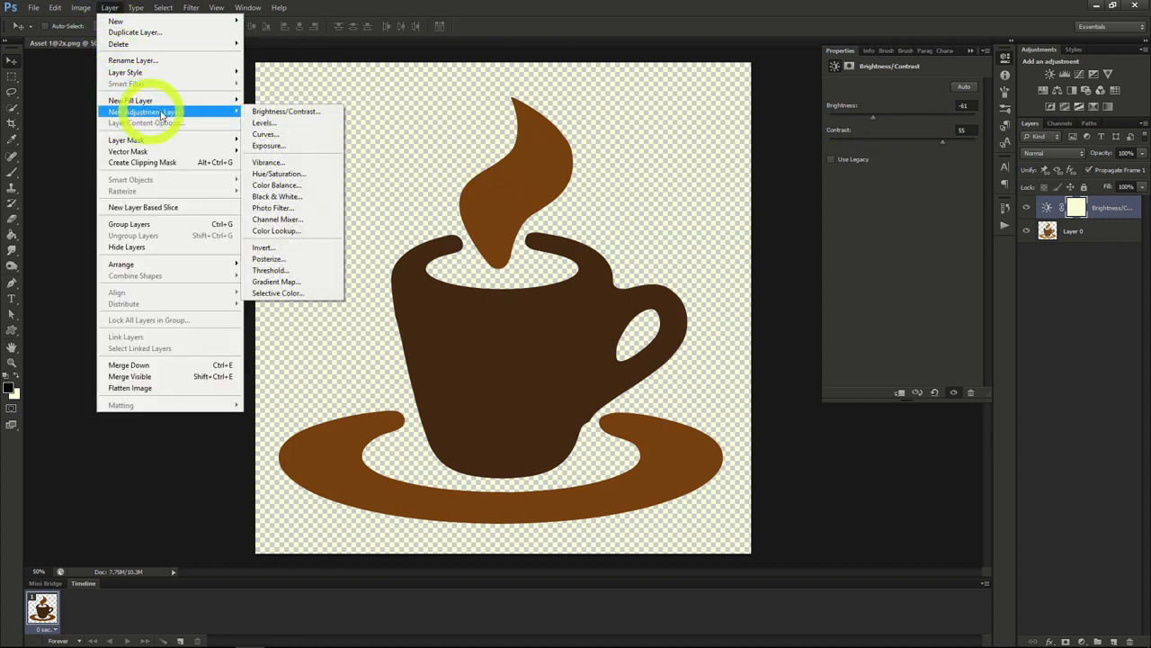
click(290, 150)
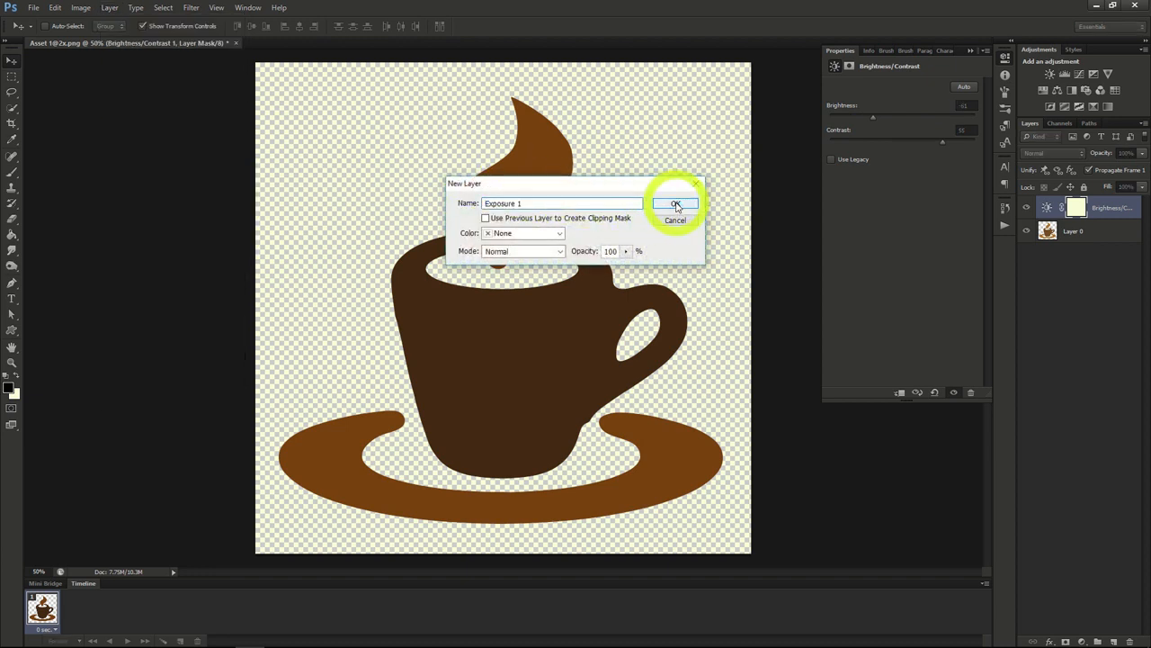
click(674, 204)
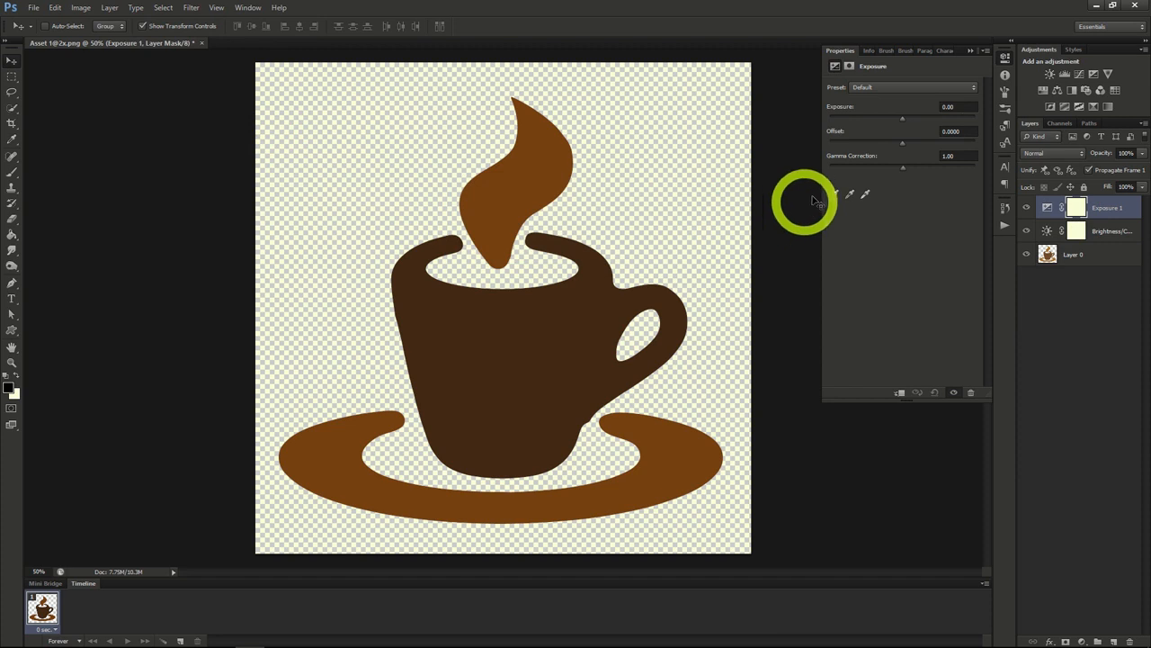
drag(902, 118, 922, 170)
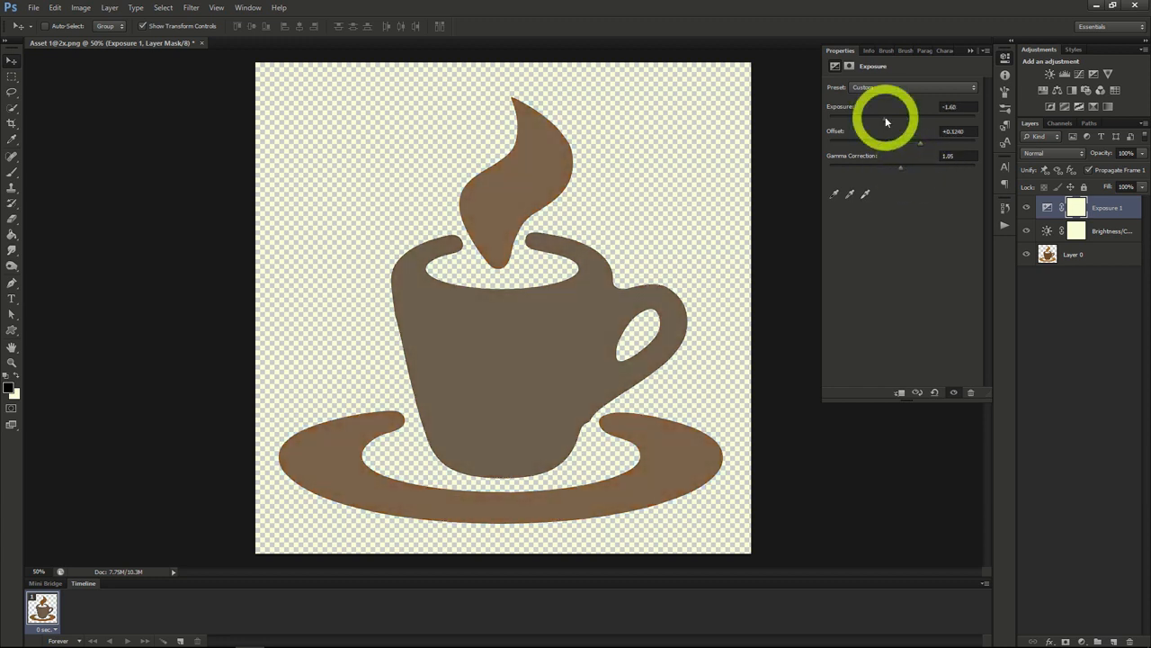
drag(881, 113, 916, 170)
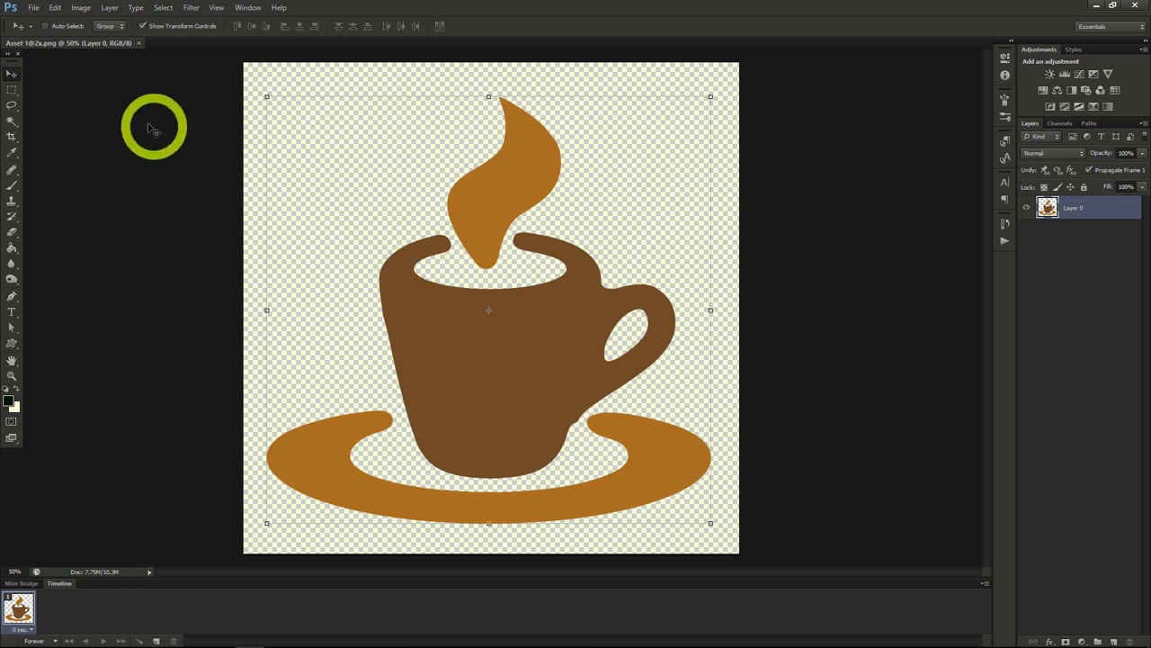
Step: Draw a rectangular marquee selection over the cup's upper part, and replace it with an elliptical marquee selection around the cup body
click(10, 90)
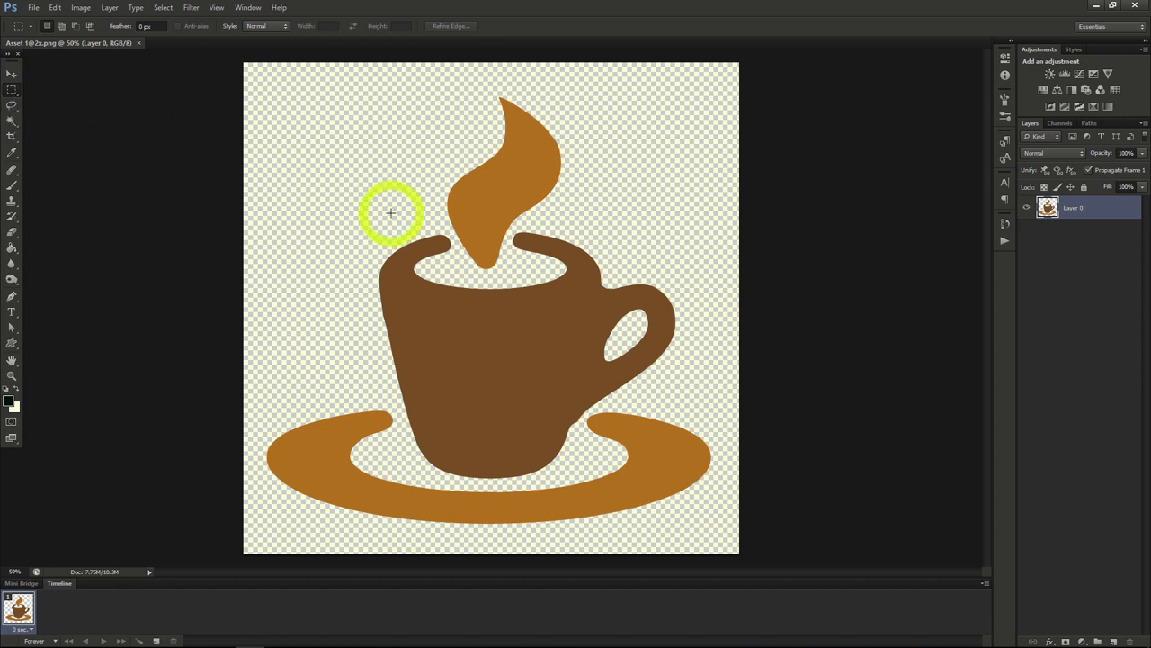
drag(389, 206, 639, 393)
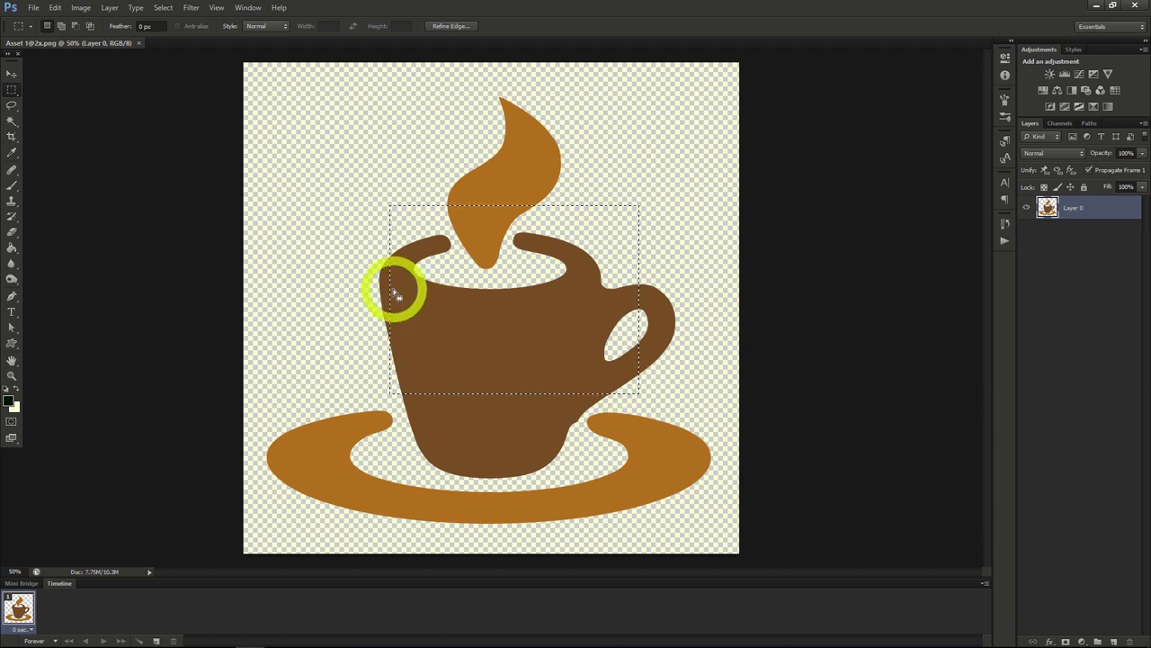
right_click(12, 90)
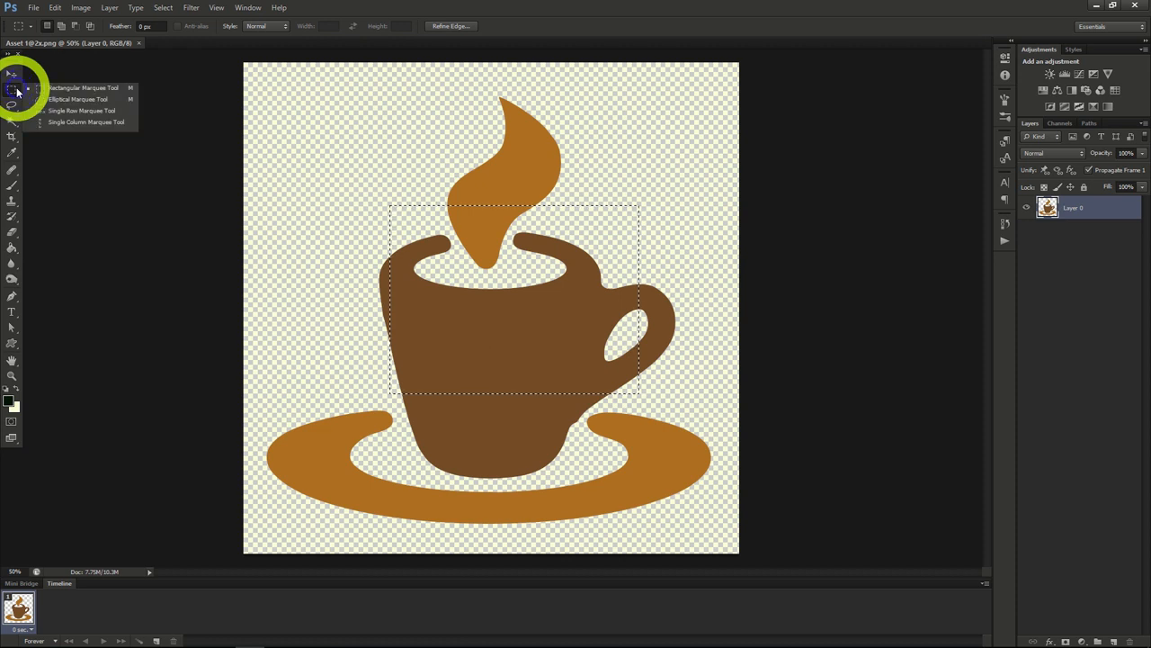
click(72, 100)
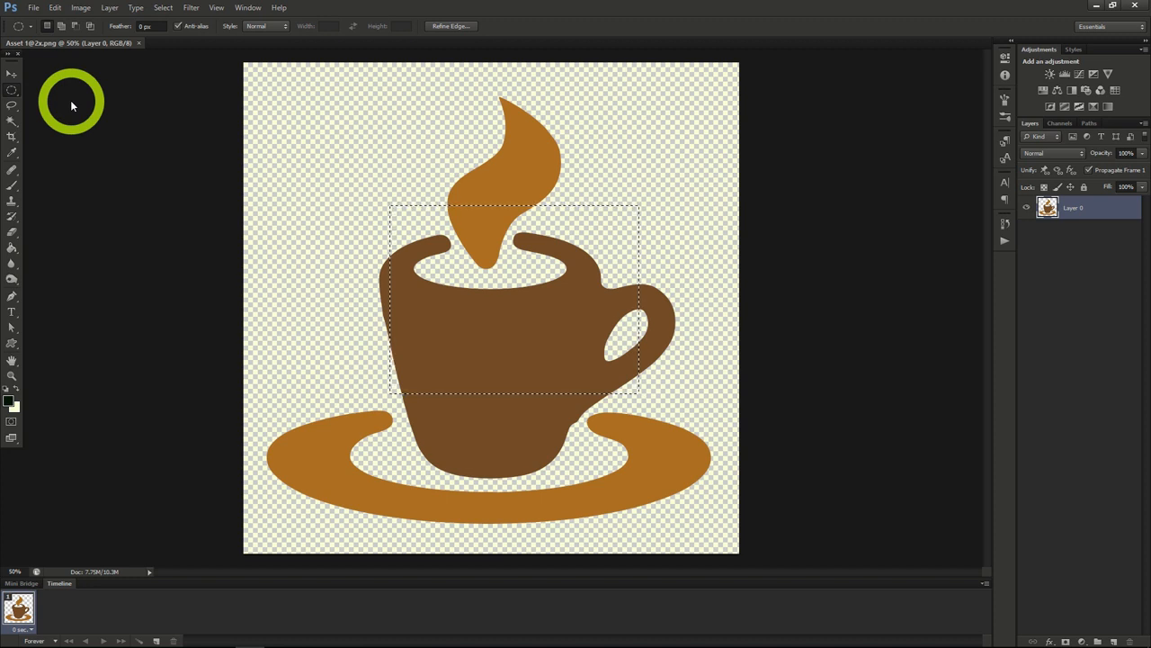
drag(350, 201, 491, 337)
drag(592, 398, 612, 420)
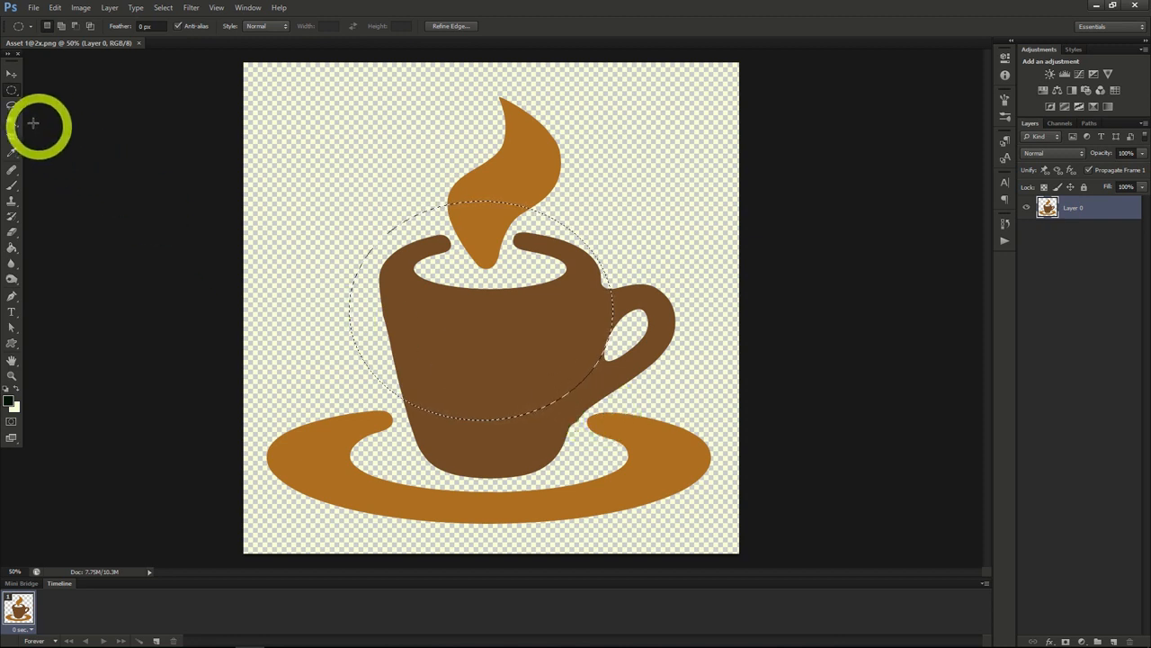
Step: Lasso a freehand area at the cup's lower right, and add the steam and cup body to the selection with the Magic Wand
click(9, 108)
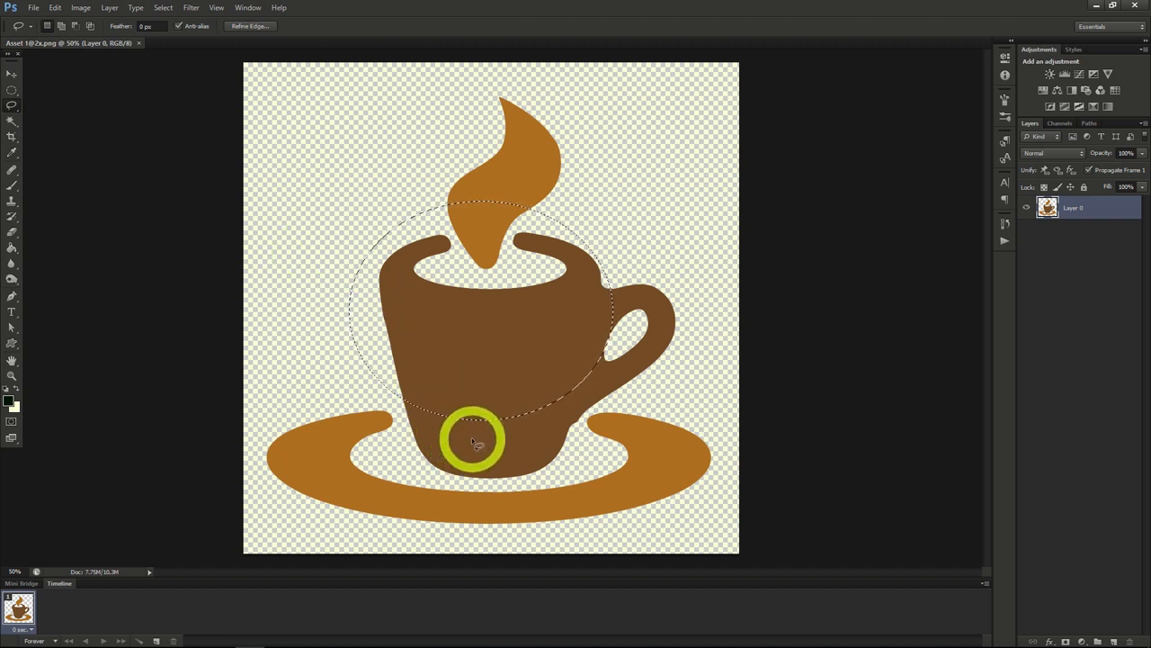
mouse_move(491, 463)
mouse_down()
mouse_move(557, 471)
mouse_move(588, 401)
mouse_move(571, 391)
mouse_move(529, 404)
mouse_move(505, 417)
mouse_move(491, 463)
mouse_up()
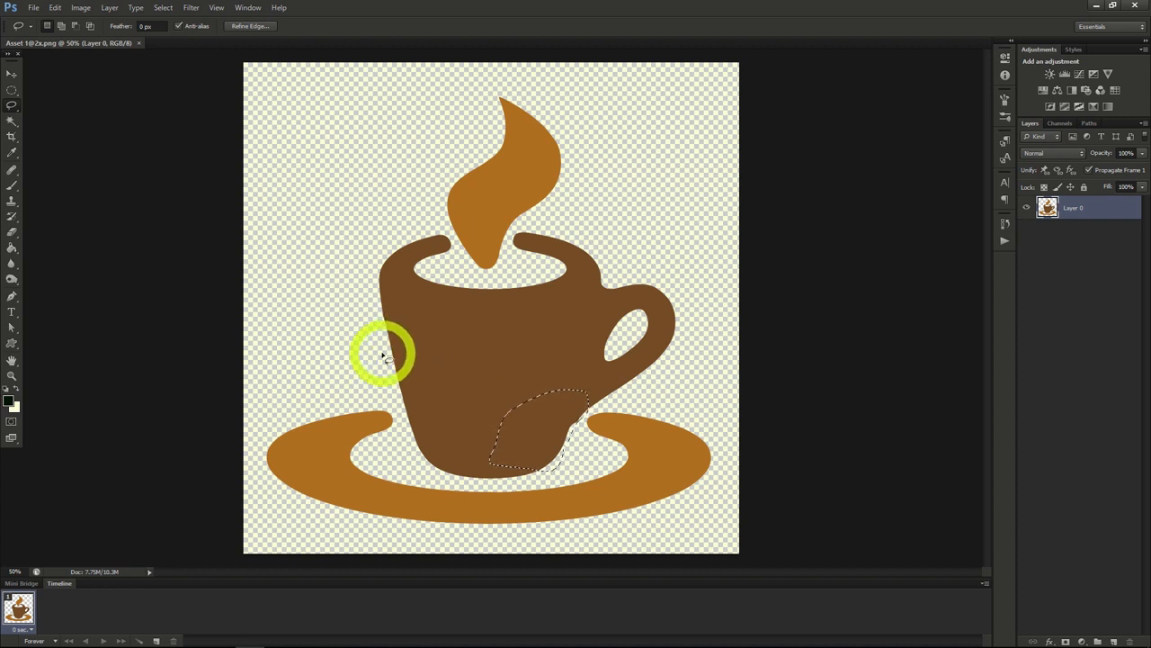
click(12, 123)
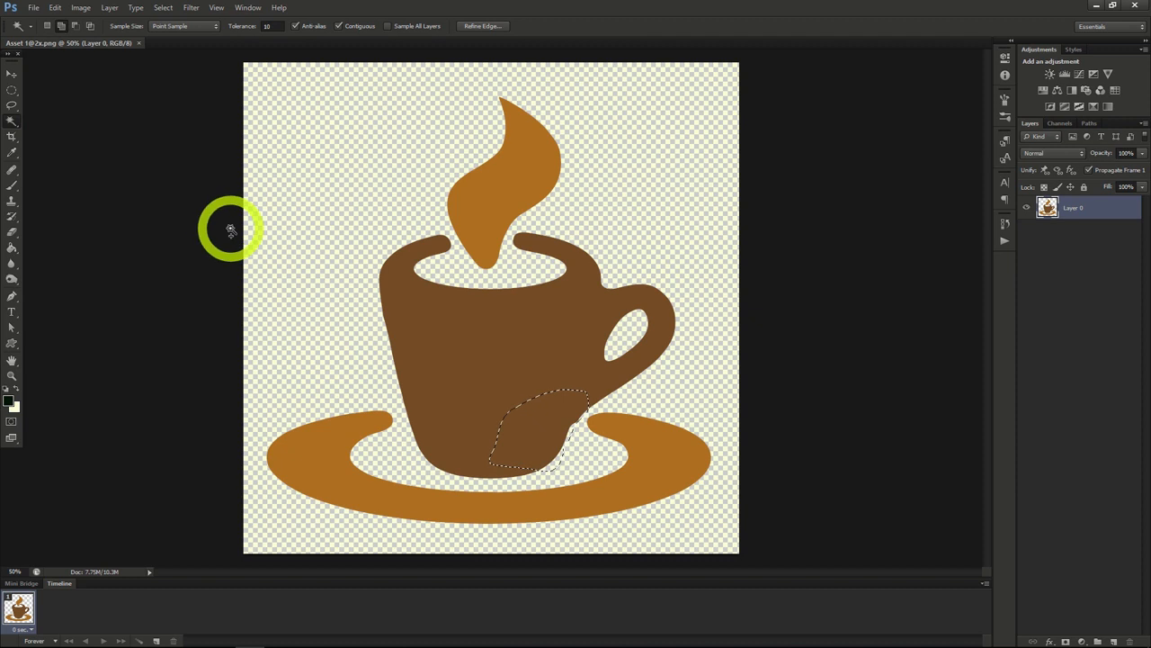
click(483, 225)
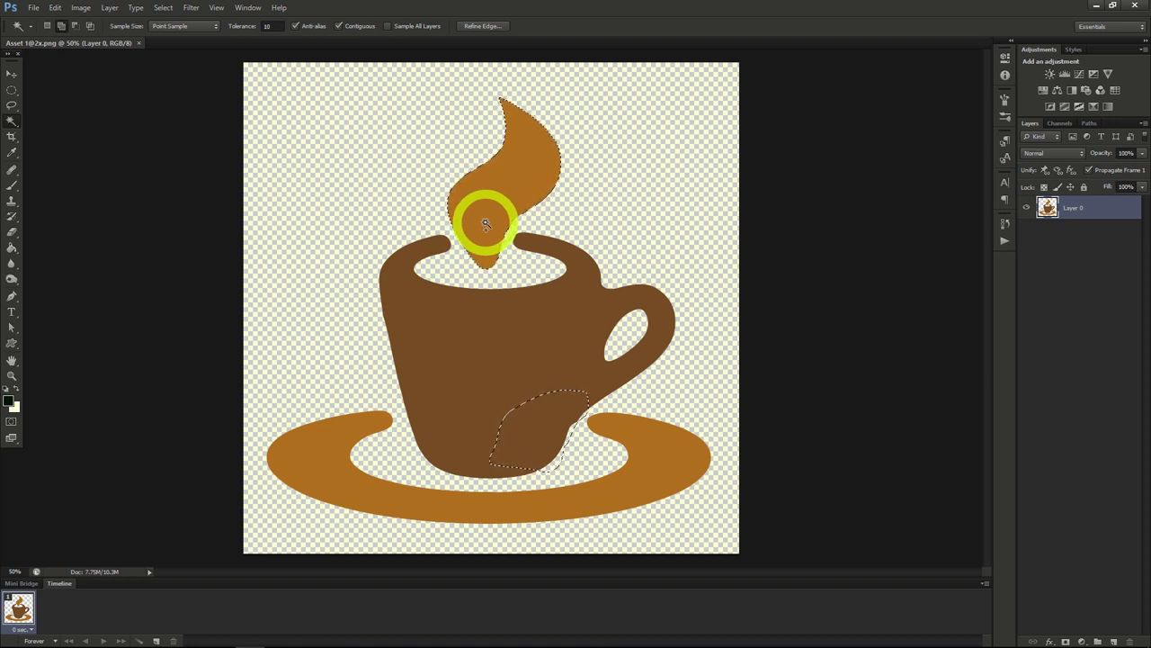
shift+click(491, 322)
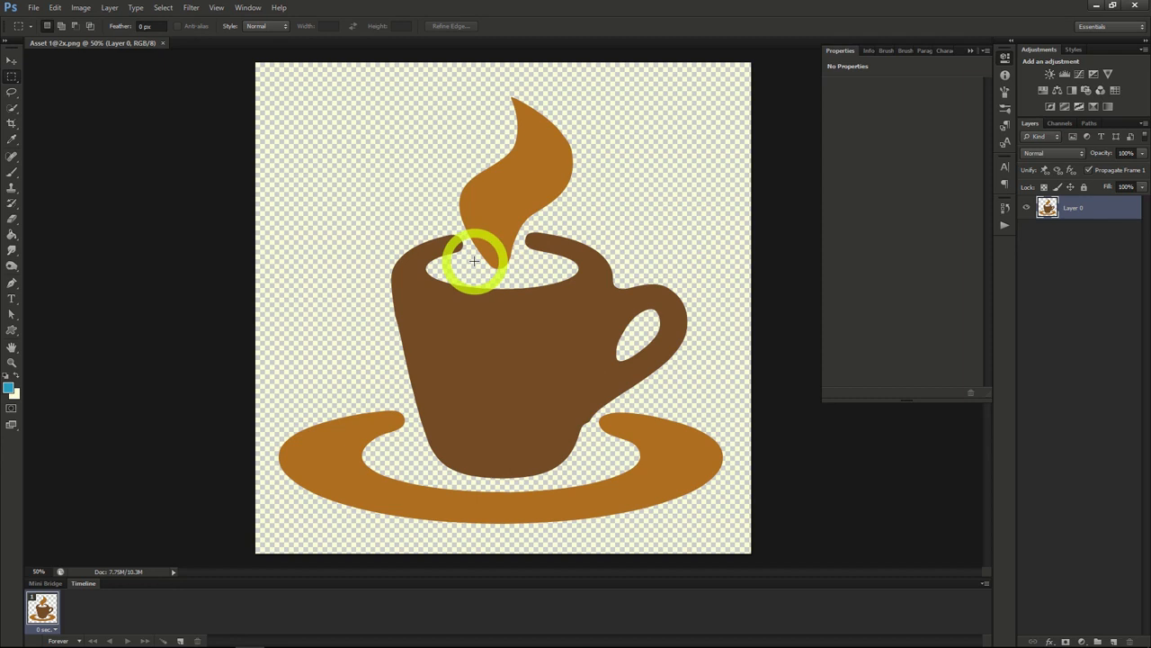
Step: Add a Hue/Saturation adjustment layer above Layer 0, keeping Normal mode and 100% opacity
click(113, 9)
mouse_move(155, 115)
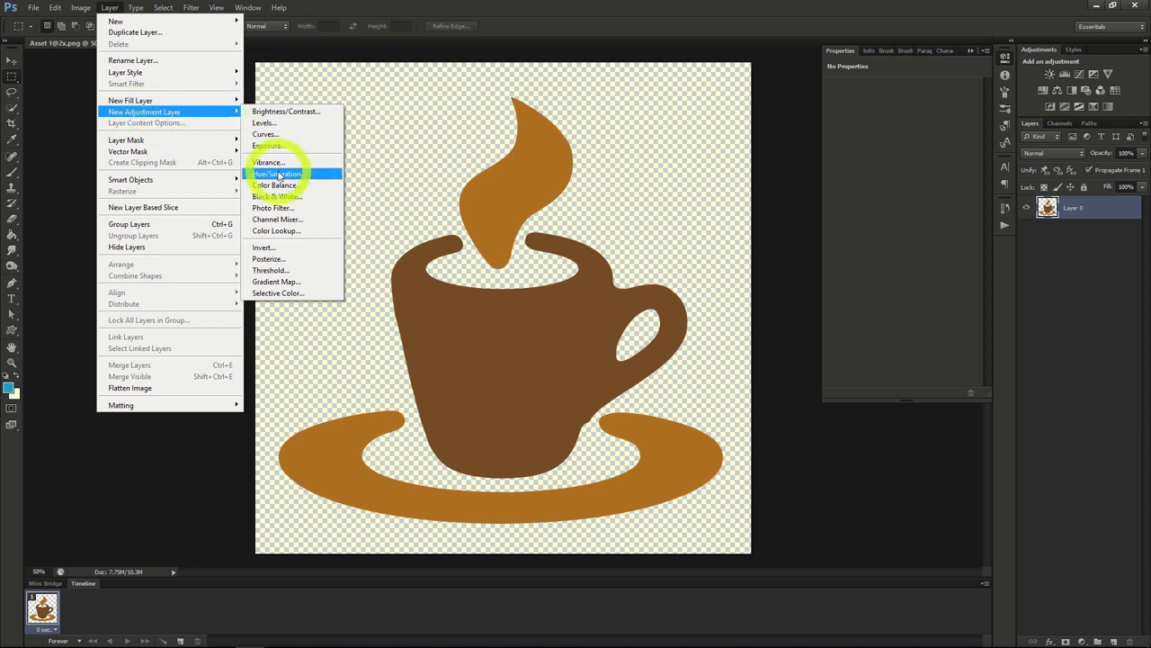
click(279, 174)
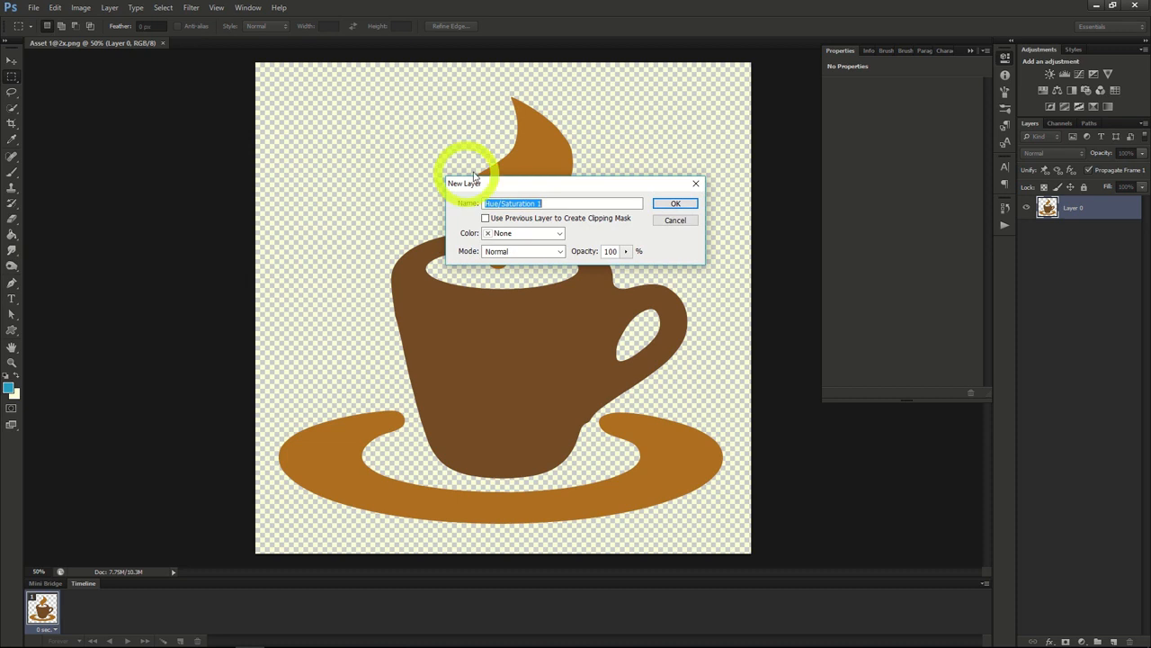
click(672, 204)
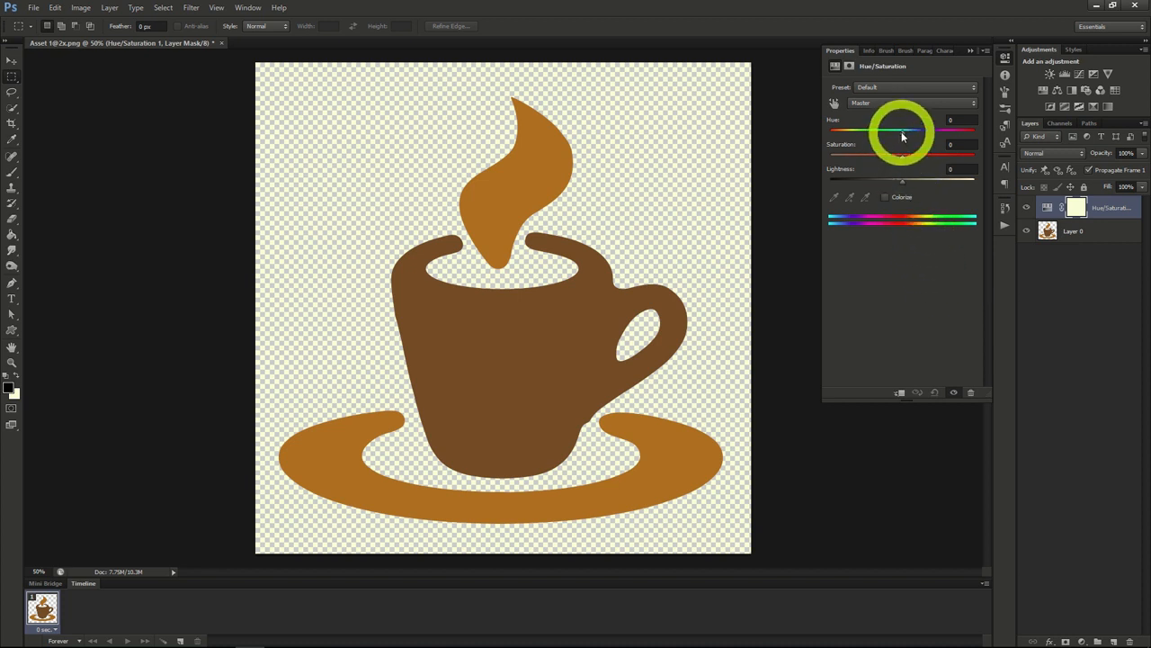
Step: Recolor the coffee cup image blue by setting hue to +162, saturation to +48 and lightness to +2
drag(903, 158, 904, 186)
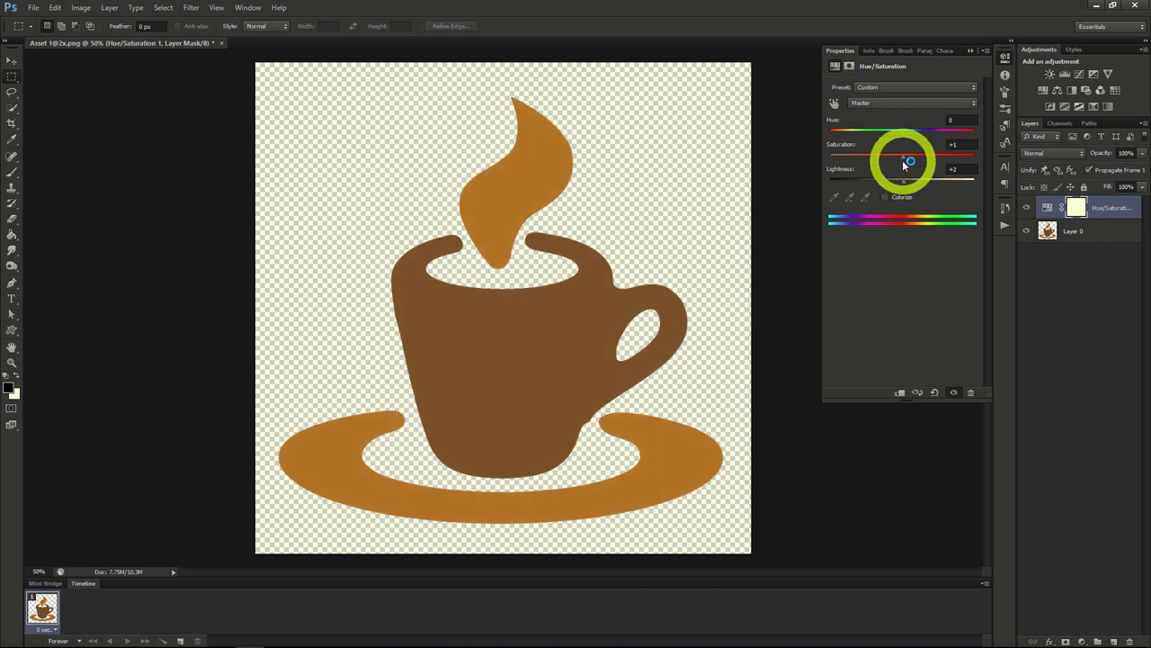
drag(902, 156, 930, 158)
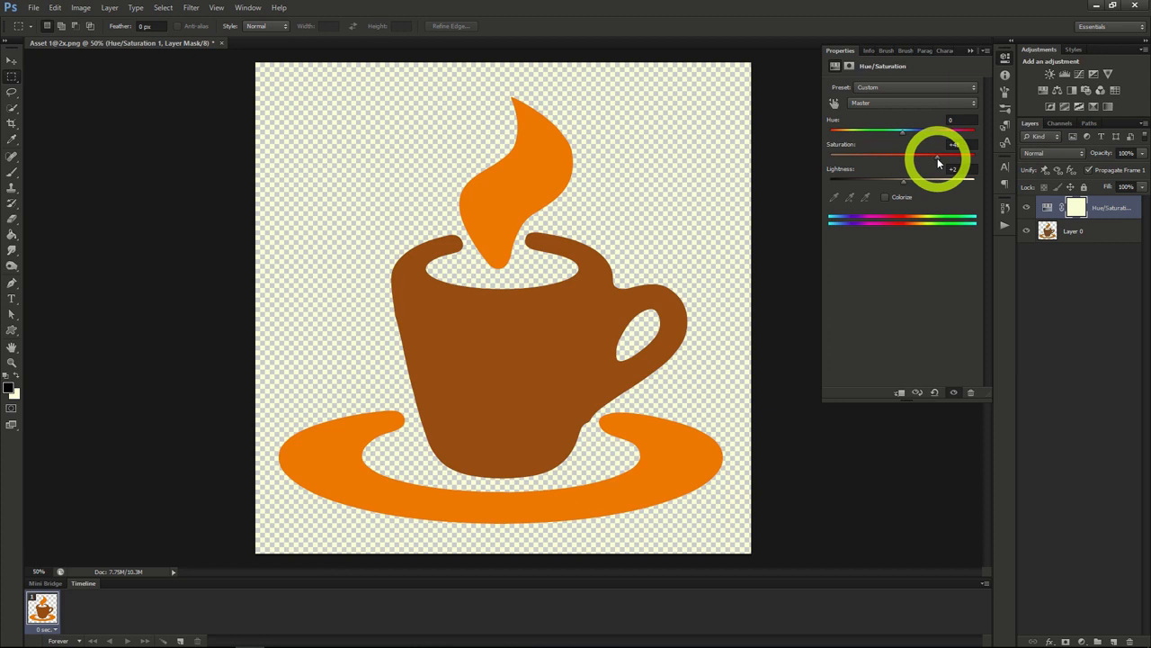
drag(902, 131, 969, 140)
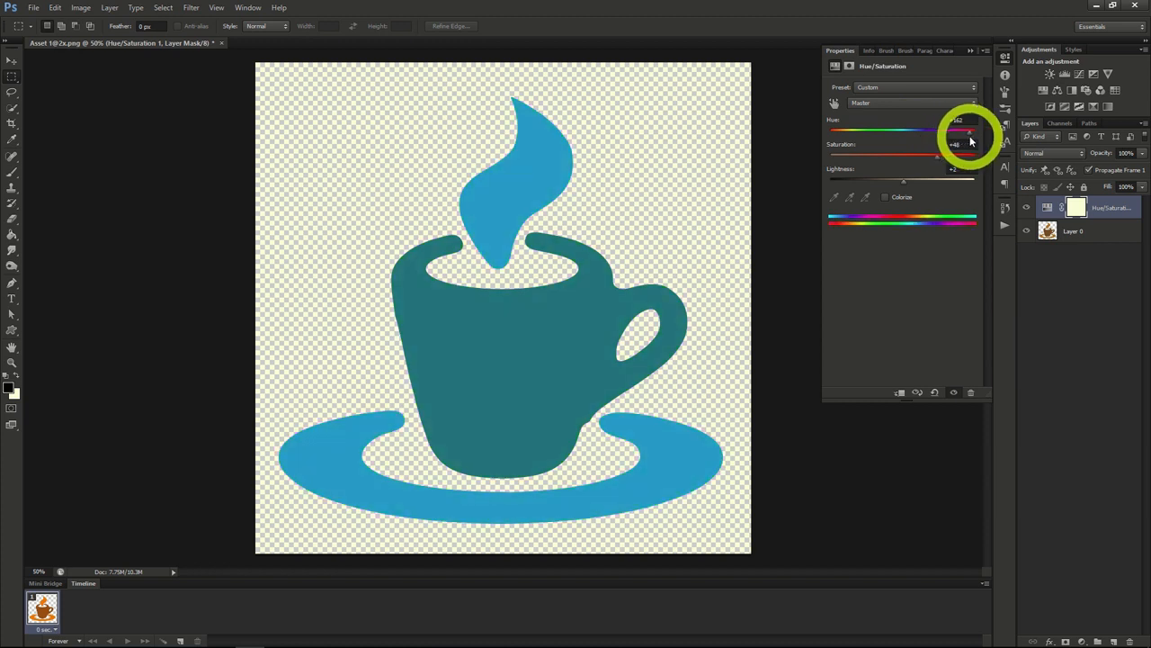
click(905, 184)
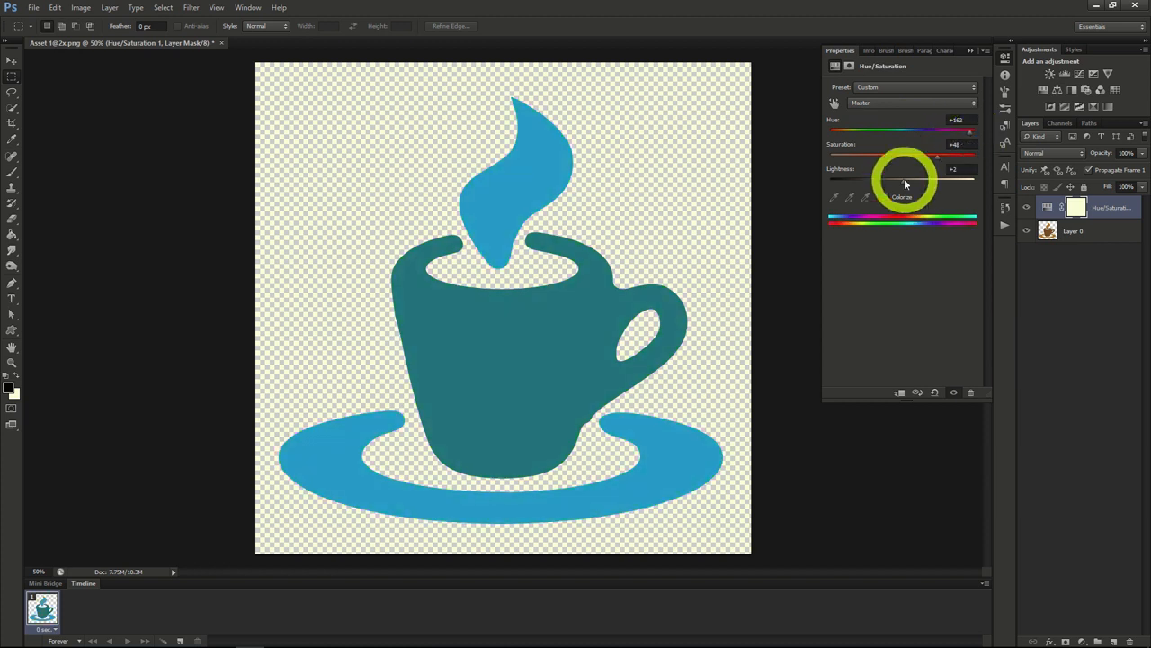
mouse_move(907, 181)
mouse_down()
mouse_move(923, 180)
mouse_move(904, 185)
mouse_up()
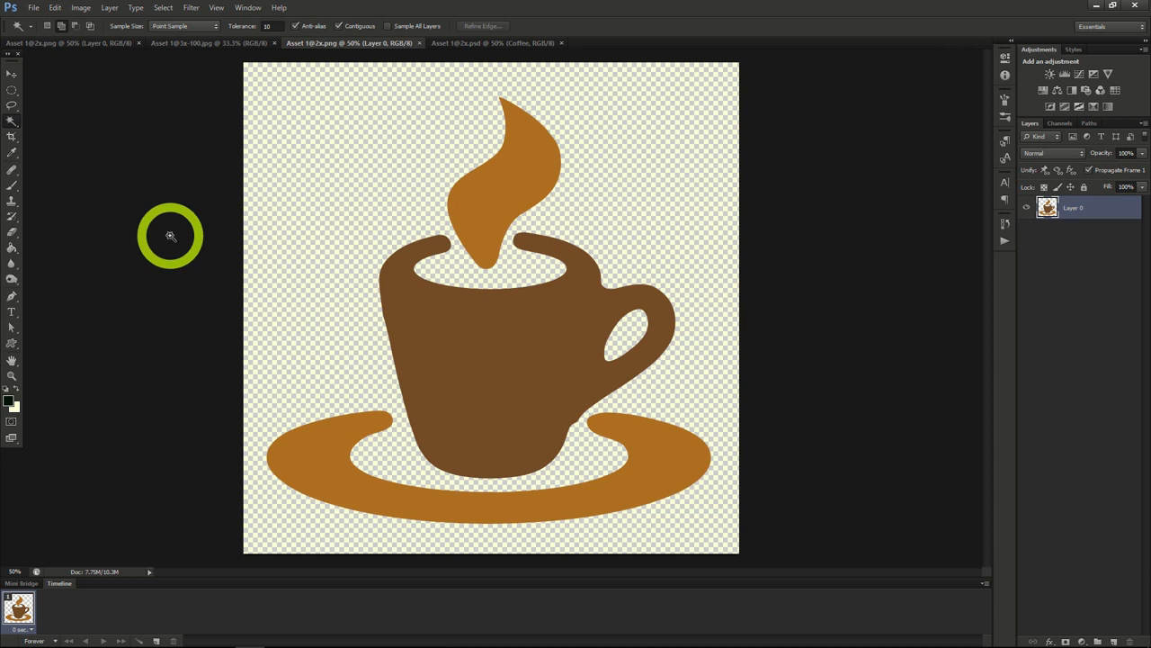
click(33, 7)
click(37, 32)
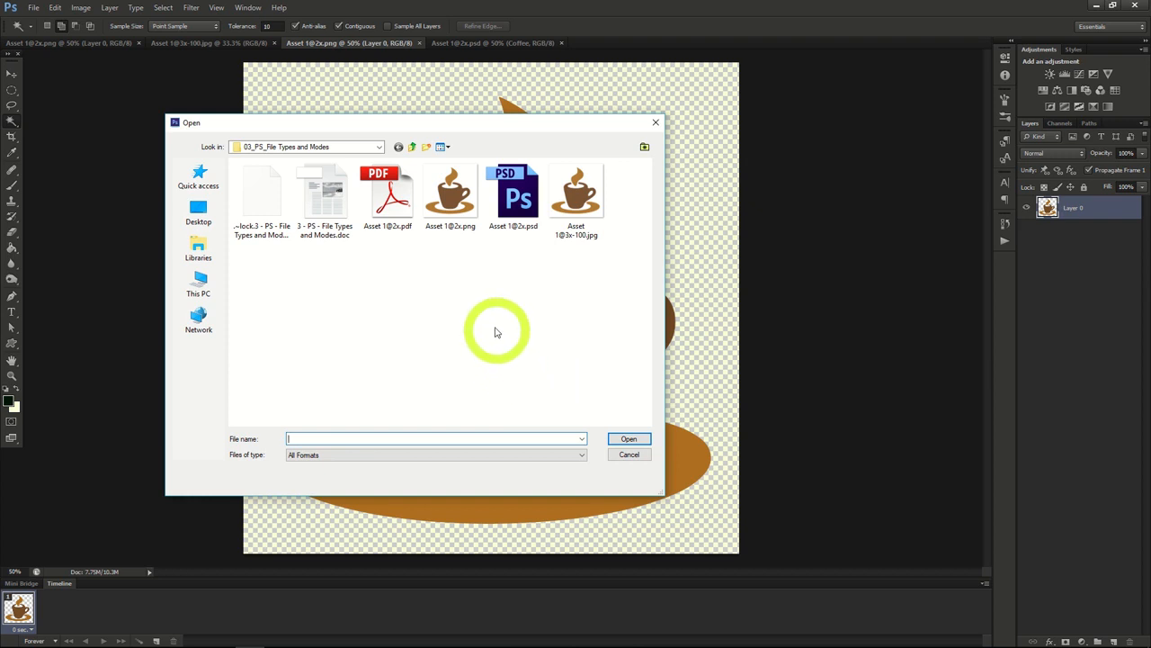
click(514, 206)
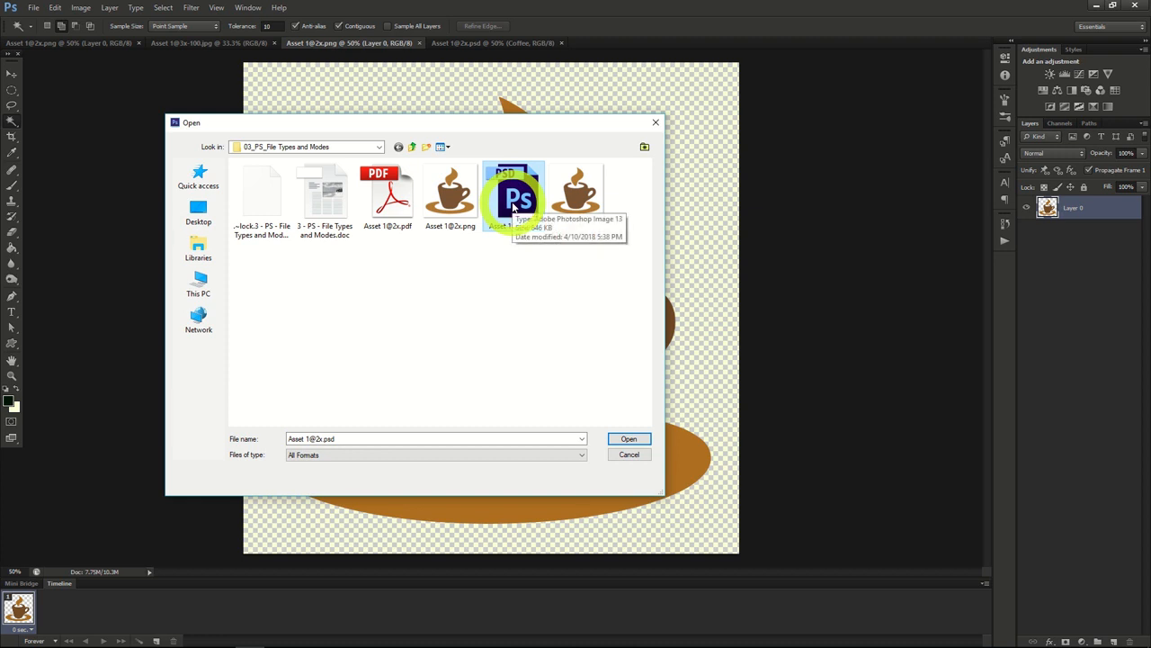
double_click(515, 205)
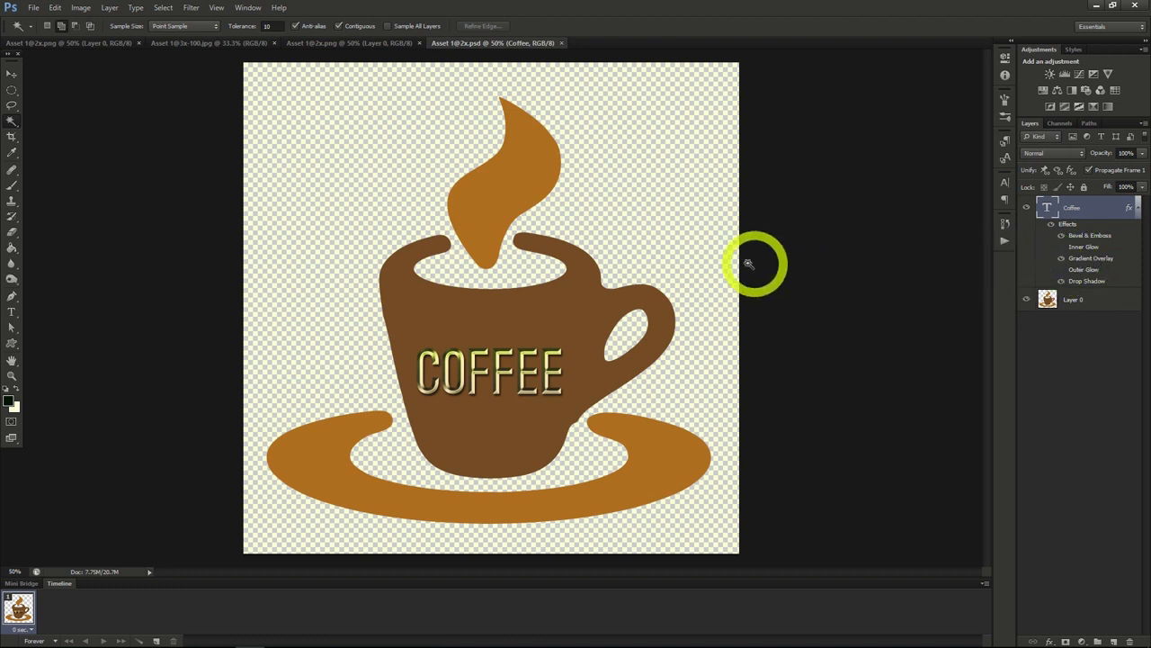
click(33, 7)
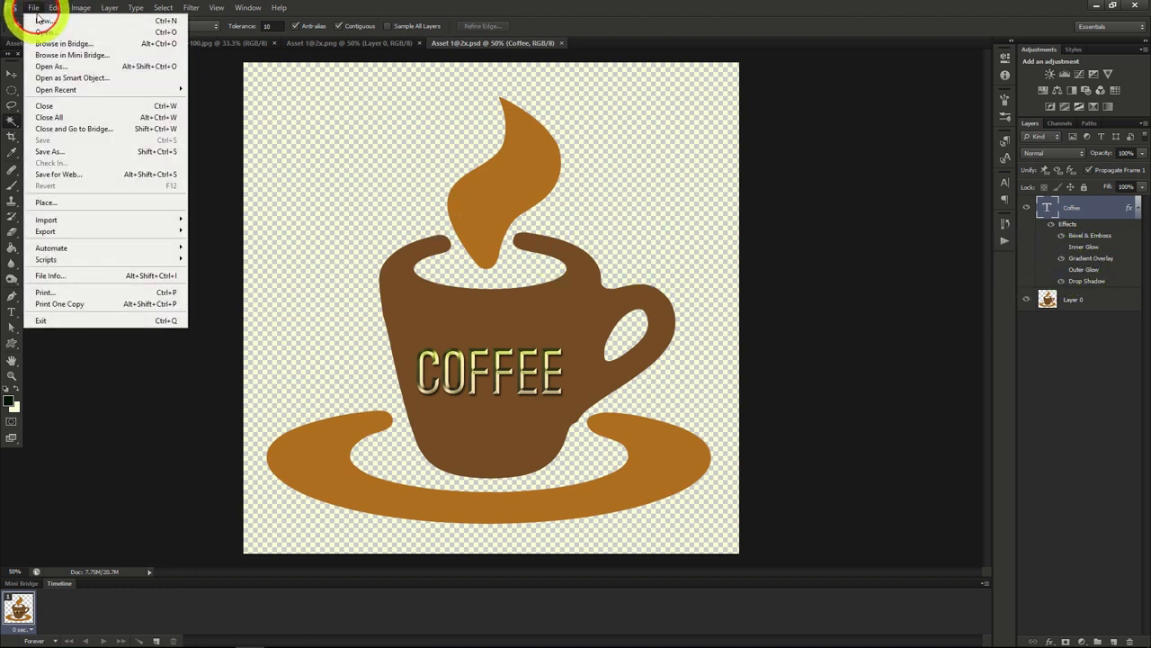
click(36, 28)
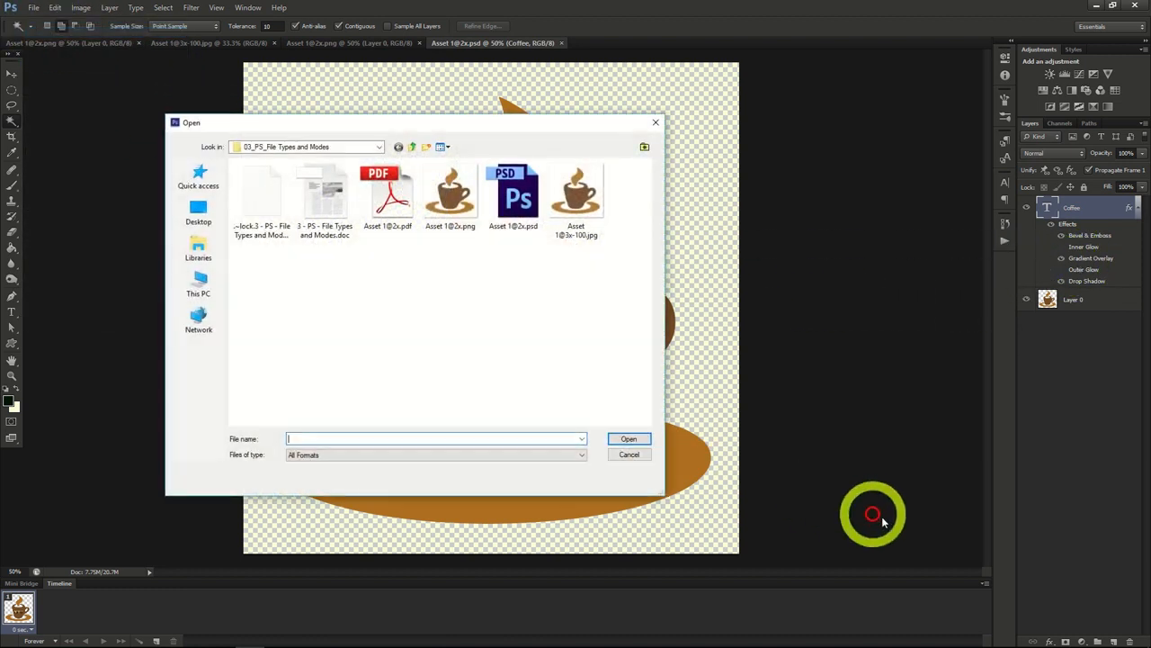
double_click(577, 204)
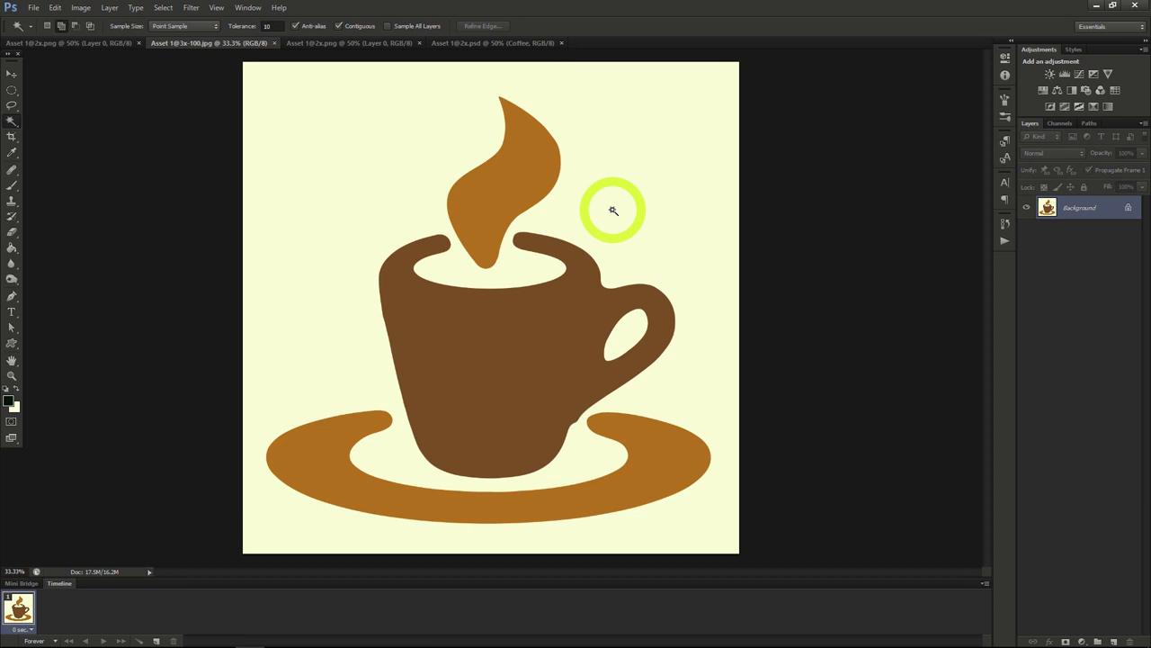
click(33, 8)
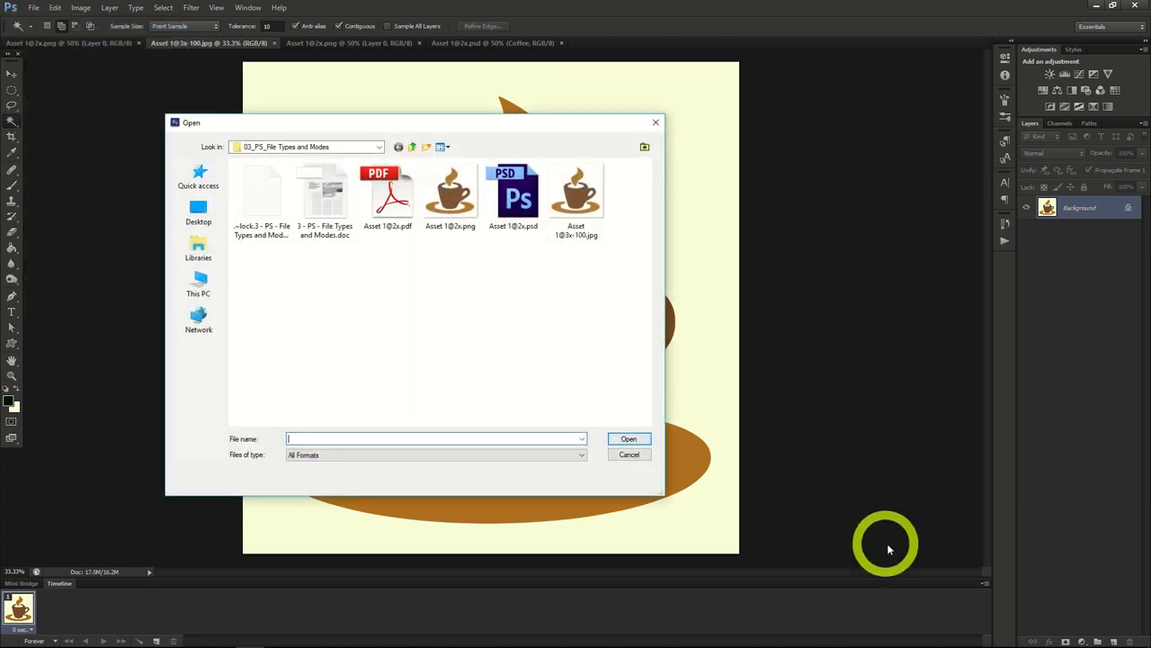
double_click(454, 205)
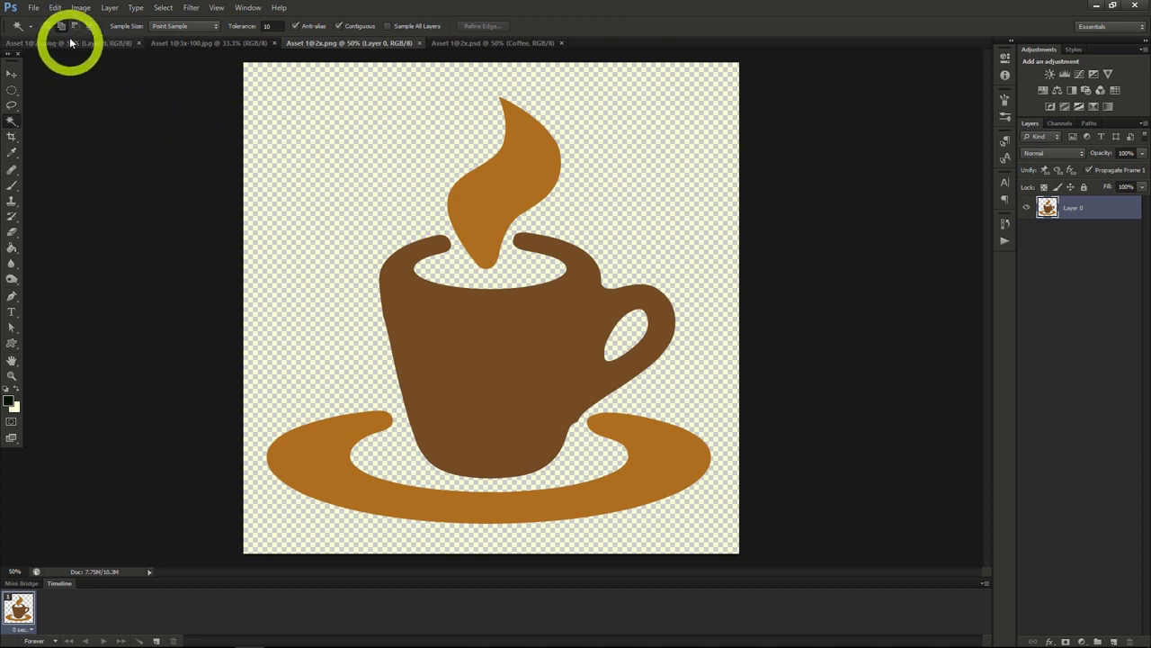
click(34, 13)
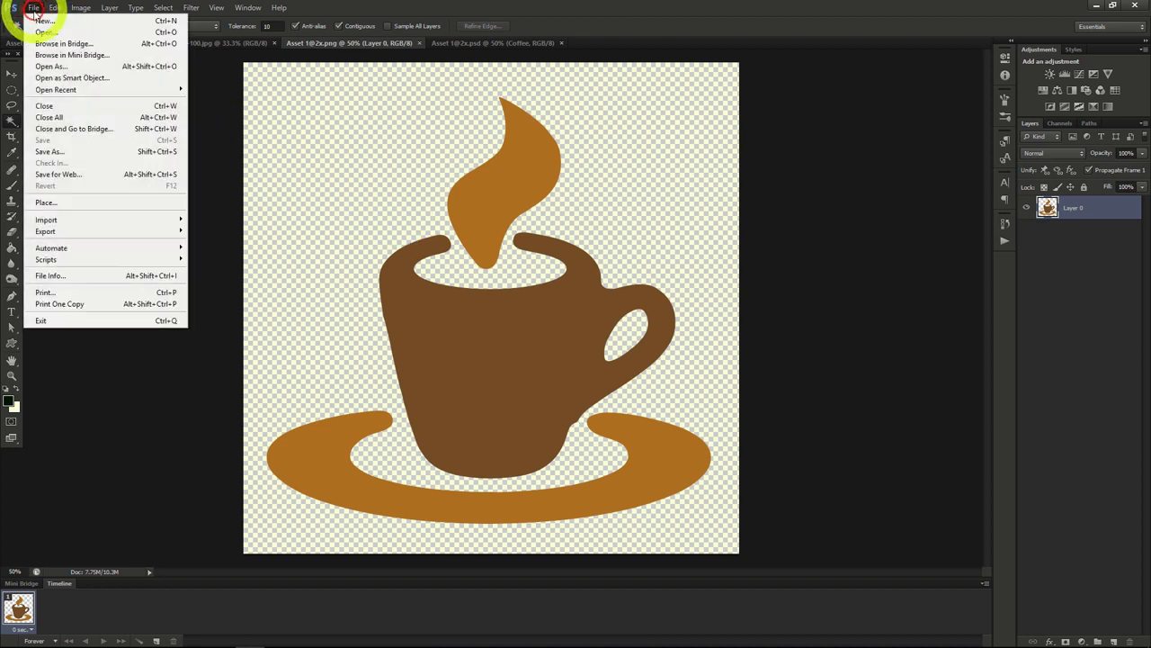
click(50, 34)
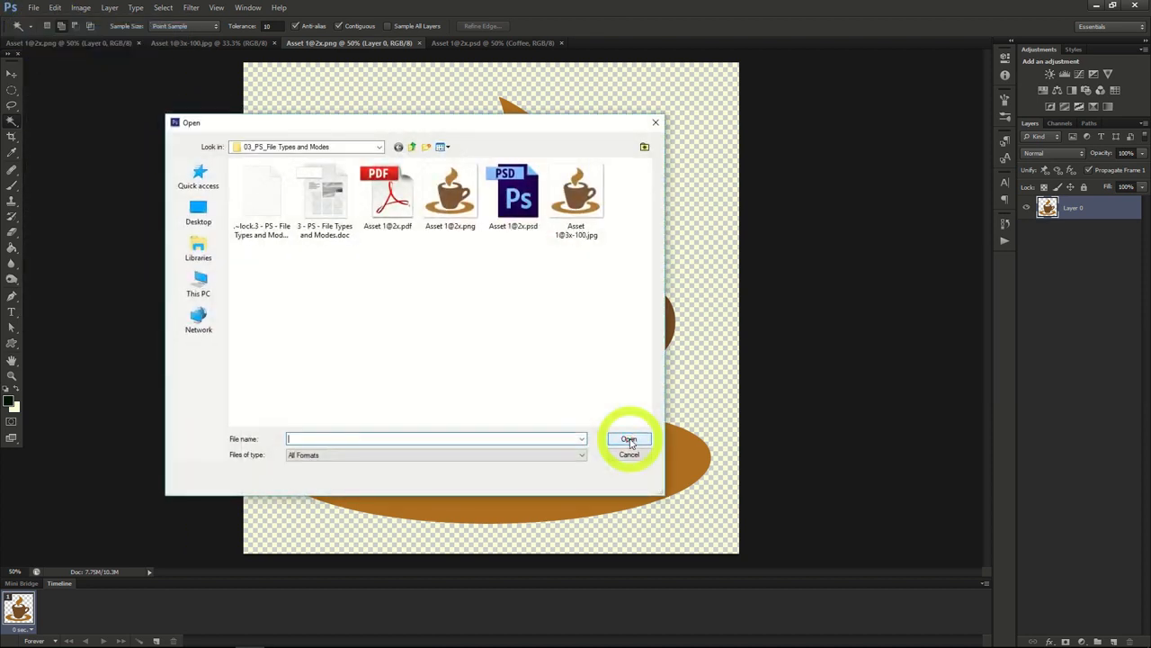
click(389, 203)
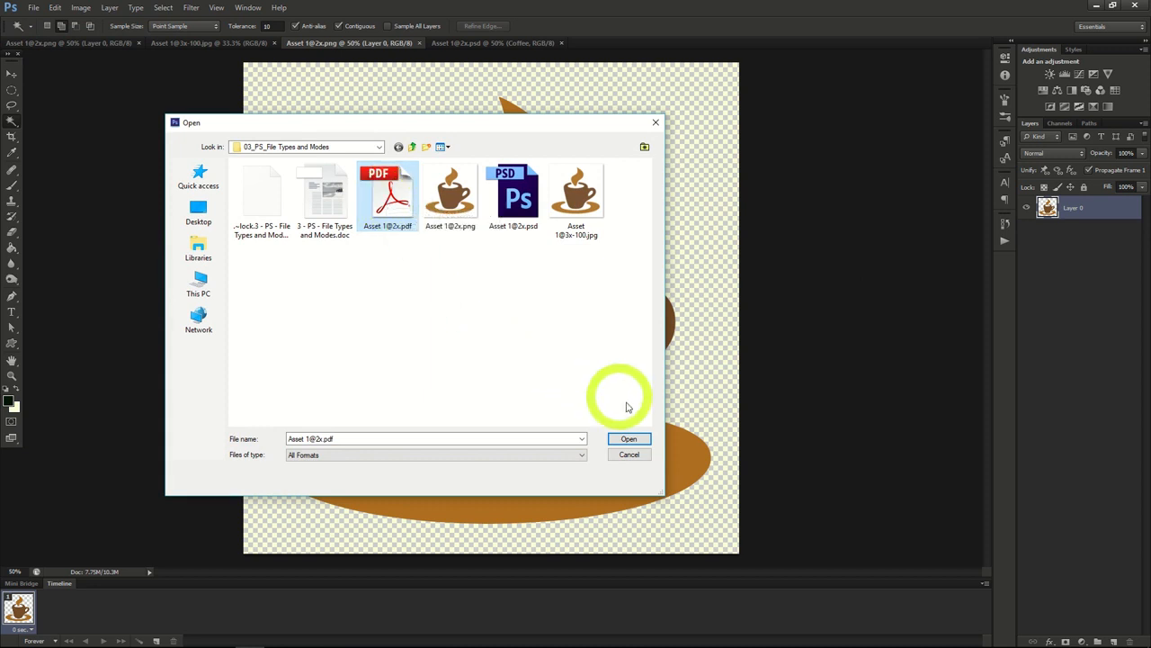
click(629, 439)
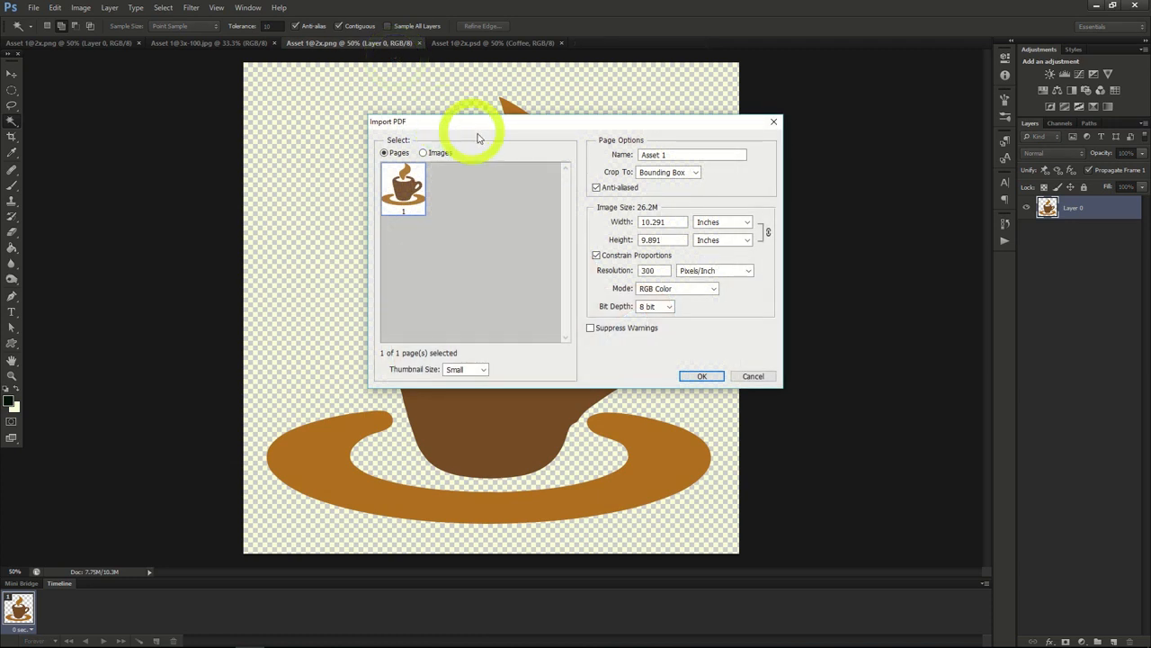
double_click(666, 271)
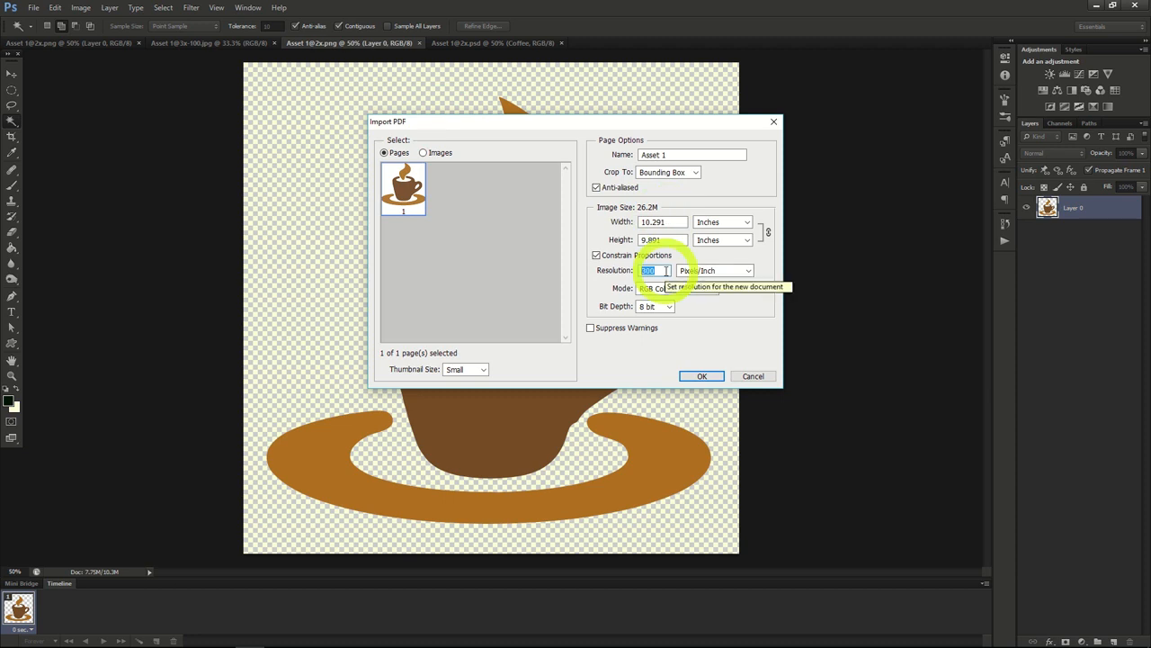
text(30)
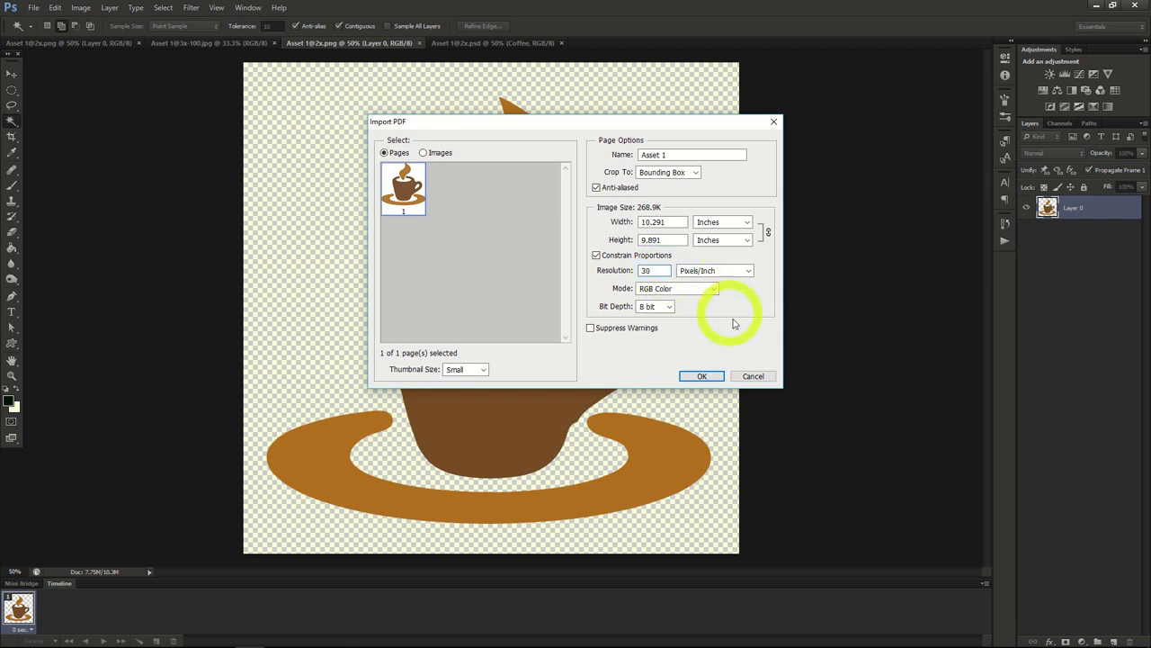
click(703, 376)
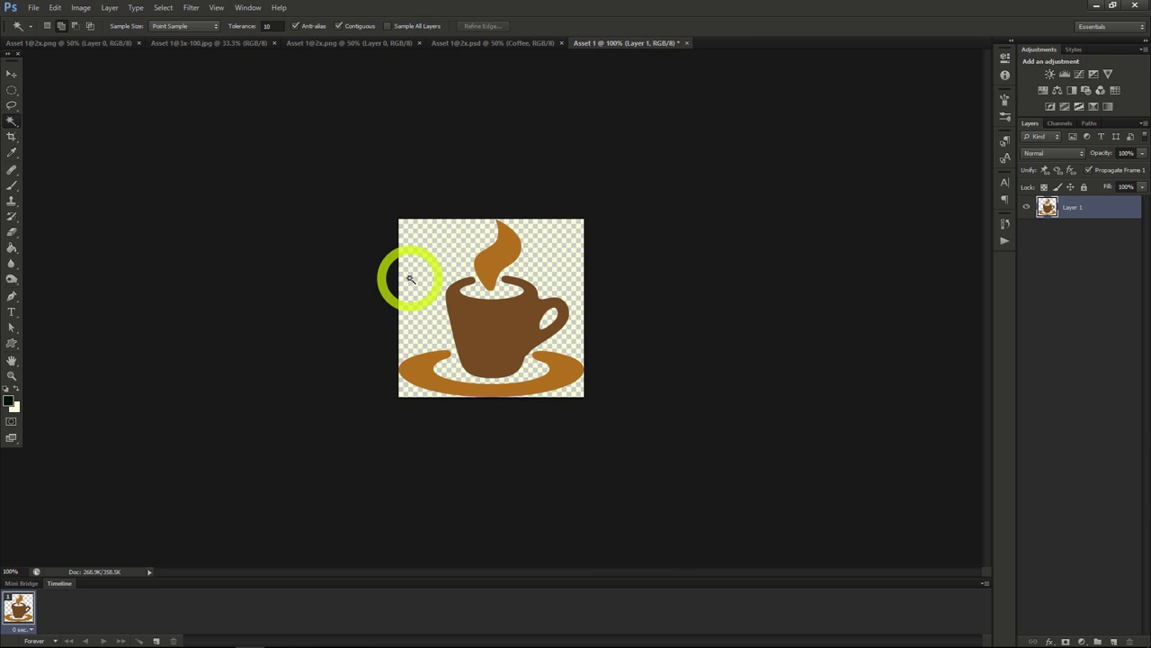
Step: Save a copy of the imported PDF image as Asset 1.png in the Coffee Mug folder, with Smallest / Slow compression and no interlacing
click(34, 8)
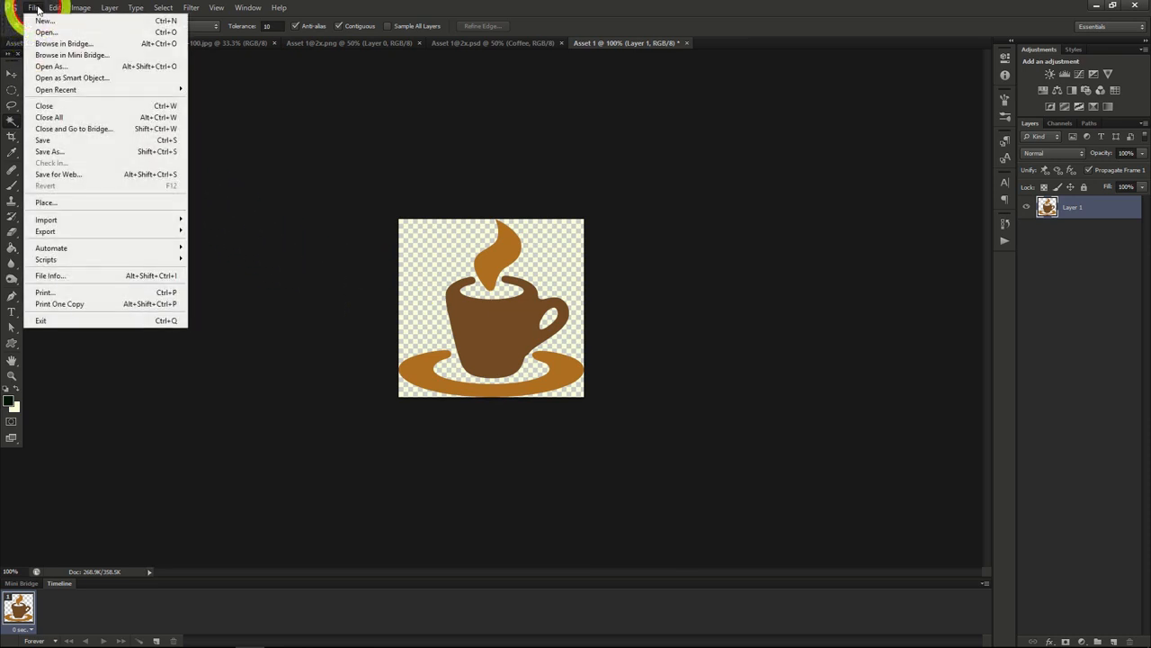
click(60, 153)
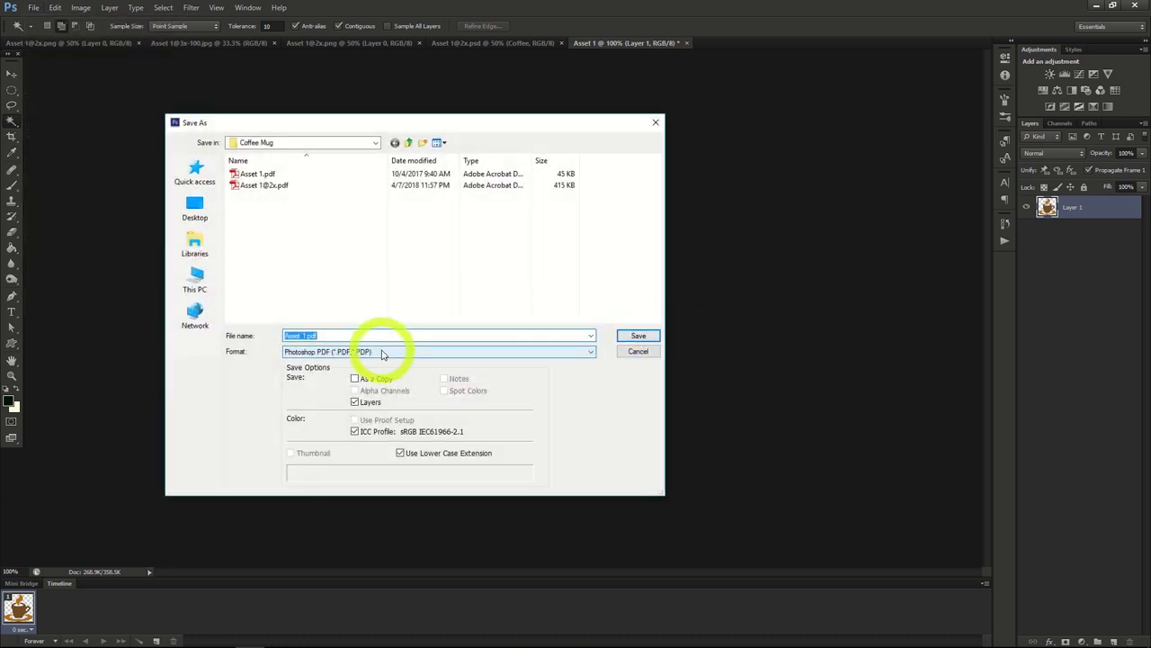
click(382, 352)
click(356, 473)
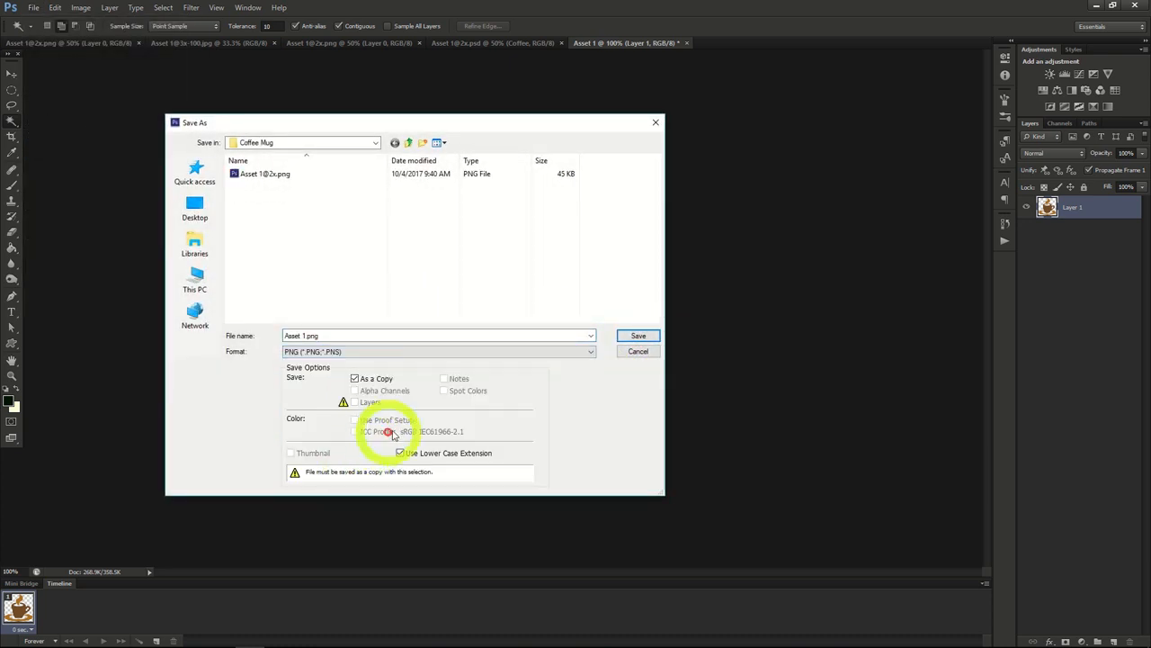
click(646, 338)
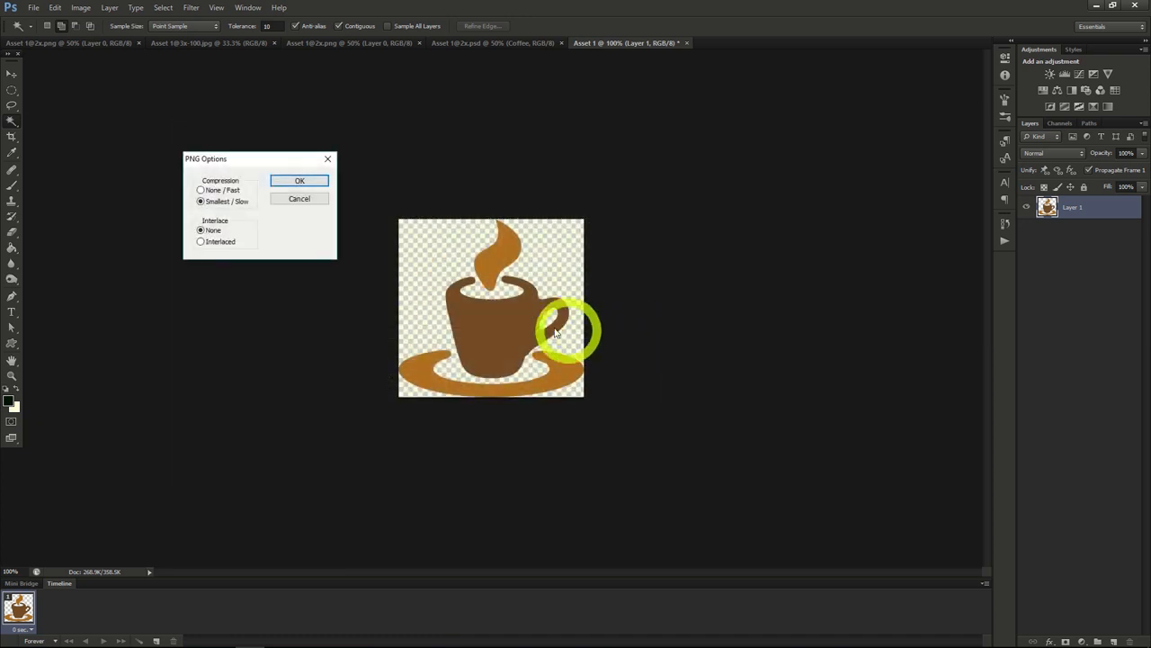
click(300, 179)
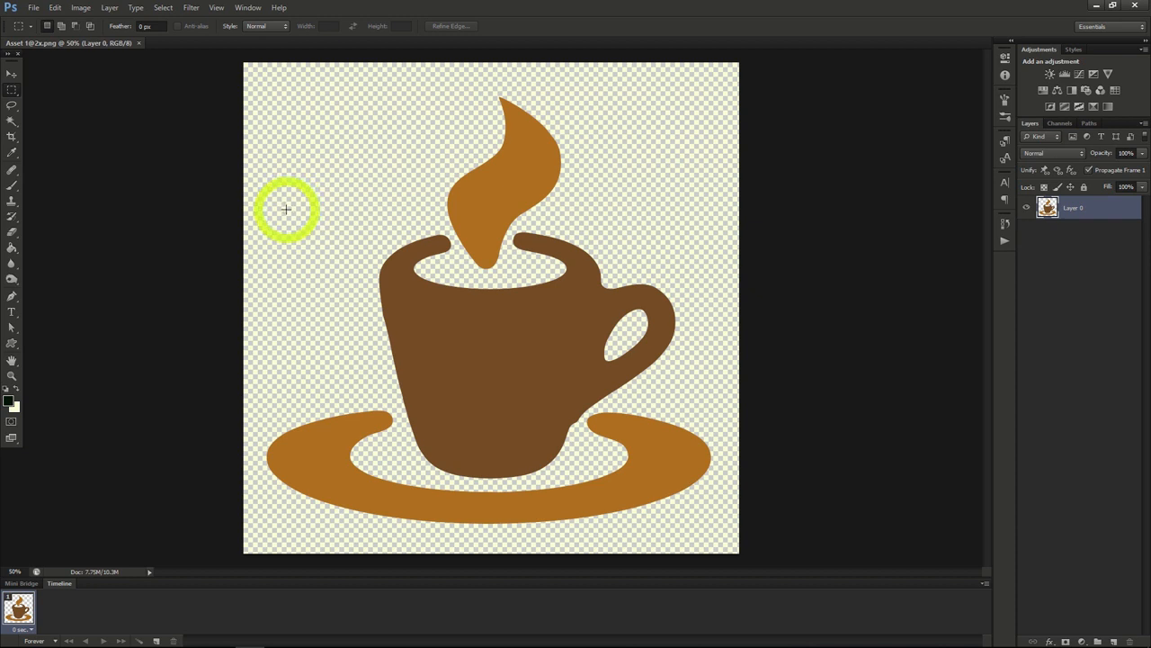
Step: Crop the coffee cup image with the Crop tool to the lower steam and cup rim, and undo the crop
click(12, 137)
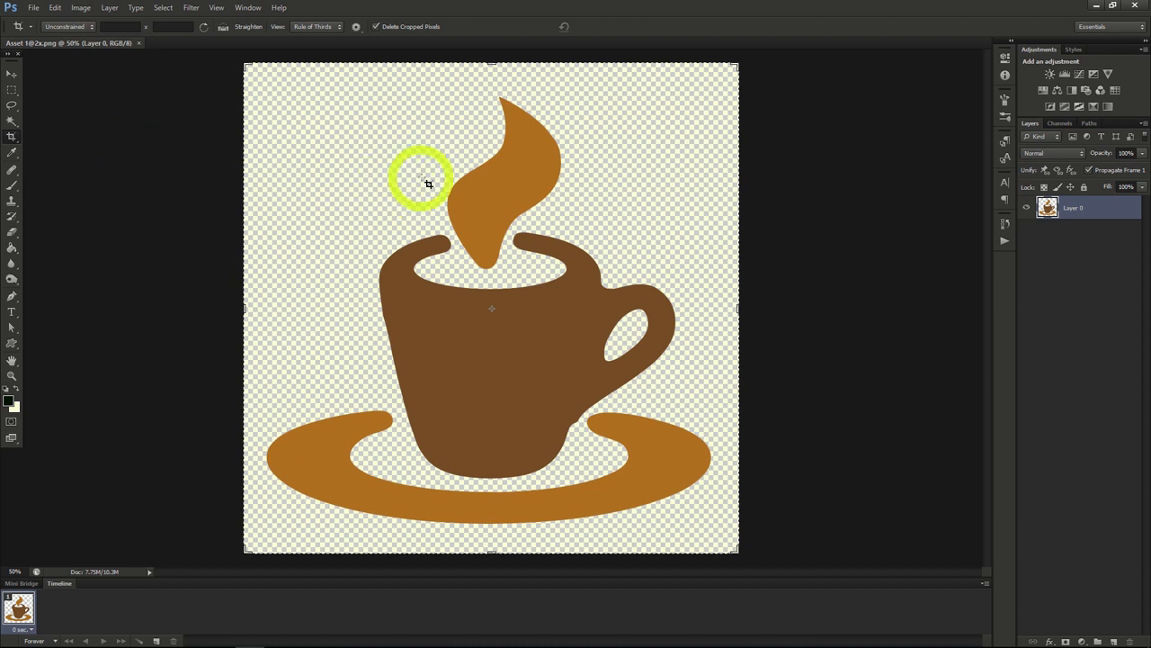
drag(417, 152, 600, 322)
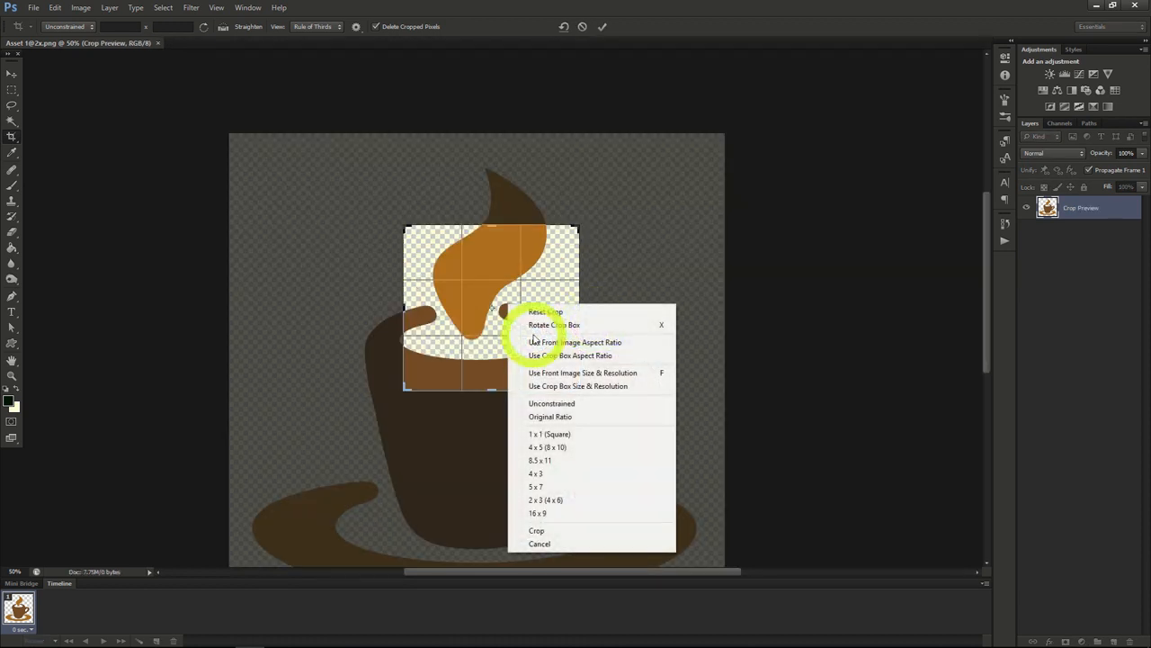
click(554, 528)
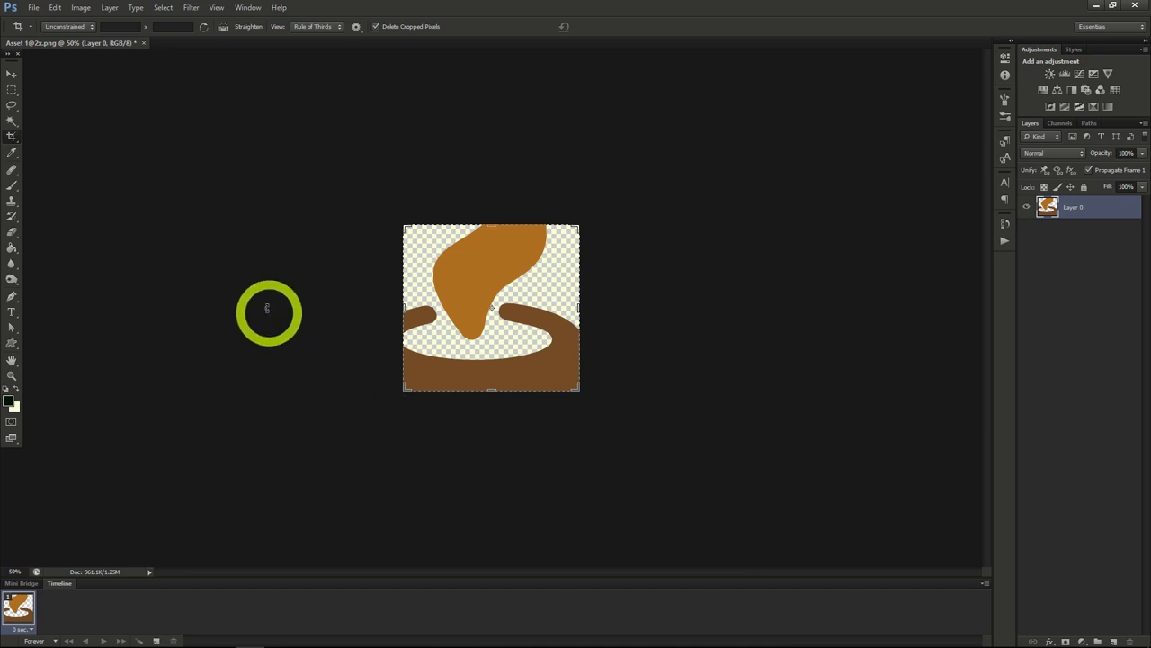
click(59, 12)
click(56, 19)
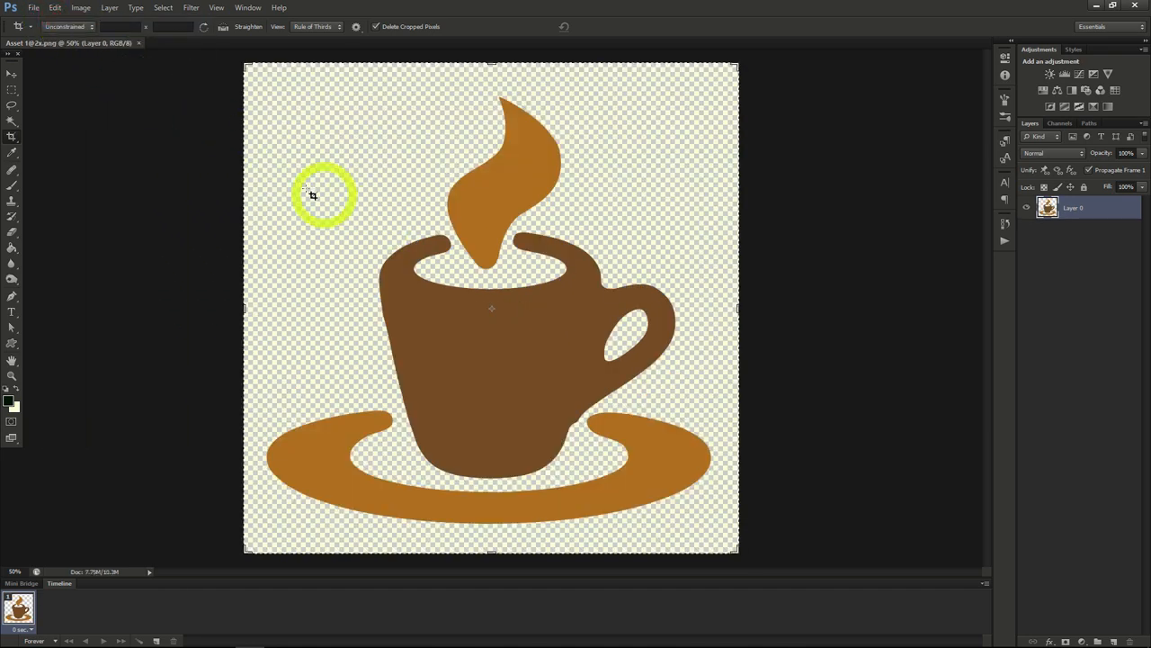
Step: Crop the image to a rectangular marquee selection around the cup's upper body and handle, undo the crop and deselect
click(10, 93)
drag(404, 191, 657, 385)
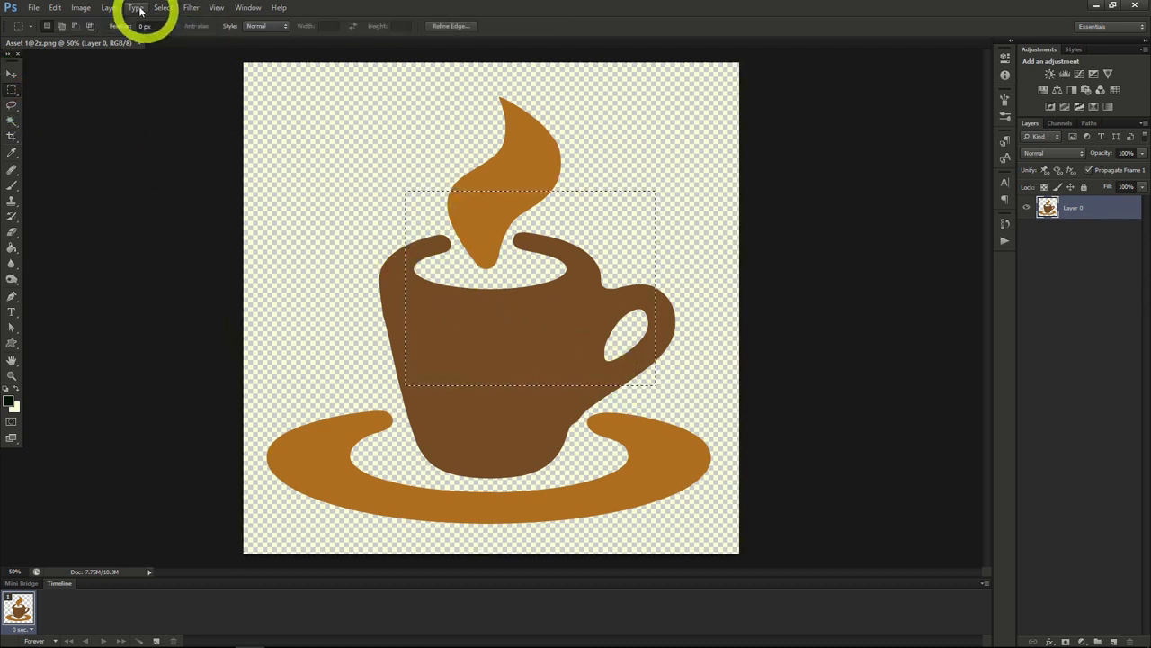
click(81, 8)
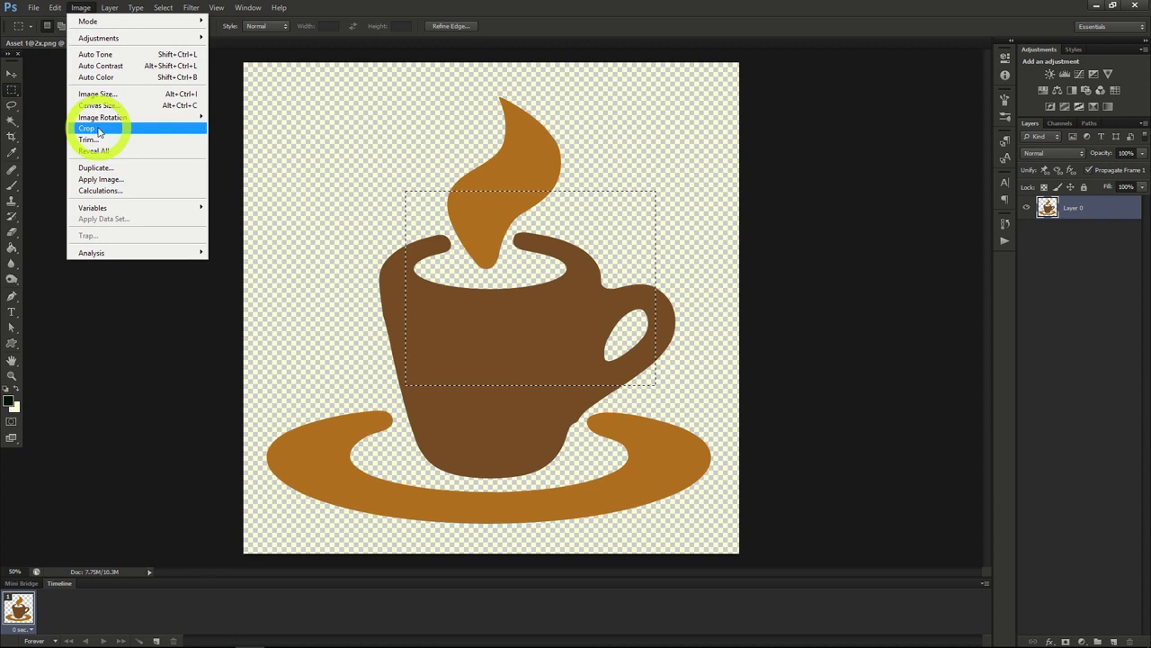
click(97, 130)
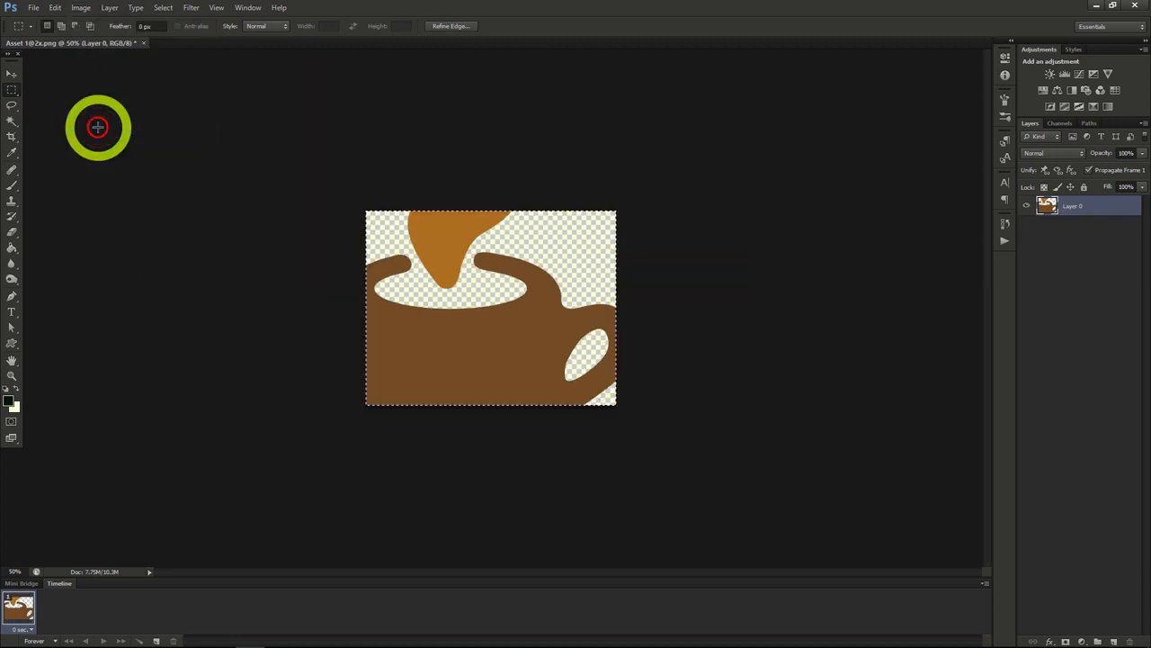
click(54, 8)
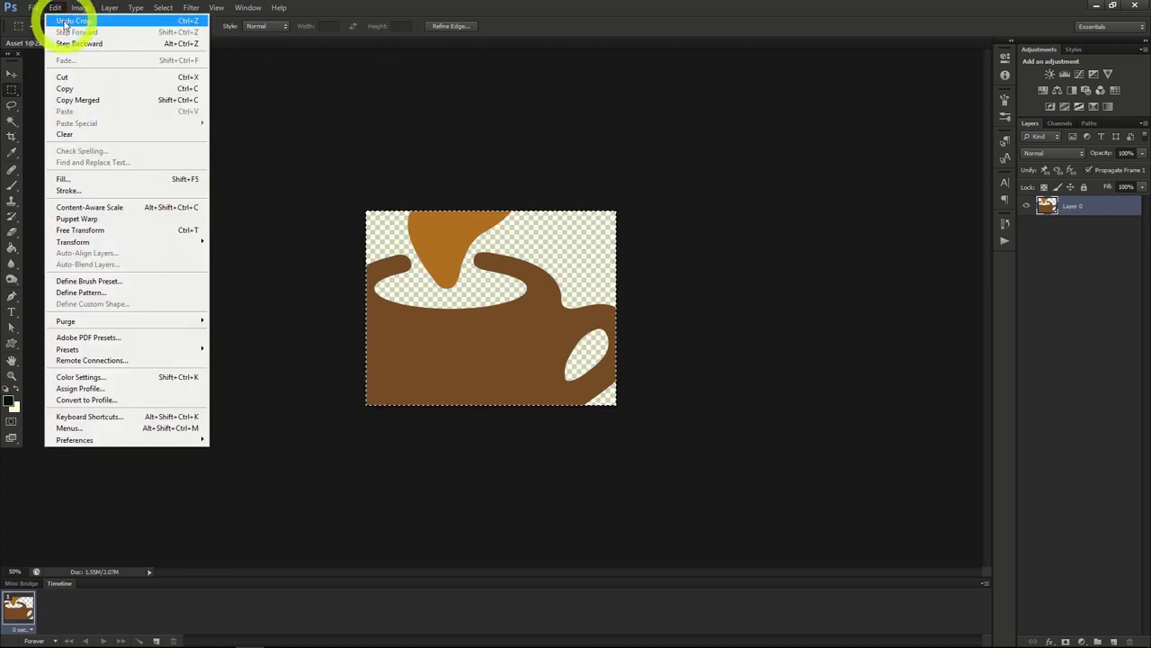
click(54, 16)
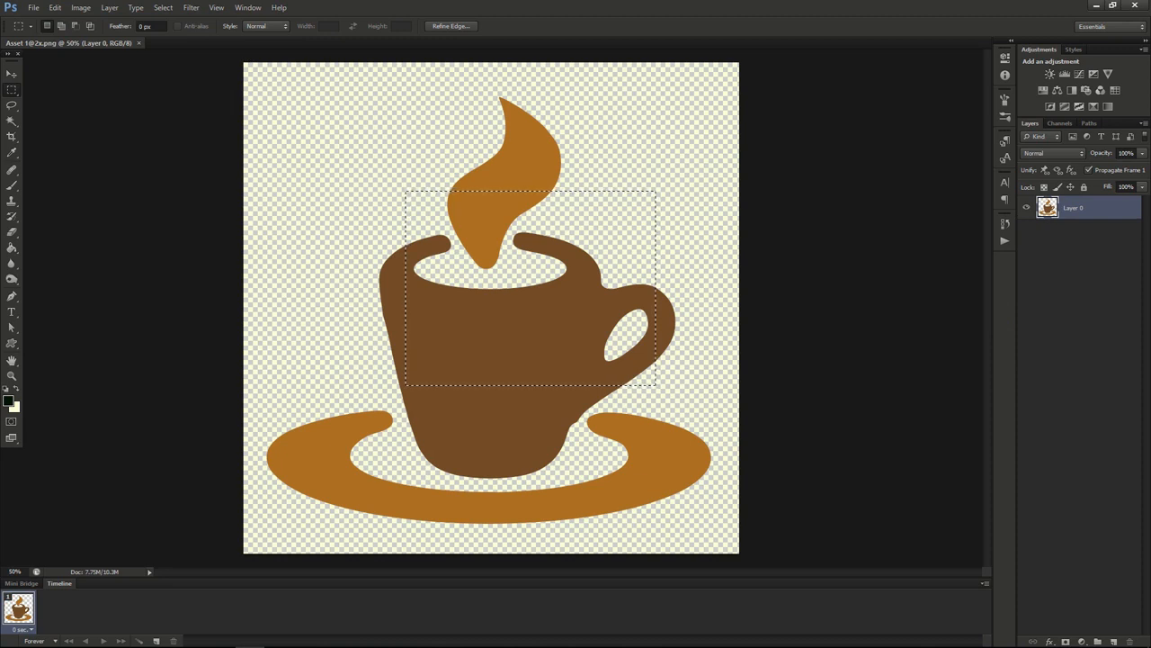
key(ctrl+d)
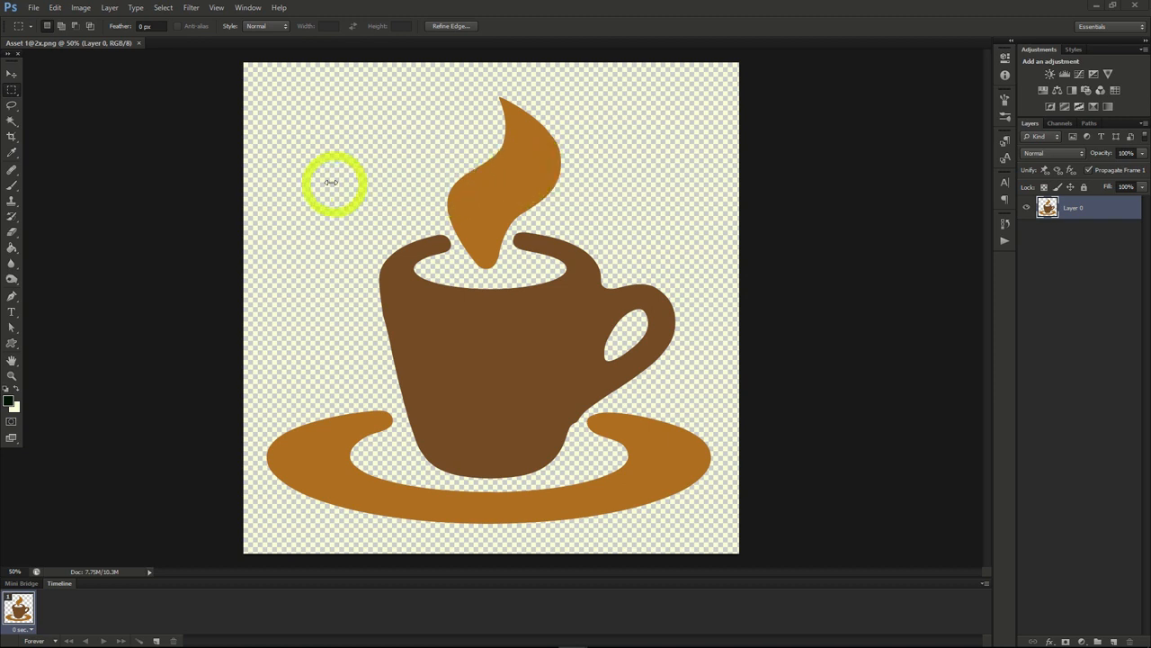
Step: Resize the coffee cup image to a width of 800 pixels, keeping proportions constrained
click(81, 8)
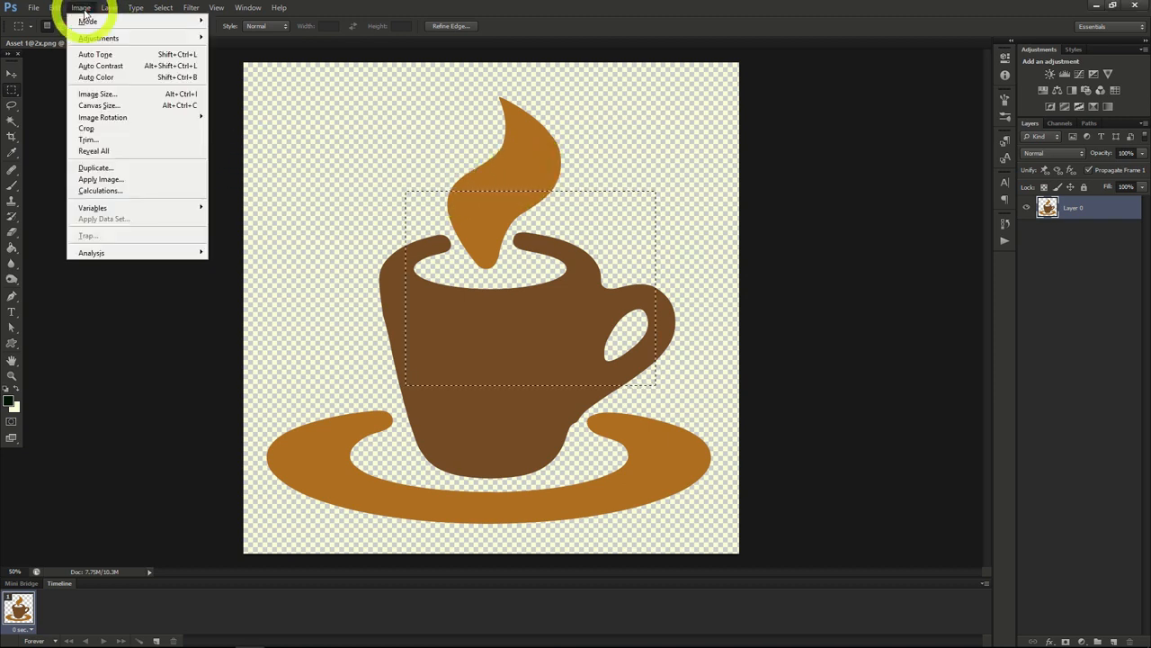
click(92, 95)
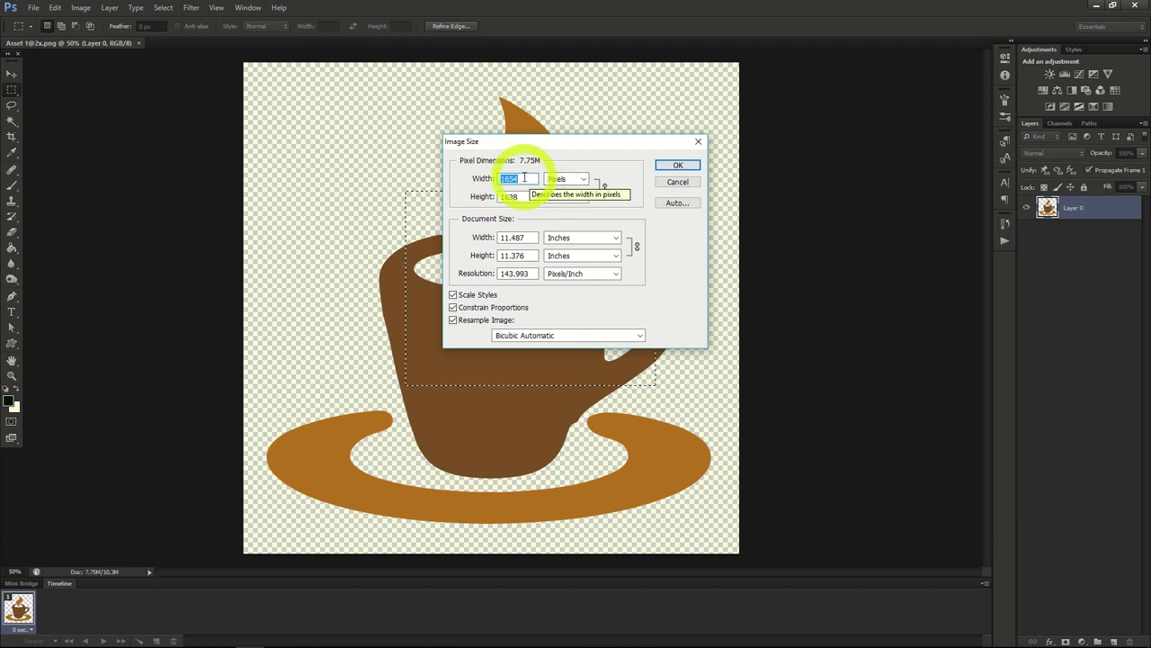
text(1700)
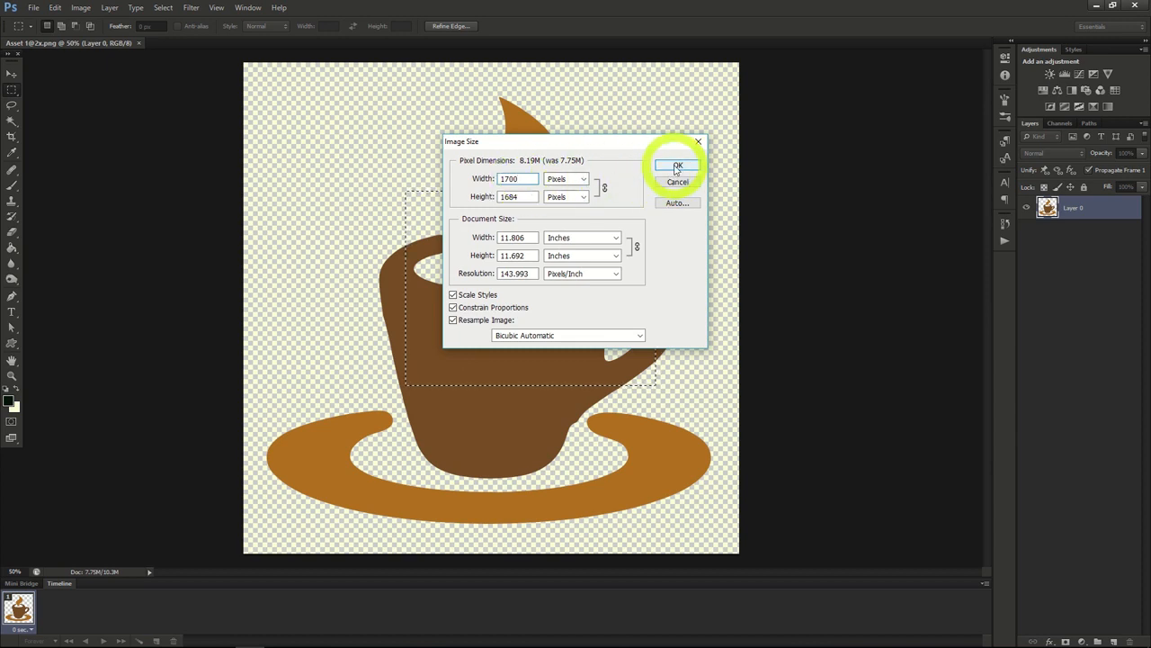
click(482, 180)
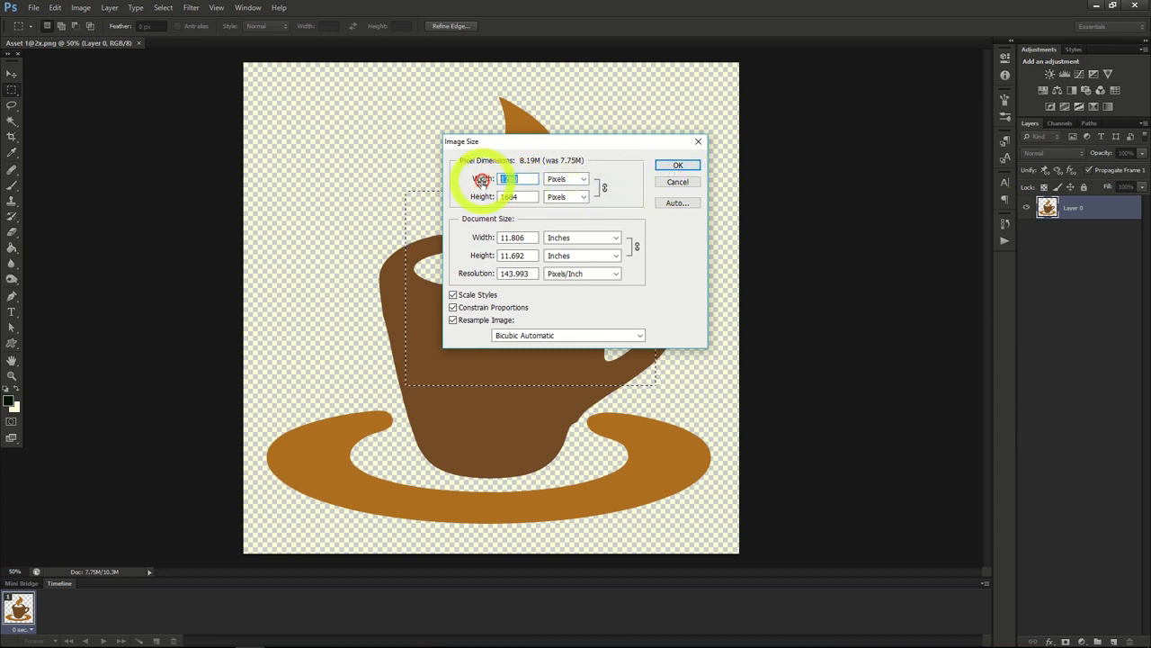
text(800)
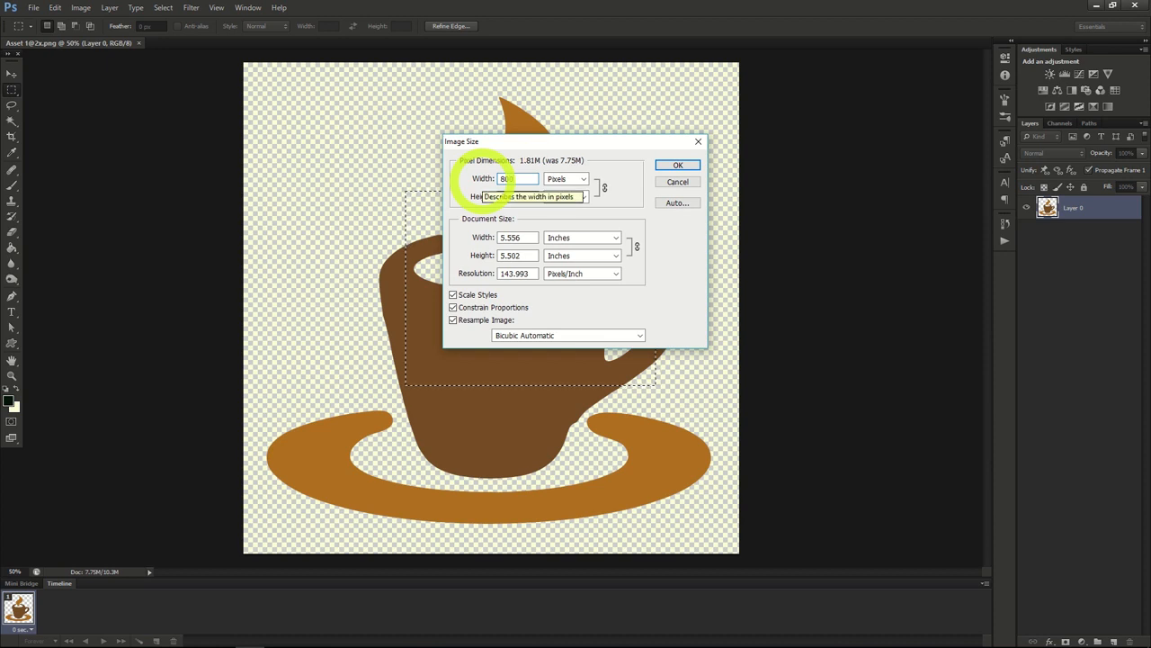
click(677, 167)
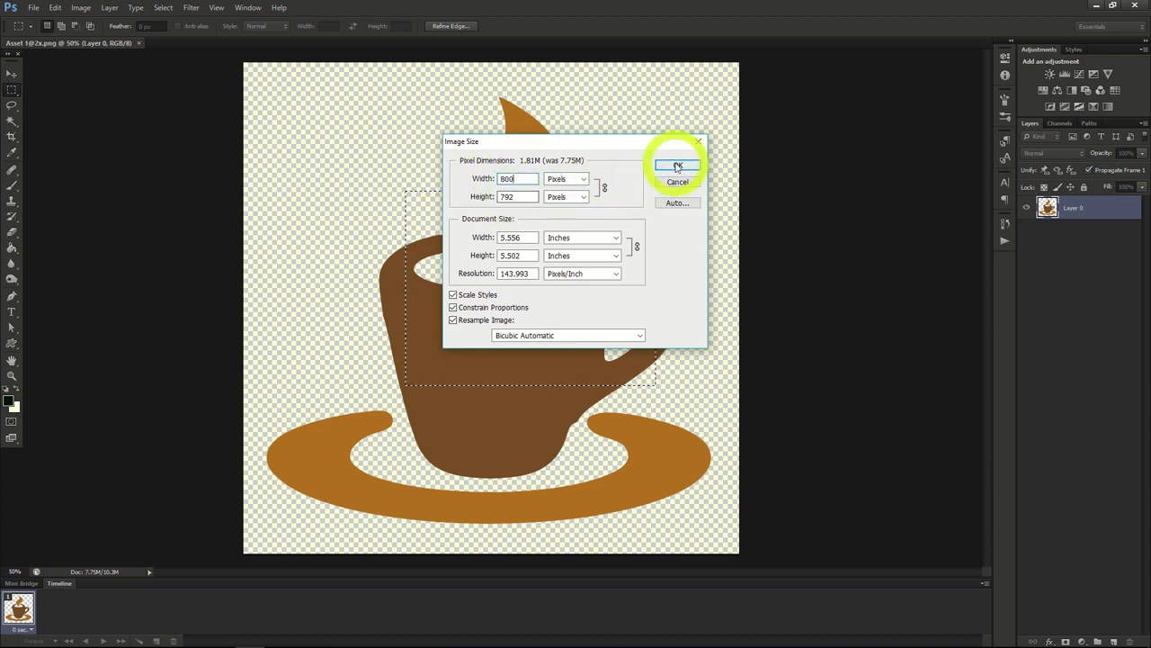
click(678, 165)
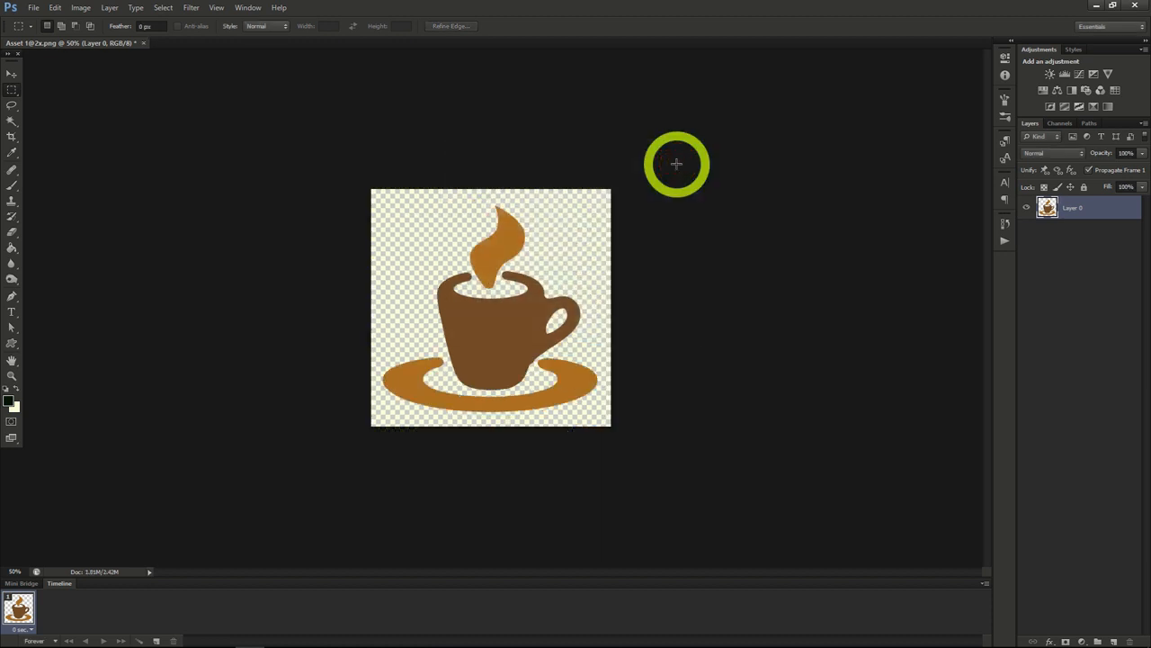
Step: Resample the coffee cup image to a resolution of 300 pixels/inch
click(81, 7)
click(90, 94)
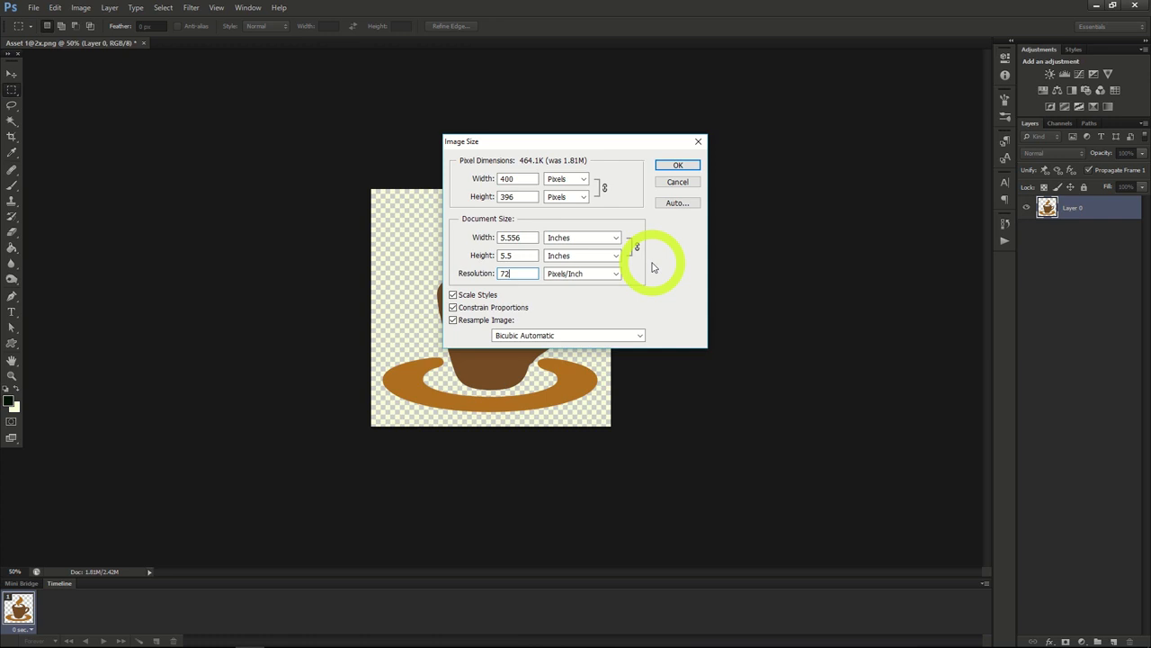
double_click(506, 273)
text(300)
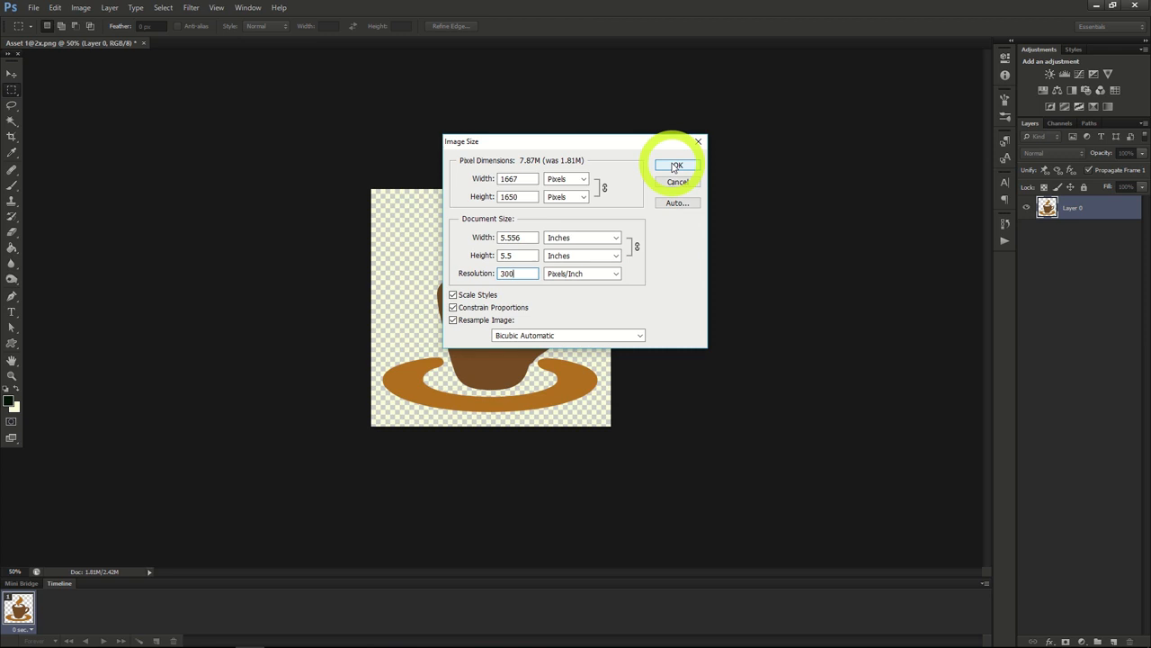
click(675, 168)
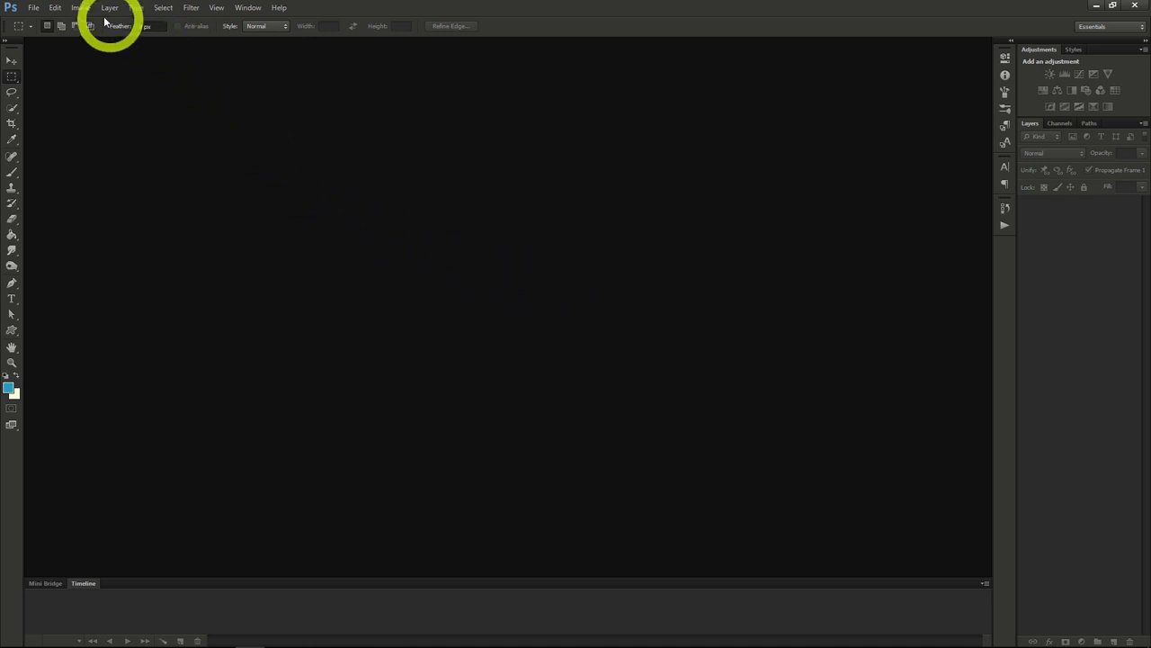
Step: Create a new transparent RGB document 970 pixels wide and 90 pixels high at 72 pixels/inch
click(34, 8)
click(38, 21)
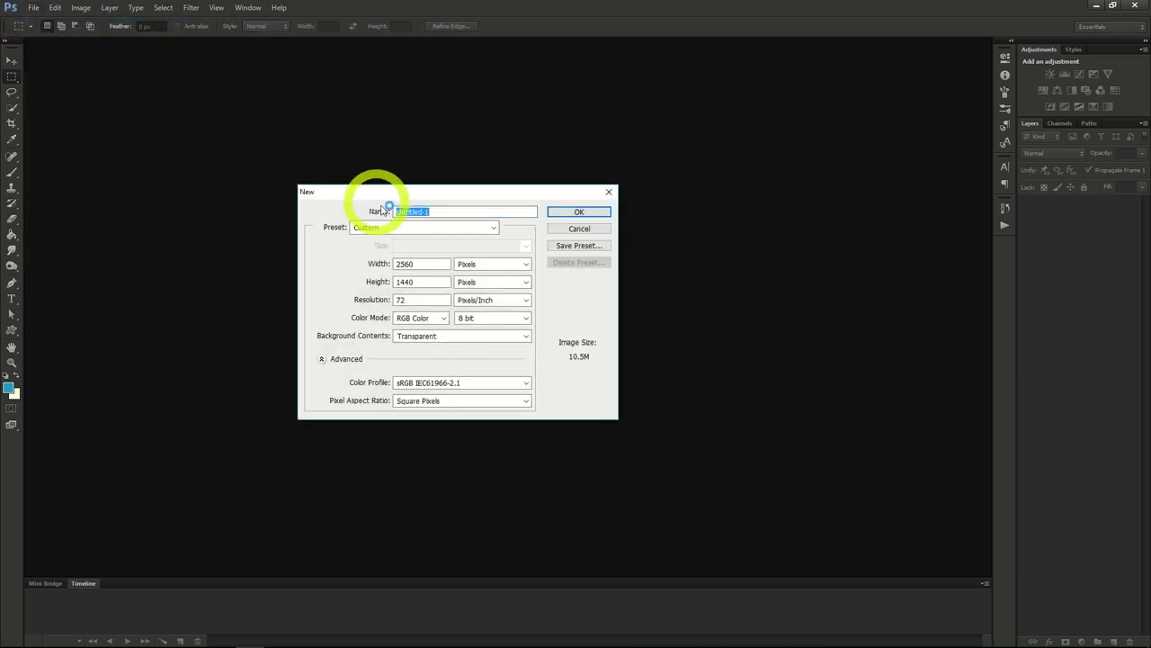
drag(437, 262, 344, 259)
text(970)
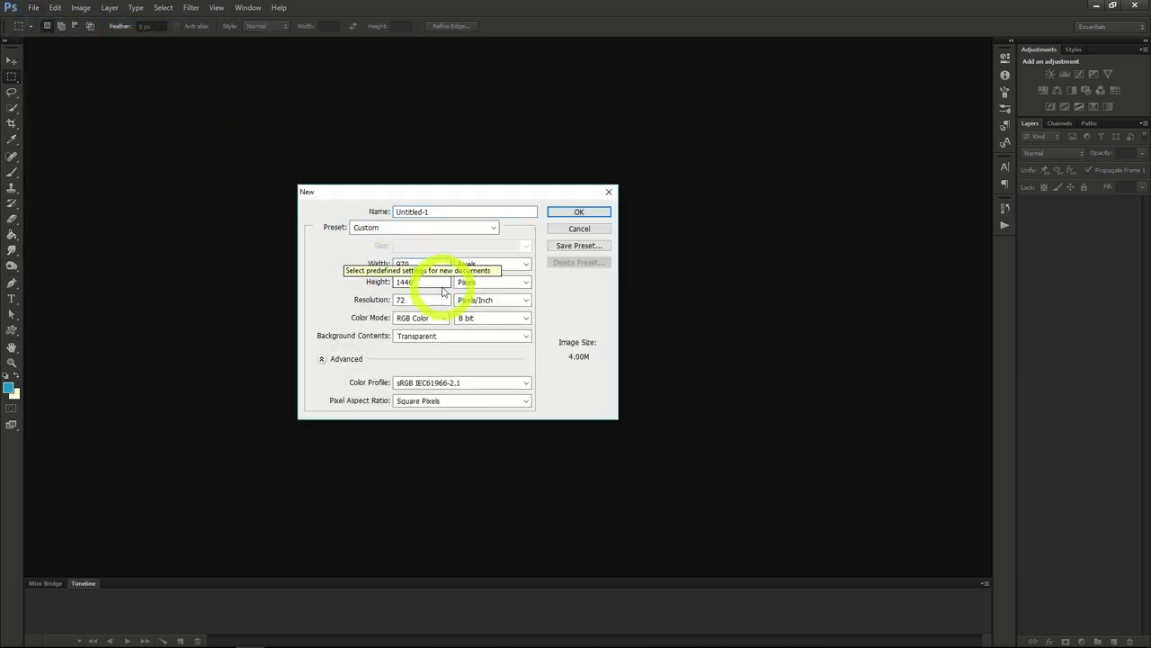
drag(430, 283, 359, 281)
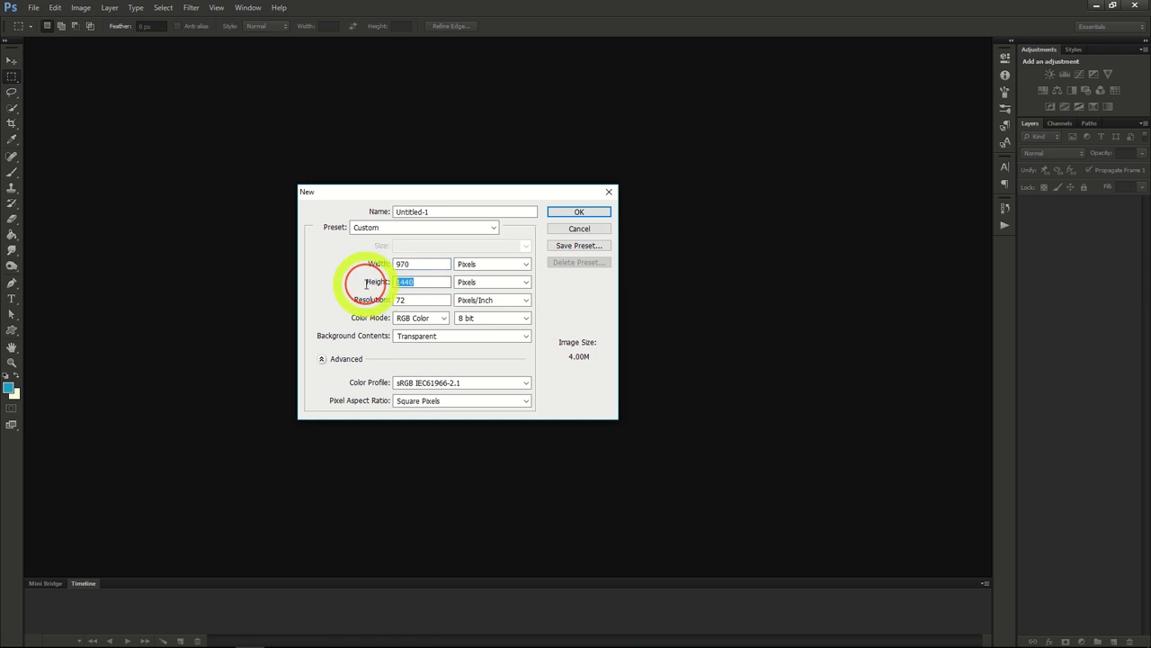
text(90)
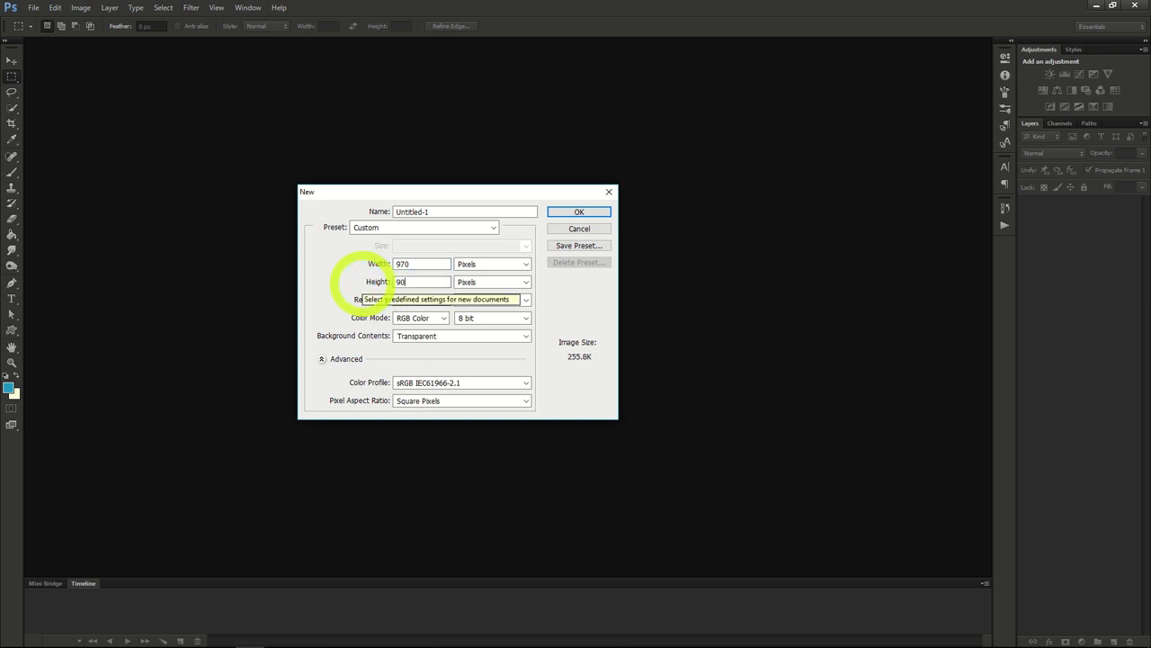
click(424, 282)
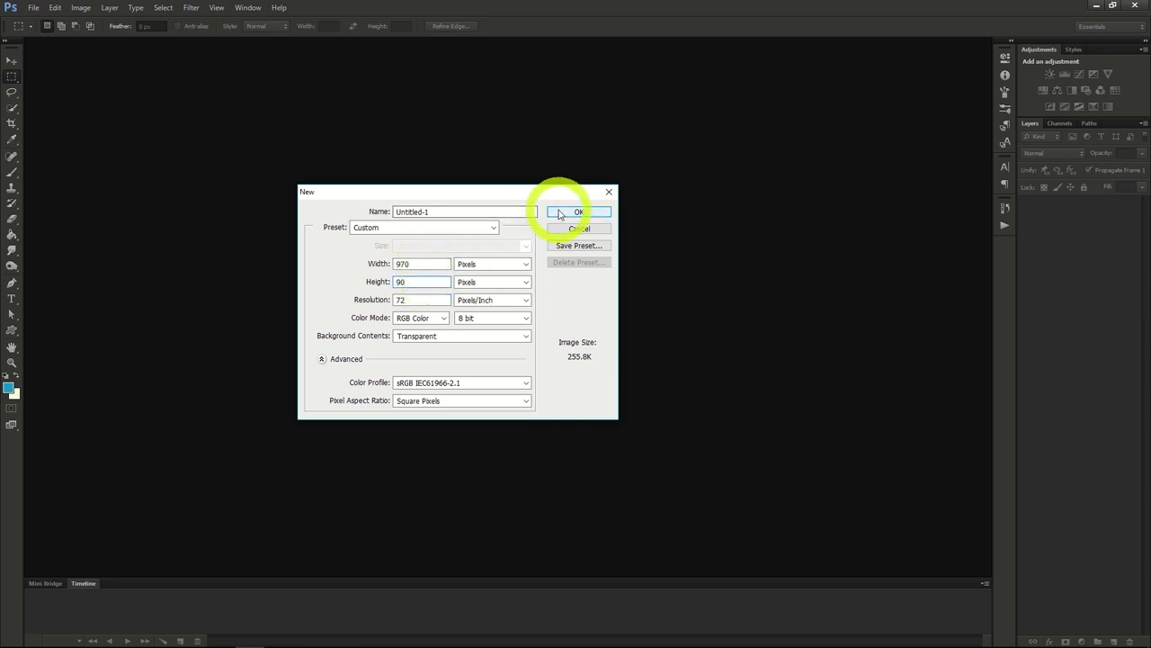
click(561, 211)
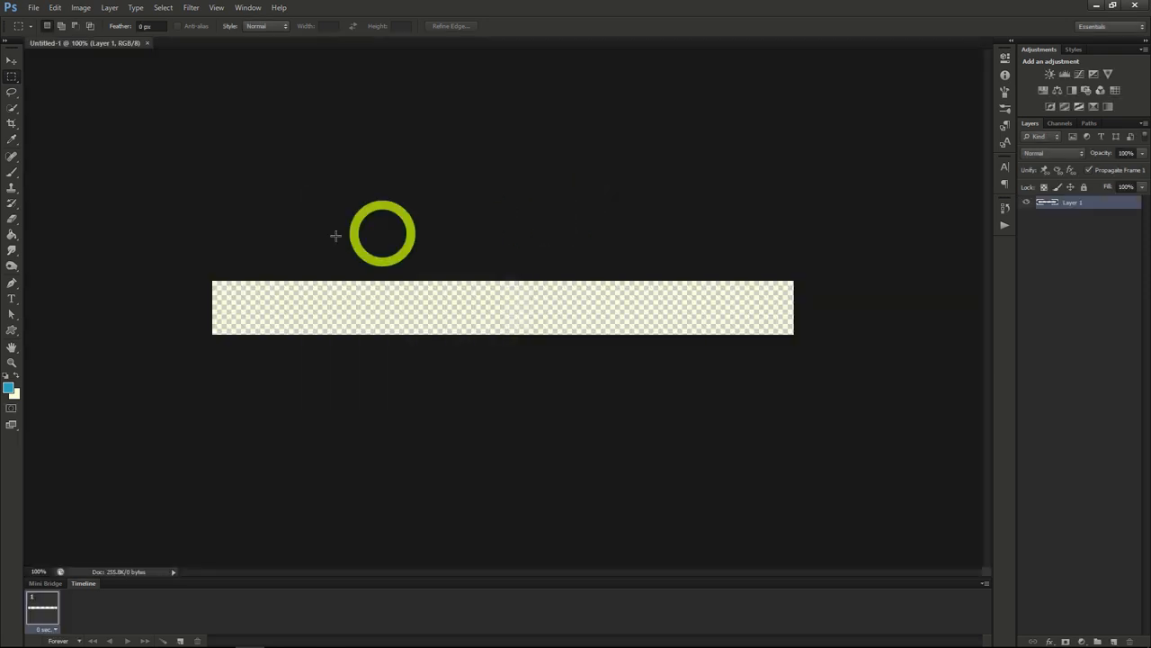
Step: Swap the foreground and background colors and fill the banner layer with the off-white color using the Paint Bucket
click(12, 235)
click(16, 376)
click(254, 307)
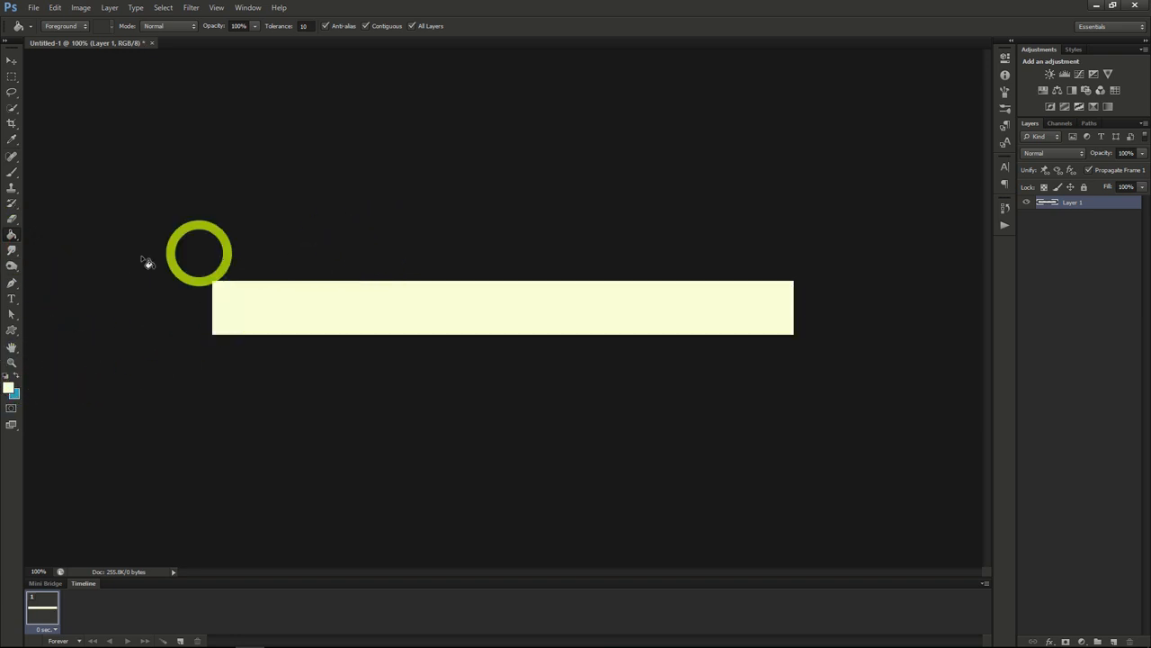
Step: Set the Type tool's text color to black
click(13, 299)
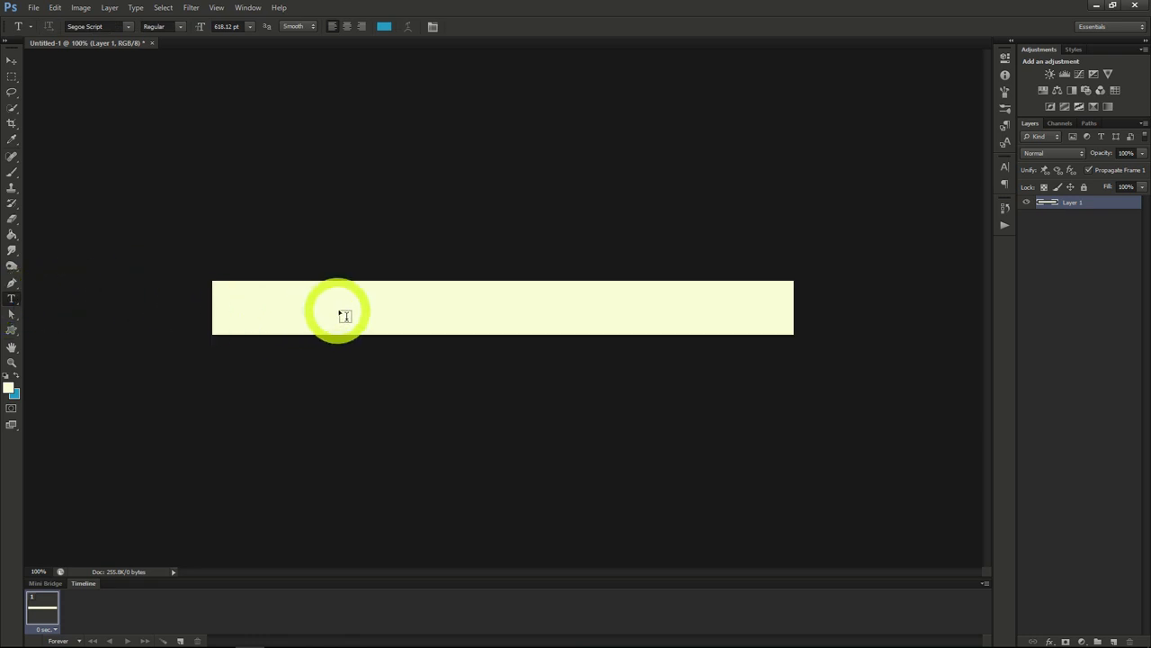
click(1000, 172)
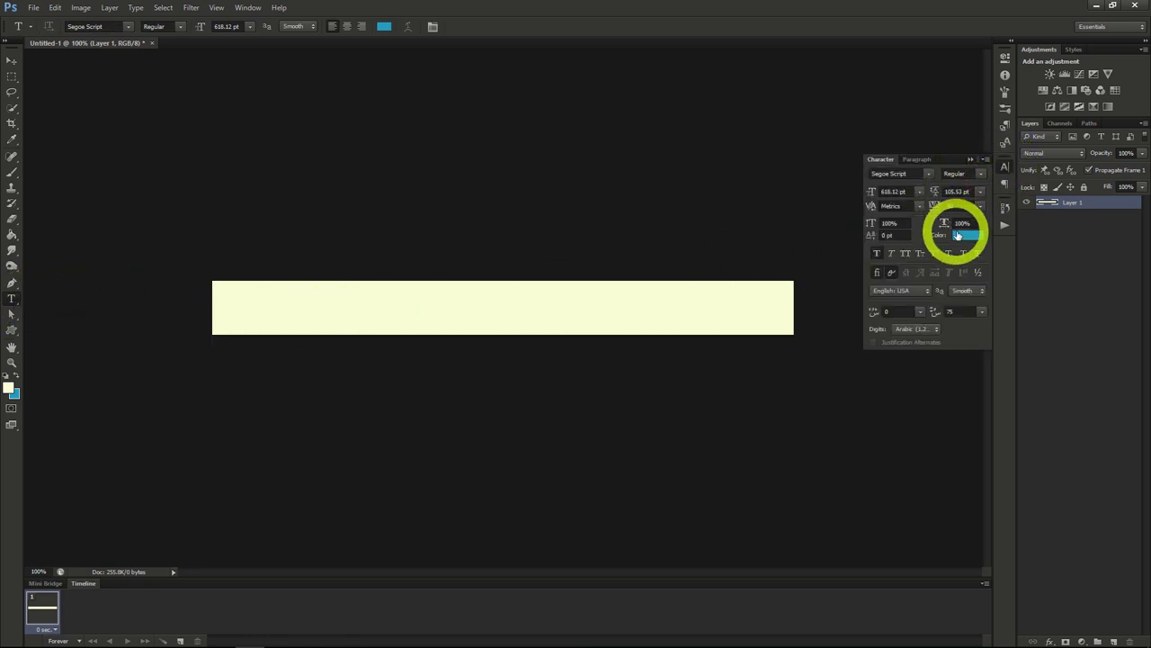
click(959, 236)
click(901, 234)
click(1004, 97)
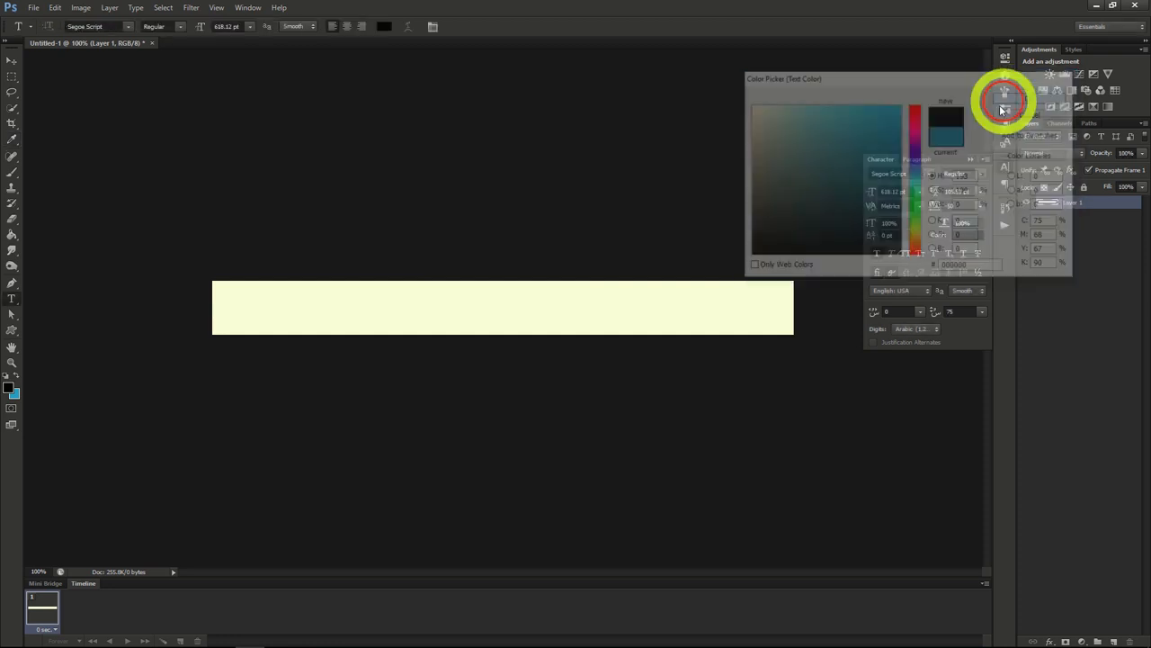
Step: Add the text "10 Apples for 3.99" in Segoe Script at 55.12 pt and position it in the middle of the banner
click(416, 259)
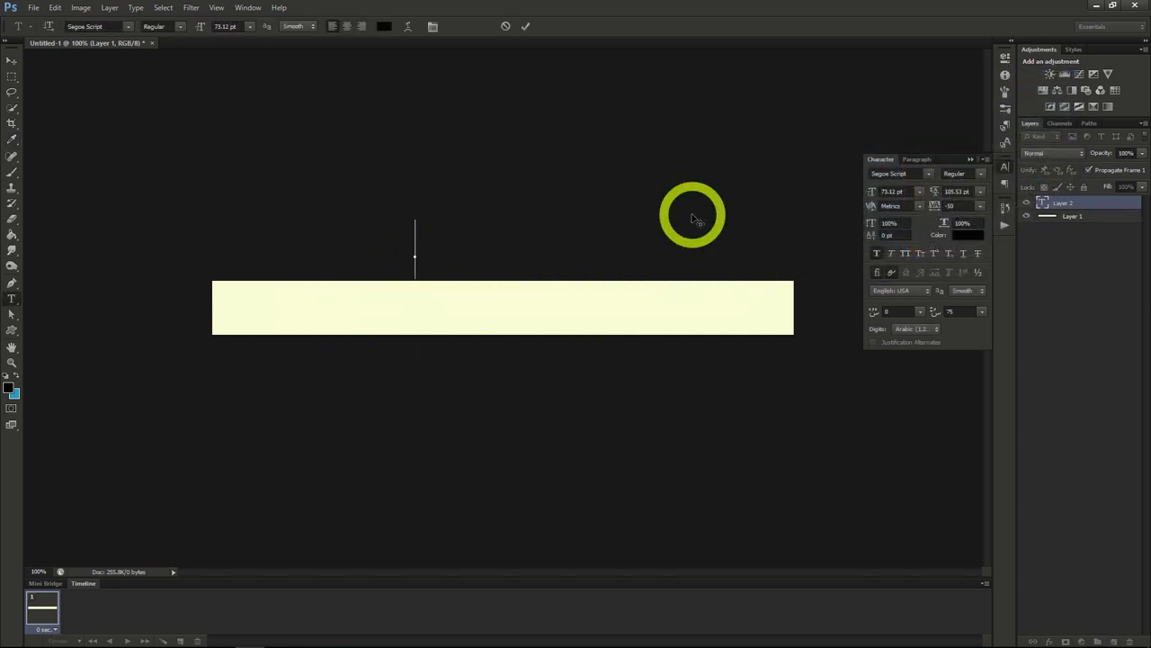
text(So learn more a)
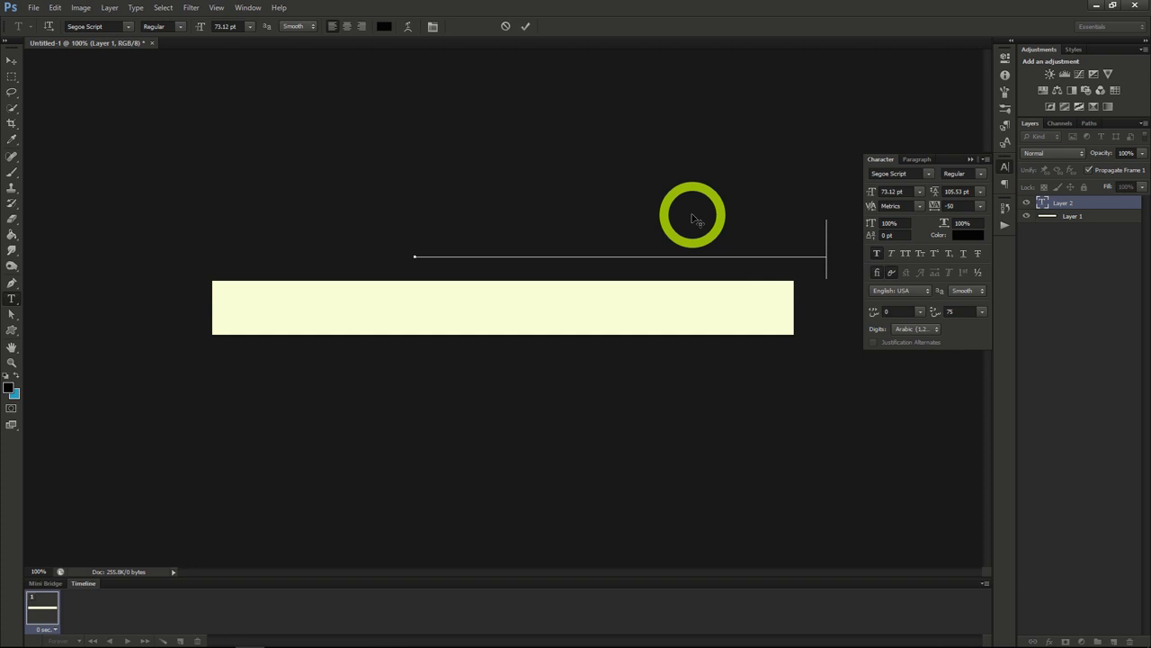
drag(638, 192, 558, 265)
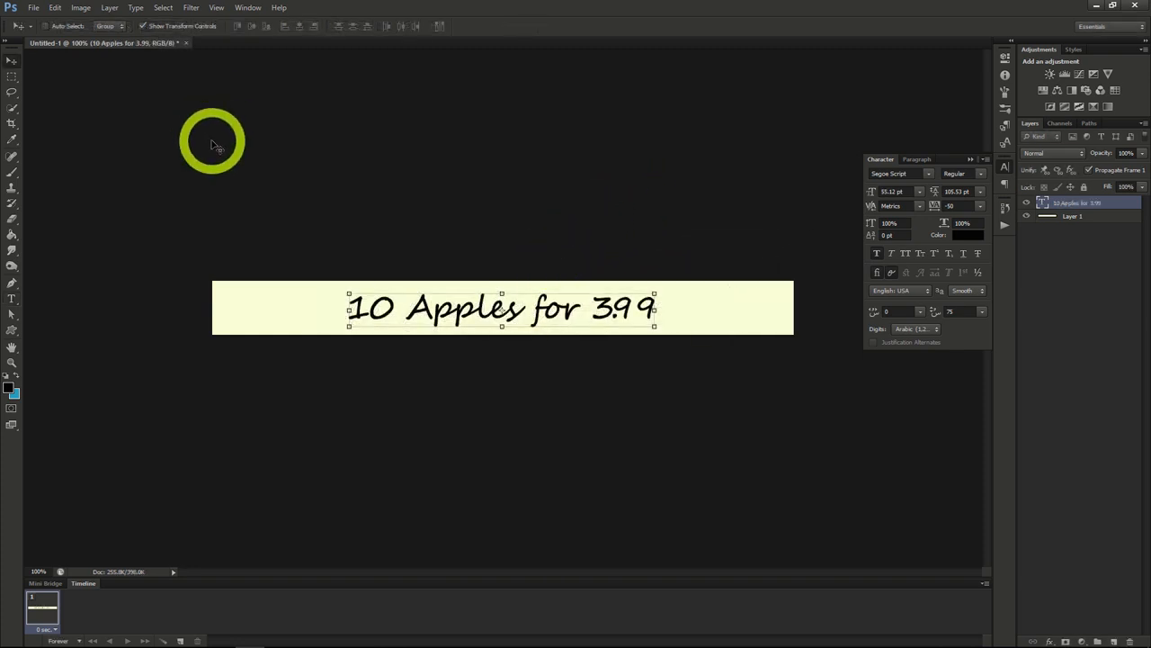
Step: Select the entire canvas and align the text layer to its horizontal center
click(163, 8)
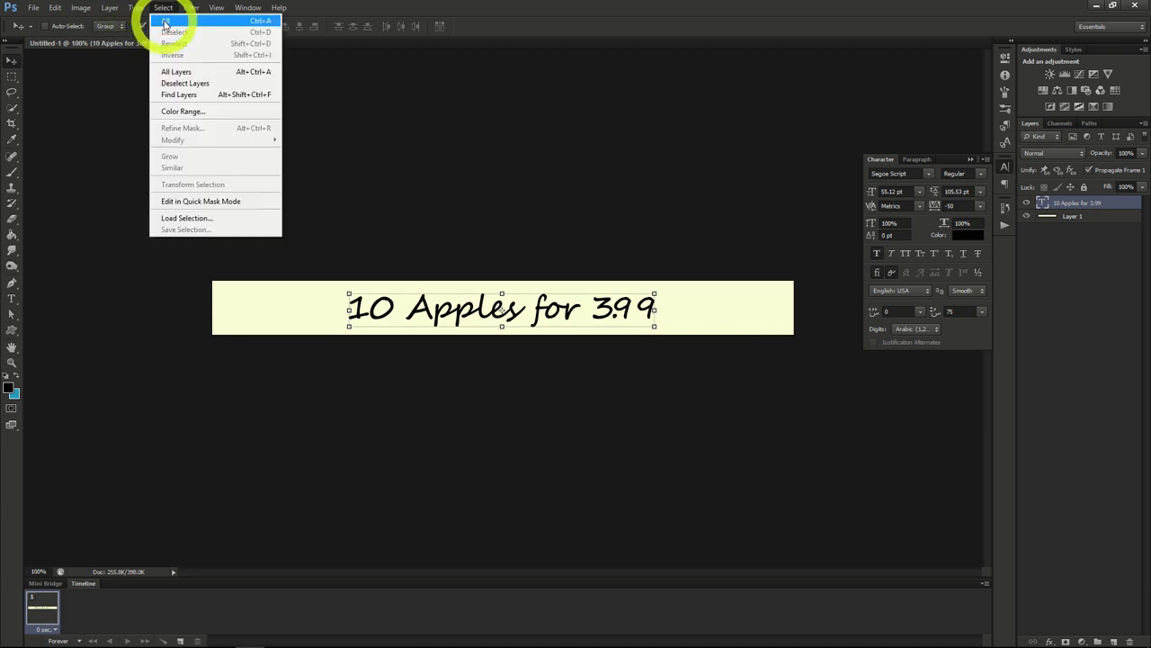
click(165, 20)
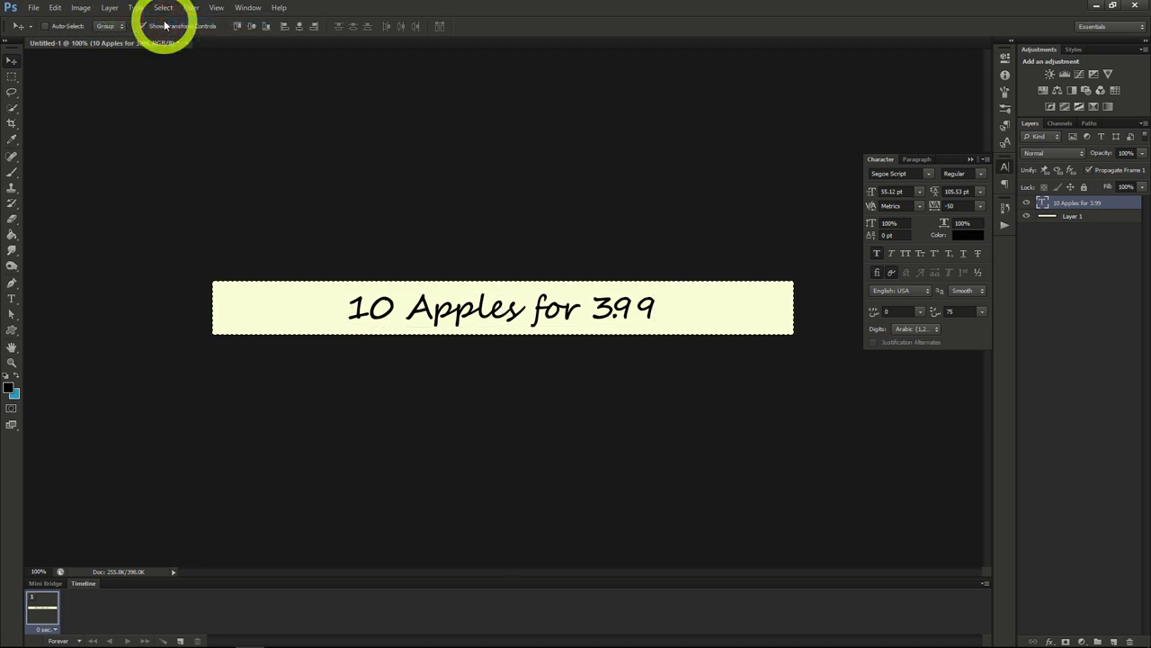
click(301, 28)
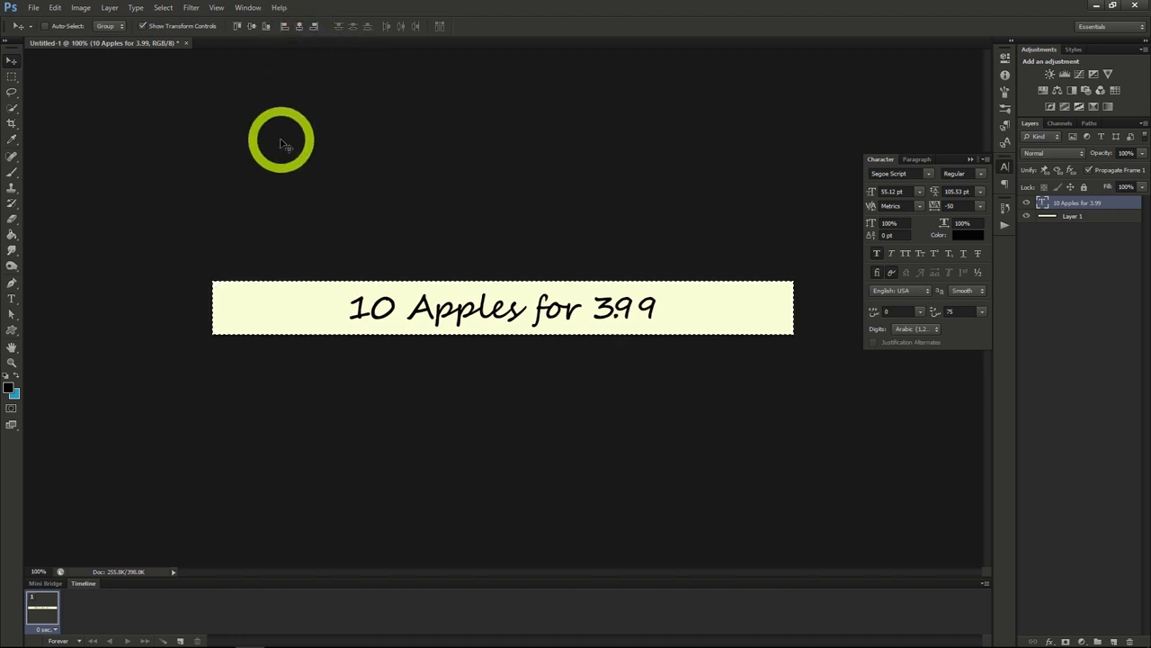
Step: Open redrome_300.jpg, select the whole apple image and copy it
key(ctrl+o)
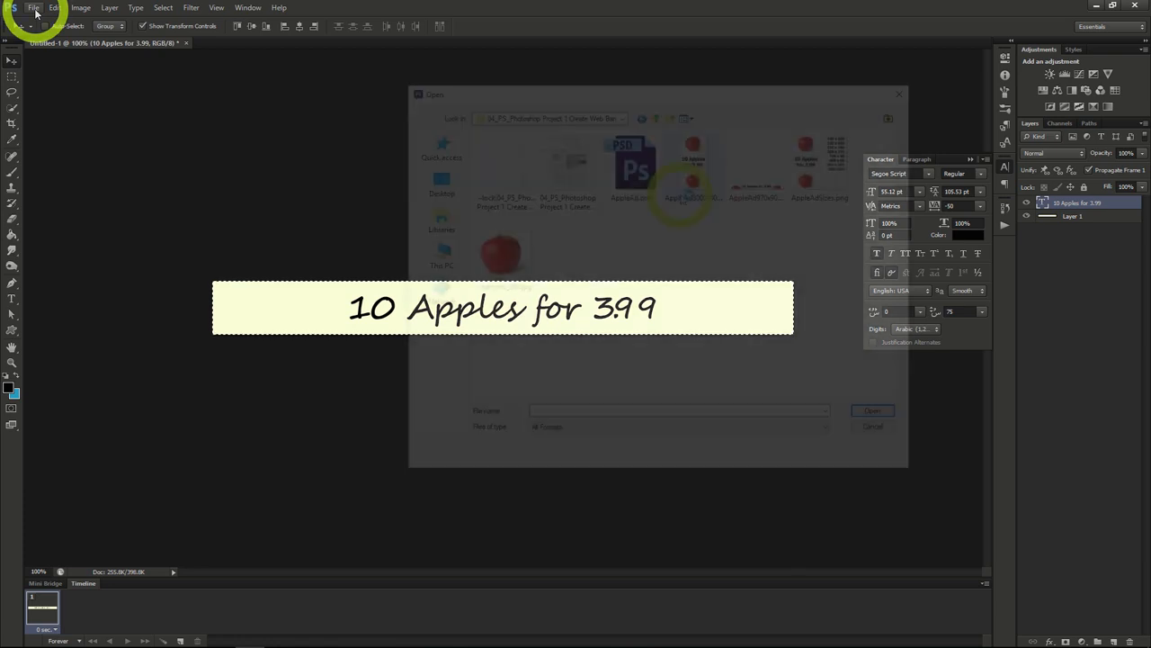
click(506, 261)
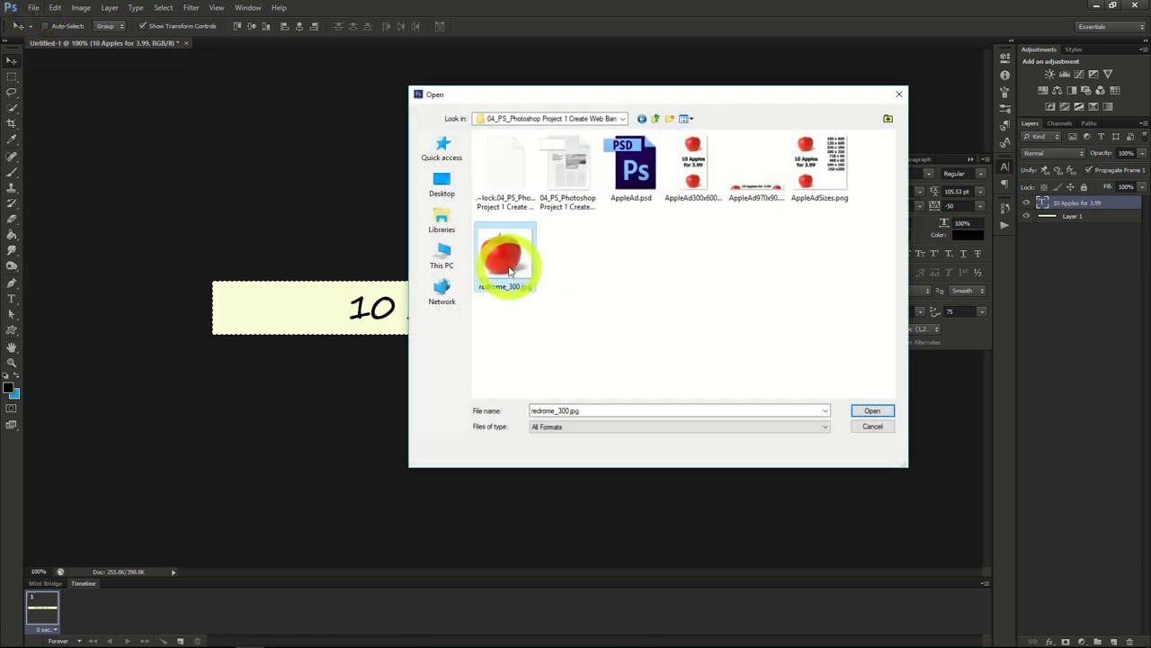
double_click(506, 260)
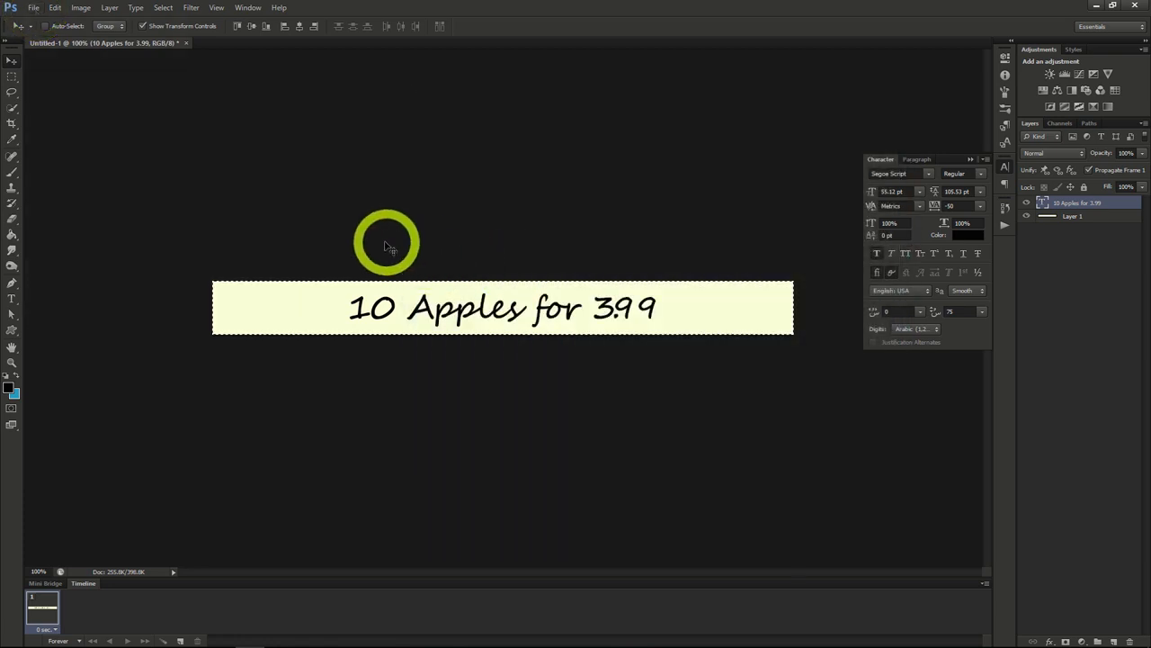
click(164, 8)
click(166, 20)
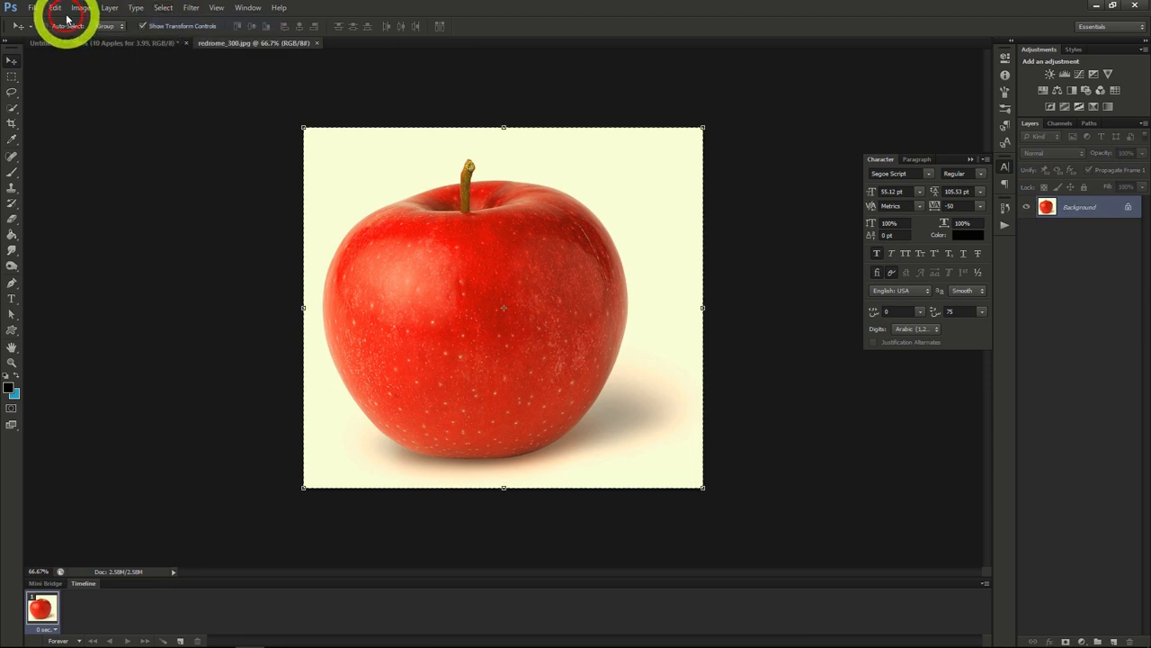
click(55, 7)
click(63, 90)
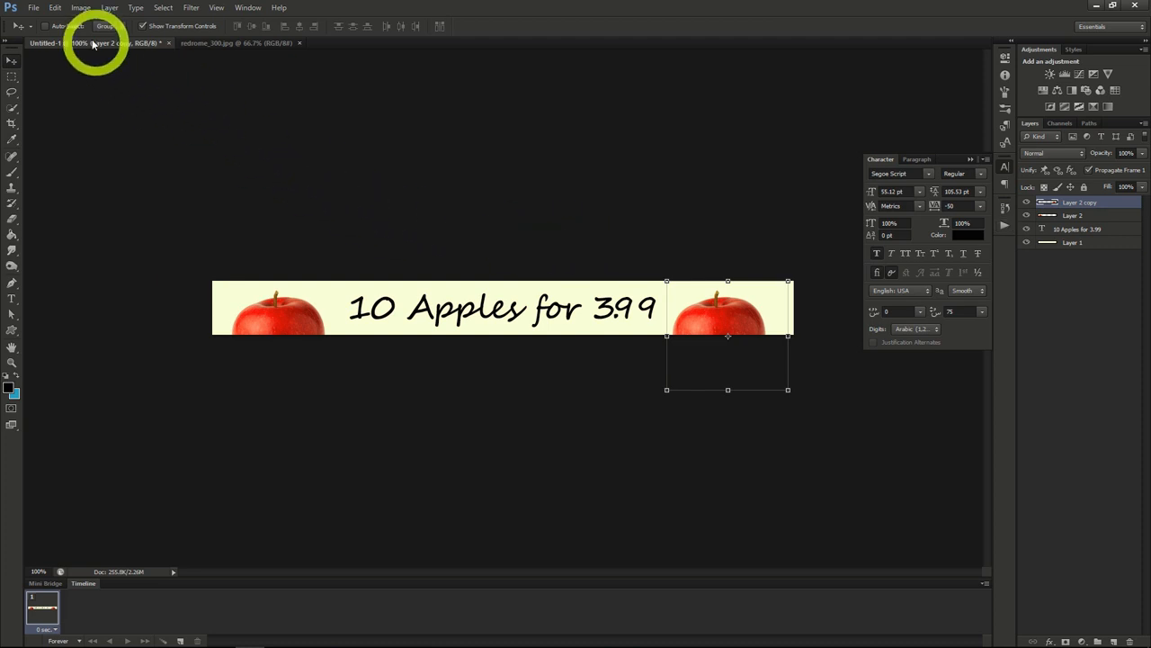
Step: Save the apple banner as the Photoshop file appleAd1.psd with Maximize Compatibility on
click(32, 7)
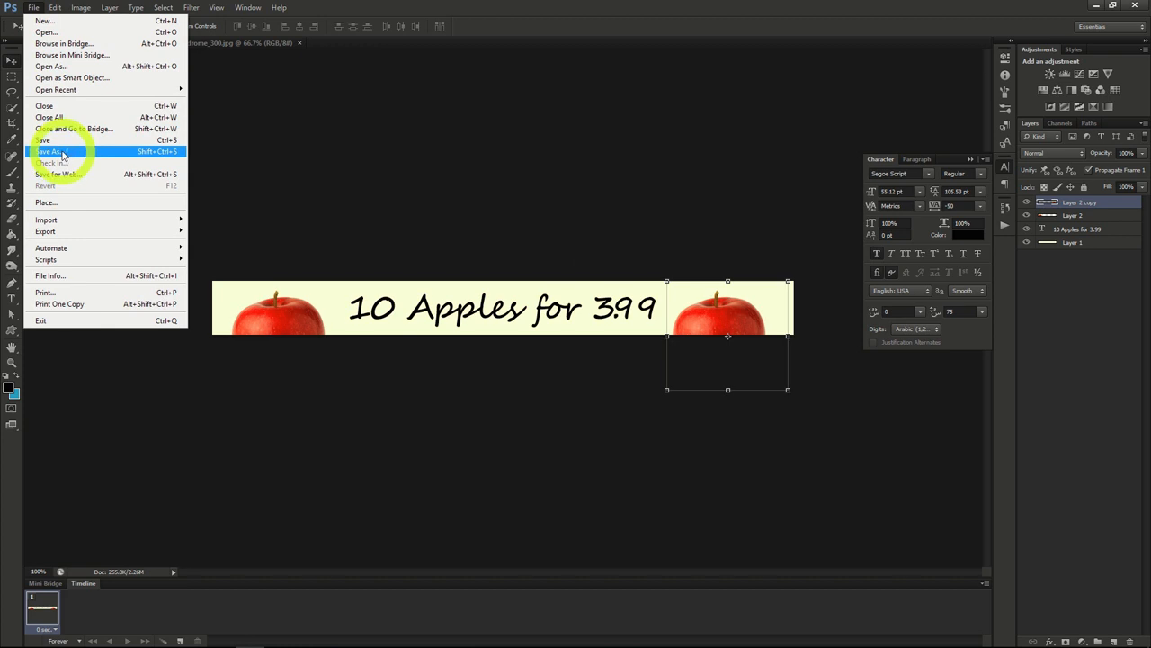
click(62, 155)
text(appleAd2)
key(Return)
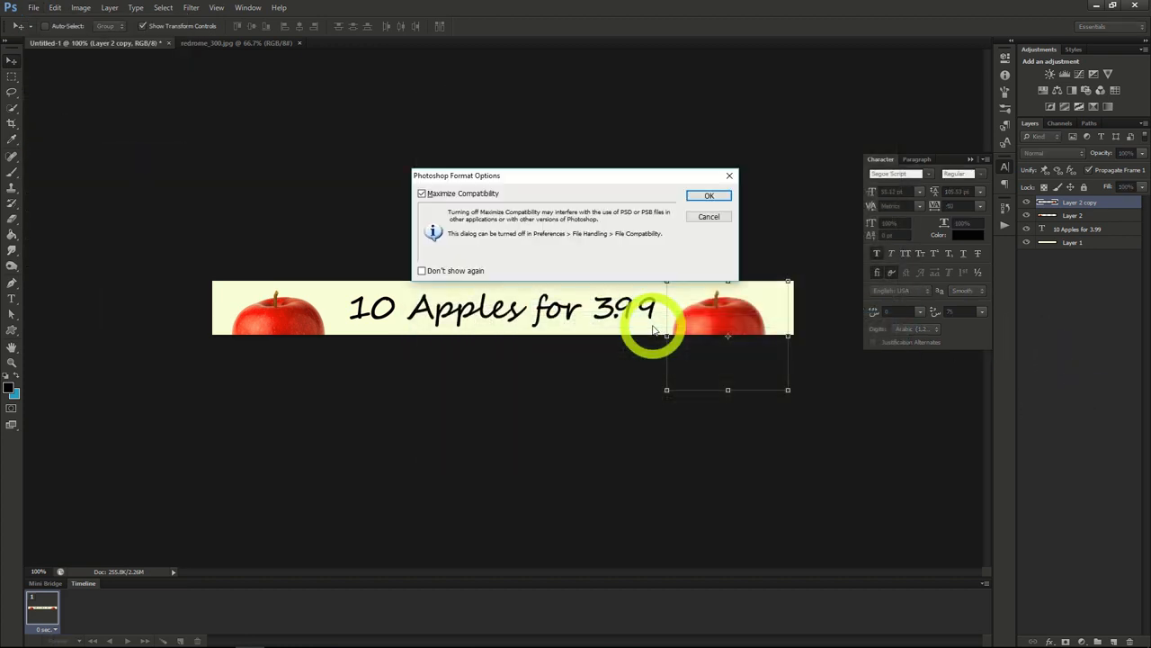
click(702, 195)
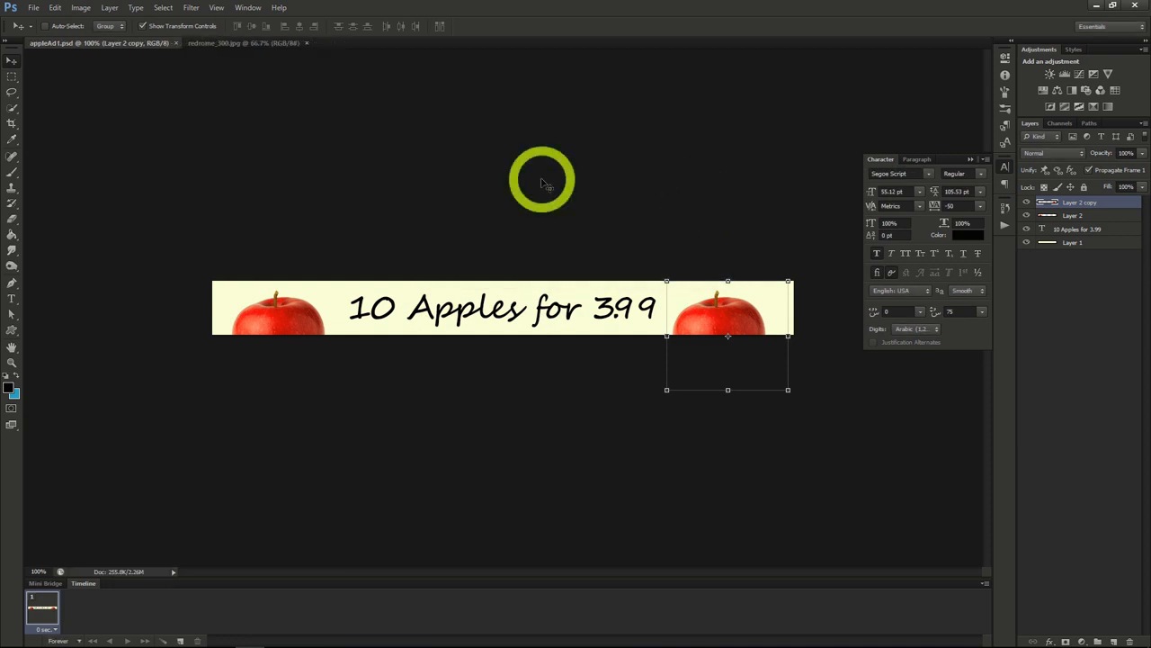
Step: Change the banner's canvas size to 300 pixels wide by 600 pixels high, keeping the center anchor
click(81, 8)
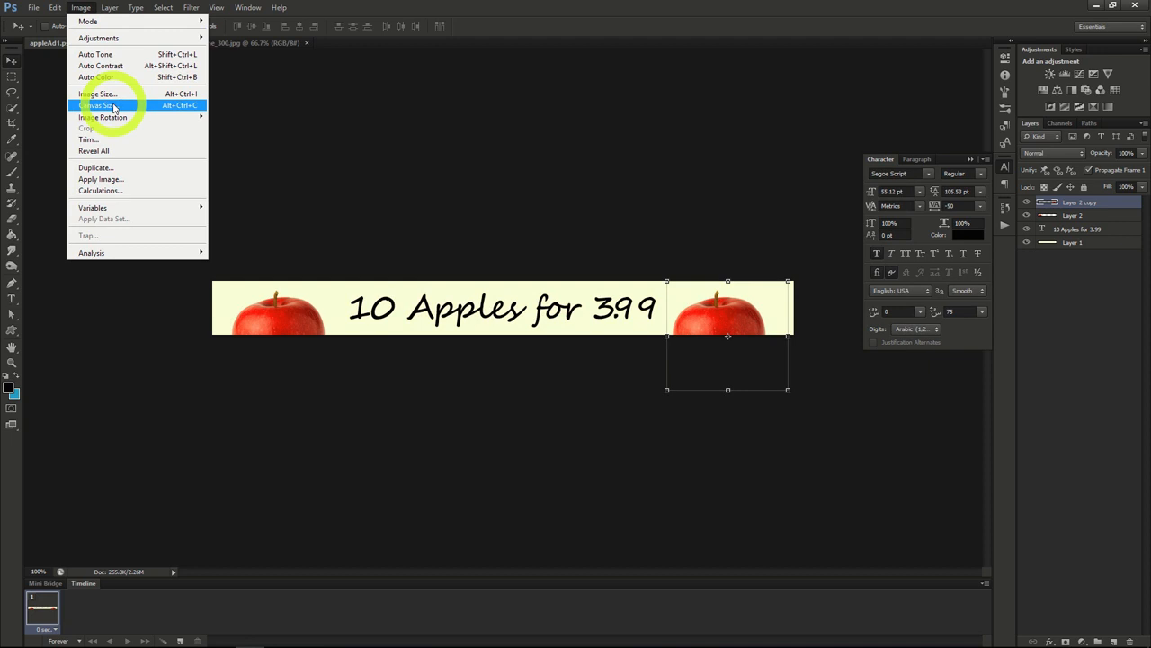
click(113, 106)
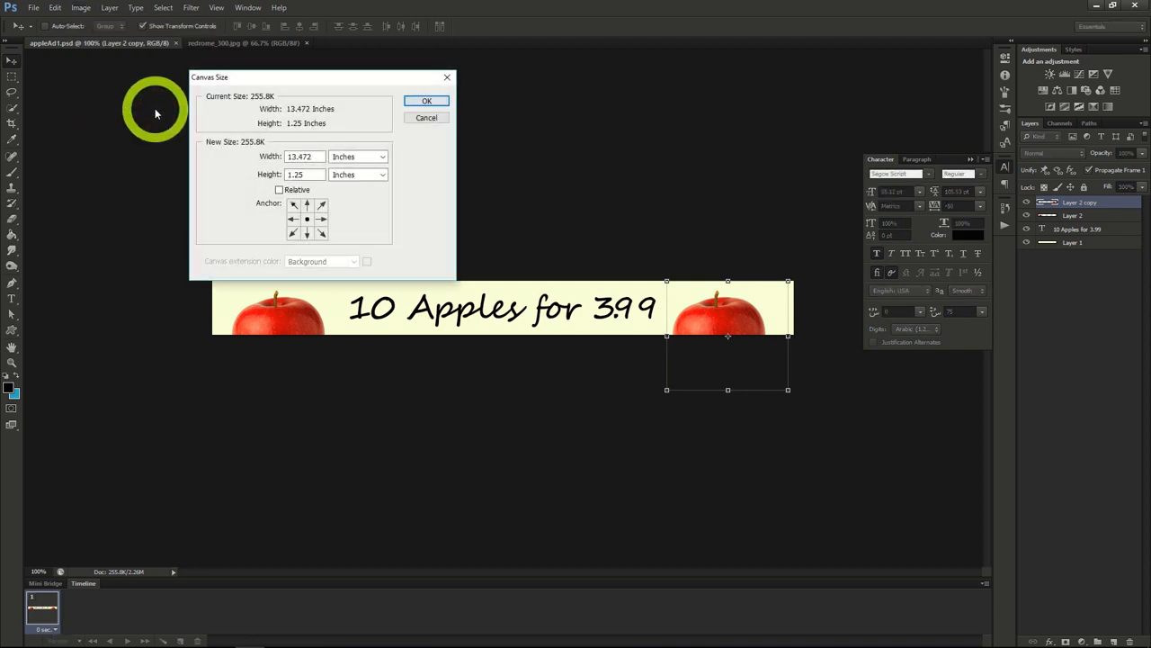
click(336, 157)
click(353, 176)
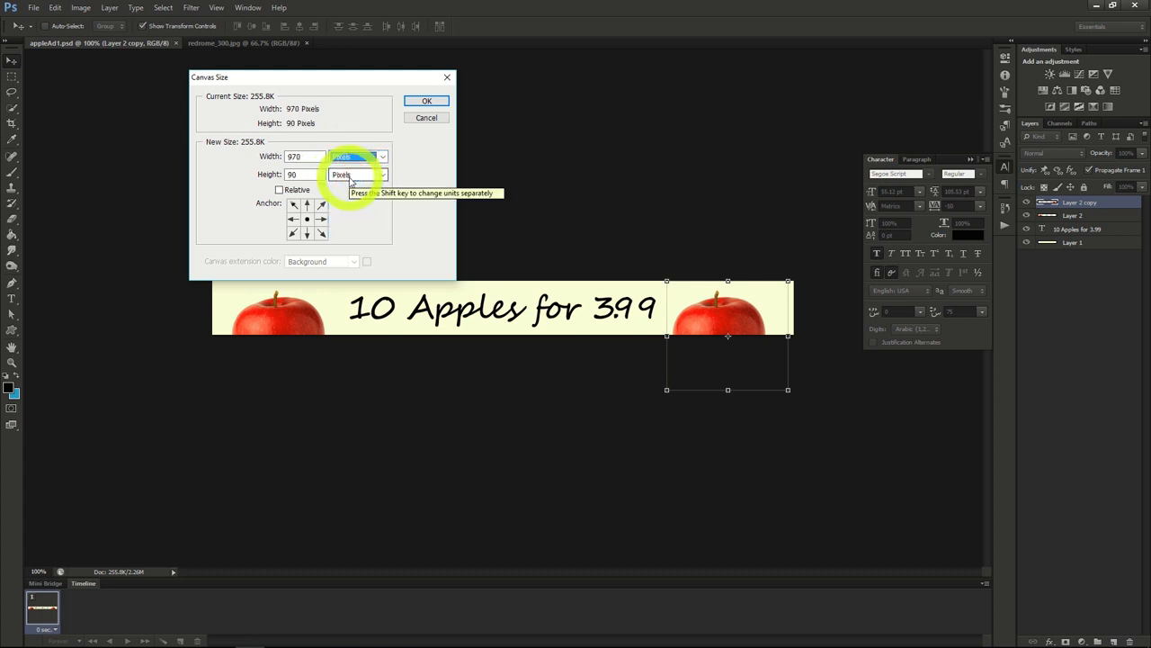
double_click(293, 157)
text(300)
key(Tab)
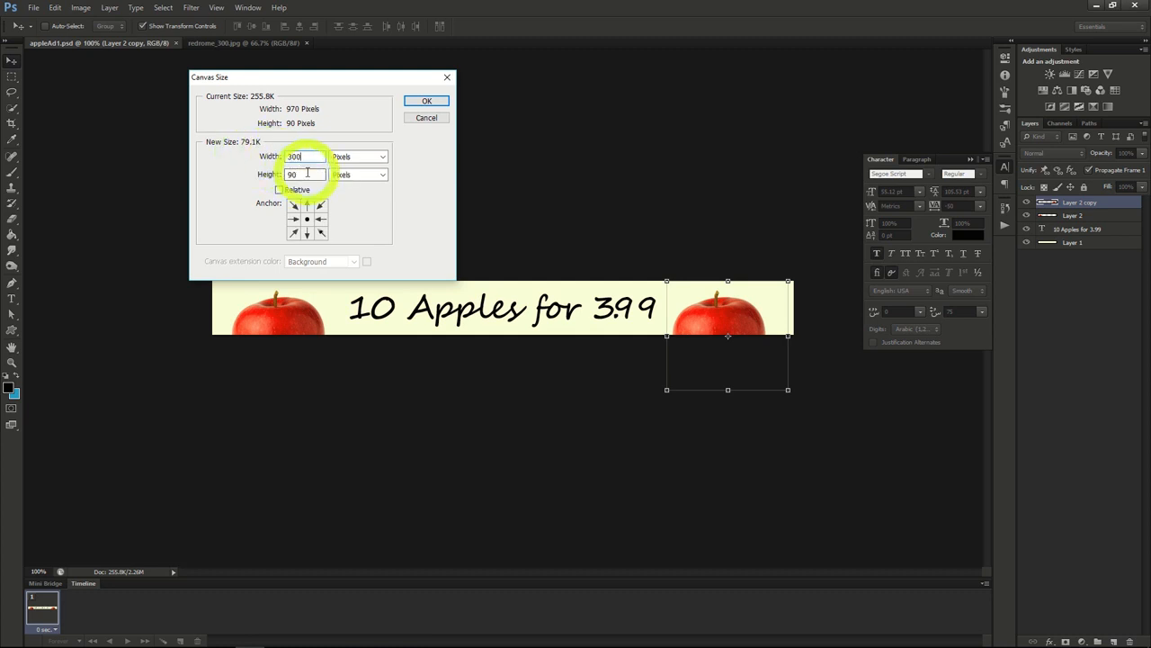
text(600)
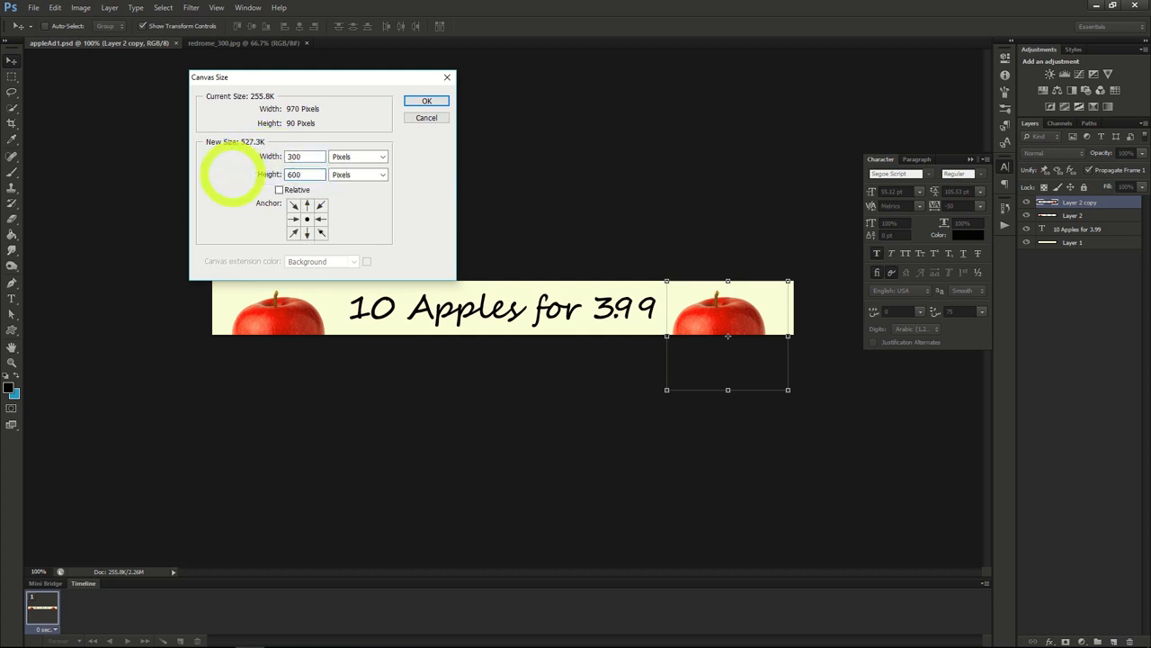
click(424, 101)
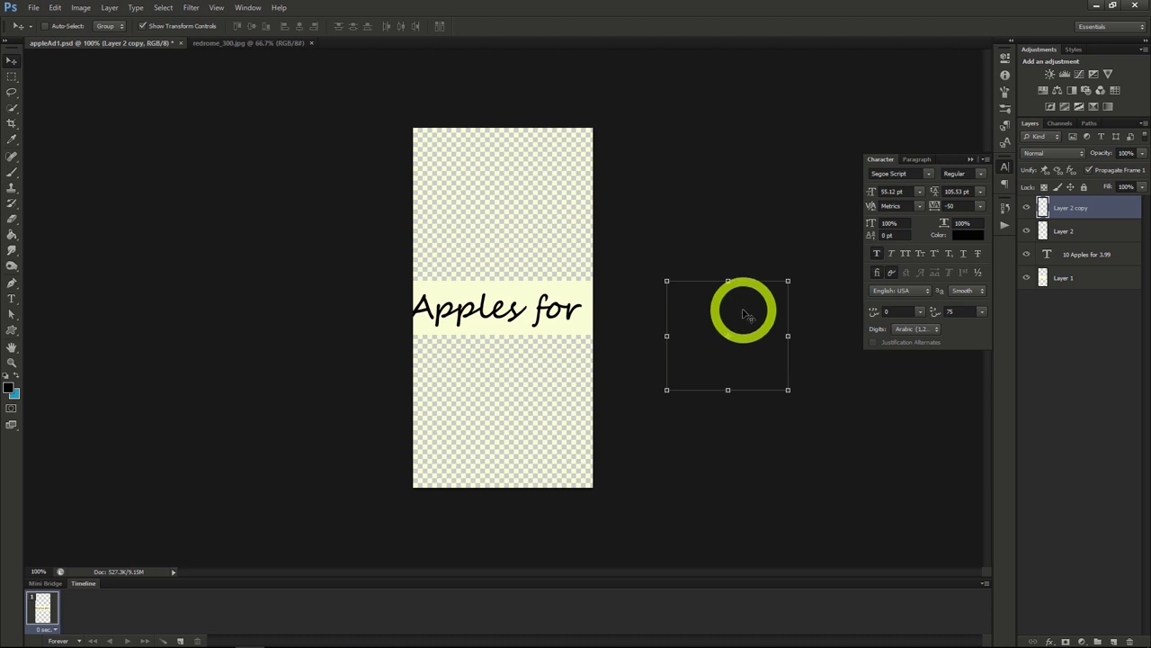
Step: Move the Layer 2 copy apple to the bottom center of the canvas and the Layer 2 apple to the top center
drag(755, 303, 526, 404)
drag(533, 405, 535, 405)
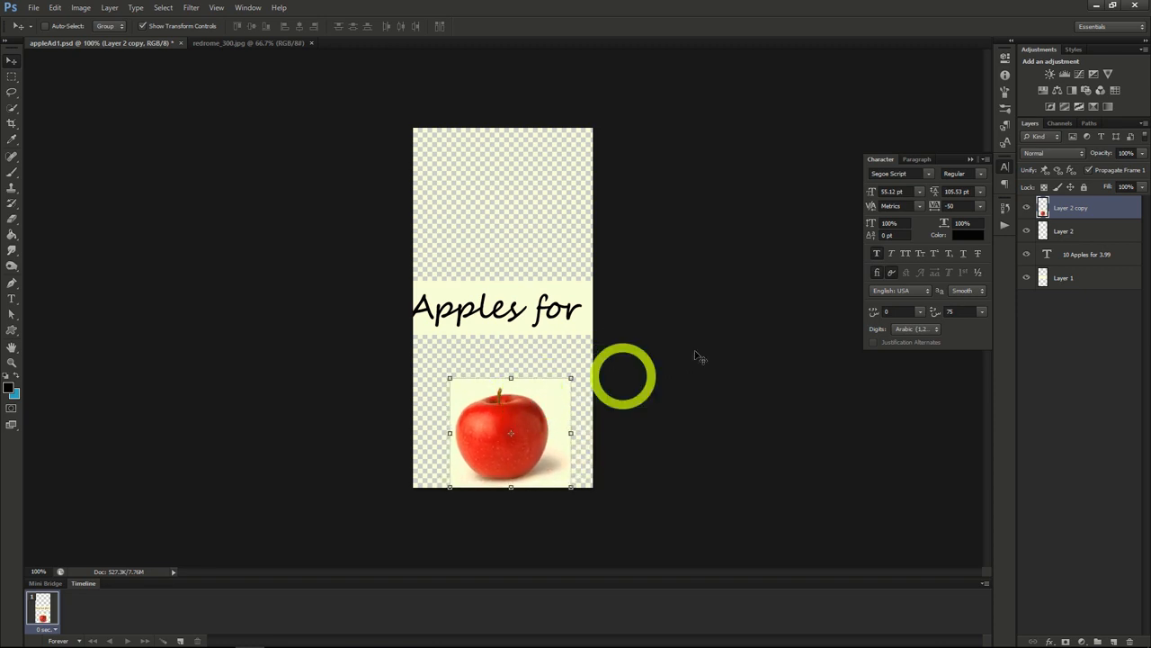
click(1049, 231)
drag(309, 316, 368, 275)
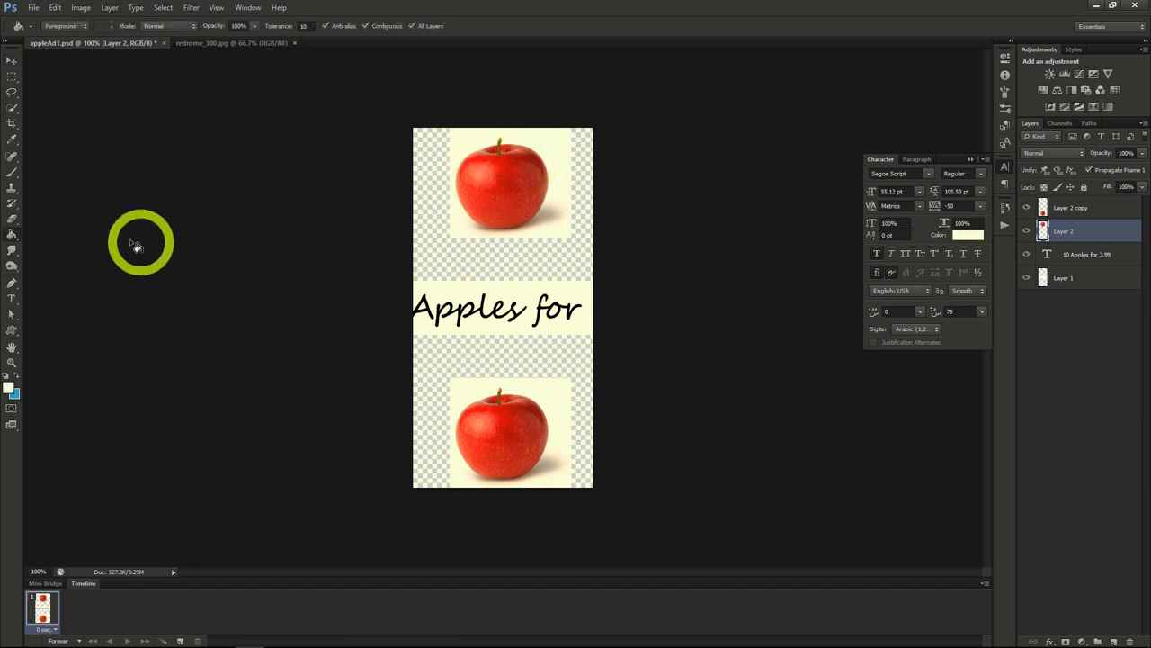
Step: Fill the transparent areas above and below the text band with the off-white foreground color and select Layer 1
click(491, 272)
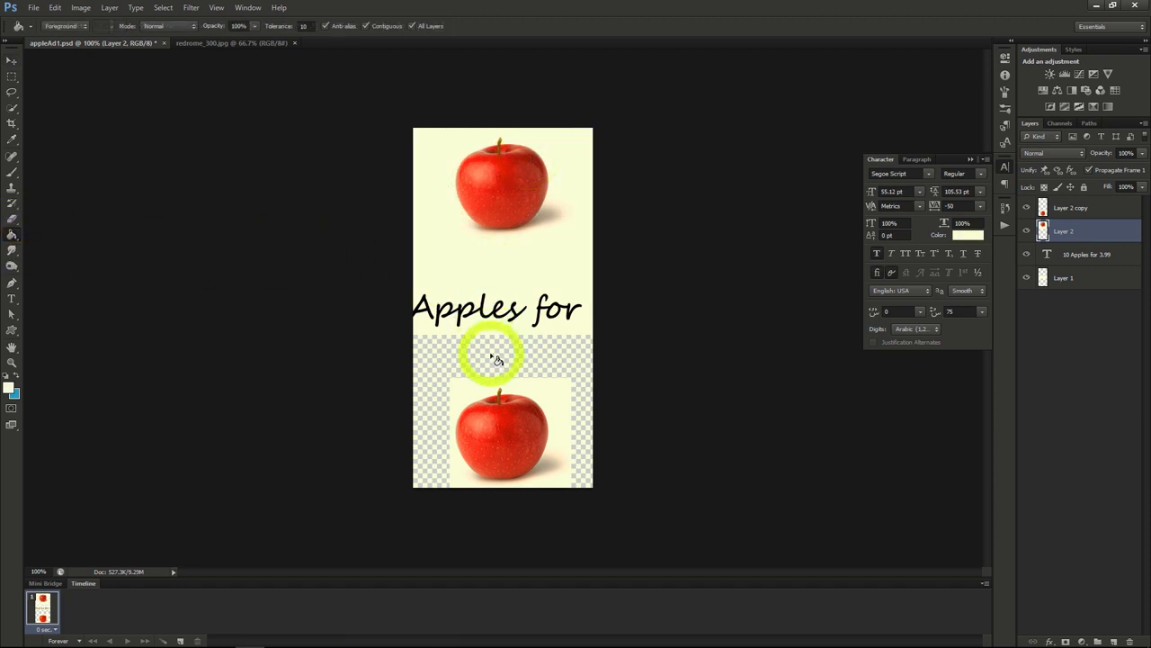
click(491, 358)
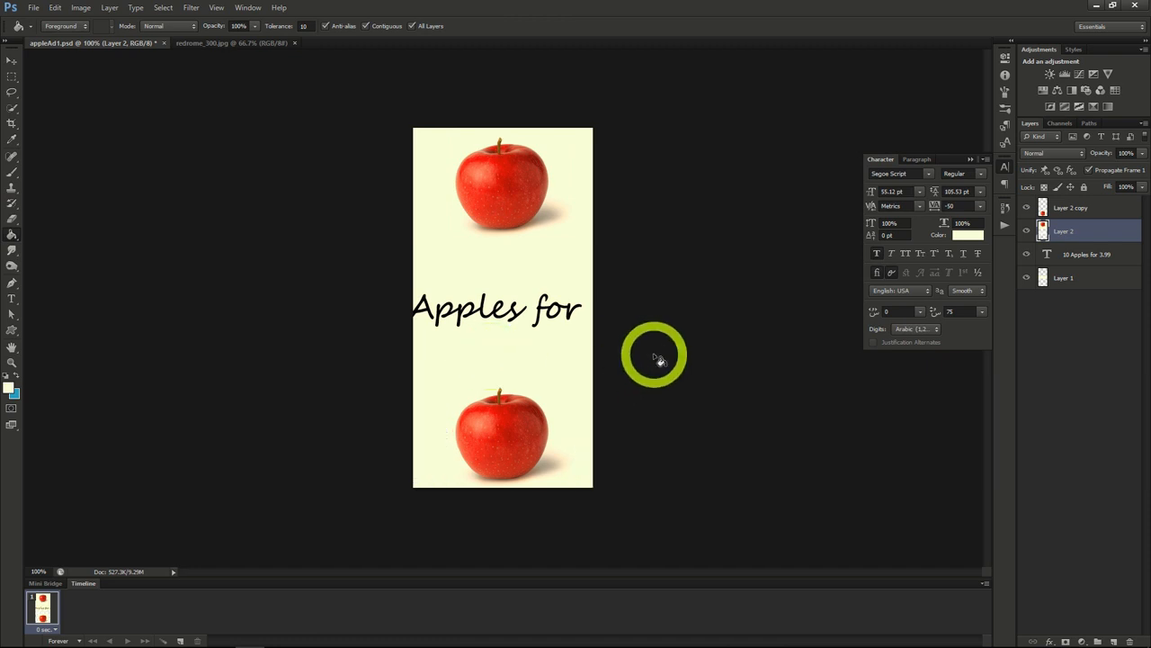
click(1067, 278)
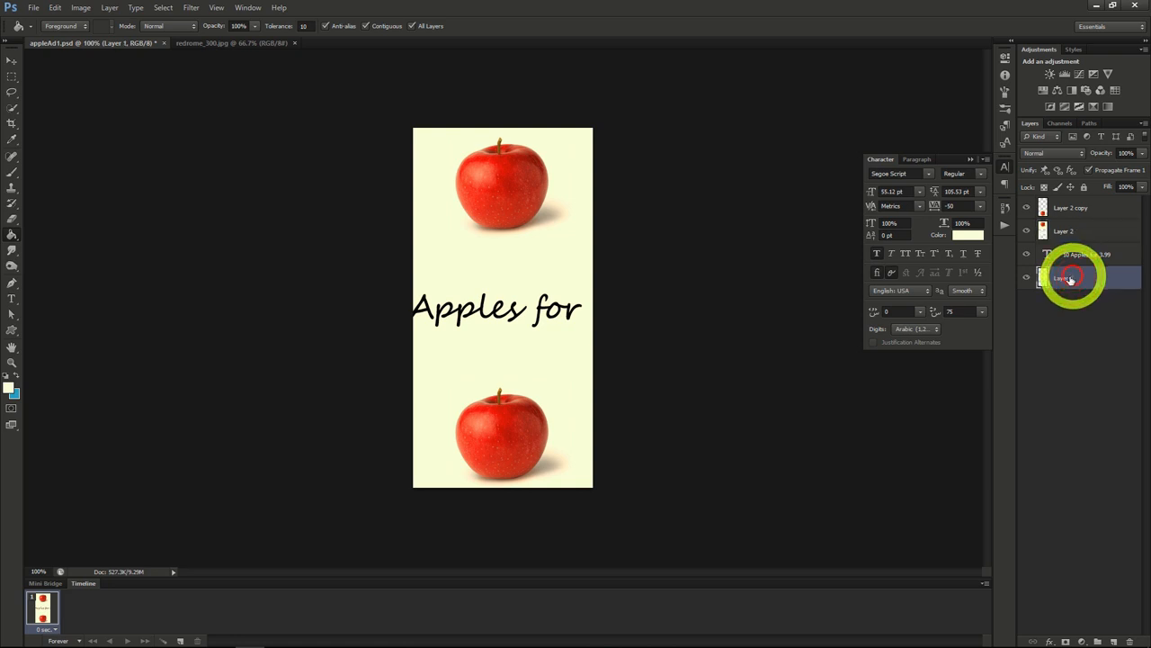
Step: Break the banner text "10 Apples for 3.99" into two lines, with "for 3.99" on the second line
click(483, 263)
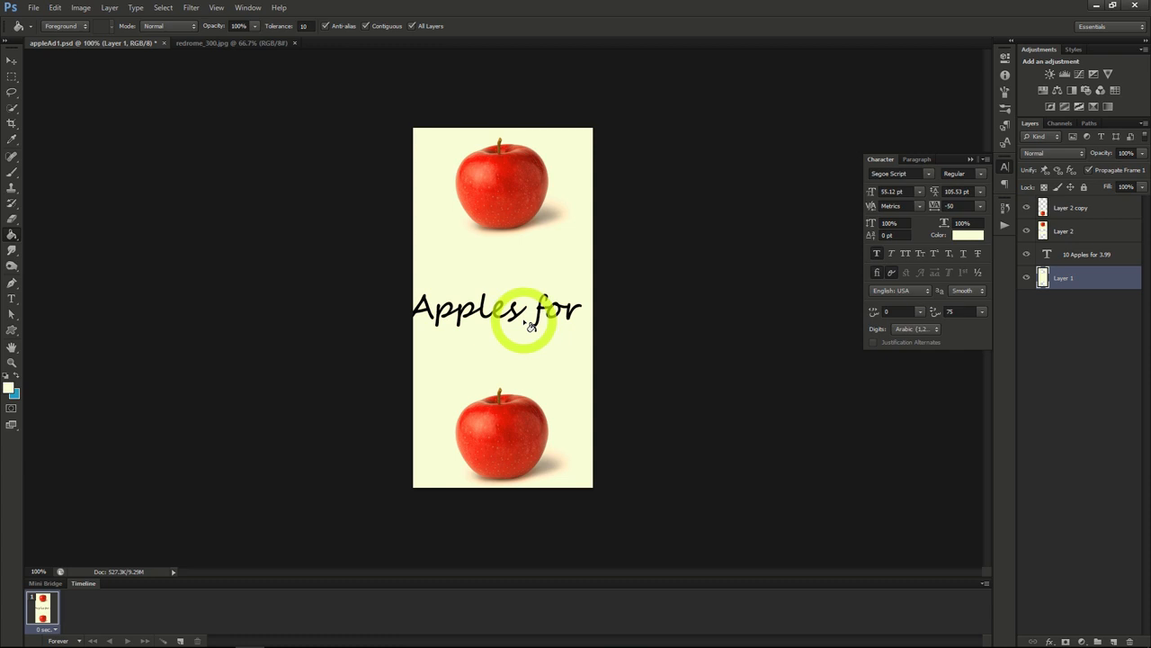
click(11, 298)
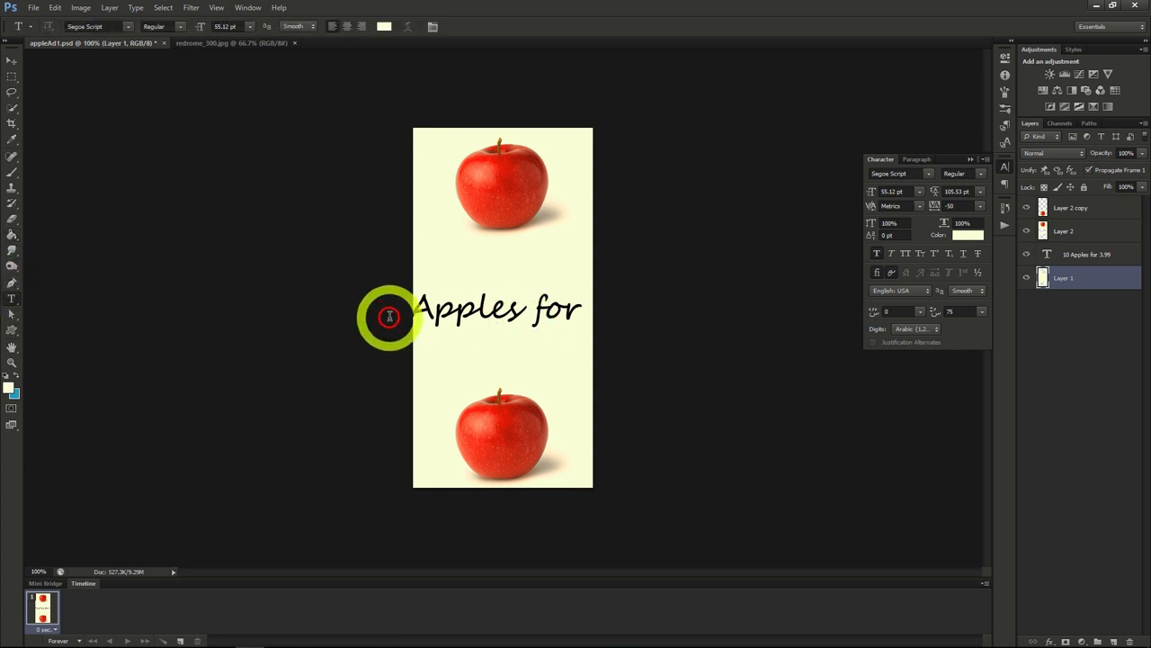
click(415, 313)
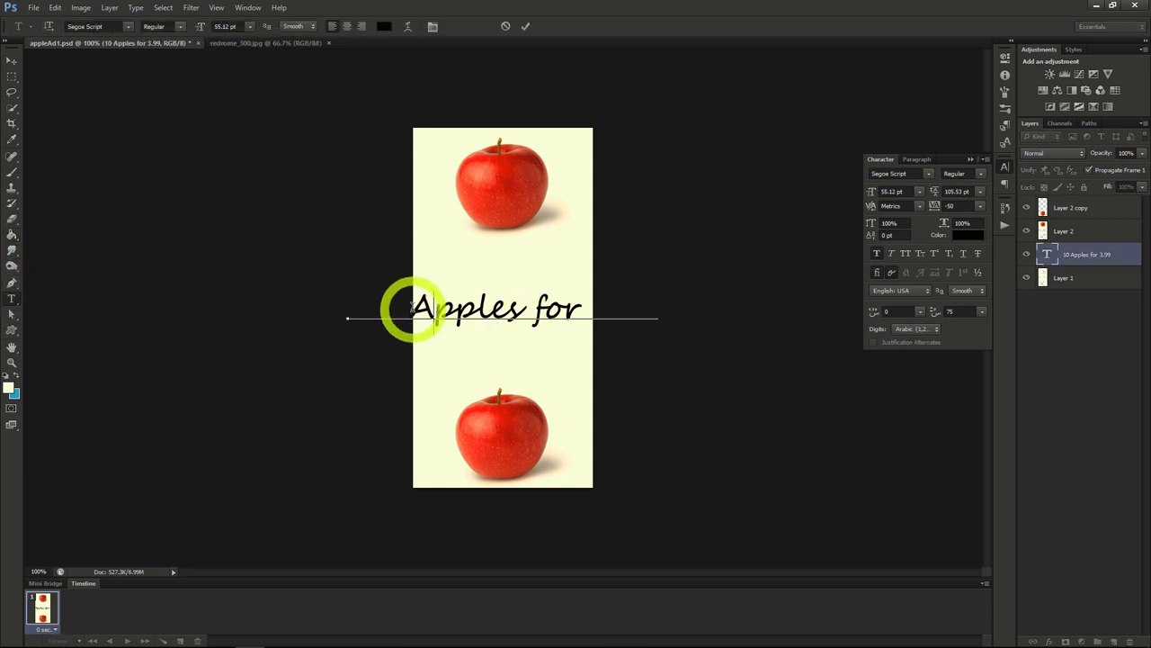
click(414, 307)
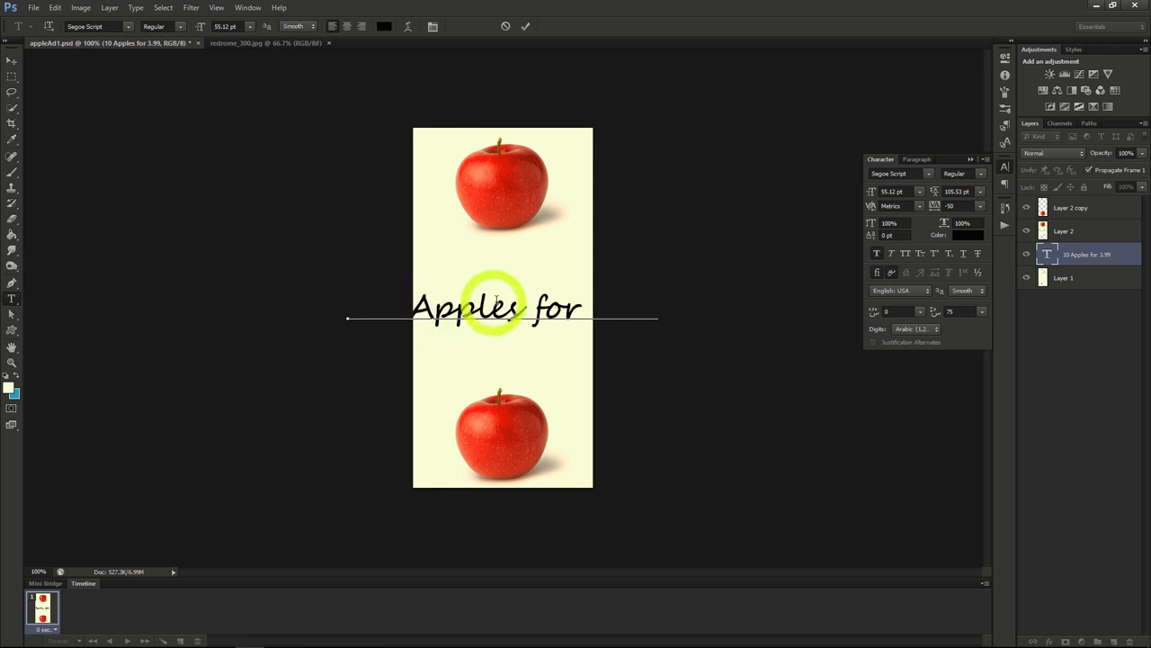
click(537, 305)
key(Return)
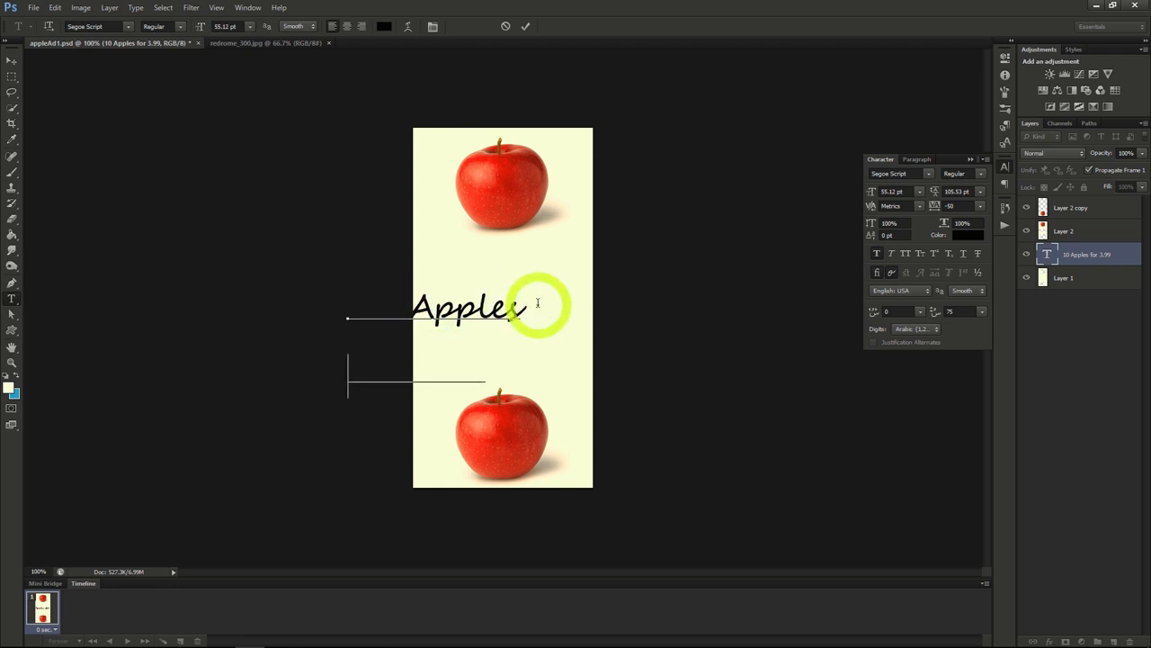
Step: Move the two-line text between the apples and raise its layer above Layer 2 copy in the layer order
click(11, 60)
drag(586, 334, 652, 298)
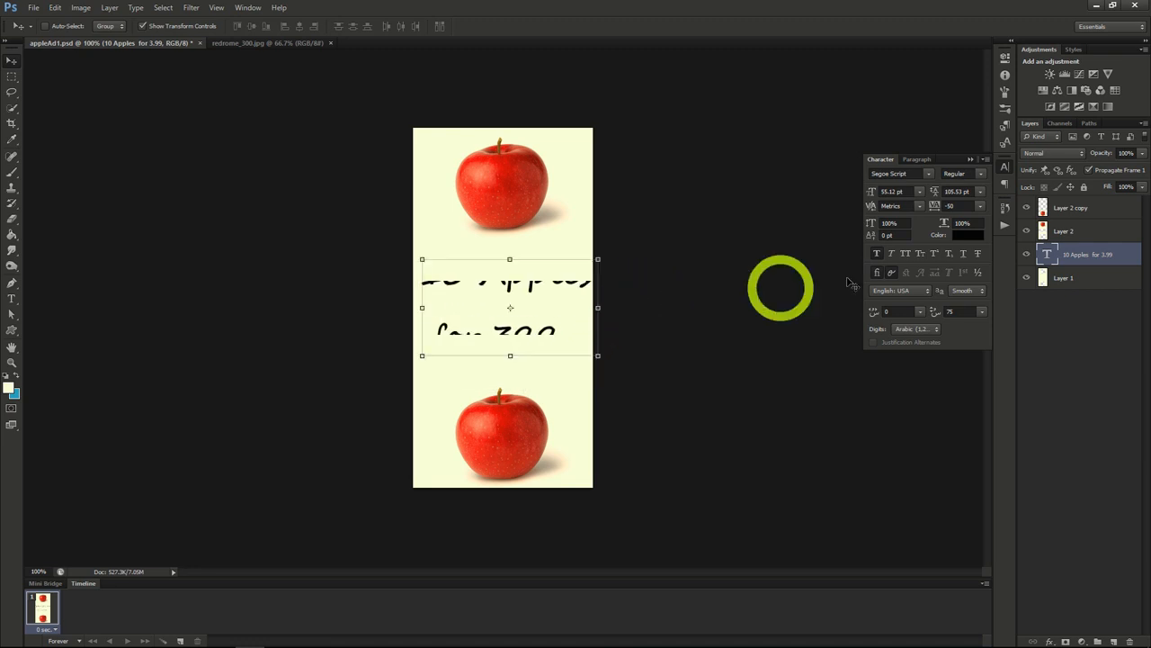
drag(1082, 262, 1074, 194)
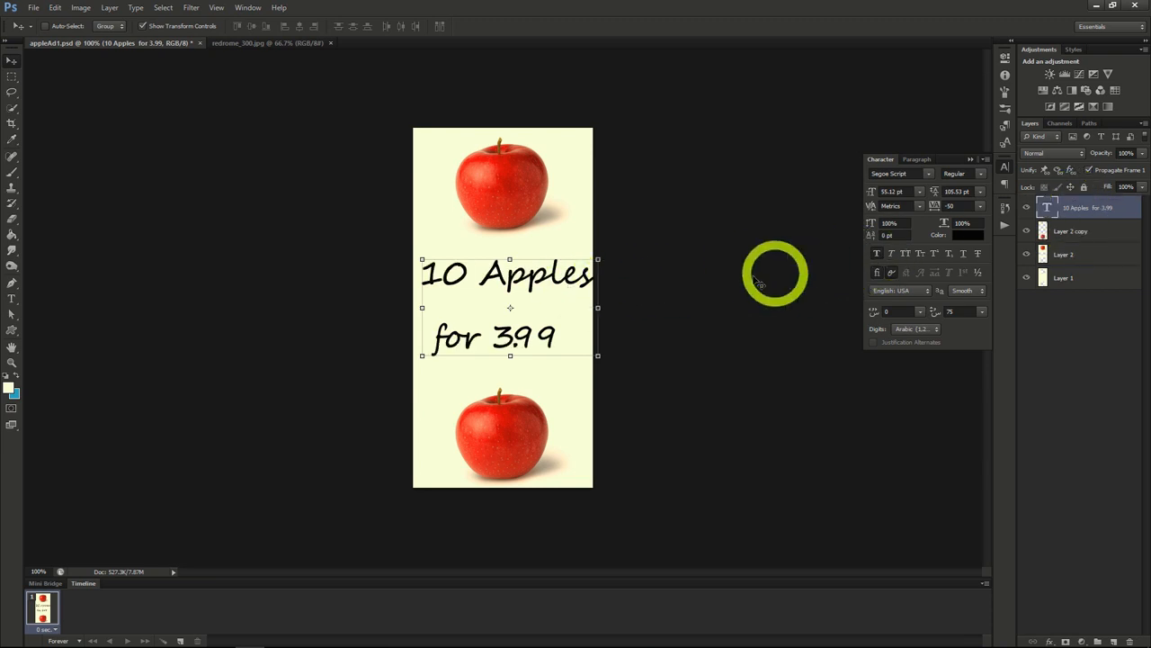
drag(547, 282, 540, 291)
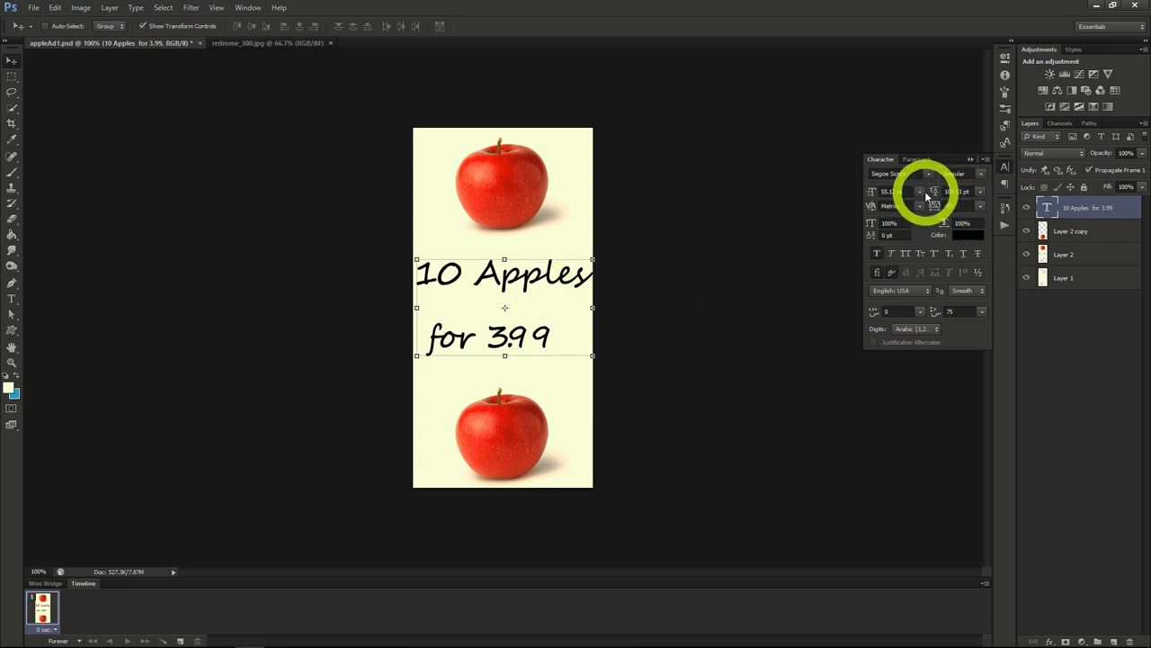
Step: Center-align the banner text and reposition it in the middle of the canvas between the two apples
click(920, 160)
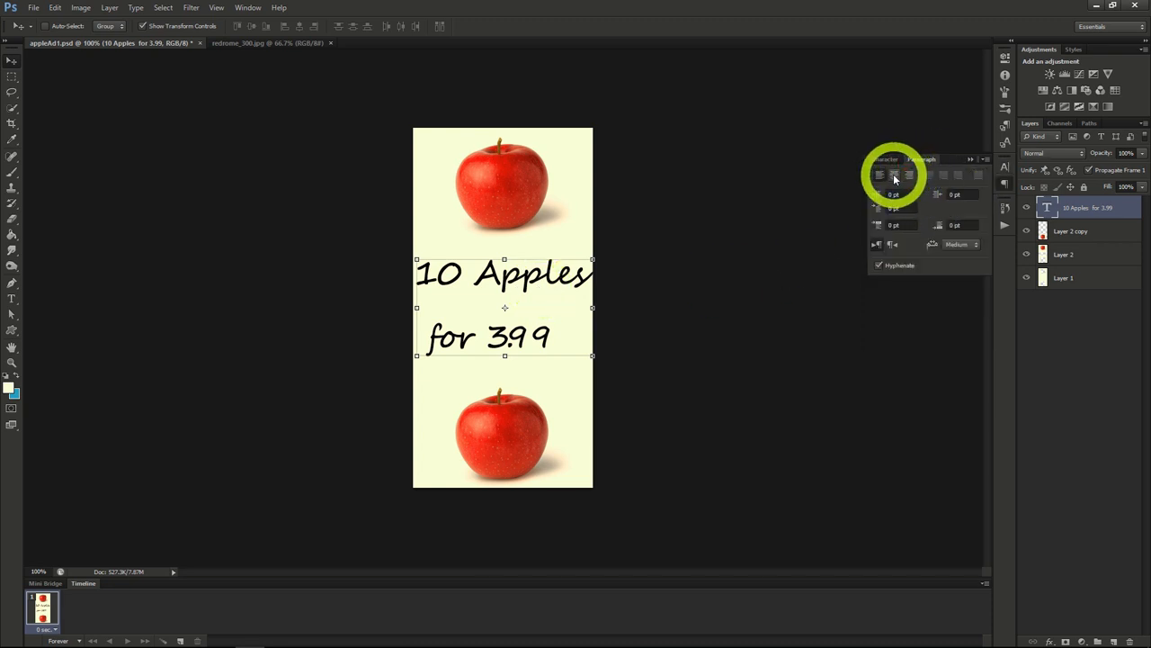
click(894, 175)
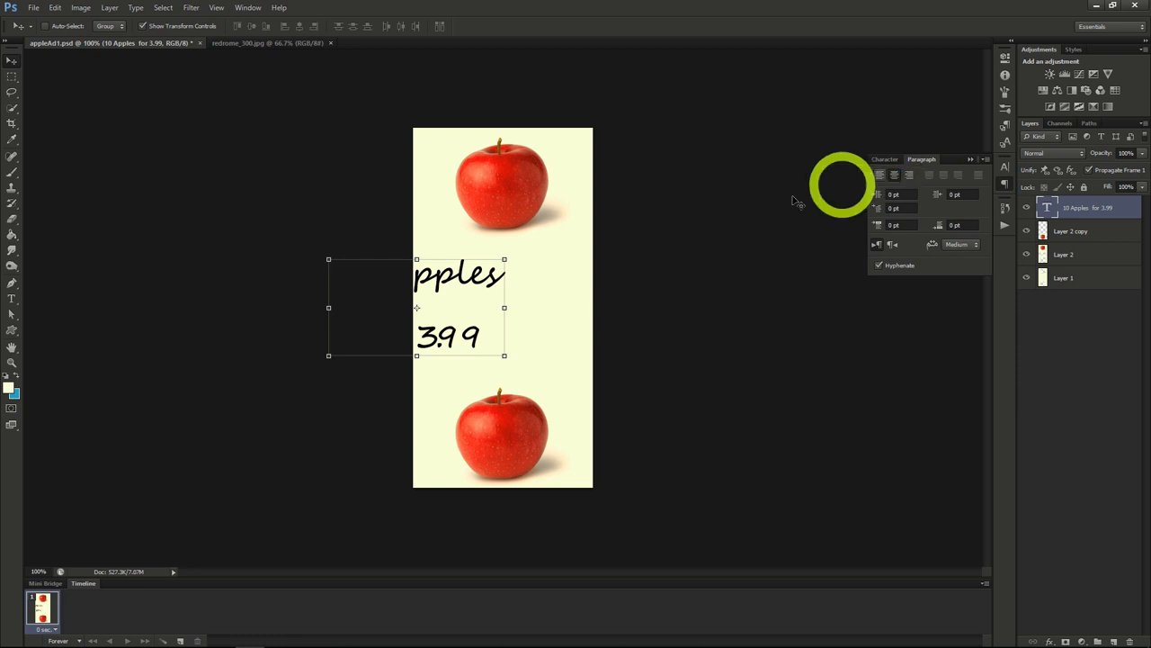
drag(563, 318, 642, 309)
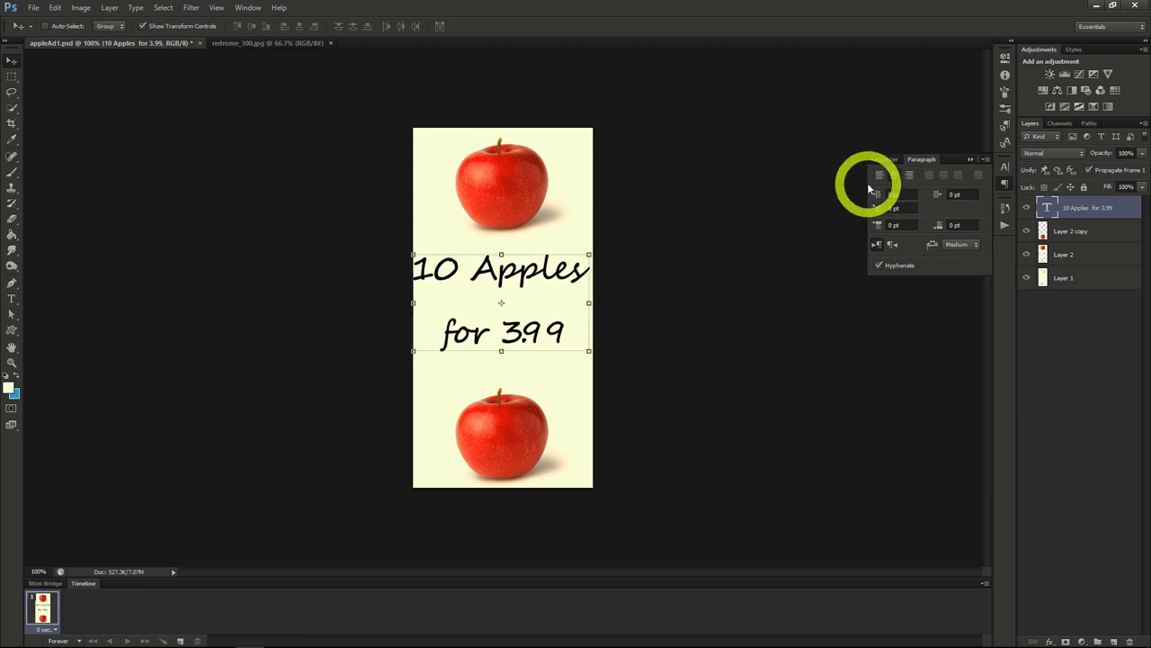
click(885, 160)
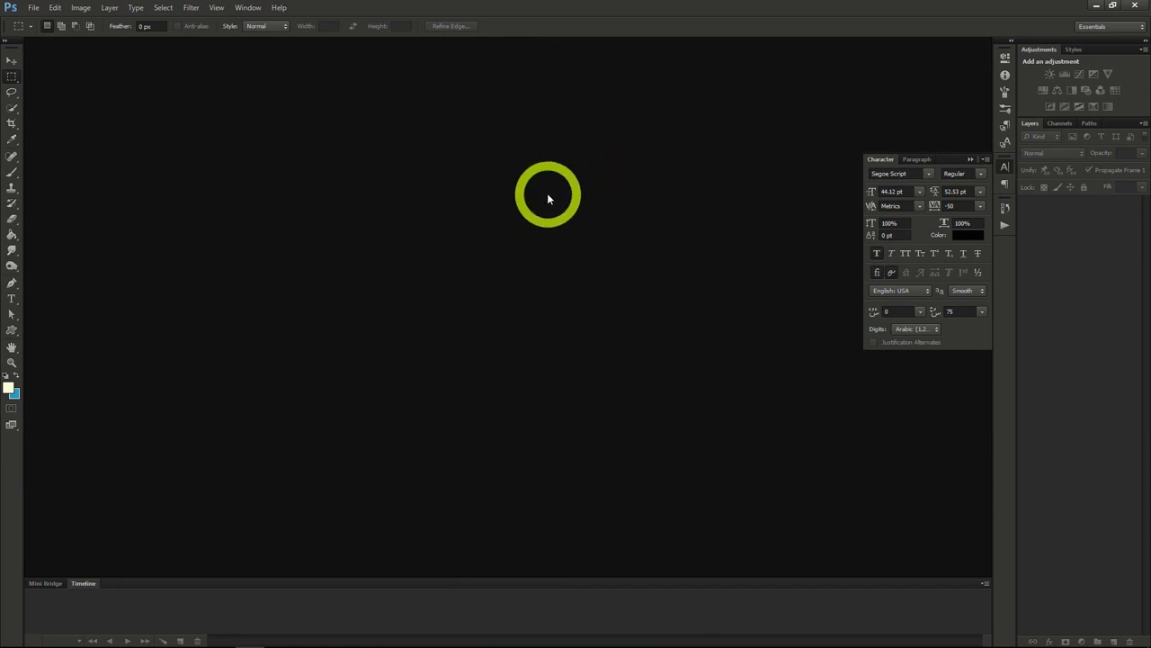
Step: Create a new transparent document 2560 pixels wide by 1440 pixels high
click(34, 8)
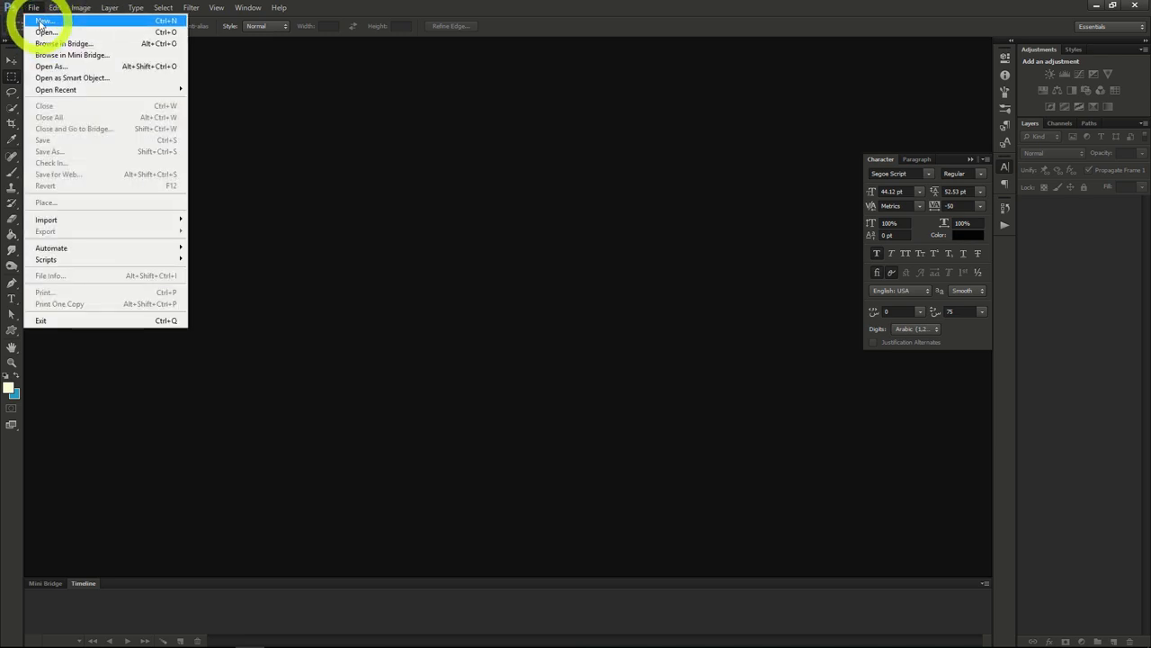
click(40, 22)
double_click(419, 263)
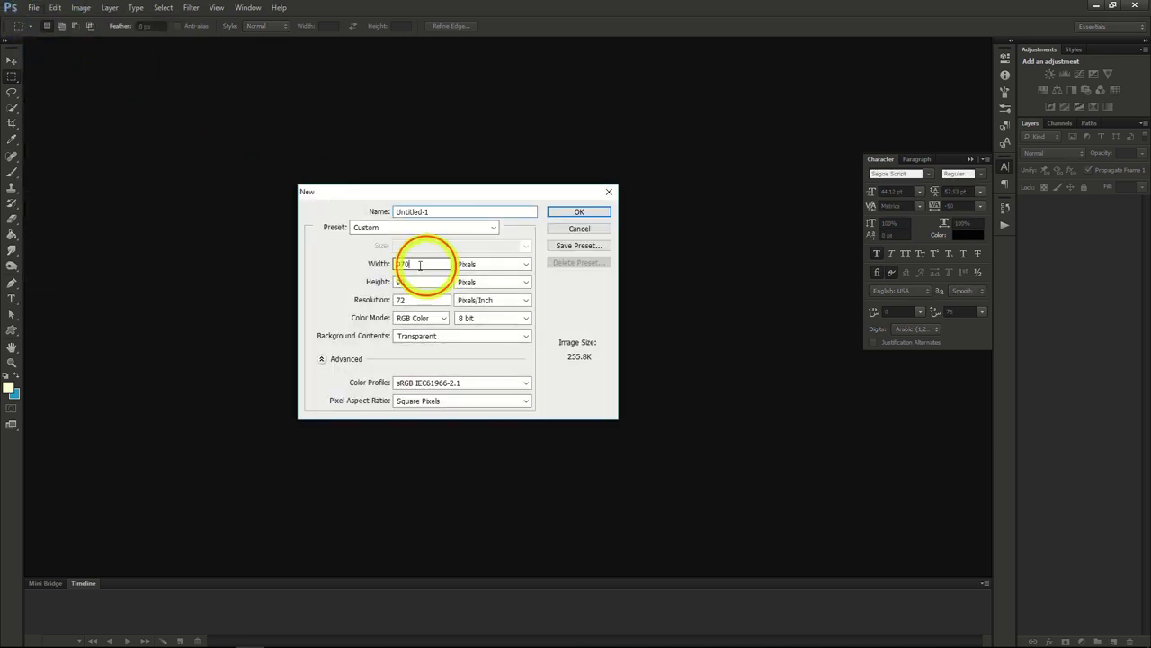
text(2560)
key(Tab)
text(14)
click(572, 211)
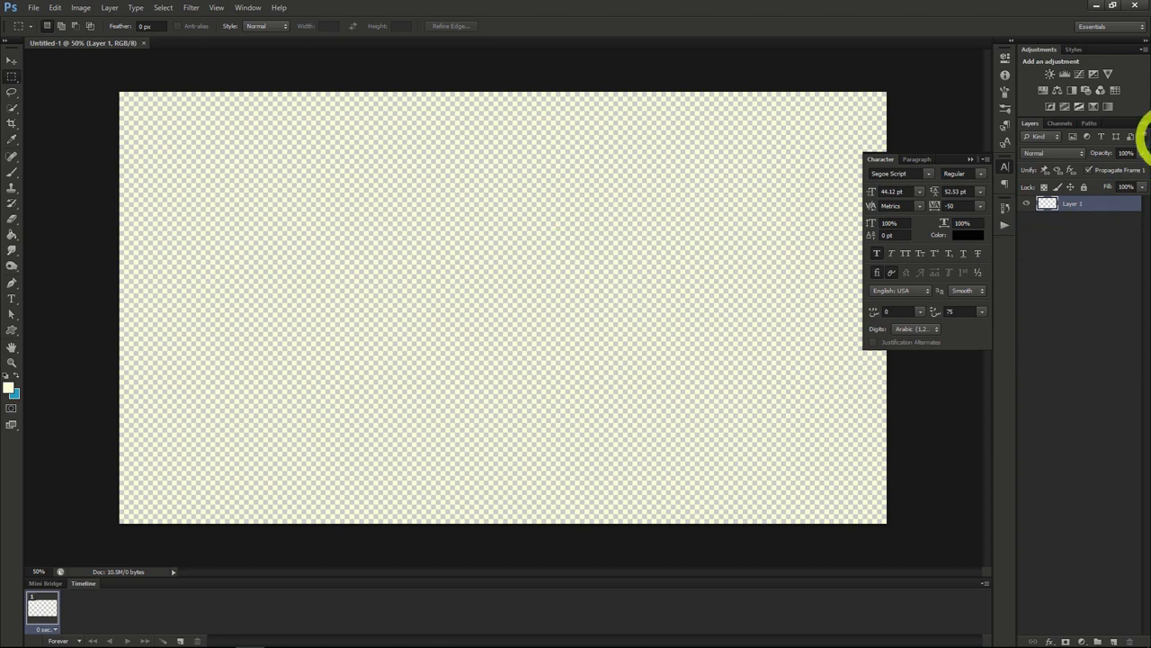
Step: Place the space_background_blue_dots_73340_2300x1300 image and enlarge it to cover the whole canvas
drag(1148, 135, 714, 329)
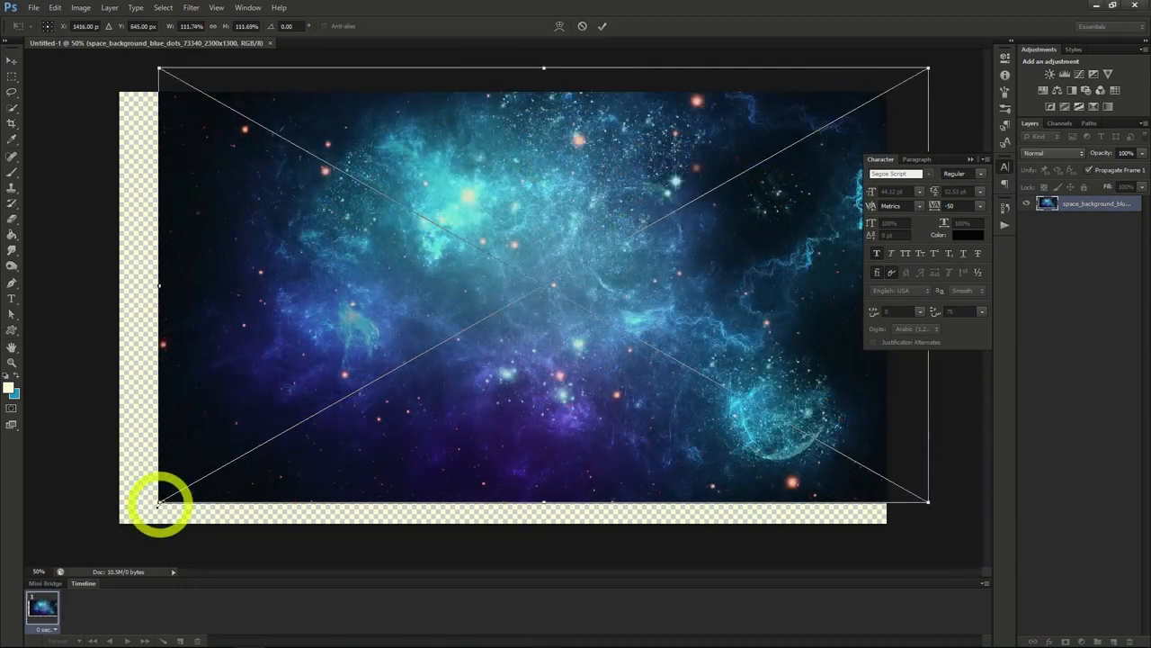
drag(158, 502, 90, 544)
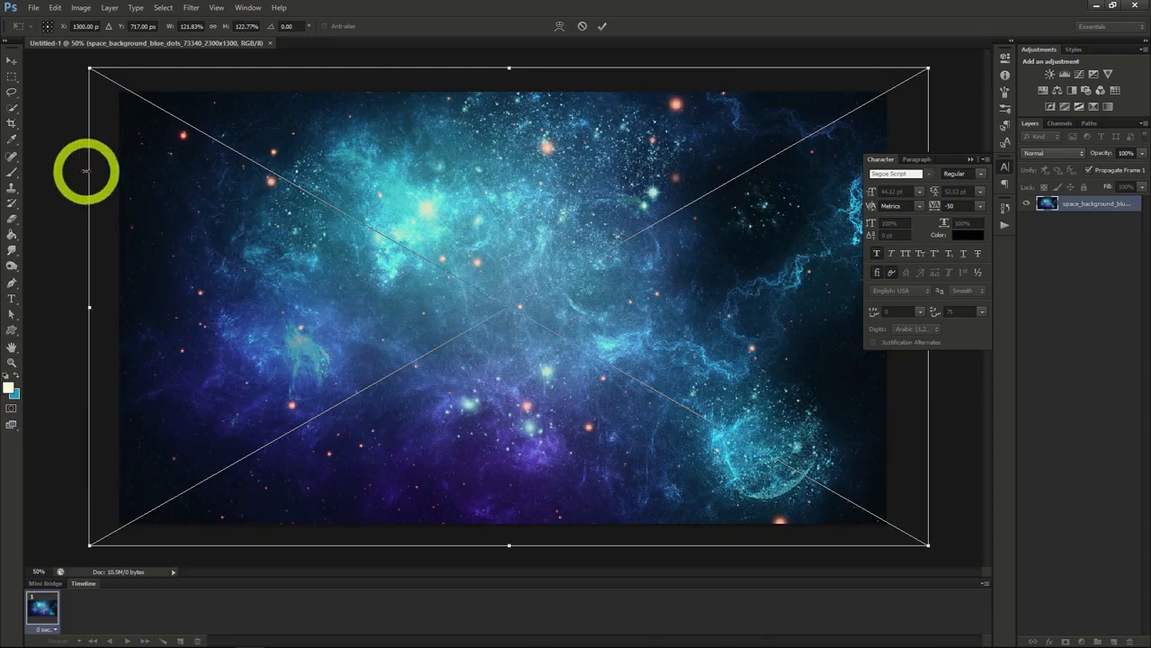
click(11, 60)
click(531, 246)
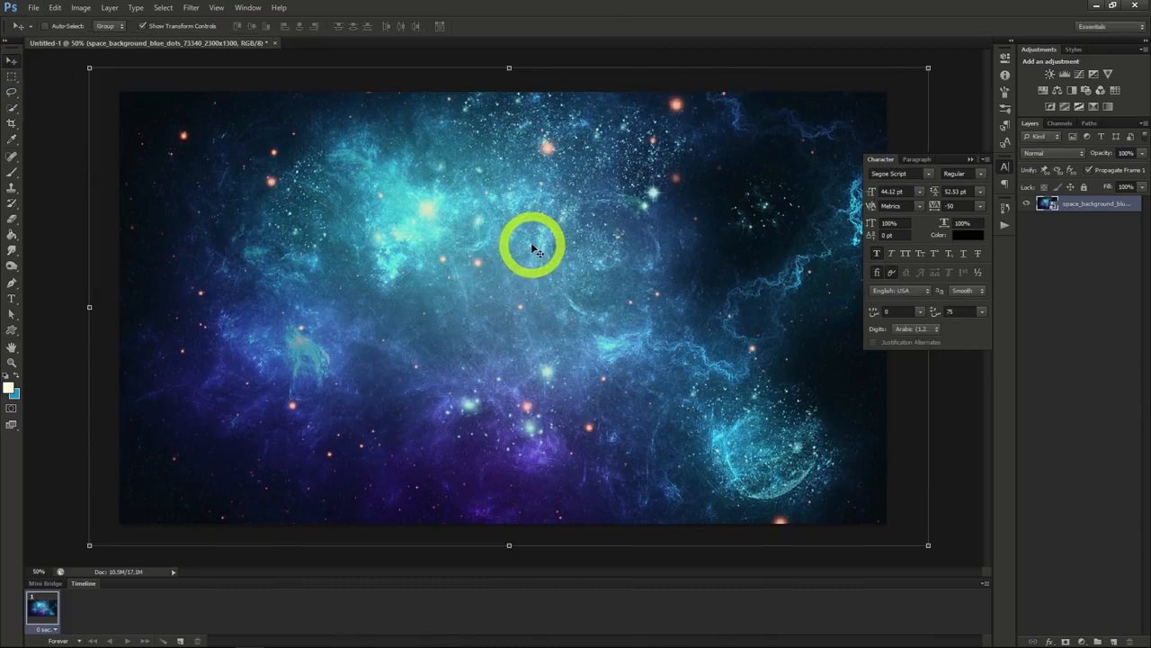
Step: Add the text "Deep Cosmos" near the middle of the canvas and enlarge it to 150.12 pt
key(t)
click(442, 310)
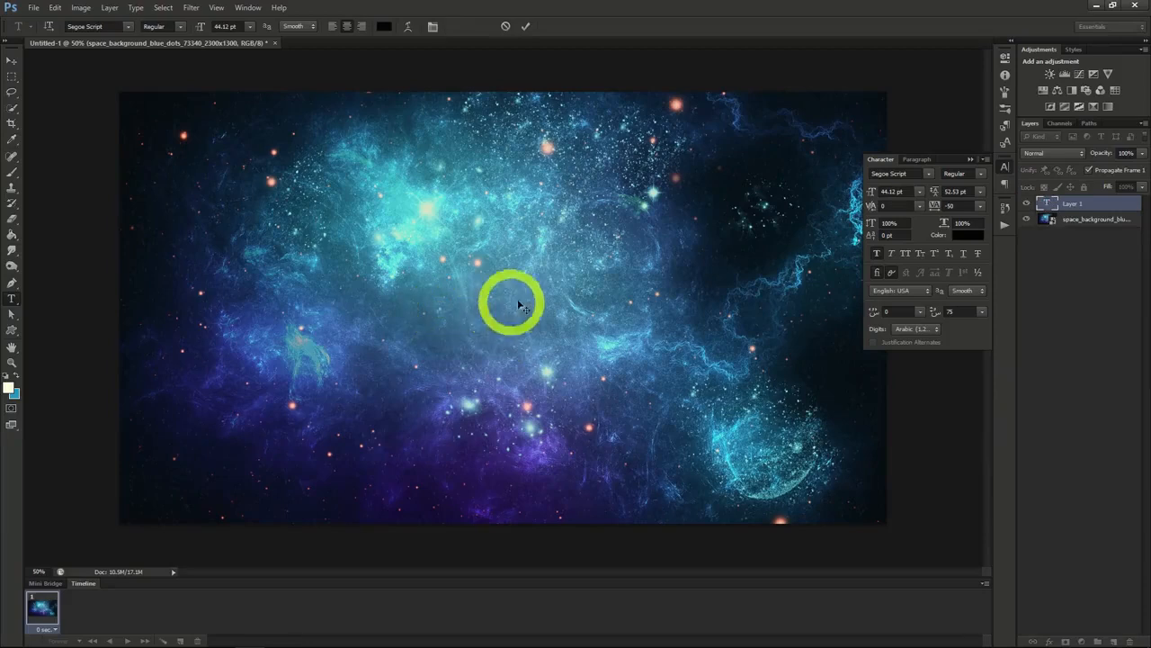
text(Deep Cosmos)
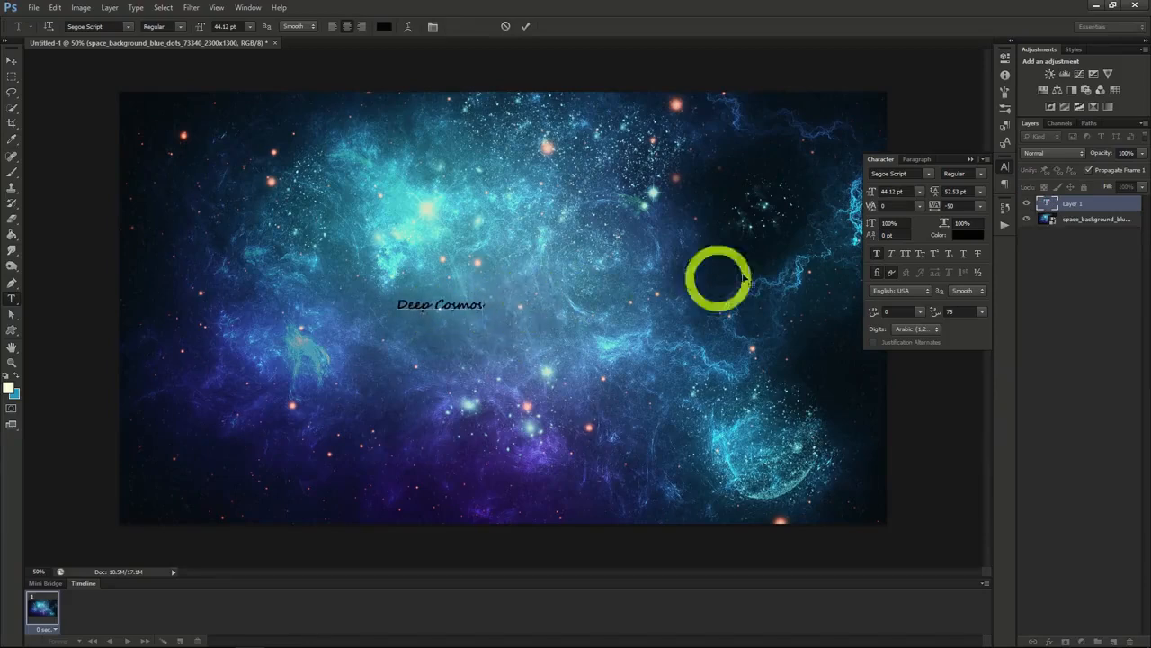
click(11, 61)
drag(871, 195, 900, 195)
drag(679, 306, 805, 334)
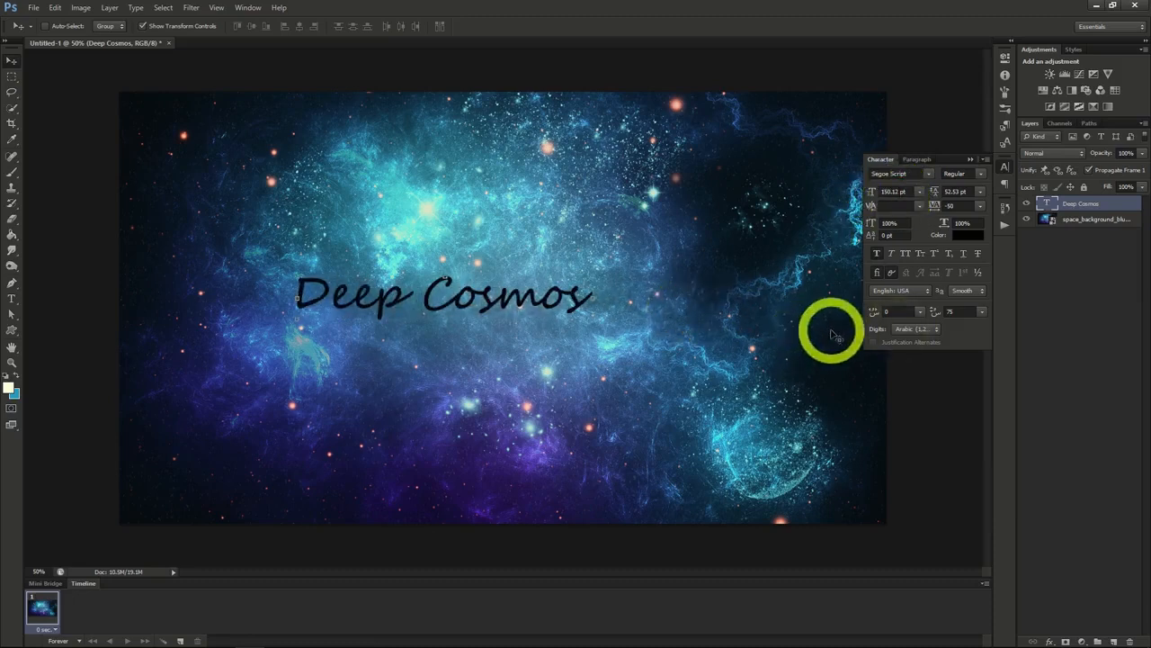
Step: Change the Deep Cosmos text color to the dark blue 124379 sampled from the space background
click(963, 235)
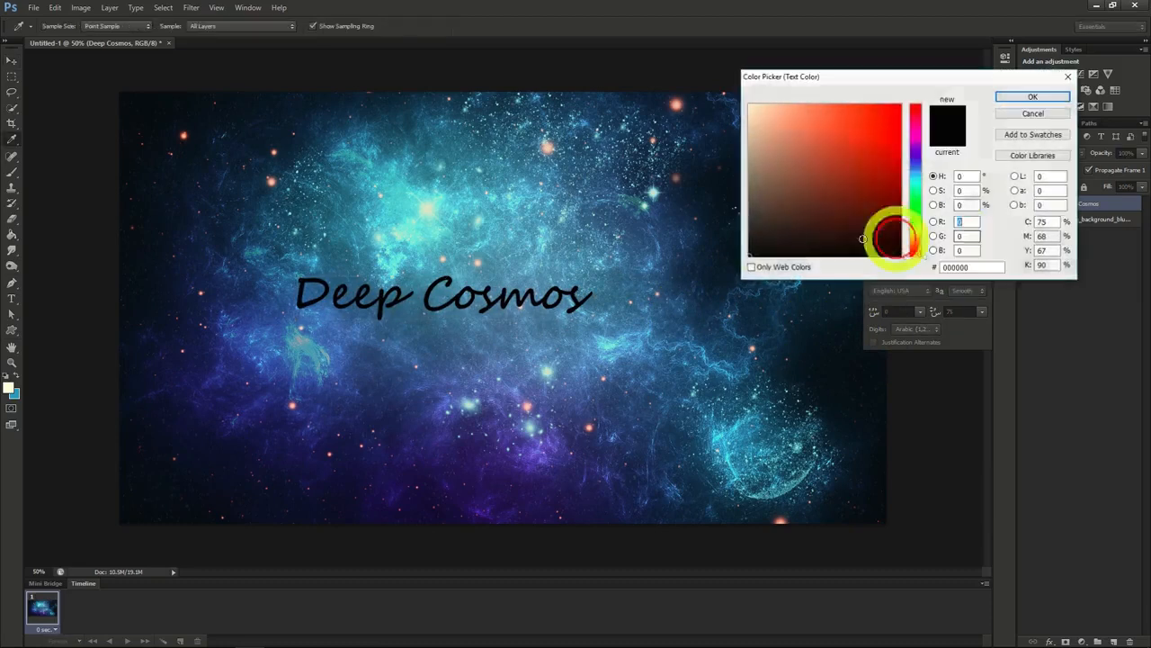
click(671, 240)
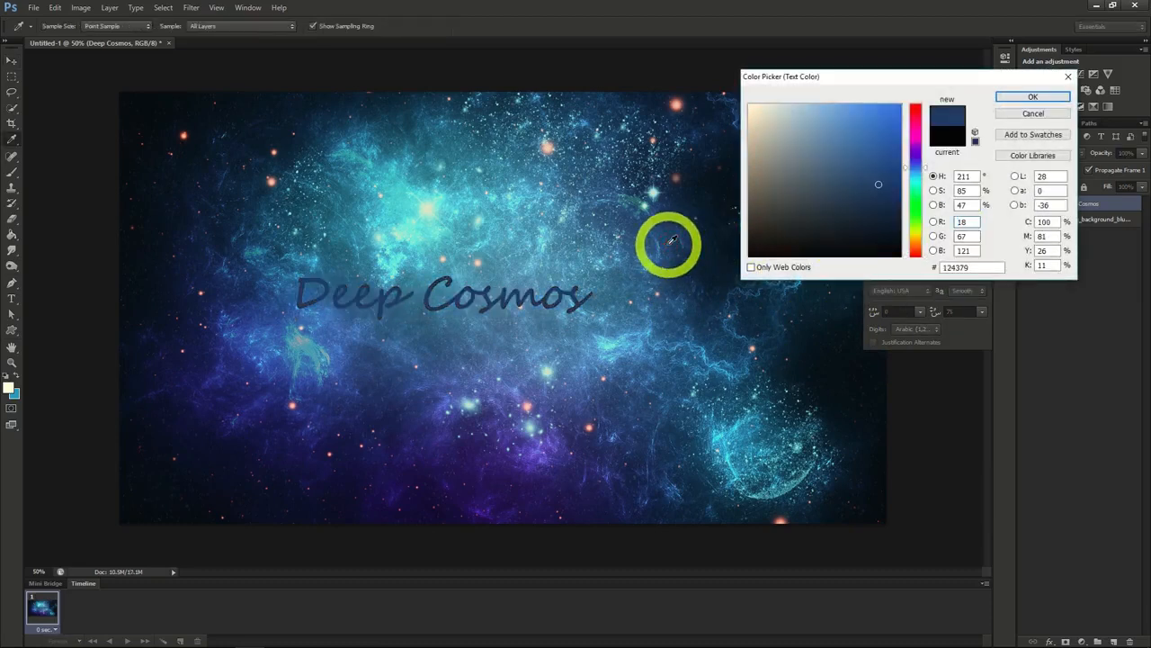
click(1017, 99)
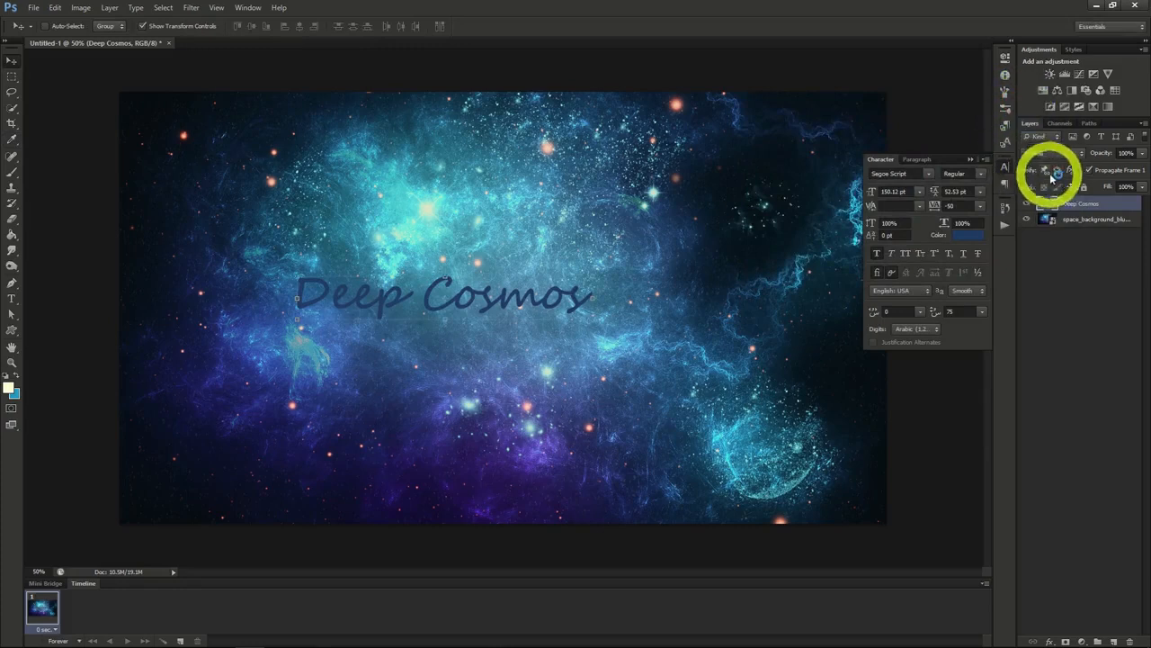
Step: Apply the Stroke and Inner Glow layer styles to the Deep Cosmos text layer
right_click(1075, 205)
click(1068, 209)
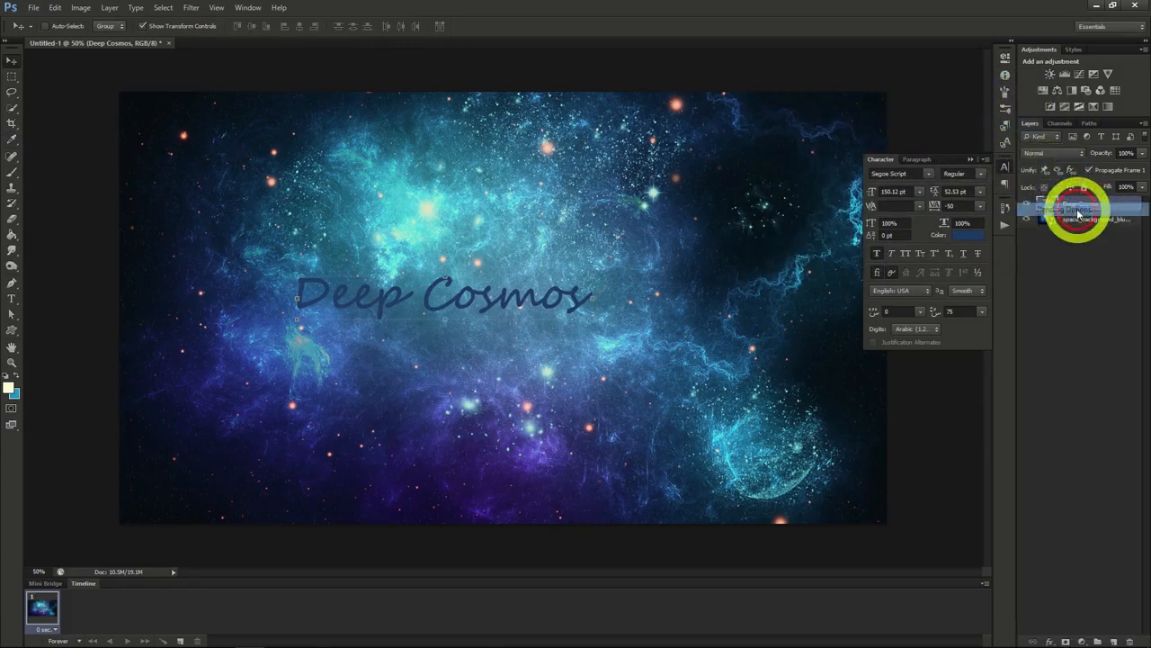
click(696, 219)
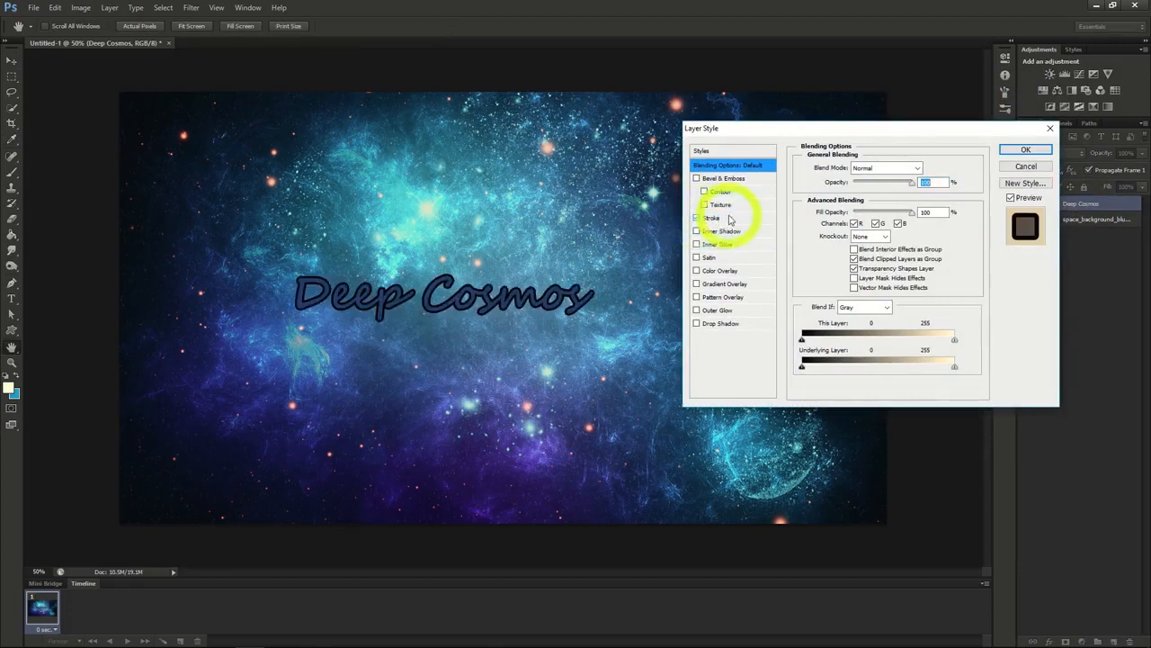
click(698, 245)
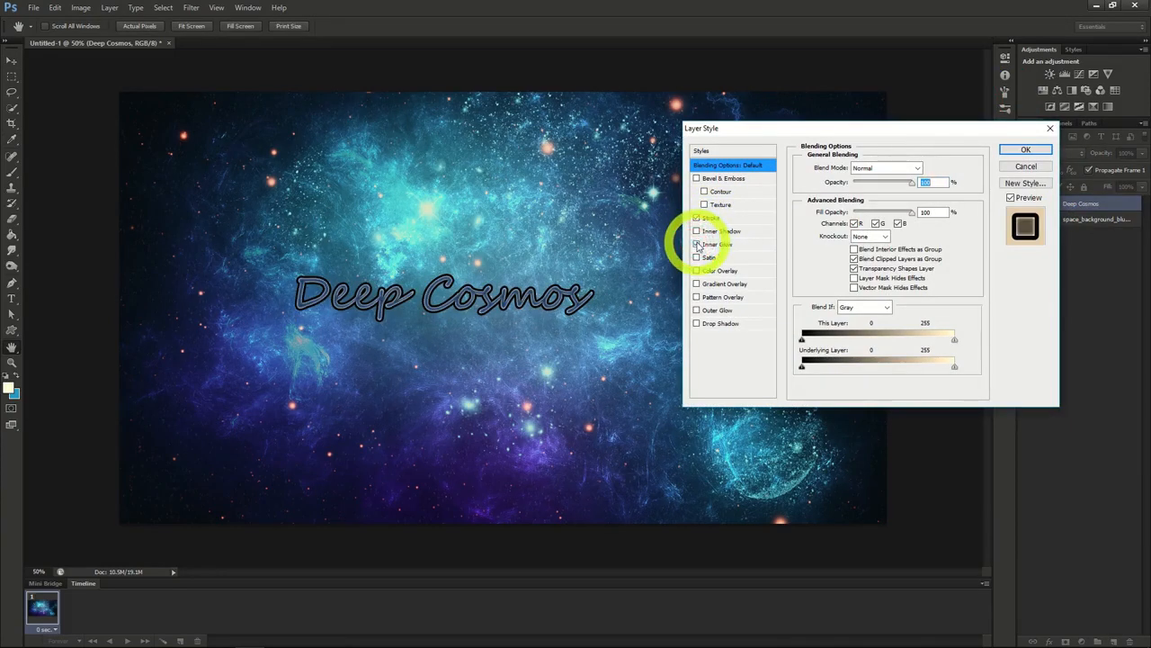
click(1025, 155)
Step: Set the Deep Cosmos text to the Master Of Break (OT1) font and move it to the right side of the canvas
click(929, 174)
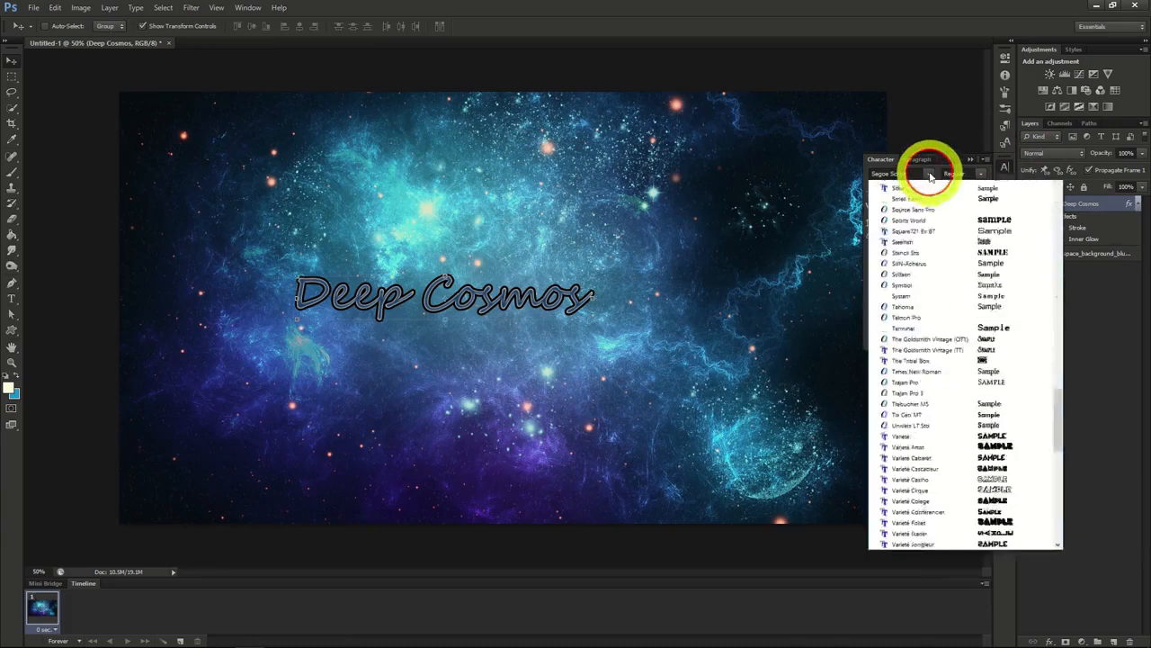
drag(1062, 486, 1057, 365)
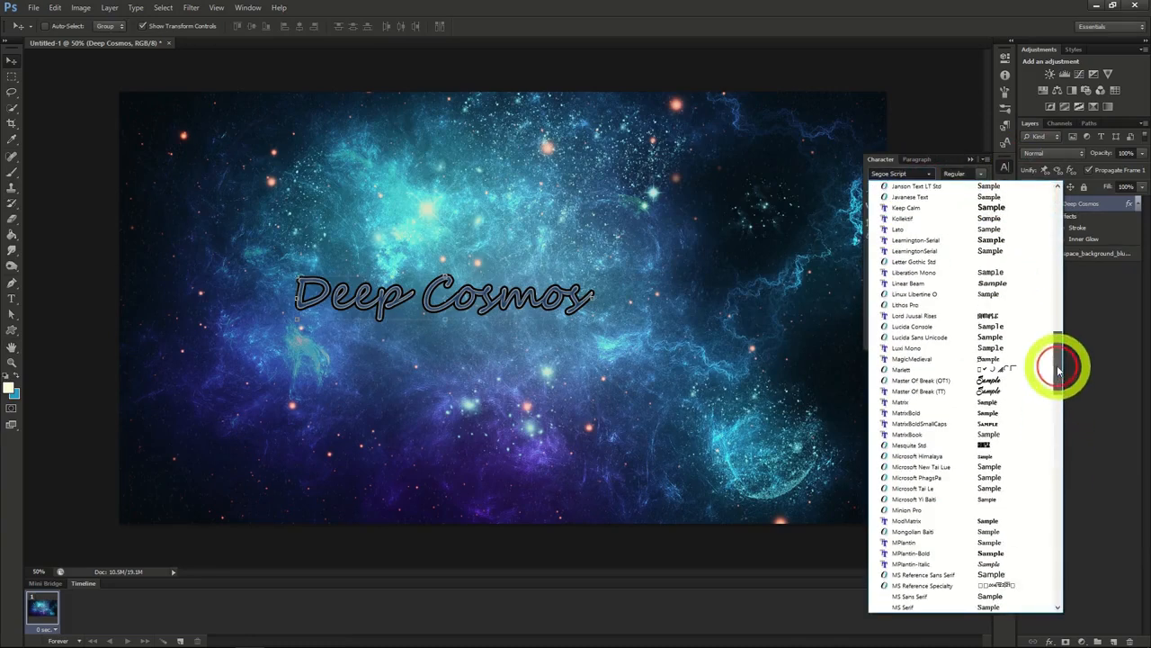
click(938, 384)
drag(684, 412, 838, 420)
drag(724, 407, 891, 414)
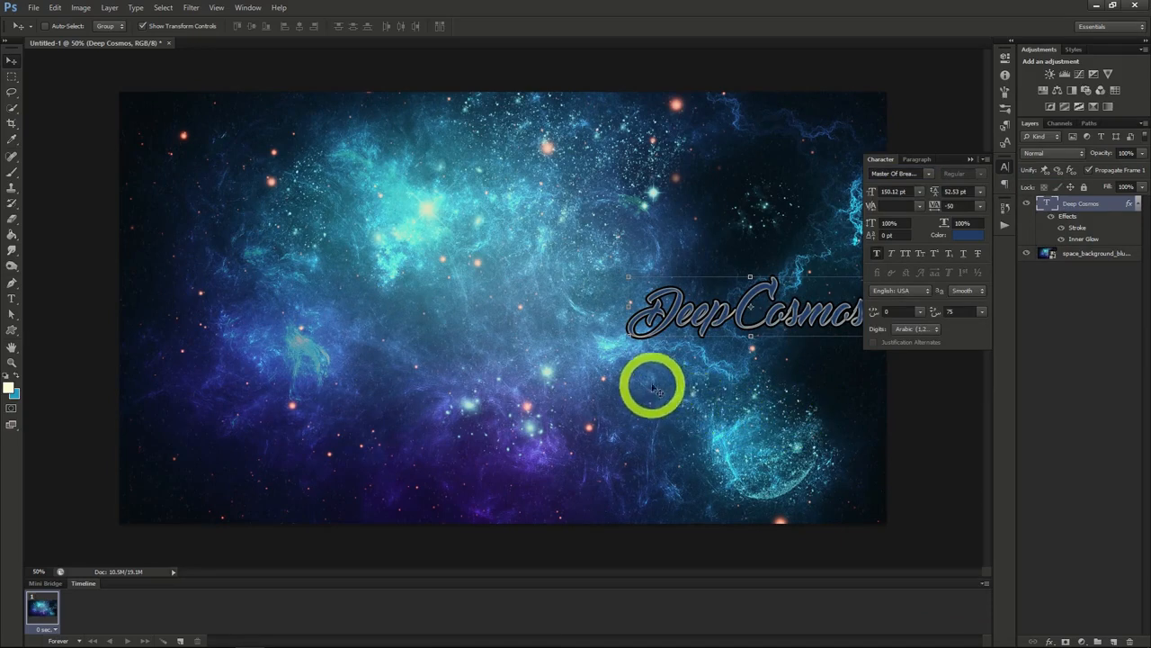
Step: Add the text "Space Exploration" below Deep Cosmos and set its font to MPlantin-Bold
click(11, 297)
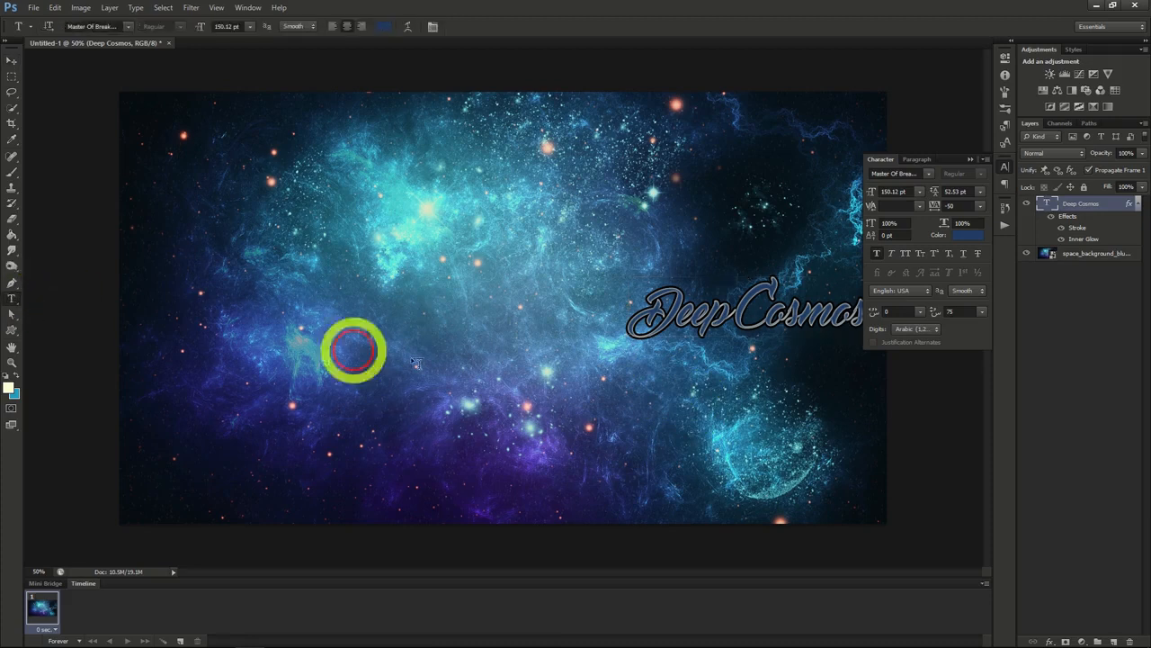
click(580, 360)
text(Space Explorati)
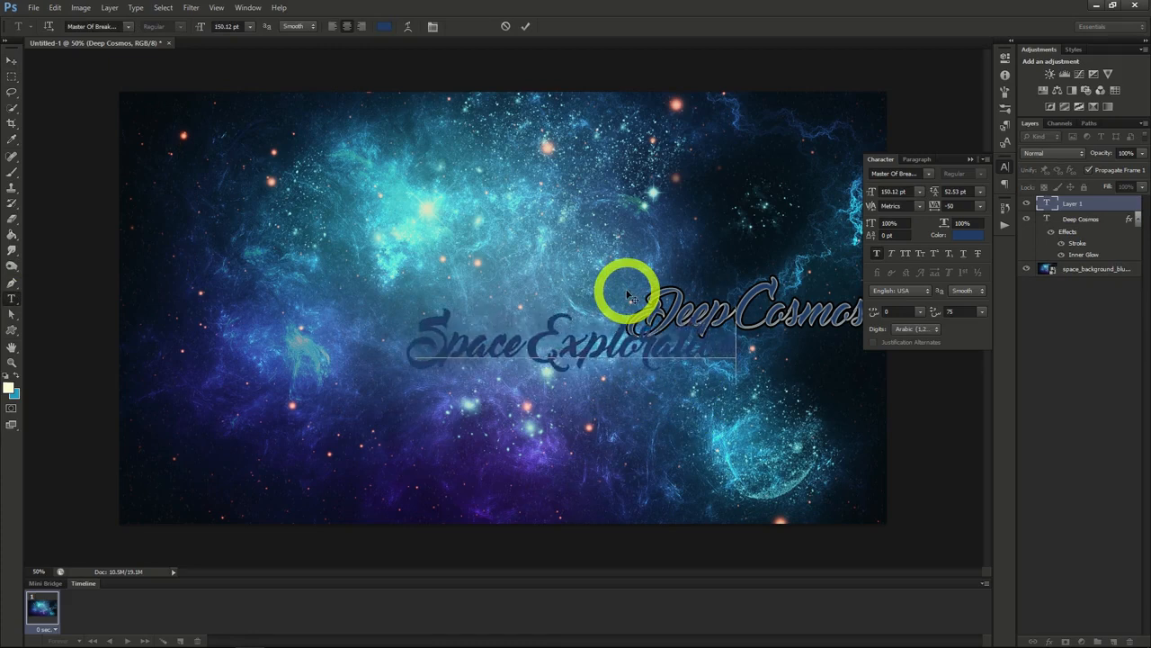
click(12, 60)
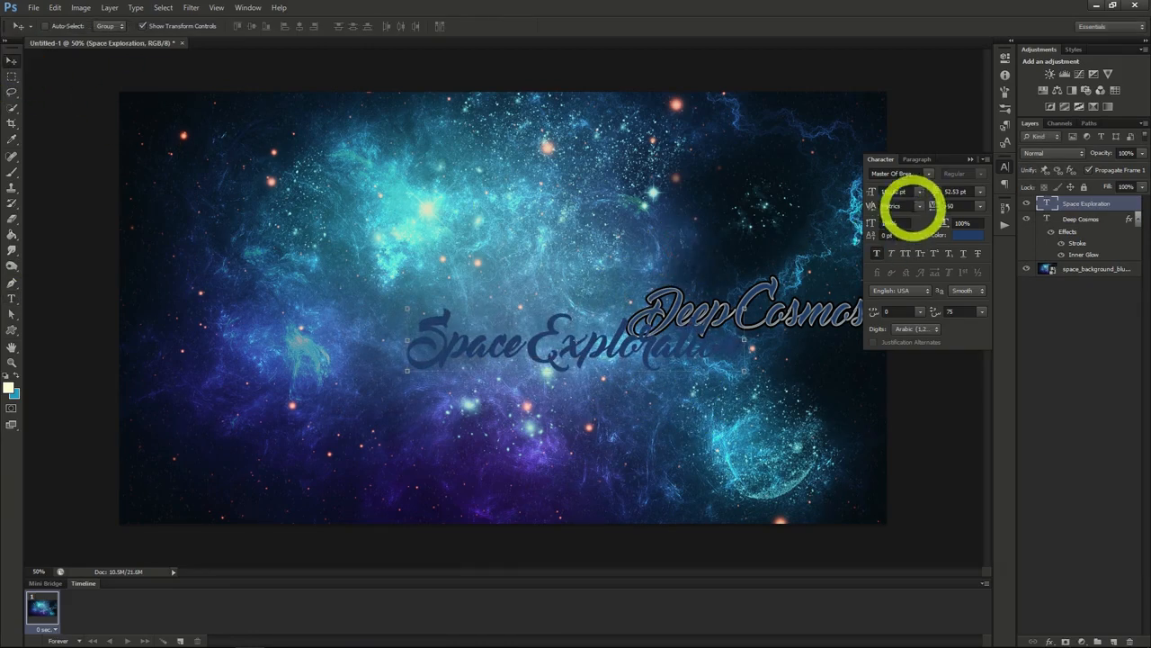
click(928, 173)
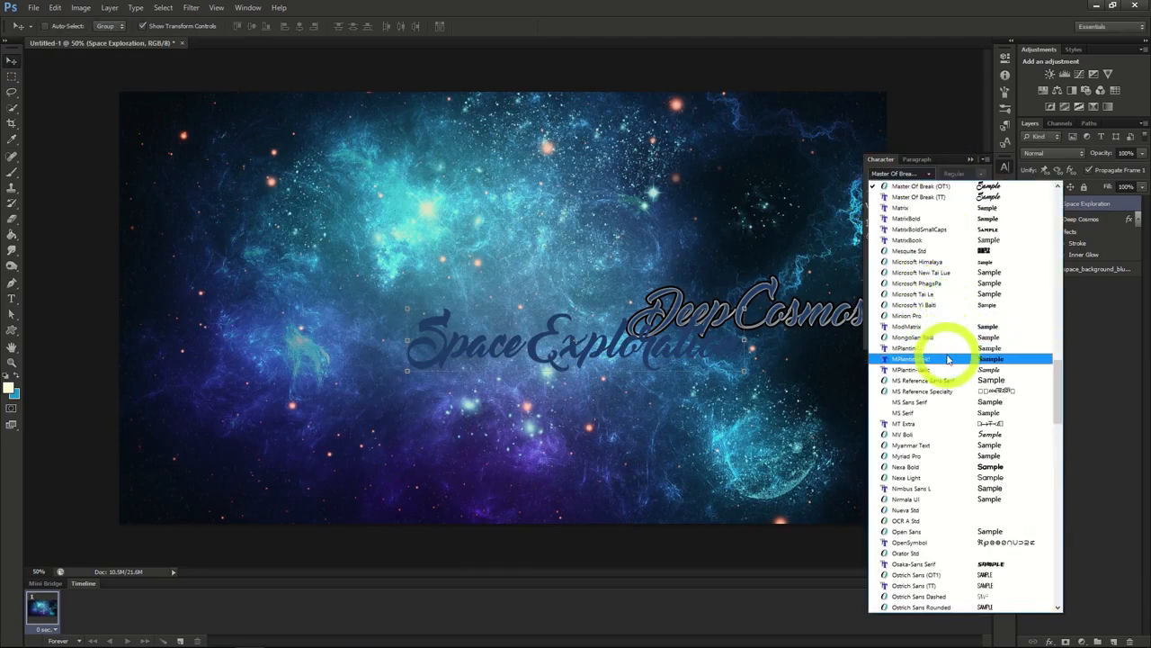
click(950, 359)
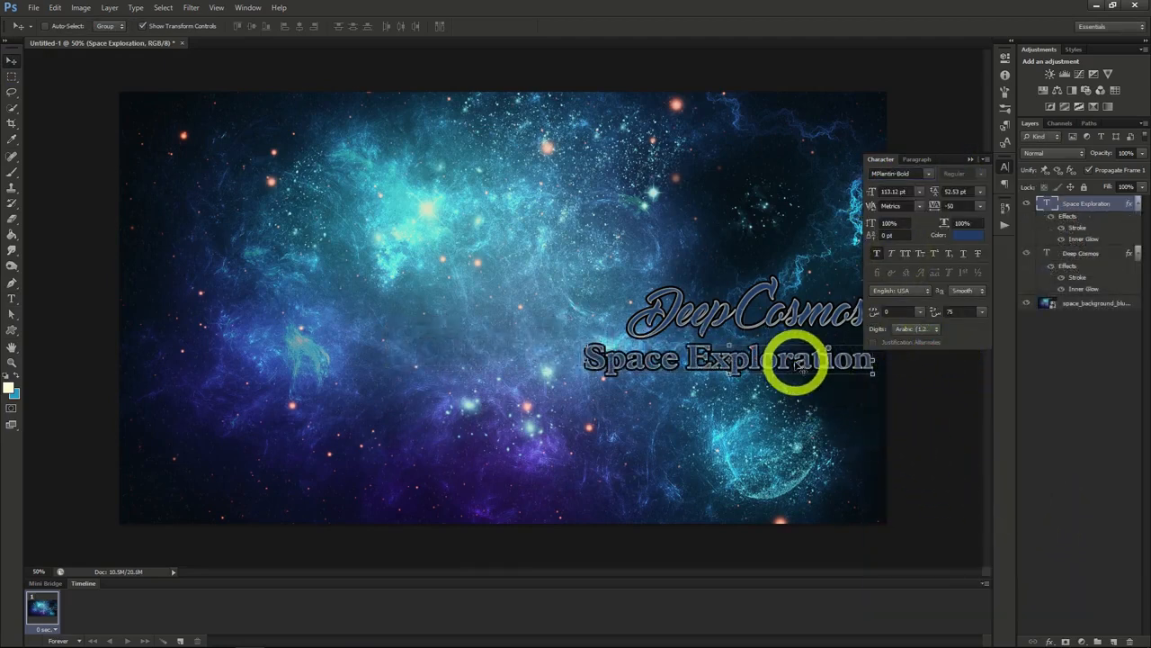
Step: Nudge the Space Exploration text slightly to the right beneath the Deep Cosmos title
mouse_move(797, 372)
mouse_down()
mouse_move(799, 359)
mouse_move(805, 371)
mouse_up()
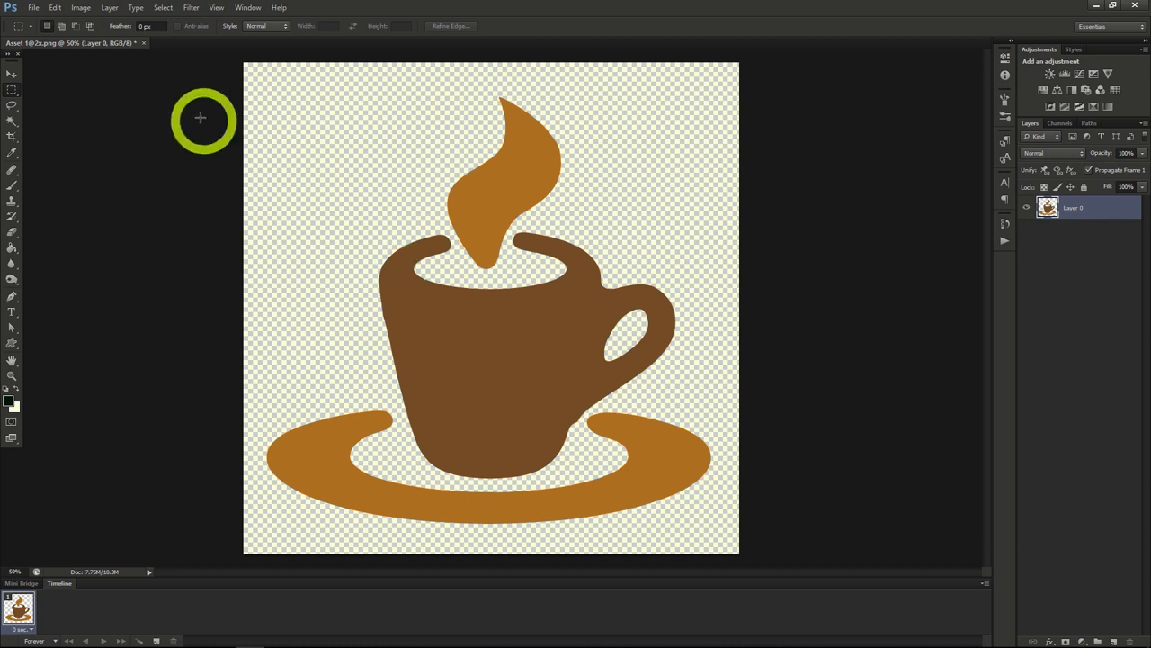
click(109, 8)
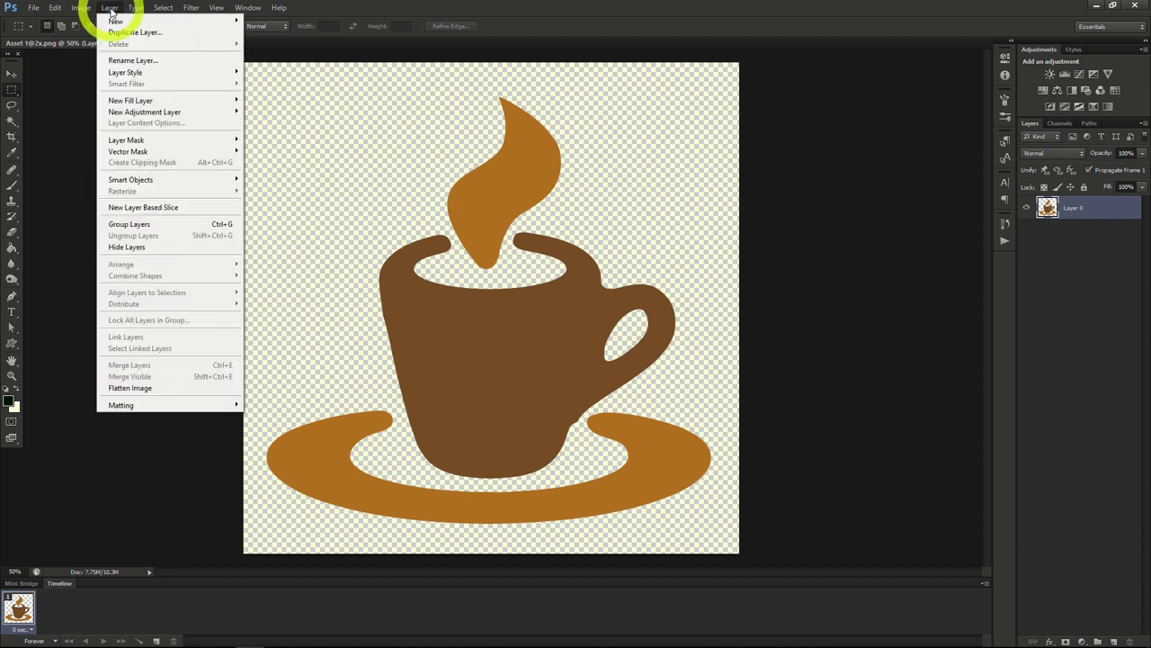
mouse_move(123, 20)
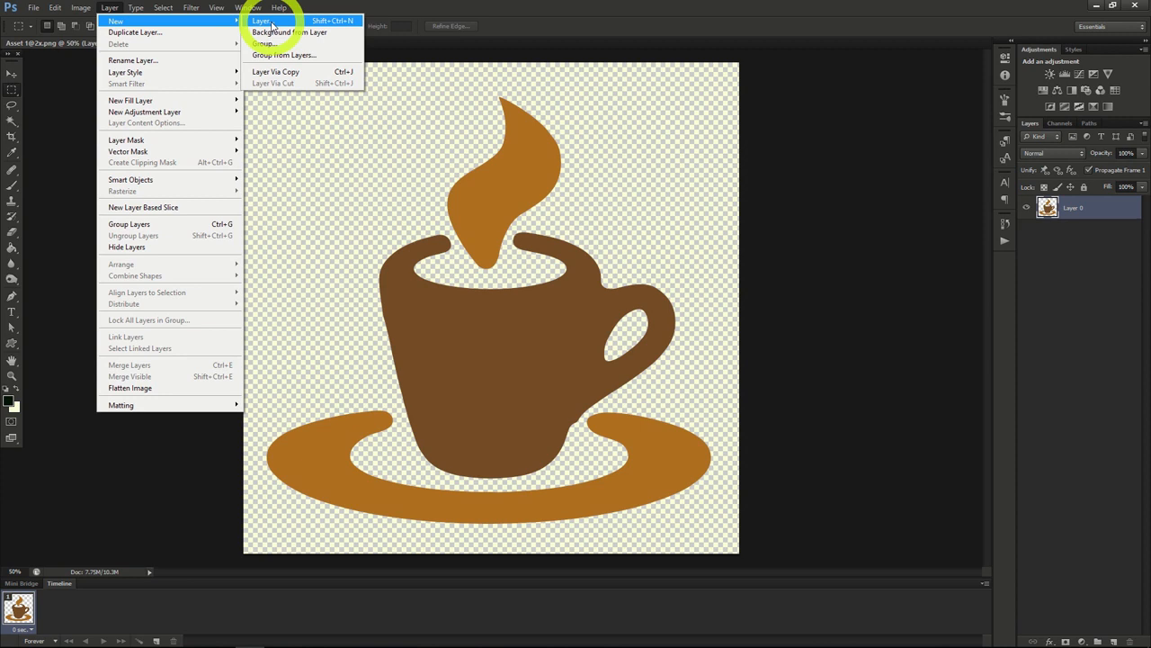
click(1113, 639)
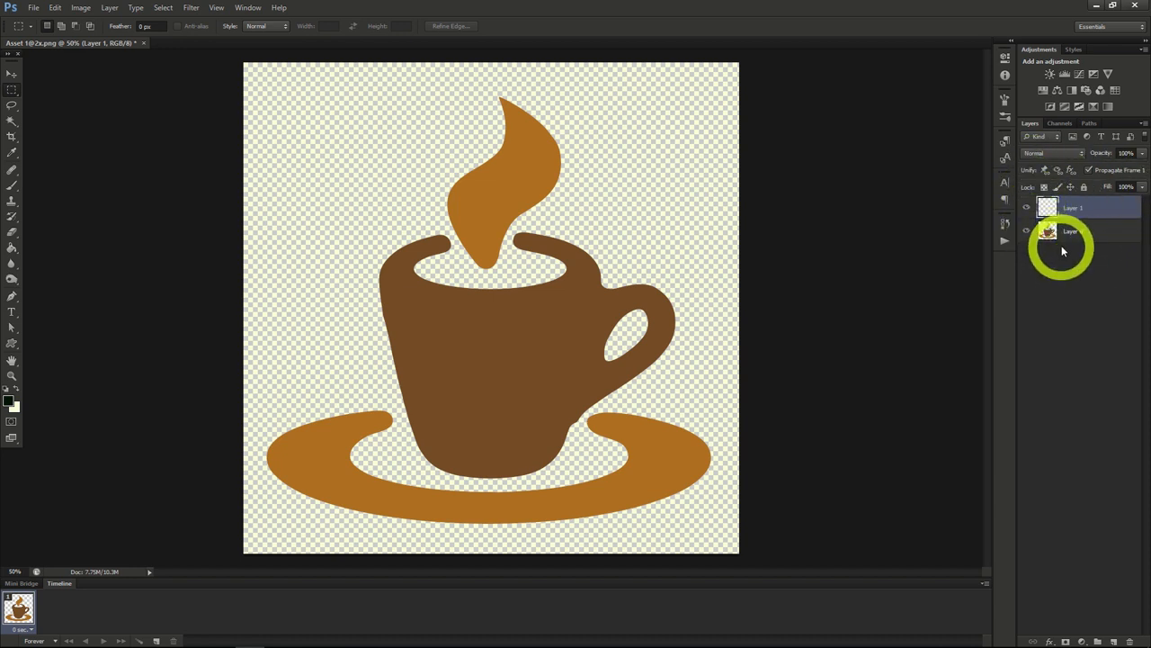
Step: Create a new layer group and move the empty Layer 1 into it
mouse_move(1084, 206)
mouse_down()
mouse_move(1110, 206)
mouse_move(1113, 245)
mouse_move(1100, 207)
mouse_up()
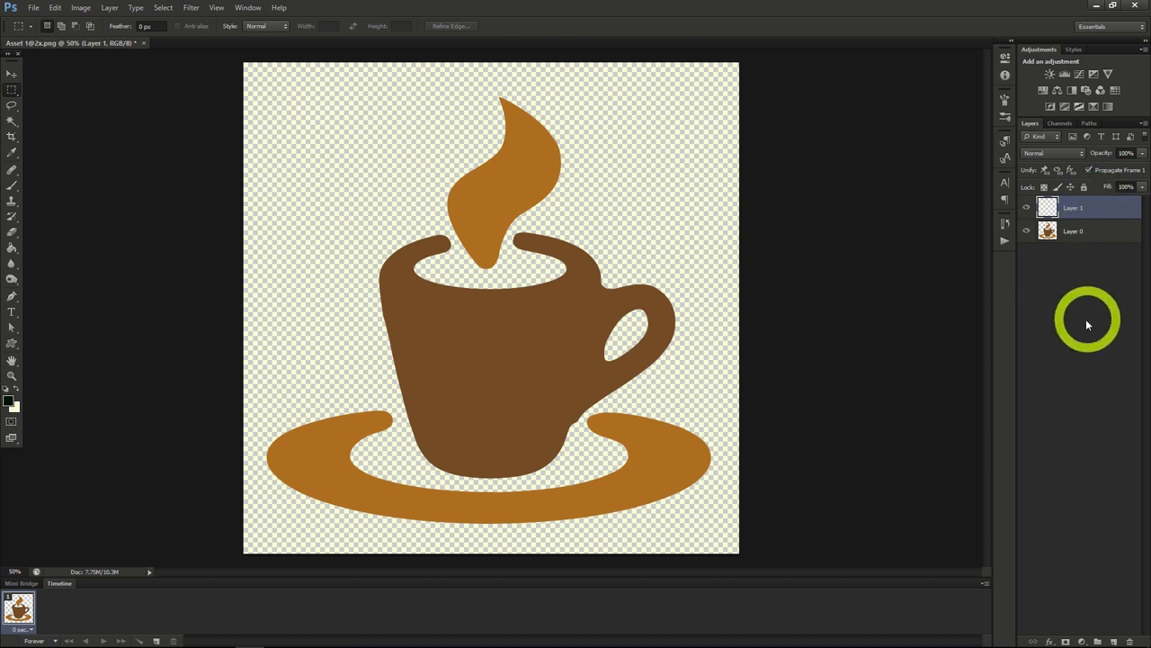
click(1098, 641)
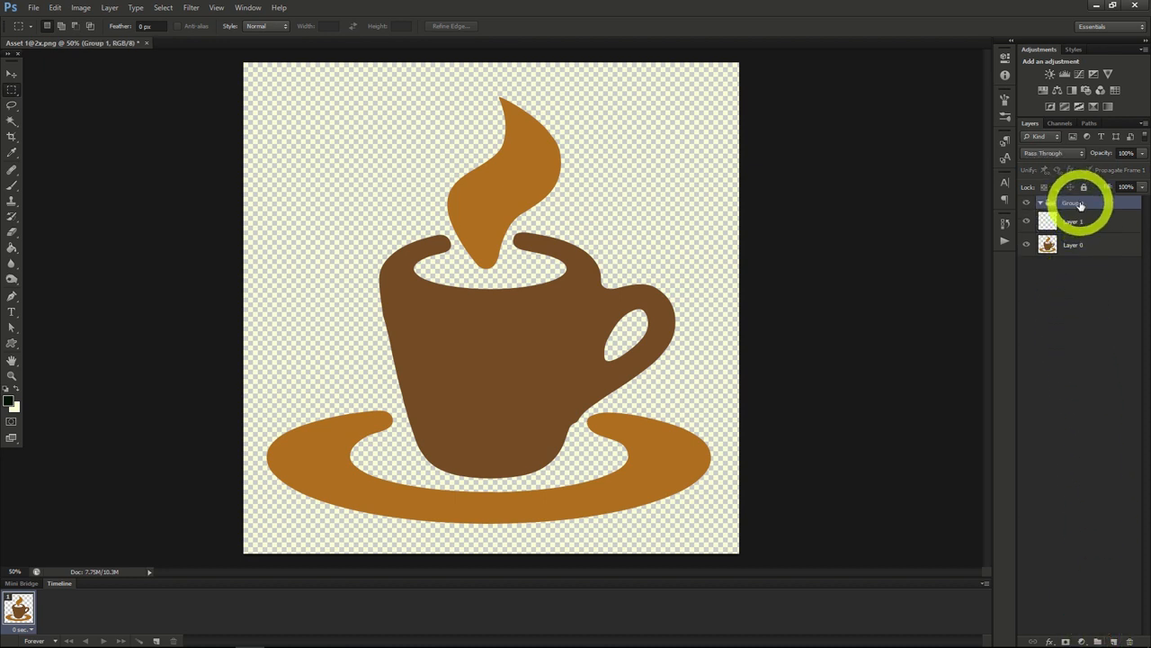
drag(1086, 230, 1089, 209)
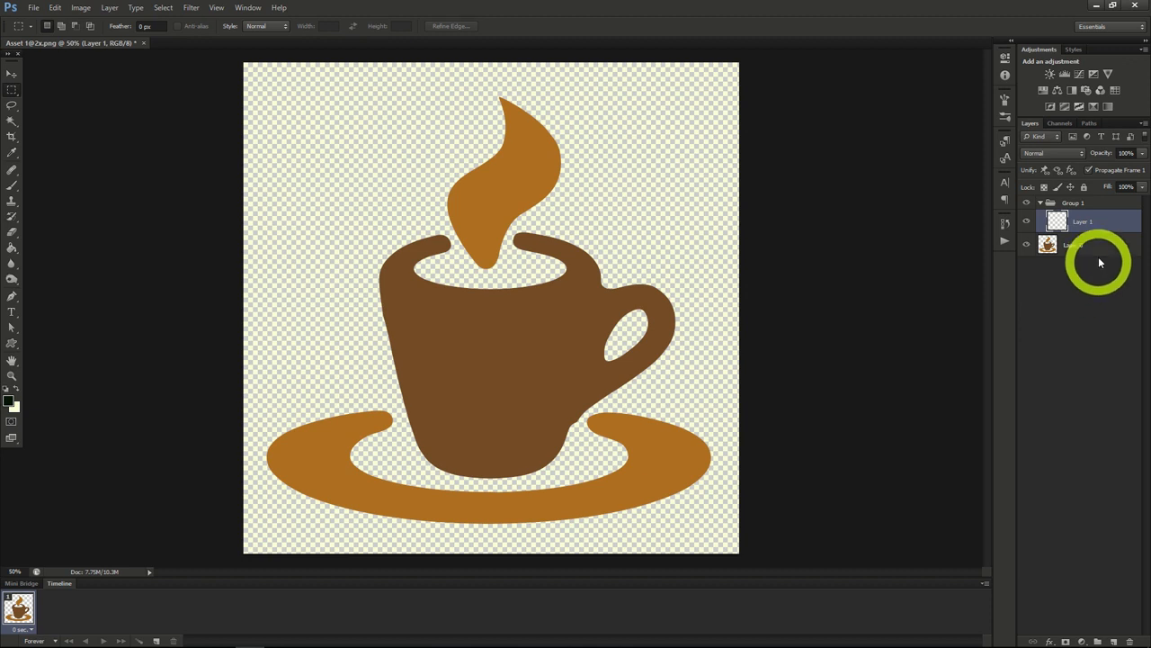
Step: Open the blending options of the coffee cup layer and enable a black 7 px outside Stroke
right_click(1094, 224)
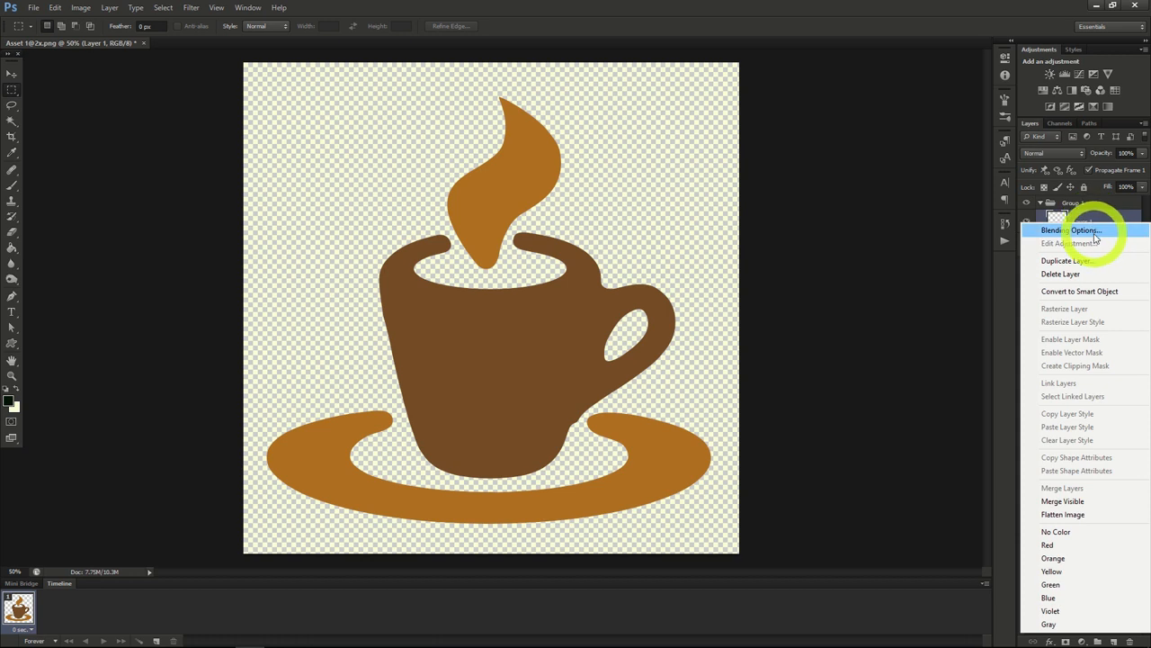
click(1003, 294)
right_click(1080, 244)
click(1066, 245)
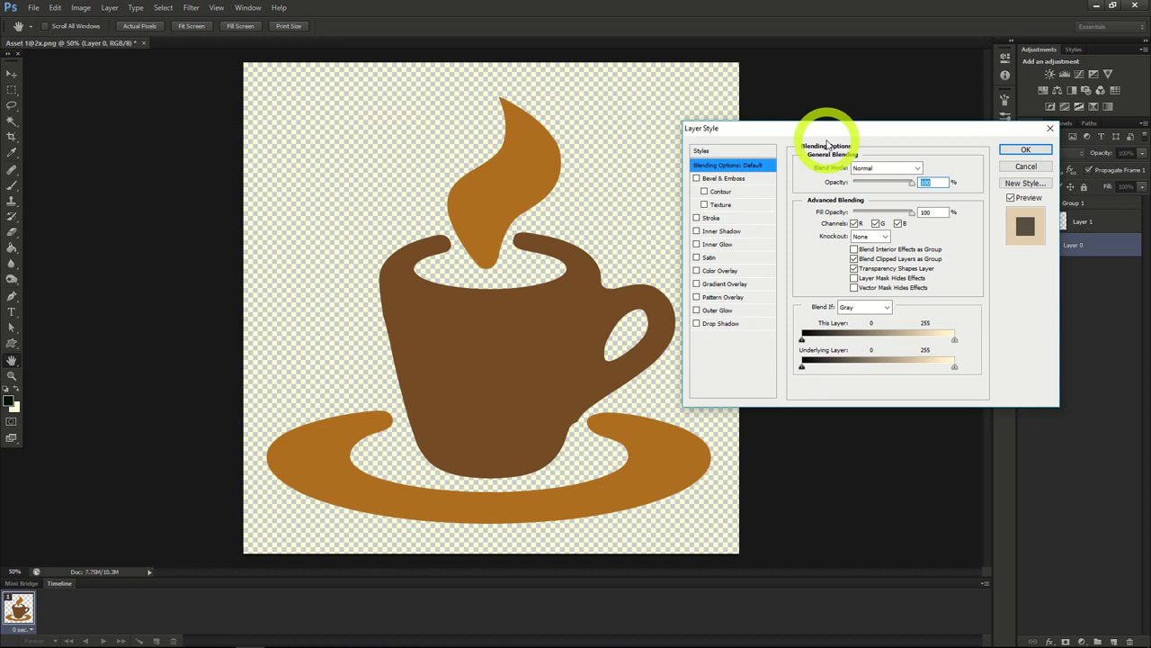
click(716, 218)
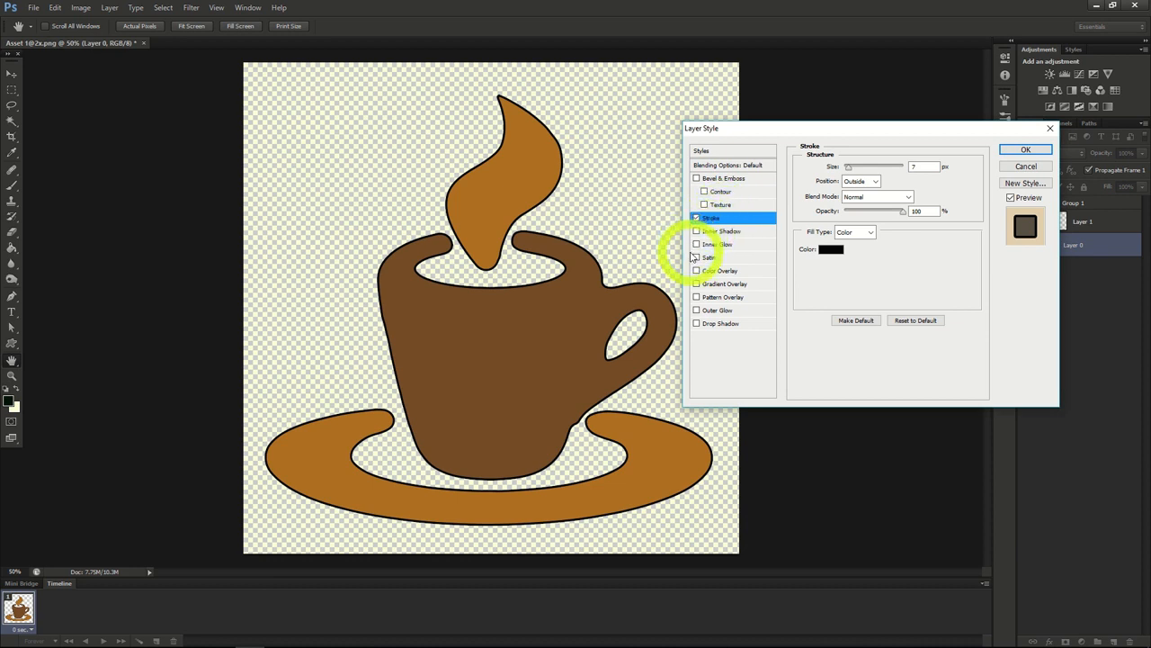
Step: Enable a Drop Shadow on the coffee cup layer with a 146° angle and 30% opacity
click(719, 325)
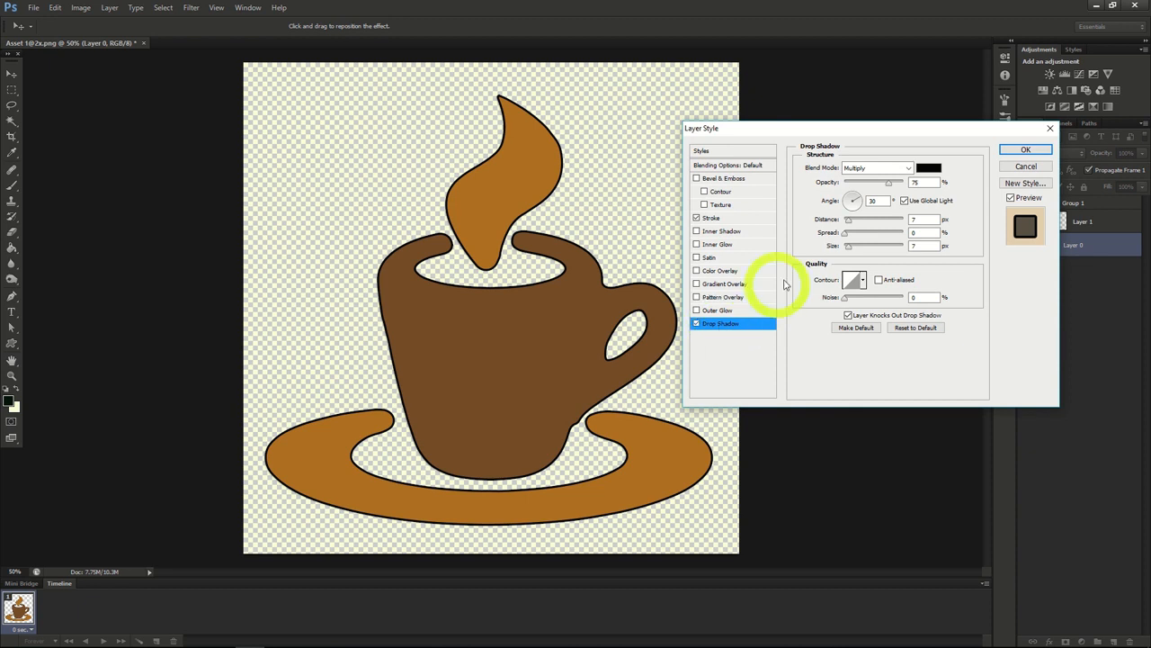
click(850, 199)
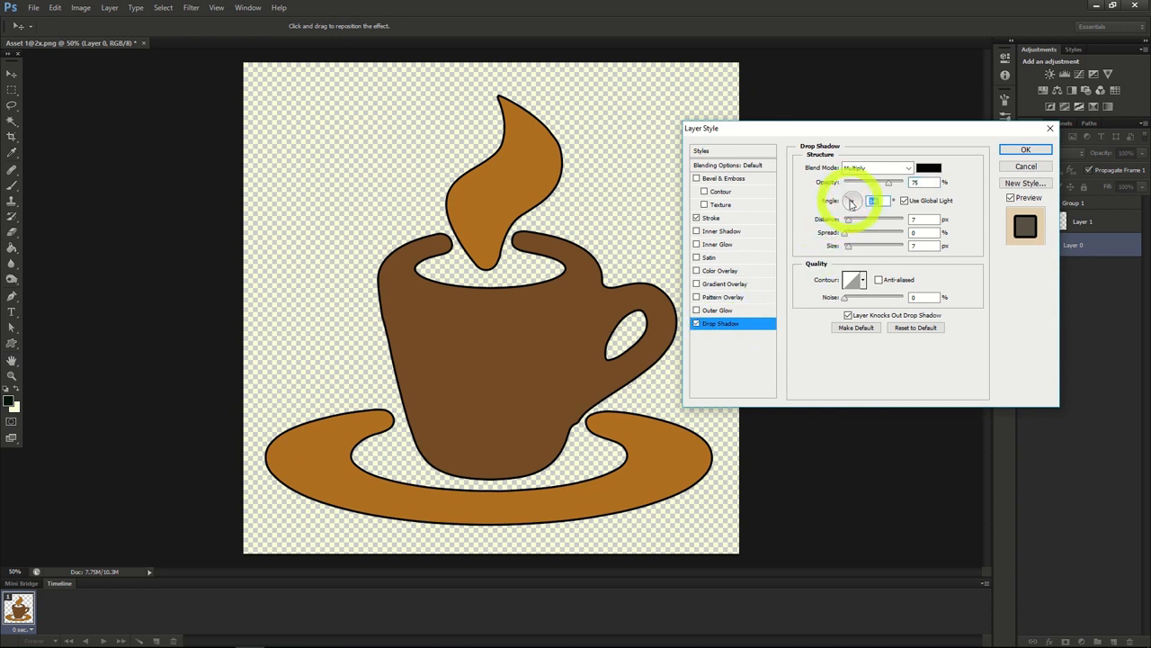
drag(889, 186, 860, 182)
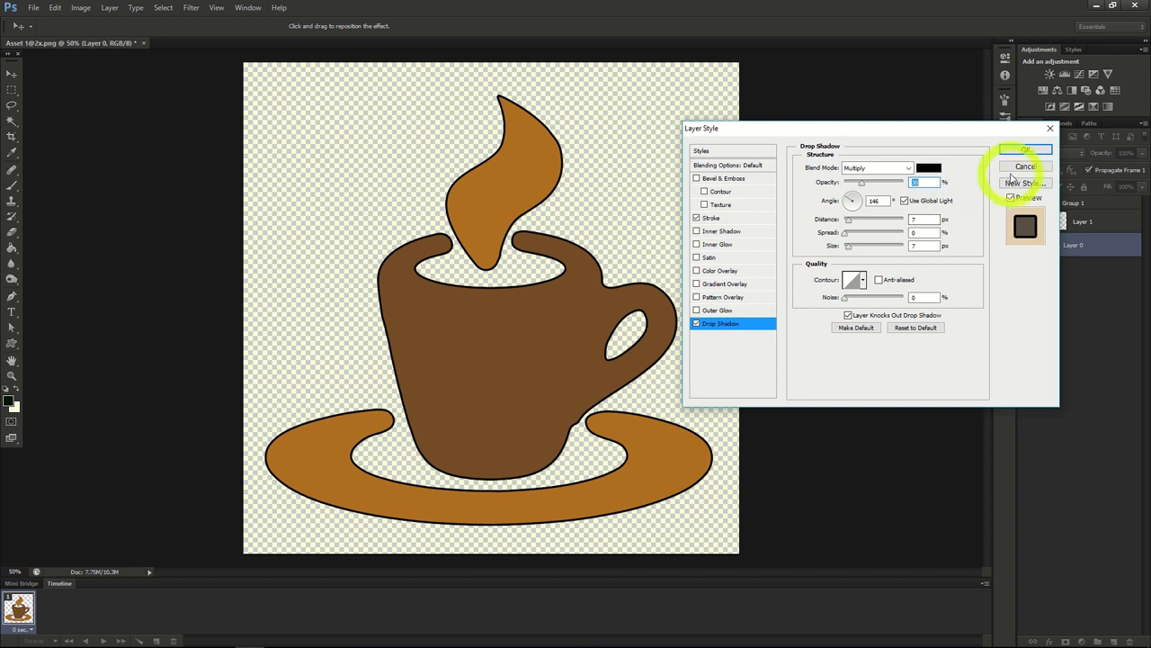
Step: Add a gray-brown Color Overlay at strongly reduced opacity to the coffee cup layer and apply the layer styles
click(724, 270)
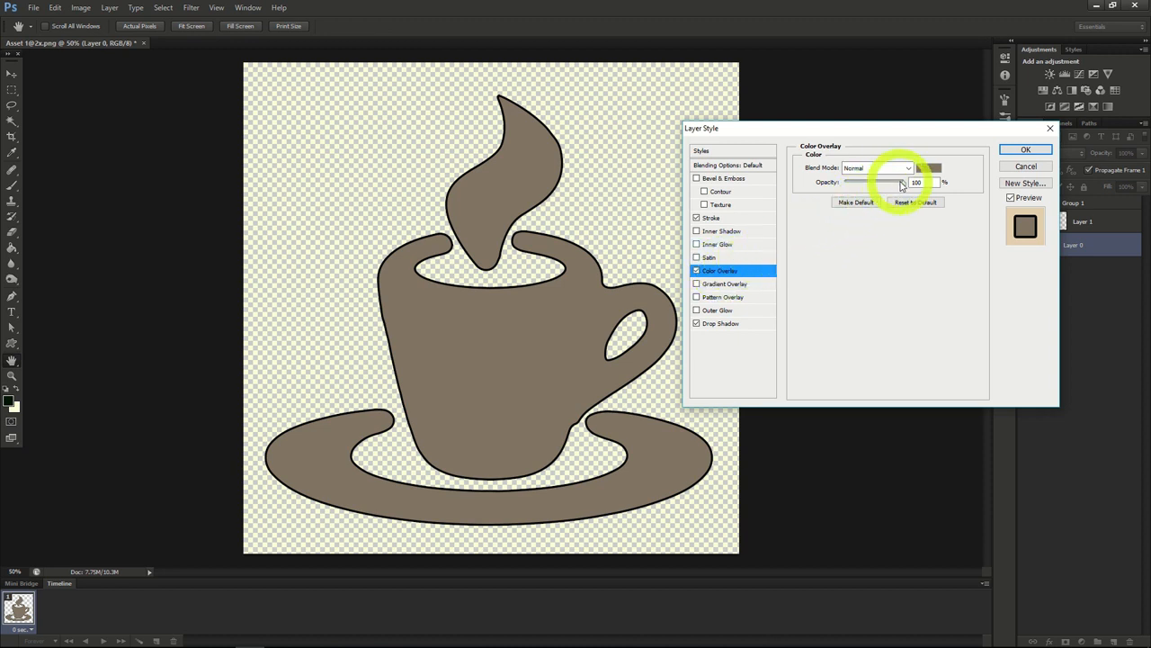
drag(901, 183, 857, 189)
click(1022, 149)
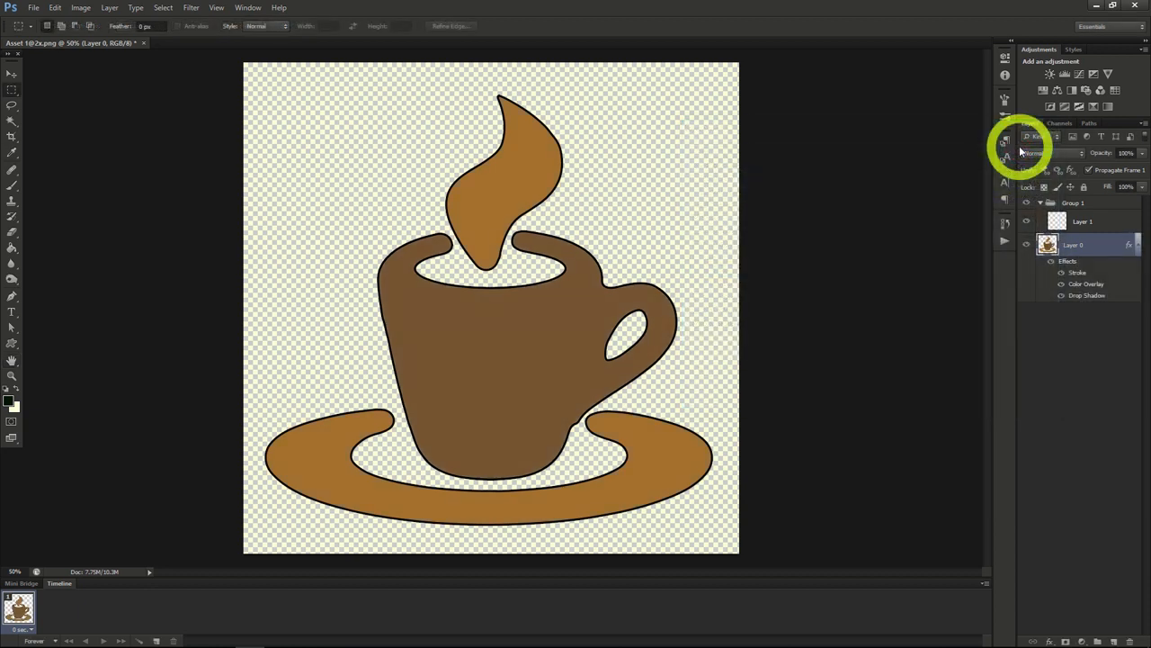
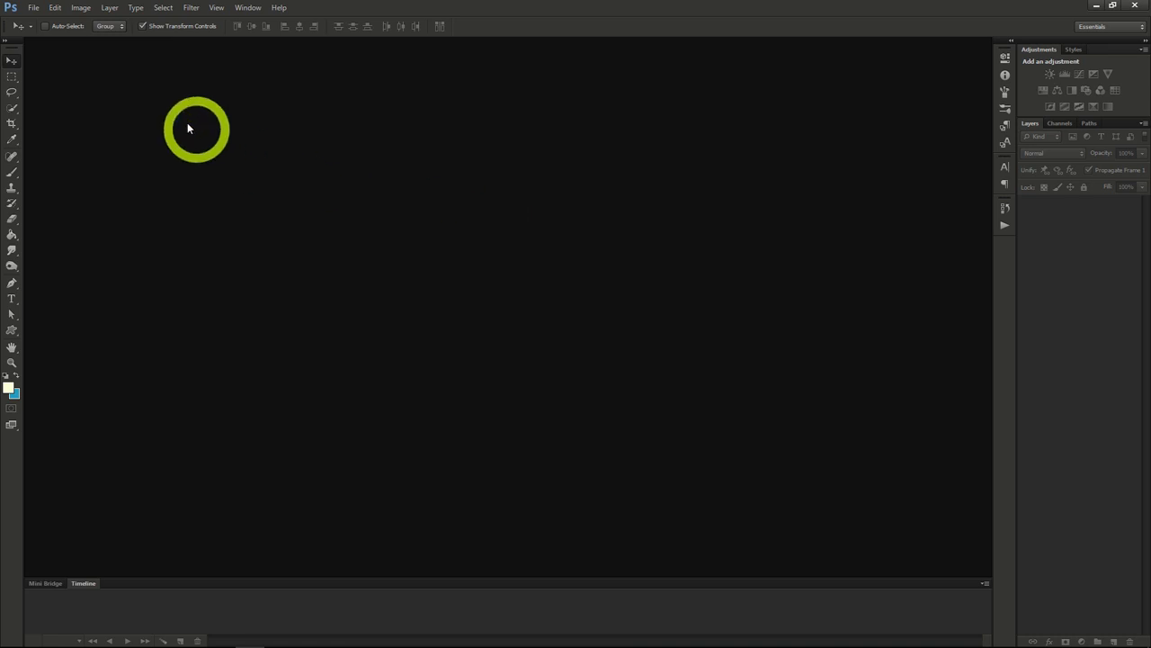
Step: Create a new transparent RGB document 1200 pixels wide and 618 pixels high at 72 pixels/inch
click(33, 7)
click(50, 21)
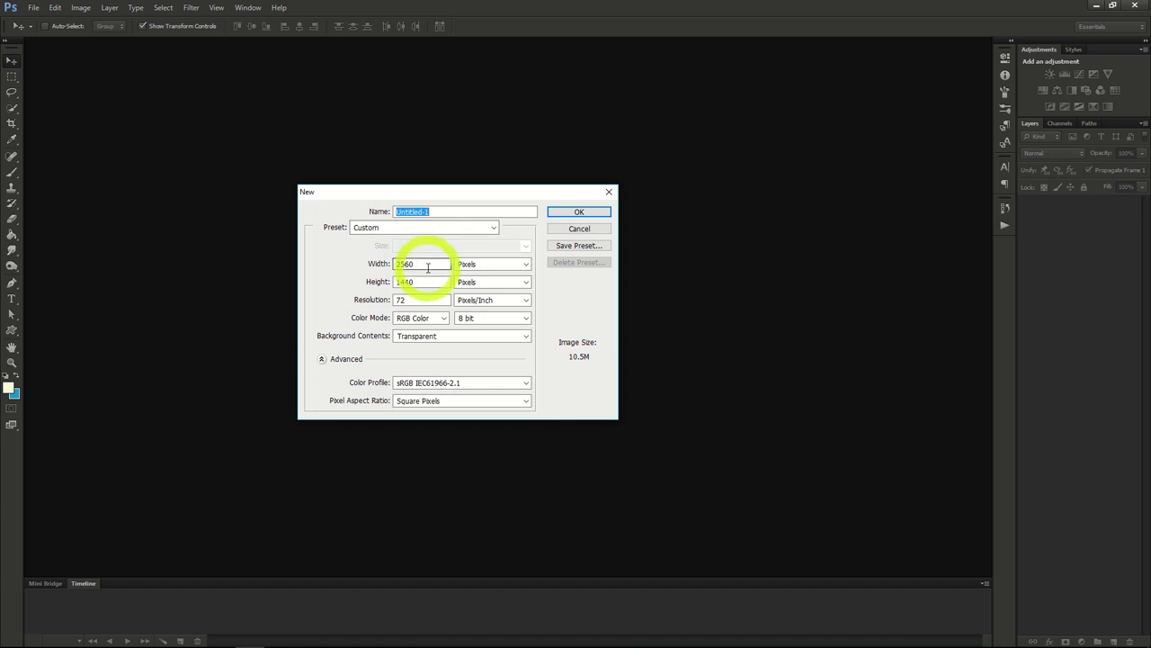
double_click(428, 267)
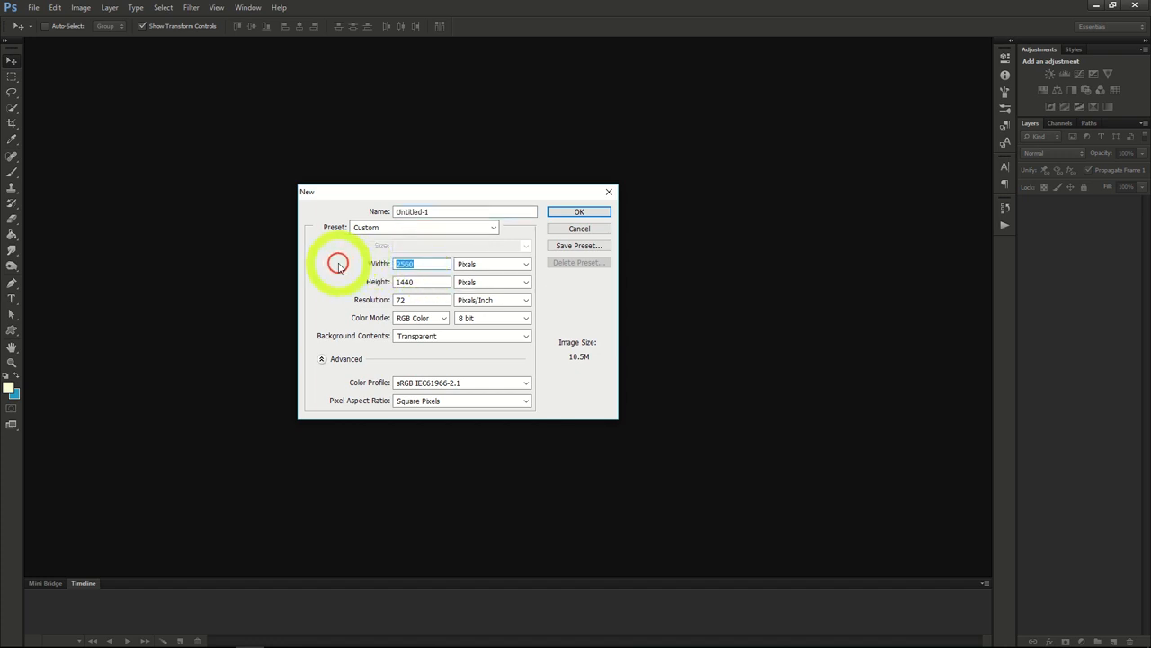
text(1200)
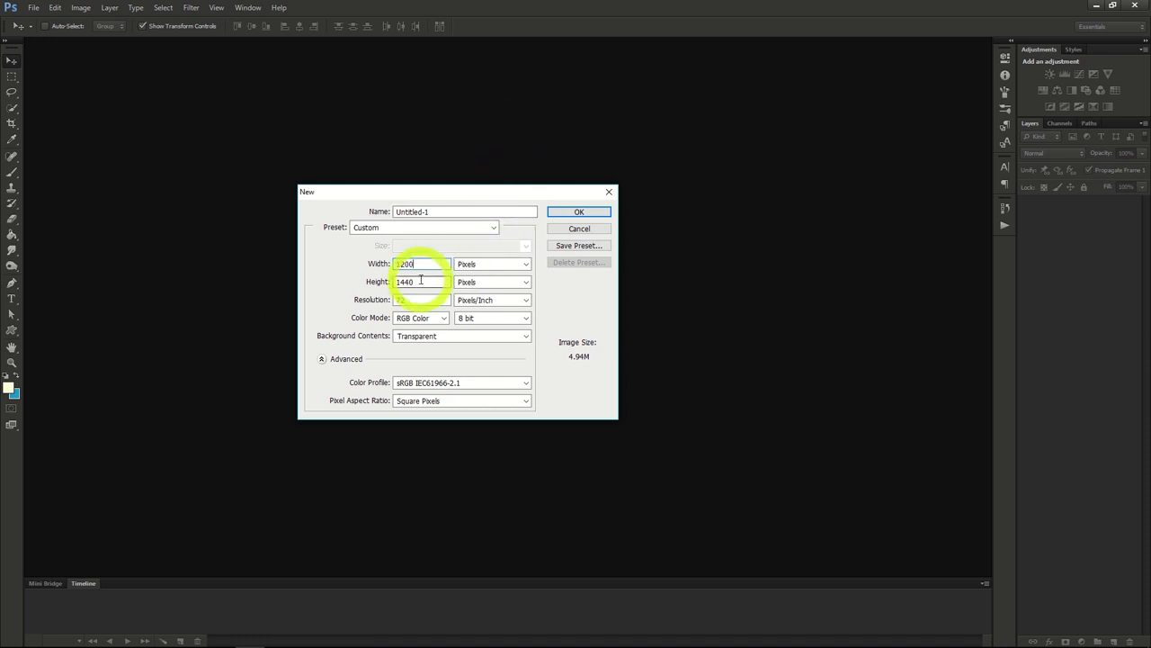
drag(421, 279, 336, 278)
text(618)
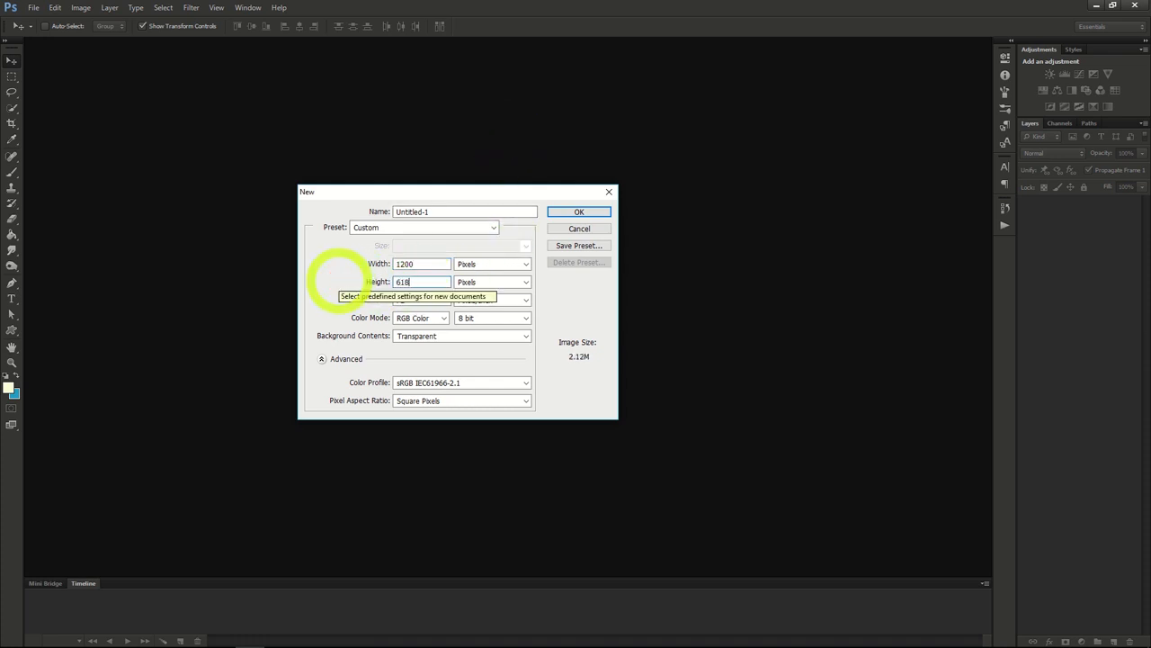
click(568, 212)
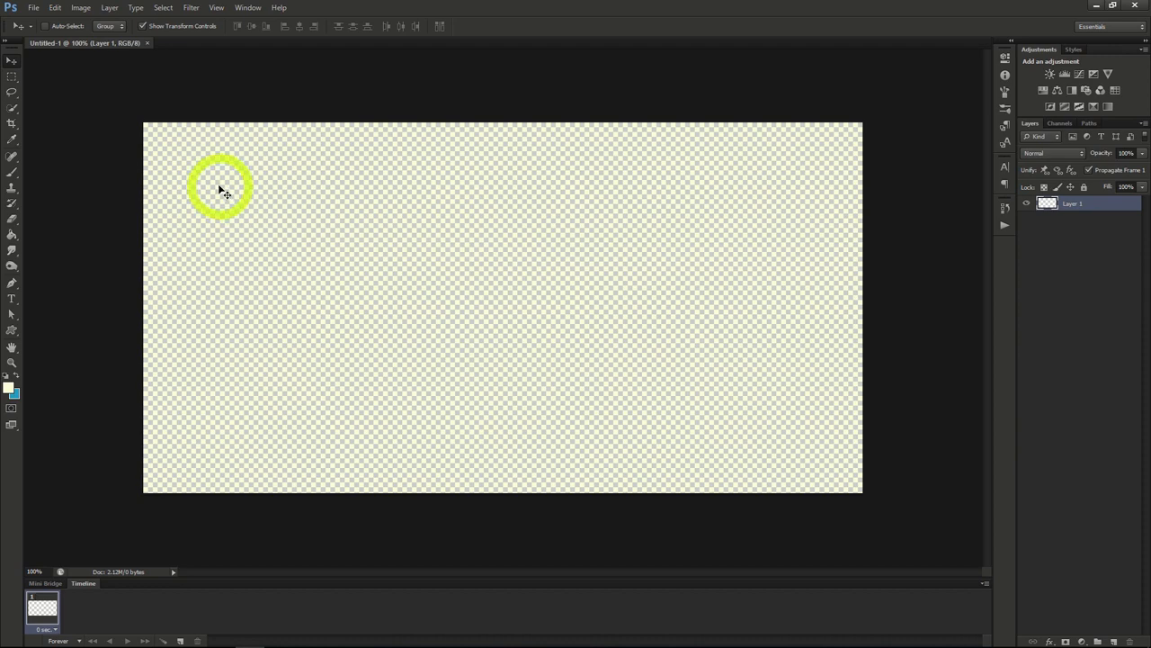
Step: Open the image family_style_baja_lobster_dinner.jpg
click(33, 8)
click(41, 31)
click(501, 105)
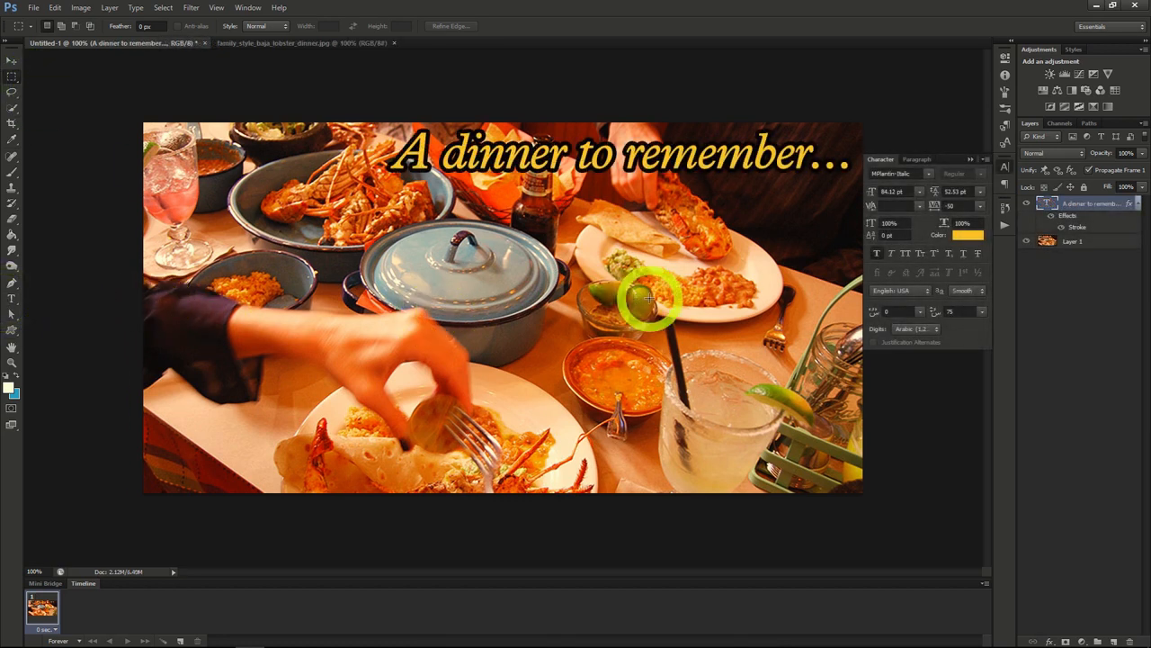
Step: Add an Inner Glow to the dinner photo layer, set its color to black and change its blend mode
click(1073, 242)
right_click(1073, 242)
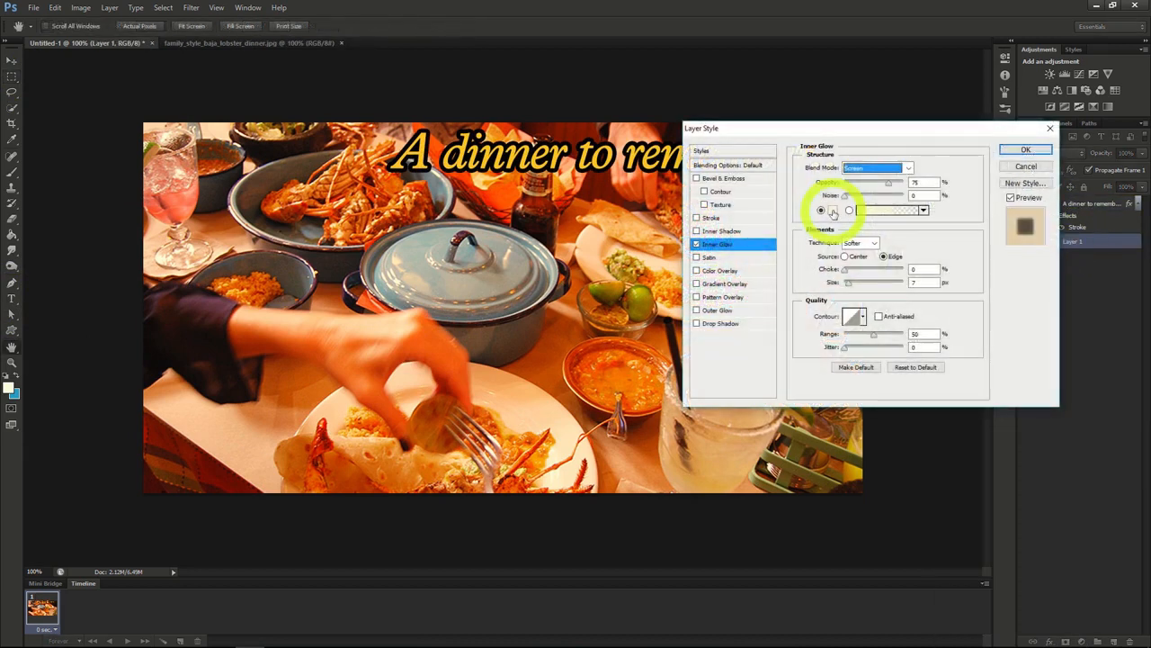
click(833, 212)
drag(830, 206, 903, 257)
click(1035, 98)
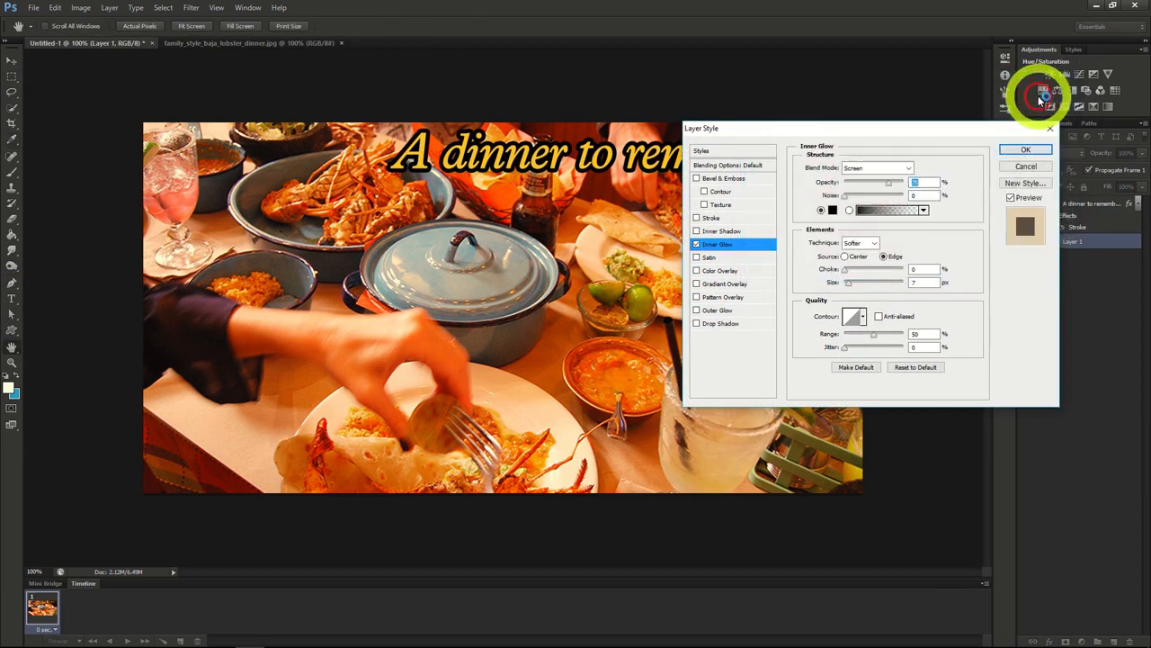
click(892, 171)
click(889, 180)
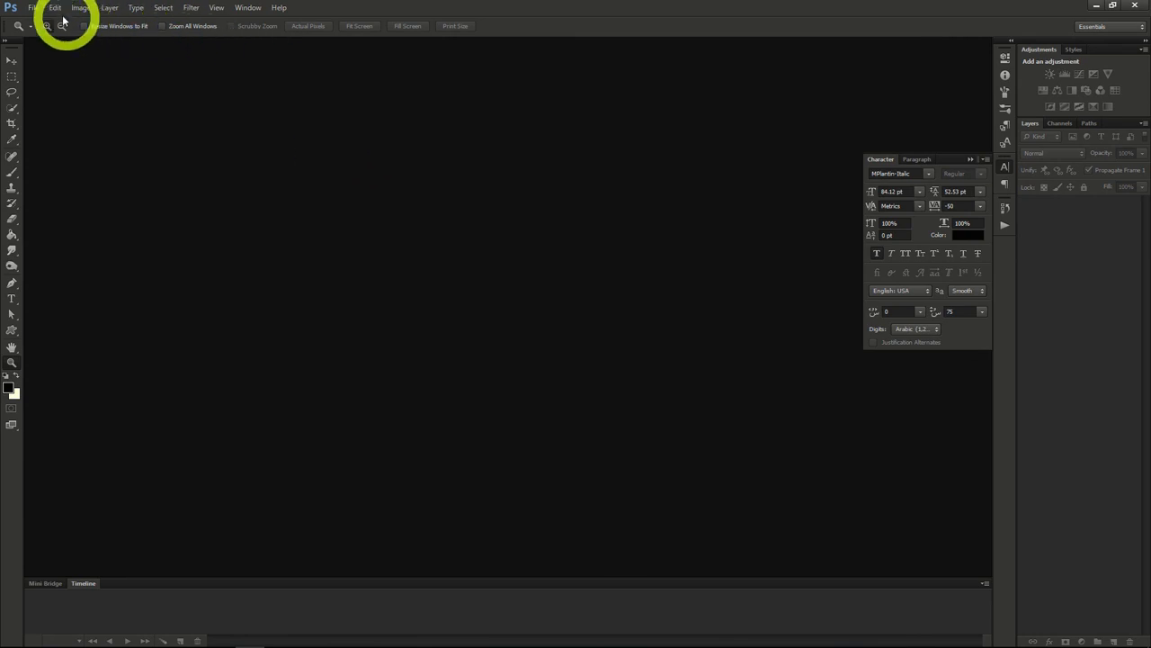
Step: Create a new transparent RGB document 851 pixels wide and 315 pixels high at 72 pixels/inch
click(35, 11)
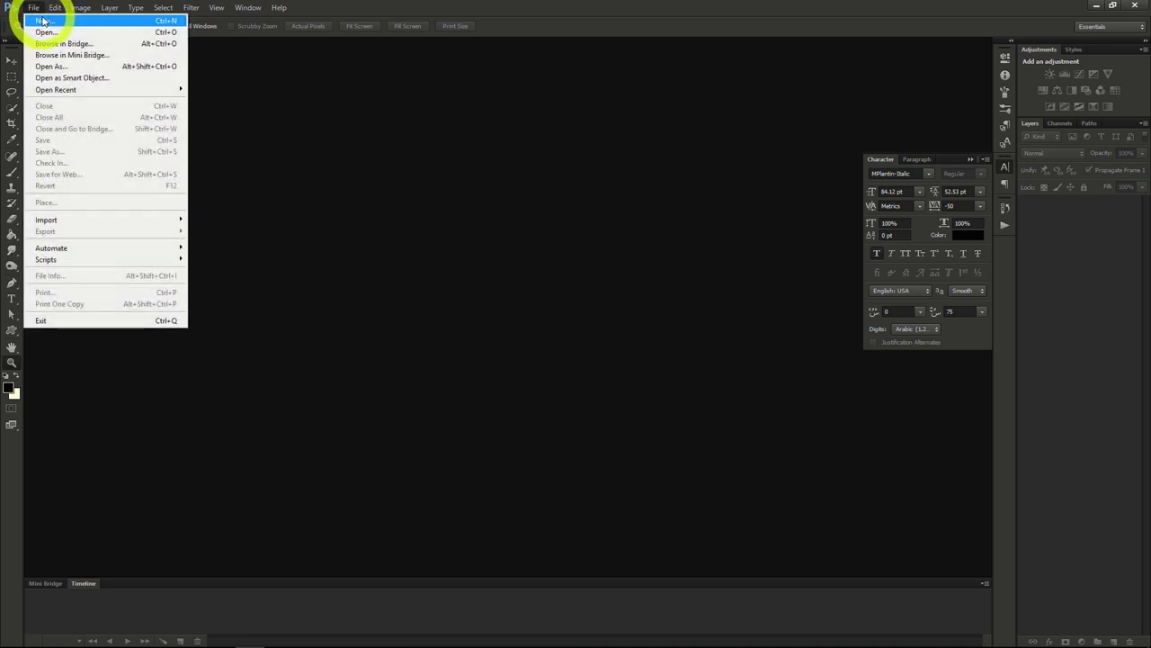
click(47, 22)
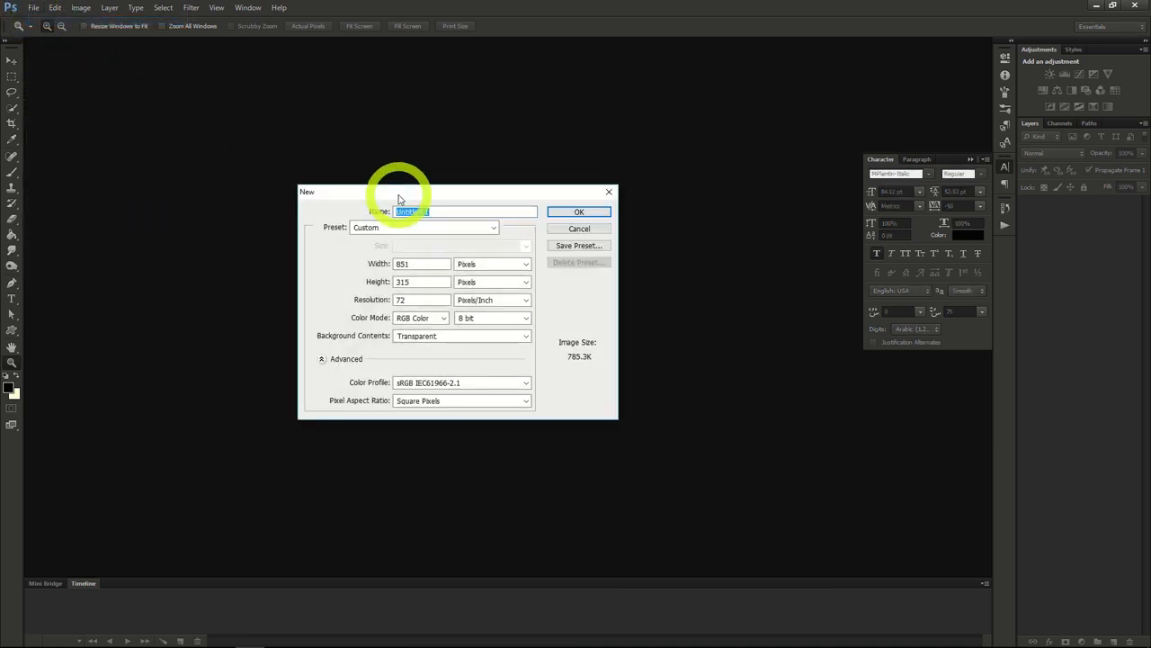
click(416, 263)
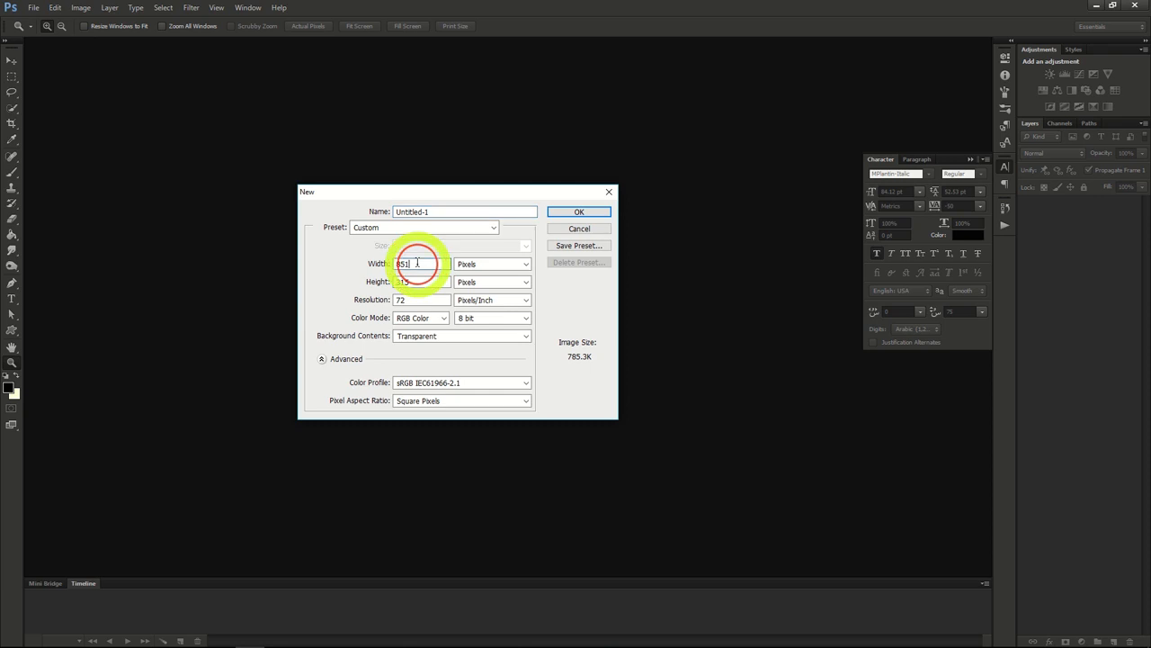
click(413, 282)
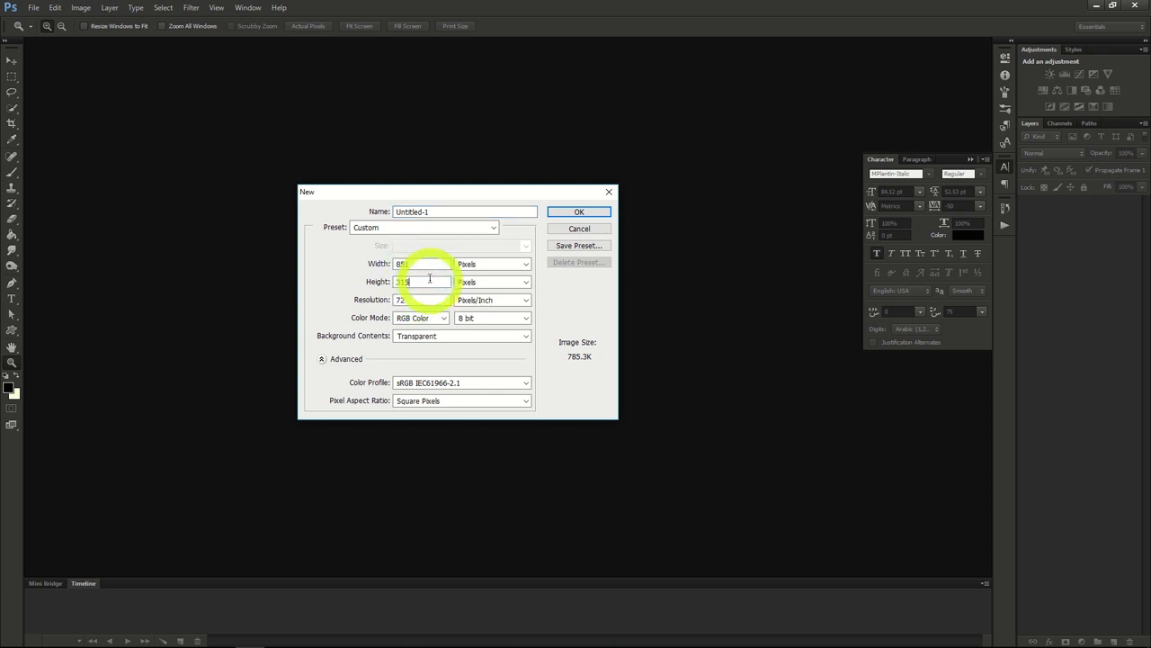
click(594, 216)
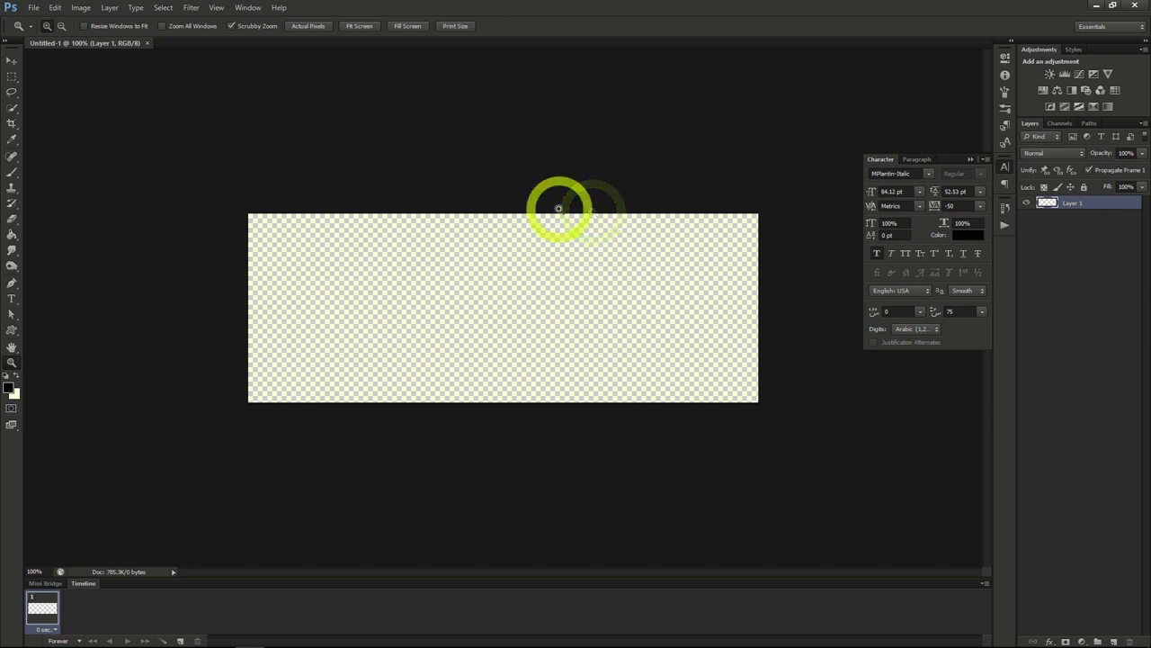
Step: Open the videoblocks science laboratory image from the Photoshop Project 4 folder
click(33, 8)
click(36, 31)
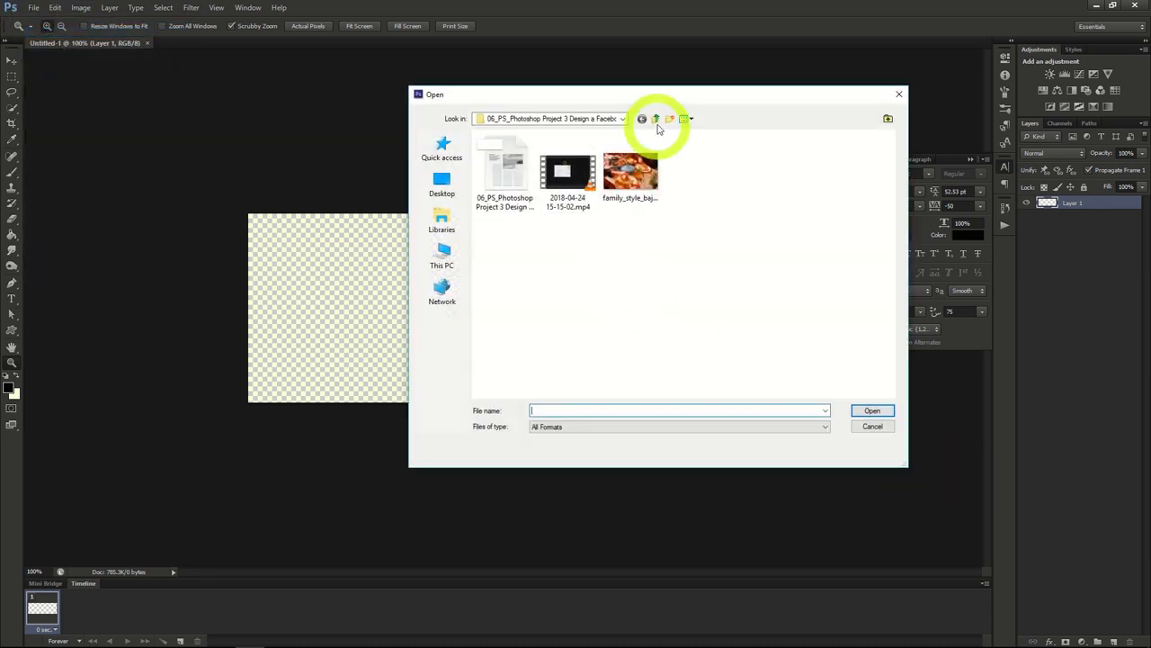
click(655, 120)
double_click(559, 219)
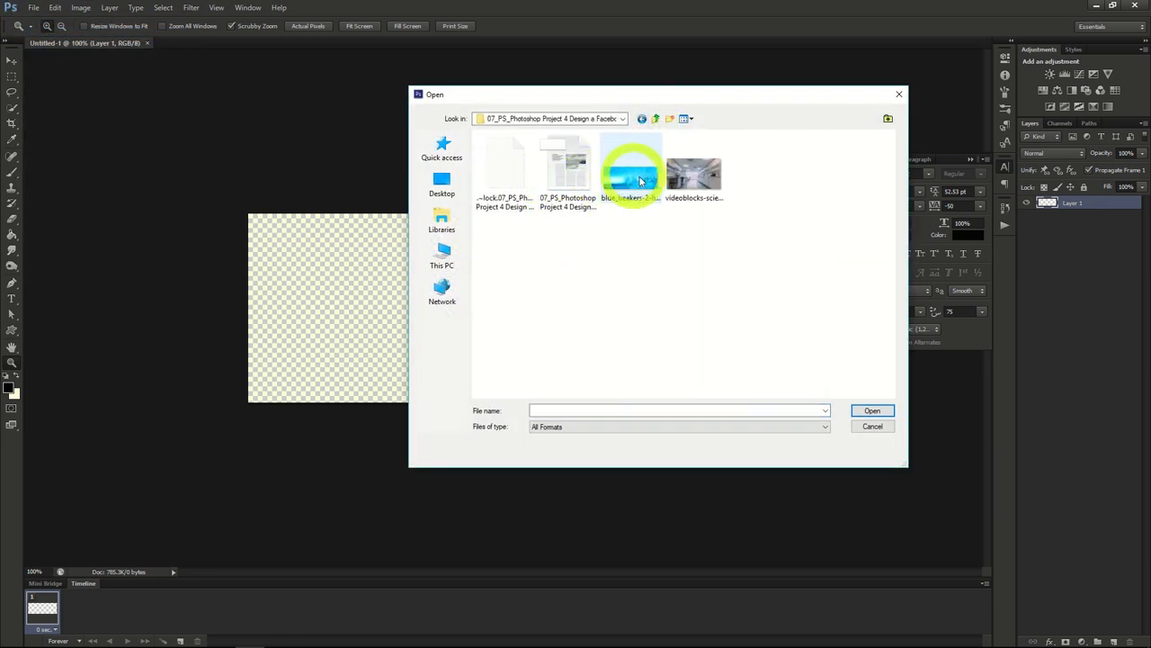
double_click(686, 182)
Step: Copy the entire laboratory picture into the blank Untitled-1 document and shift it to the right to frame the bottles and chairs
click(164, 9)
click(167, 21)
click(56, 9)
click(68, 87)
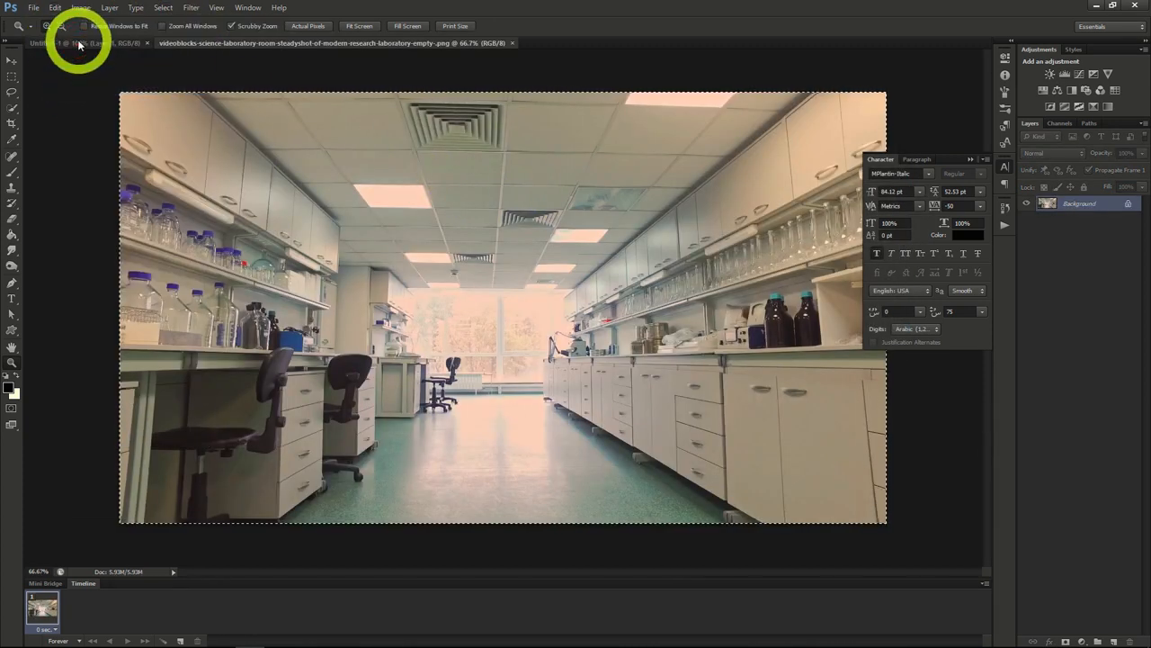
click(78, 45)
click(11, 59)
drag(484, 317, 717, 315)
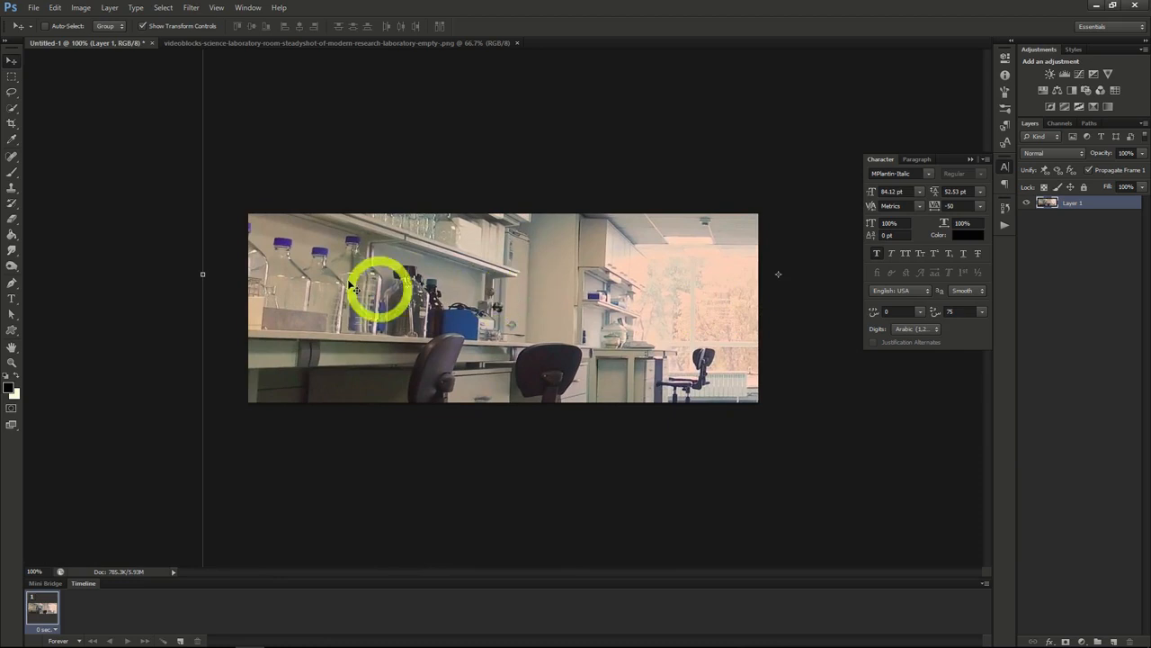
Step: Add the text "Lab Crew 76" in 84.12 pt black MPlantin-Italic and move it to the right half of the banner
click(11, 298)
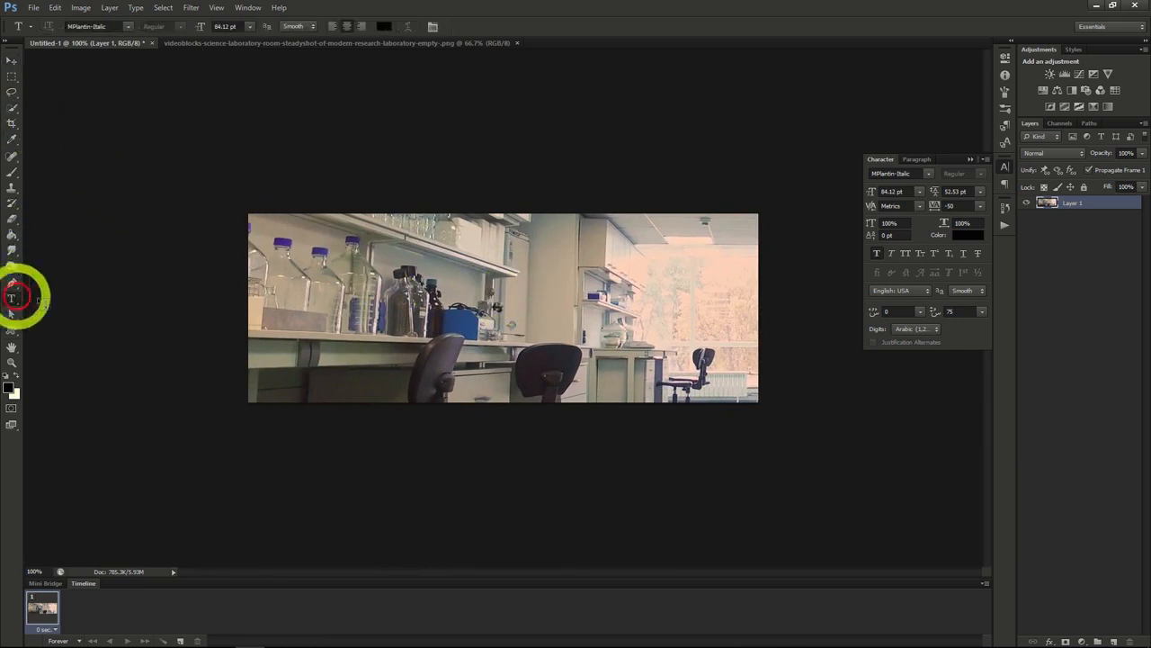
click(421, 309)
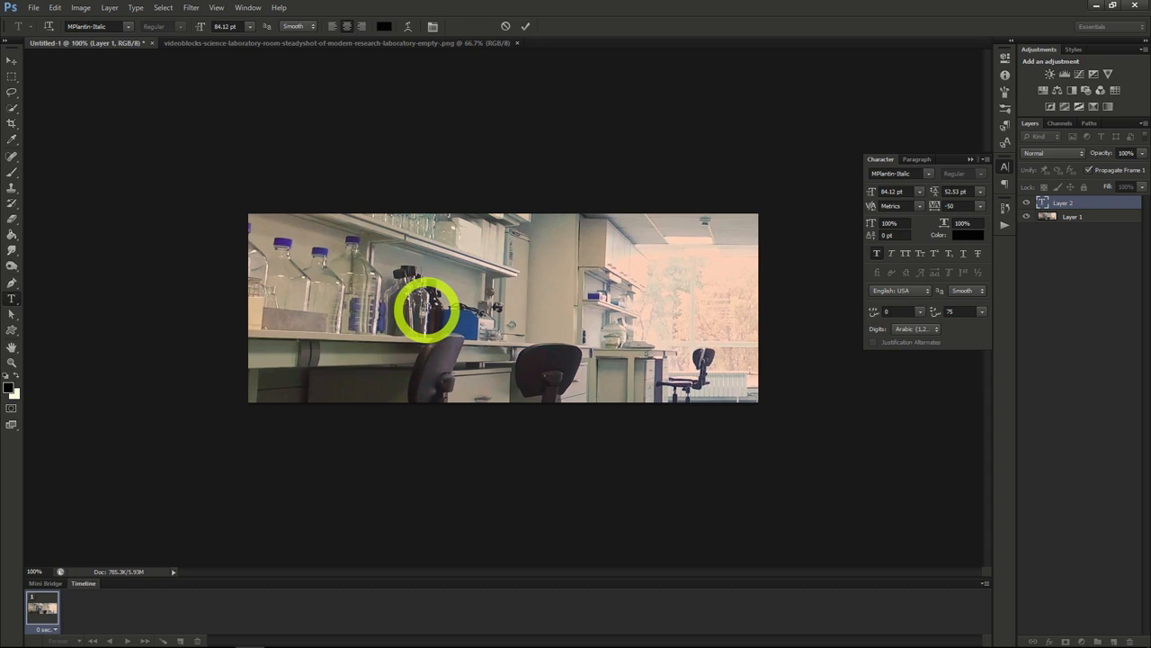
text(Lab Crew 76)
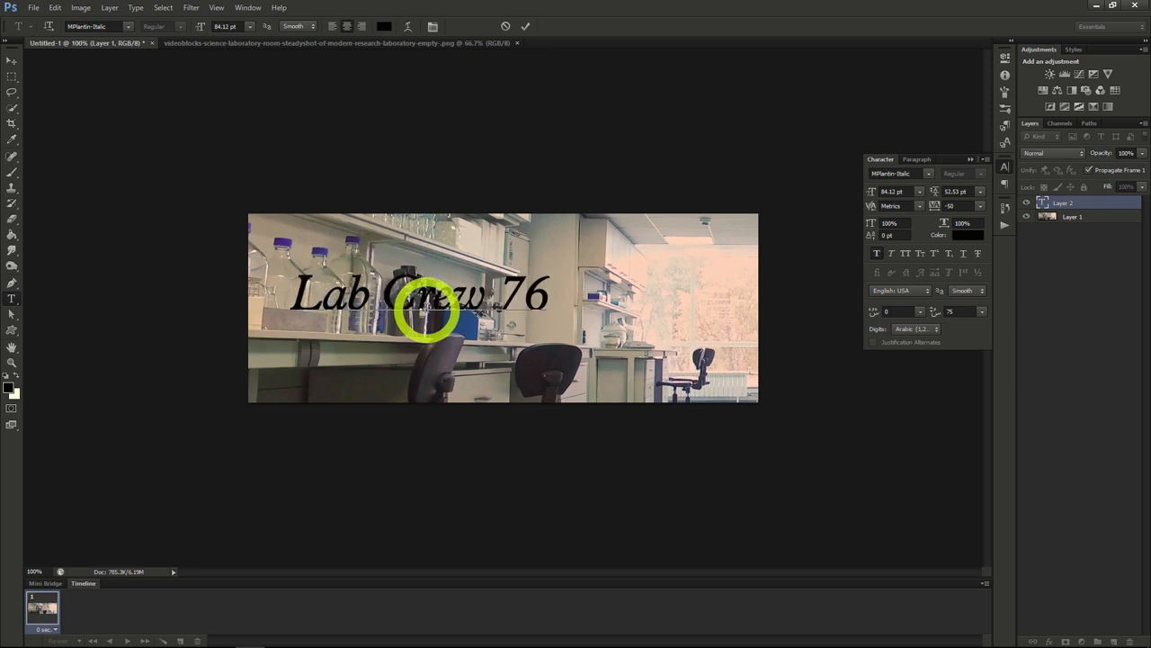
click(12, 61)
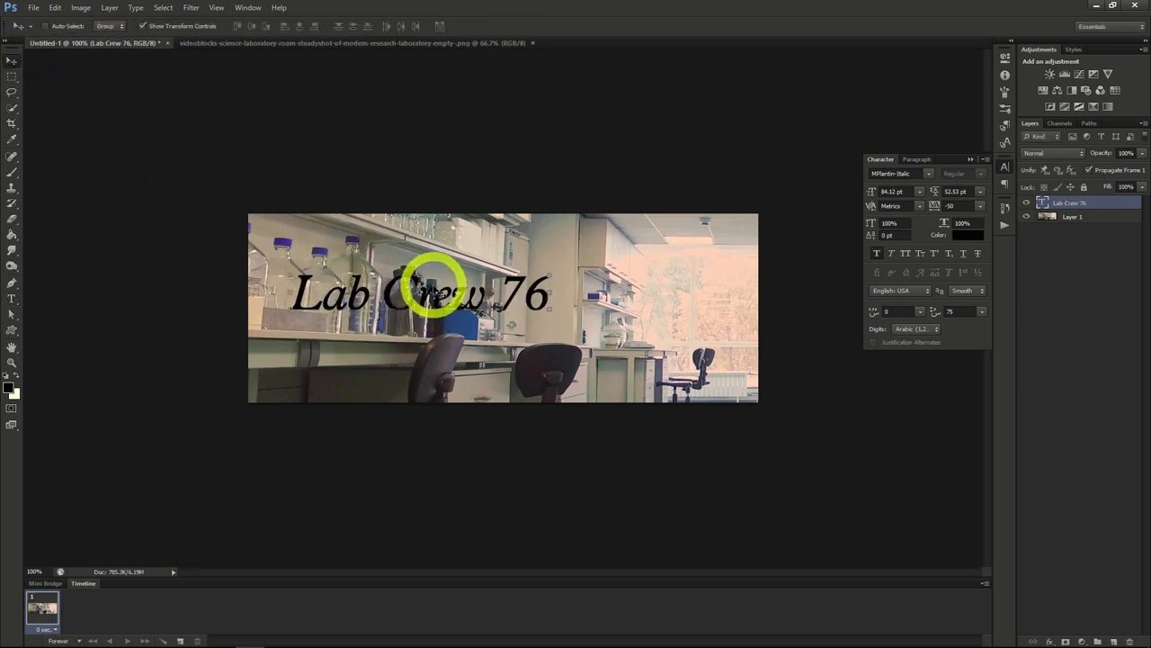
drag(434, 286, 558, 288)
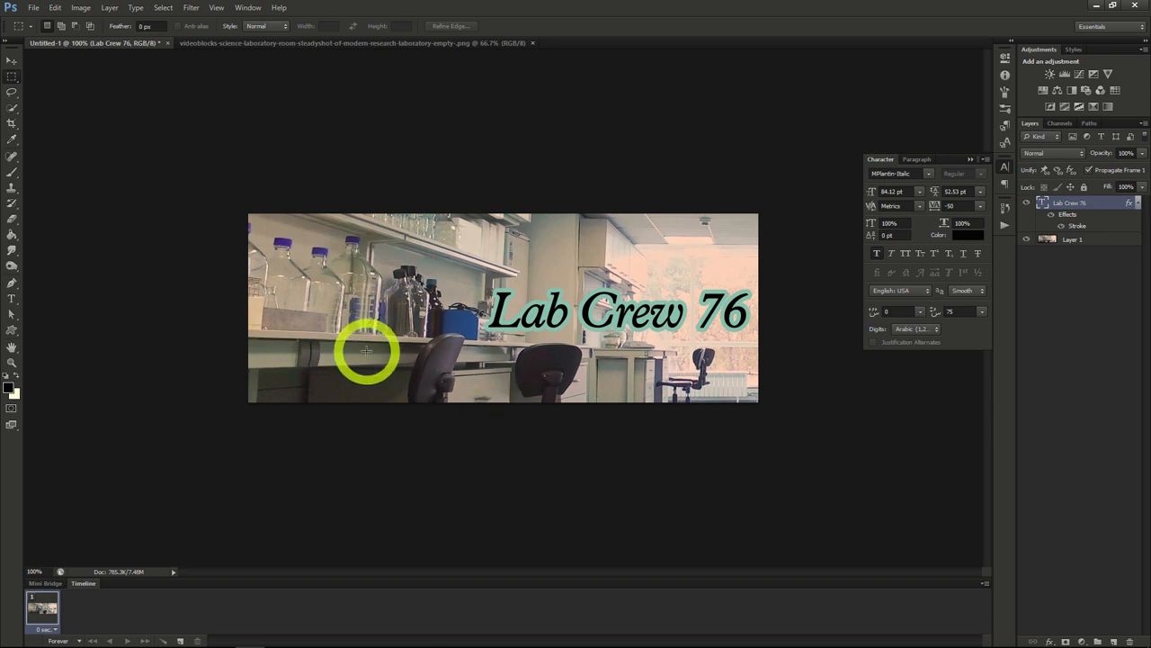
Step: Save the lab banner as labcrew76.psd with Maximize Compatibility enabled
click(34, 7)
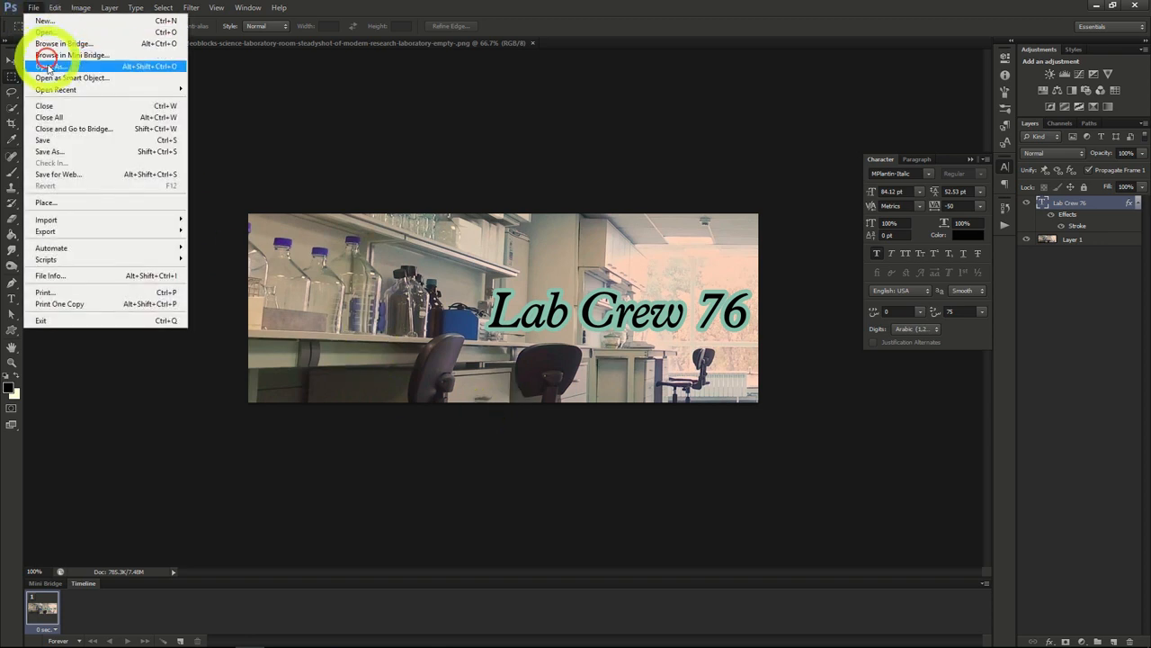
click(50, 151)
key(Return)
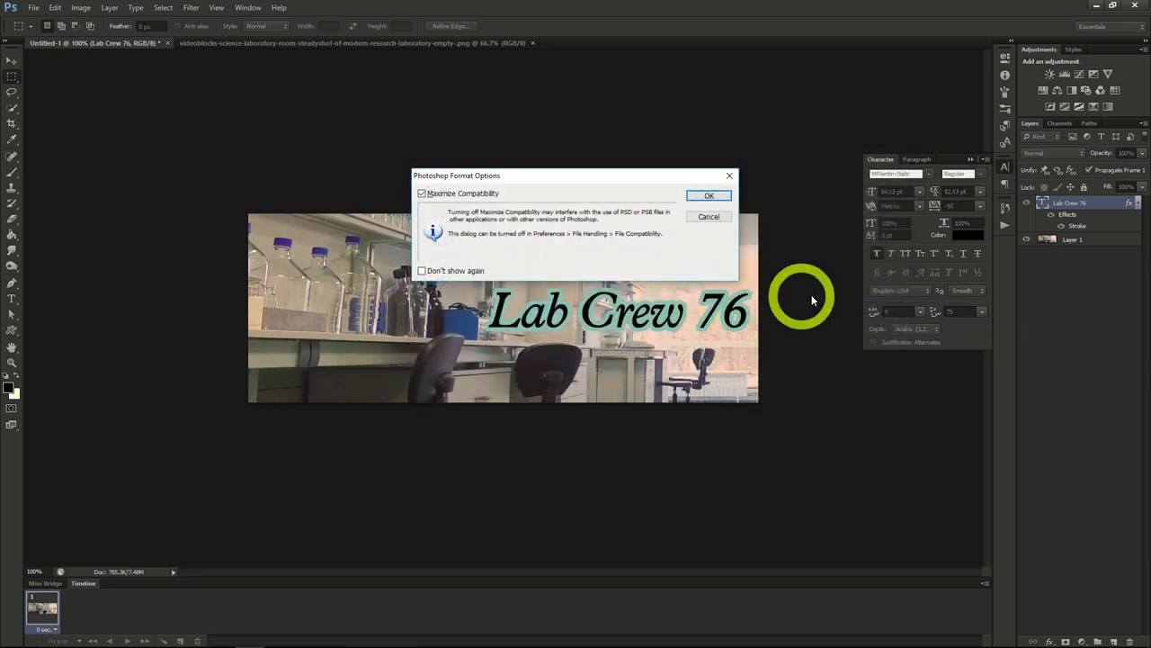
click(711, 196)
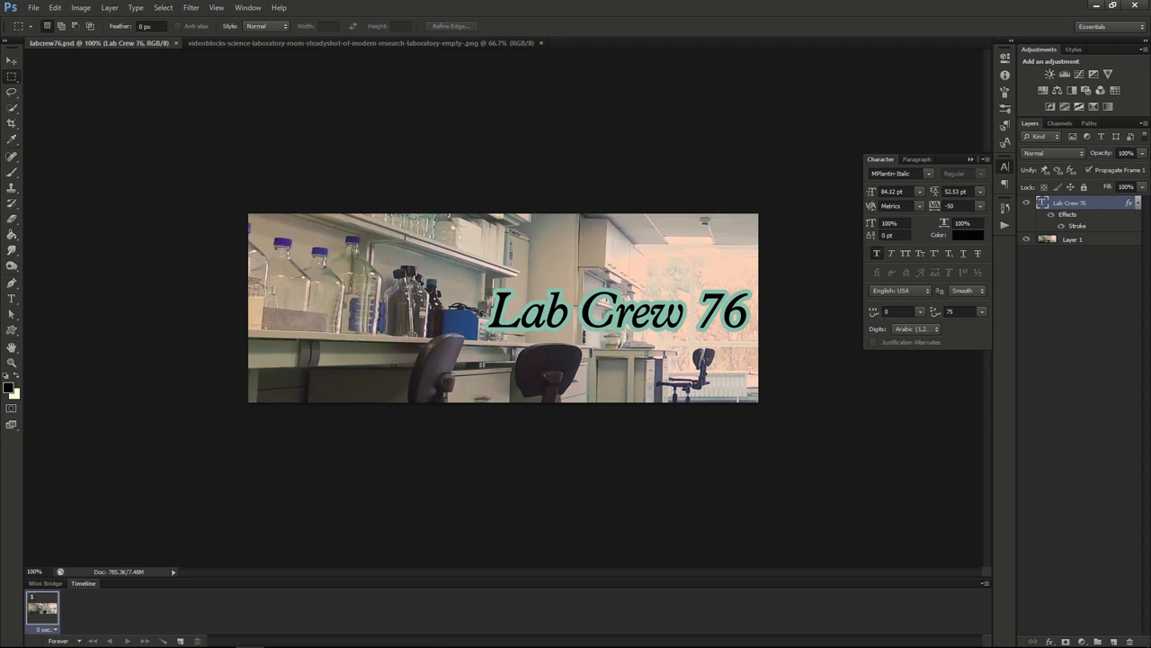
click(793, 370)
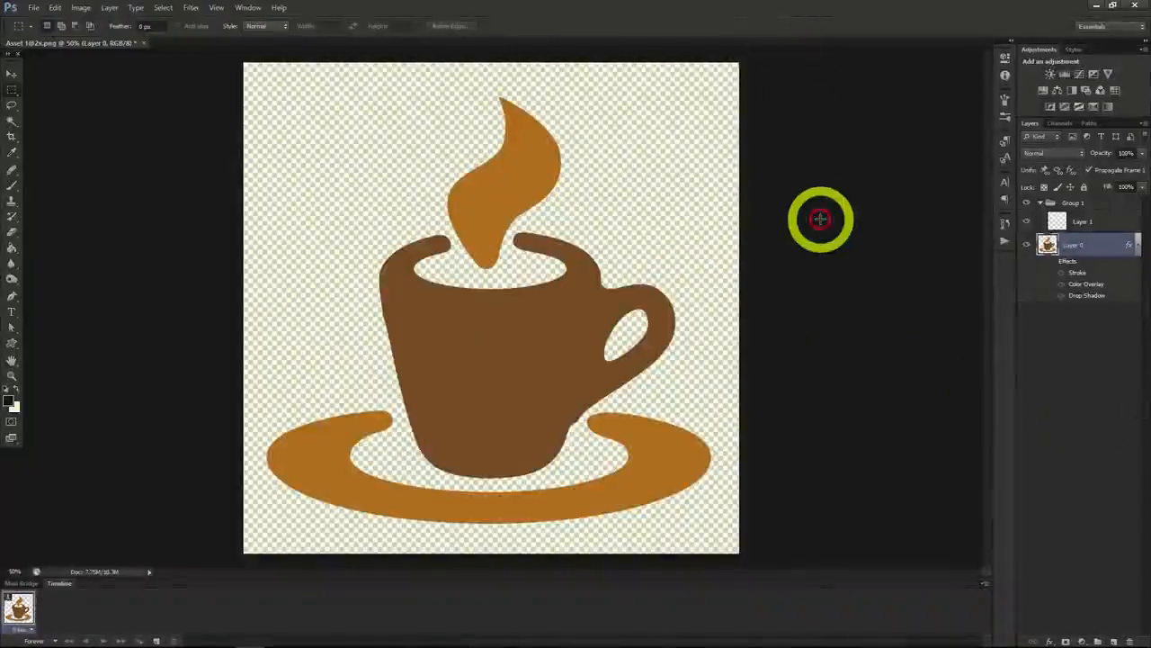
click(820, 219)
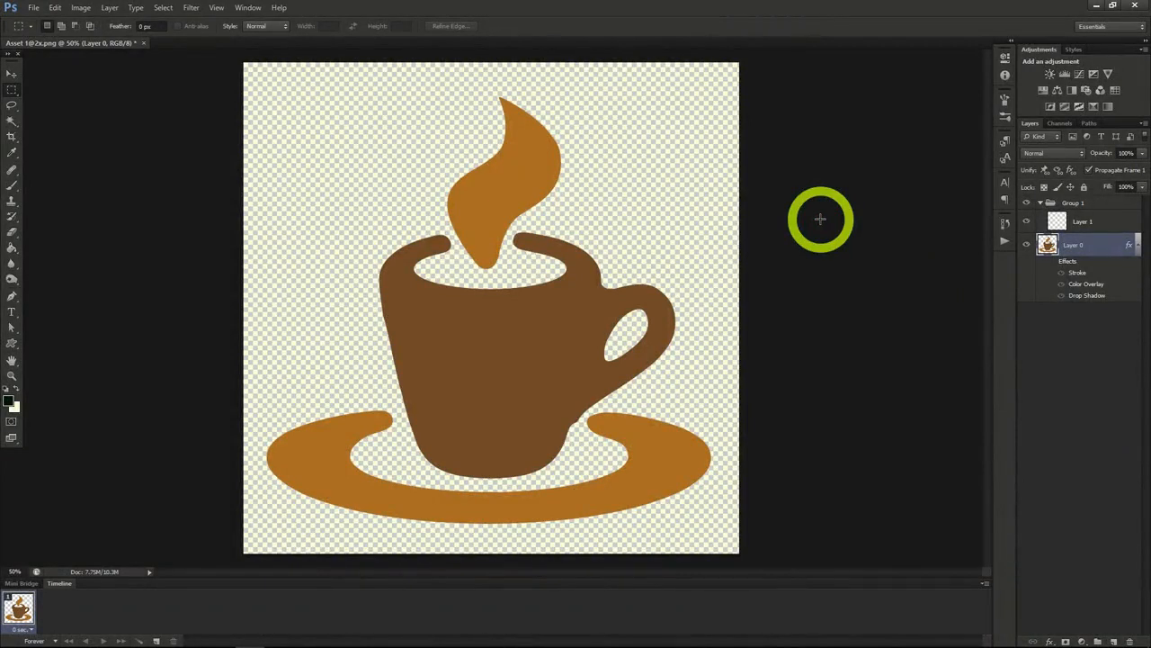
Step: Add the text "Anything I want" in 102.12 pt cream Beleren across the coffee cup's steam, with the character settings displayed
click(12, 313)
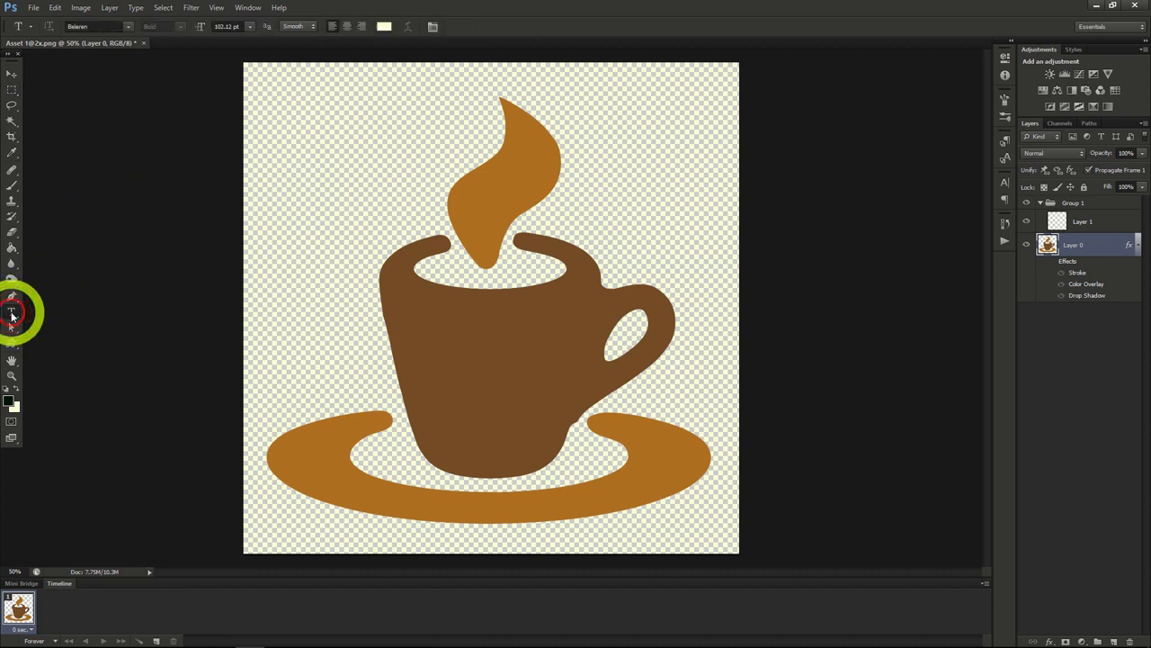
click(337, 186)
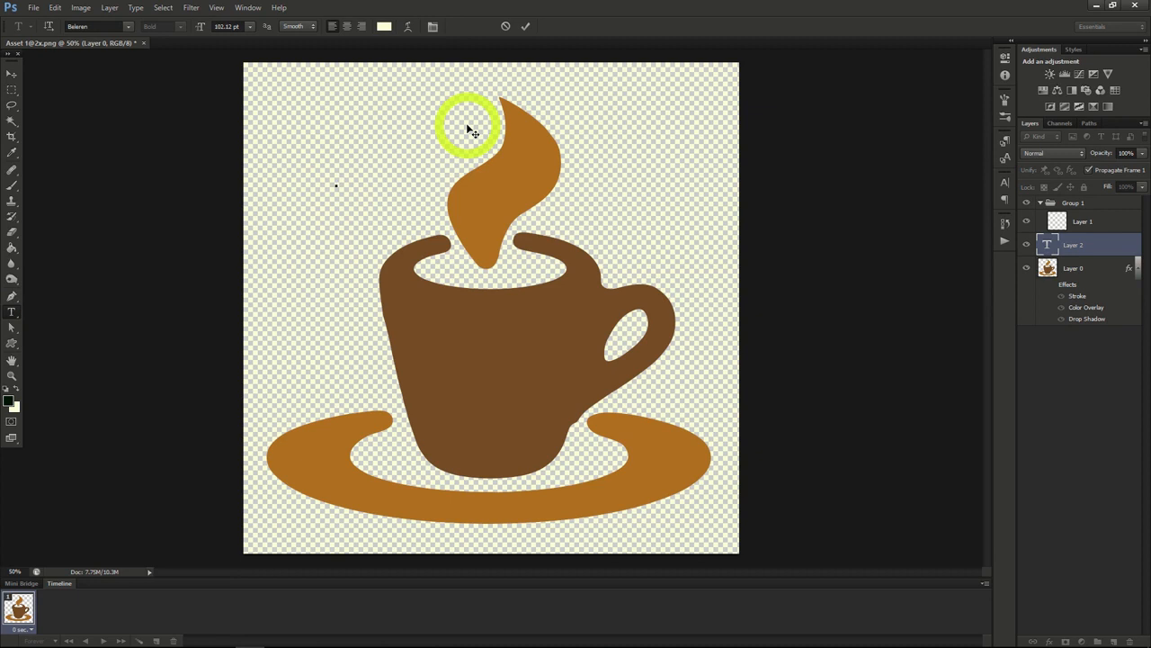
click(1005, 184)
text(AA)
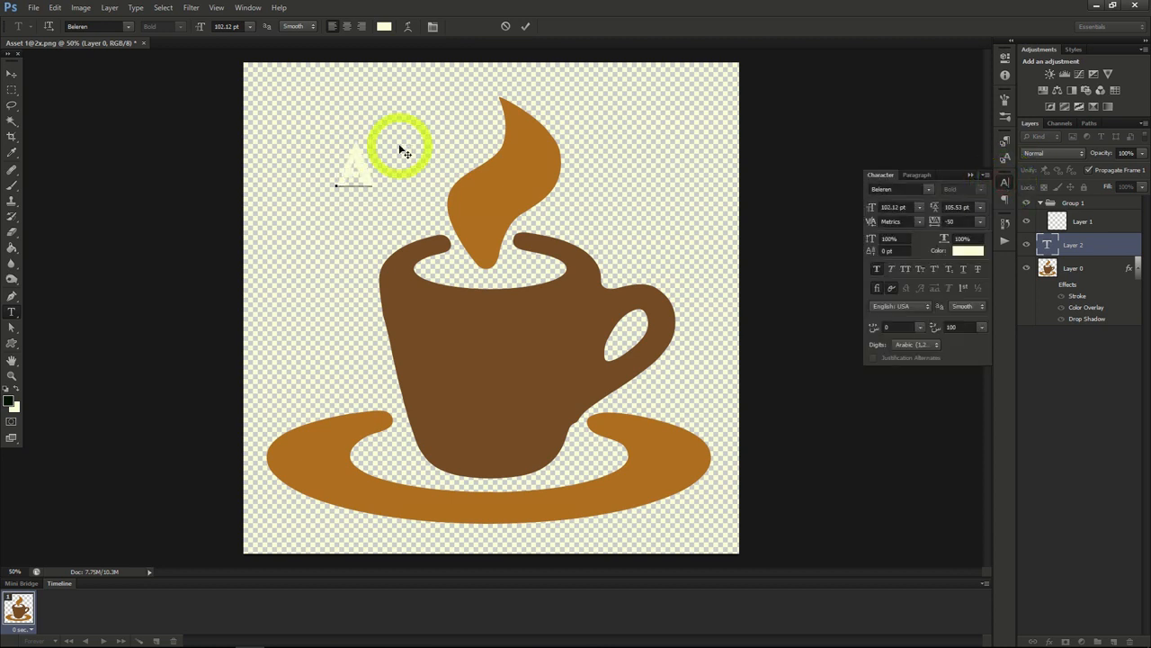
text(ything I want)
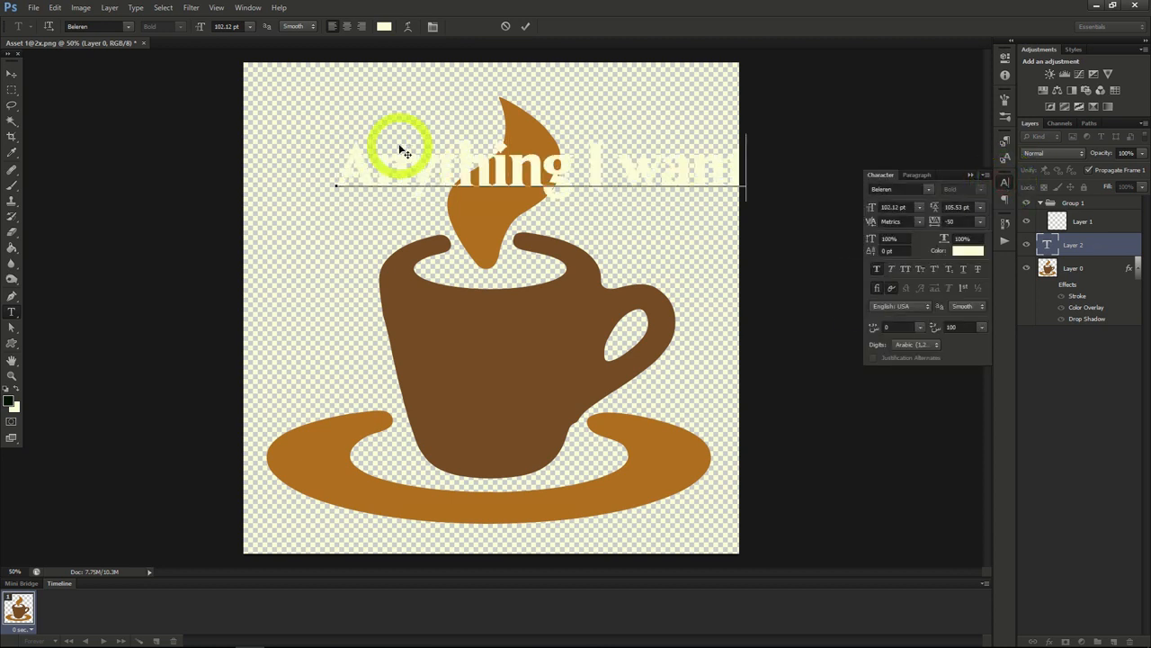
Step: Turn off faux bold for the "Anything I want" text and apply faux italic, underline and all caps
click(878, 269)
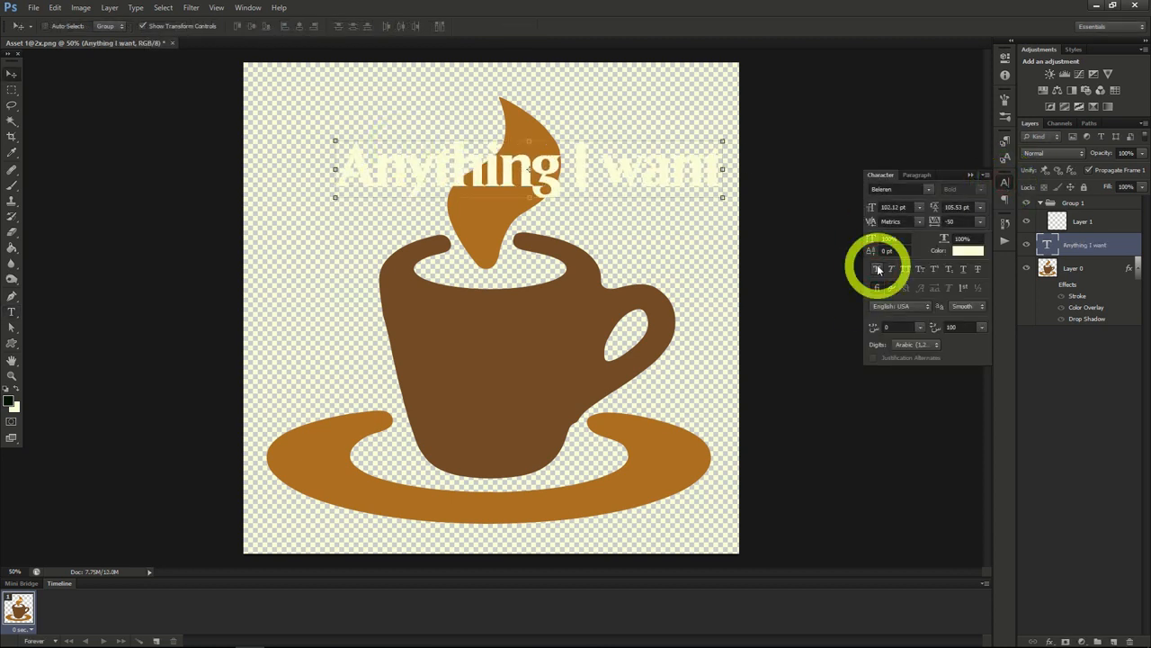
click(891, 269)
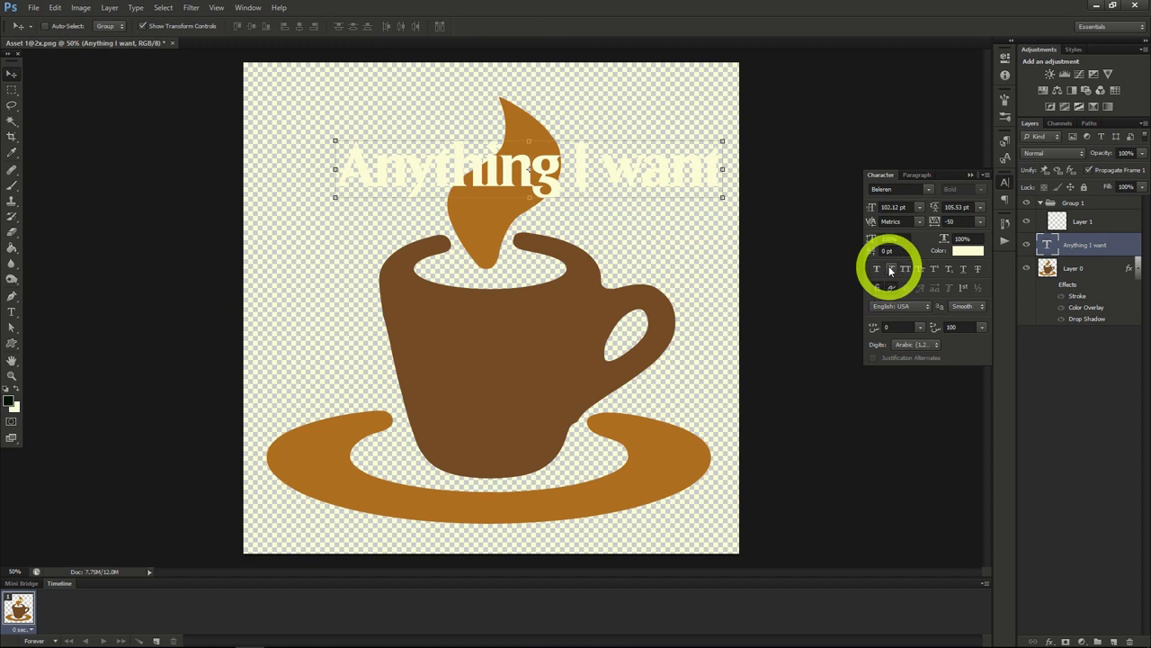
click(890, 269)
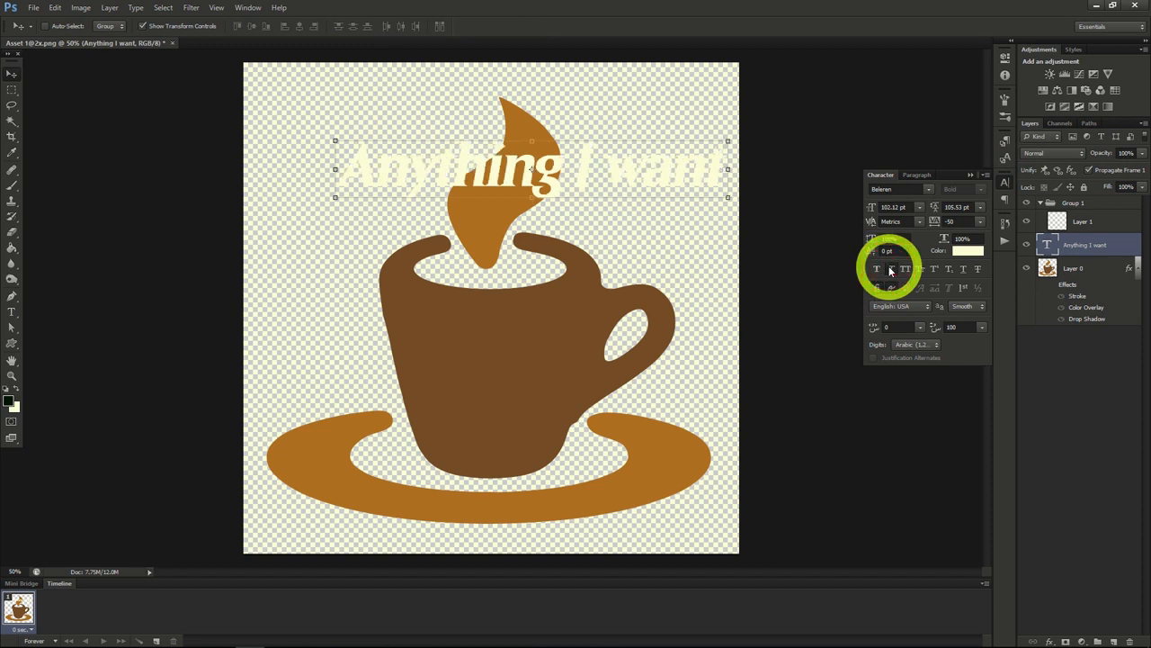
click(961, 269)
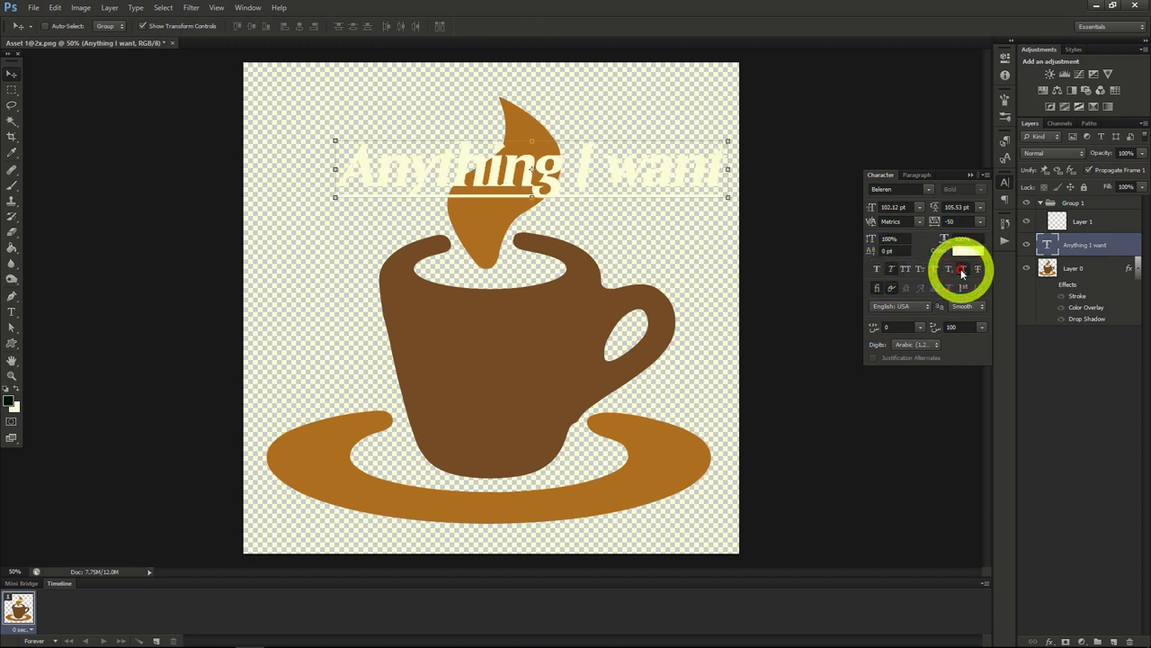
click(908, 272)
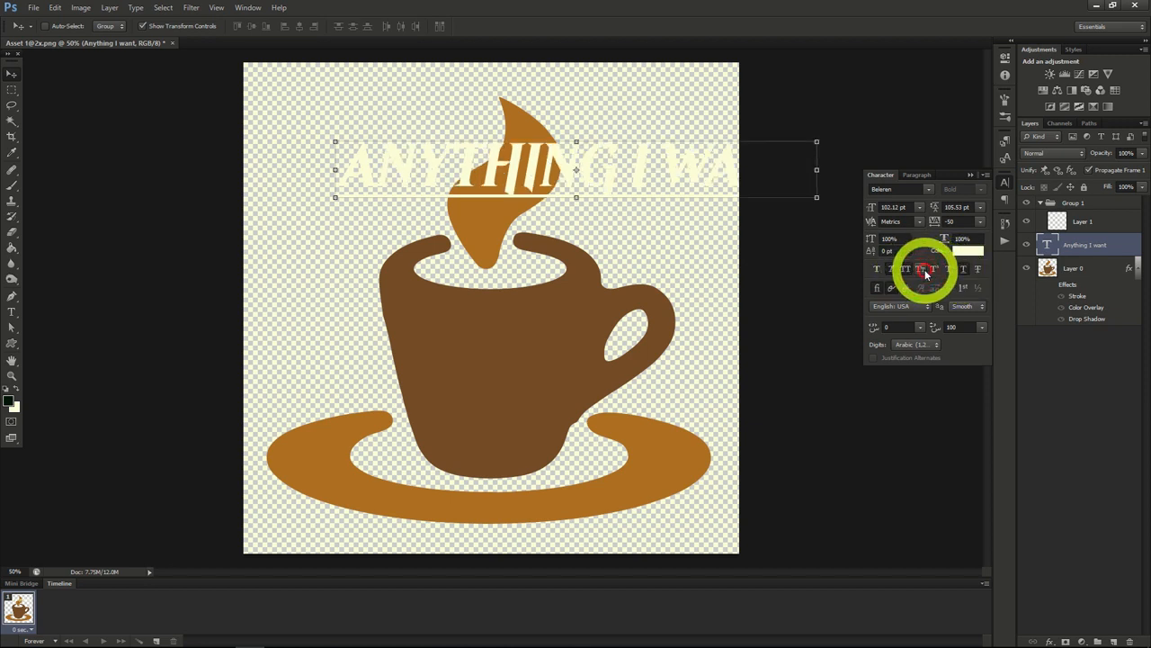
Step: Toggle small caps on and off for the "Anything I want" text and recolour it teal (#078787)
click(920, 272)
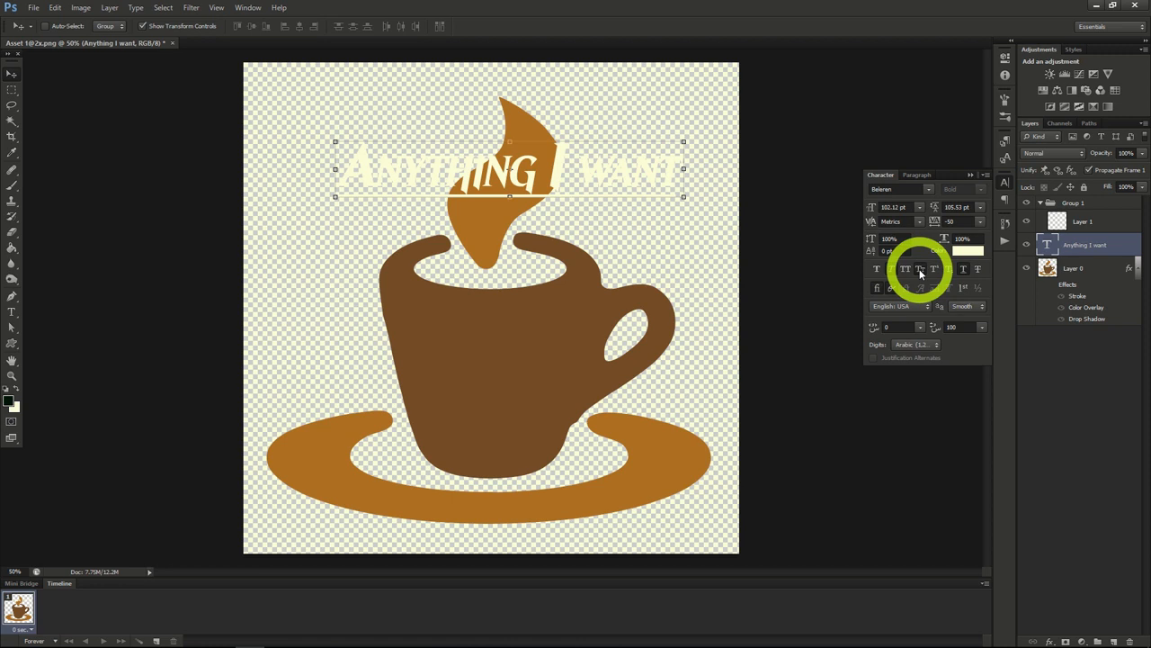
click(920, 272)
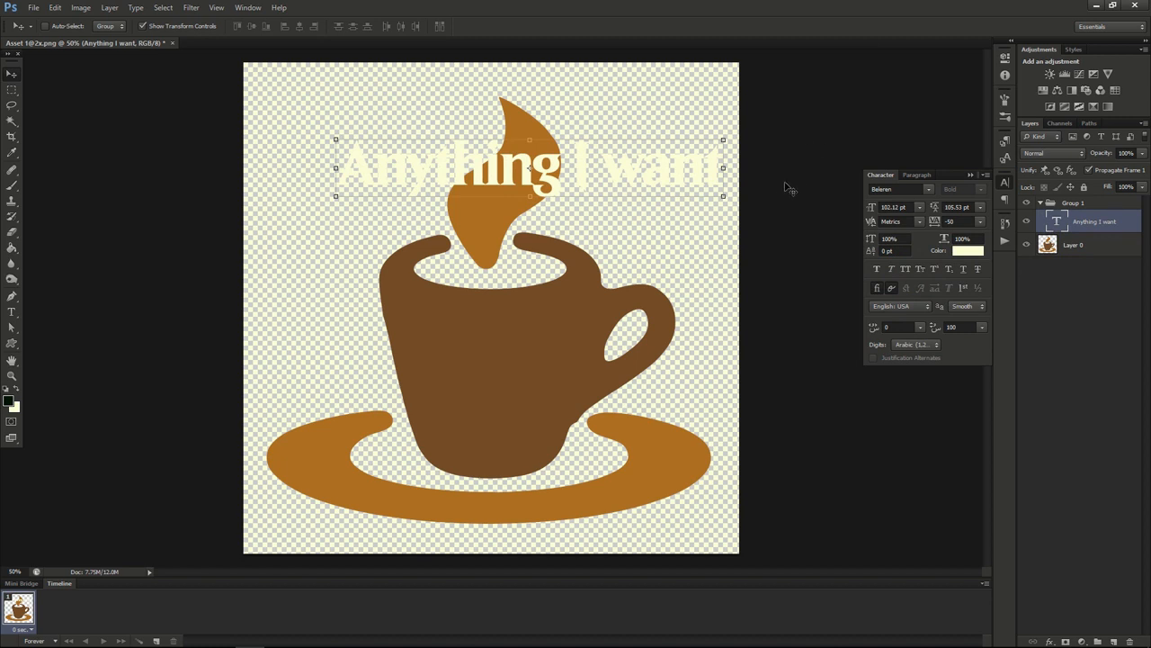
click(968, 253)
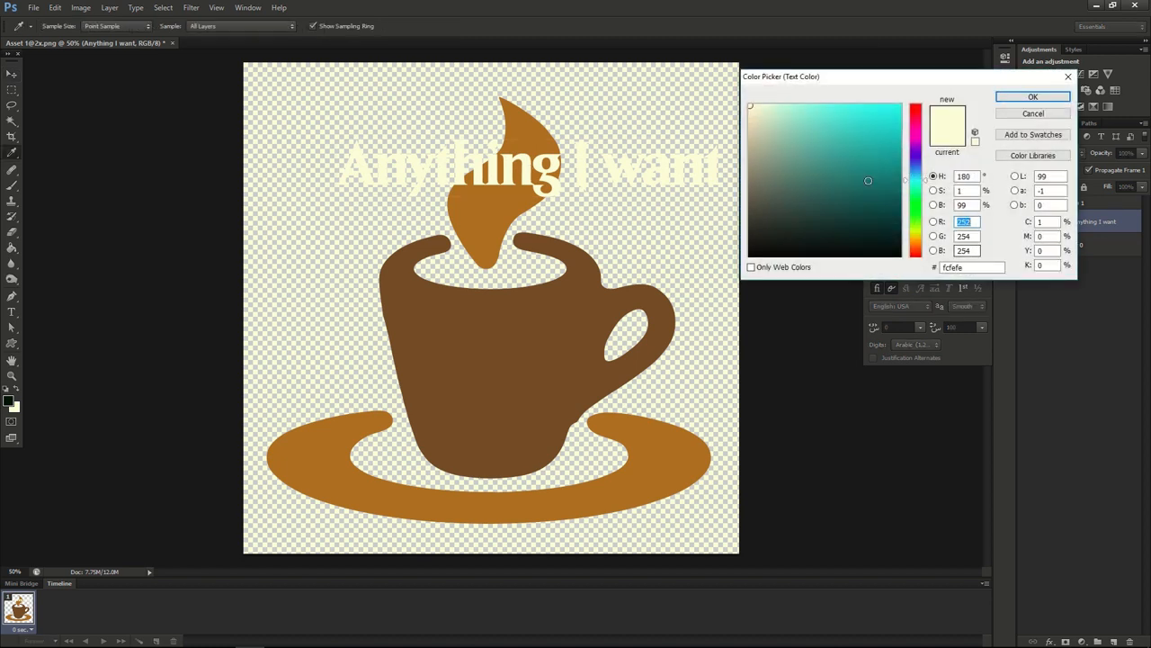
click(893, 177)
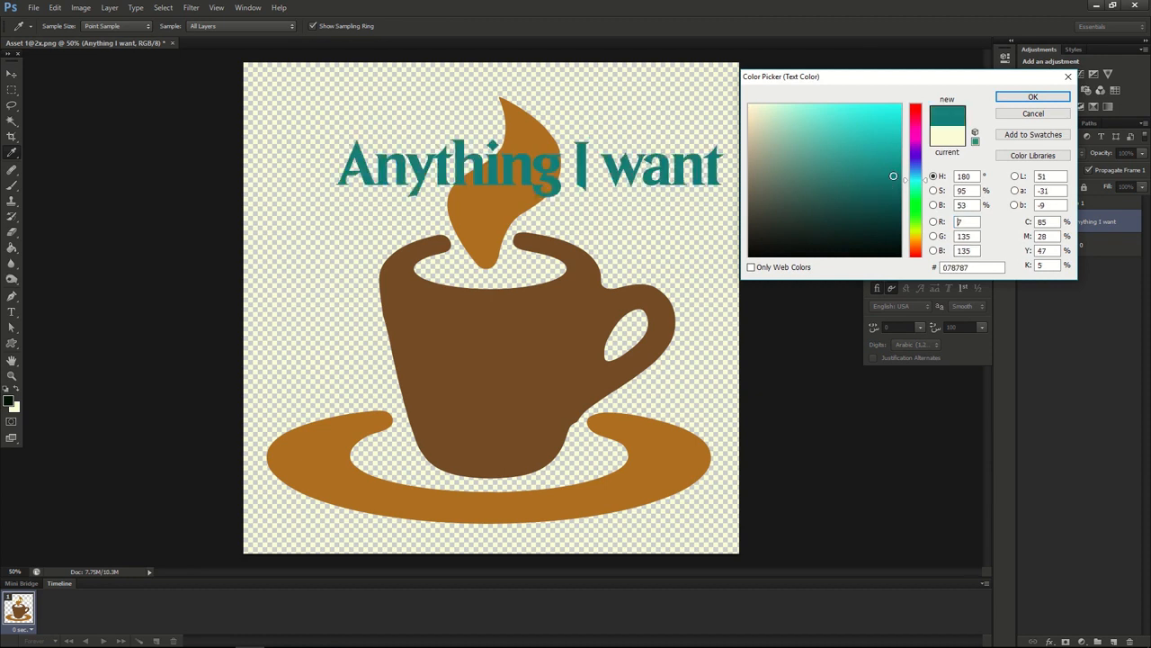
click(1015, 97)
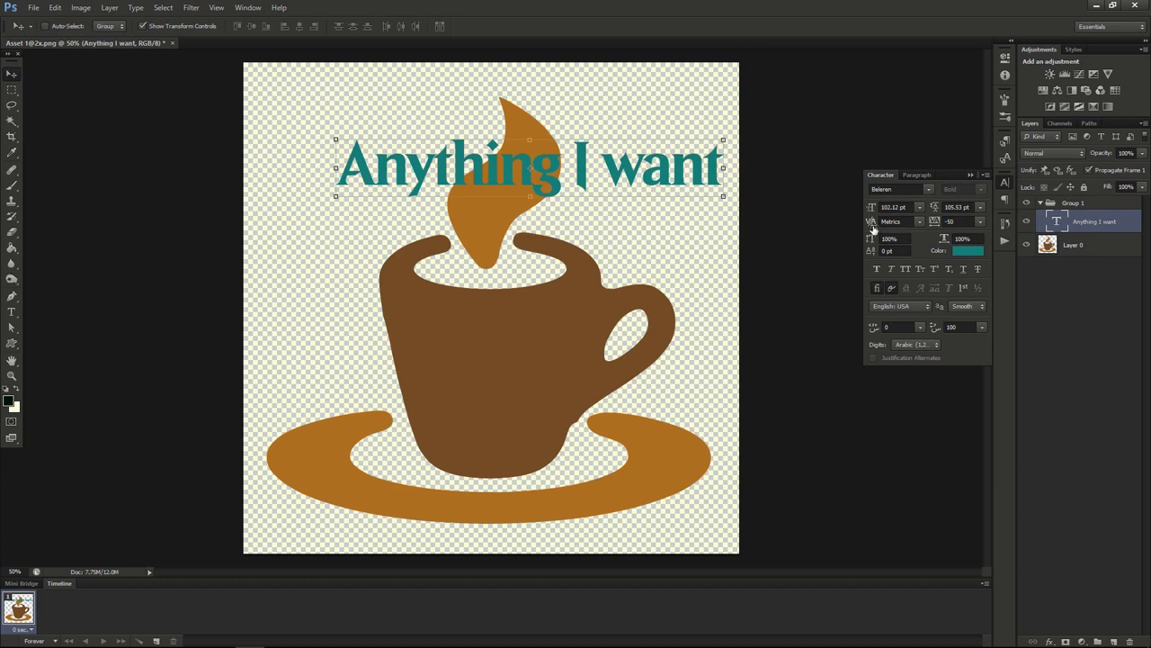
Step: Load the outline of the "Anything I want" lettering as a selection and align the paragraph right, centred and finally left
ctrl+click(1058, 225)
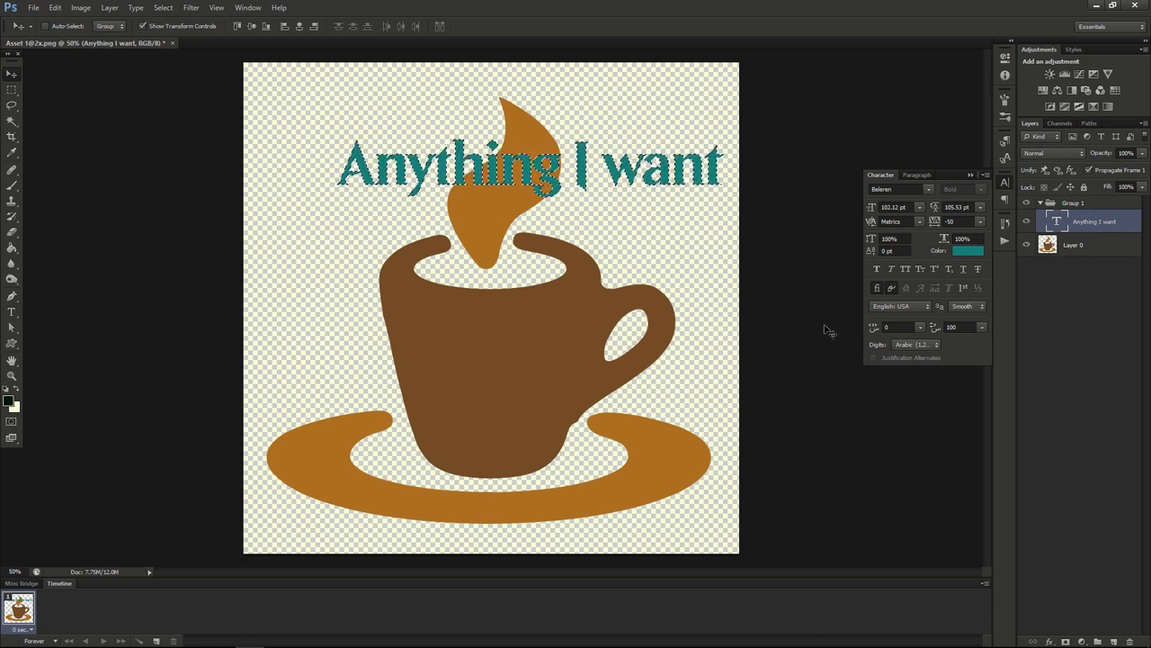
click(918, 175)
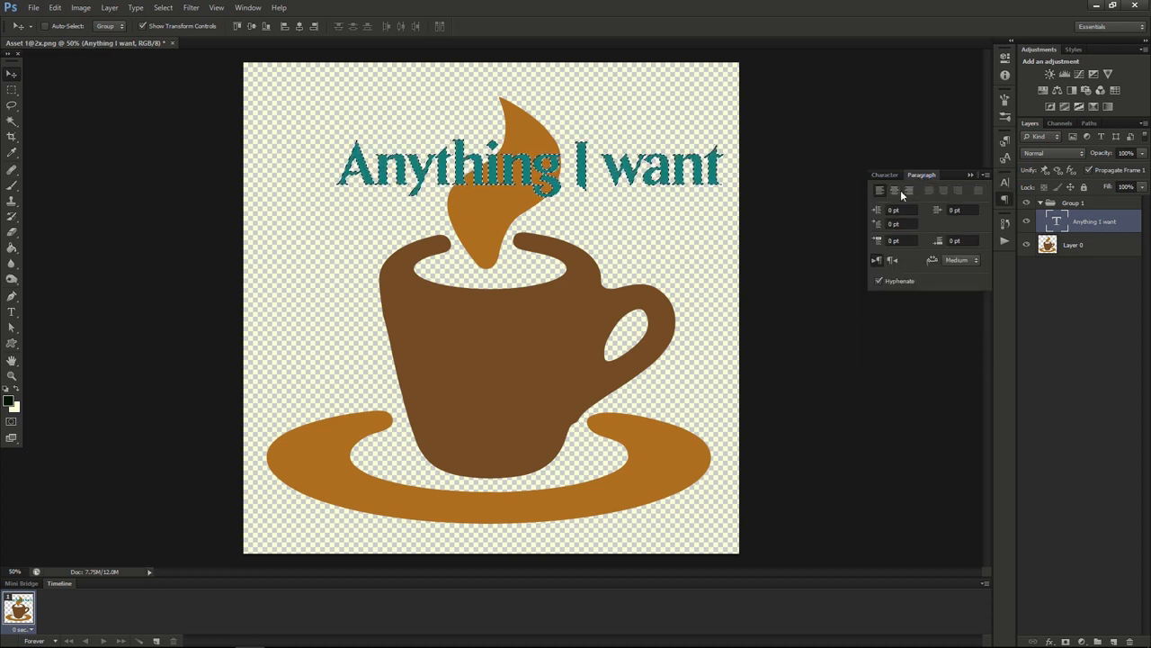
click(909, 193)
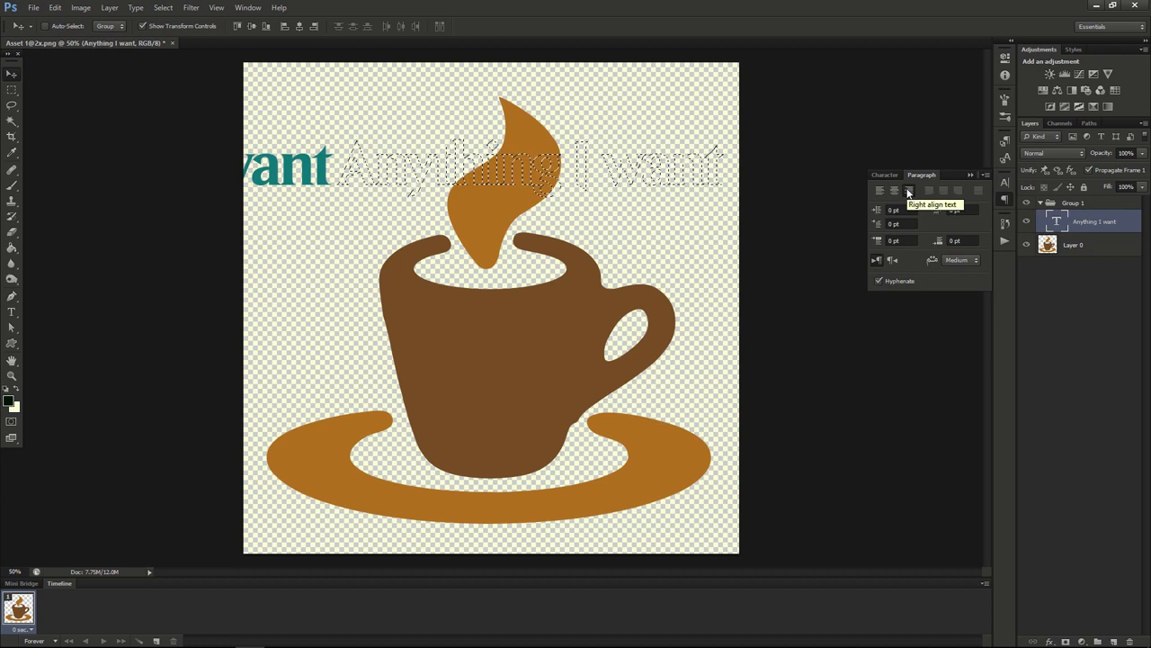
click(894, 190)
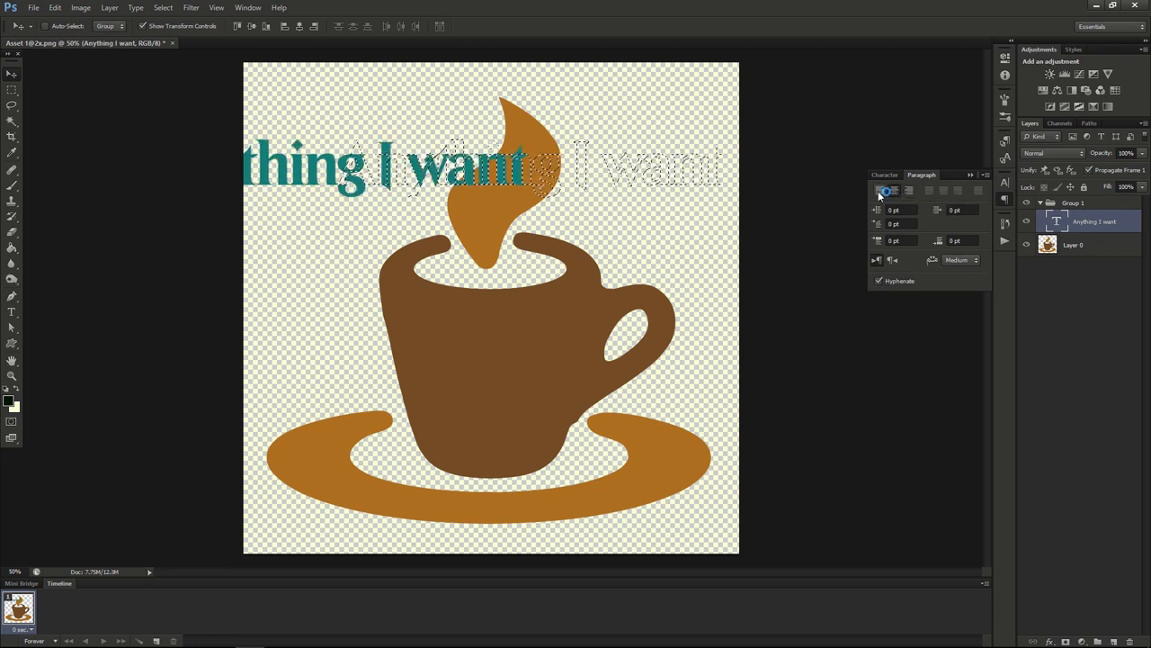
click(881, 190)
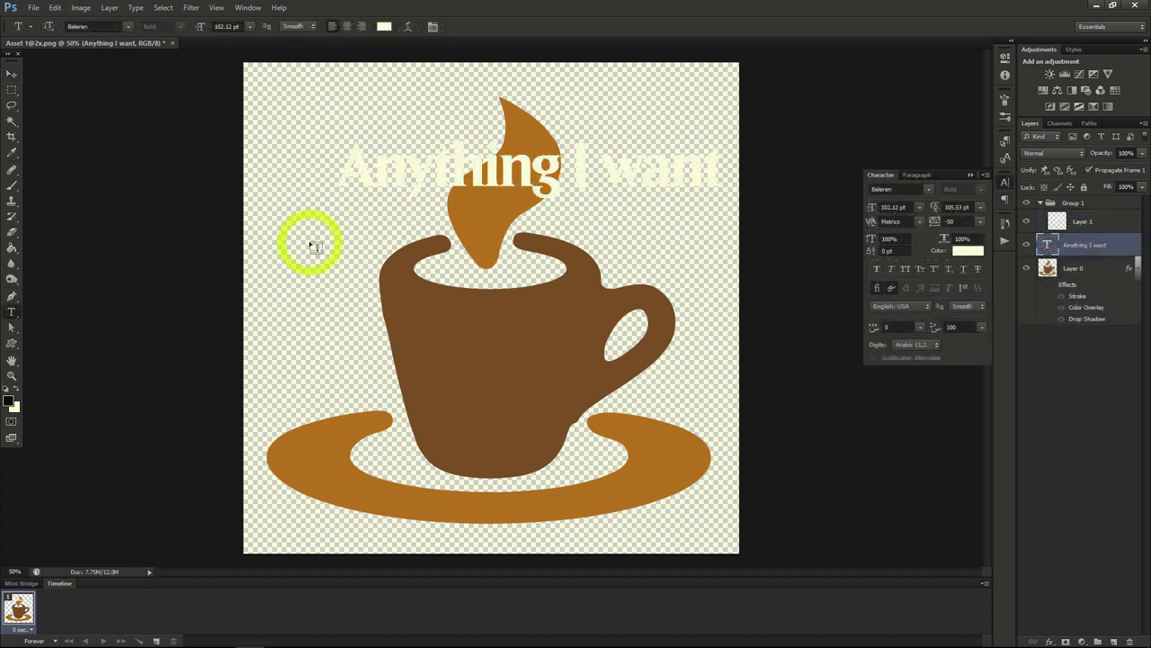
Step: Create a paragraph text box over the cup containing "exclusively into text" in 102.12 pt cream Beleren
drag(302, 230, 621, 413)
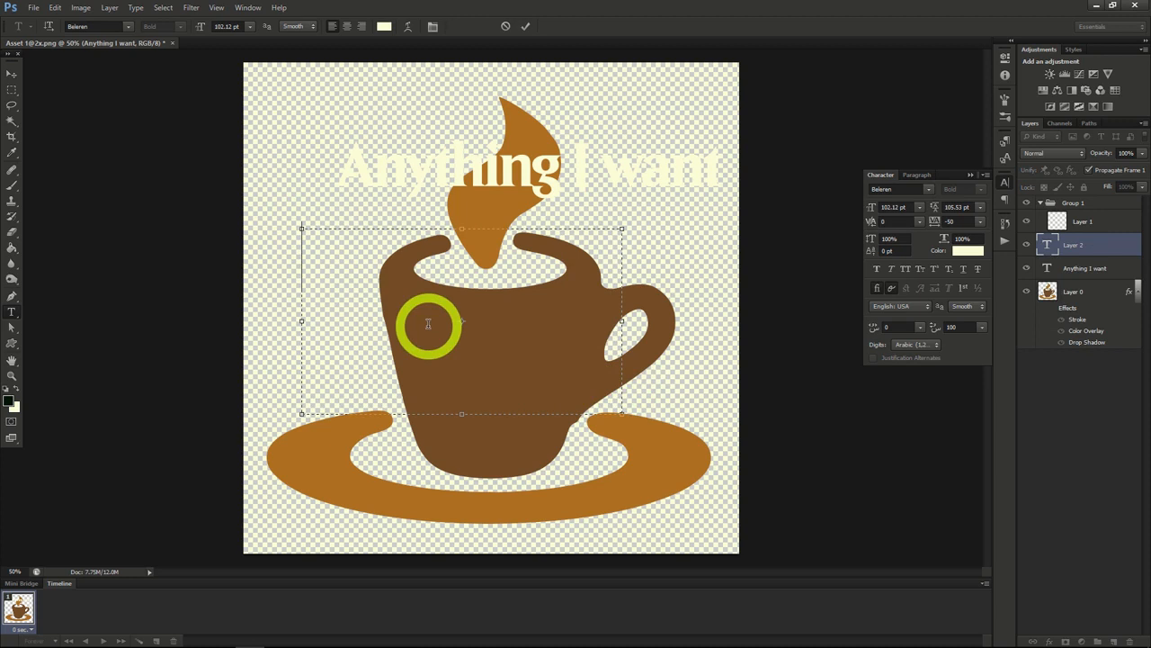
text(exclu)
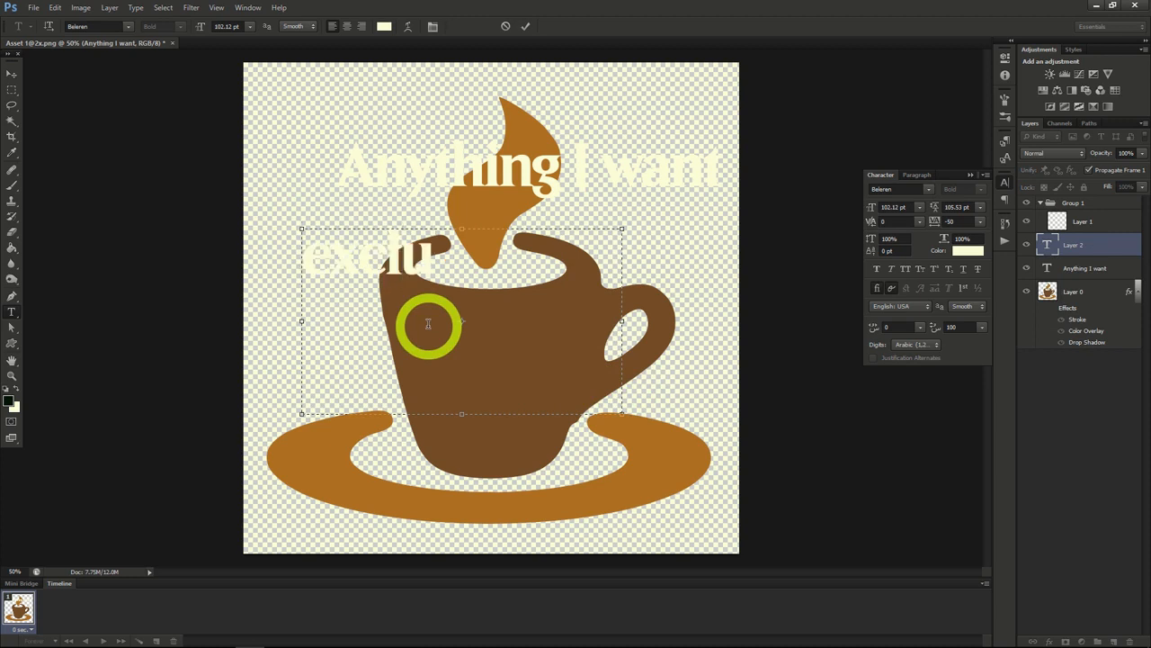
text(sively into text)
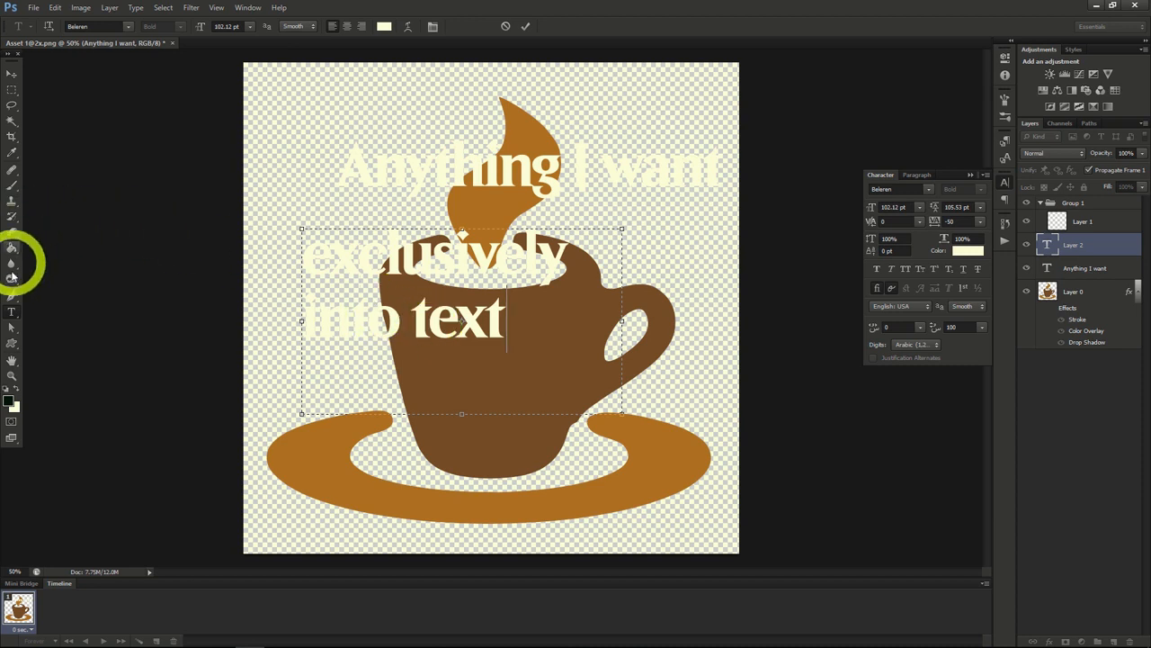
click(13, 74)
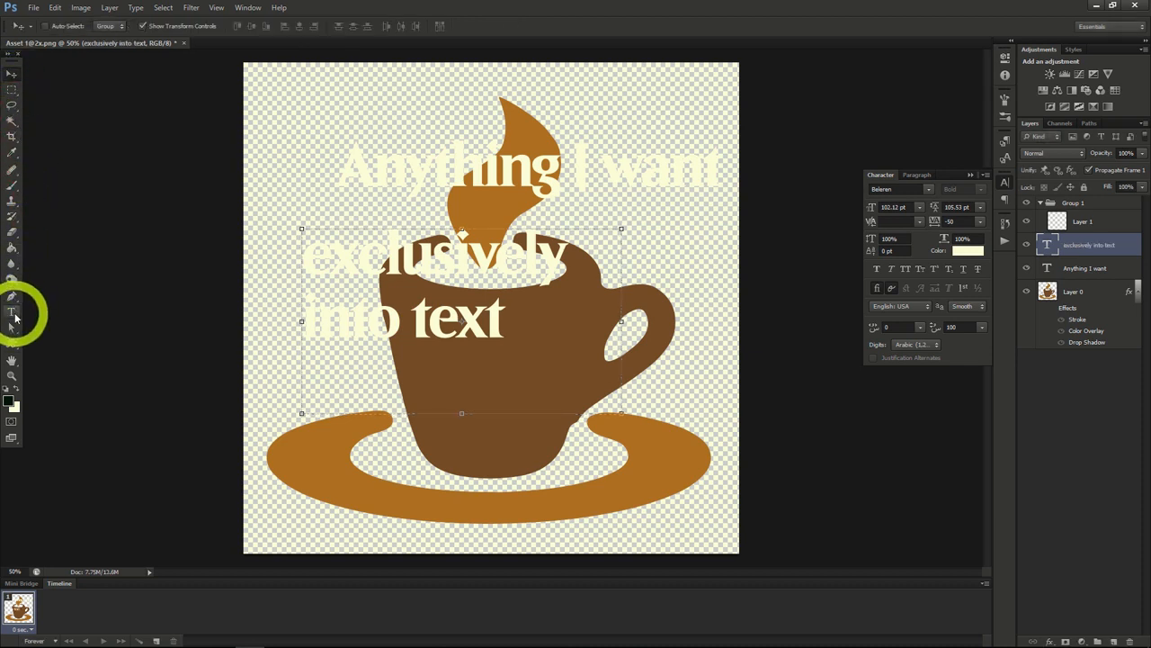
Step: Add the words "vertical text" with the Vertical Type tool, running down across the cup's handle and saucer
click(13, 312)
click(58, 323)
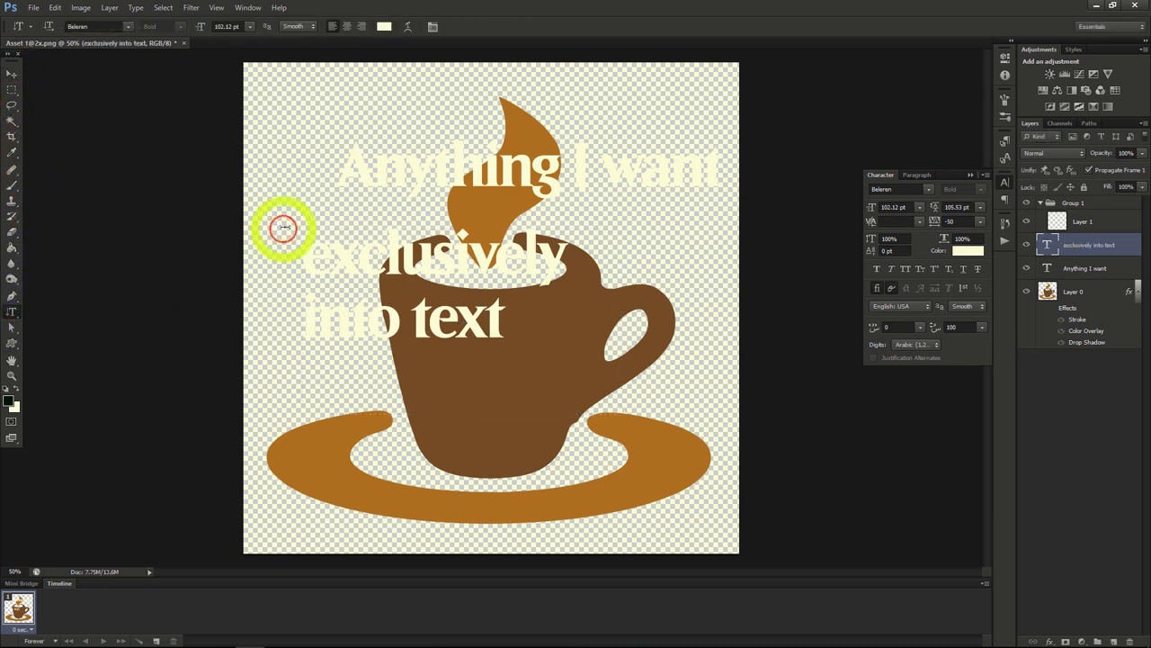
click(618, 258)
text(vertical tex)
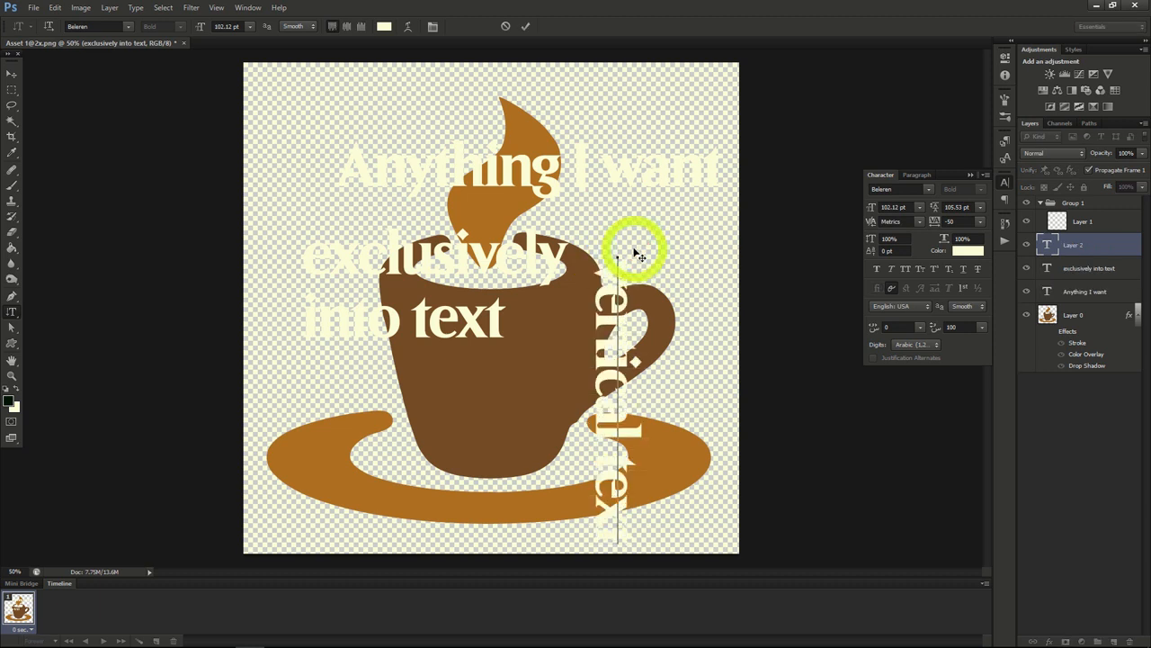
click(11, 74)
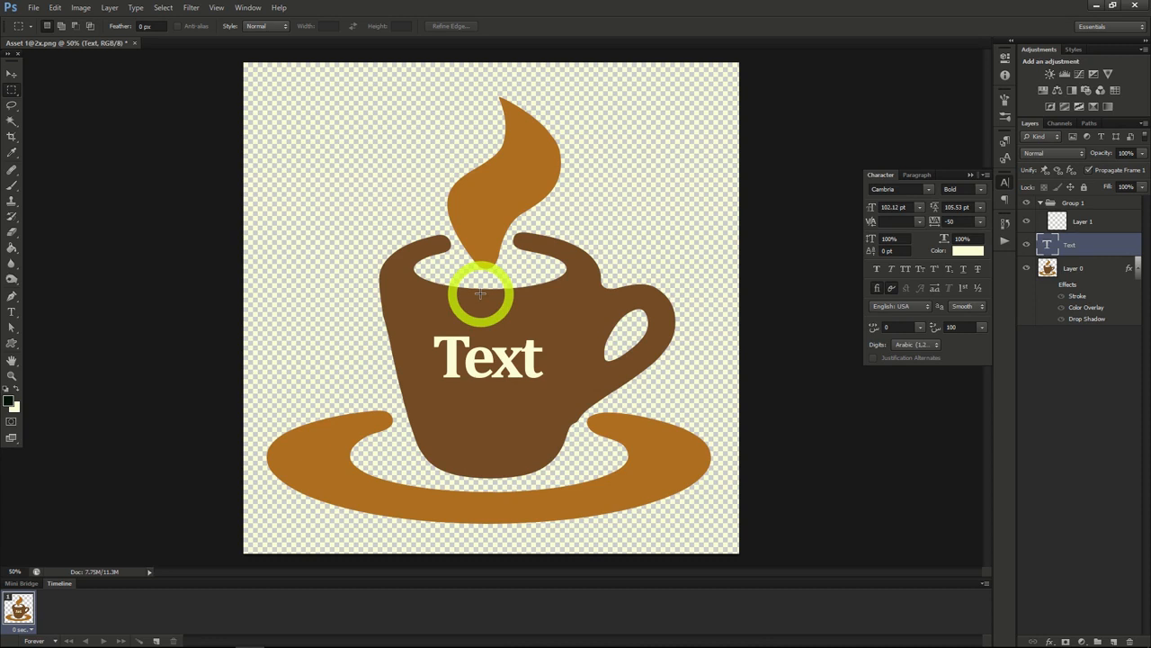
Step: Apply an outer glow to the "Text" layer with 42% opacity, 10% spread and an enlarged size
right_click(1070, 246)
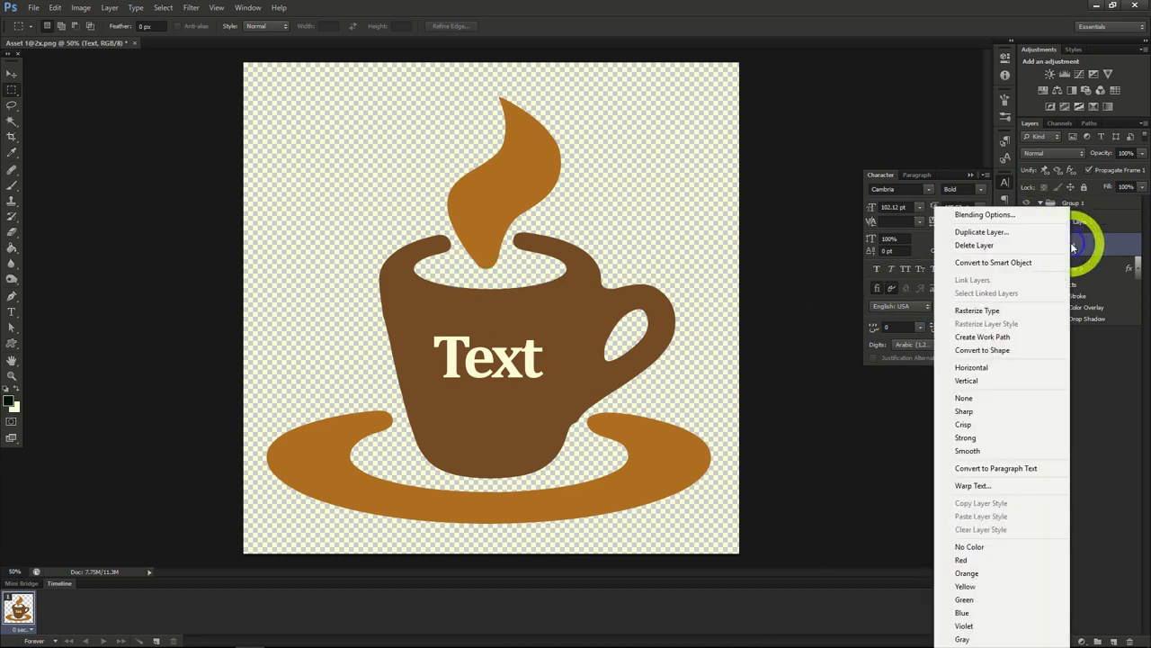
click(981, 216)
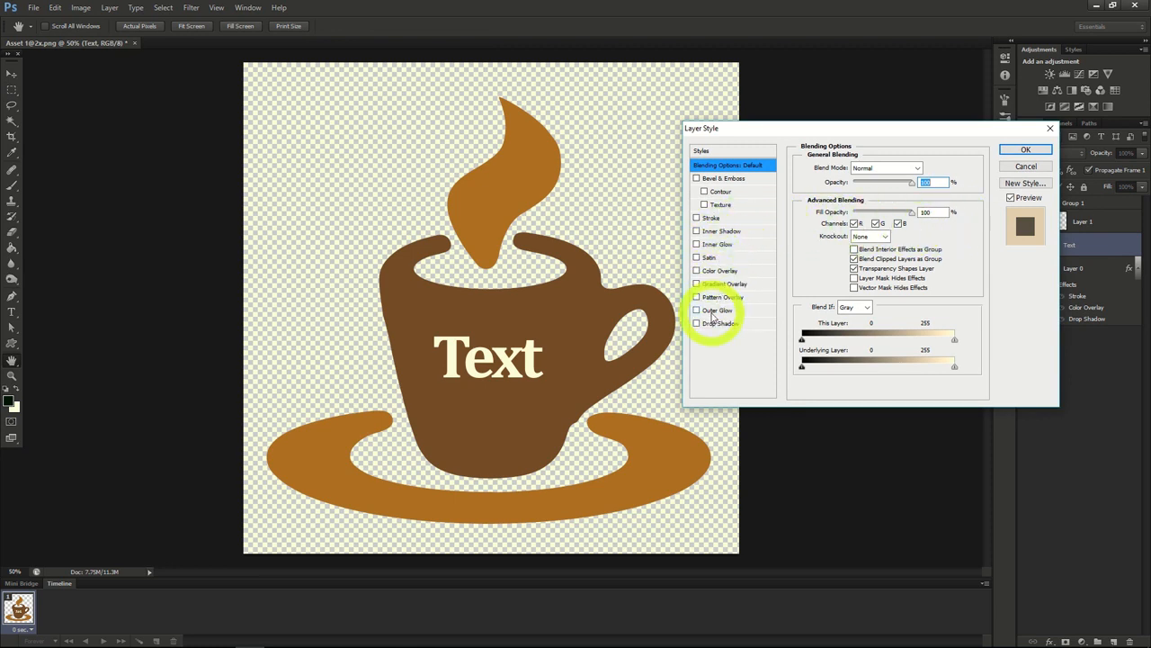
click(712, 313)
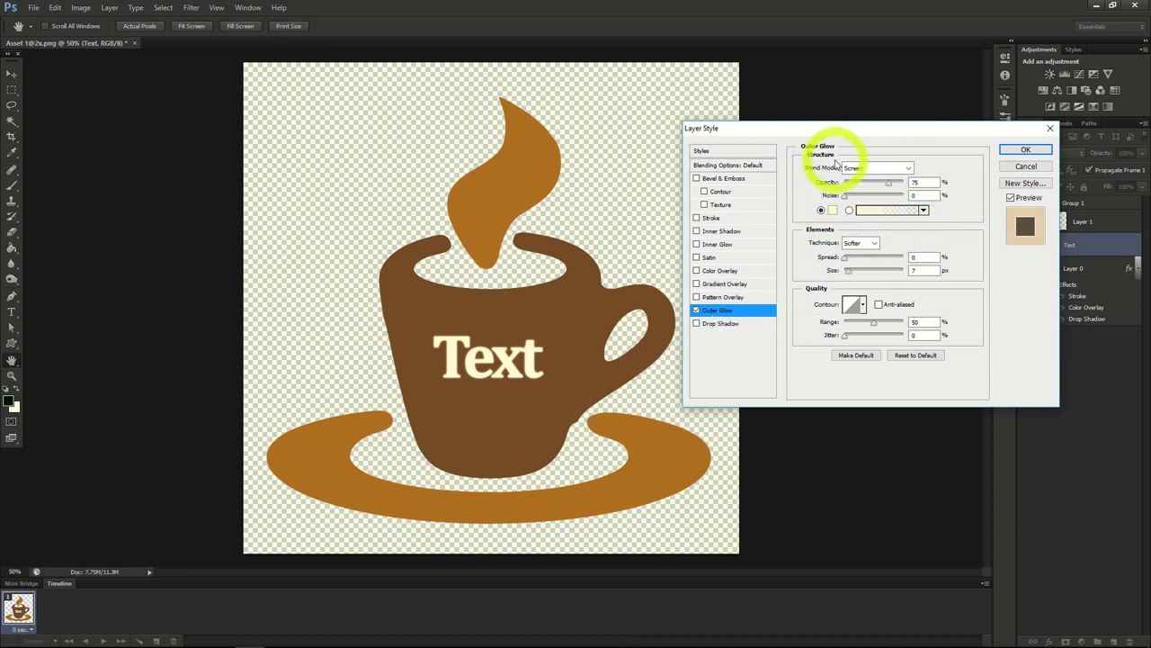
drag(888, 183, 870, 187)
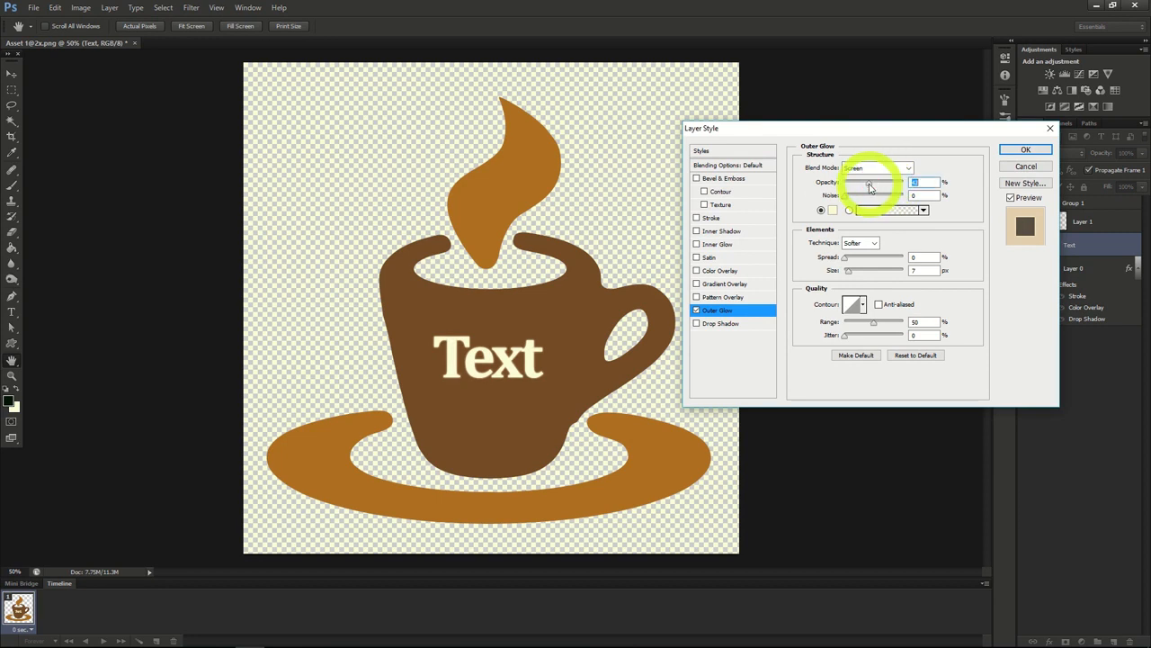
click(851, 261)
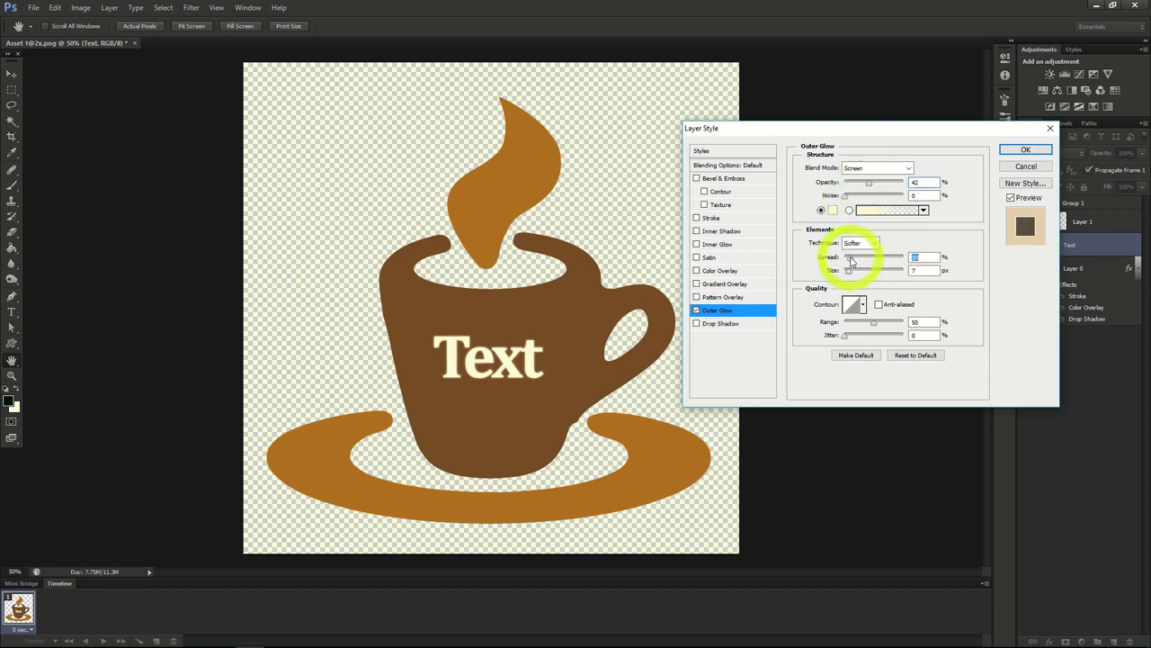
drag(848, 270, 855, 276)
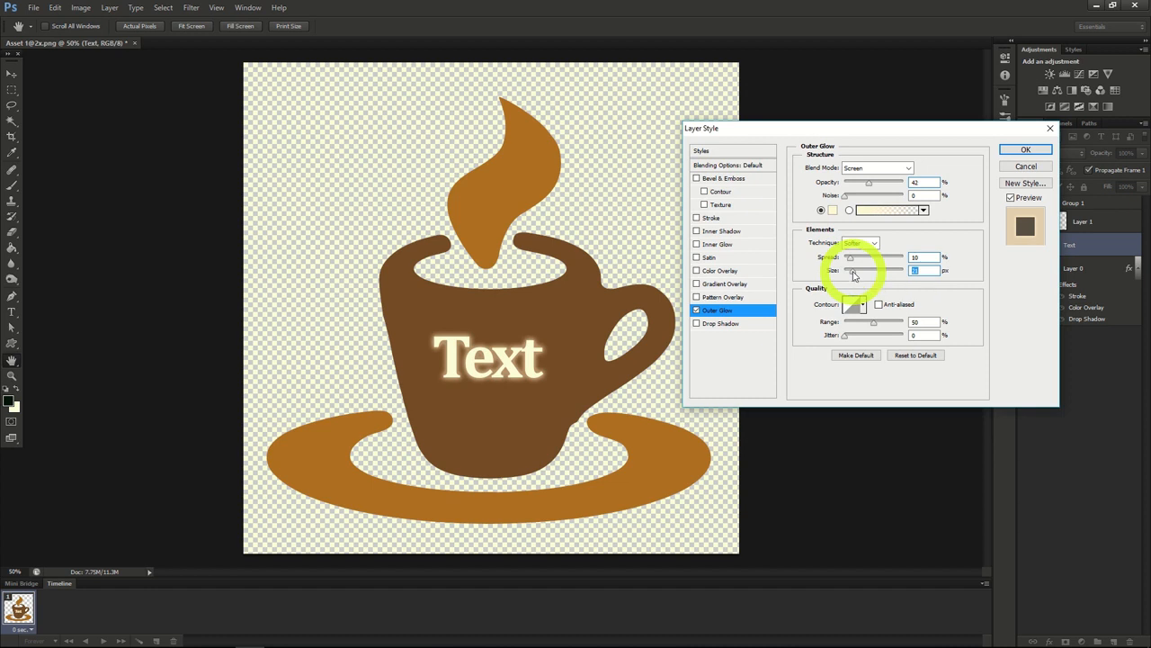
Step: Add an inner glow to the text with Normal blend mode, colour #0202f0 and 75% opacity, and reduce its size
click(722, 245)
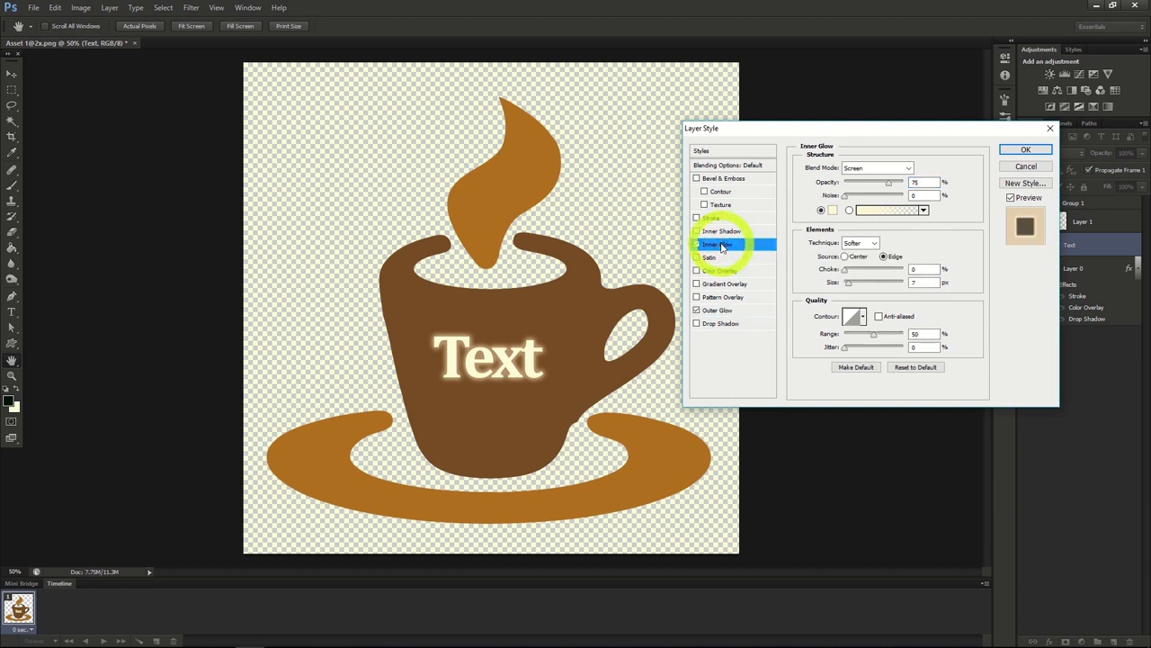
click(863, 169)
click(864, 179)
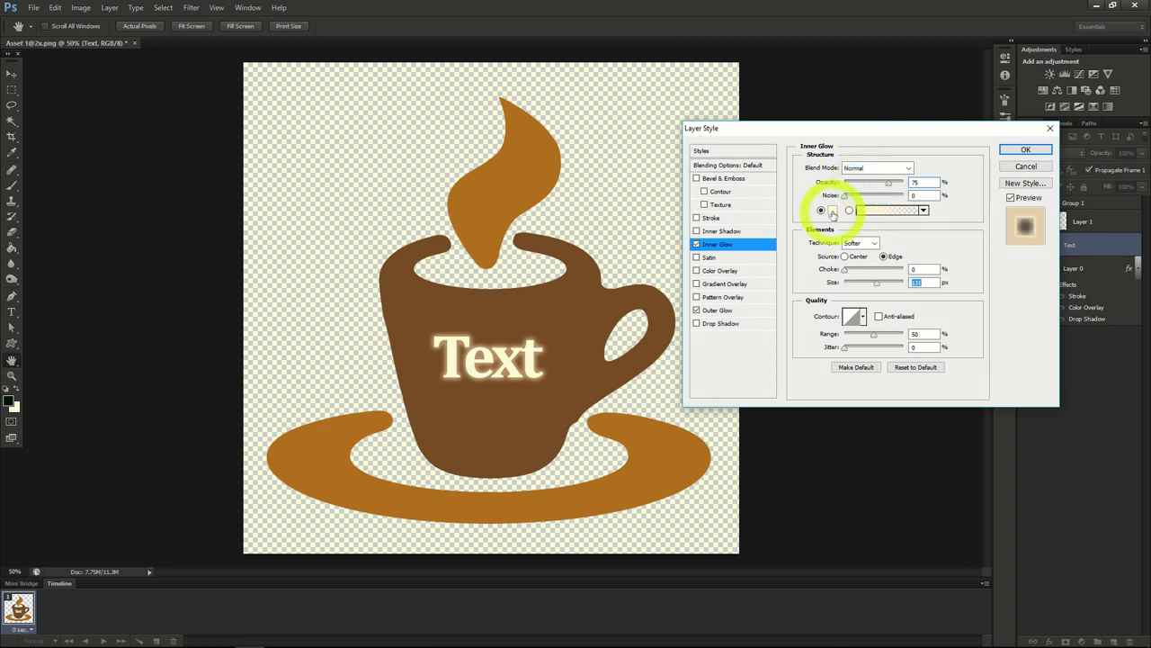
click(833, 214)
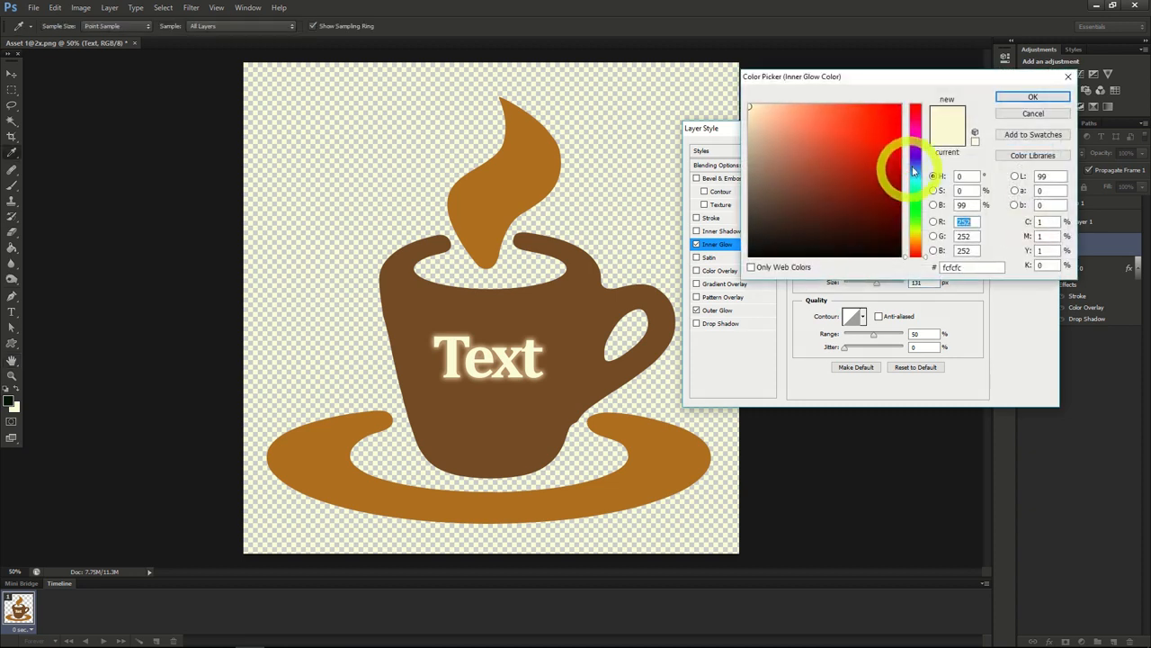
click(913, 152)
click(894, 108)
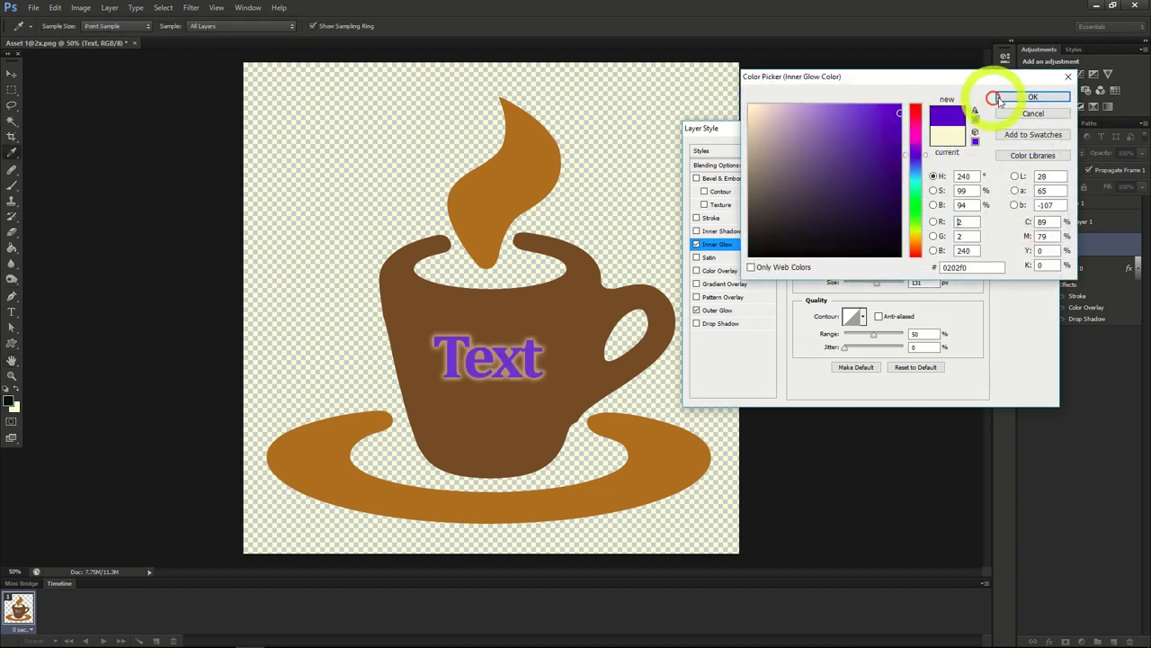
click(1025, 98)
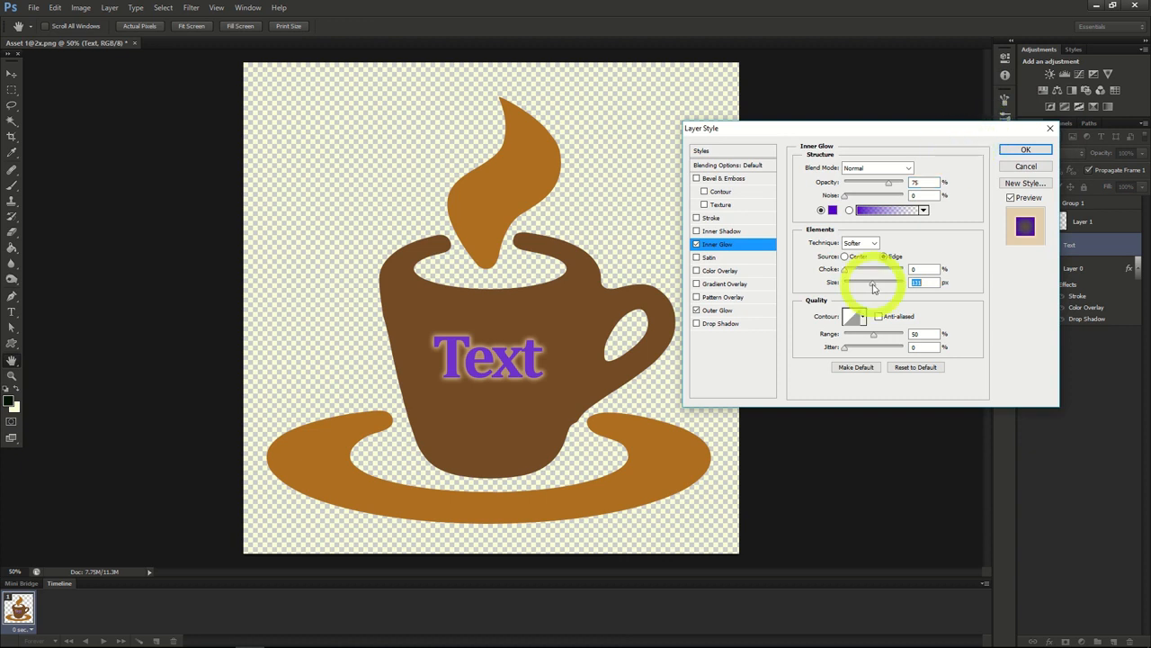
drag(873, 288, 858, 289)
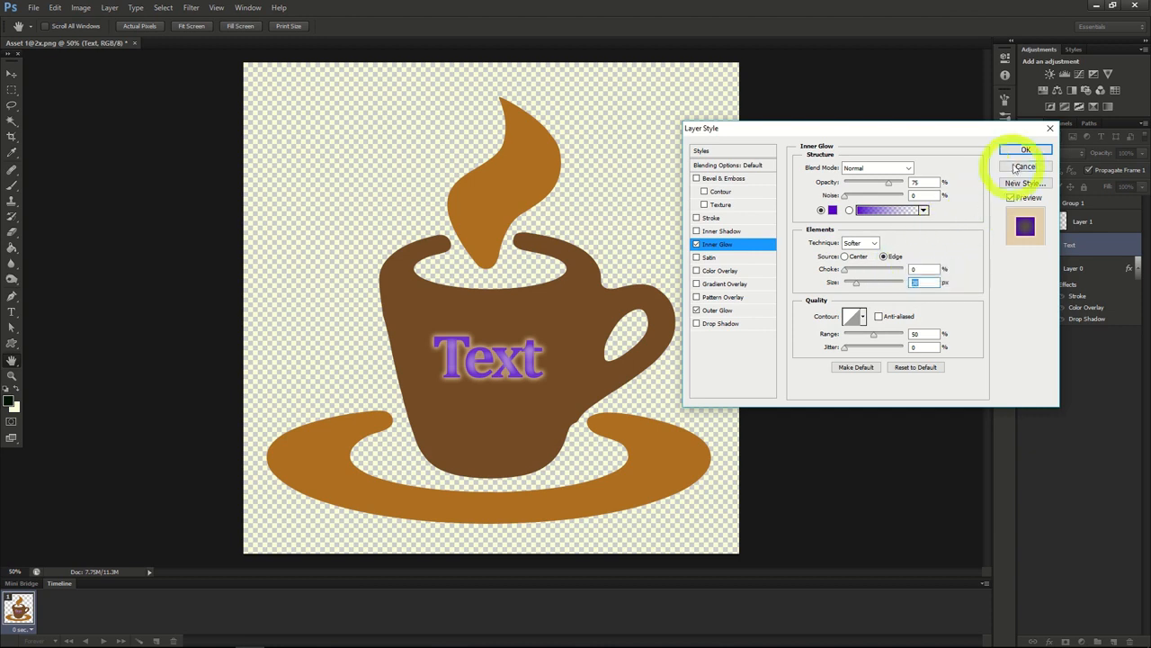
Step: Add a default drop shadow and a linear gradient overlay with reduced opacity to the text, and accept the layer style
click(707, 325)
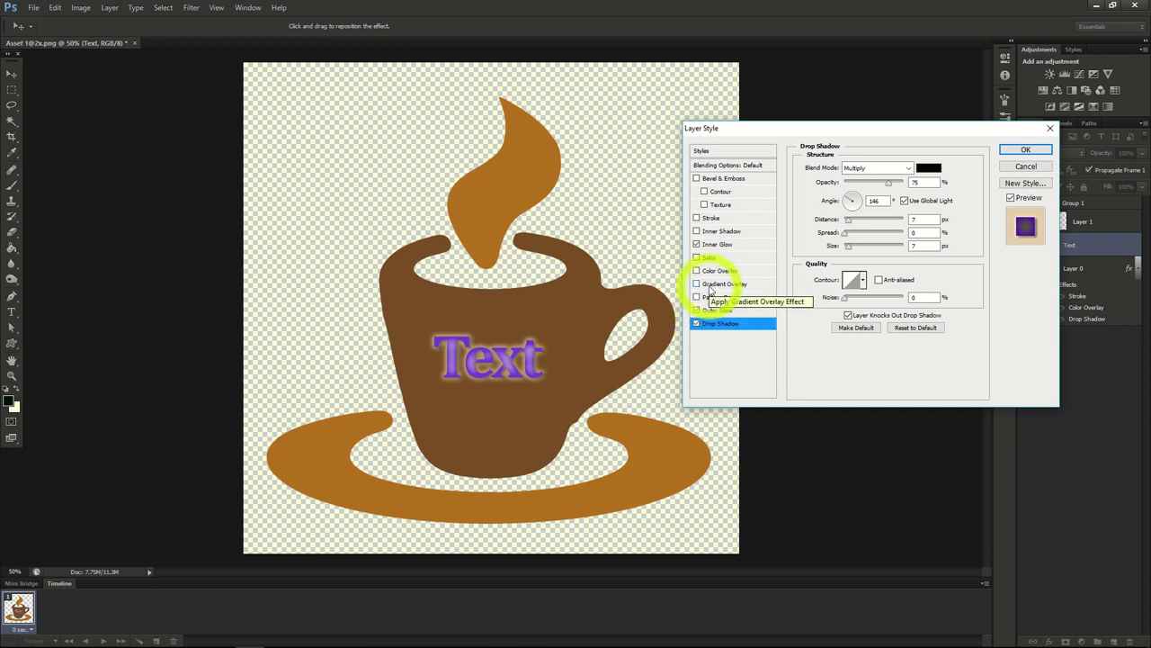
click(709, 286)
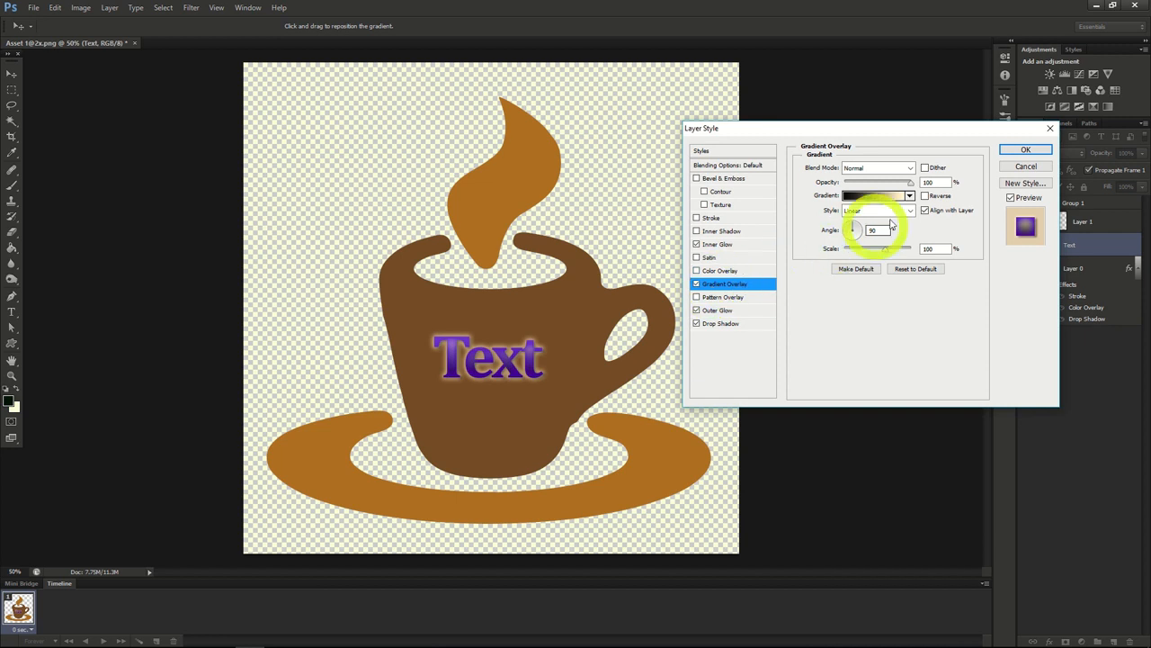
drag(907, 185, 887, 191)
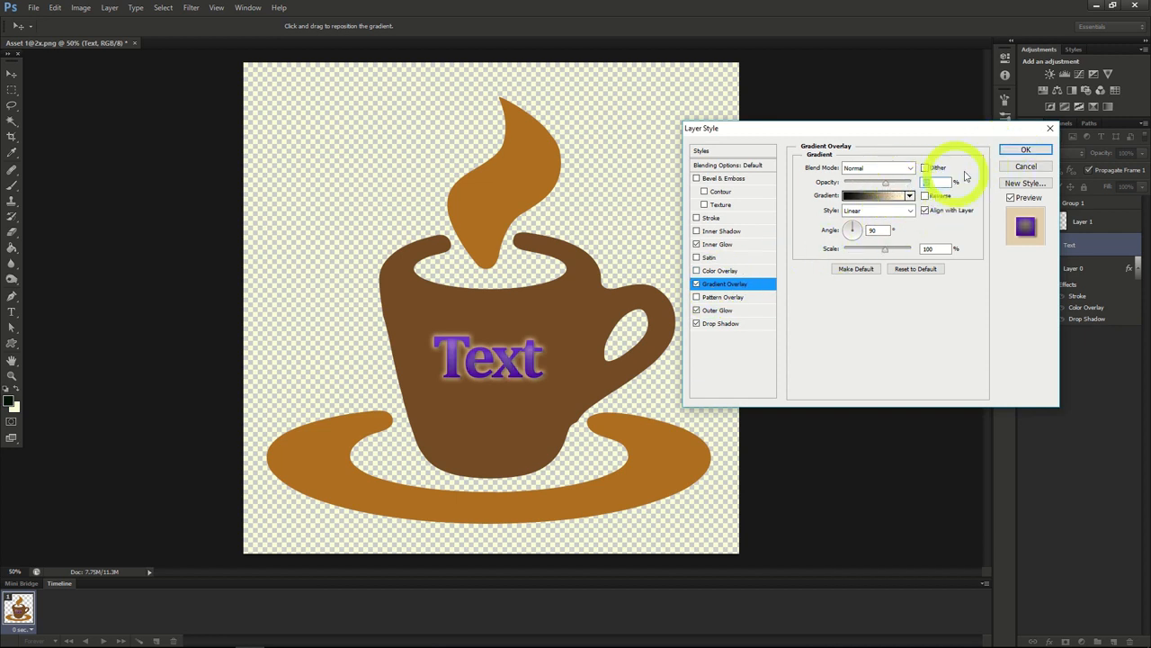
click(1022, 148)
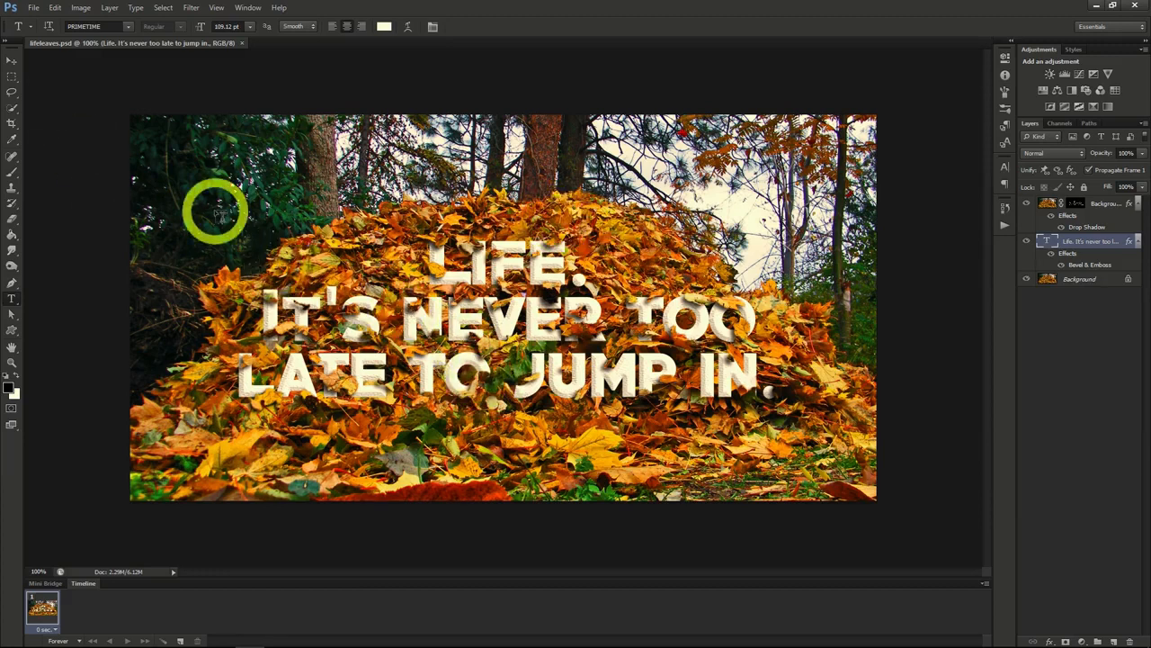
Step: Open the image lifeleaves.png alongside lifeleaves.psd
click(34, 8)
click(37, 31)
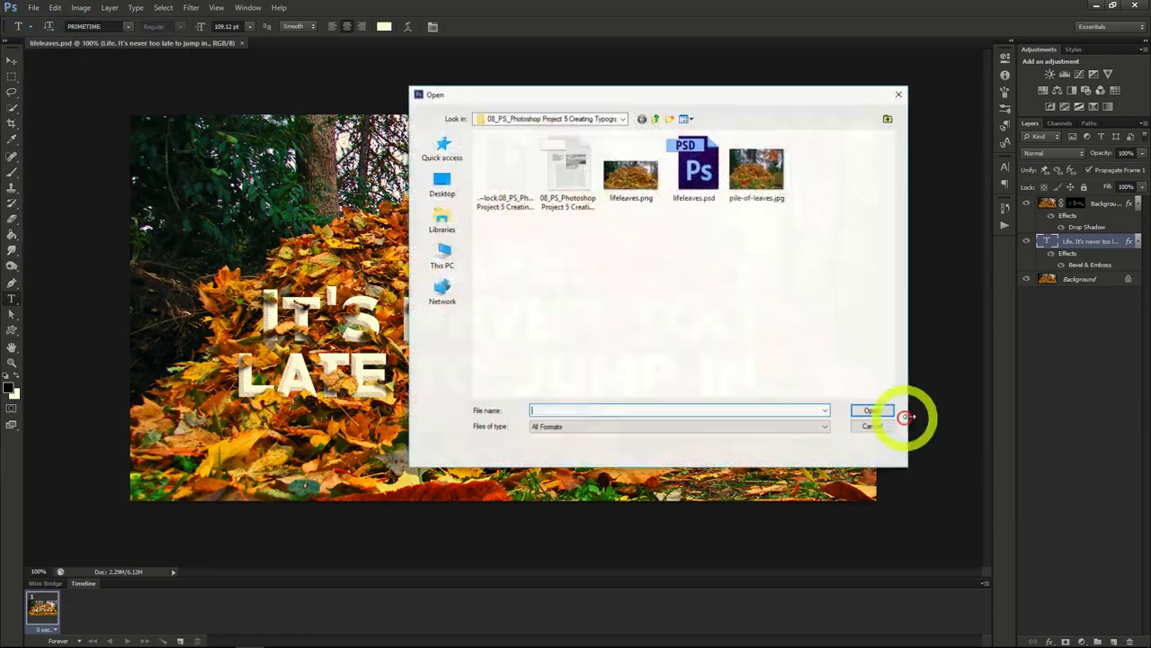
double_click(621, 175)
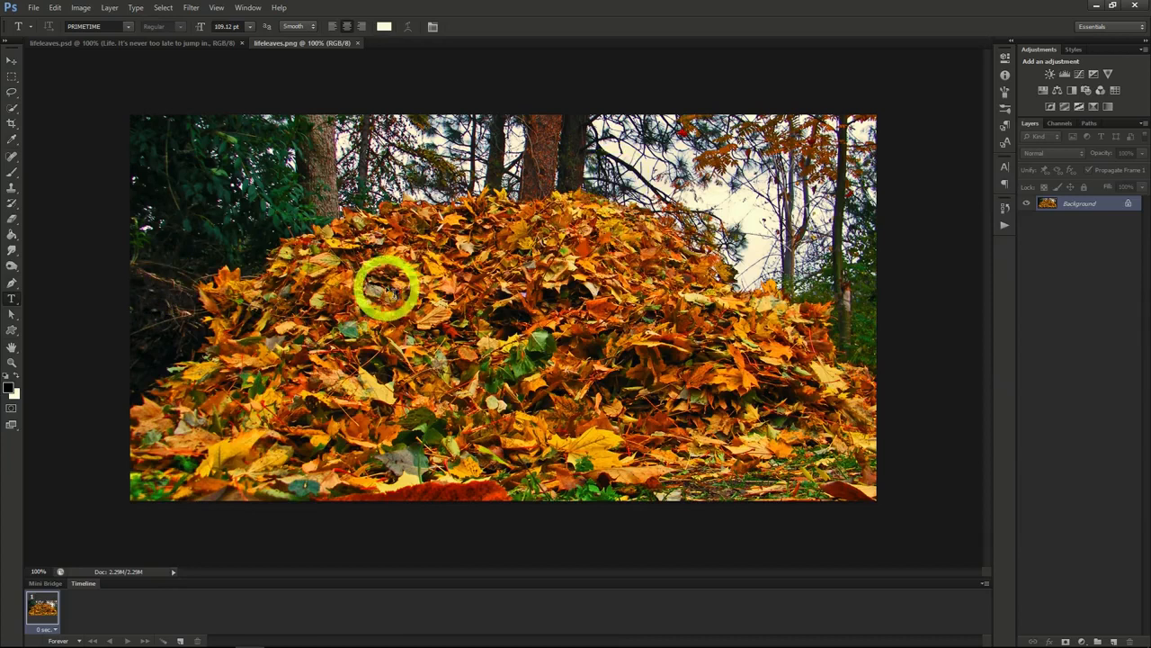
Step: Add centred text over the leaf pile reading "Life.", "It's never too late" and "to jump in." on three lines
click(549, 239)
text(LIFE)
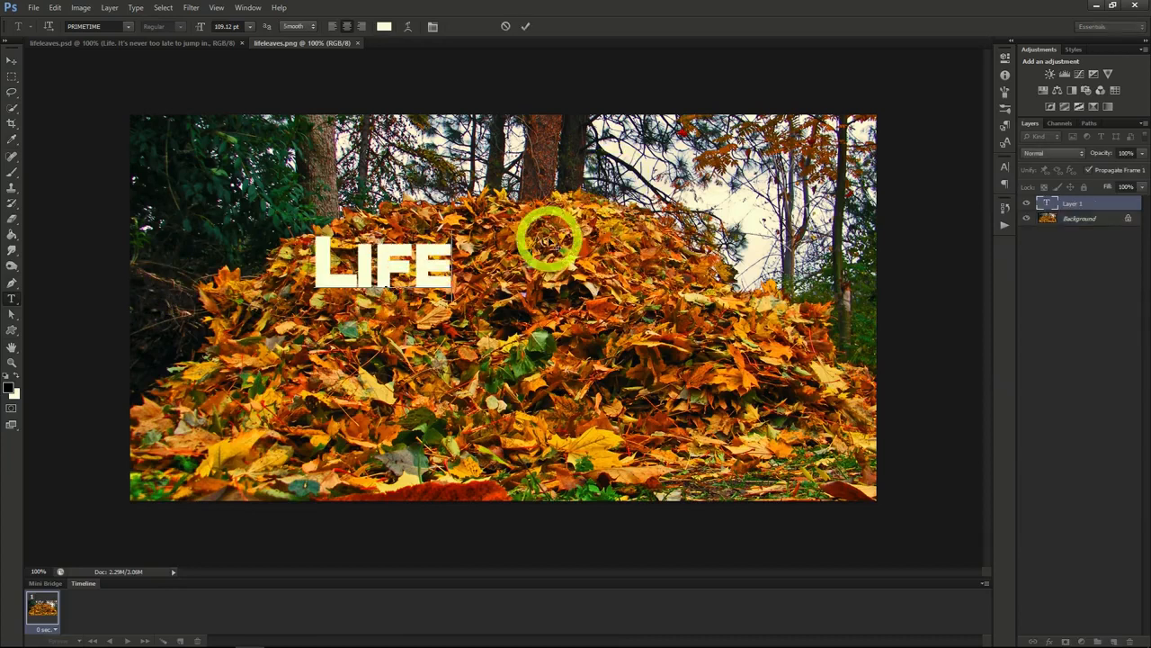
text(.)
key(Return)
text(It's never t)
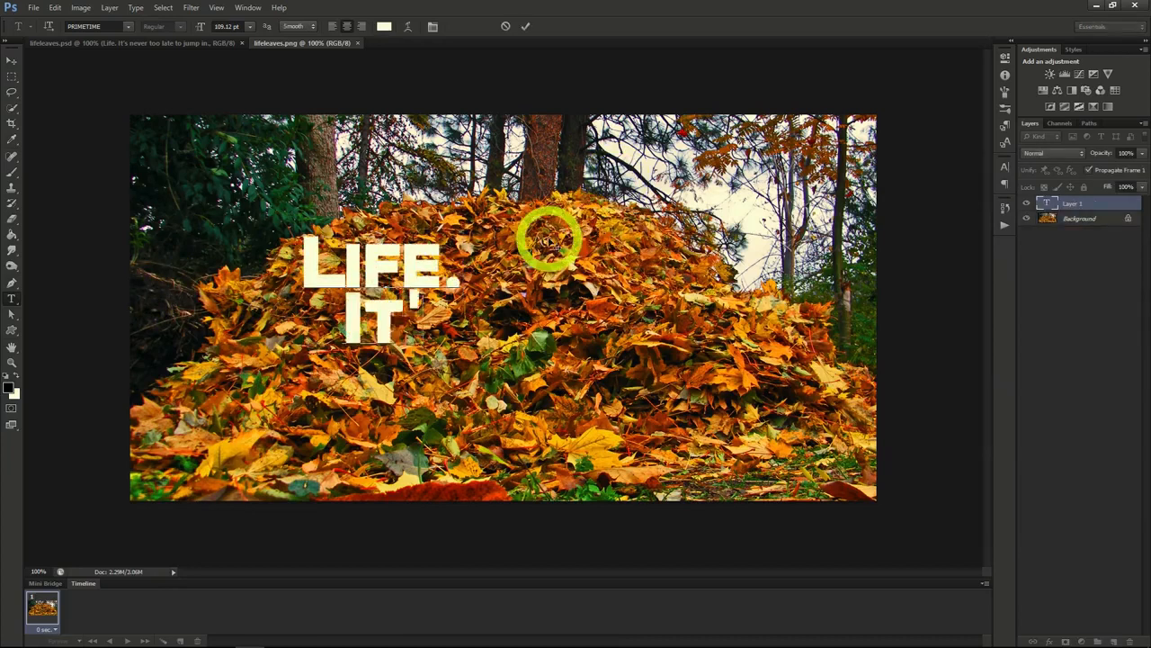
text(oo late)
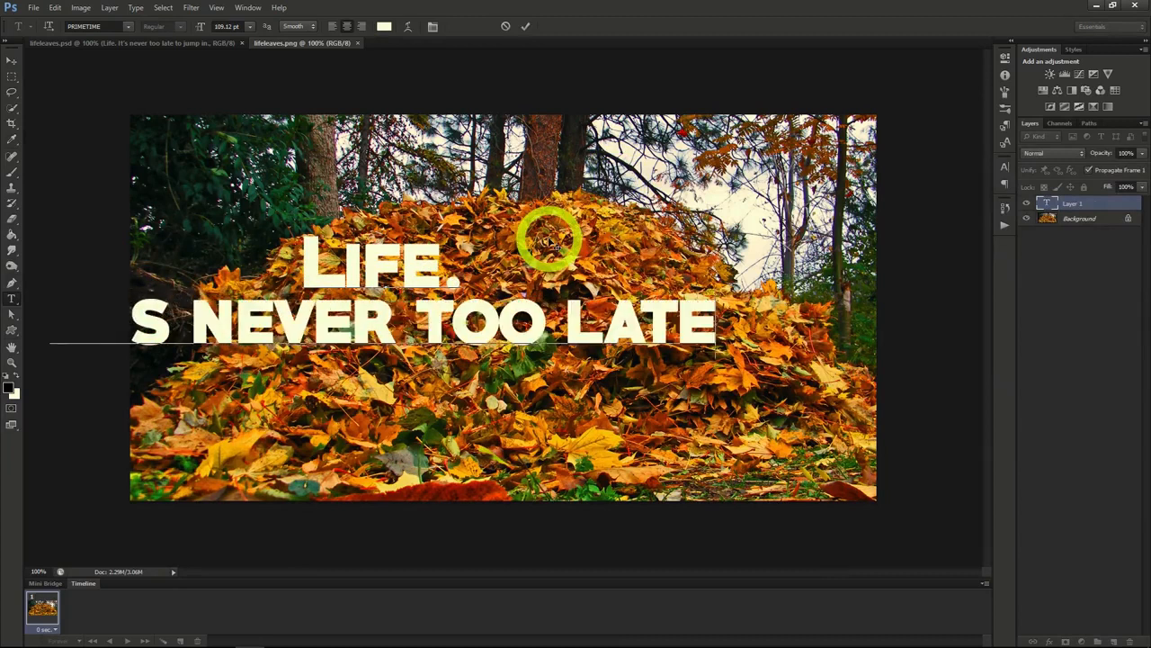
key(Return)
text(to jump in.)
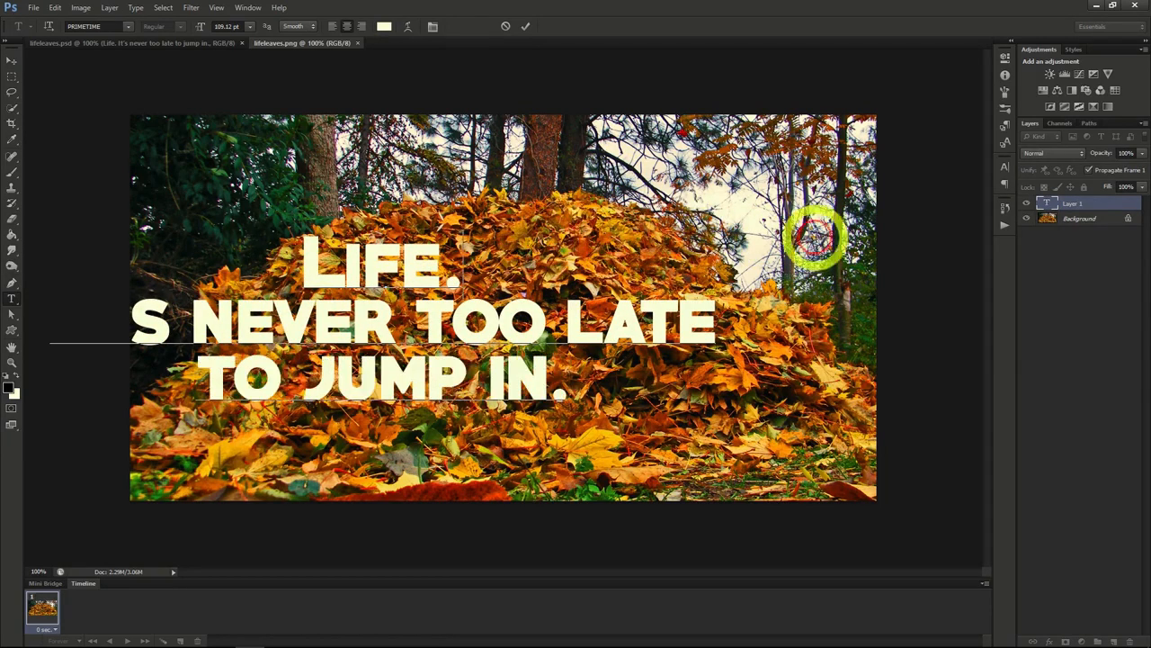
Step: Centre the text over the leaf pile and rebreak its lines so the last one reads "late to jump in."
drag(796, 234, 711, 236)
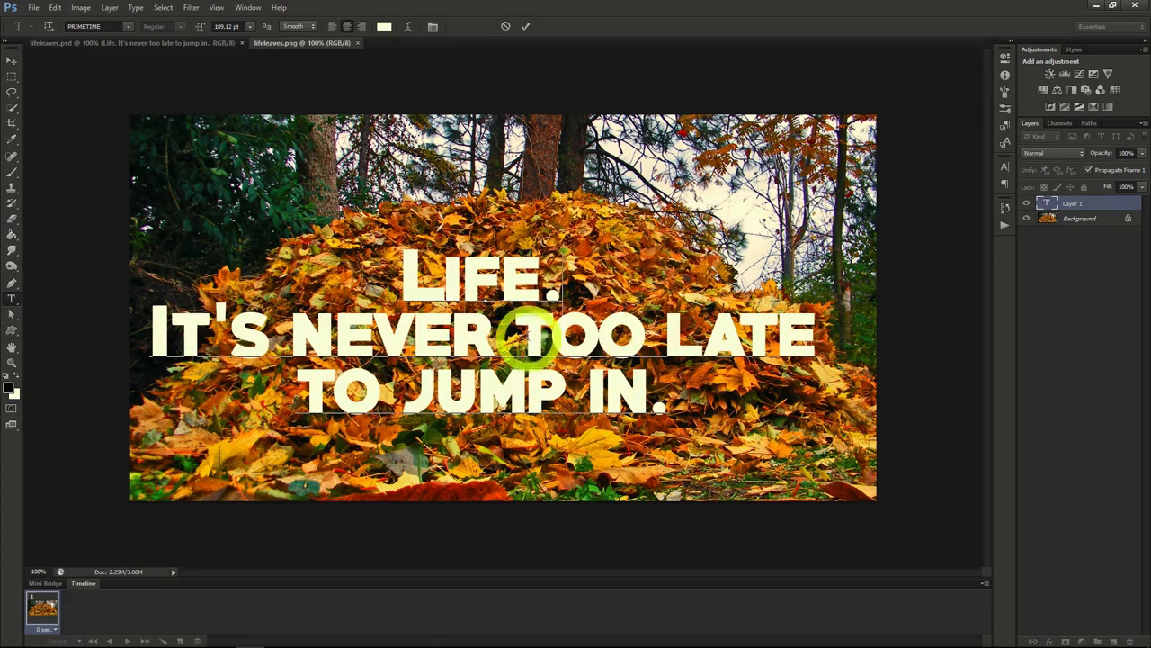
click(657, 330)
key(Return)
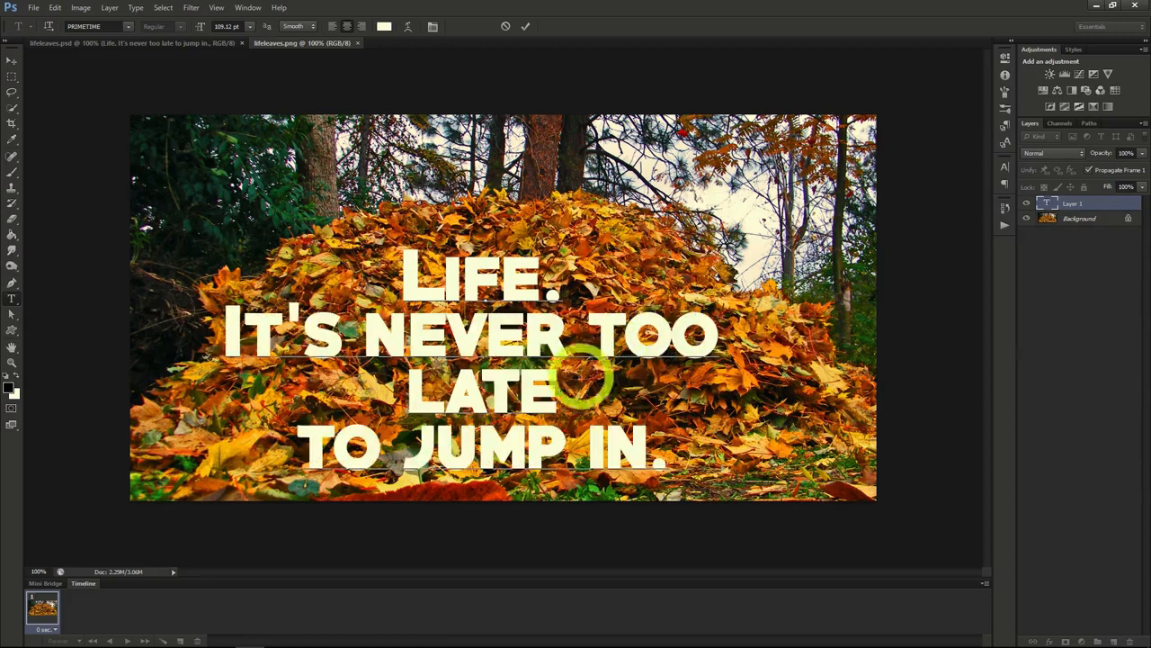
key(Delete)
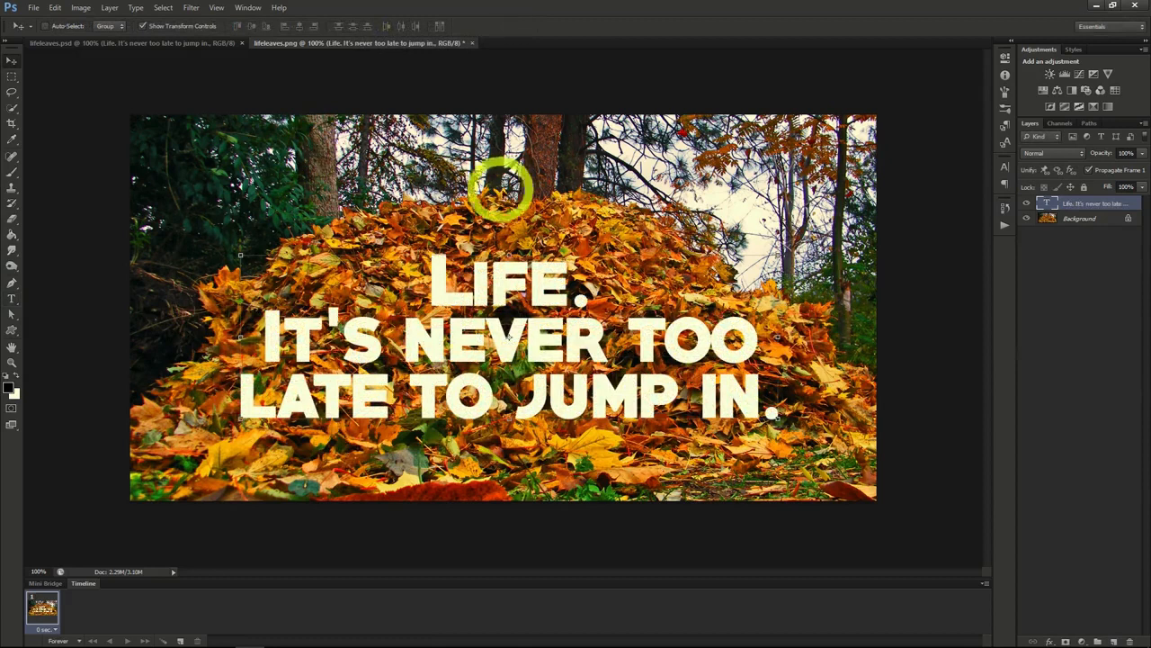
Step: Duplicate the Background layer, placing the copy above the text layer with its opacity reduced to 45%
click(1074, 220)
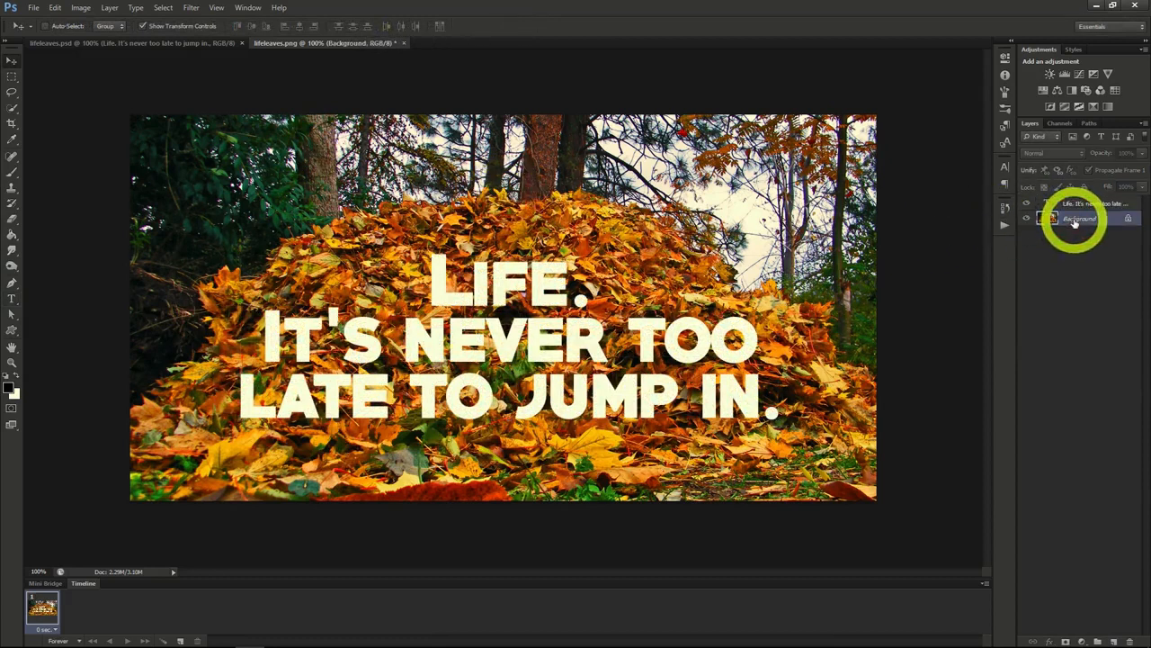
right_click(1074, 222)
click(1064, 247)
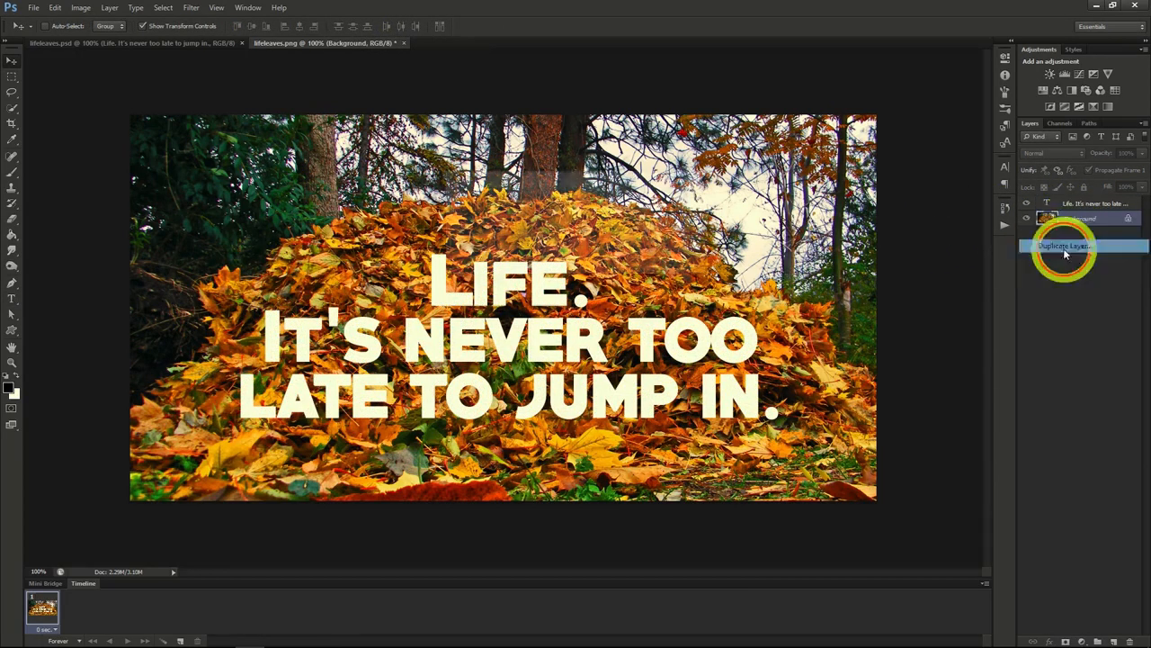
click(679, 197)
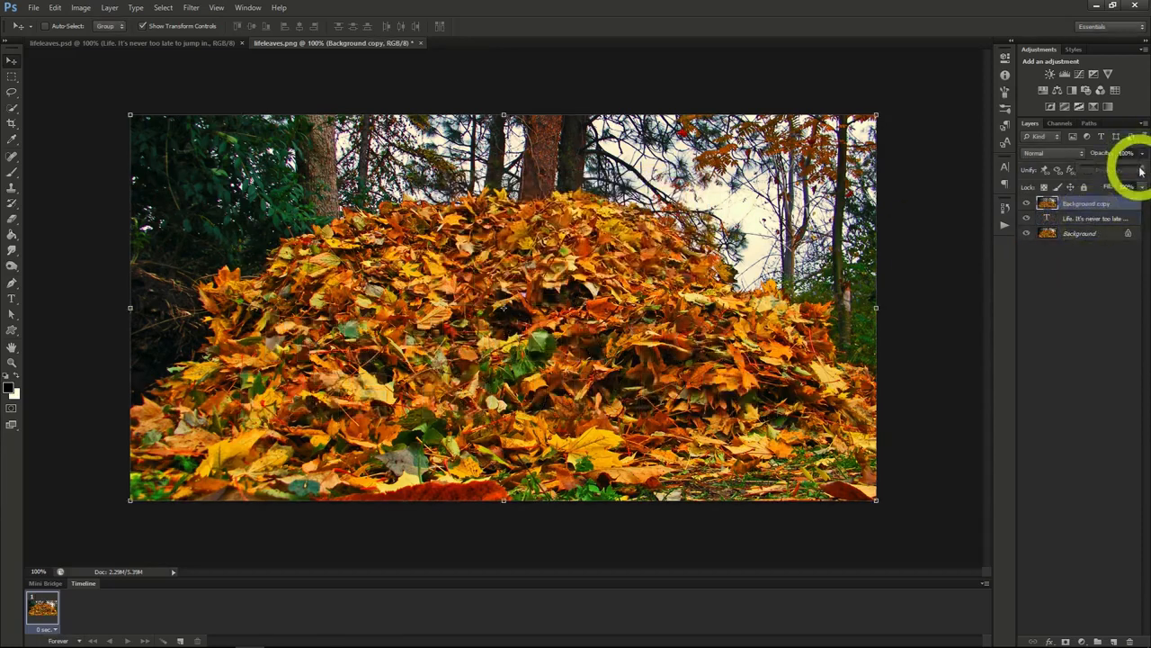
click(1121, 169)
mouse_move(1122, 169)
mouse_down()
mouse_move(1100, 167)
mouse_move(1111, 171)
mouse_up()
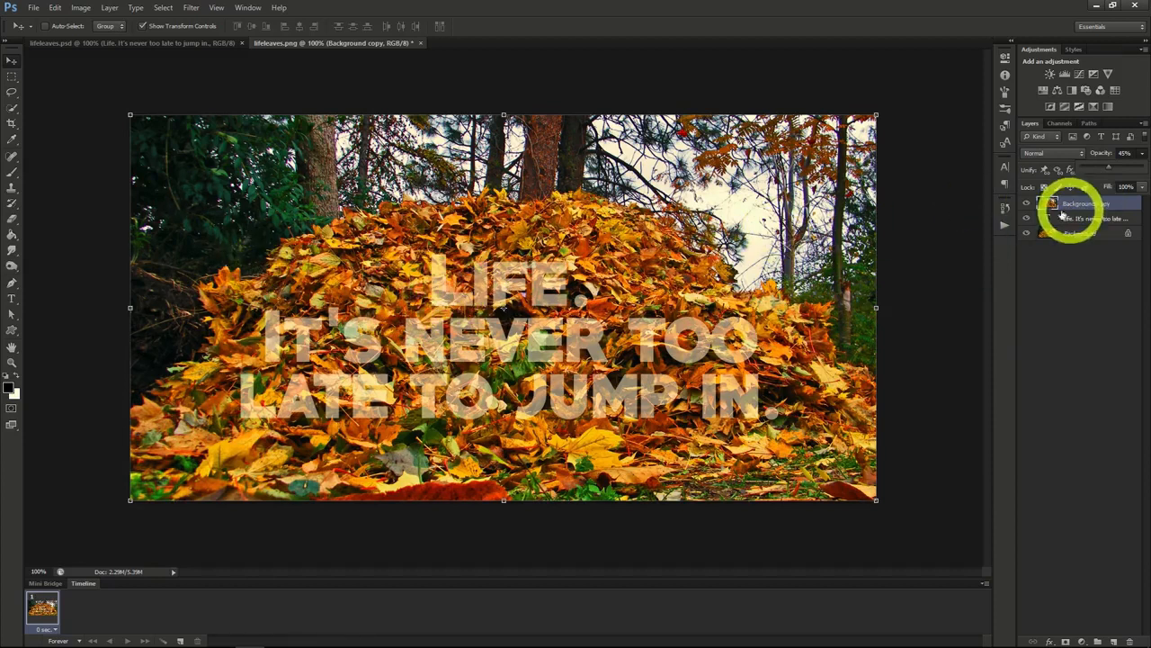
Step: Select leaves overlapping the letters with the Quick Selection tool and add a layer mask to the background copy from that selection
click(11, 108)
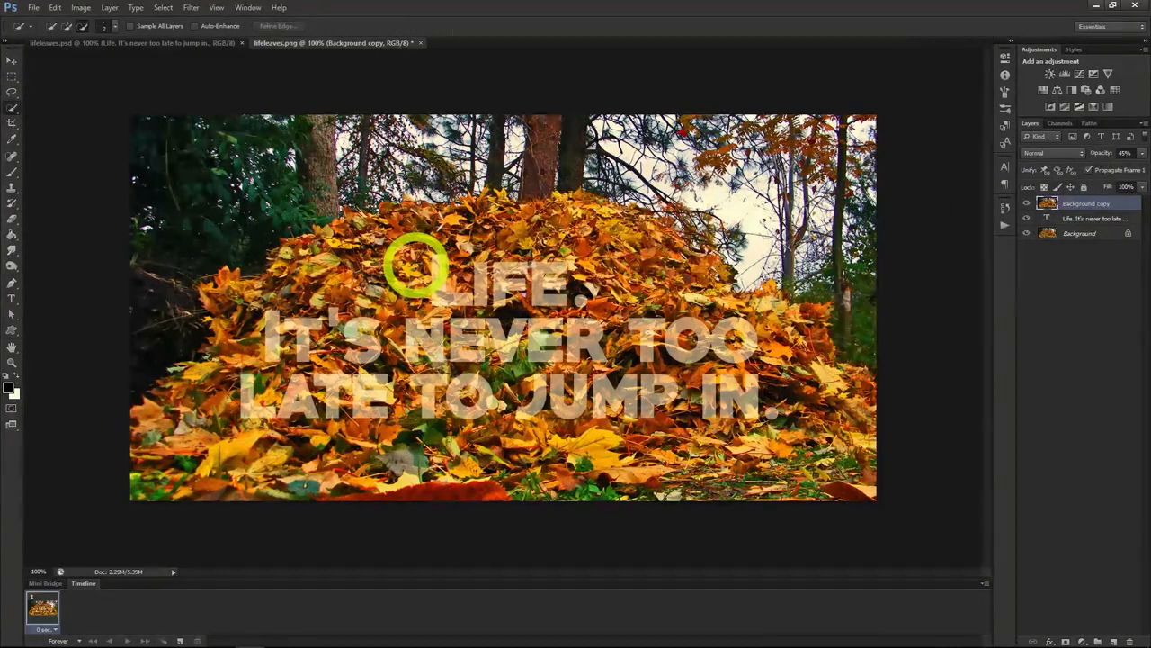
drag(419, 263, 441, 296)
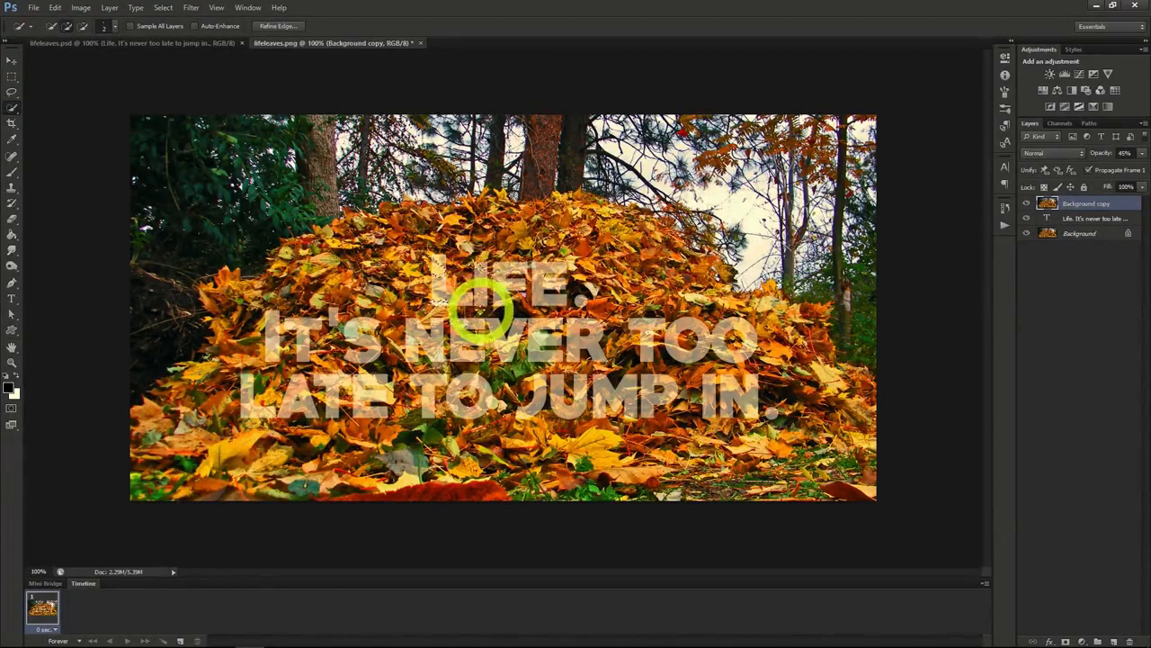
click(666, 308)
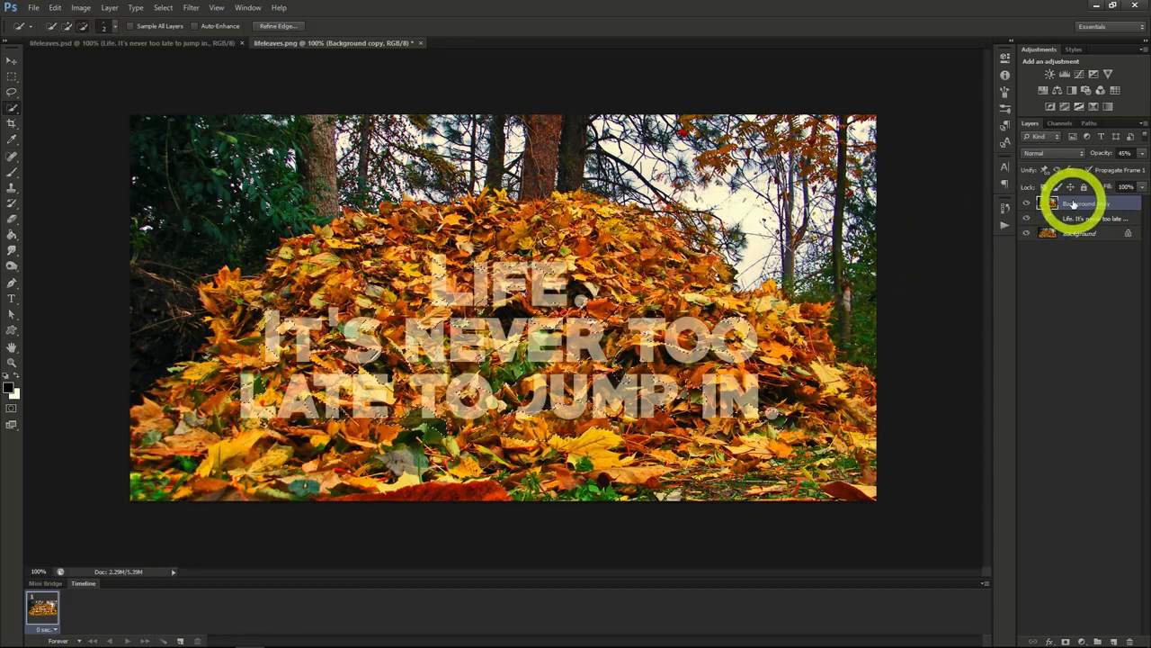
click(1064, 640)
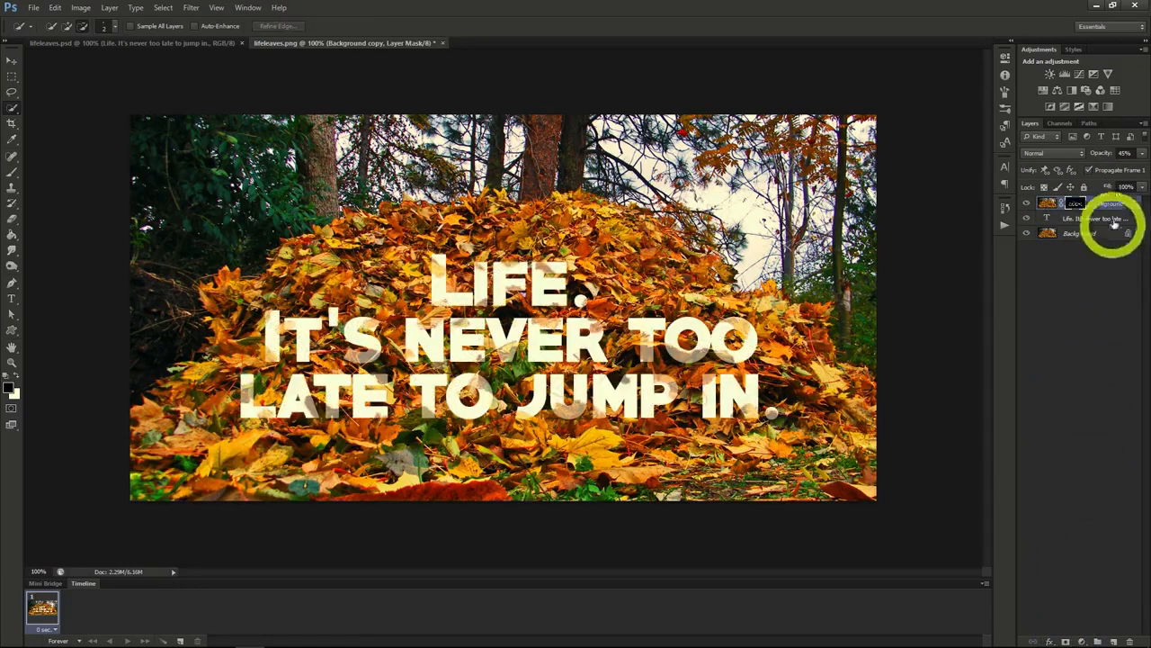
Step: Raise the masked background copy's opacity to 100%
click(1143, 154)
drag(1112, 167, 1148, 167)
click(1144, 156)
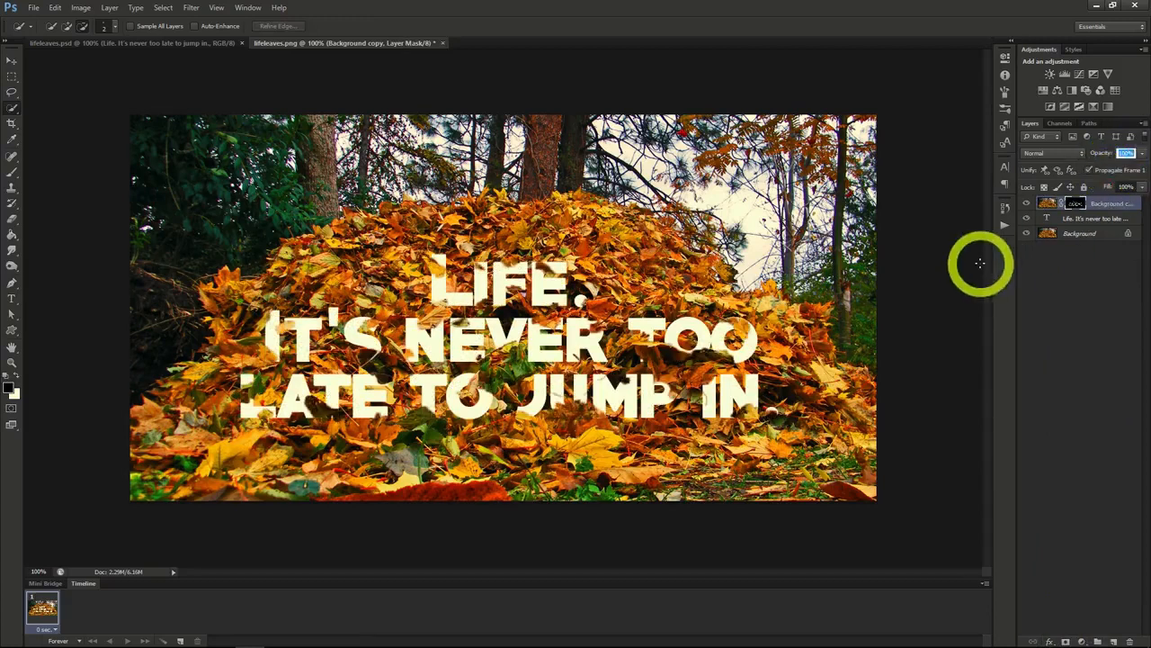
Step: Apply a default drop shadow to the masked background copy and accept the layer style
right_click(1089, 212)
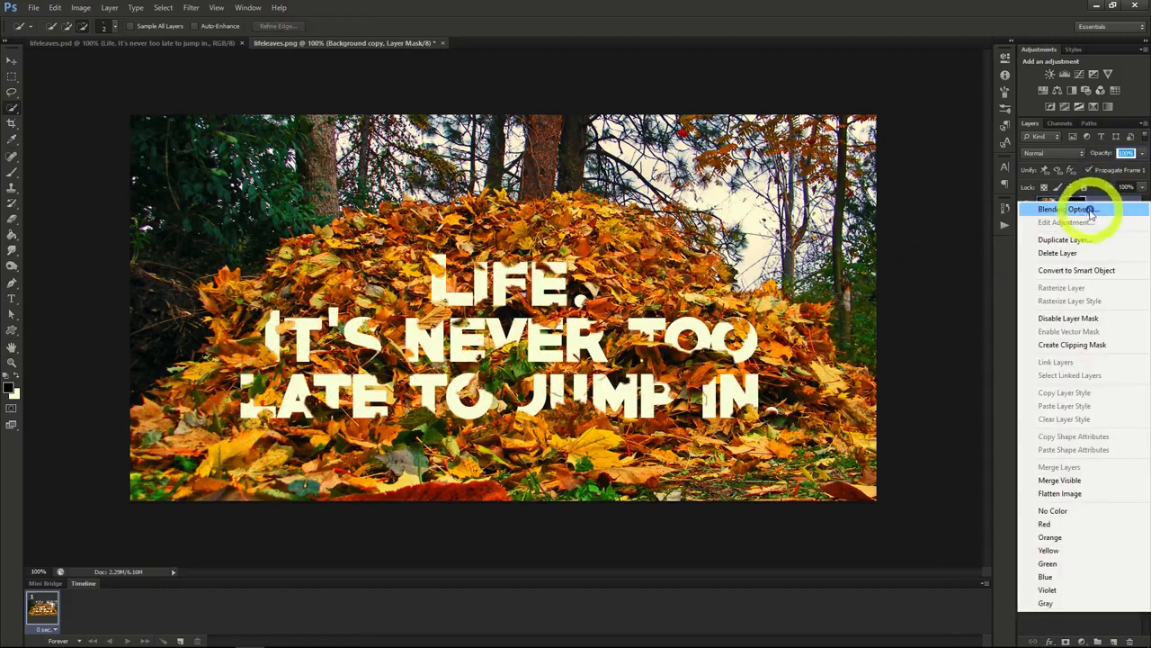
click(1090, 212)
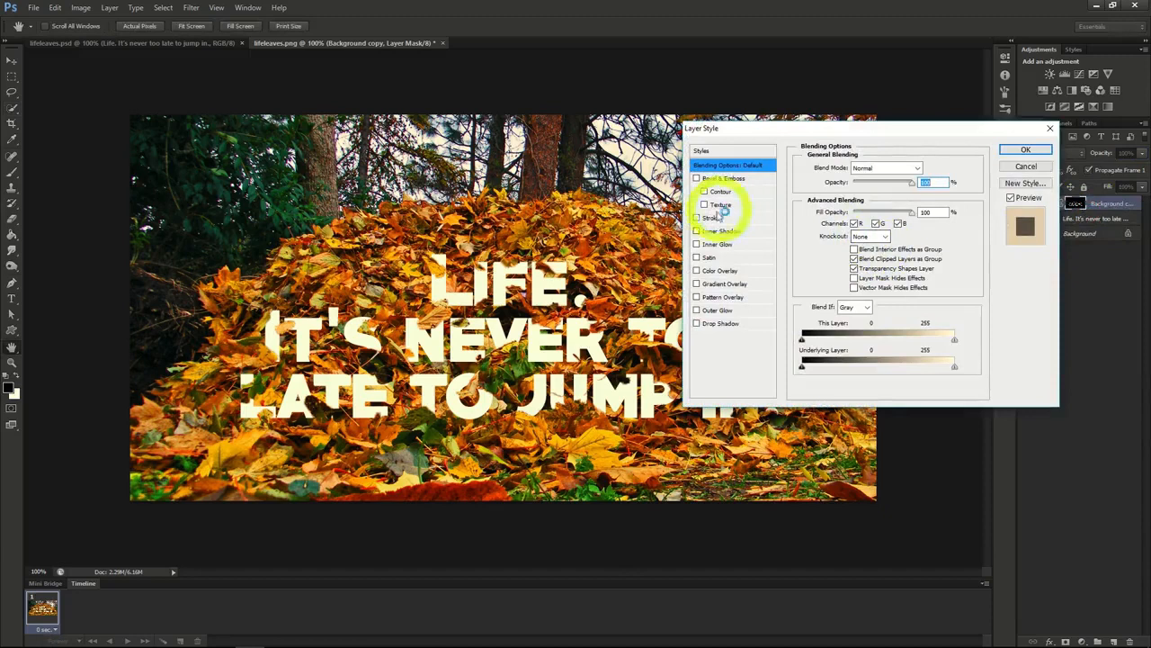
click(696, 323)
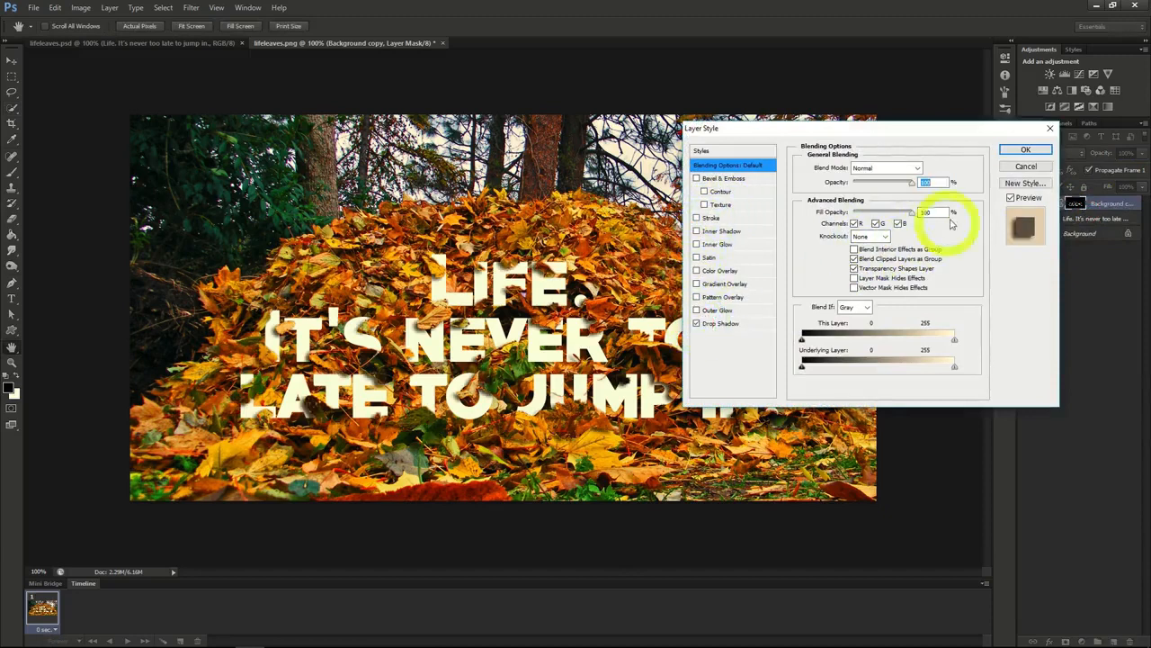
click(1024, 151)
Step: Apply a pattern overlay with a grey-brown stone-like texture at 20% opacity to the "Life. It's never too late" text layer
click(1075, 241)
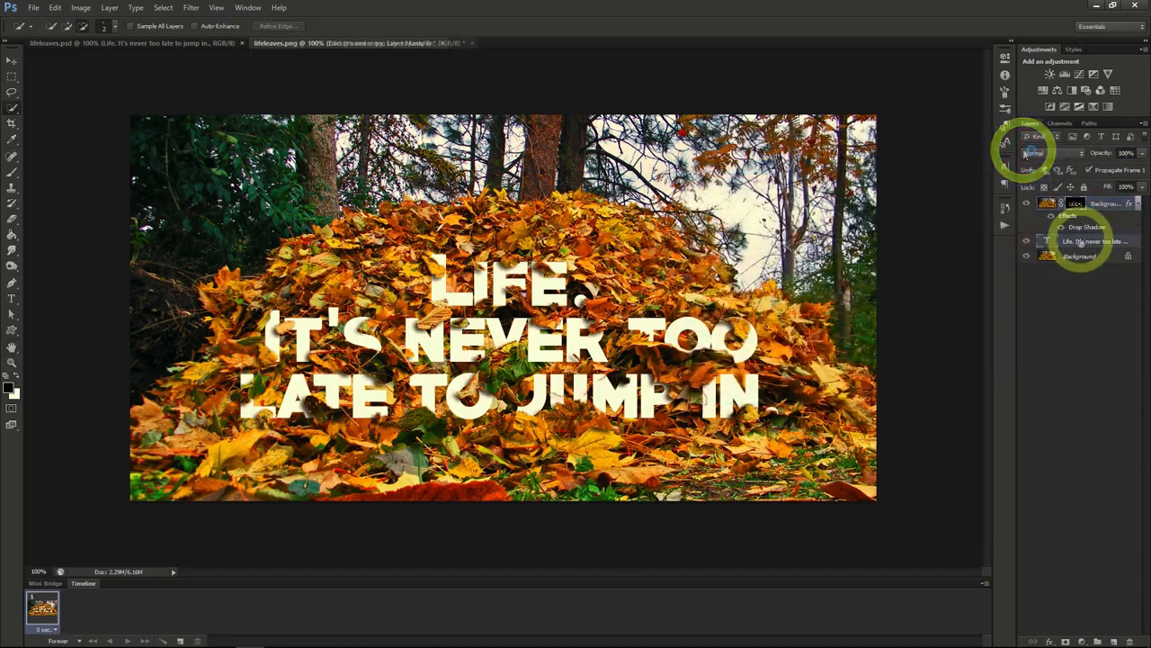
right_click(1080, 243)
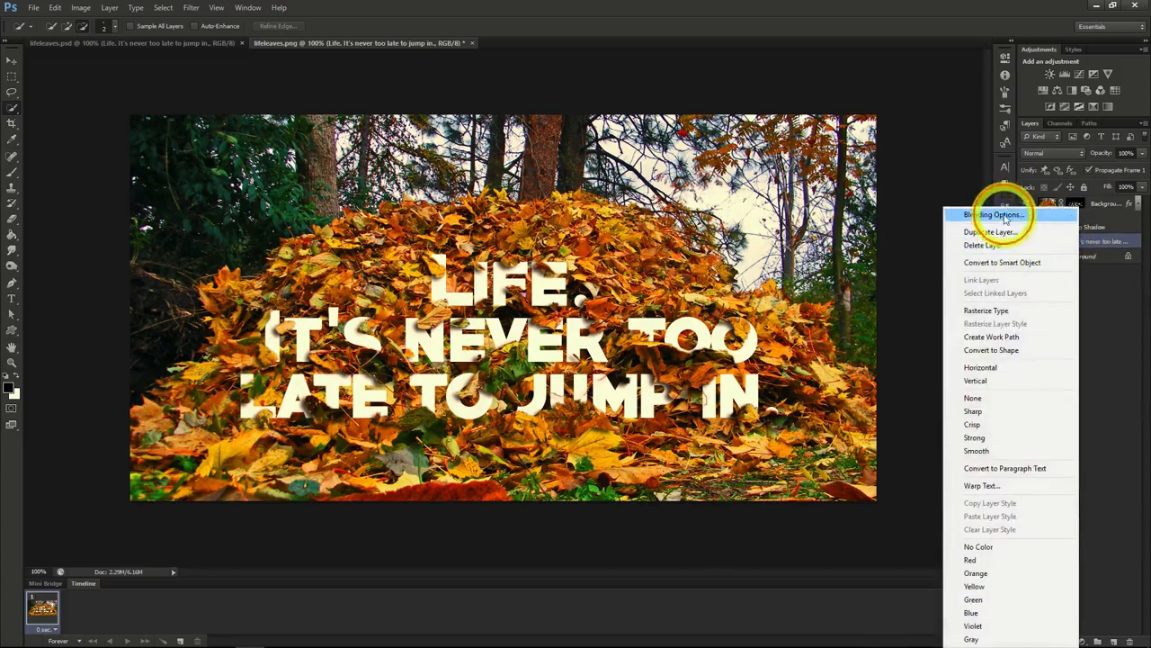
click(994, 215)
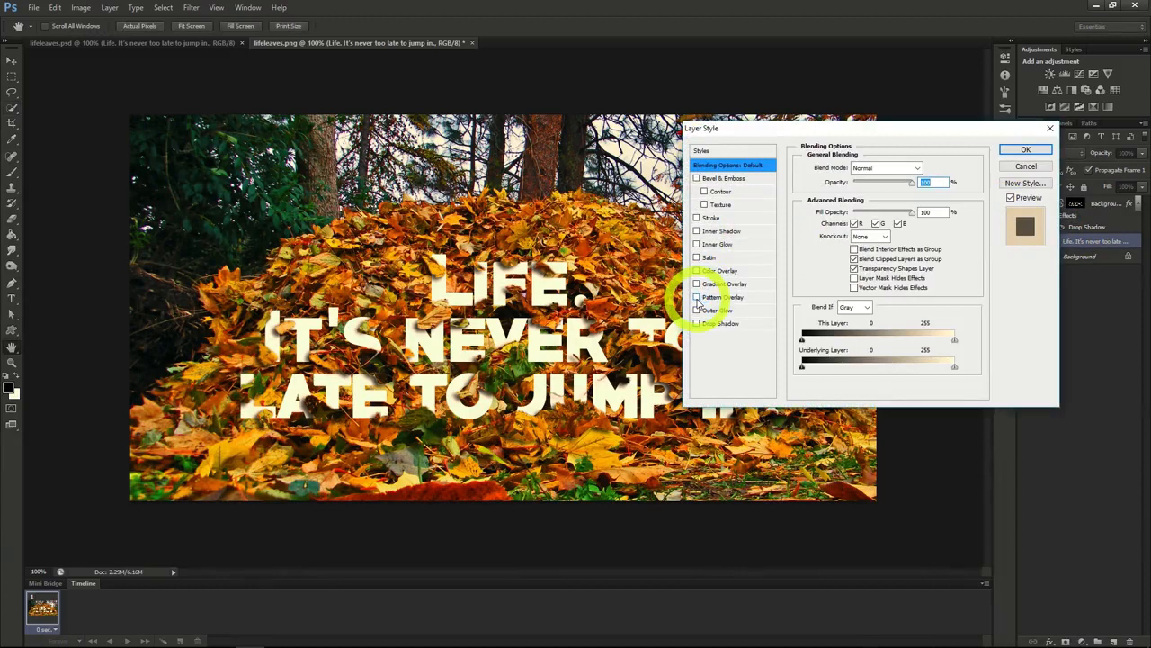
click(697, 297)
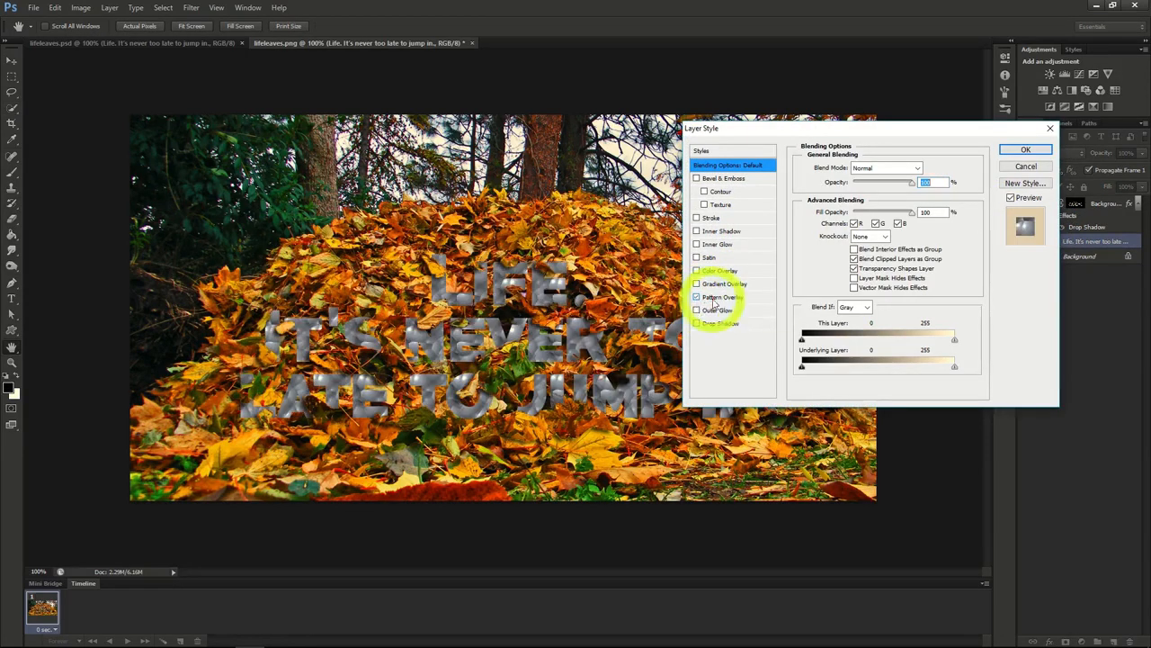
click(720, 296)
click(883, 209)
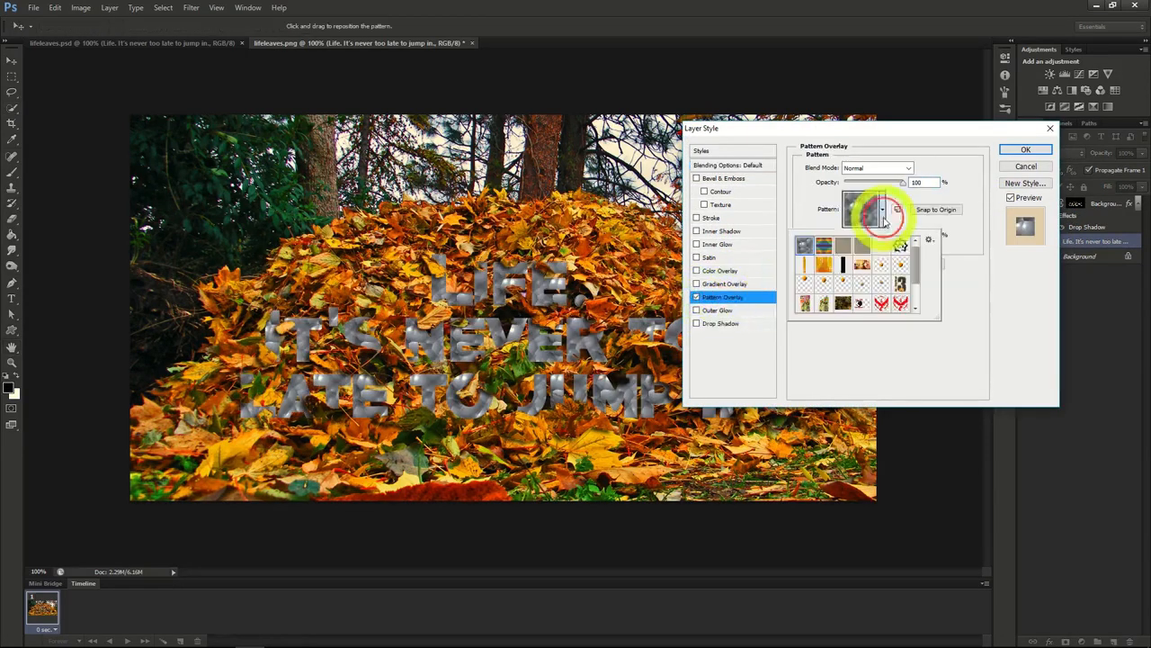
click(862, 245)
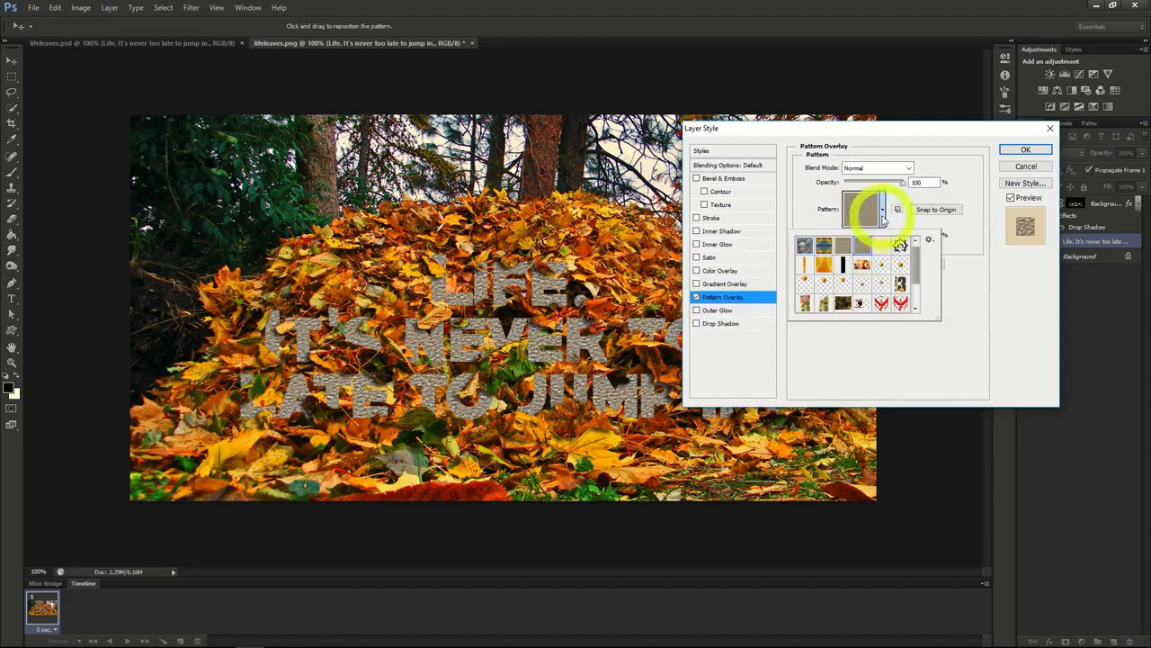
click(898, 191)
drag(900, 180, 858, 189)
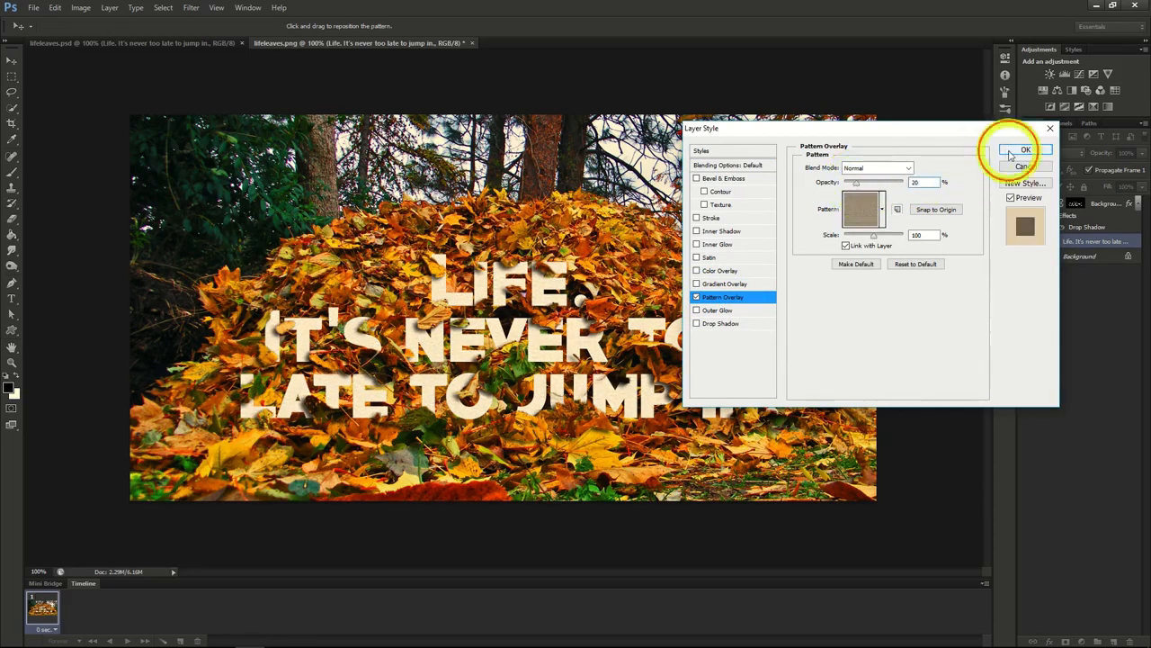
click(1018, 148)
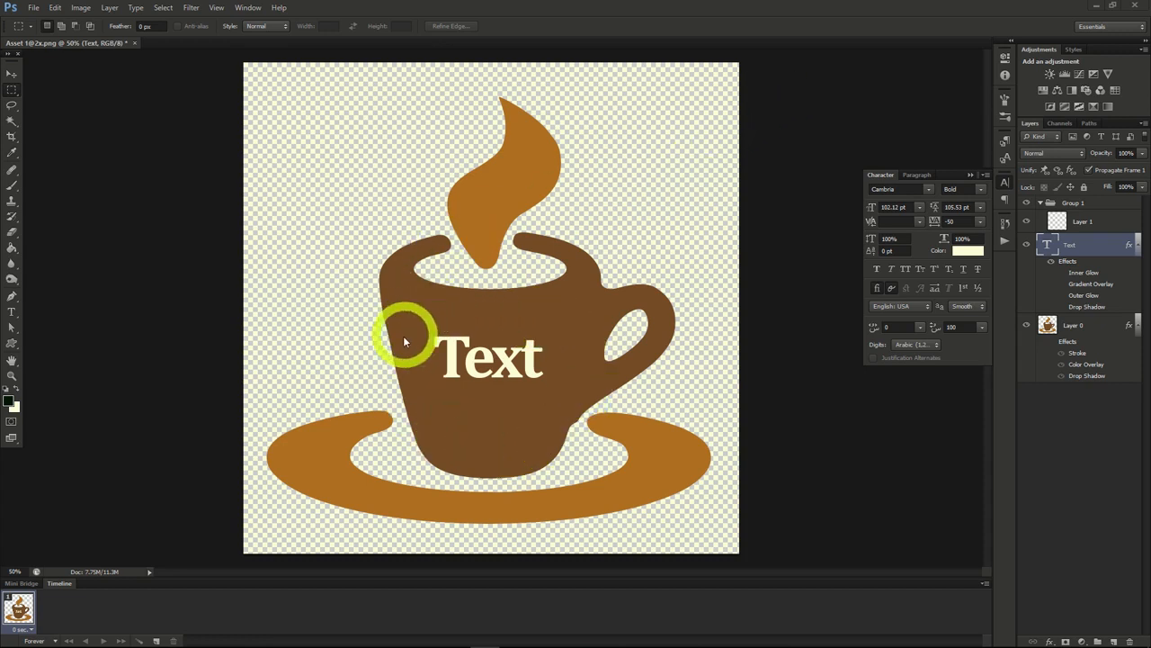
Step: Add a Bevel & Emboss effect to the mug's "Text" layer with the Ring gloss contour and the Chisel Hard technique
right_click(1084, 246)
click(1034, 216)
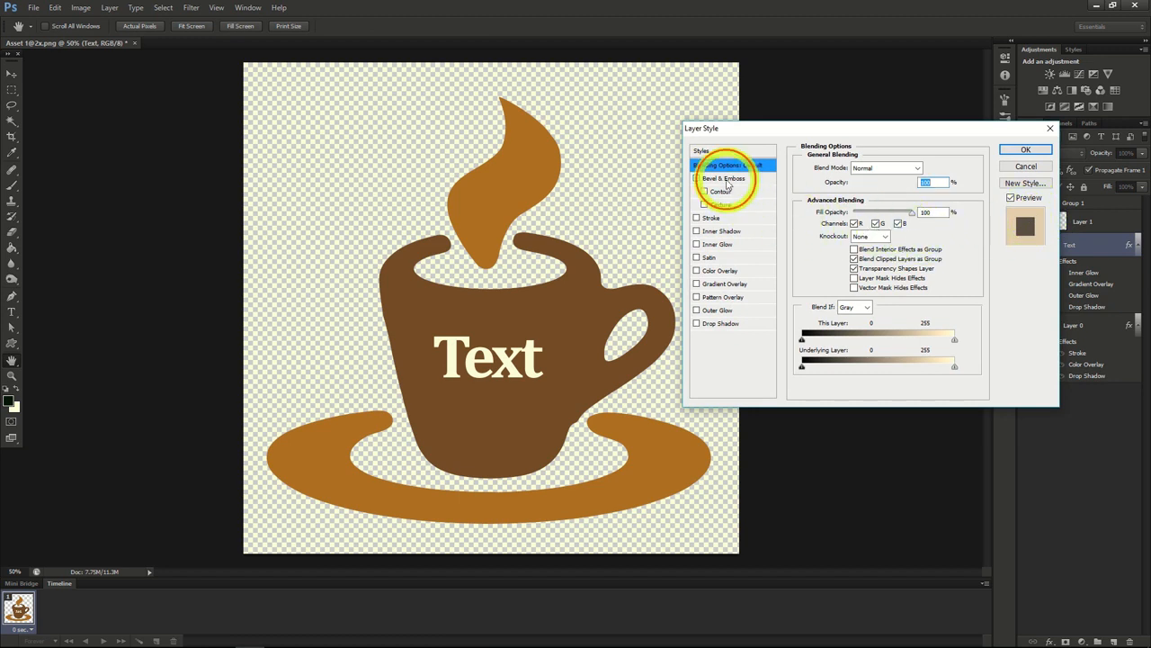
click(725, 179)
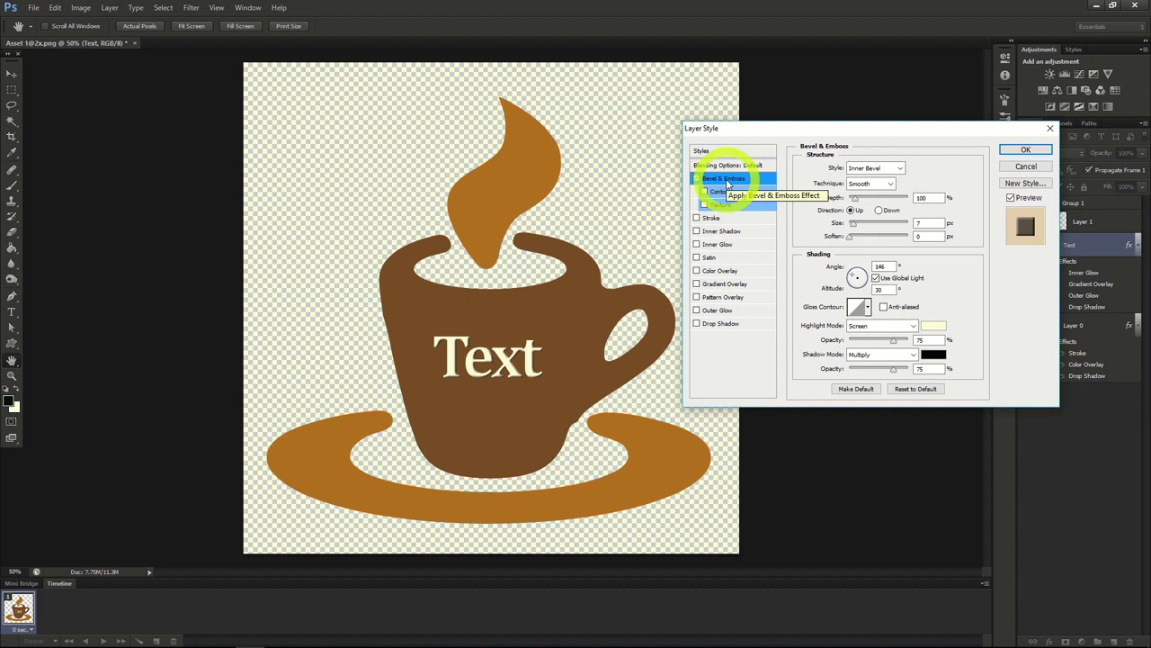
click(868, 307)
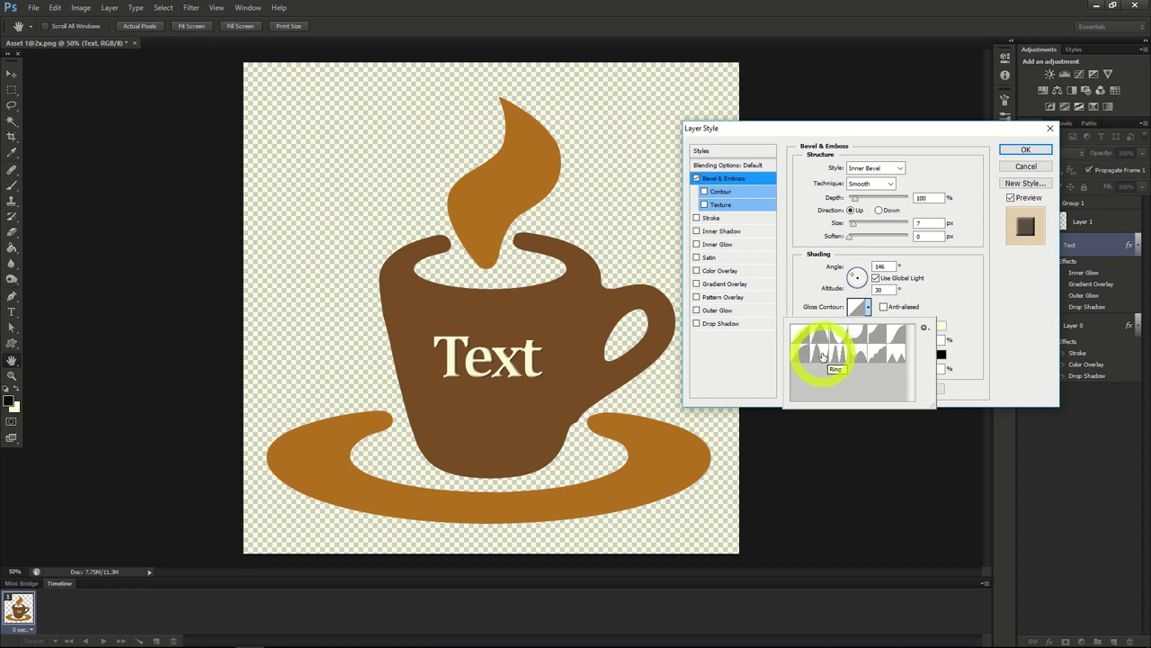
click(822, 356)
click(893, 185)
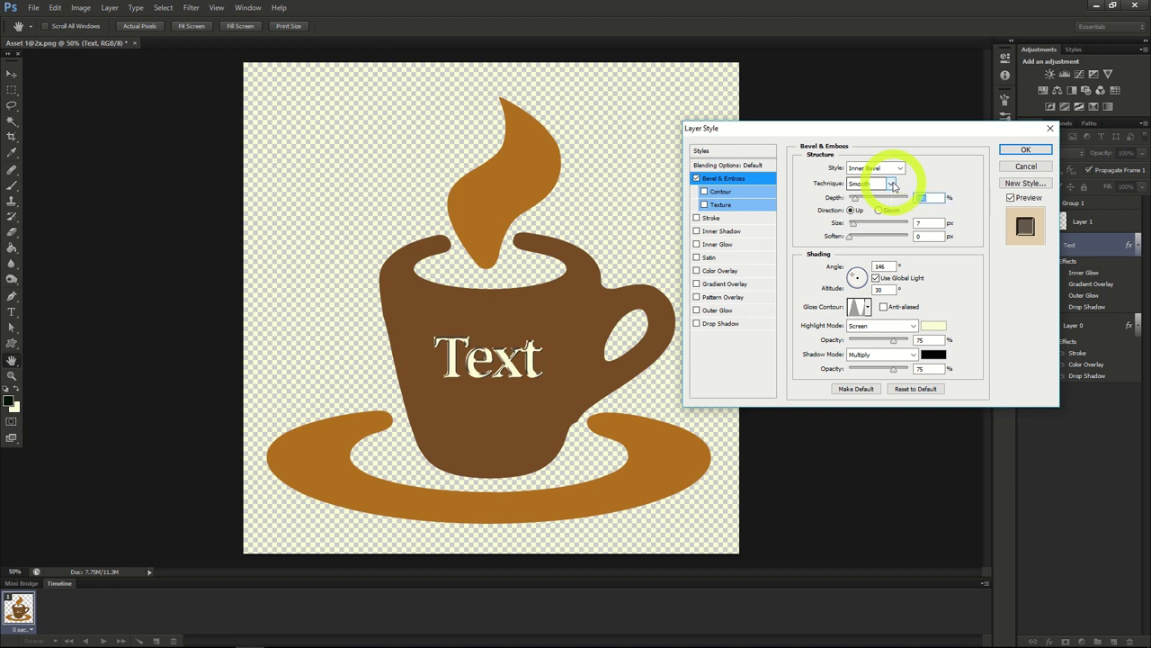
click(893, 184)
click(879, 206)
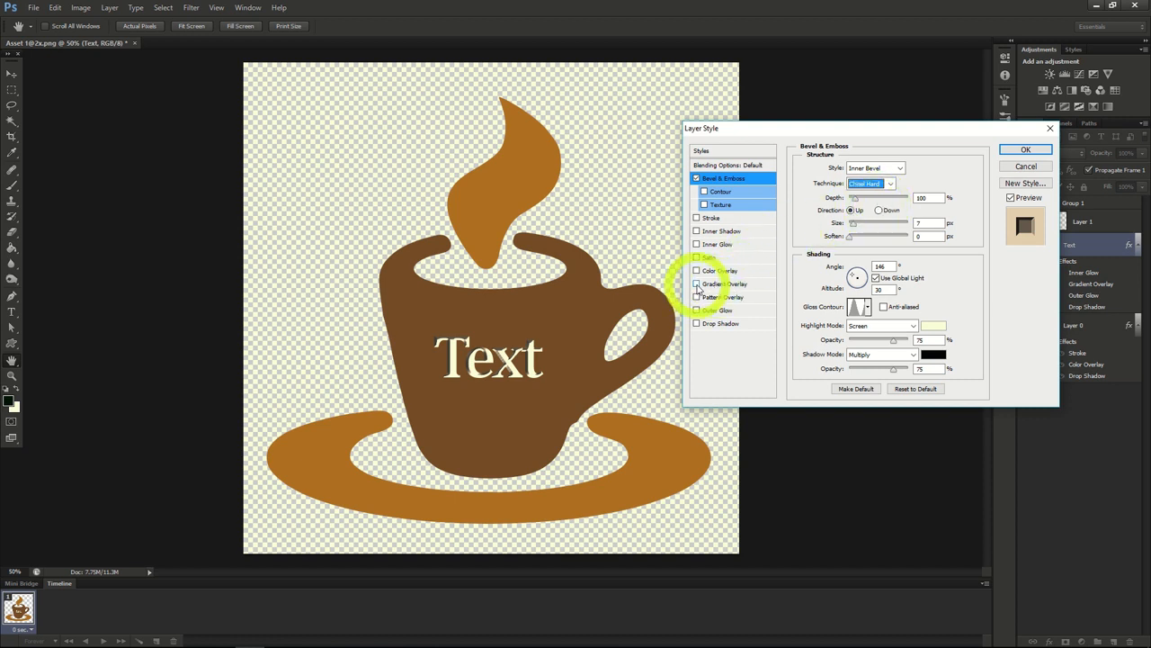
Step: Add a Gradient Overlay to the mug's "Text" layer and choose the dark-to-cream gradient preset
click(697, 284)
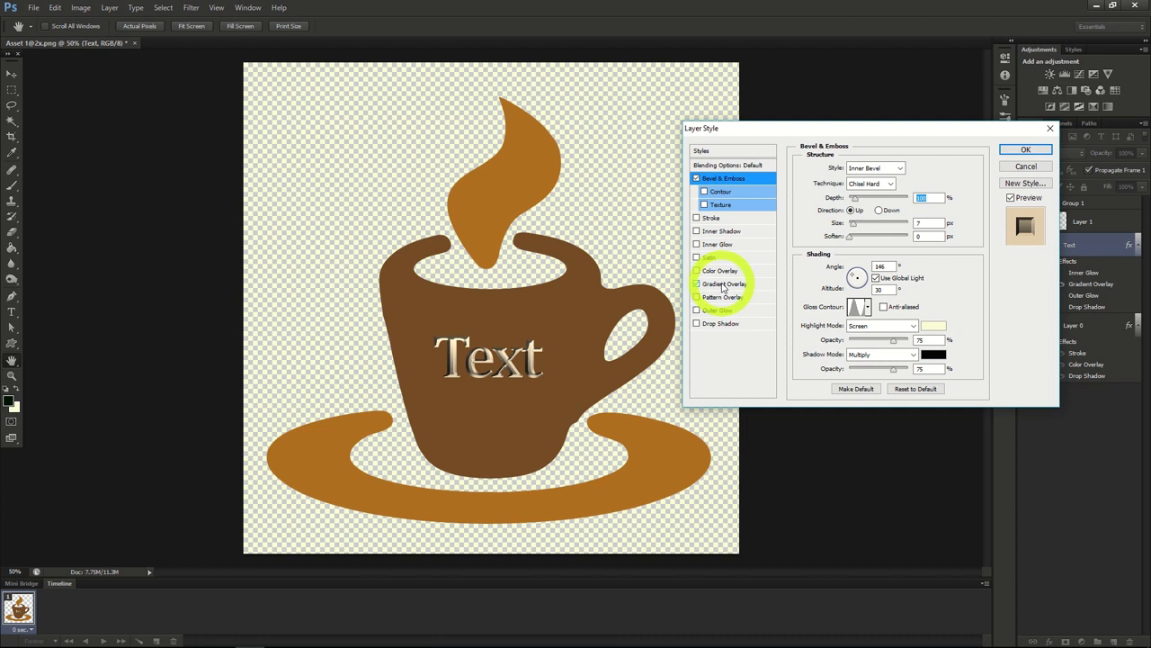
click(725, 284)
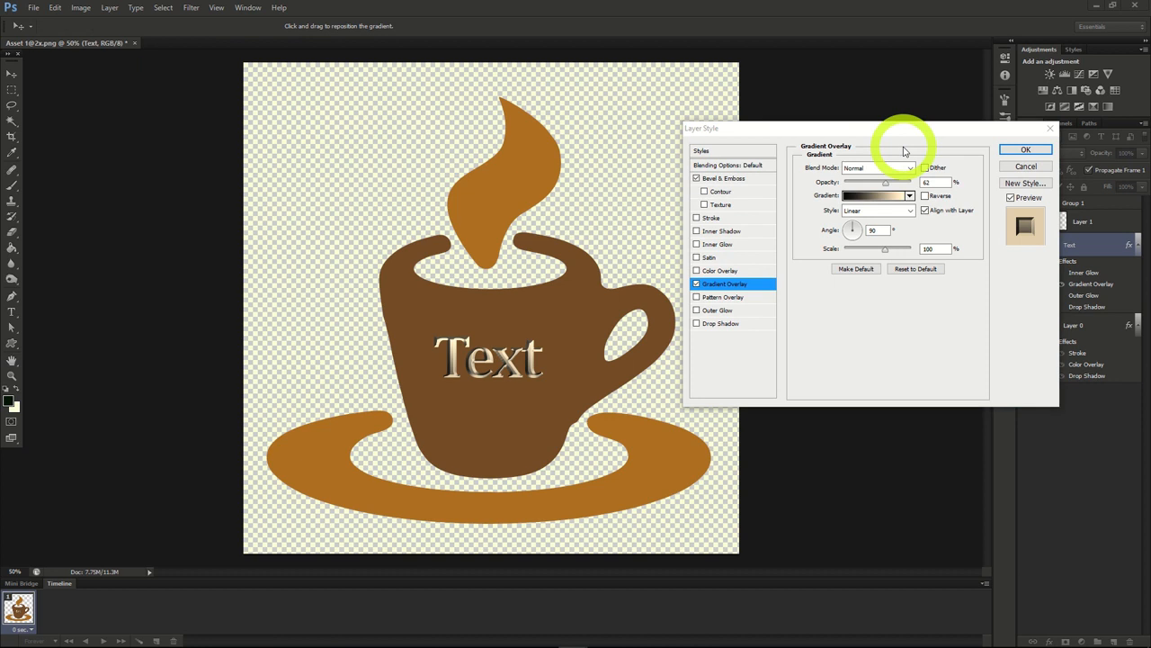
click(911, 197)
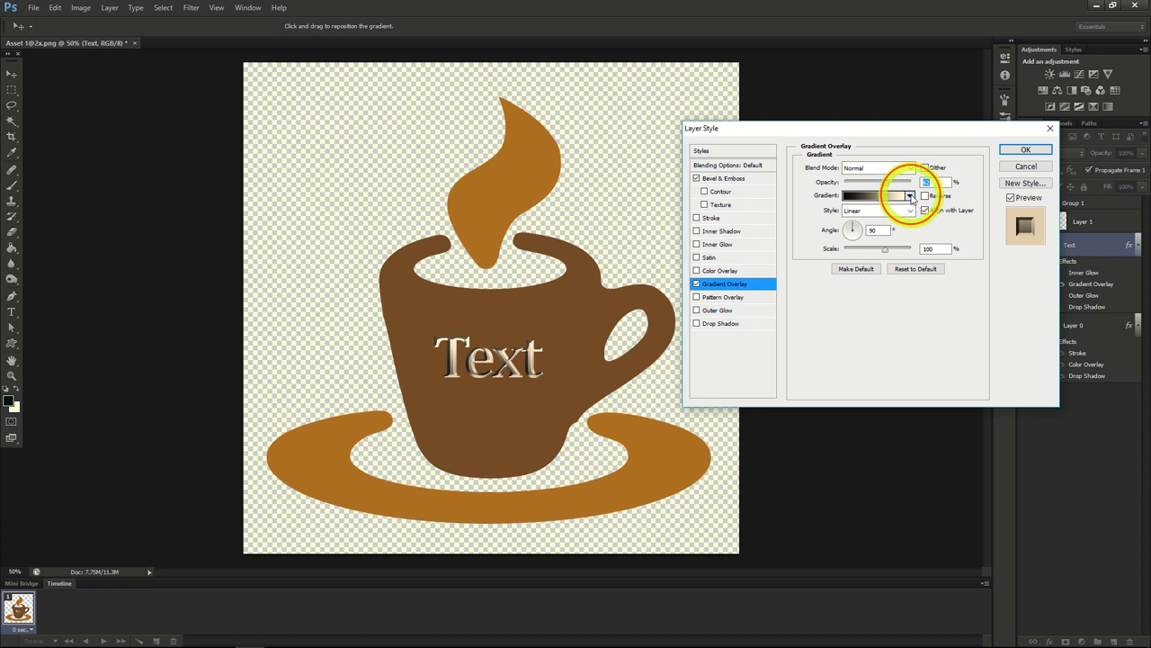
click(911, 197)
click(821, 222)
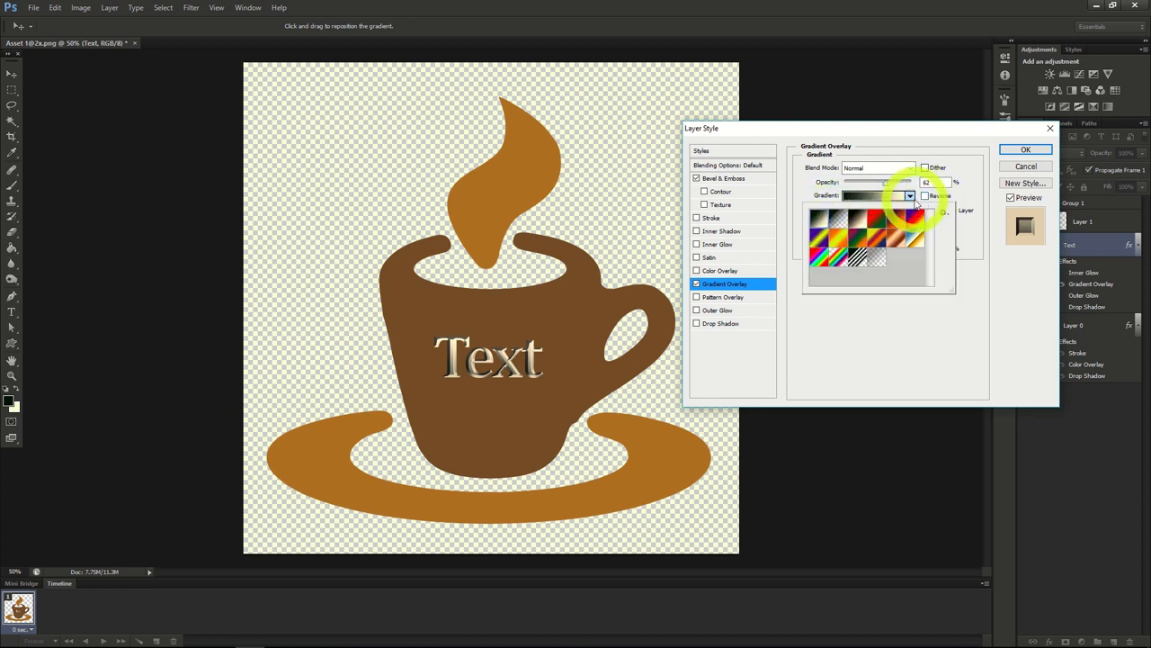
click(871, 197)
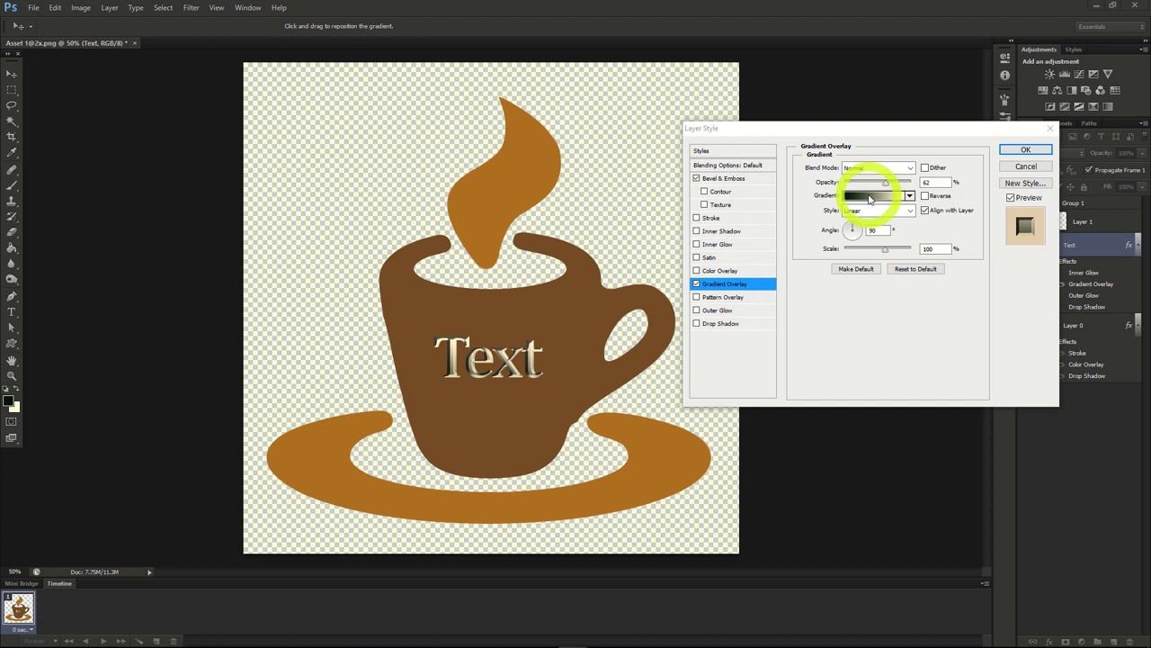
Step: Recolor the overlay gradient to run from yellow #ece90a to grey #868080 and add a default drop shadow to the text
click(869, 197)
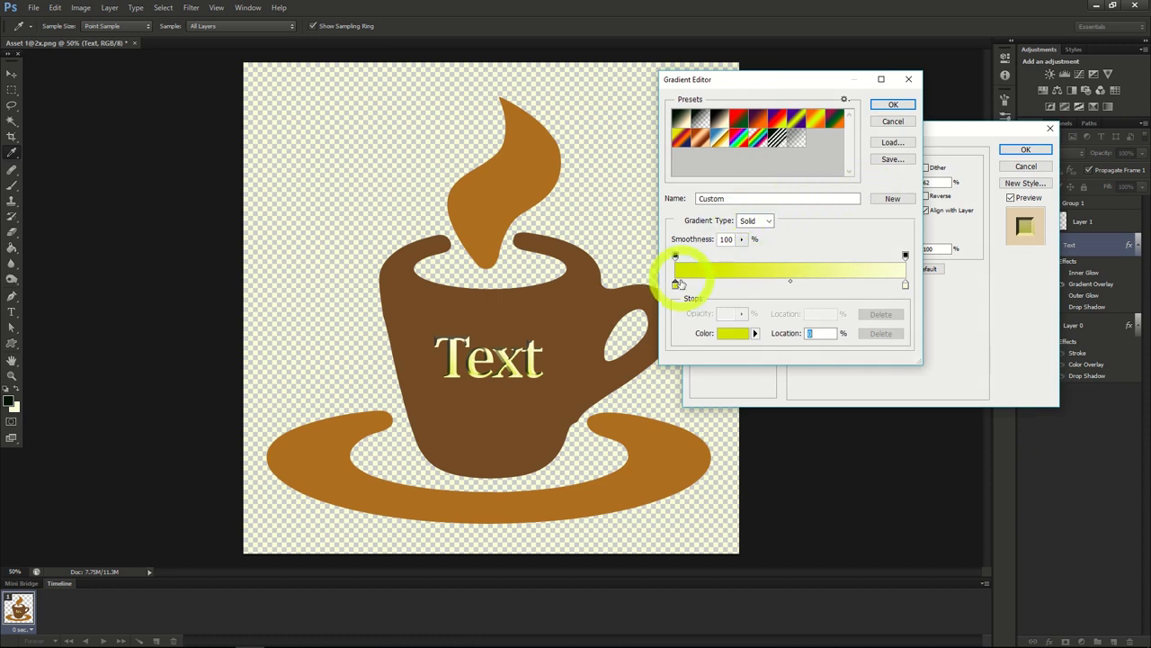
double_click(675, 286)
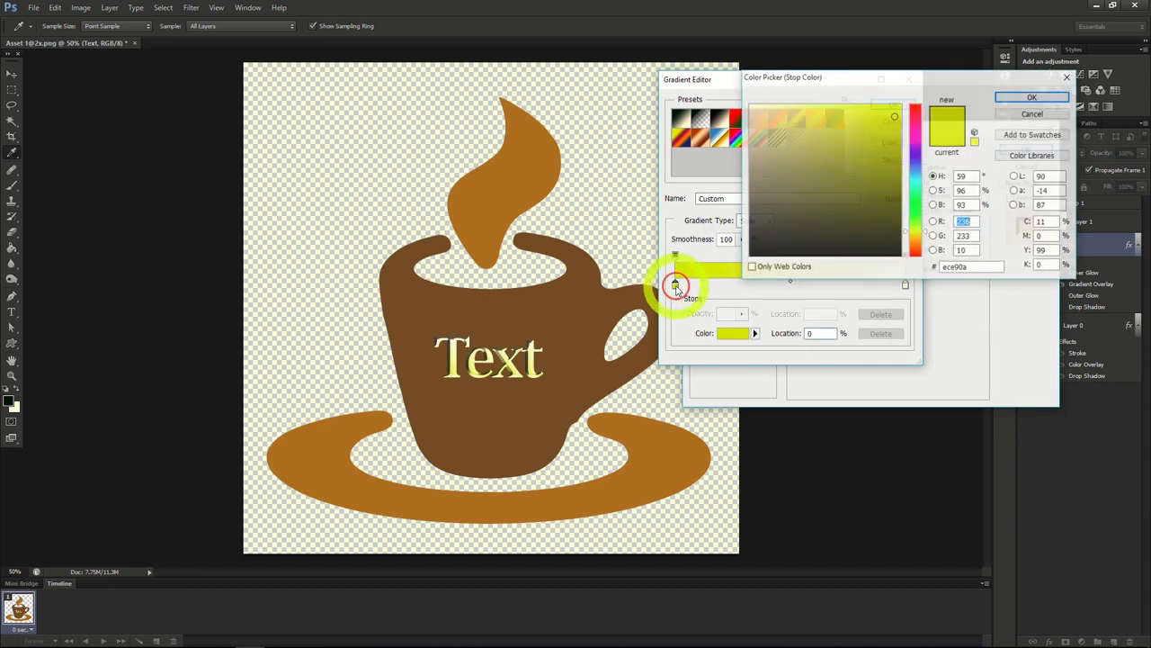
click(1003, 98)
double_click(905, 285)
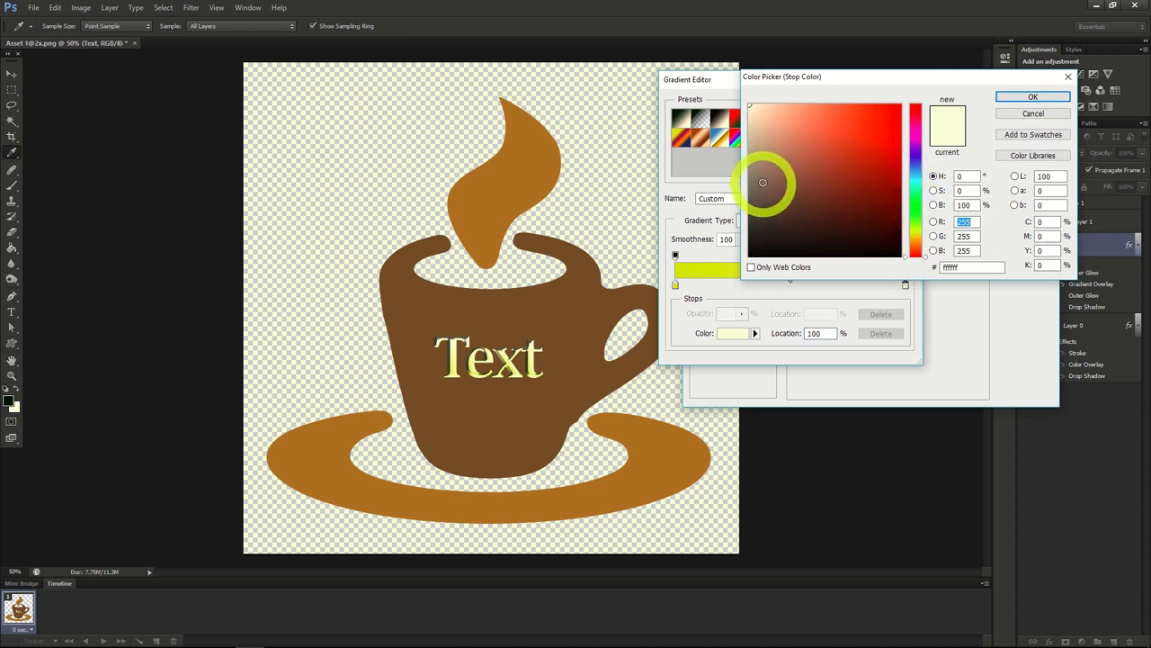
click(754, 176)
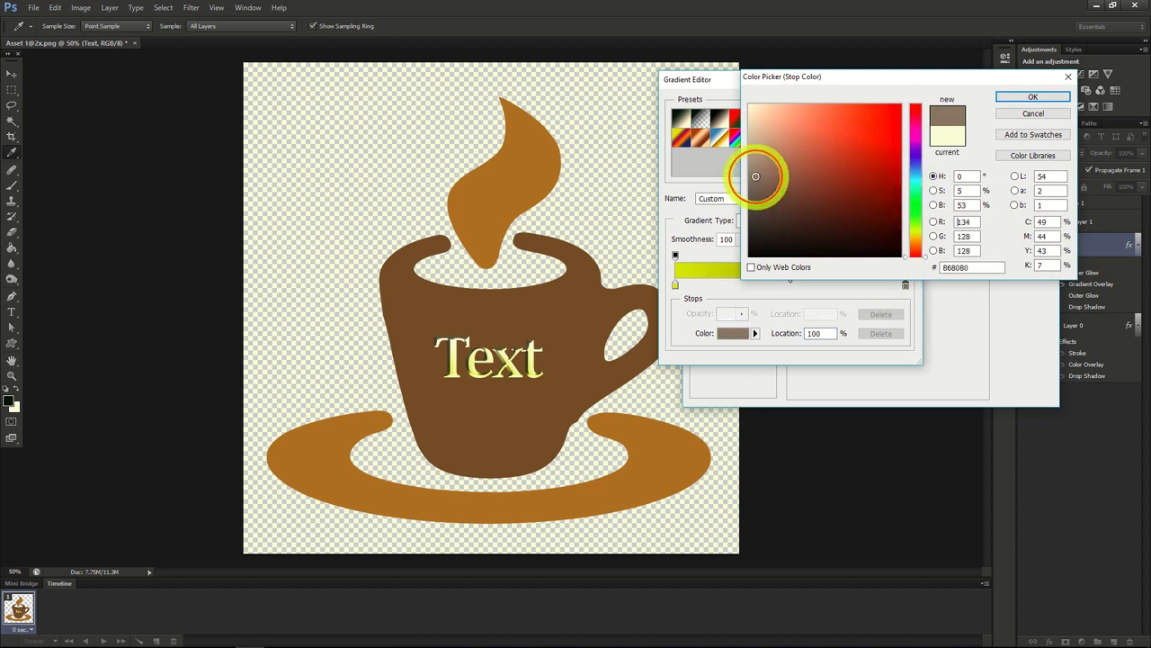
click(1015, 98)
click(886, 105)
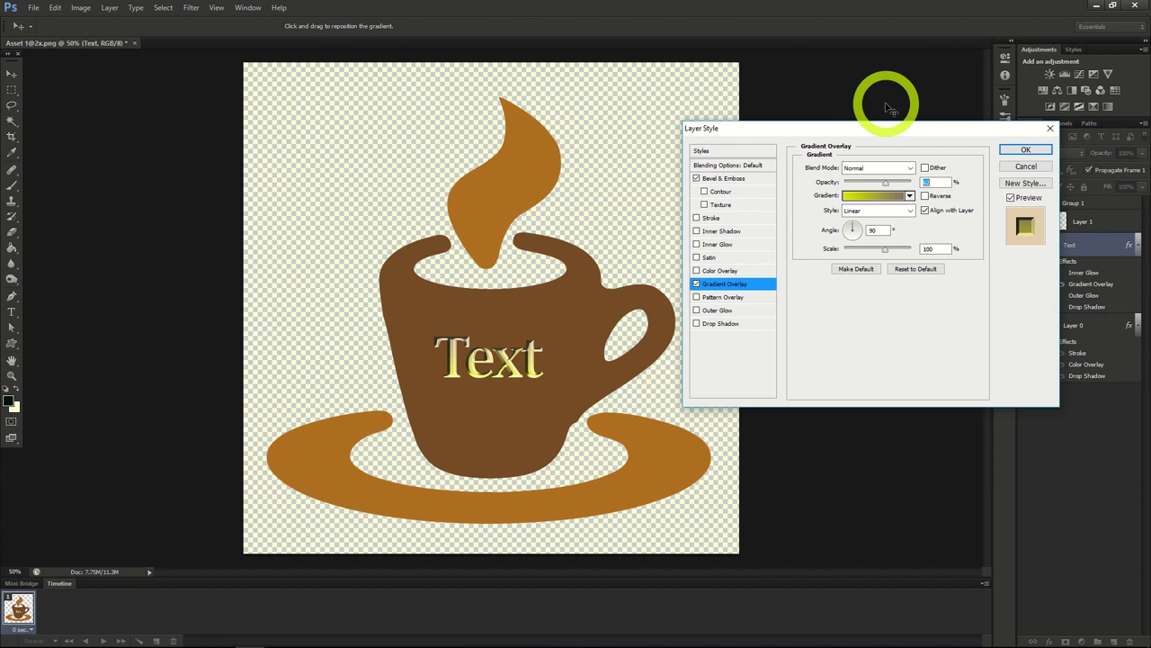
click(697, 324)
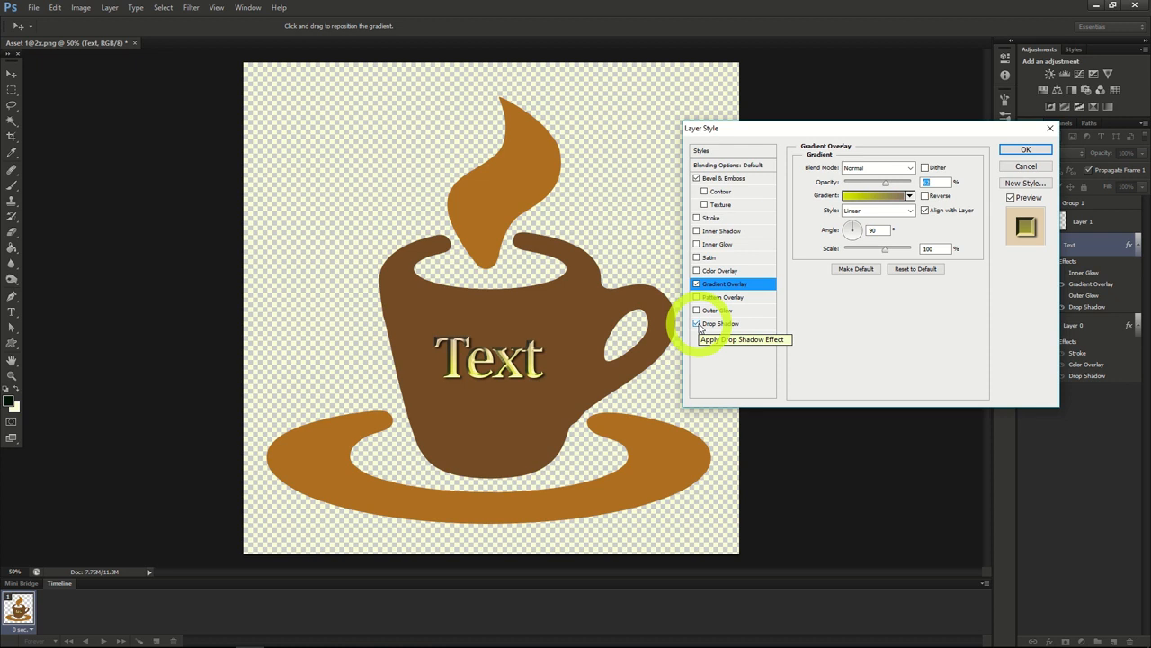
click(1025, 149)
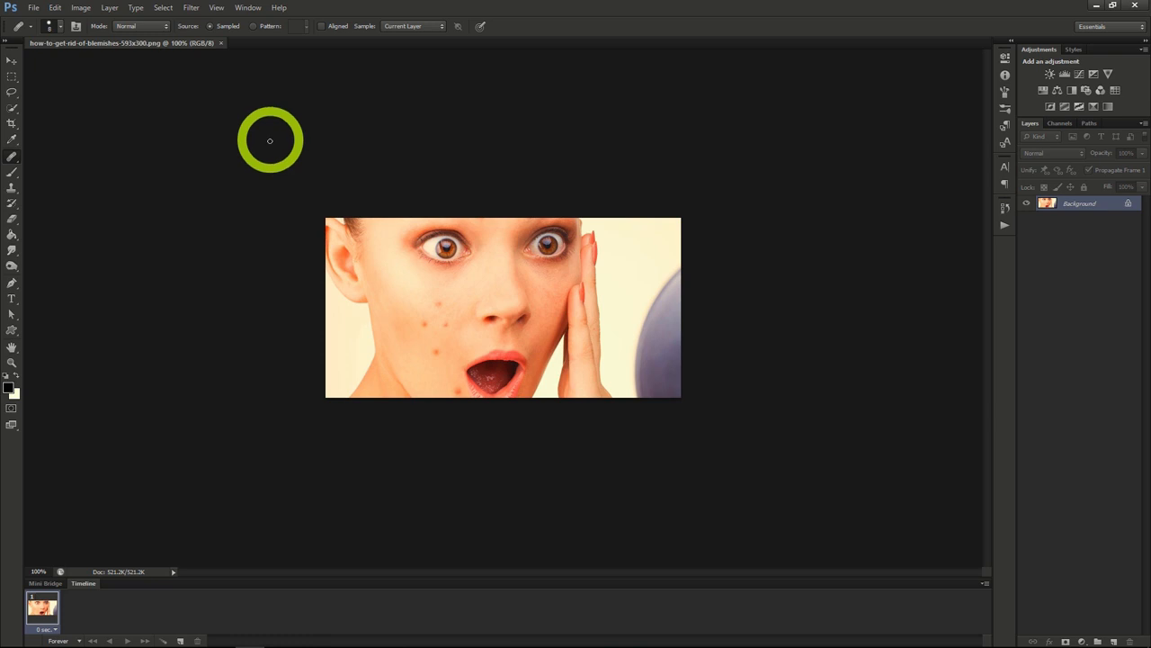
Step: Retouch the group of blemishes on the woman's cheek using the Healing Brush, sampling from nearby clear skin
click(12, 140)
click(12, 156)
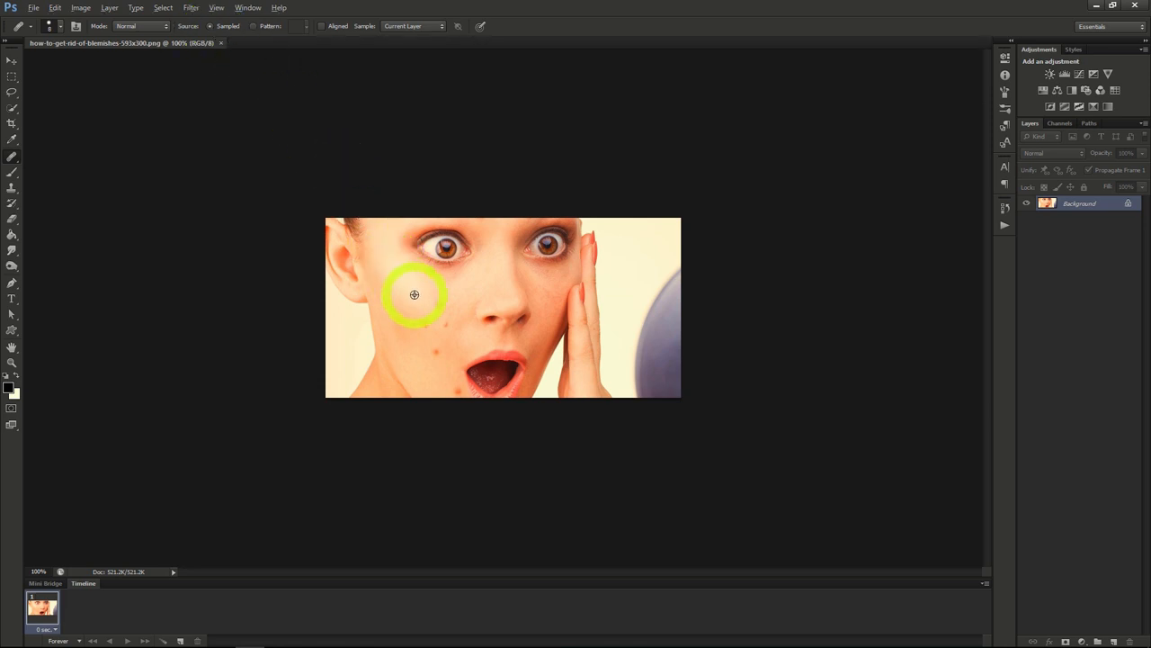
alt+click(448, 297)
click(440, 304)
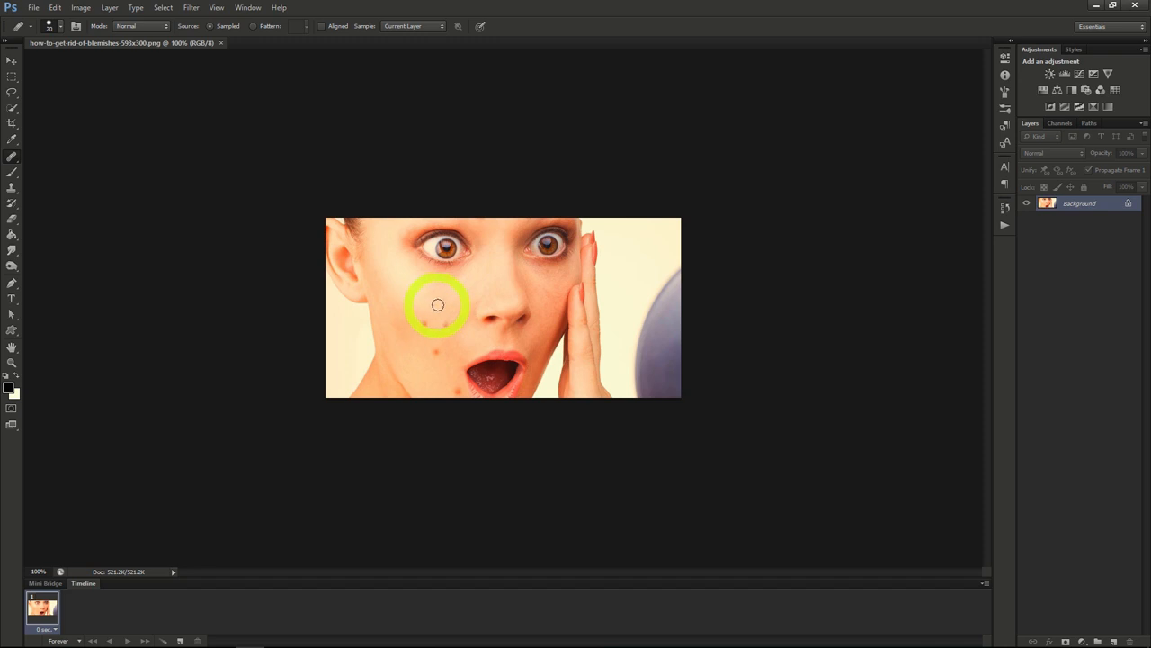
click(390, 302)
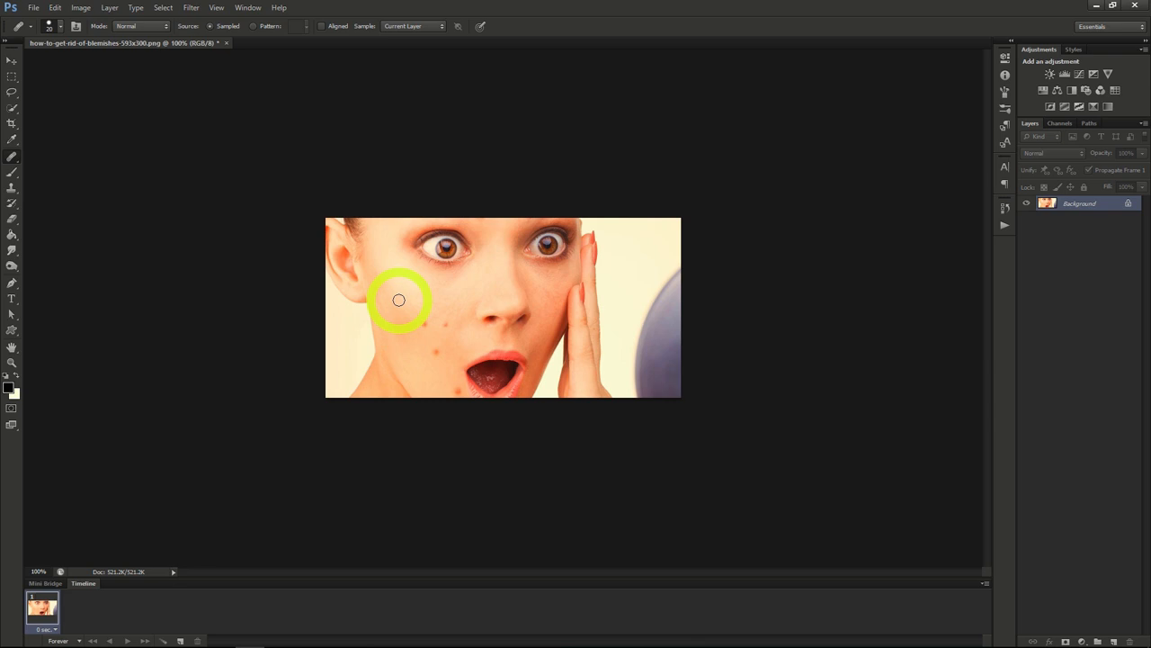
alt+click(432, 325)
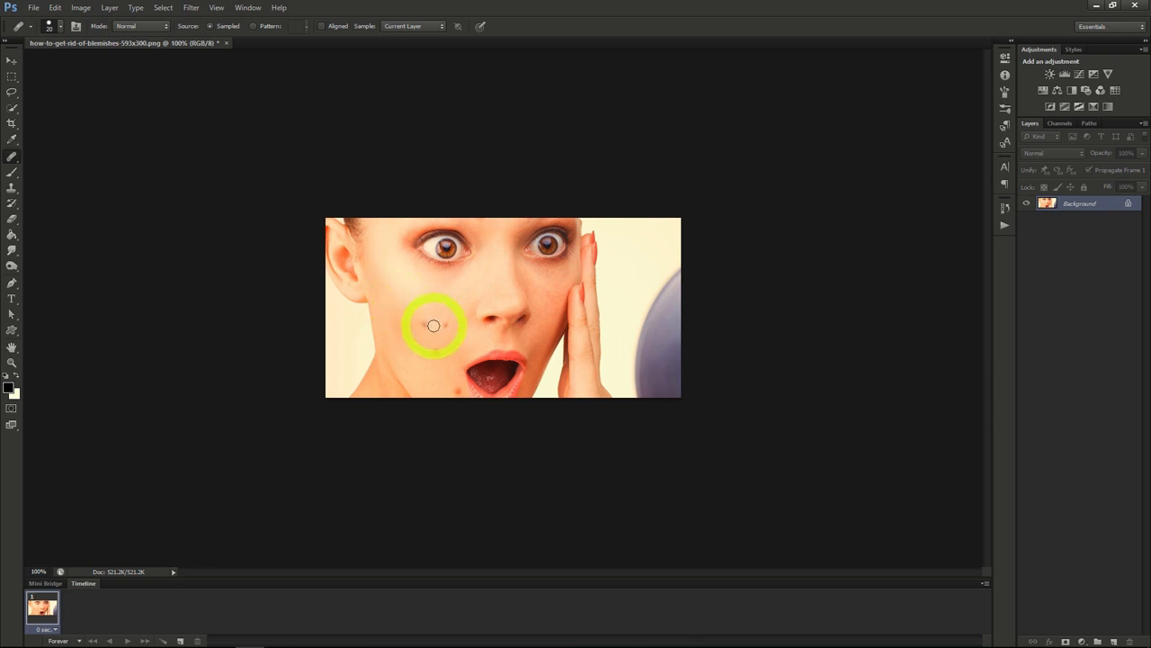
click(438, 323)
click(447, 325)
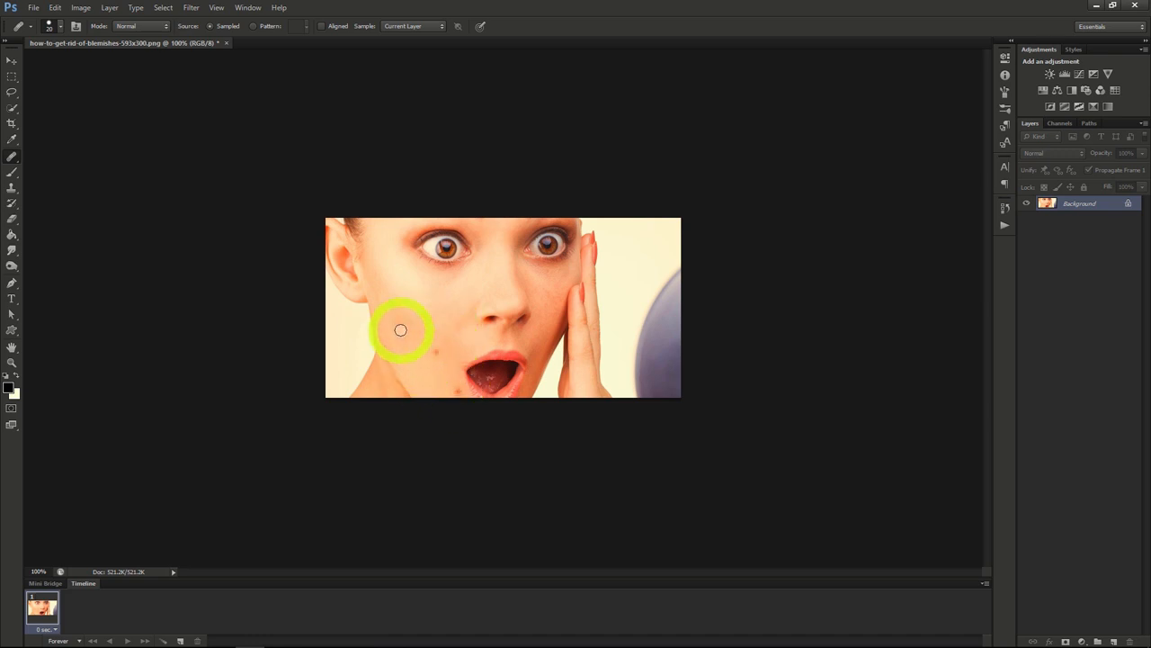
Step: Remove the two remaining blemishes beside and below the woman's mouth with the Spot Healing Brush
right_click(11, 157)
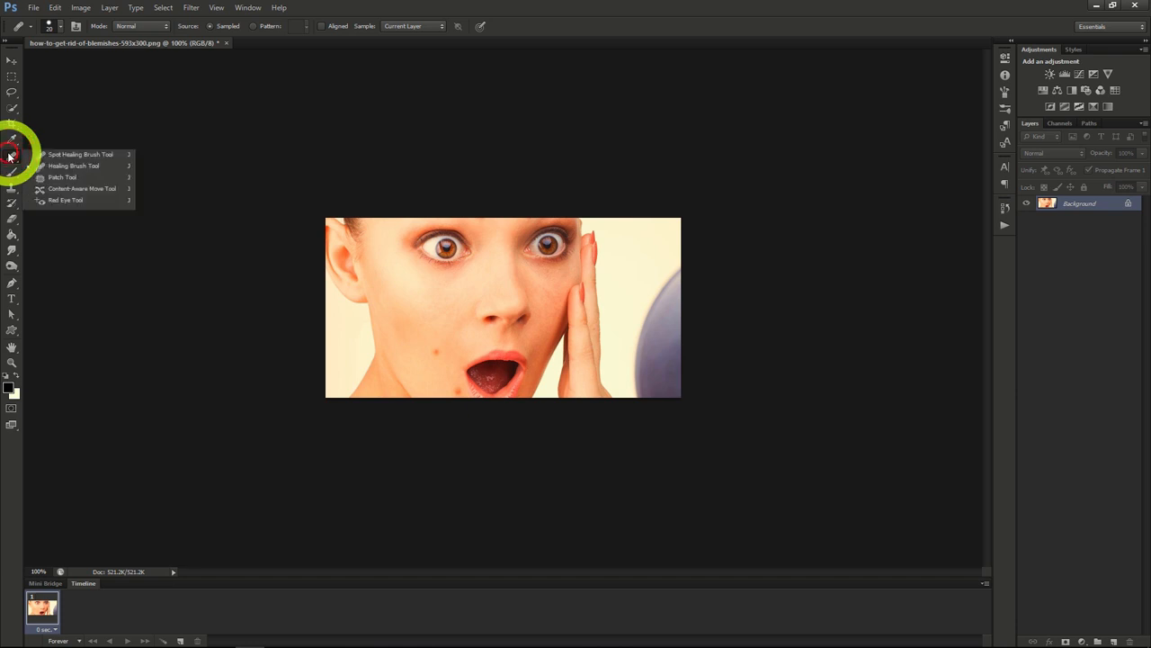
click(60, 157)
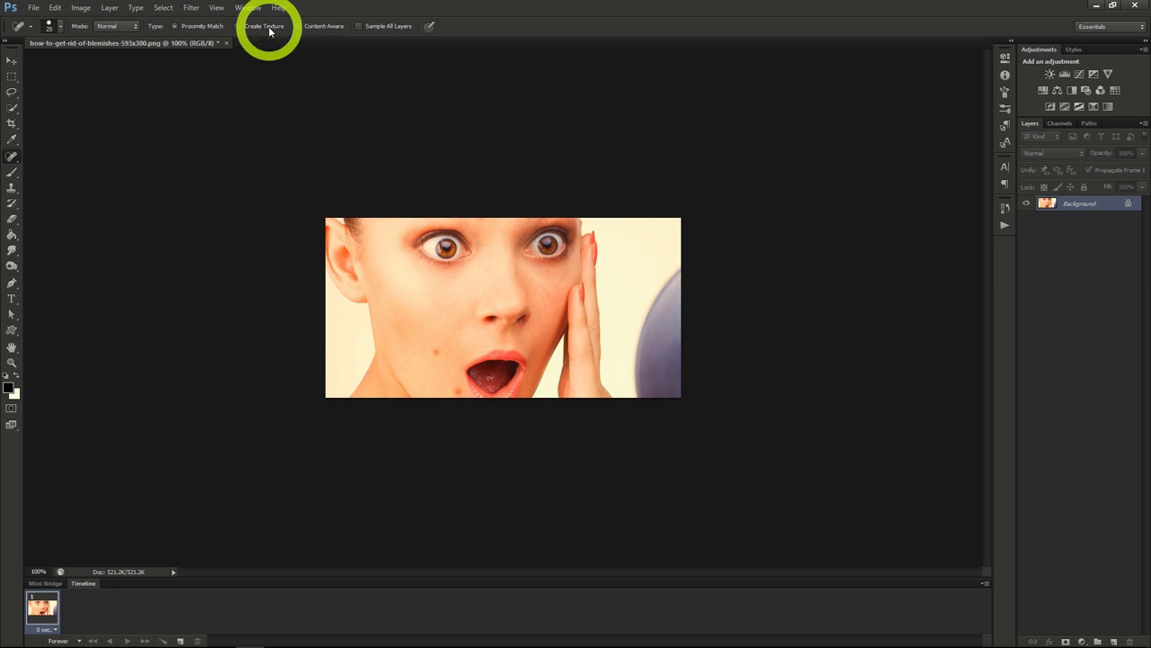
click(320, 28)
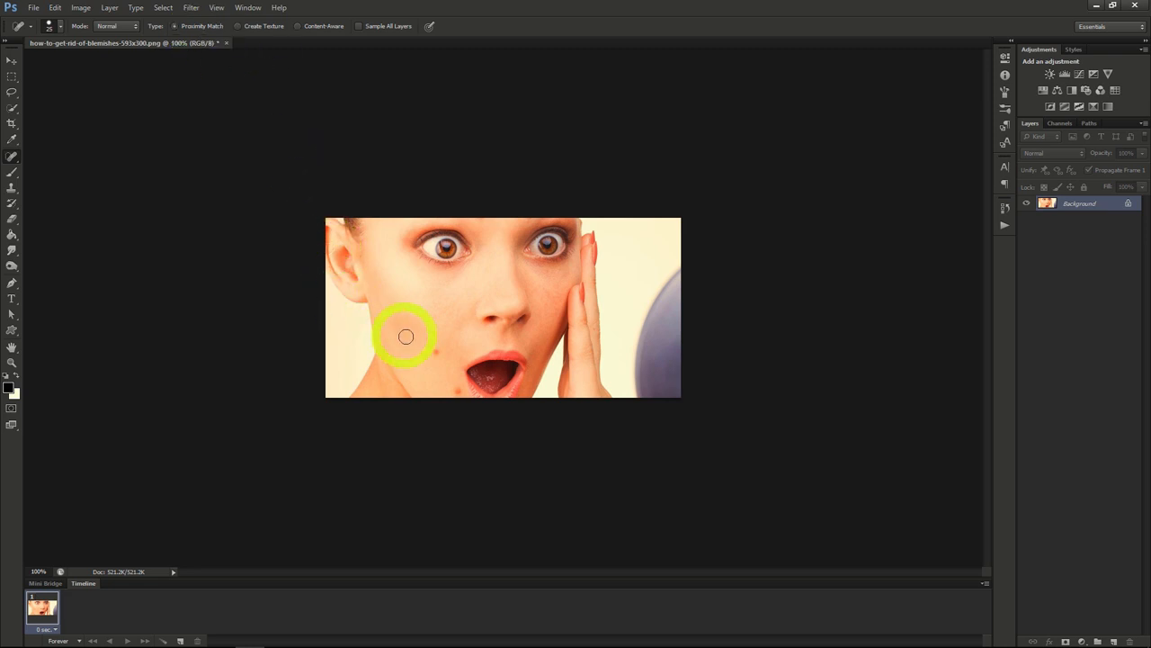
click(437, 357)
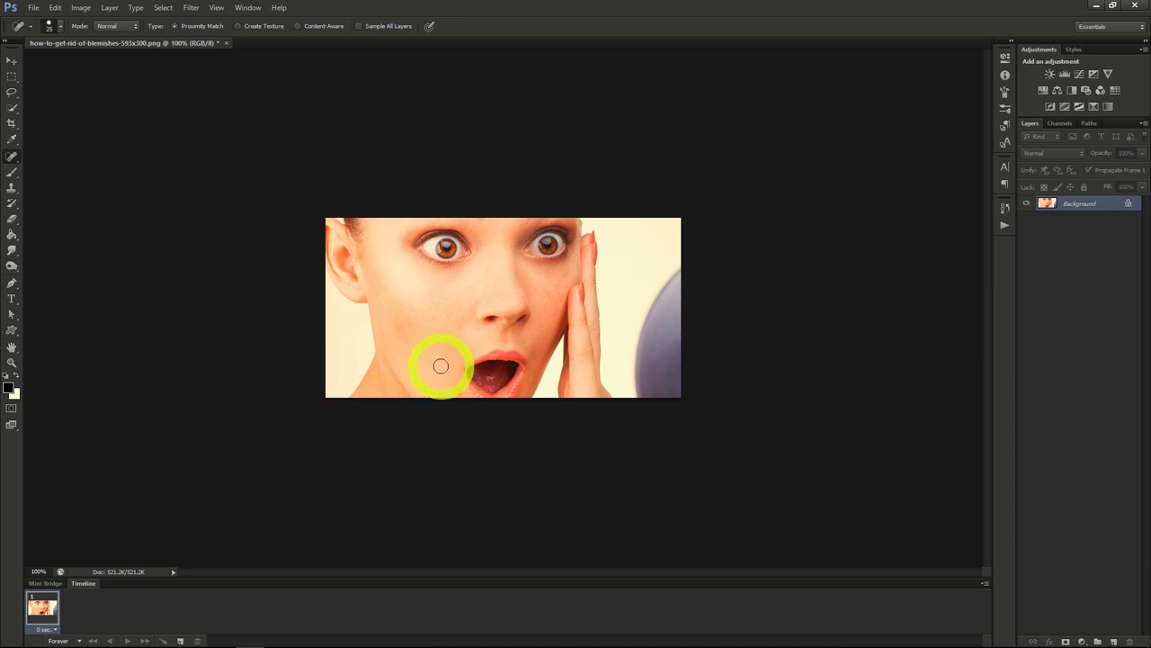
click(458, 392)
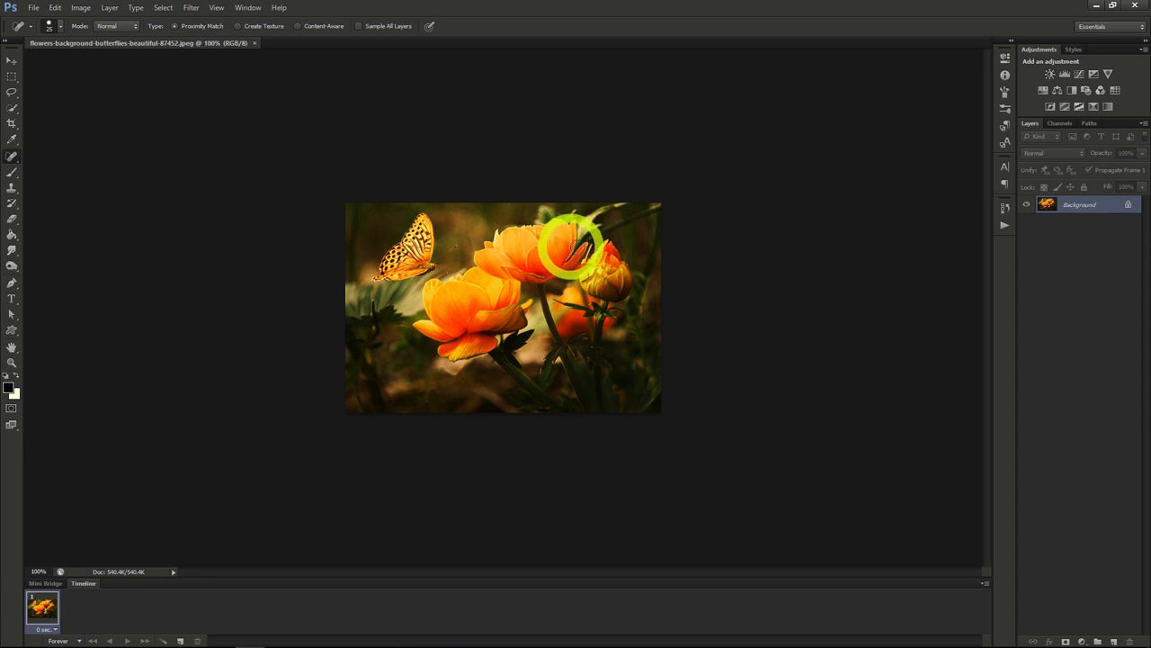
Step: Convert the flower photo's Background to a smart object and apply a Stained Glass filter with cell size 2, border thickness 1 and light intensity 2
right_click(1074, 203)
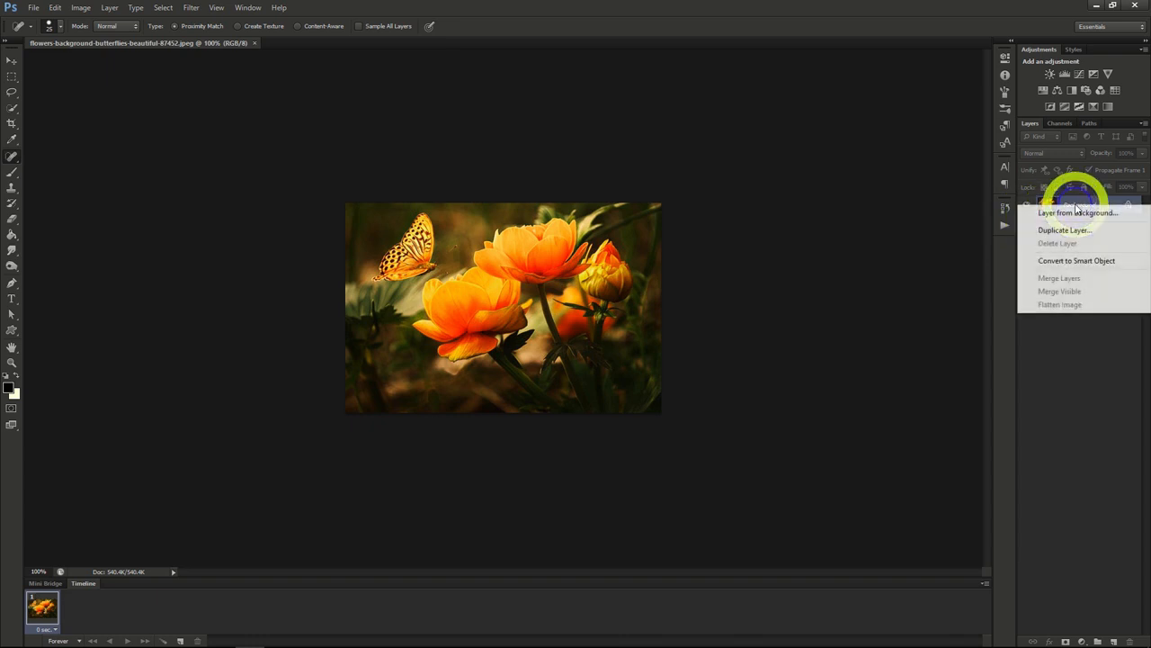
click(1073, 260)
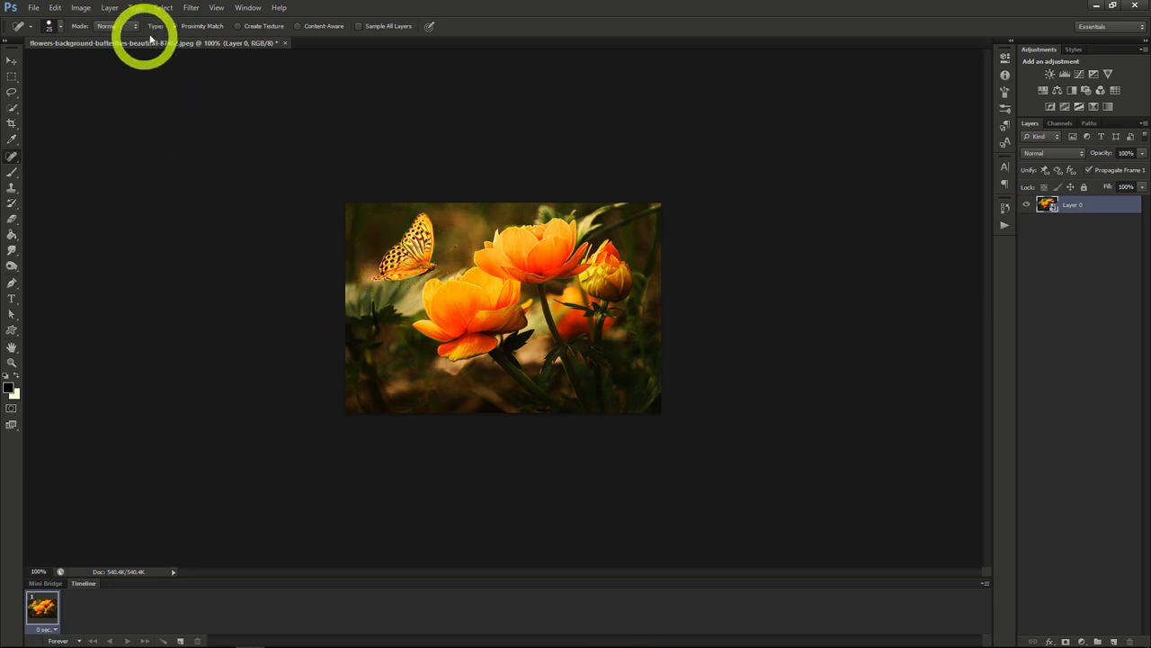
click(190, 8)
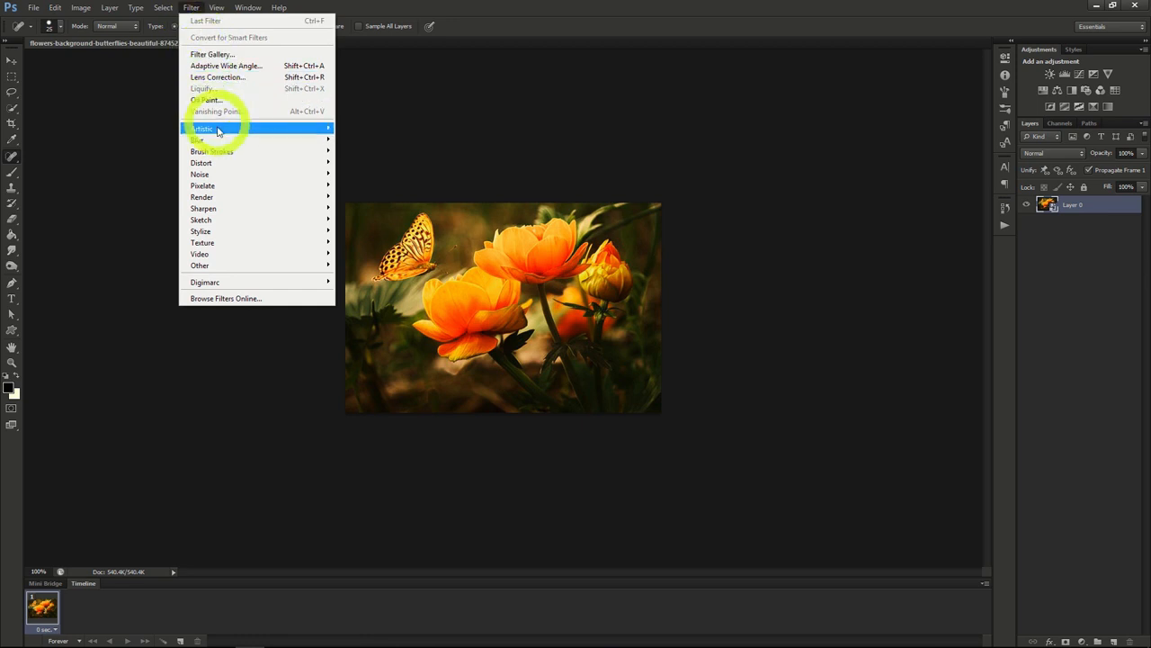
mouse_move(225, 242)
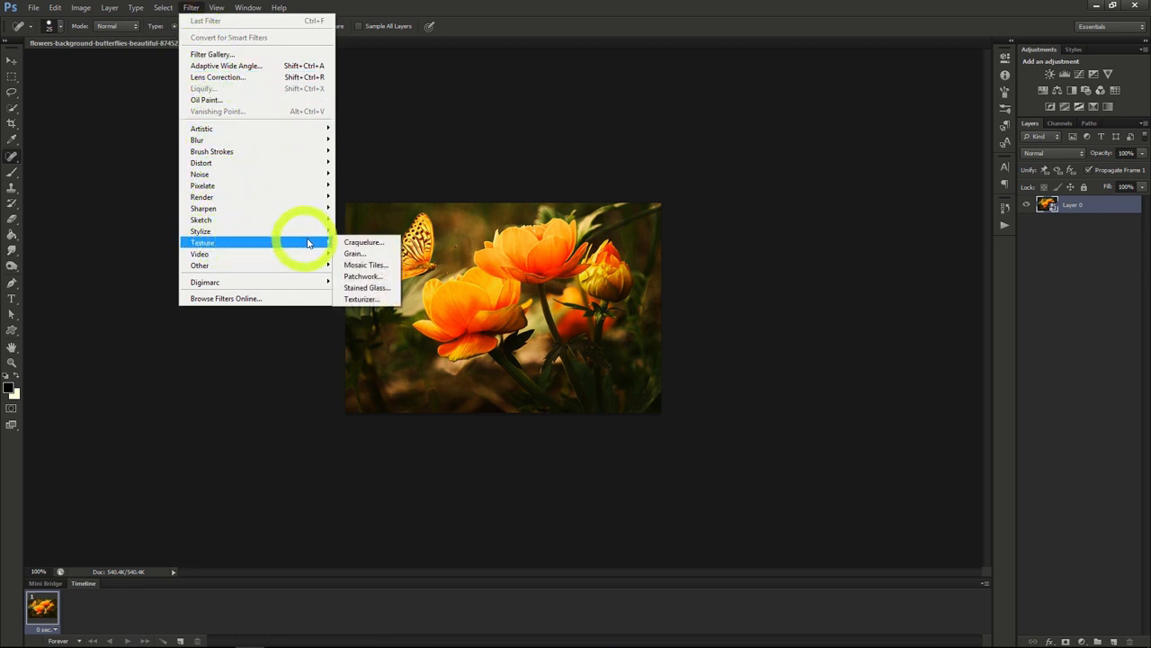
click(364, 287)
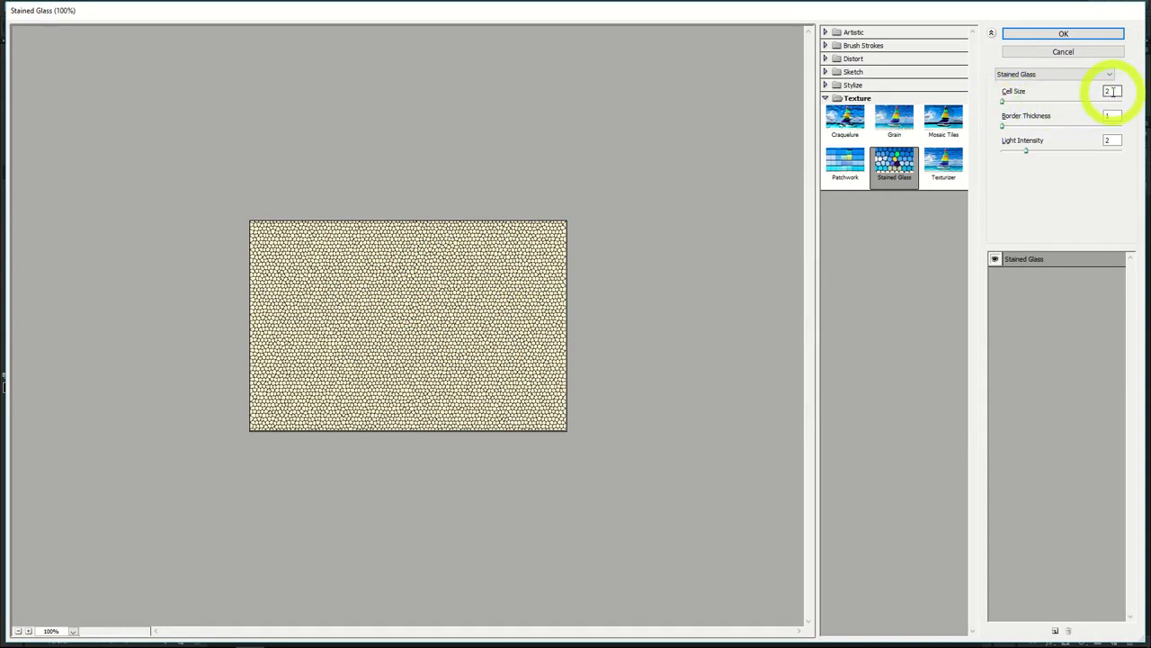
click(1064, 33)
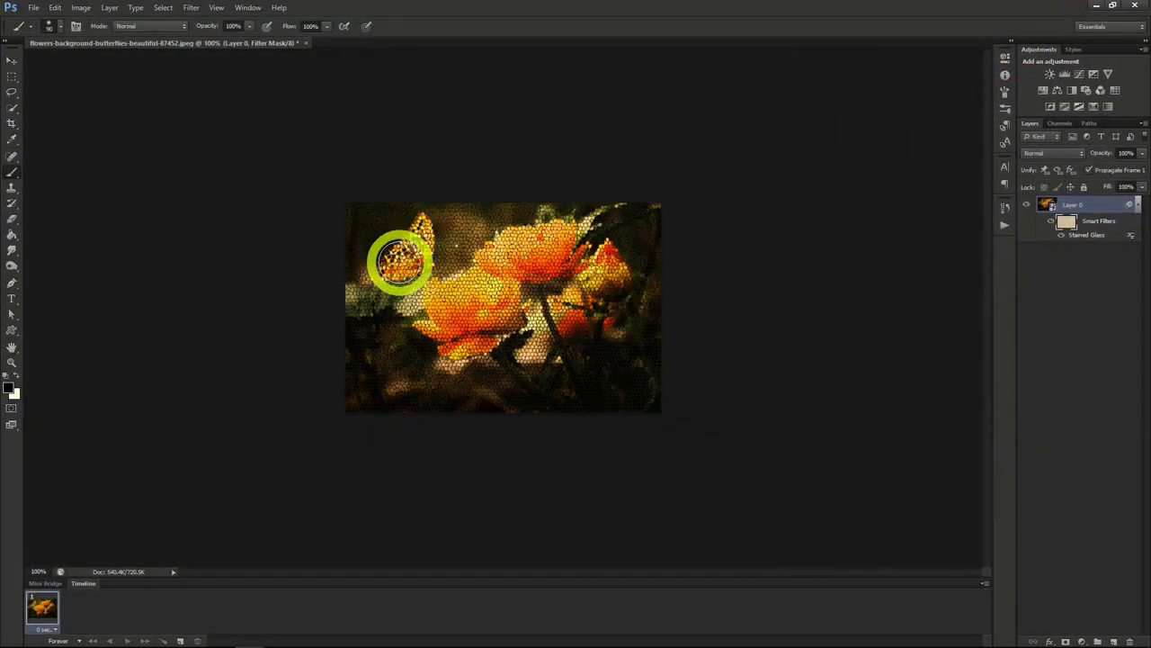
Step: Mask the Stained Glass effect off the butterfly by selecting it with Quick Selection and filling that area of the filter mask with black
drag(403, 263, 410, 263)
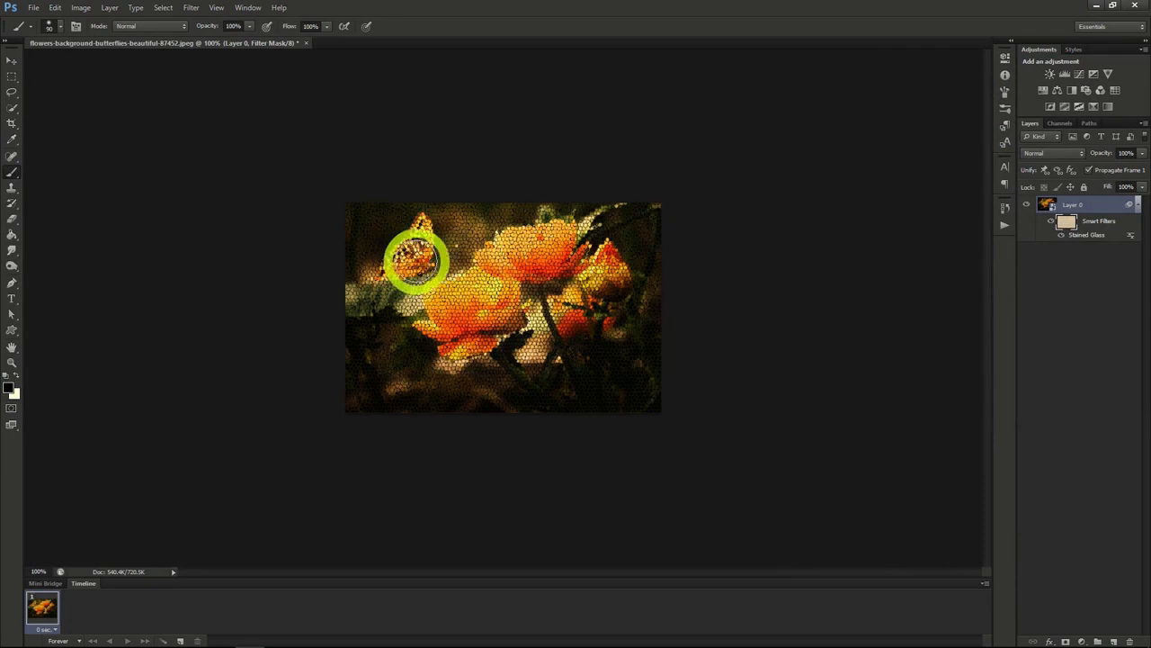
click(1046, 205)
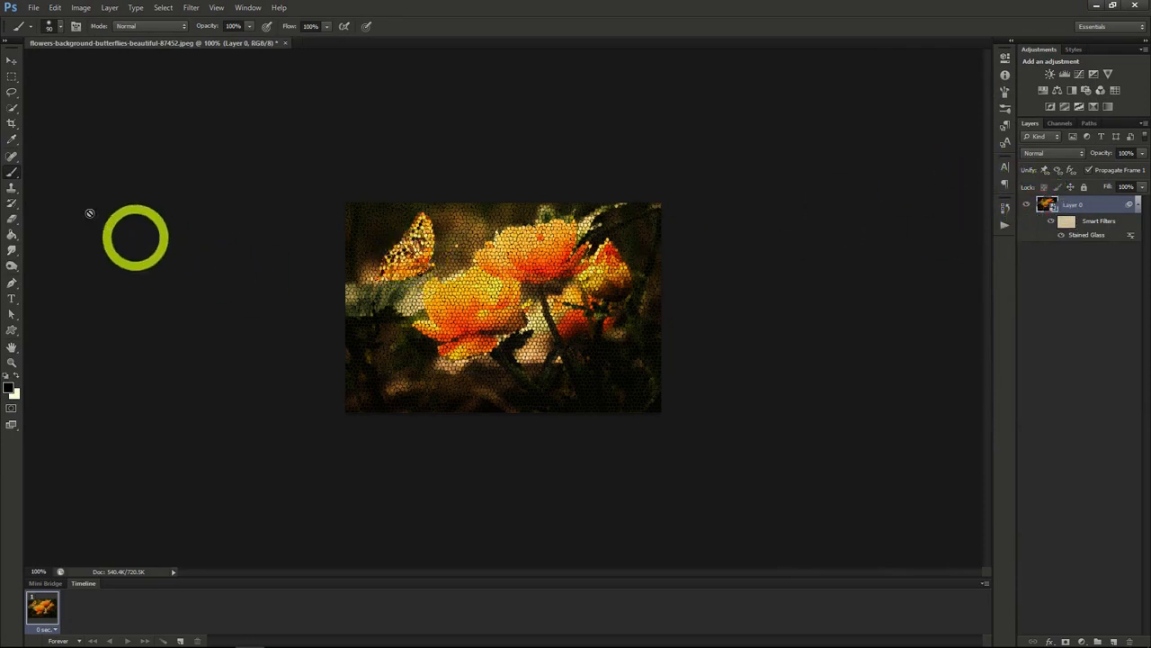
click(12, 108)
drag(419, 255, 409, 252)
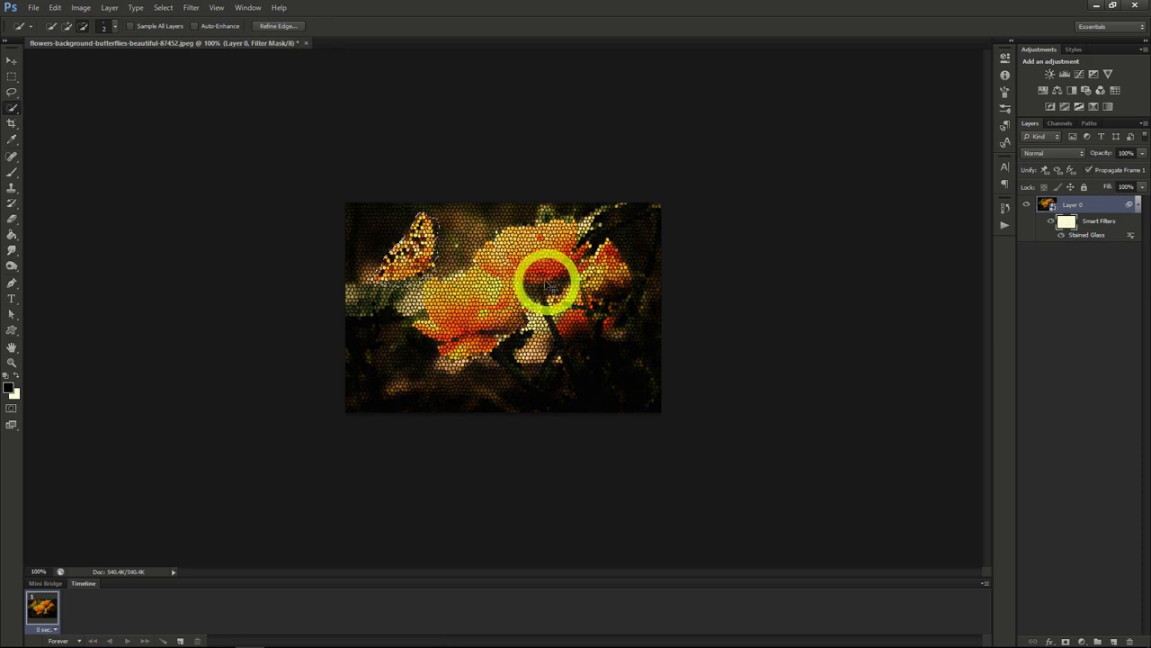
key(alt+BackSpace)
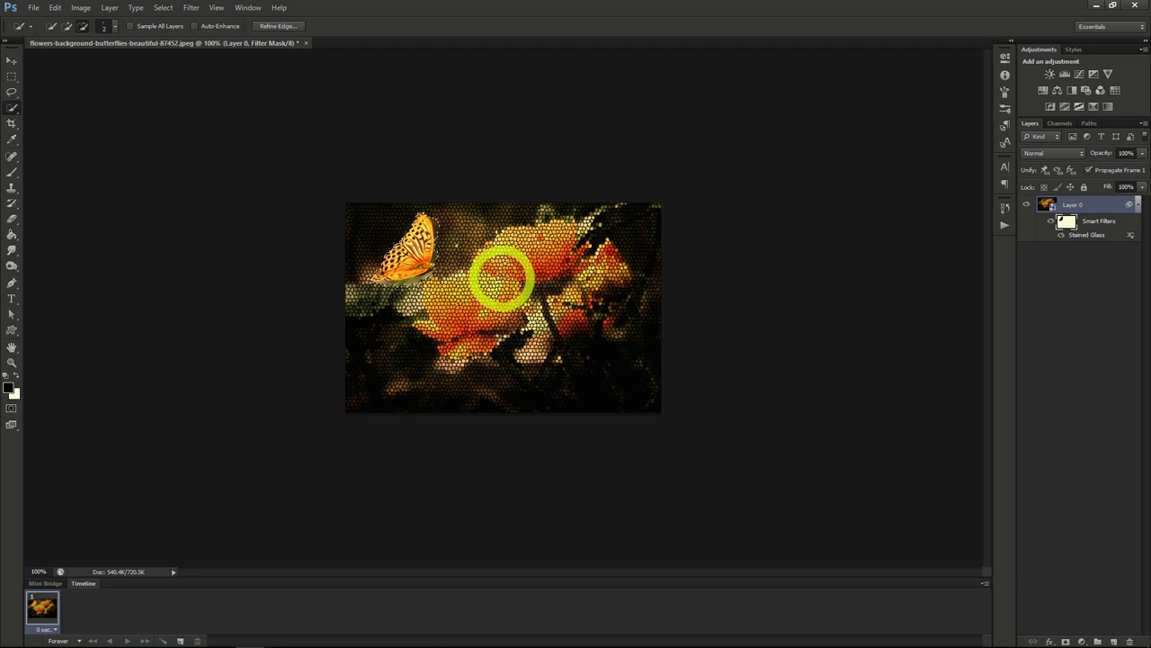
key(x)
key(b)
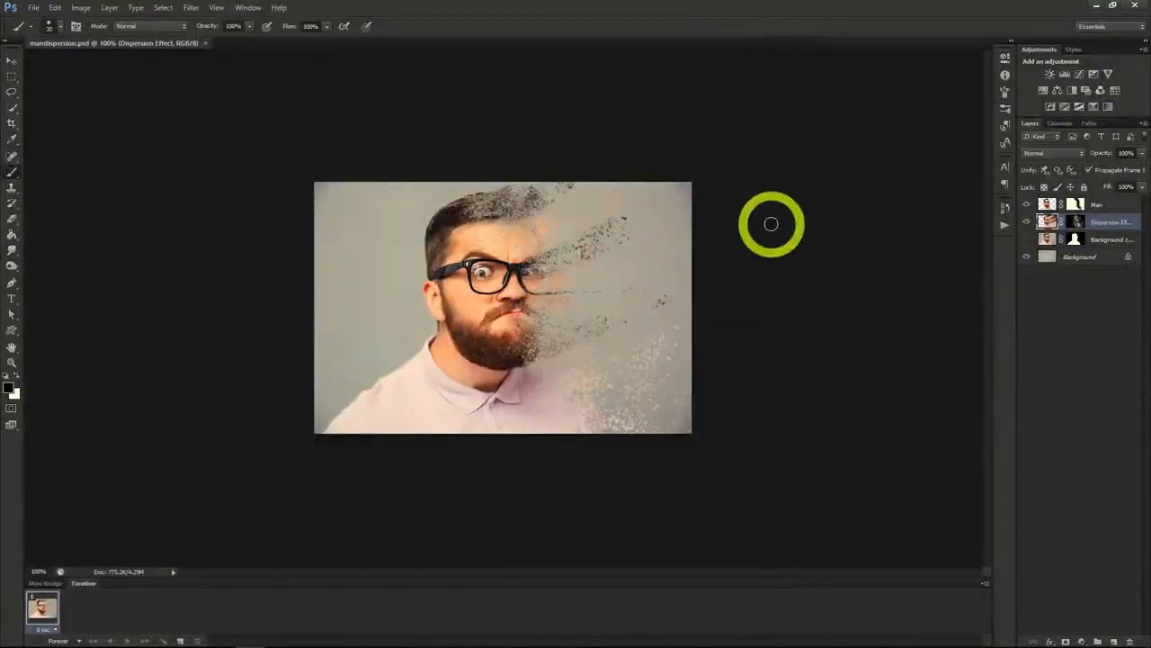
scroll(738, 358, up, 2)
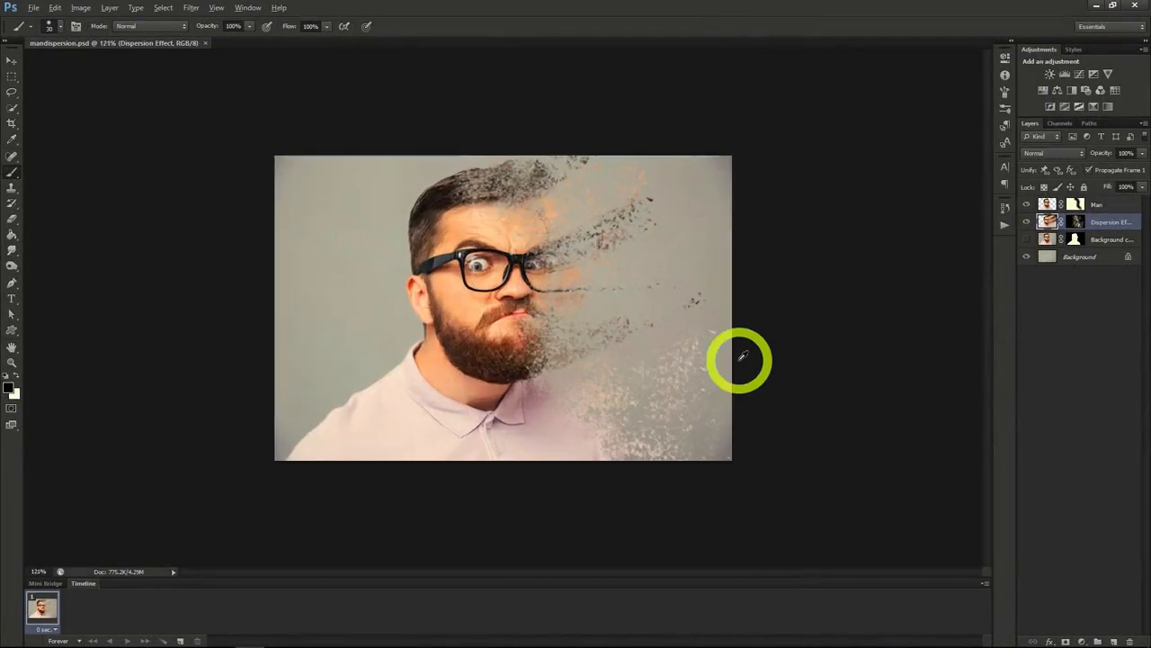
scroll(742, 357, up, 1)
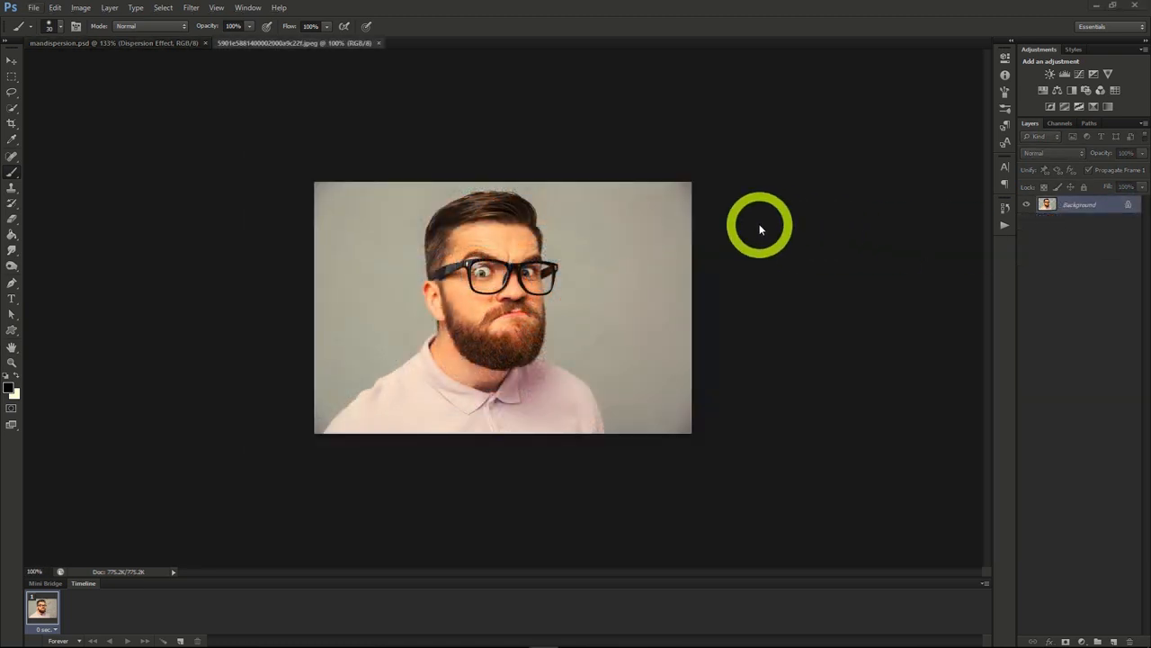
Step: Duplicate the Background layer of the bearded man's photo as "Background copy"
click(1072, 206)
right_click(1072, 206)
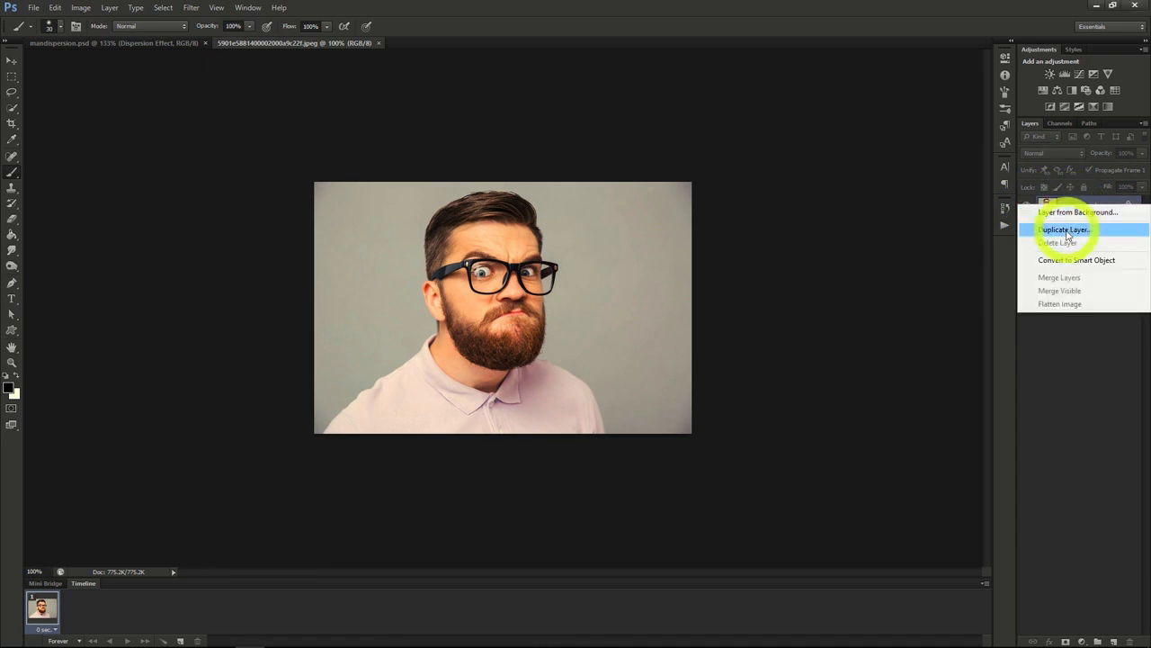
click(1067, 233)
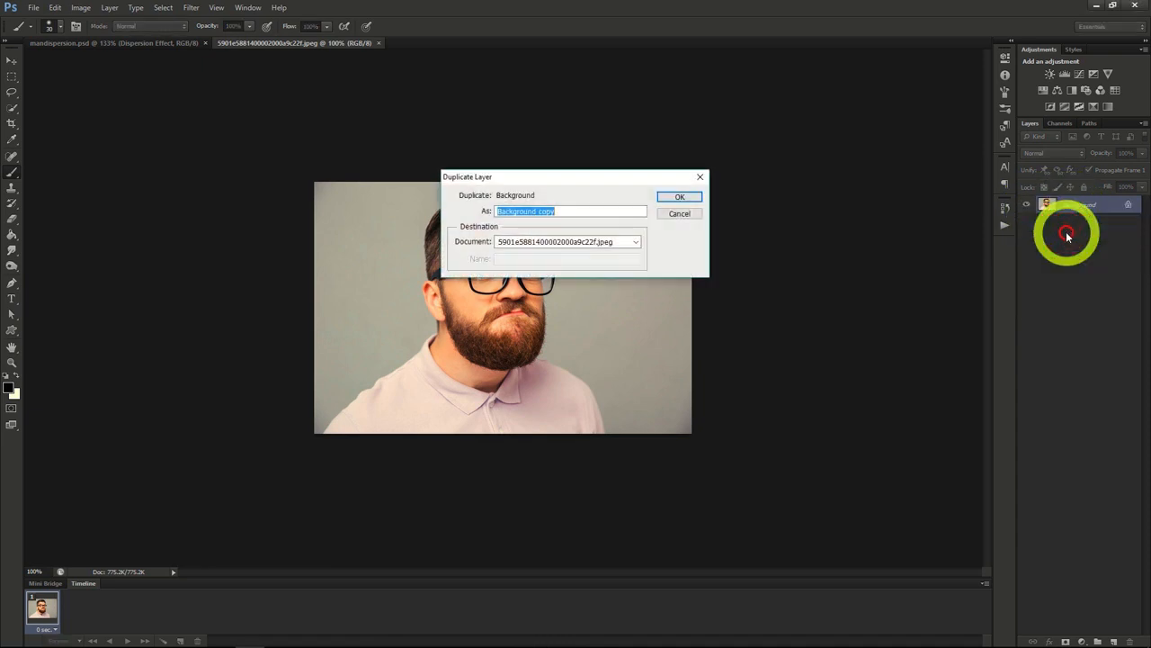
click(670, 198)
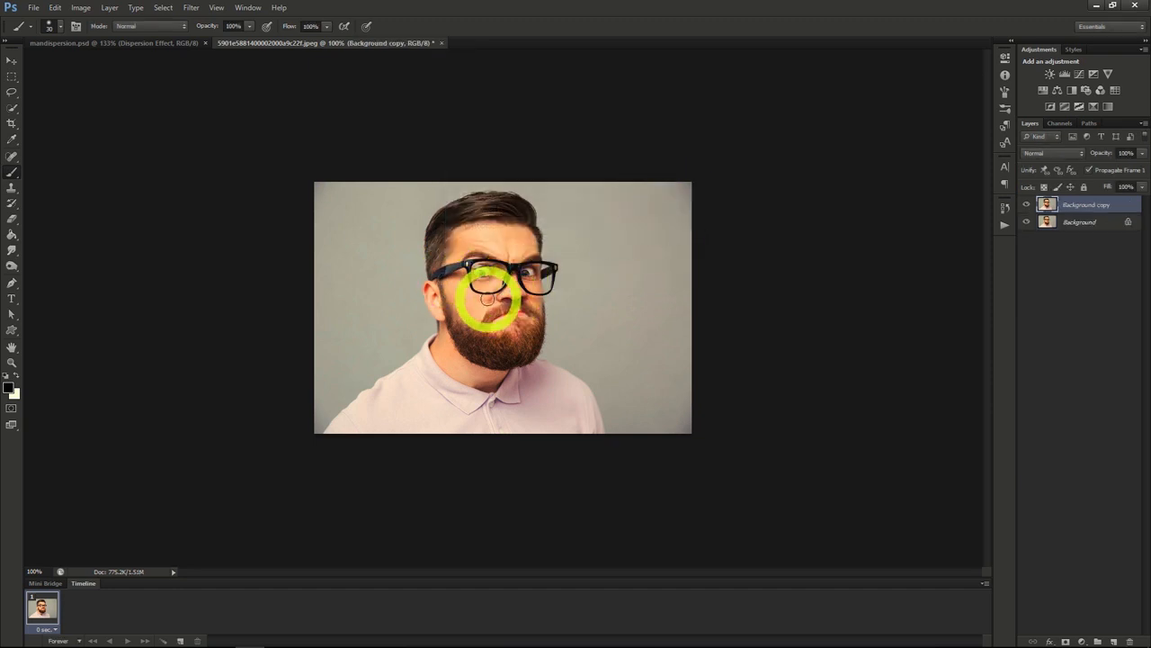
Step: Lasso a loose outline around the man on the Background layer and fill it with Content-Aware at 100% opacity
click(12, 92)
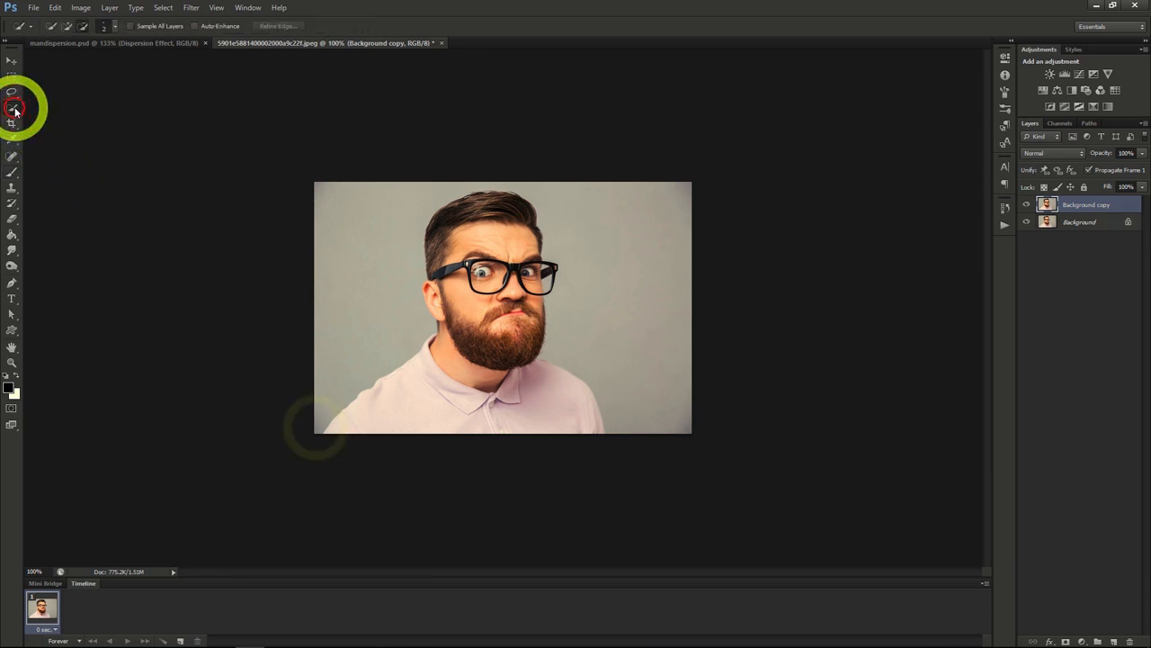
key(alt+bracketleft)
mouse_move(316, 430)
mouse_down()
mouse_move(348, 352)
mouse_move(403, 343)
mouse_move(409, 261)
mouse_move(433, 194)
mouse_move(513, 183)
mouse_move(555, 223)
mouse_move(569, 343)
mouse_move(611, 432)
mouse_move(547, 453)
mouse_move(371, 451)
mouse_move(310, 446)
mouse_move(325, 412)
mouse_up()
right_click(421, 368)
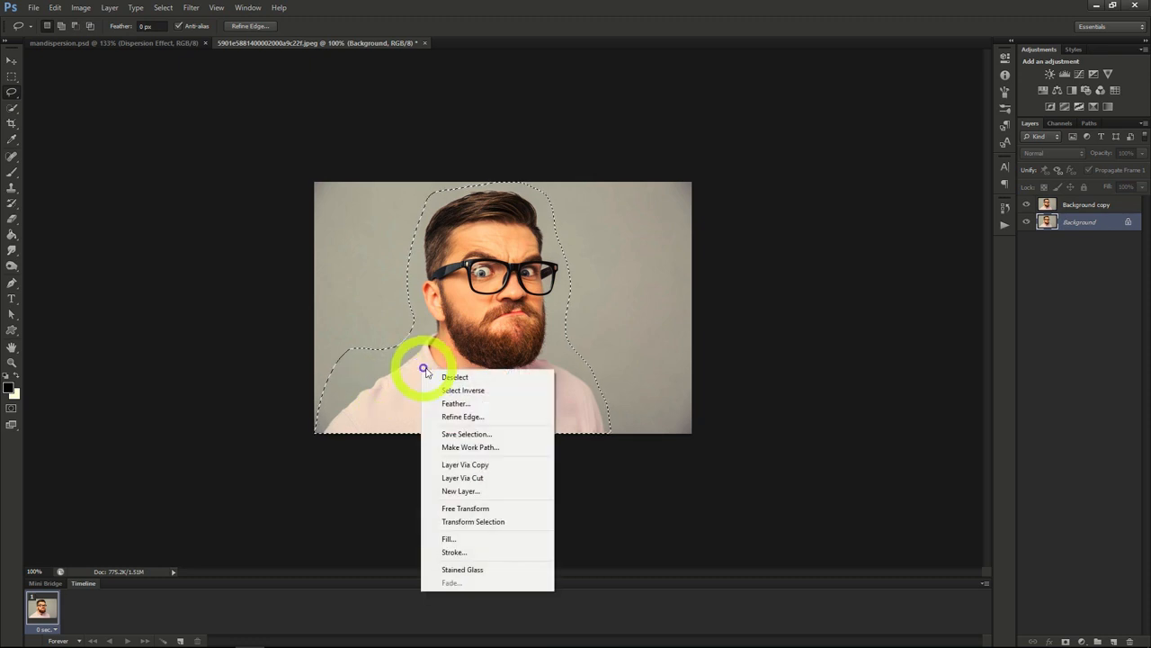
click(468, 539)
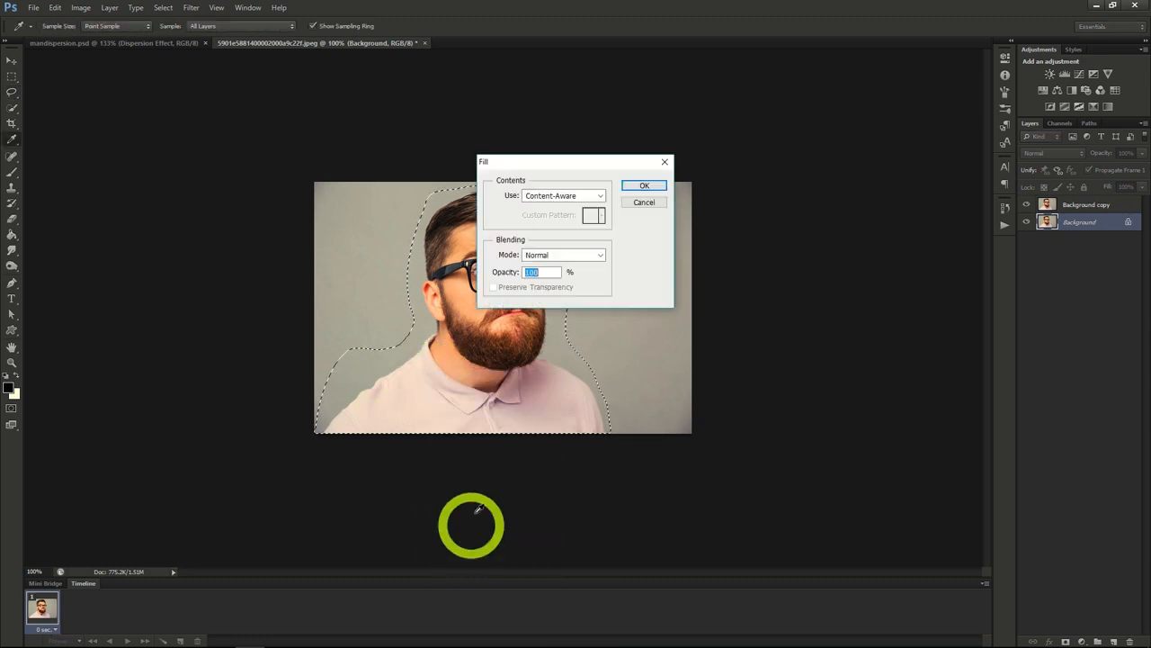
click(643, 185)
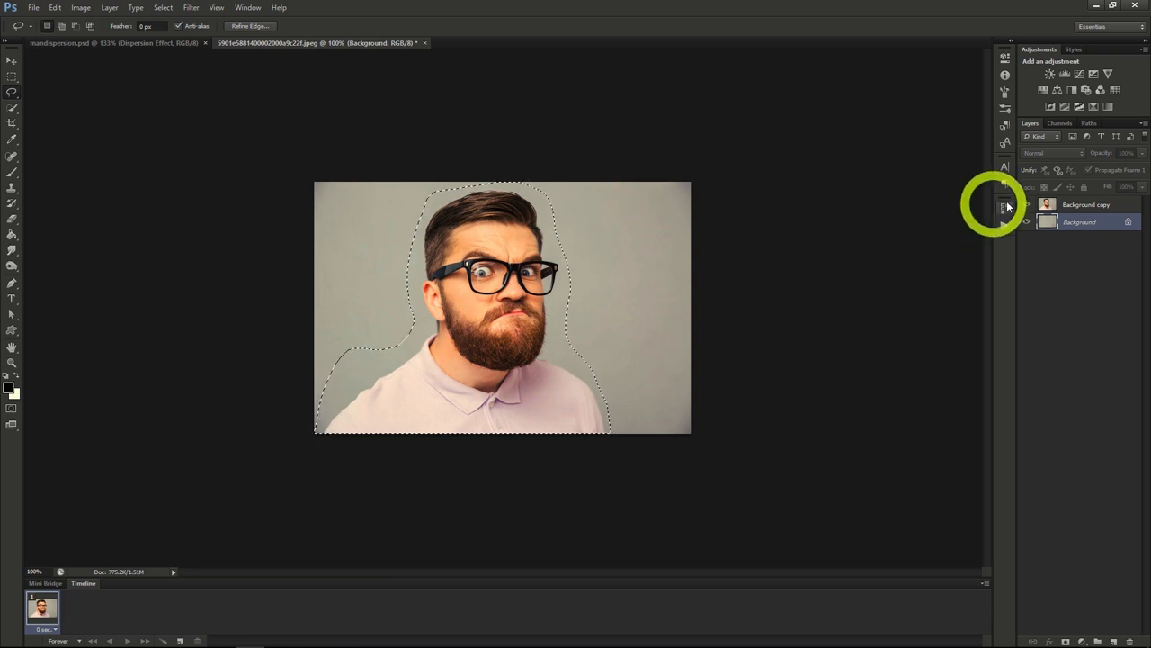
Step: Select the man's head, glasses, beard and shirt on the Background copy layer with the Quick Selection tool
click(1084, 206)
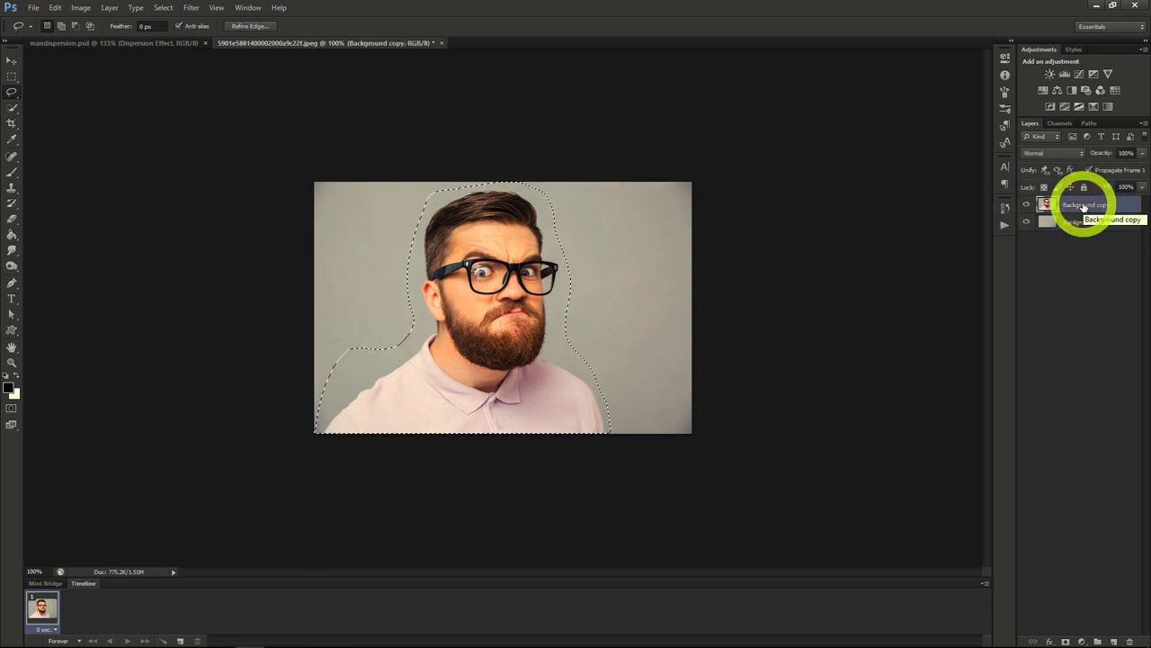
click(12, 108)
right_click(380, 260)
click(382, 266)
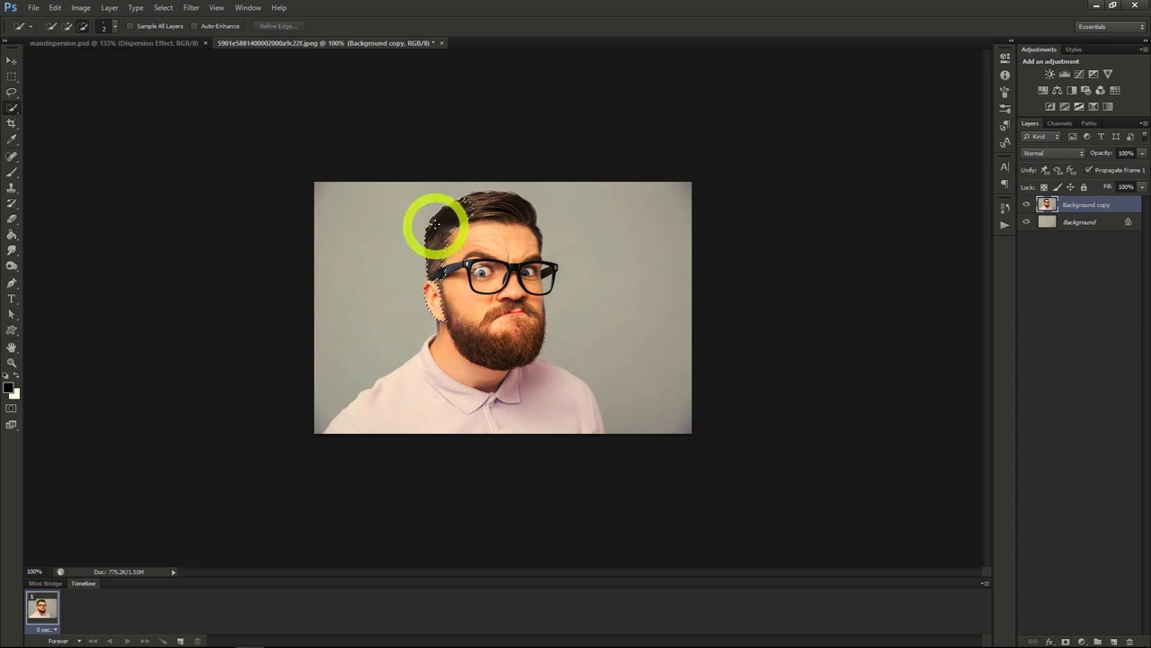
mouse_move(519, 203)
mouse_down()
mouse_move(543, 278)
mouse_move(529, 360)
mouse_up()
mouse_move(468, 279)
mouse_down()
mouse_move(468, 341)
mouse_move(442, 366)
mouse_up()
mouse_move(393, 405)
mouse_down()
mouse_move(559, 407)
mouse_move(441, 364)
mouse_up()
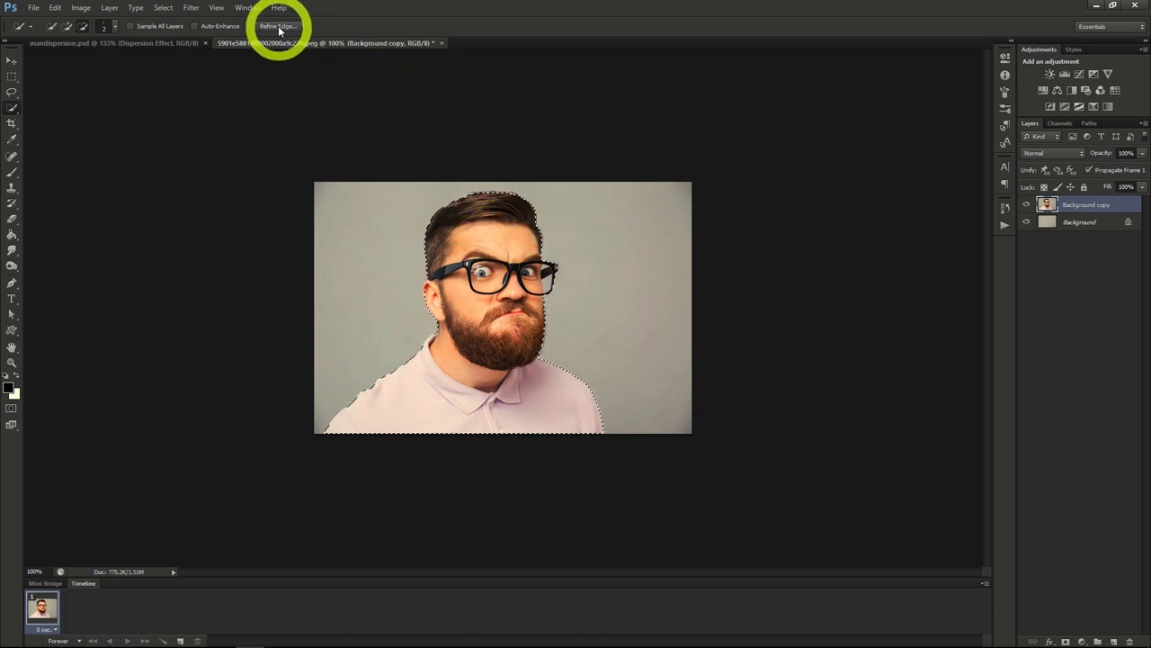
Step: Output the selection as a layer mask on Background copy through Refine Edge and toggle the layer's visibility to check the cutout
click(278, 27)
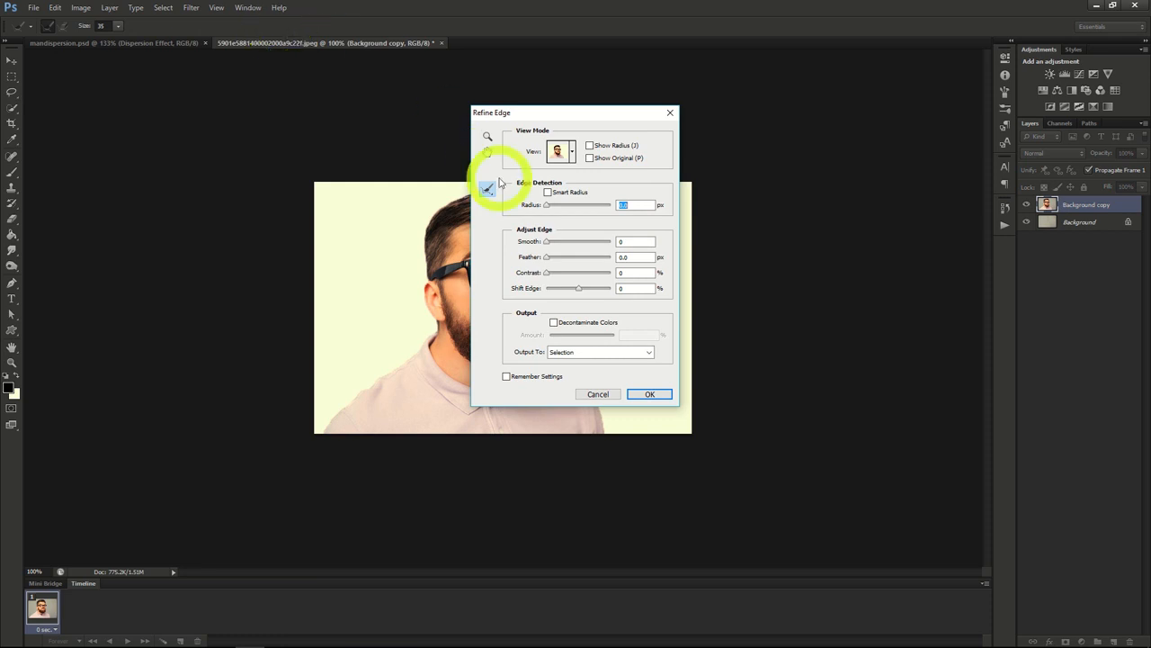
drag(582, 112, 824, 121)
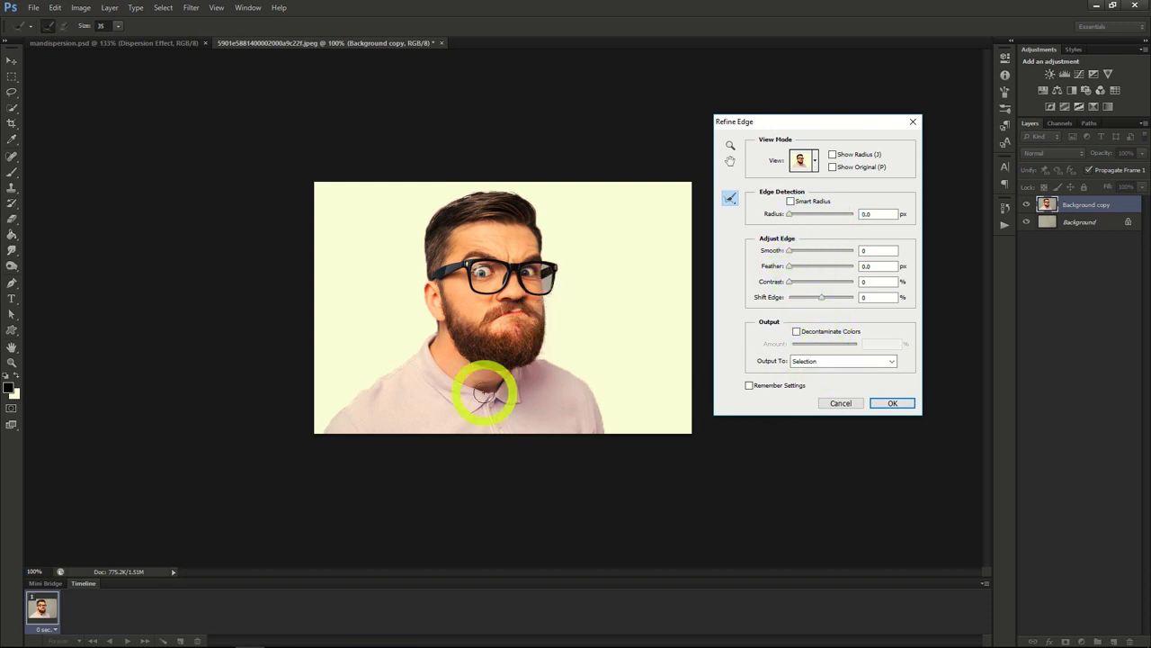
click(830, 363)
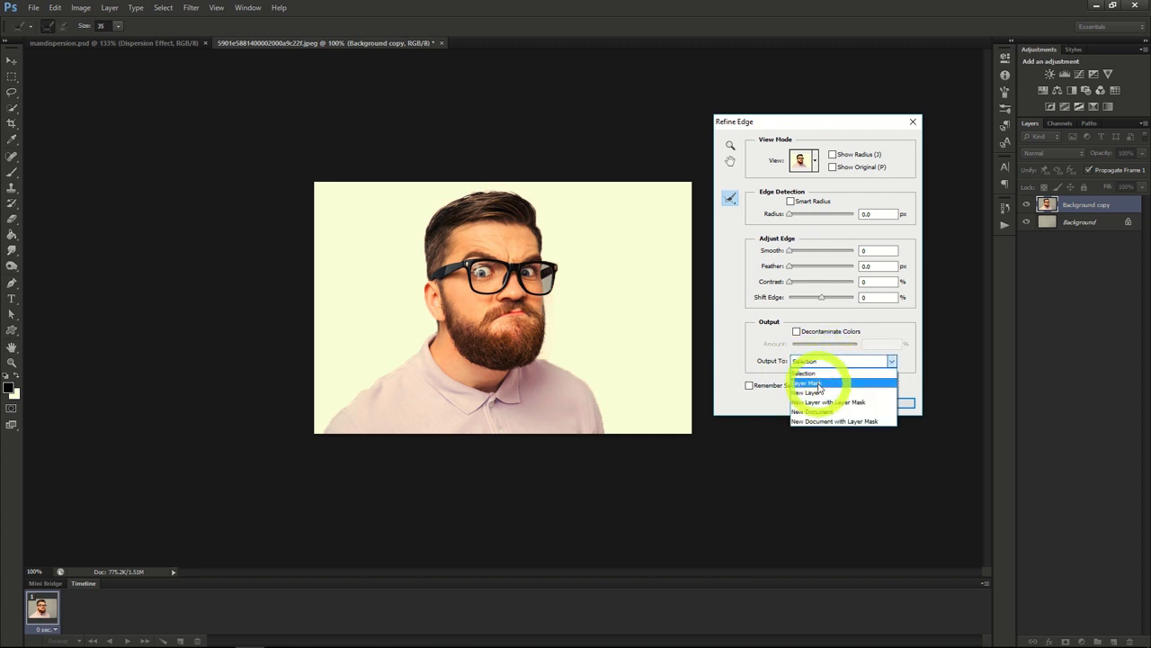
click(826, 379)
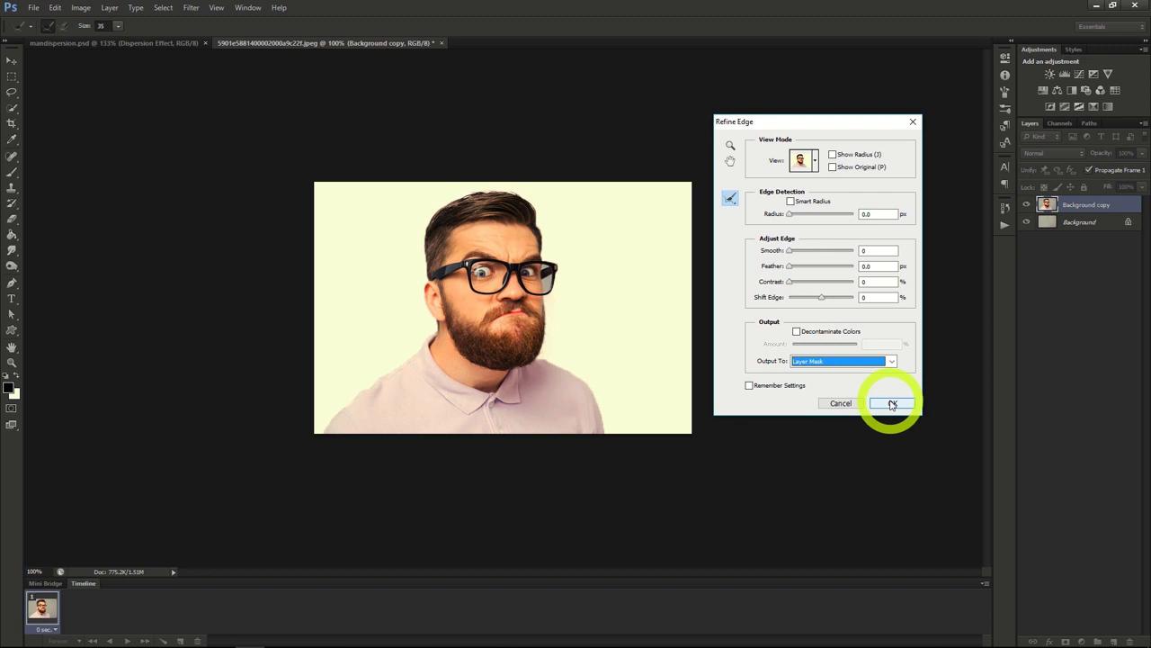
click(892, 404)
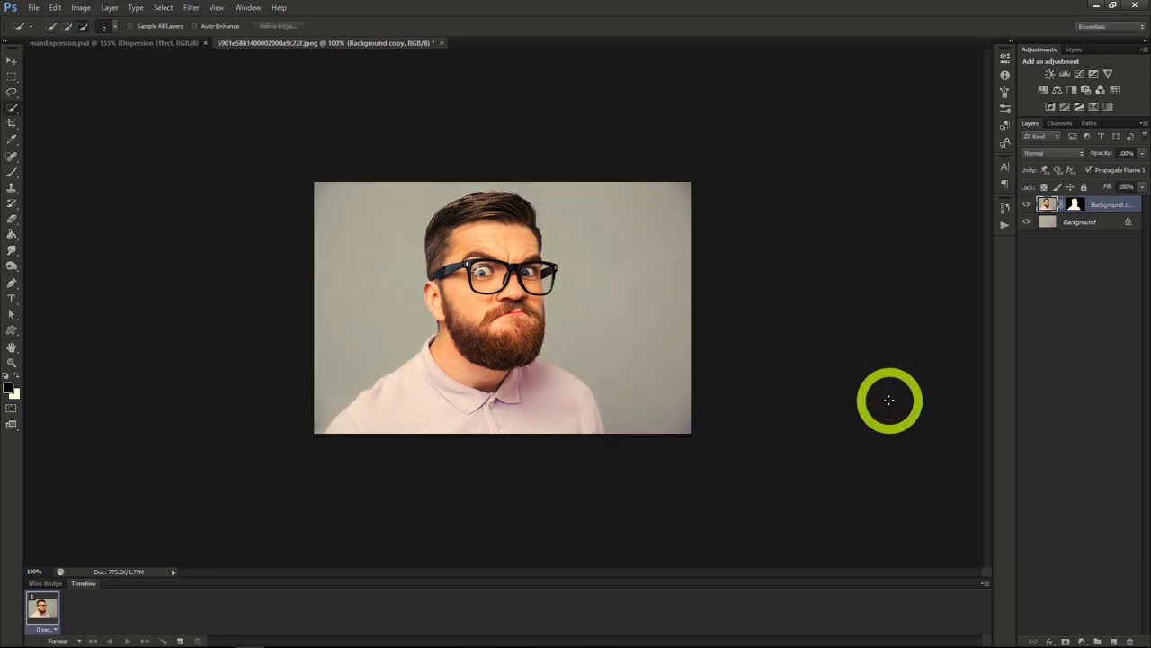
click(1027, 206)
click(1027, 206)
click(1026, 206)
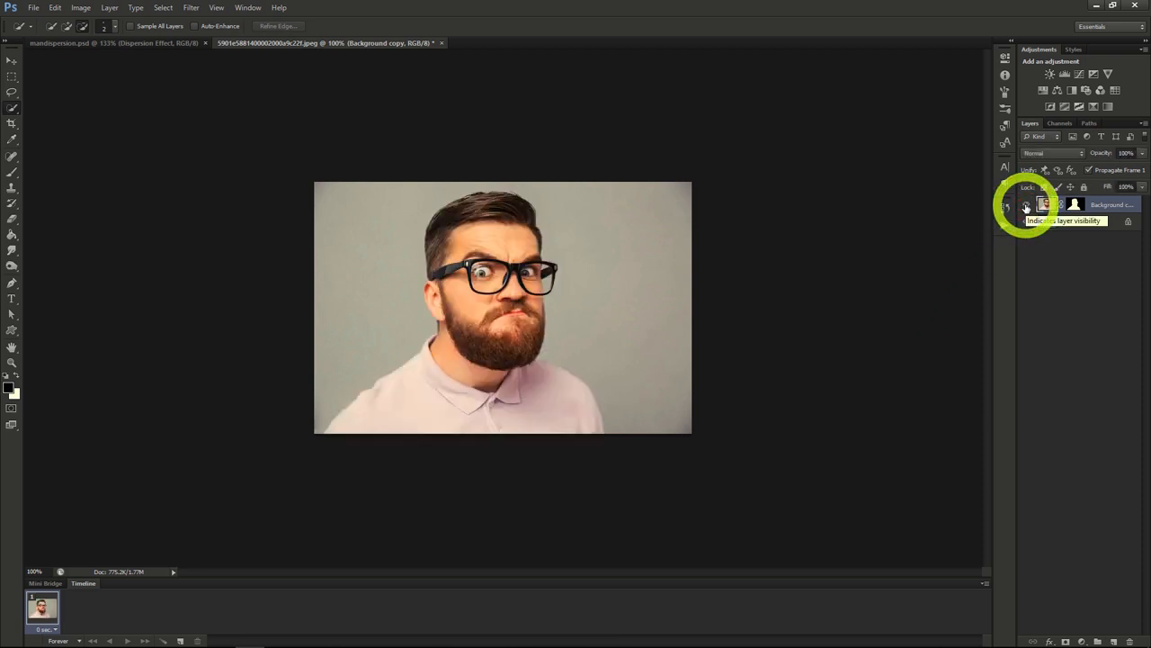
Step: Duplicate the masked Background copy layer as "Dispersion Effect", and duplicate that layer as "Man"
right_click(1100, 202)
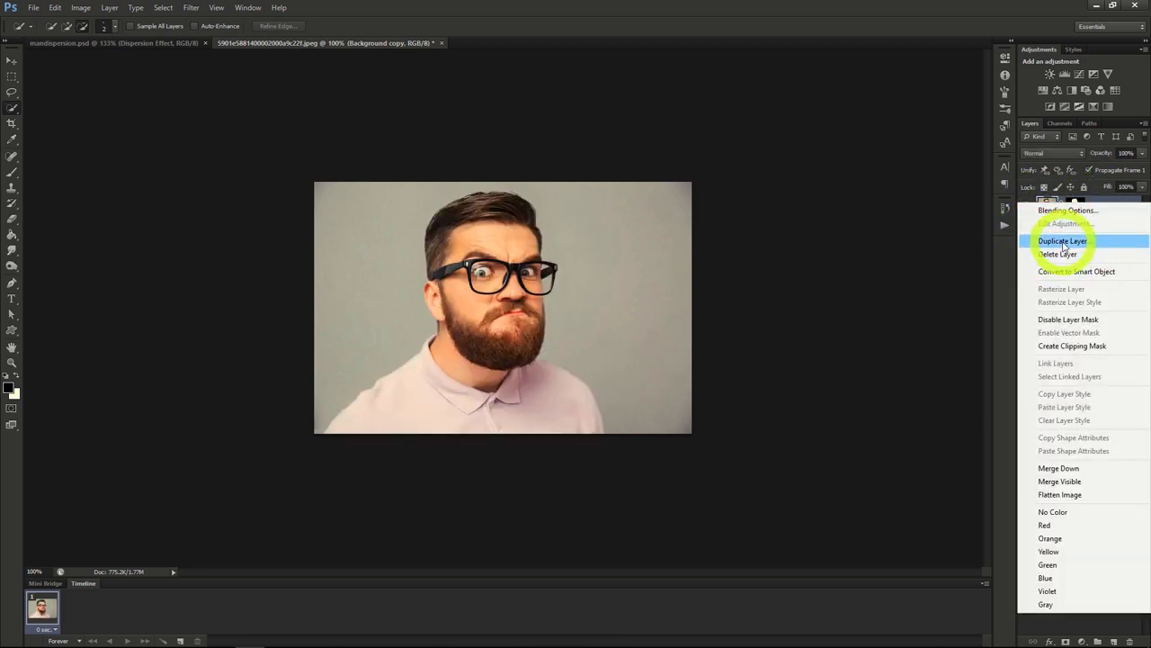
click(987, 242)
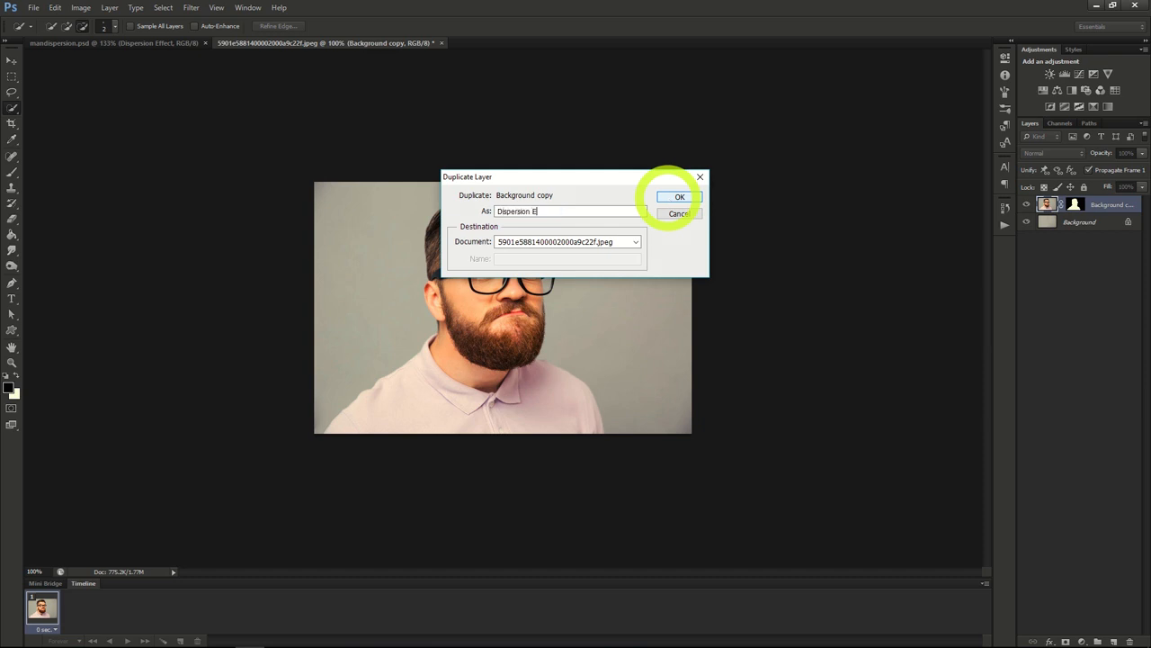
text(t)
click(670, 196)
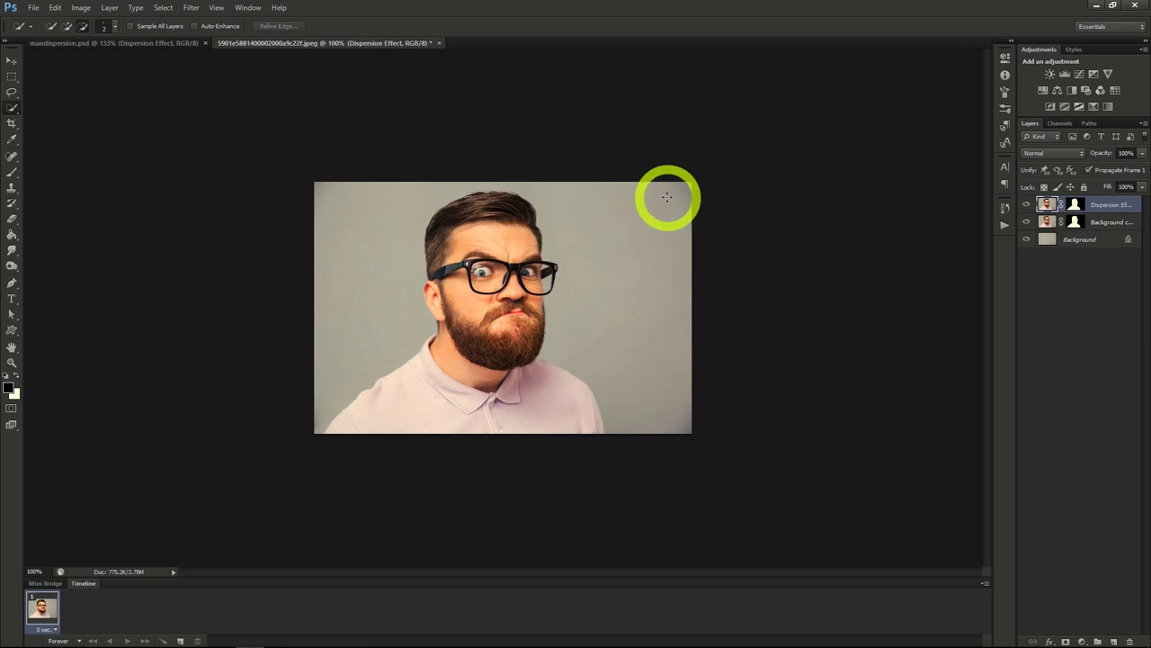
right_click(1093, 205)
click(1063, 246)
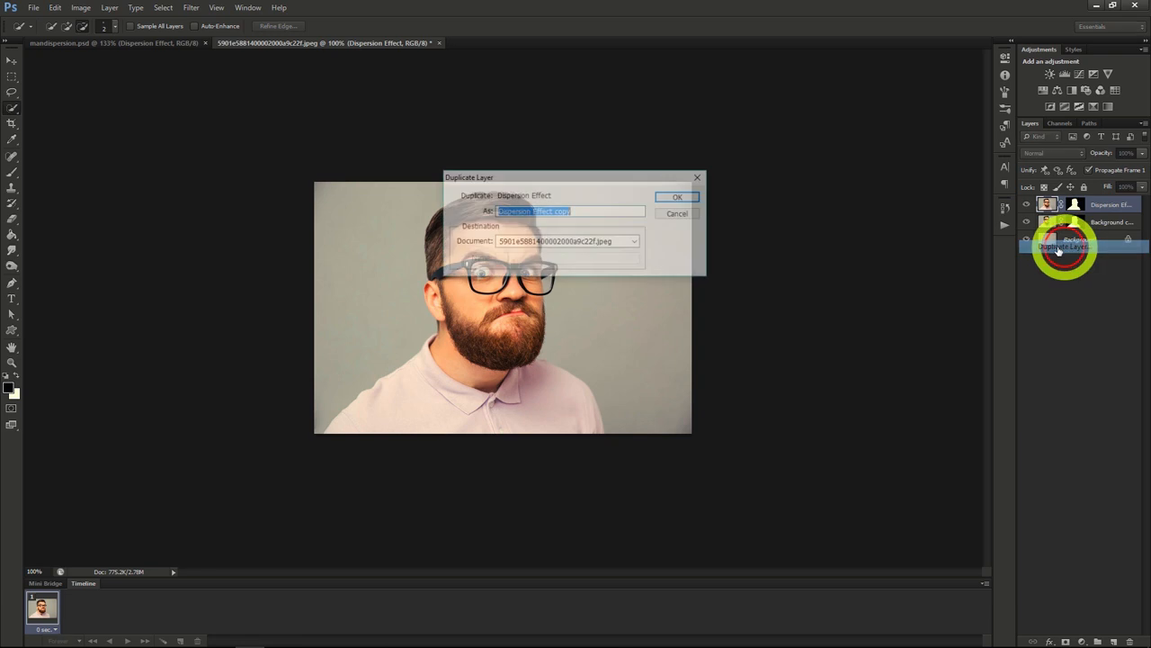
text(Man)
key(Return)
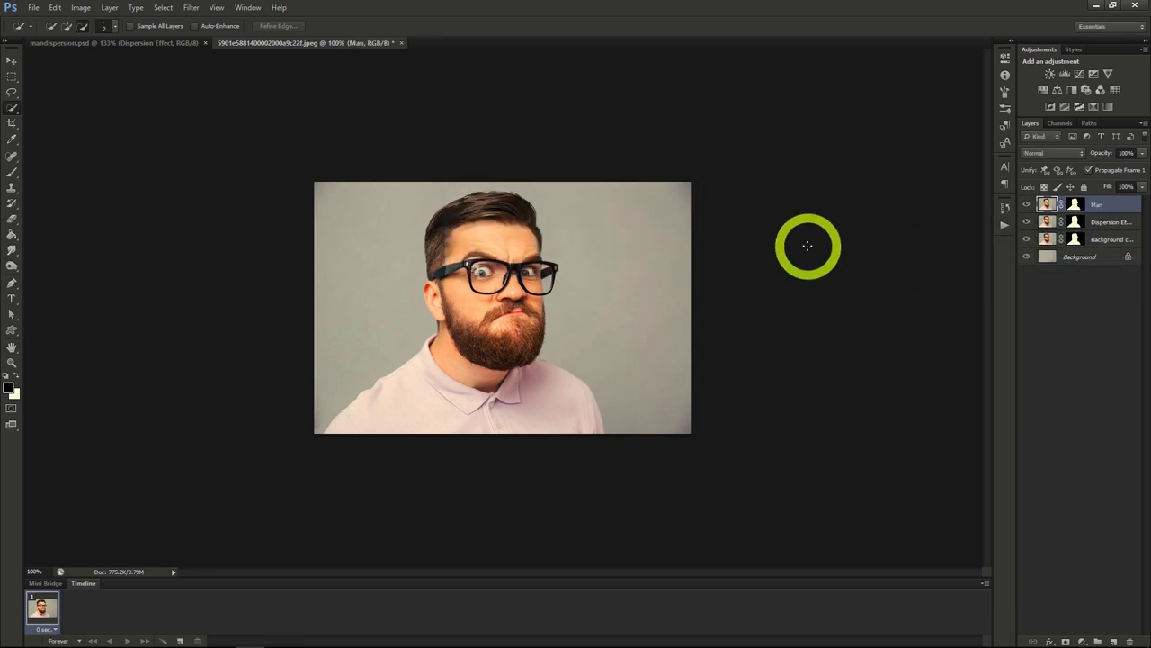
Step: Apply Liquify to the Dispersion Effect layer, stretching the man's forehead, glasses, beard and shirt to the image's right edge with a size 100 brush
click(1099, 223)
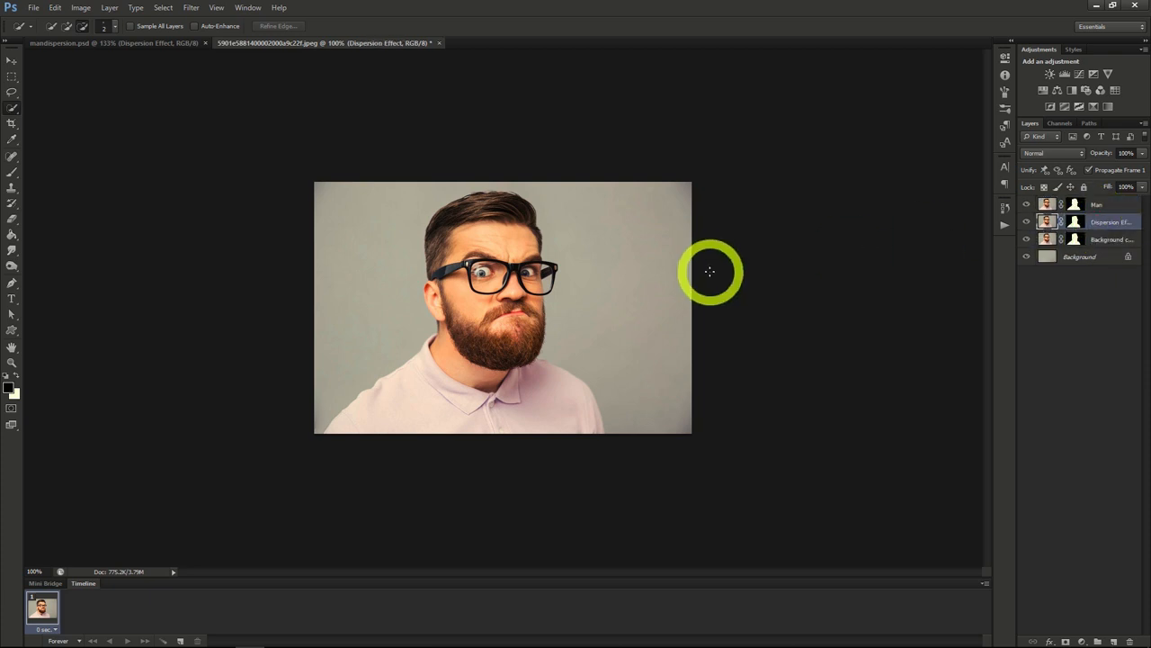
click(190, 8)
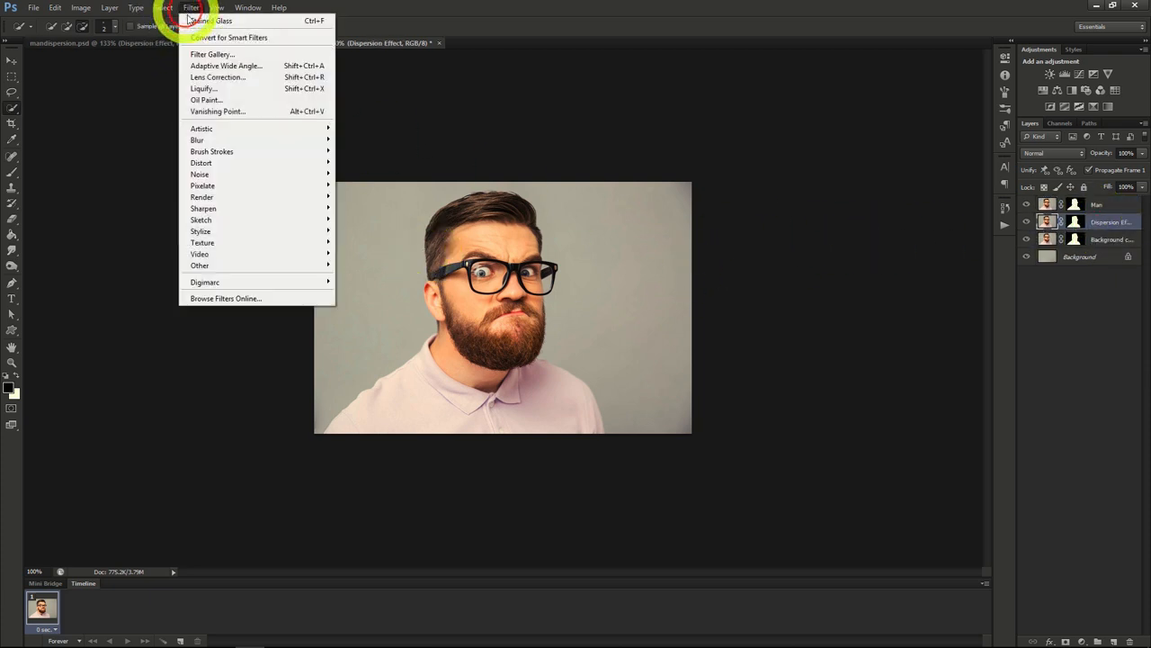
click(222, 90)
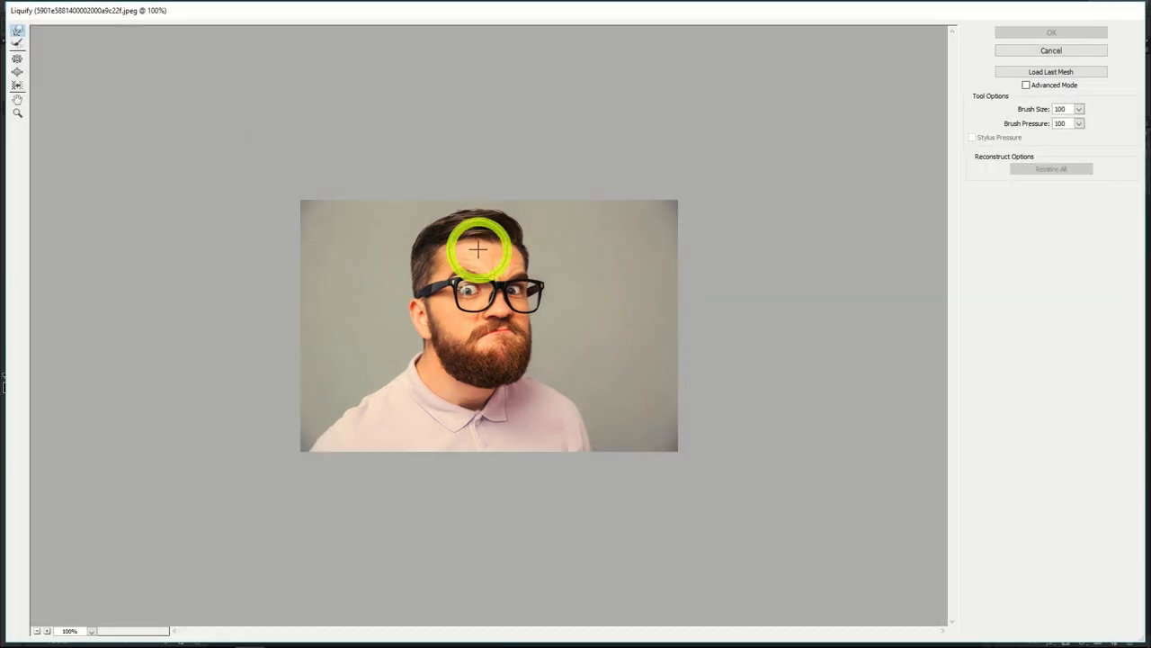
mouse_move(489, 258)
mouse_down()
mouse_move(499, 230)
mouse_move(549, 192)
mouse_up()
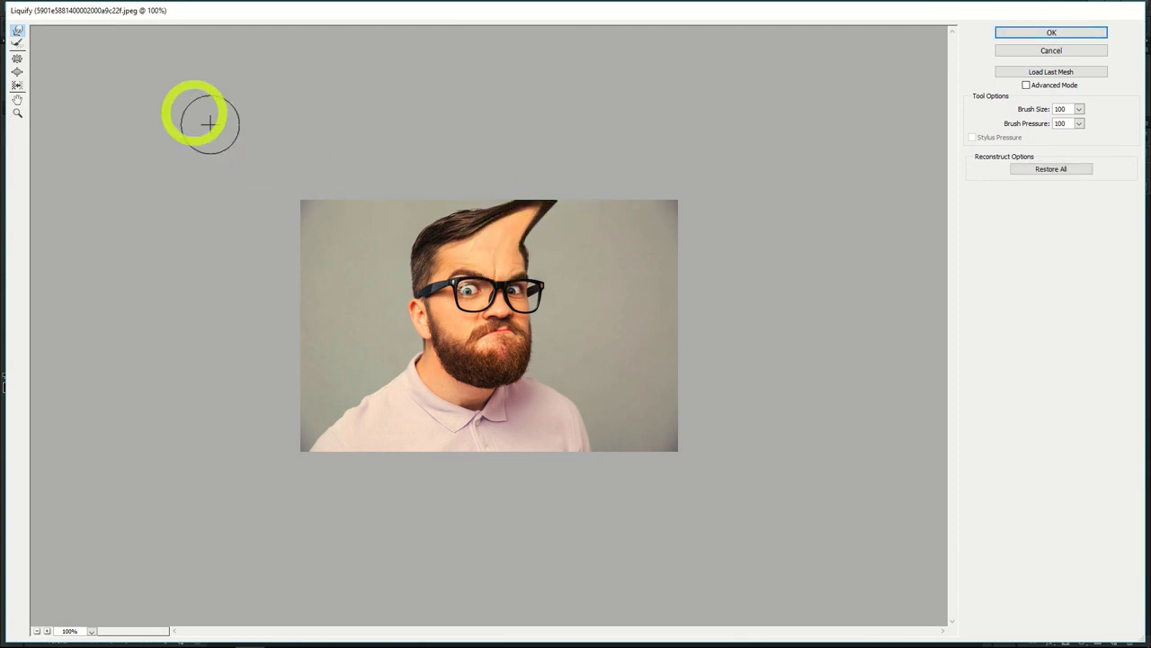
mouse_move(513, 249)
mouse_down()
mouse_move(620, 190)
mouse_move(558, 233)
mouse_move(593, 201)
mouse_up()
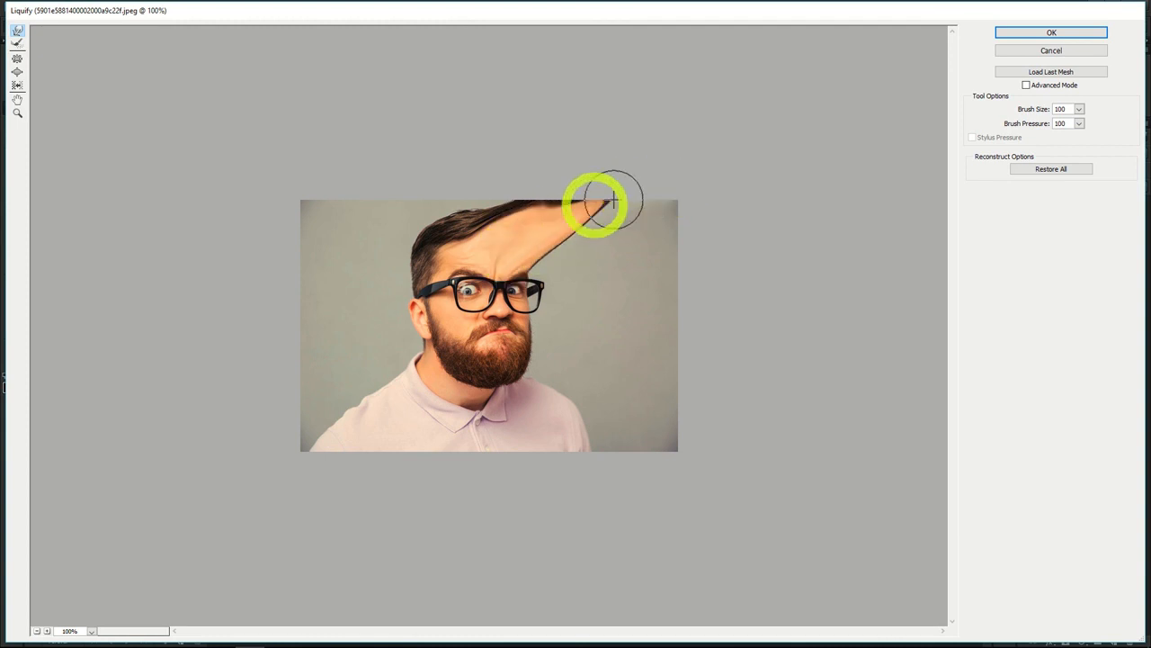
mouse_move(476, 259)
mouse_down()
mouse_move(504, 266)
mouse_move(685, 221)
mouse_up()
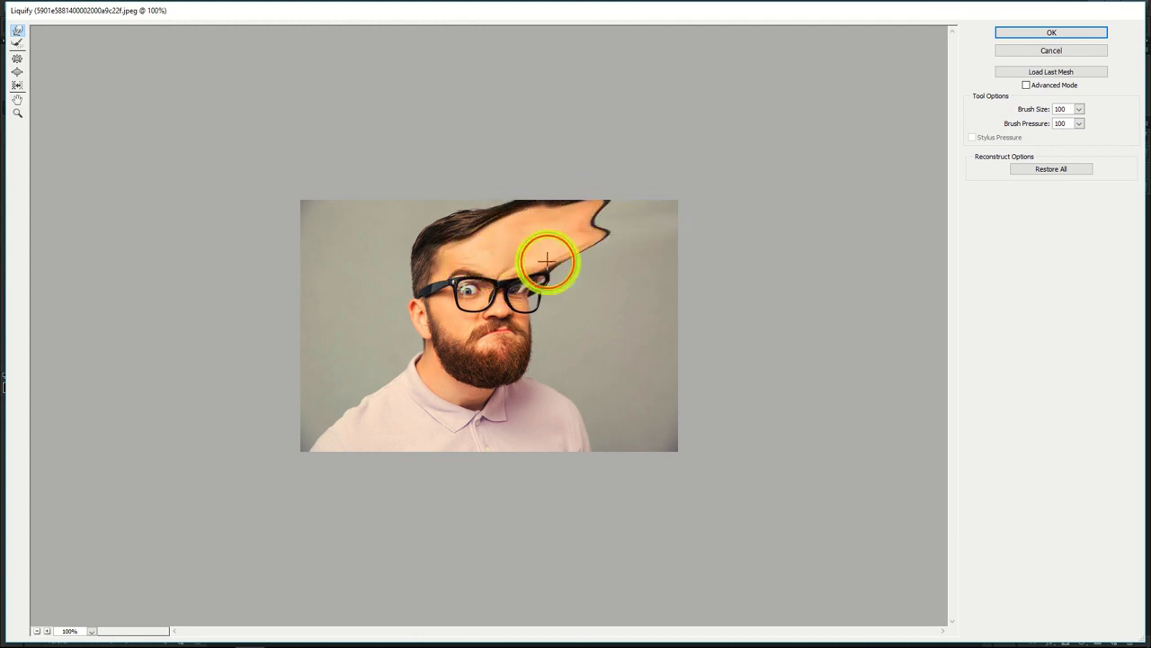
drag(550, 259, 702, 226)
drag(512, 261, 657, 192)
drag(568, 246, 696, 210)
drag(535, 252, 734, 236)
mouse_move(543, 261)
mouse_down()
mouse_move(732, 236)
mouse_move(591, 262)
mouse_move(746, 270)
mouse_up()
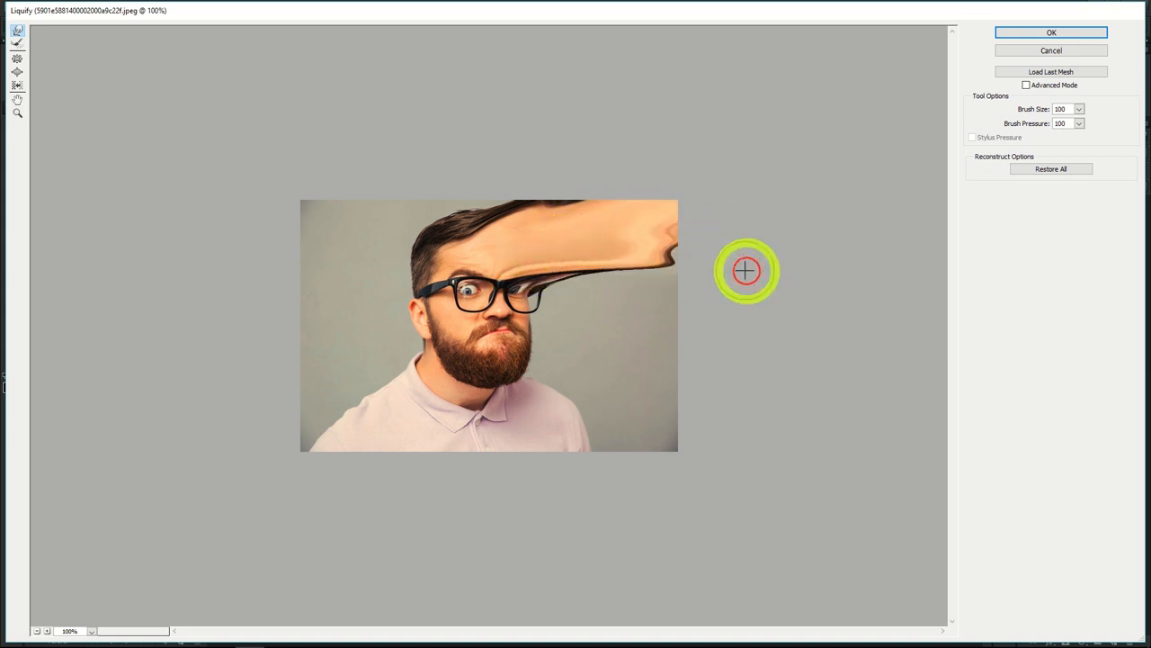
mouse_move(531, 278)
mouse_down()
mouse_move(721, 298)
mouse_move(550, 286)
mouse_move(719, 307)
mouse_up()
drag(646, 295, 651, 281)
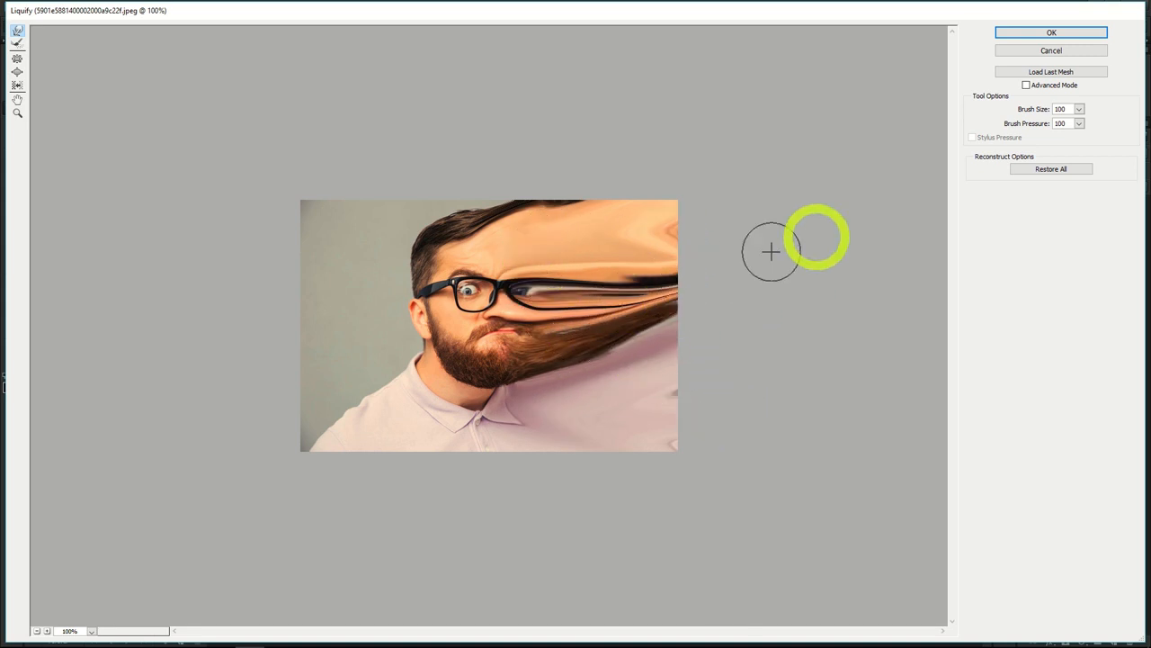
click(1046, 32)
click(1080, 356)
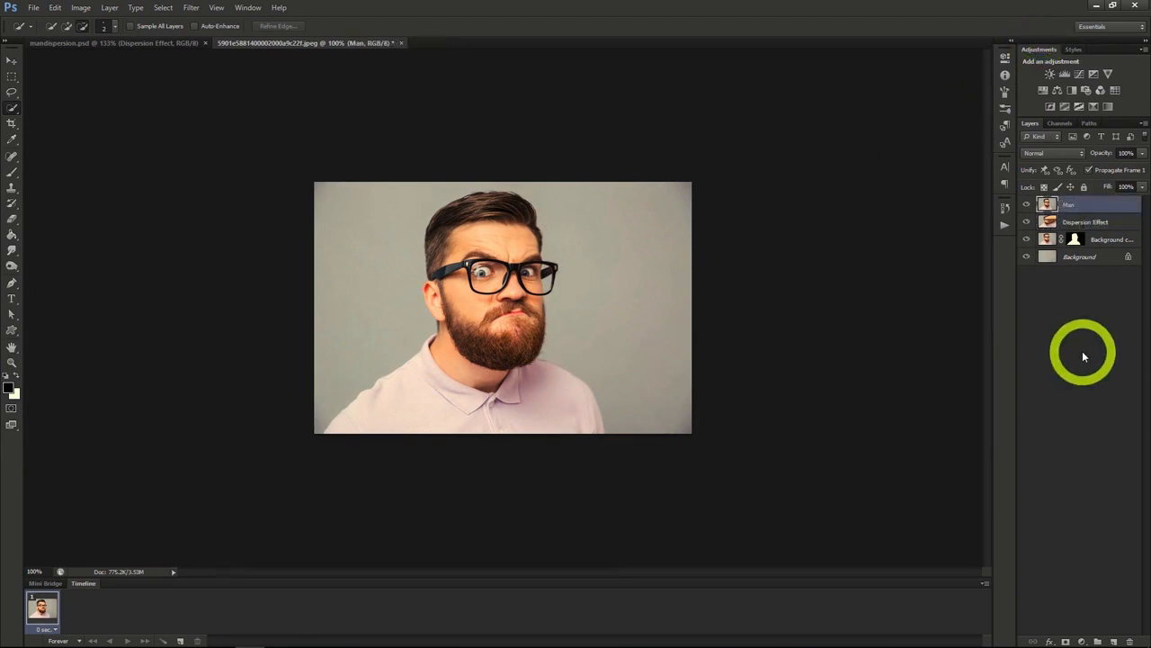
Step: Add a black layer mask to the Dispersion Effect layer
click(1067, 221)
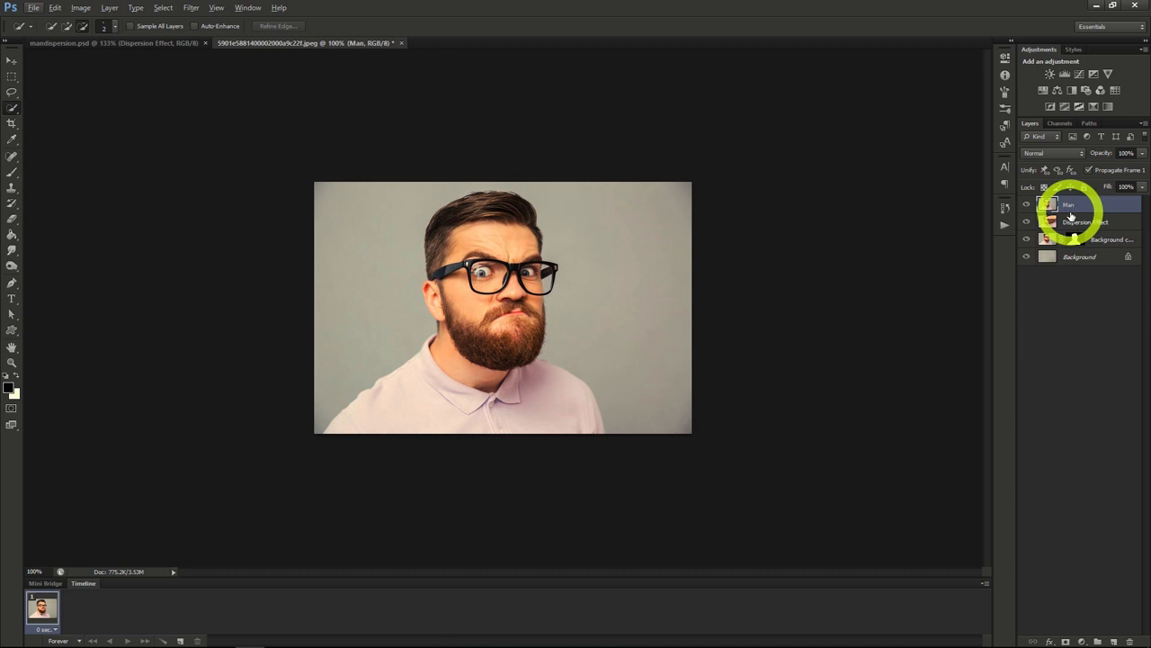
alt+click(1066, 641)
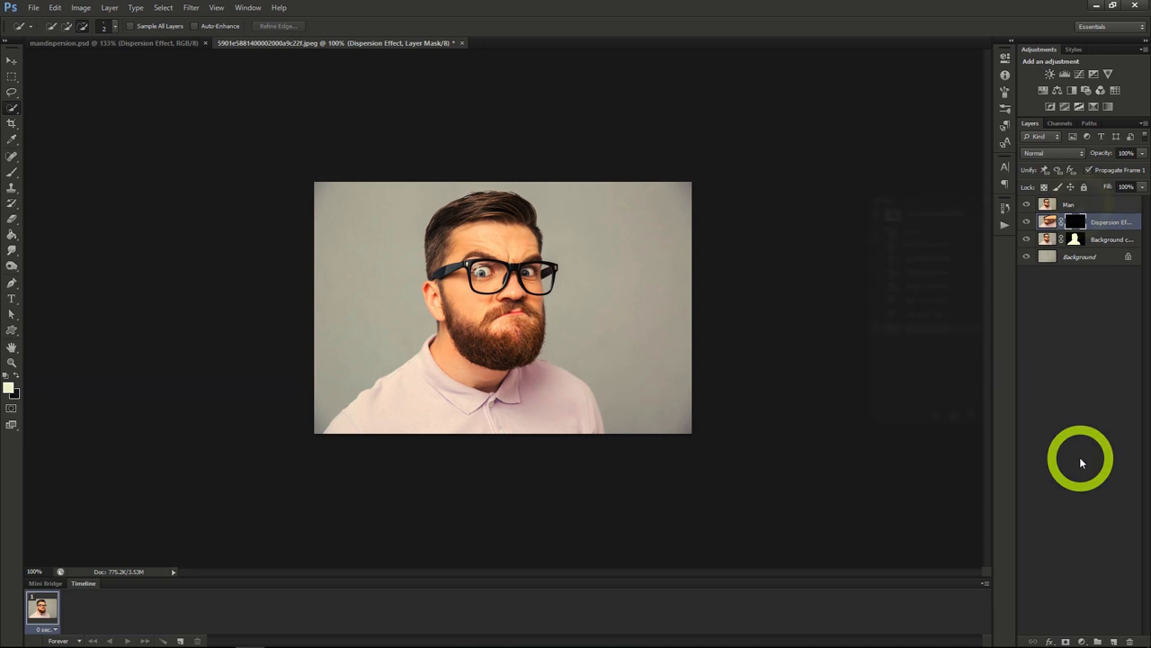
Step: Hide the Background copy layer, add a white layer mask to the Man layer and make that mask active
click(1075, 204)
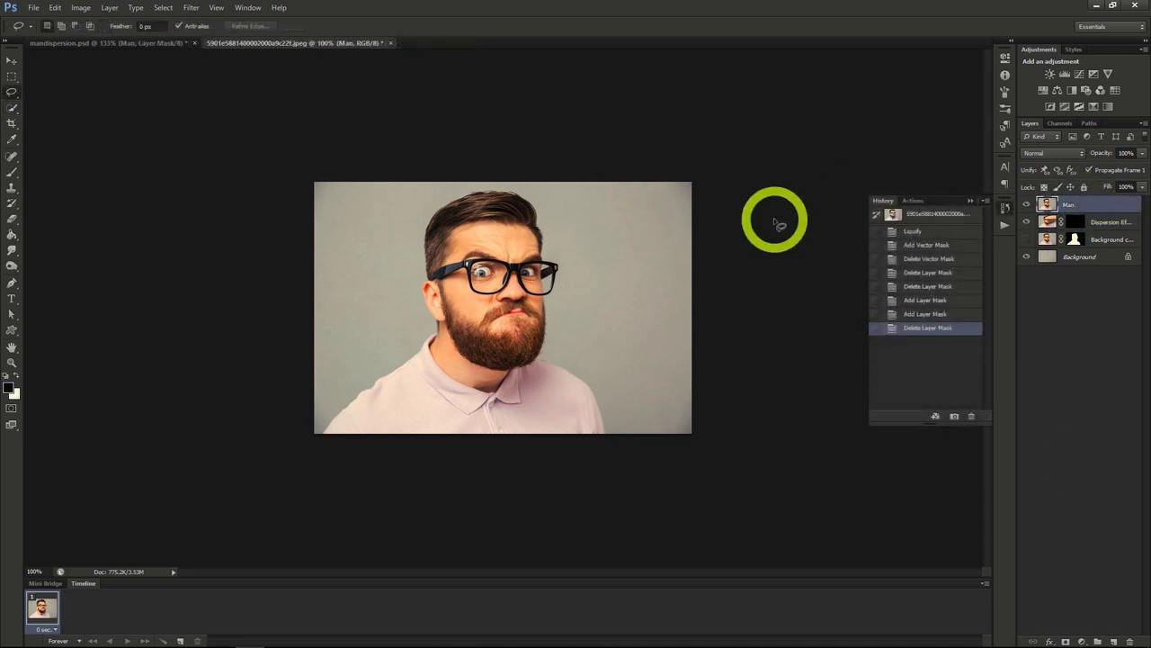
click(1027, 239)
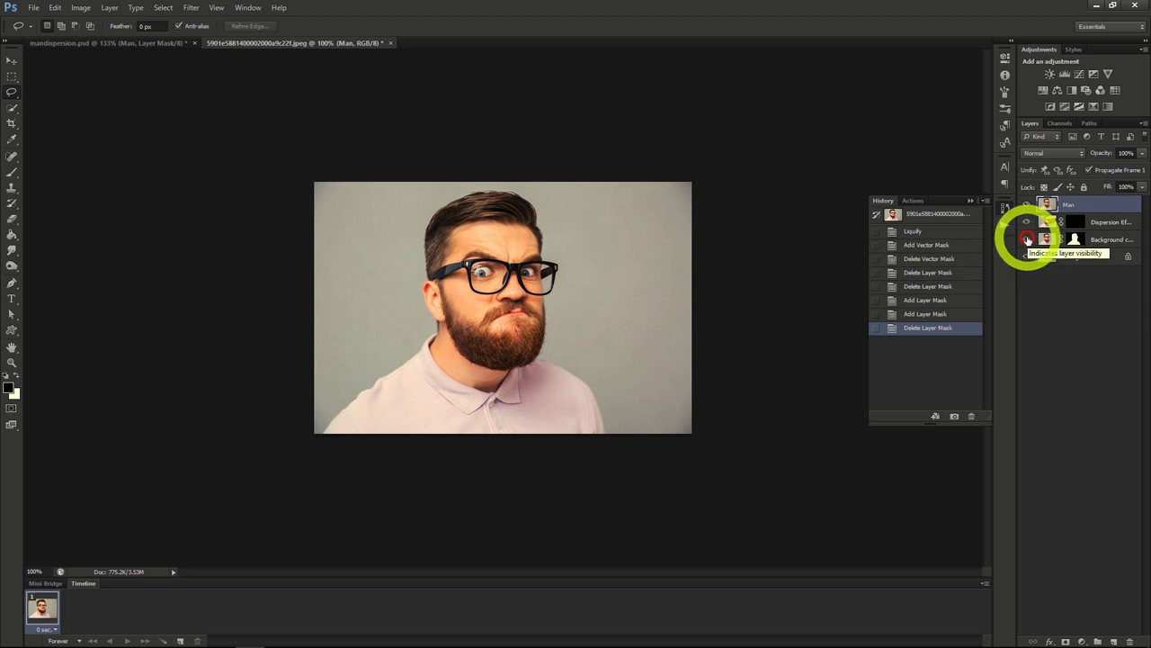
click(1028, 239)
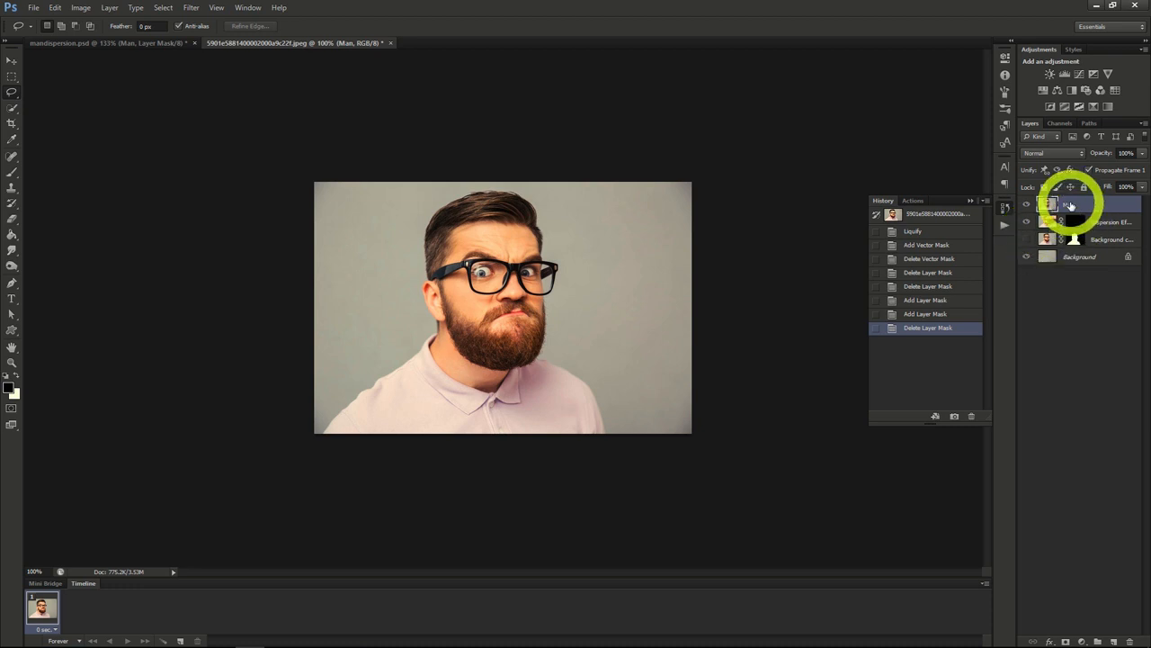
click(1064, 641)
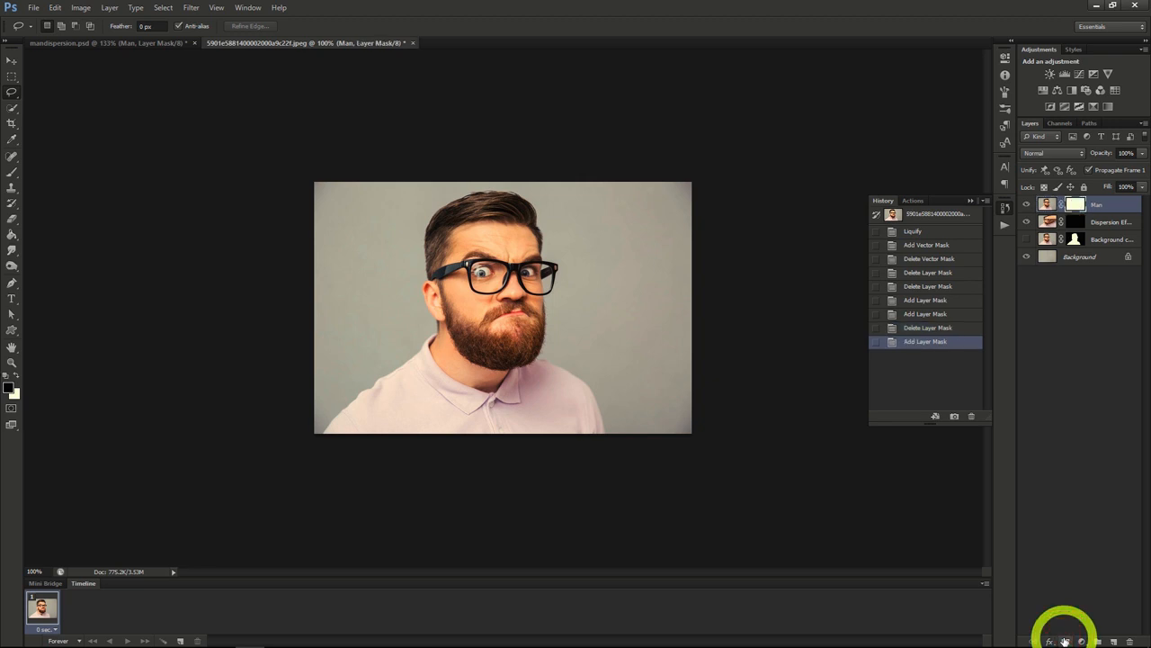
key(alt+bracketleft)
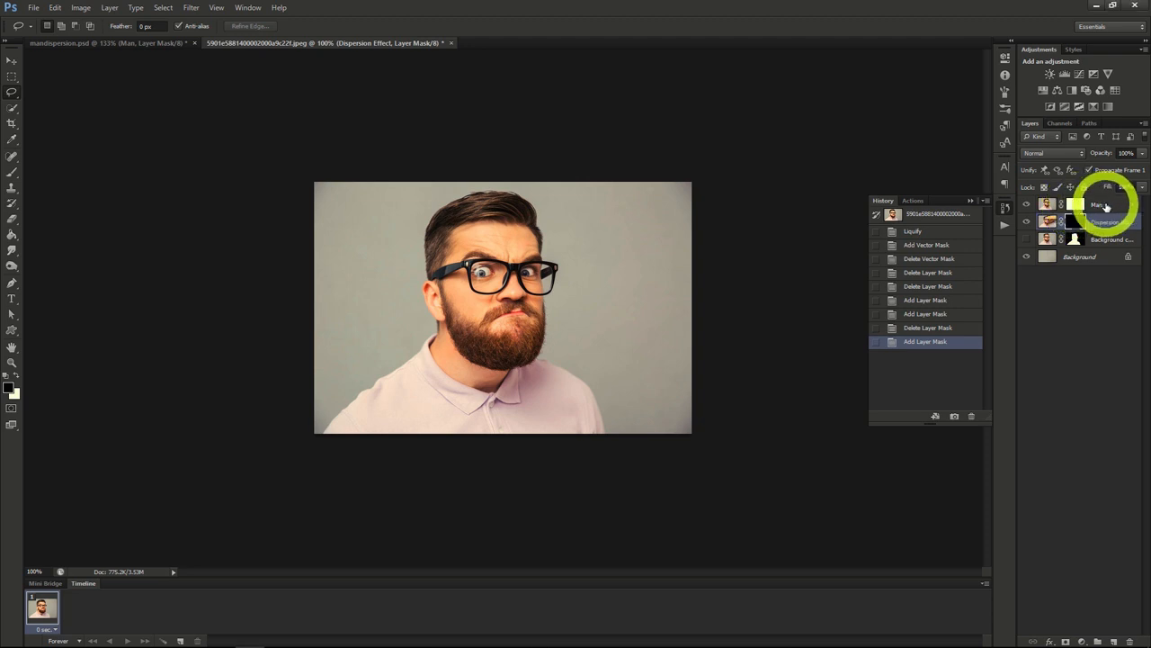
click(1080, 205)
click(1077, 207)
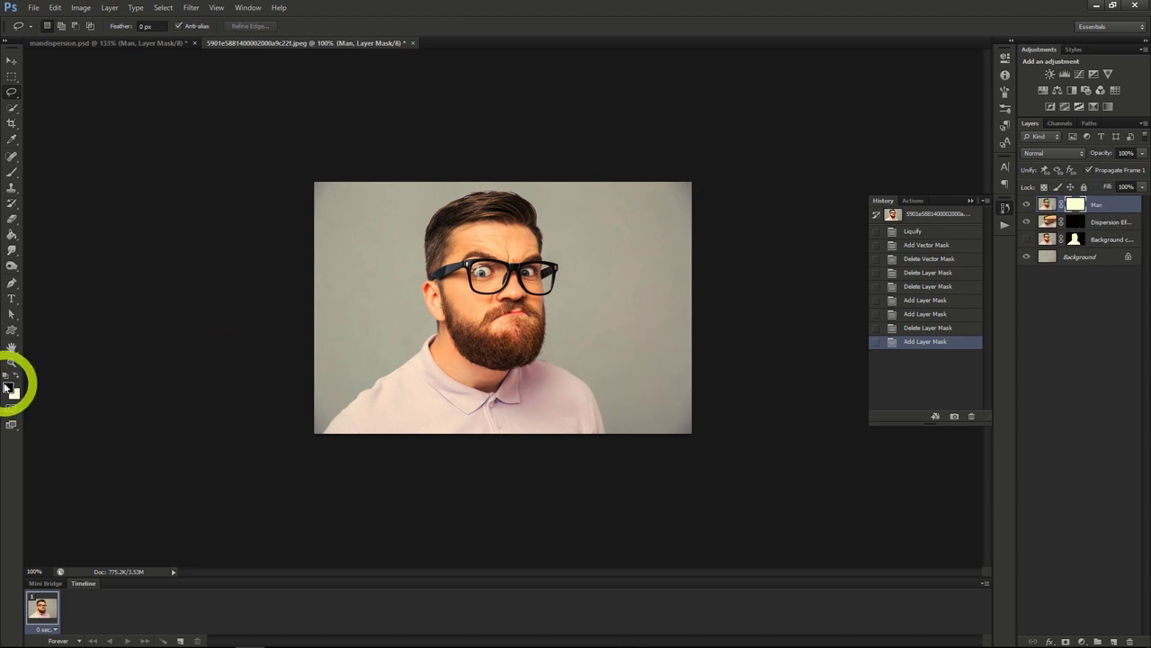
Step: Paint black on the Man layer's mask with a 400 px particle brush, breaking up the hair, face and shoulder edge facing the stretched pixels
click(12, 175)
click(56, 26)
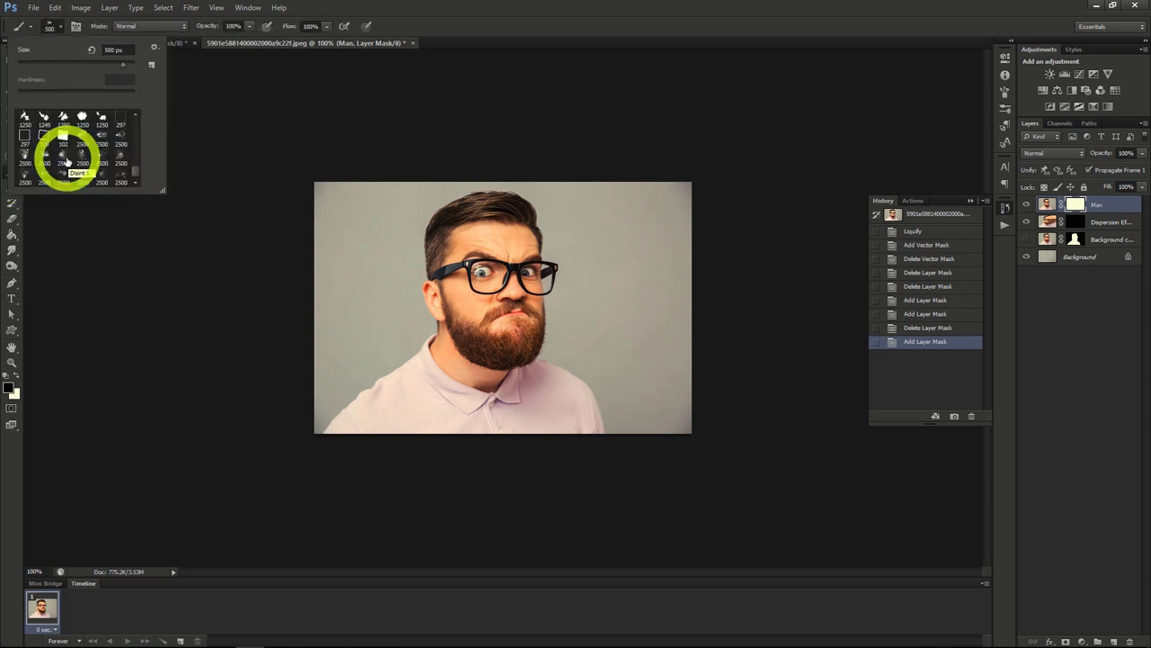
click(59, 27)
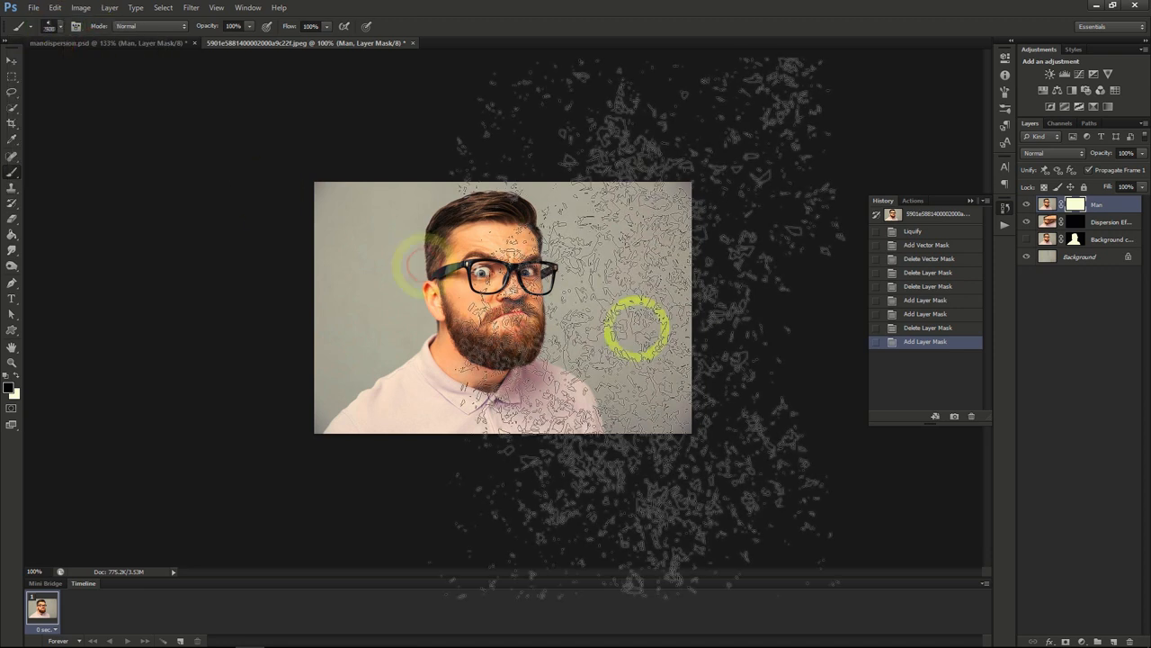
key(bracketleft)
key(bracketleft)
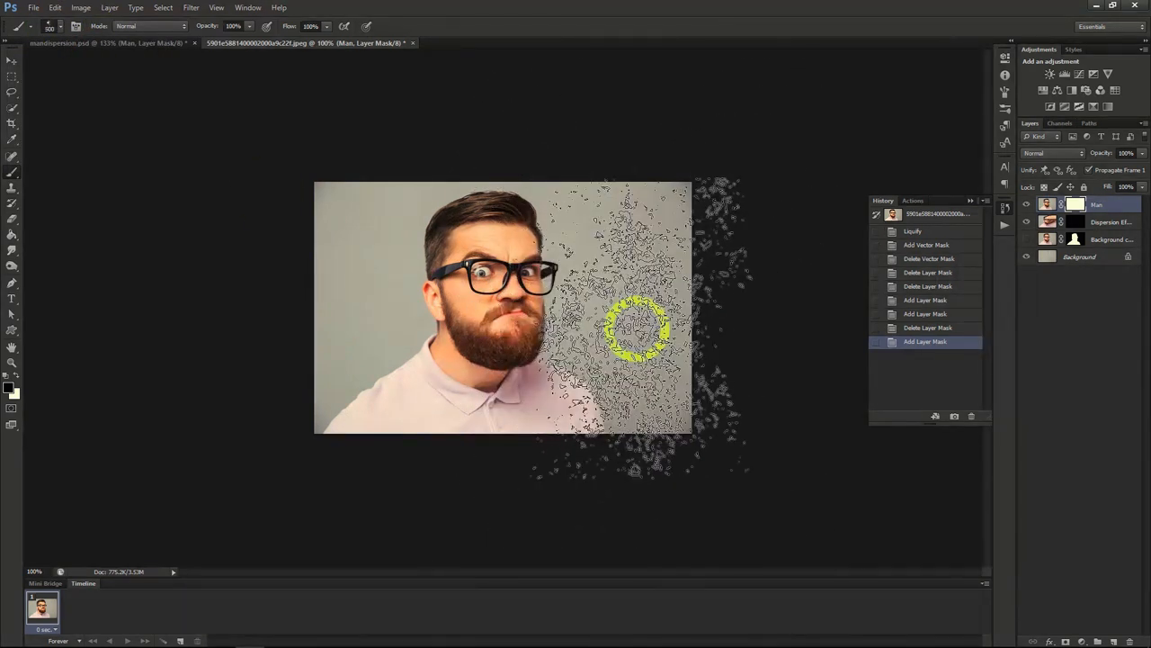
key(bracketleft)
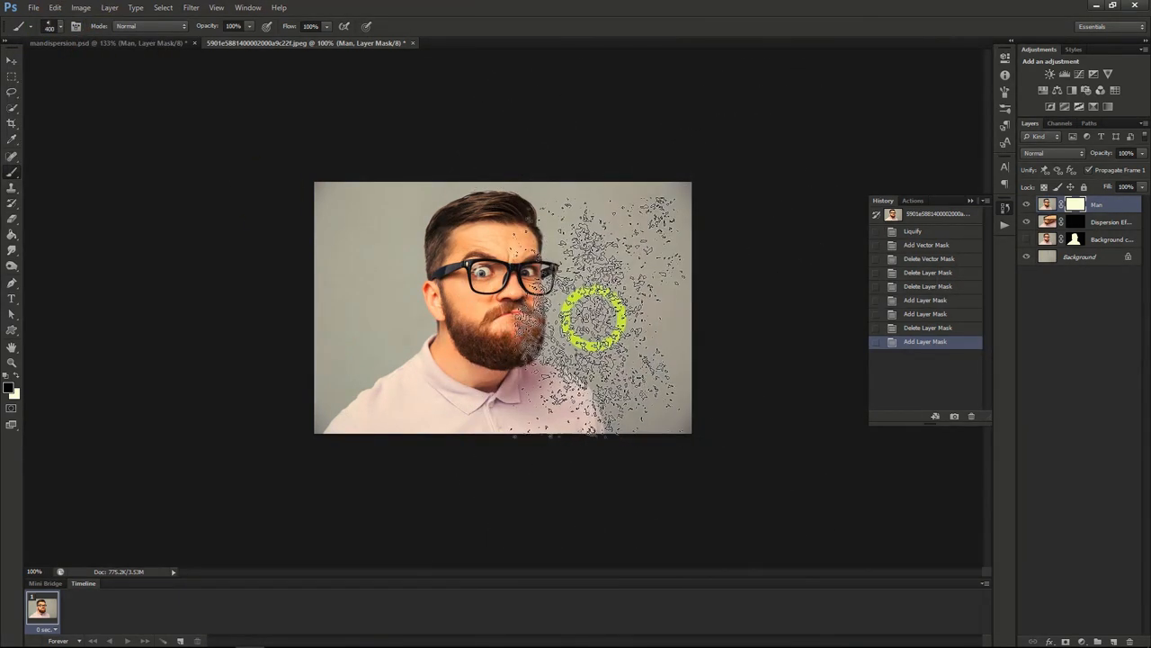
mouse_move(578, 298)
mouse_down()
mouse_move(594, 250)
mouse_move(578, 193)
mouse_up()
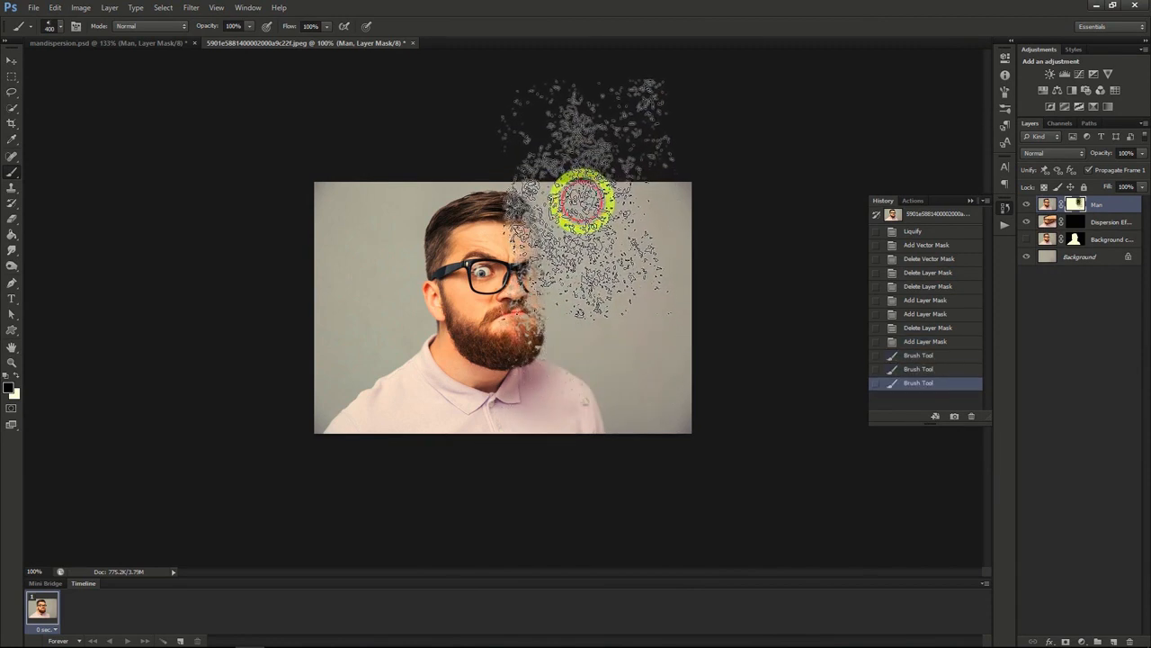
drag(627, 353, 635, 365)
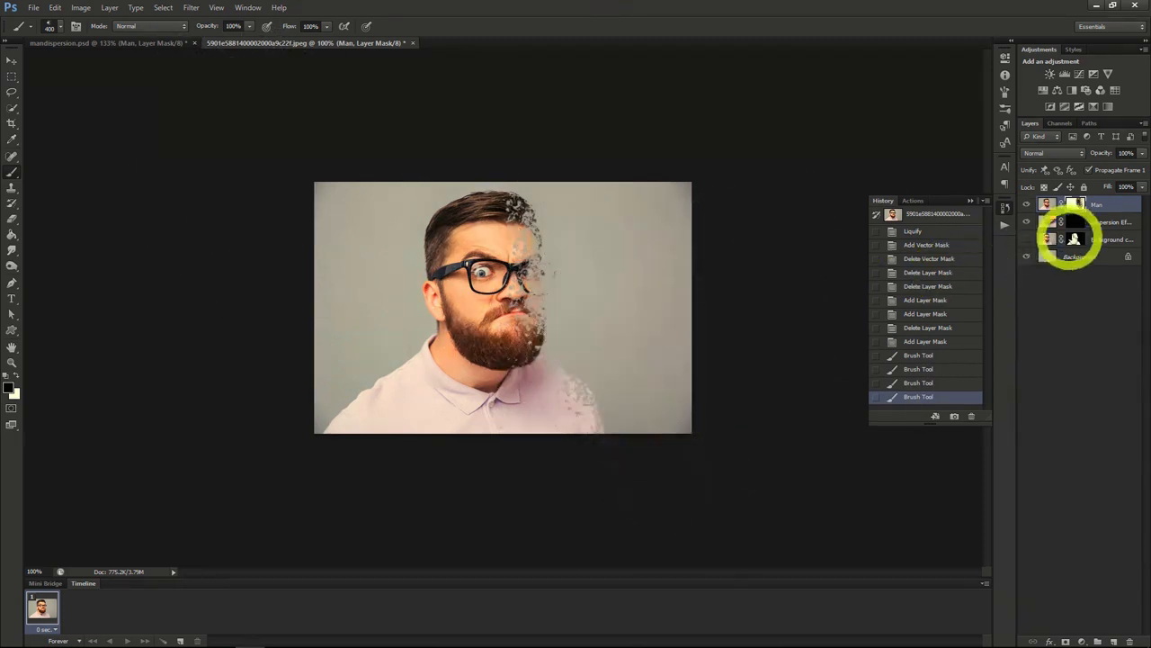
Step: Paint white on the Dispersion Effect layer's mask with a 400 px particle brush to scatter fragments beside the man's head
click(1098, 223)
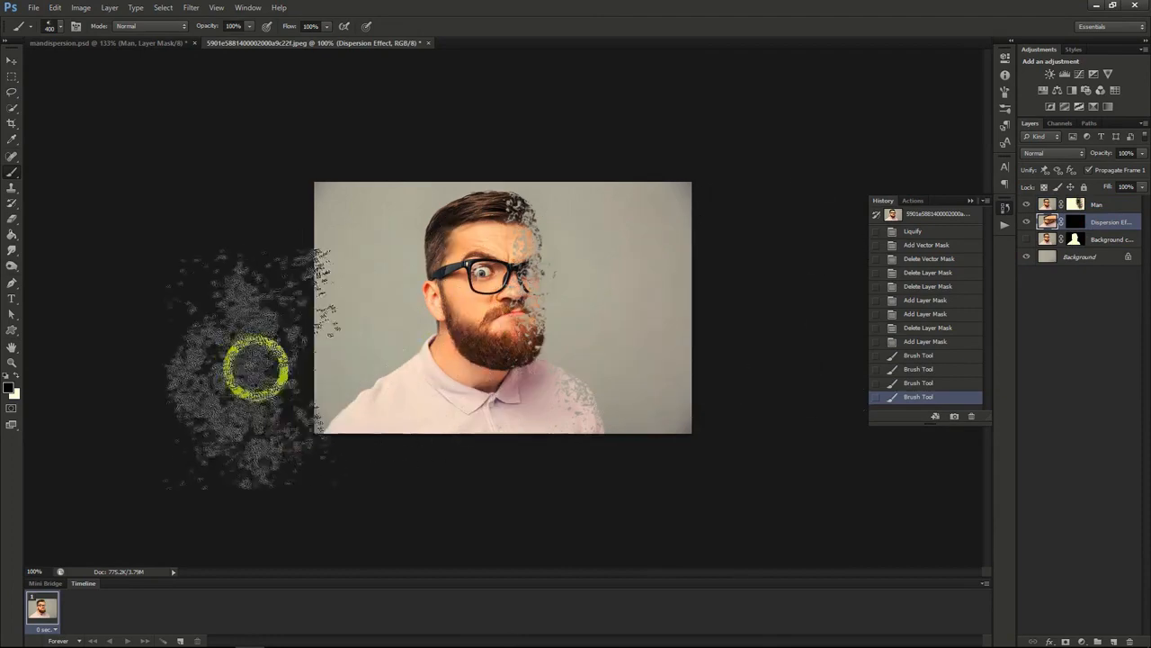
click(15, 376)
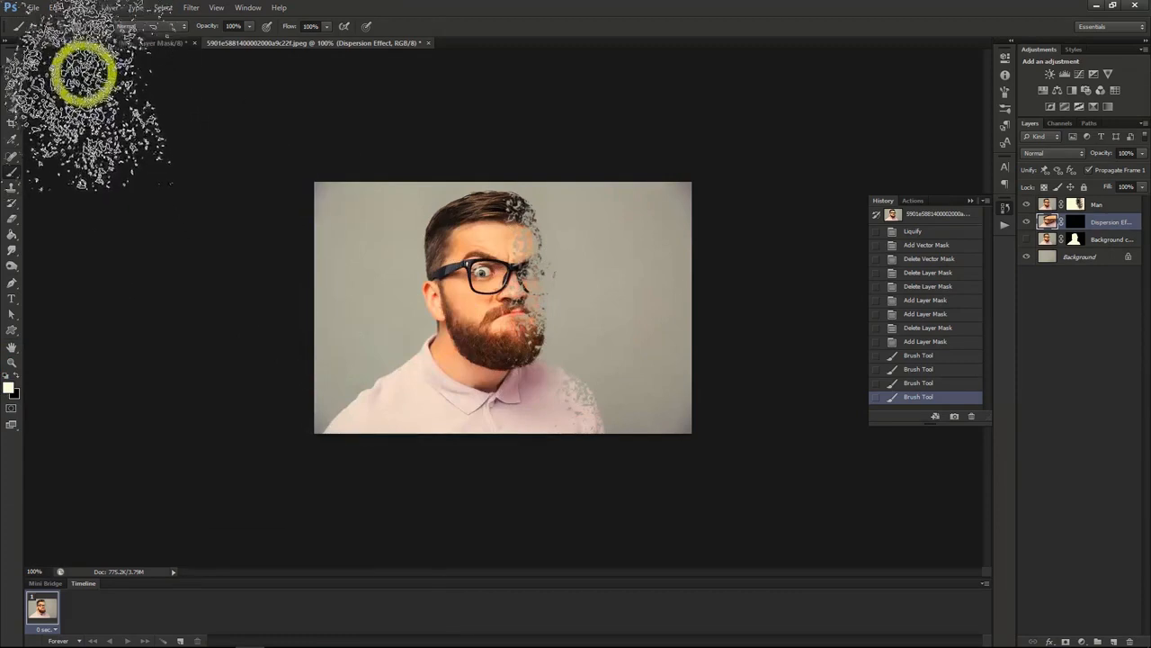
click(57, 25)
click(86, 155)
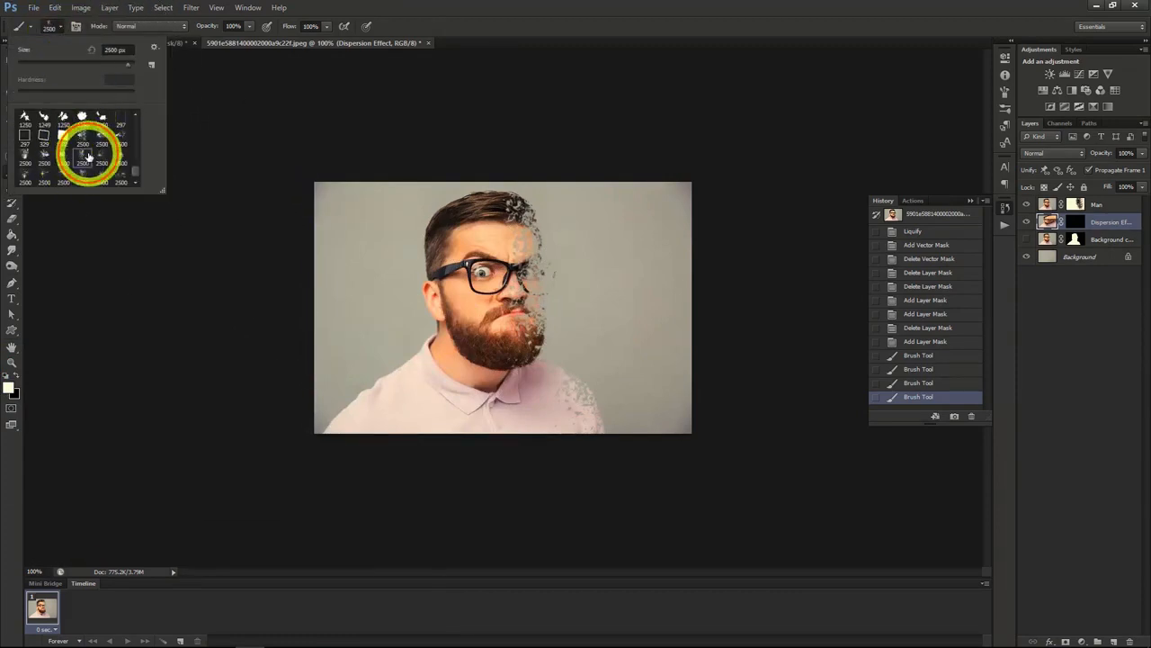
click(61, 27)
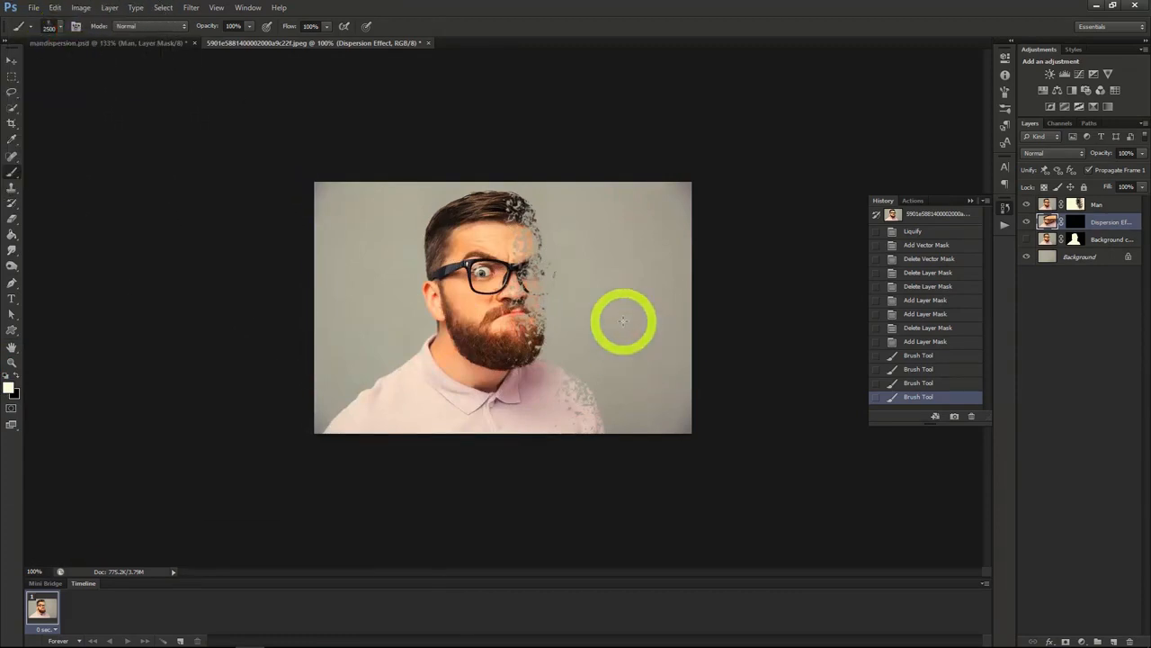
click(599, 298)
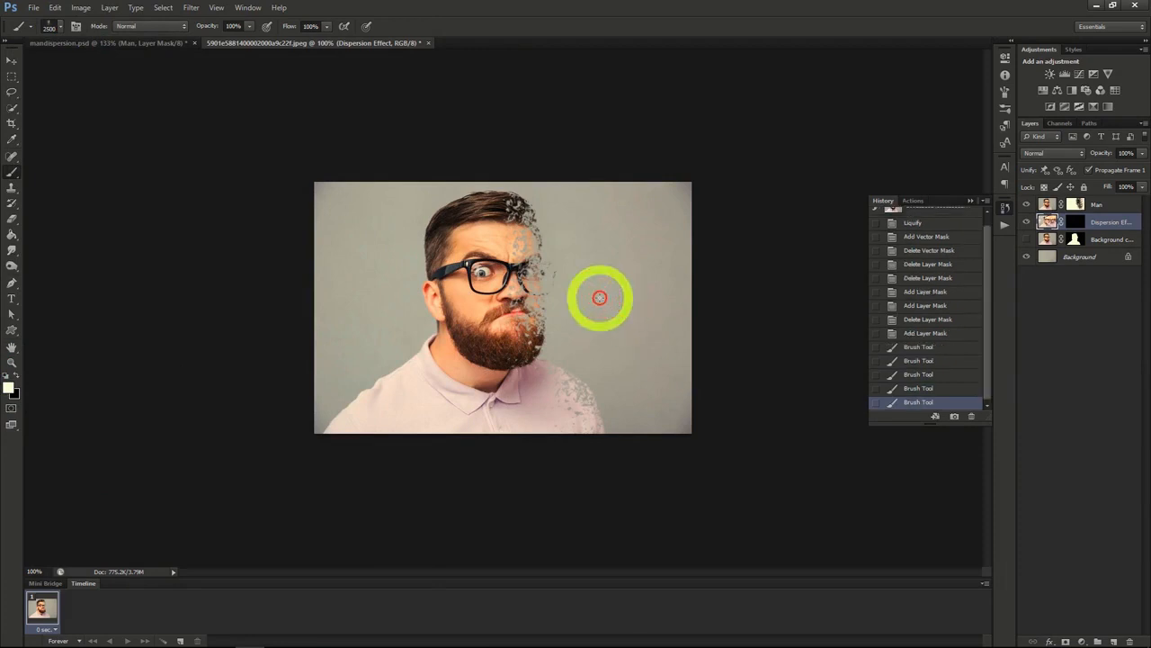
click(580, 307)
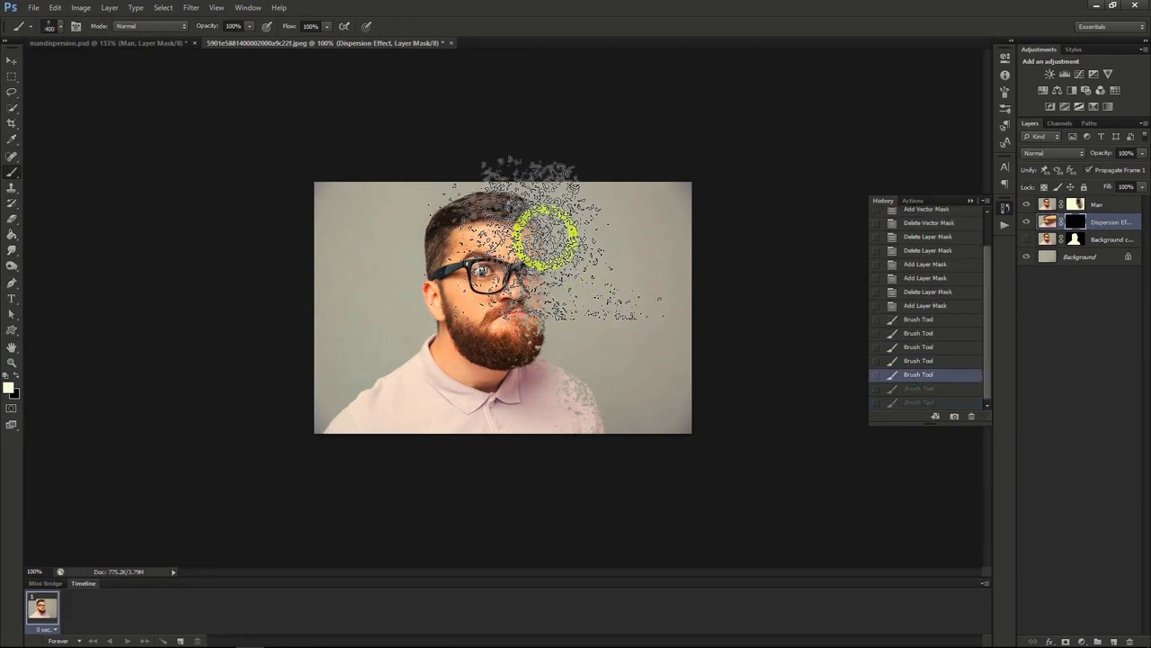
mouse_move(546, 236)
mouse_down()
mouse_move(565, 320)
mouse_move(636, 375)
mouse_move(657, 294)
mouse_move(656, 388)
mouse_move(687, 384)
mouse_move(683, 328)
mouse_move(706, 264)
mouse_move(663, 218)
mouse_up()
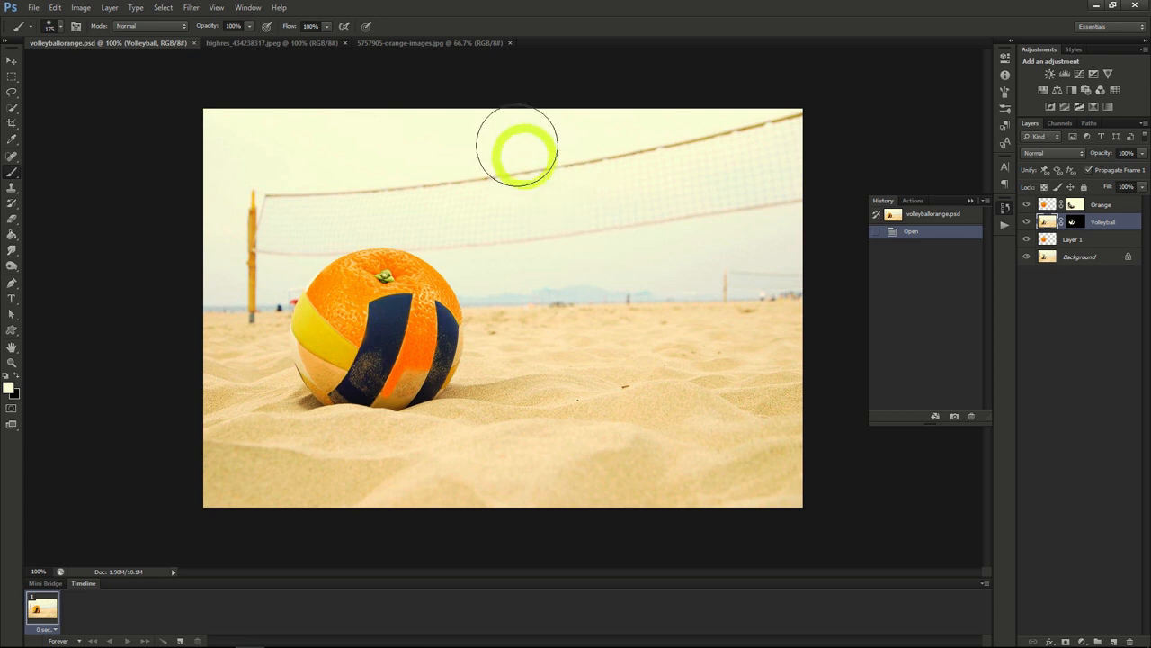
Step: Select the whole orange in 5757905-orange-images.jpg with Quick Selection and paste it into highres_434238317.jpeg
click(308, 44)
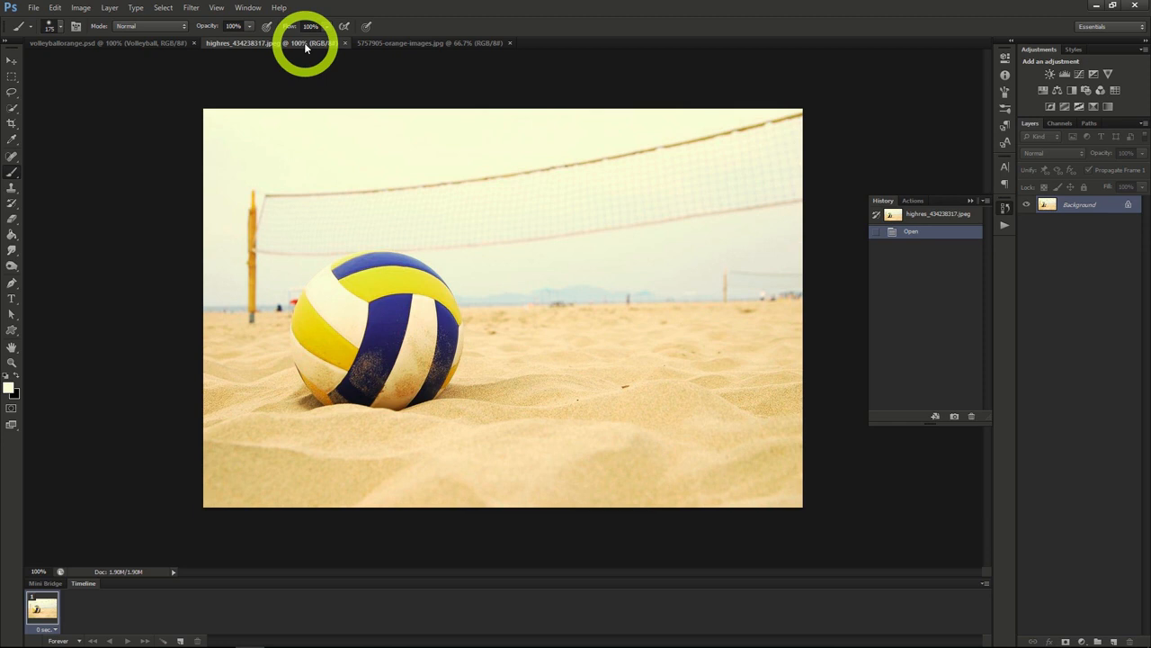
click(384, 42)
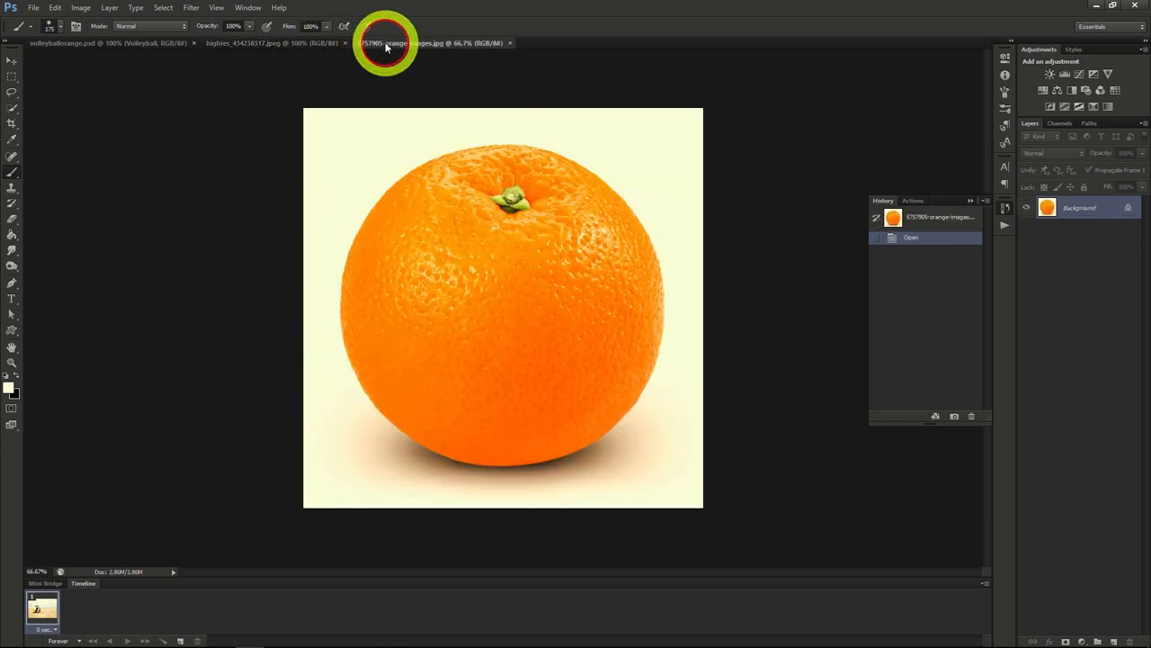
click(12, 107)
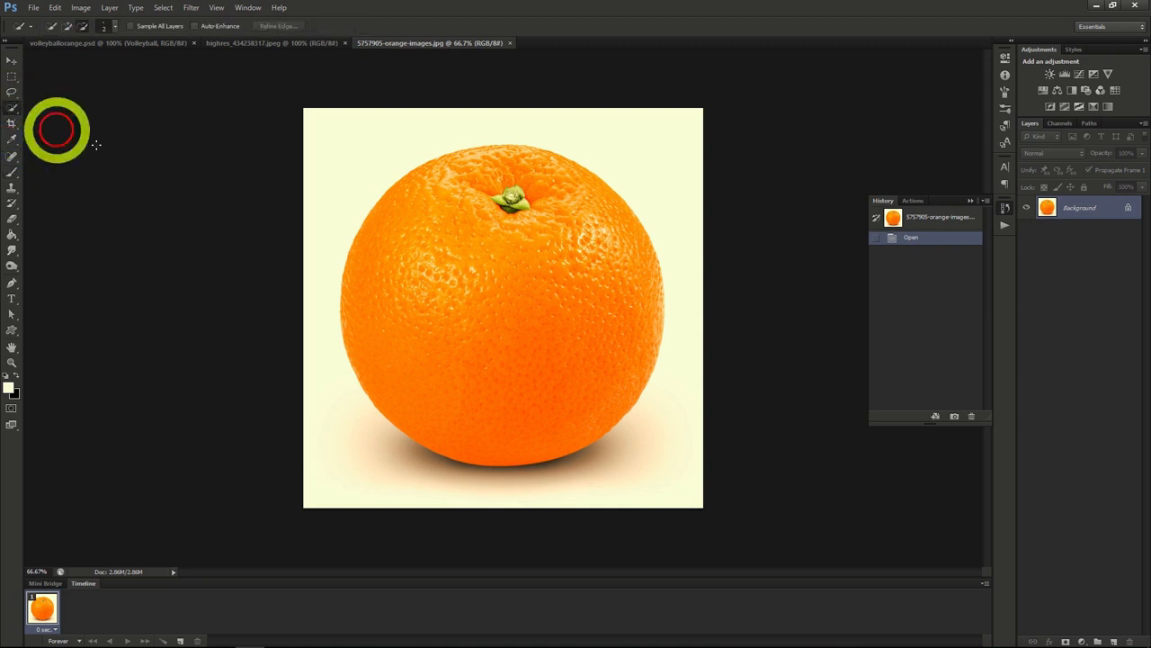
mouse_move(438, 241)
mouse_down()
mouse_move(506, 387)
mouse_move(596, 430)
mouse_move(614, 411)
mouse_up()
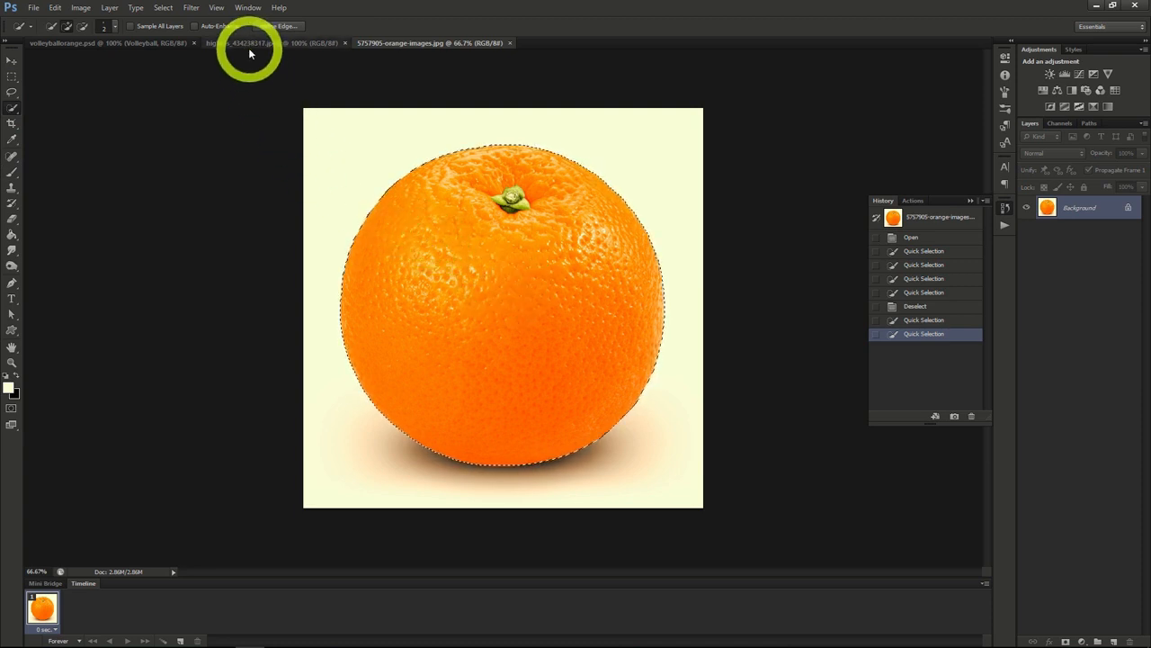
click(248, 43)
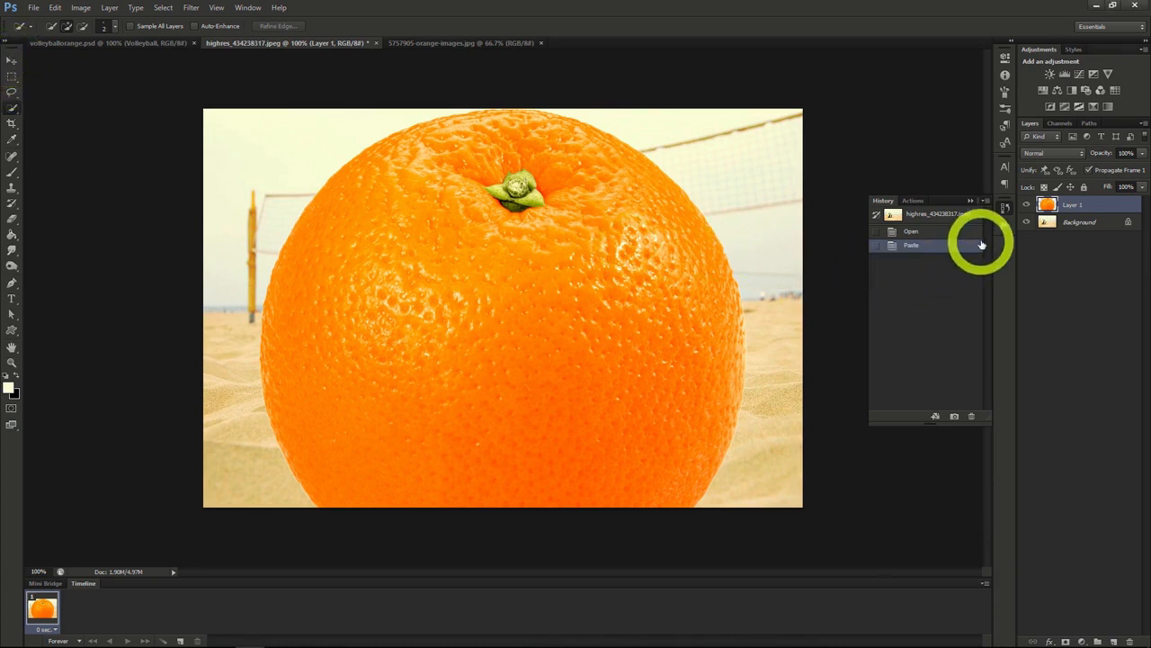
Step: Duplicate the volleyball Background layer, placing the copy above the orange on Layer 1, and set the copy's opacity to 50%
click(1064, 225)
right_click(1061, 226)
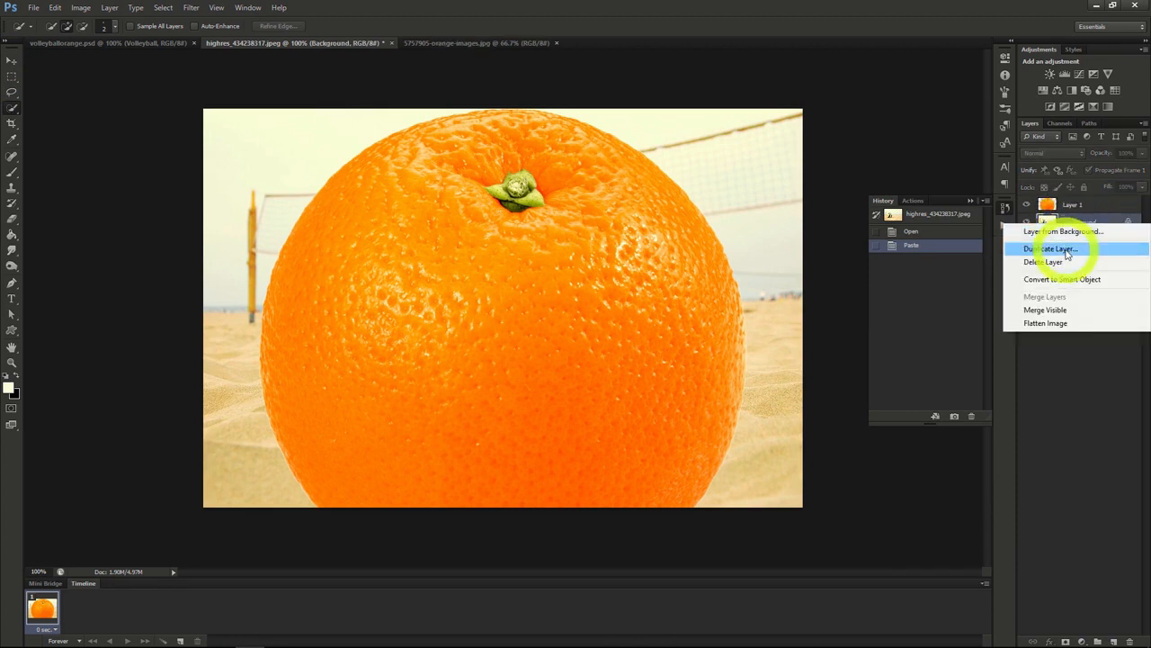
click(1062, 248)
click(680, 197)
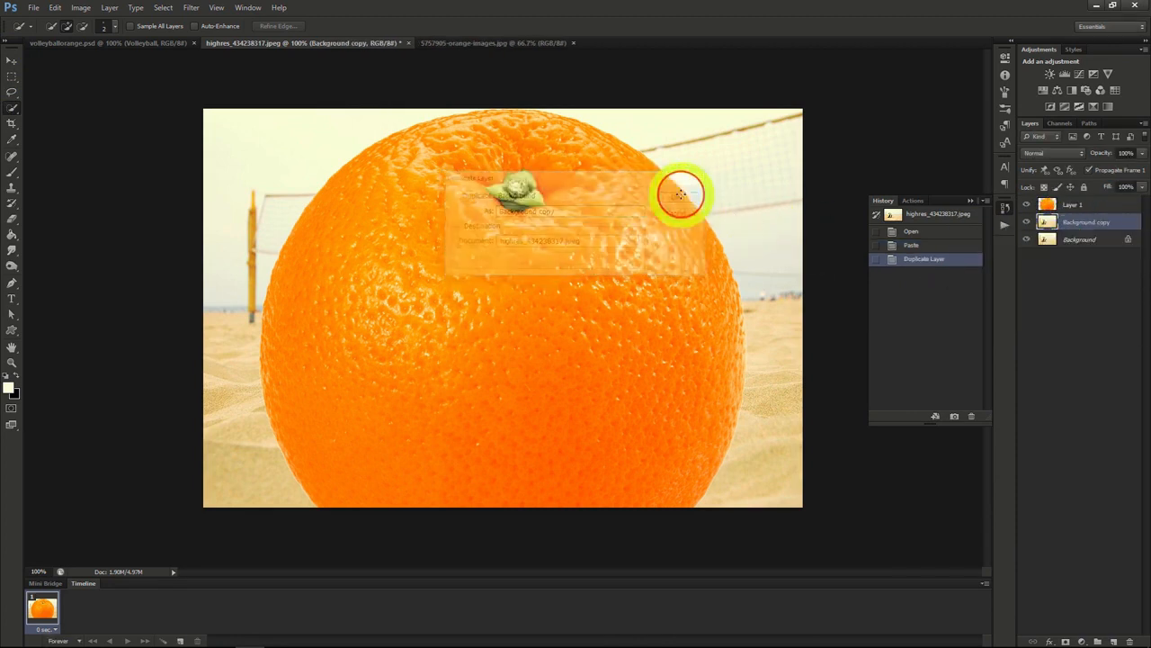
drag(1071, 203, 1073, 207)
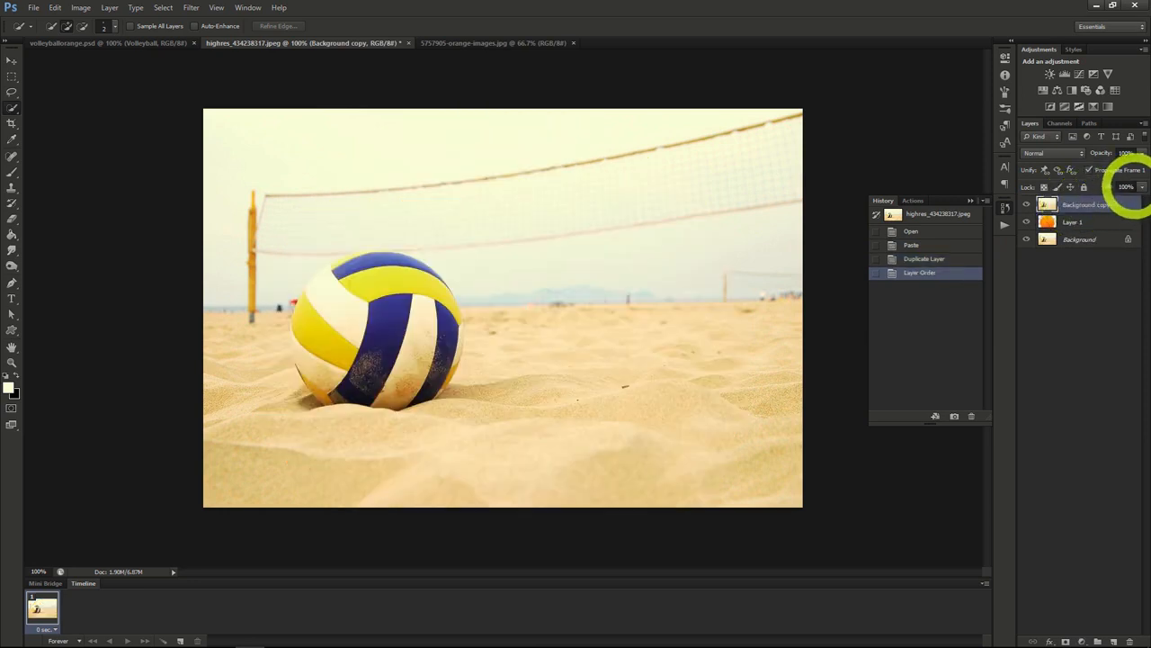
click(1143, 154)
drag(1118, 161, 1113, 169)
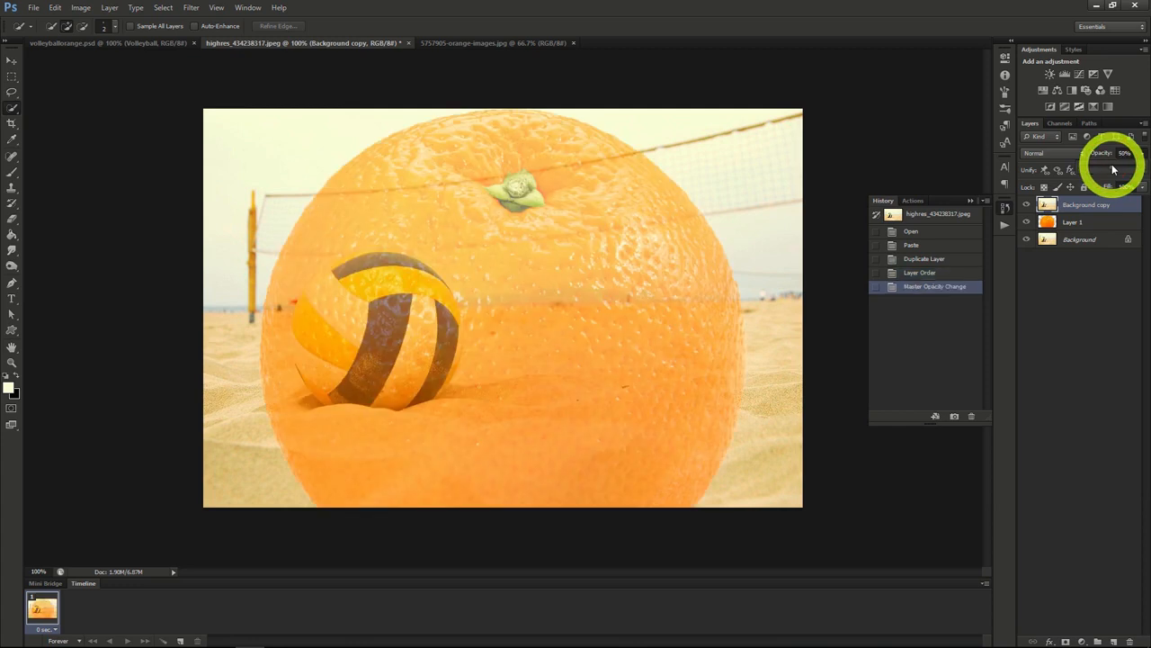
Step: Scale the orange on Layer 1 proportionally to about 35% and fit it over the volleyball
click(1085, 223)
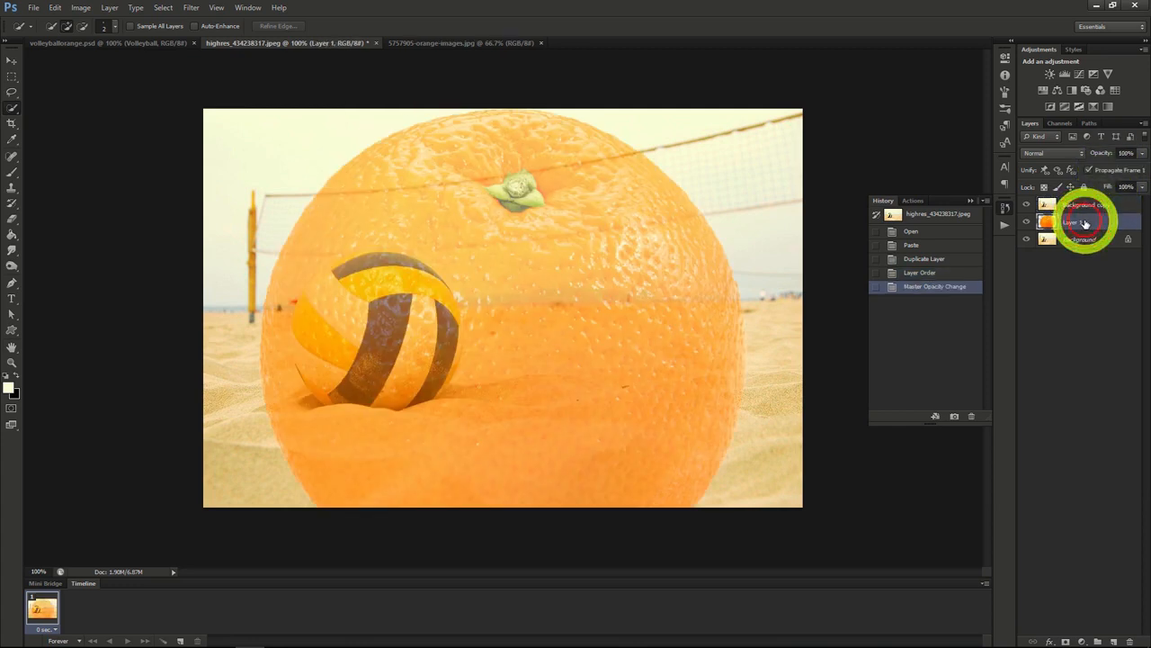
click(7, 61)
click(258, 108)
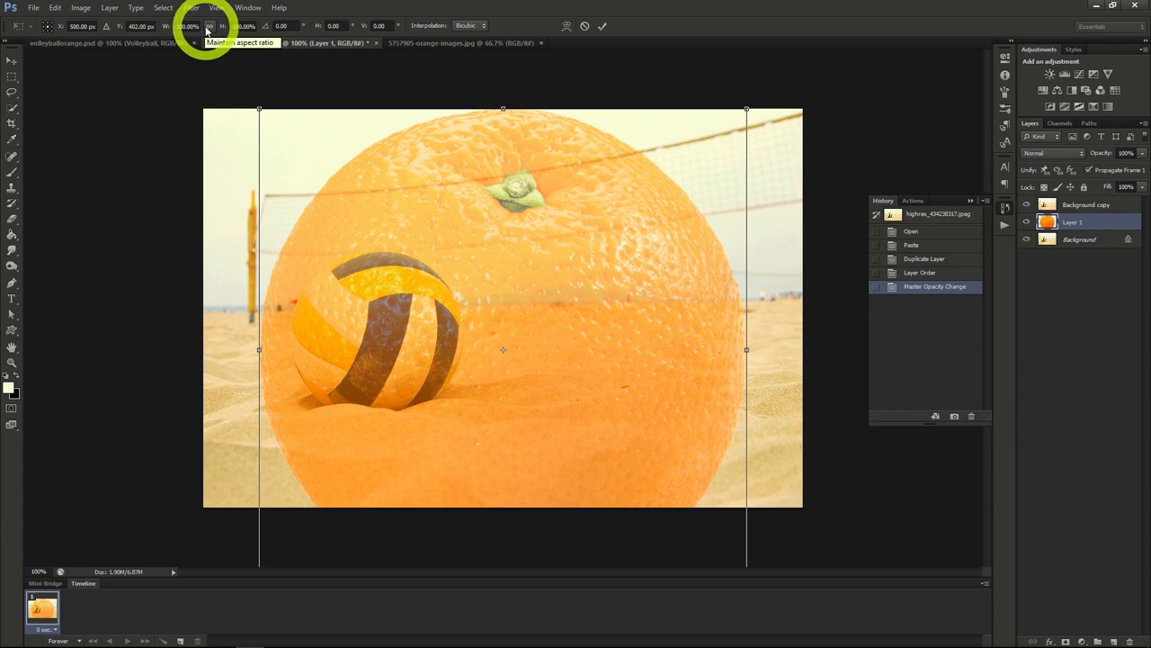
click(209, 27)
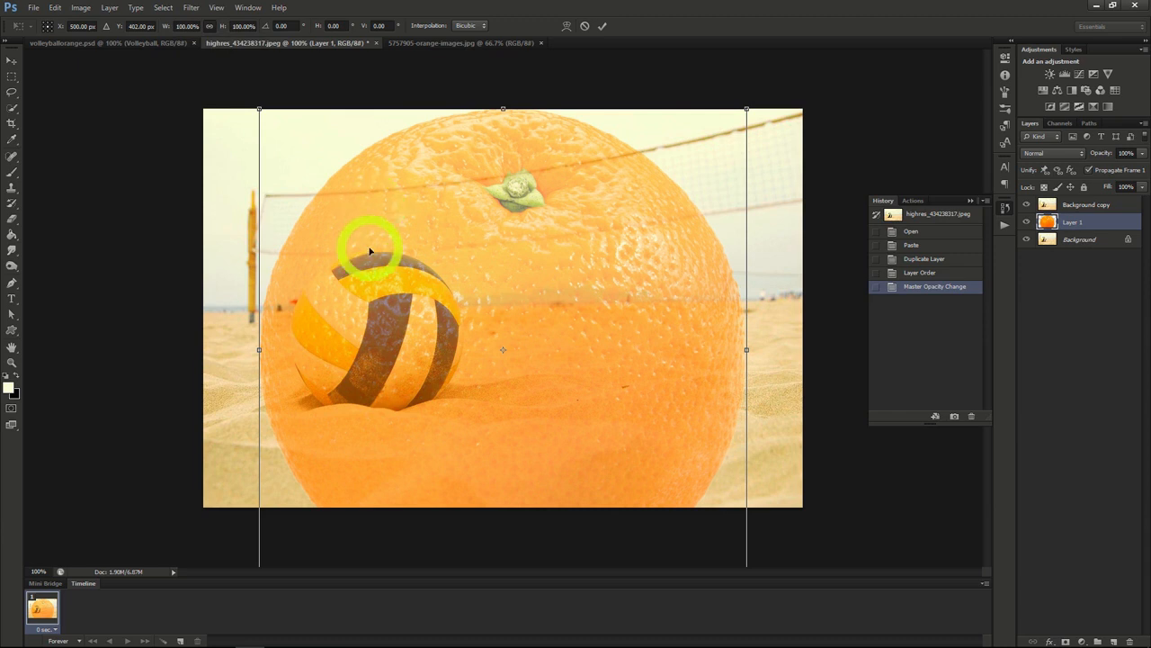
drag(259, 109, 368, 308)
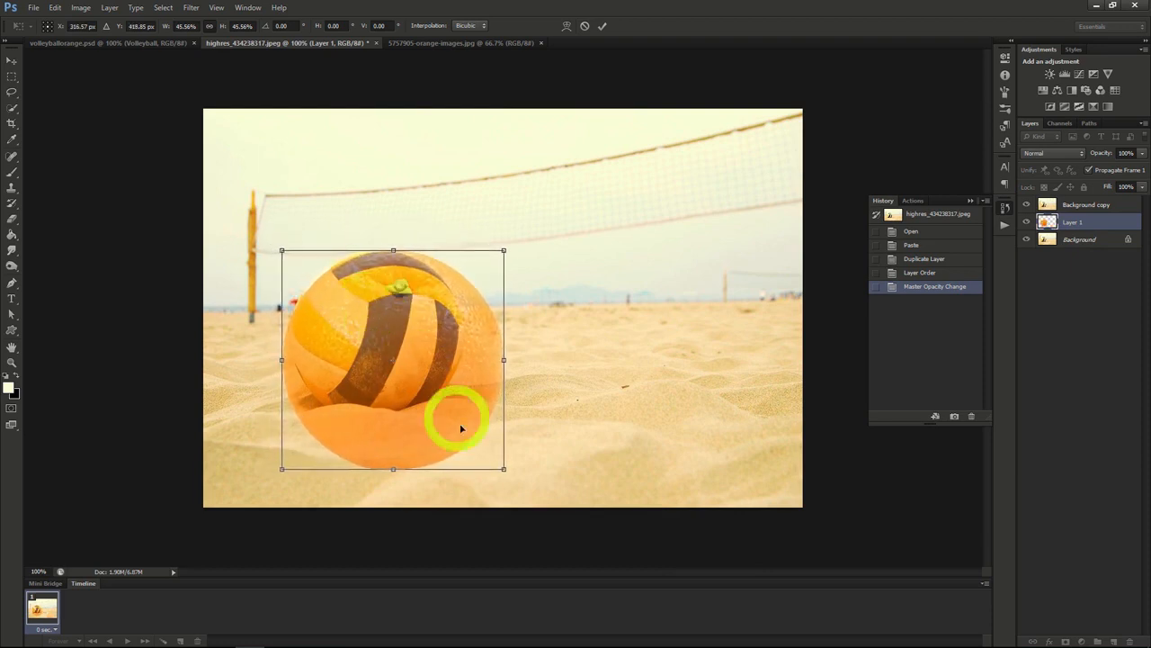
drag(504, 468, 453, 421)
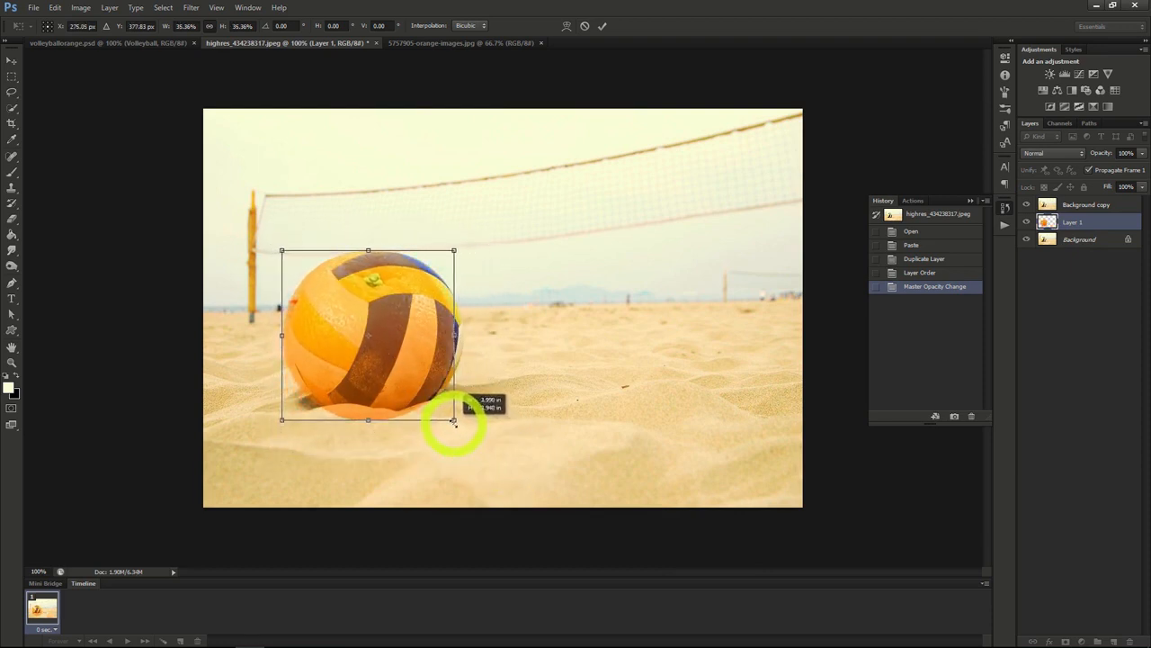
drag(381, 381, 394, 382)
click(10, 60)
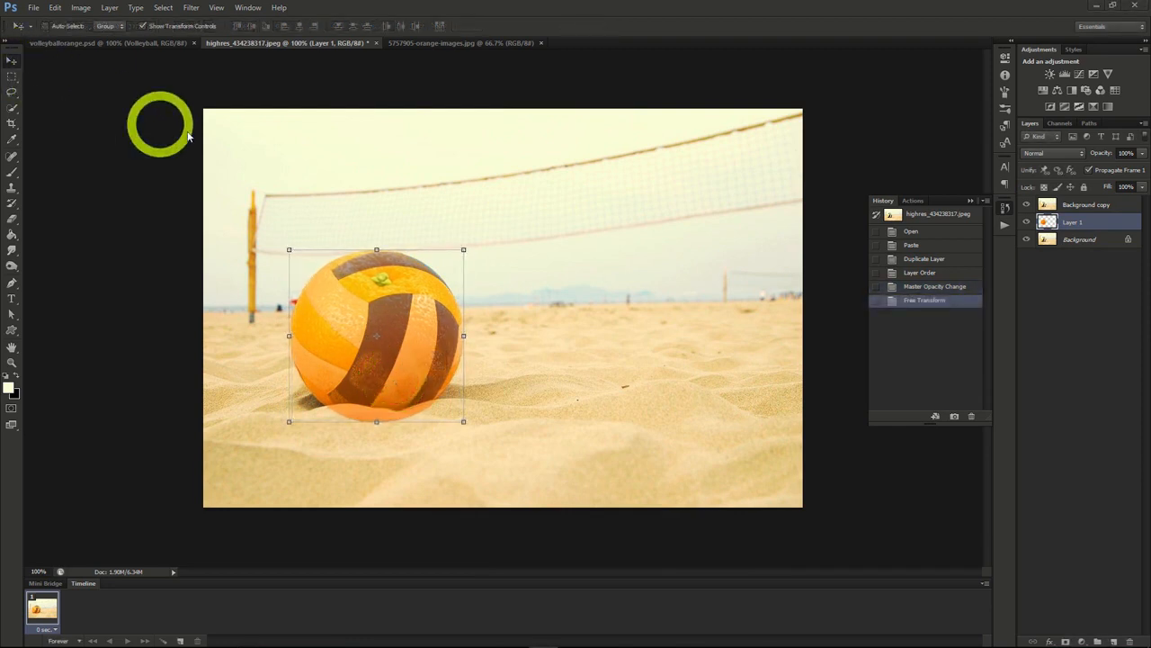
Step: Load the orange's outline from Layer 1 as a selection and add it as a layer mask to the Background copy layer
ctrl+click(1047, 222)
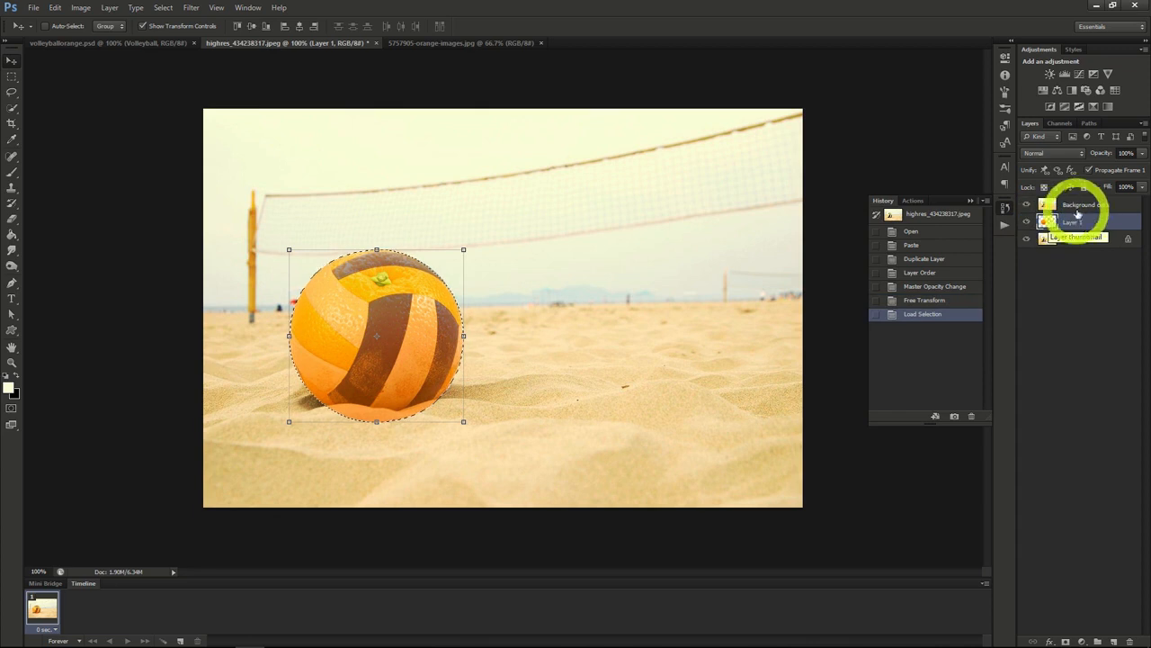
click(1083, 205)
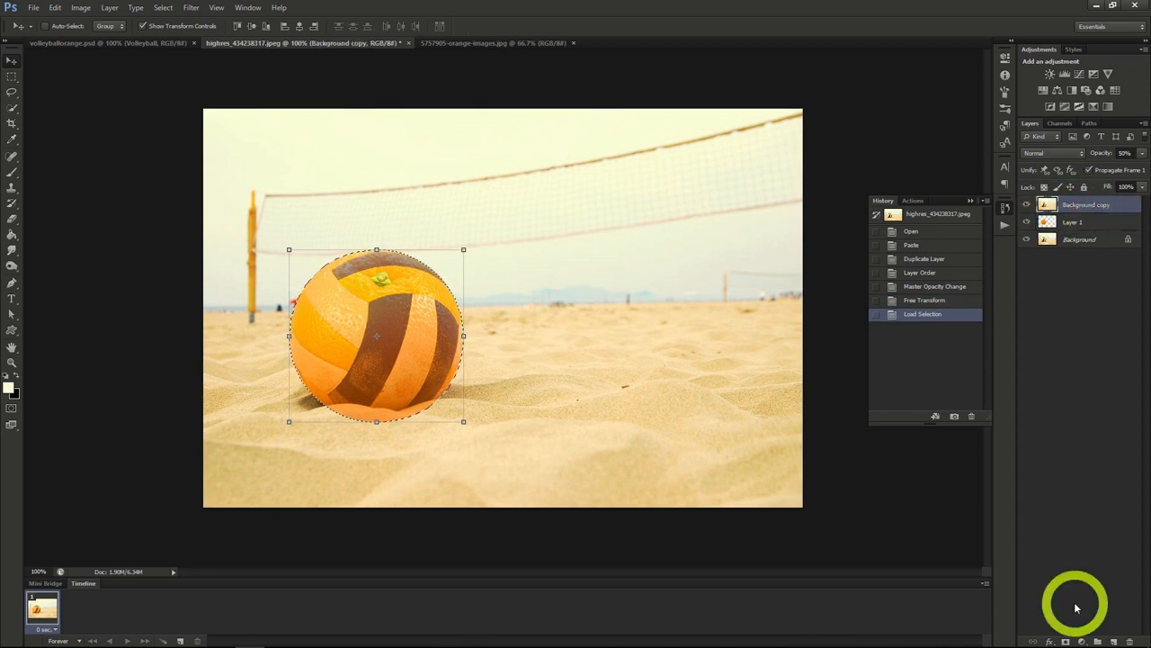
click(1066, 640)
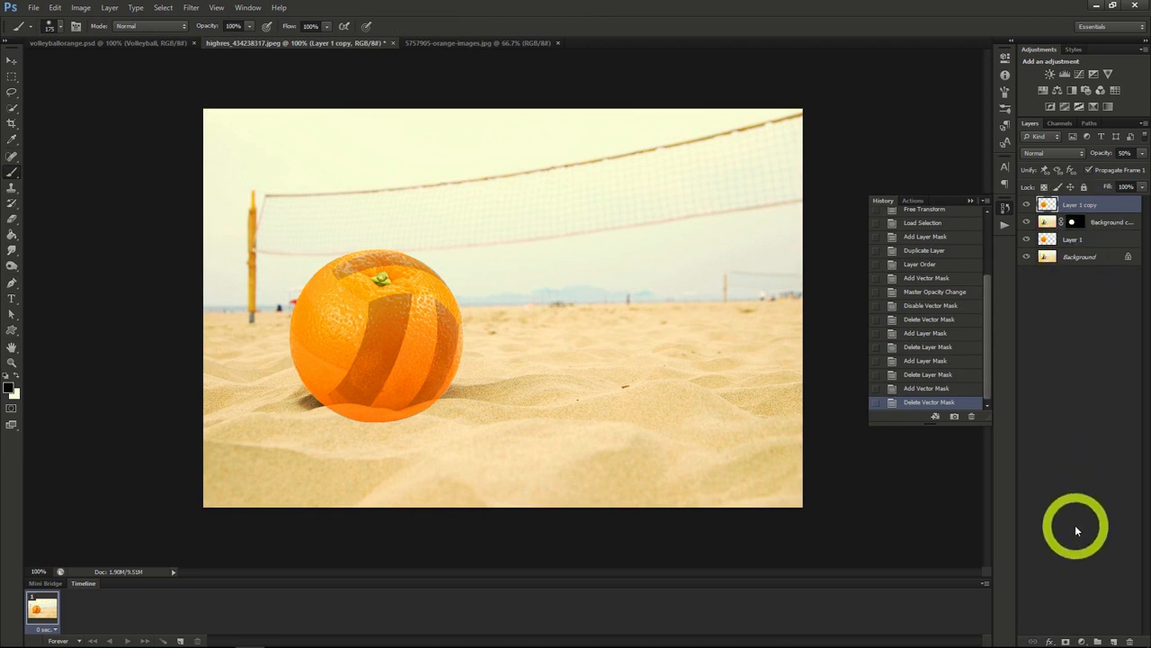
Step: Add a black layer mask to Layer 1 copy, paint the selected volleyball panels white on it to reveal orange peel, and deselect
click(1066, 640)
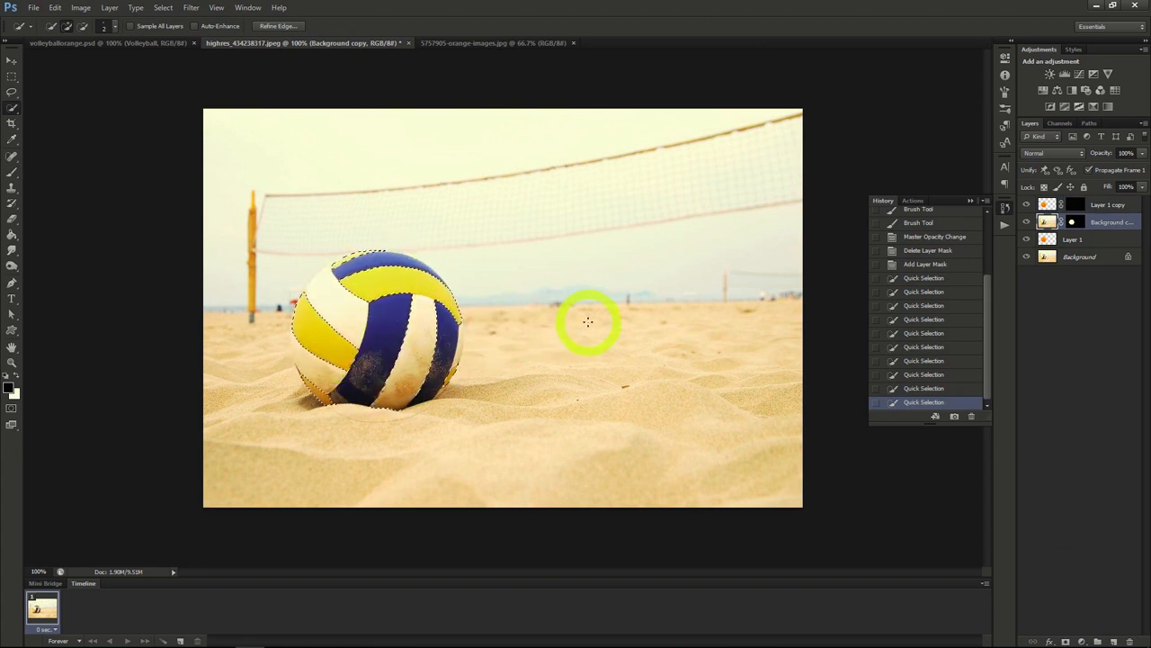
click(12, 172)
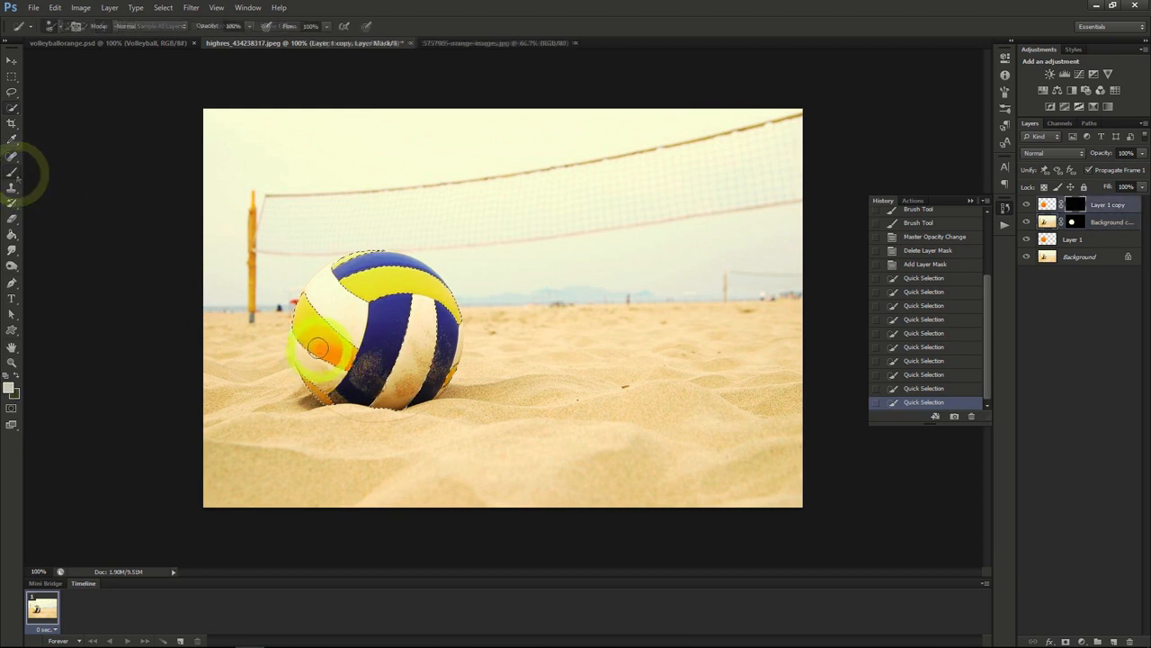
drag(322, 340, 293, 327)
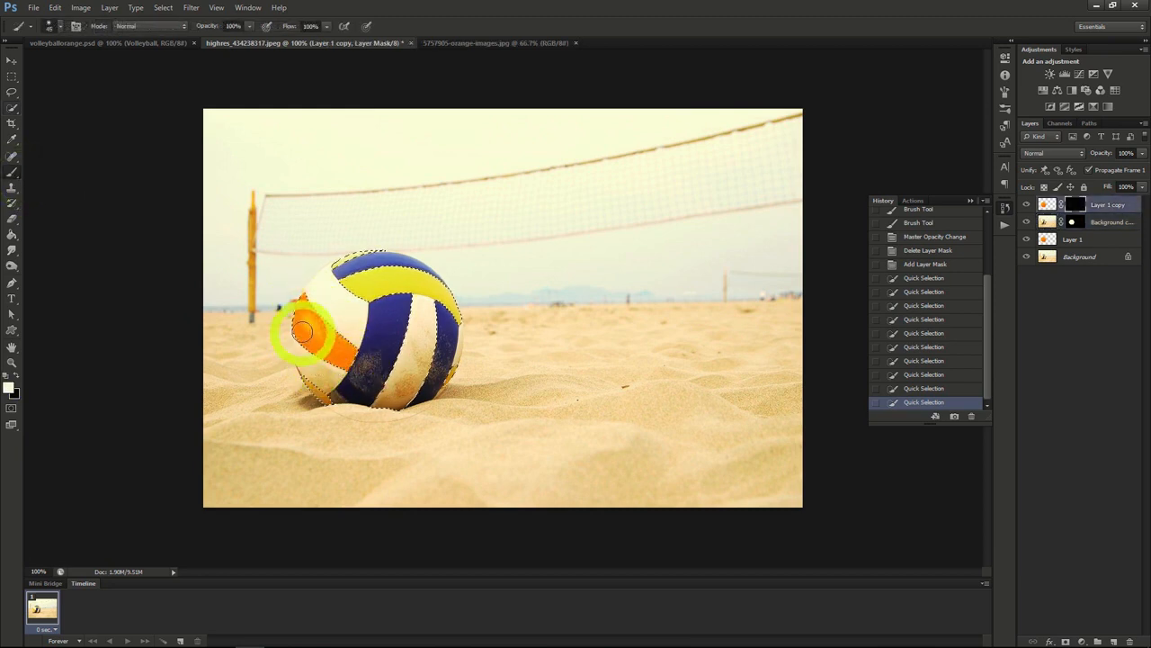
drag(331, 357, 424, 219)
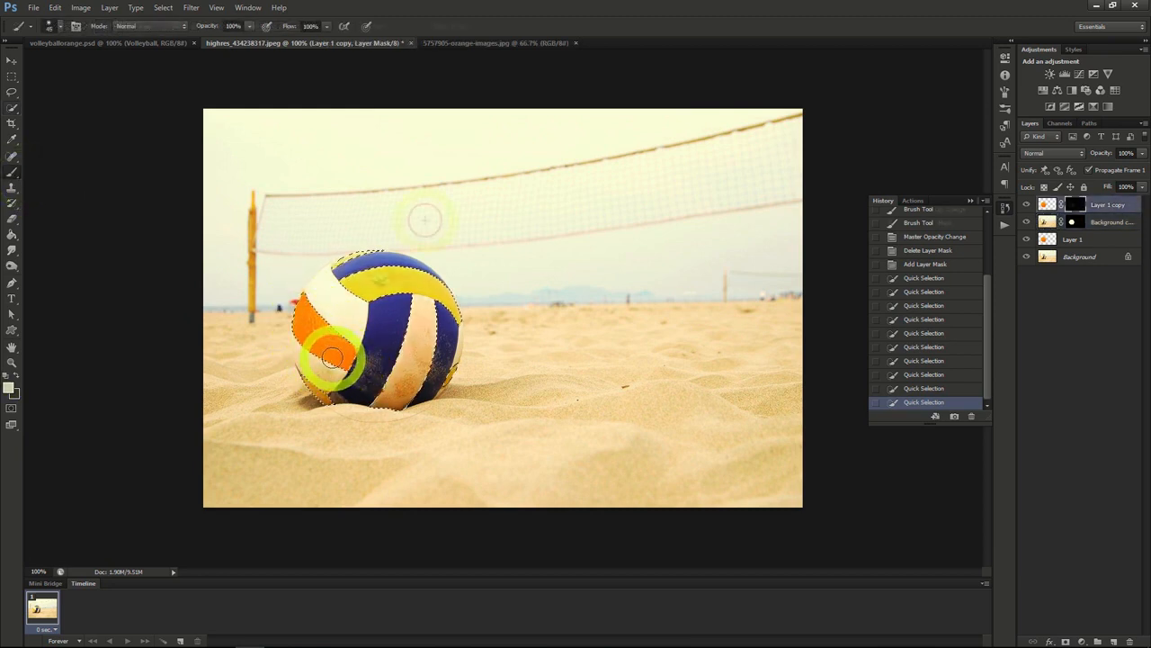
key(ctrl+d)
key(m)
key(x)
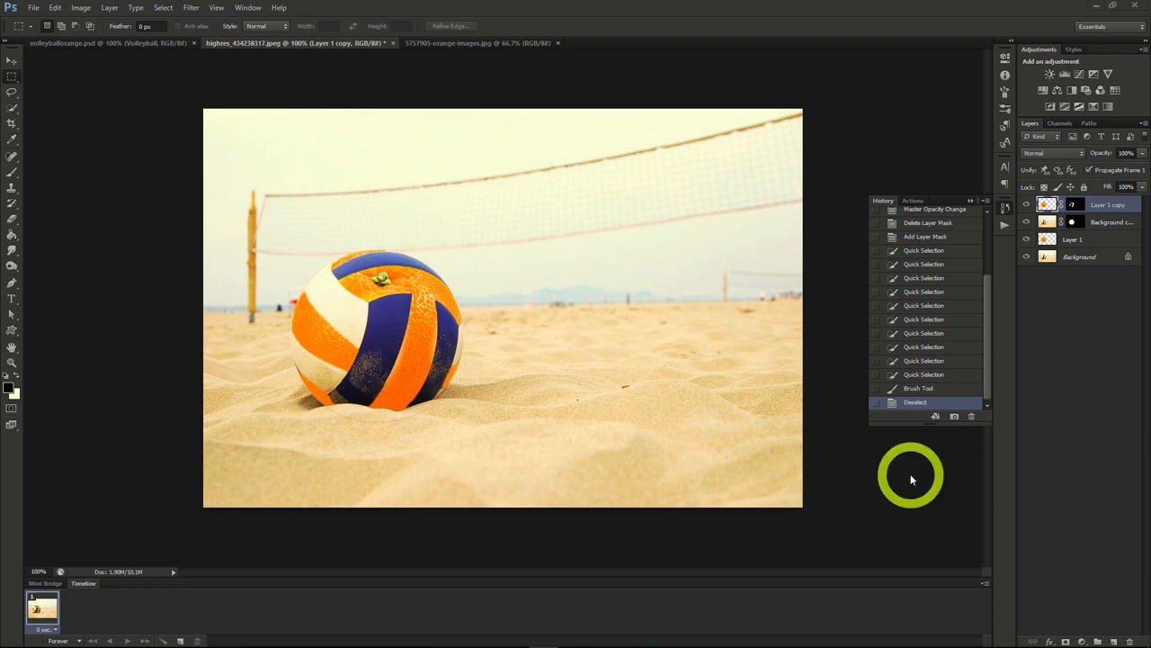
click(603, 21)
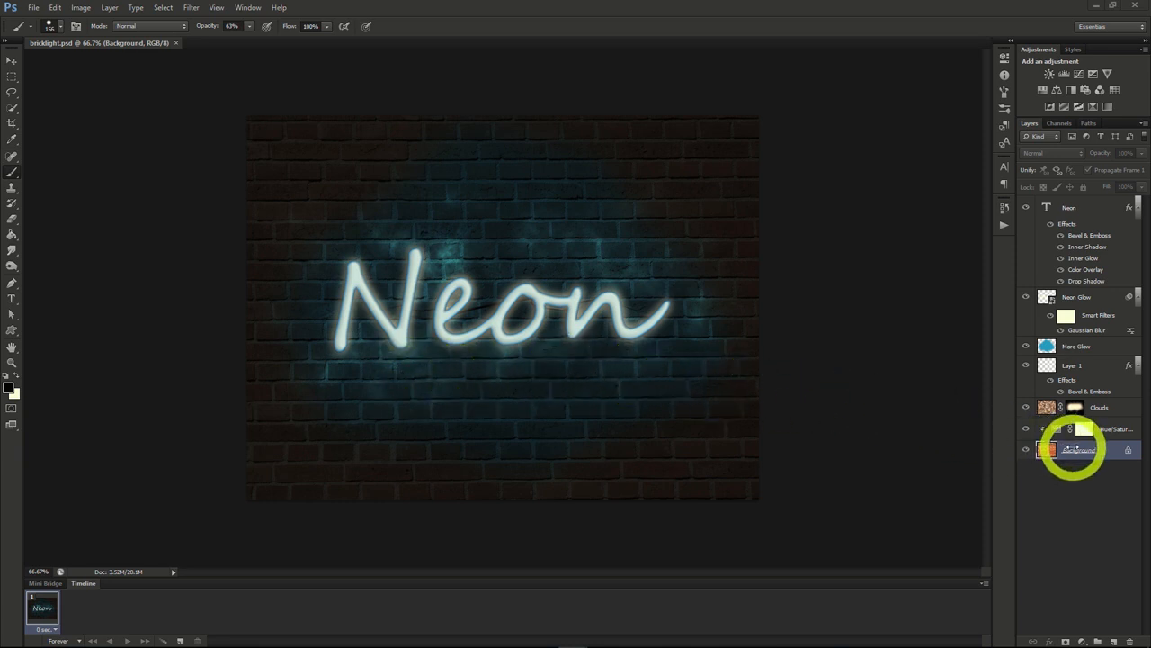
Step: Duplicate the brick wall Background layer of bricklight.psd into a new document
right_click(1077, 448)
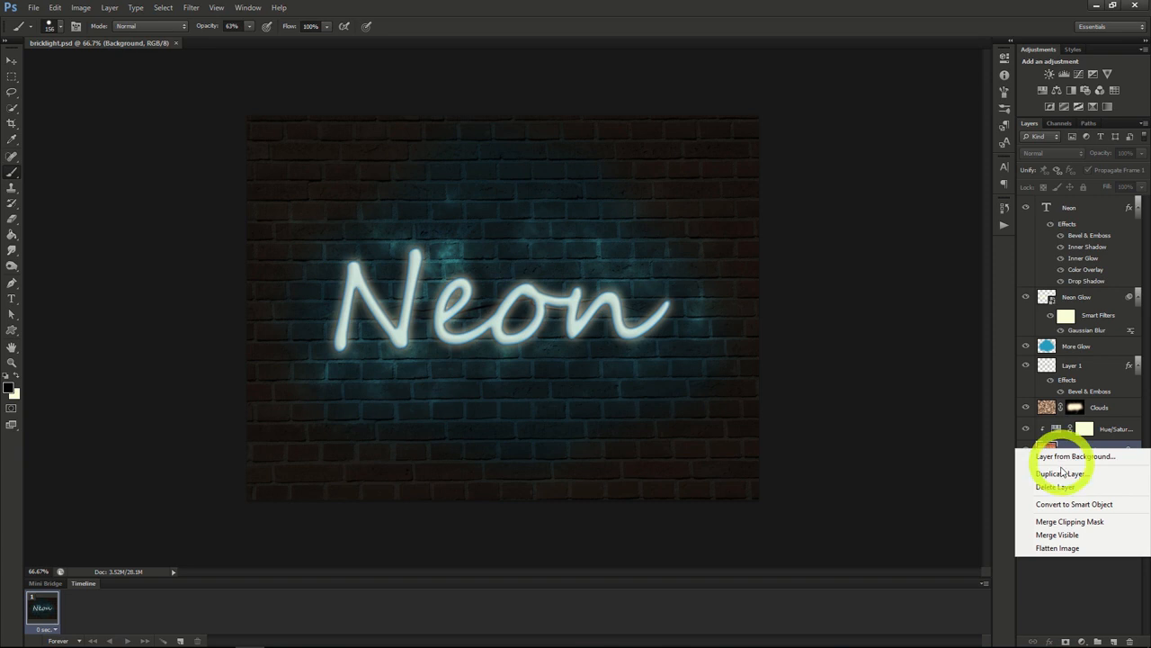
click(1061, 474)
click(576, 242)
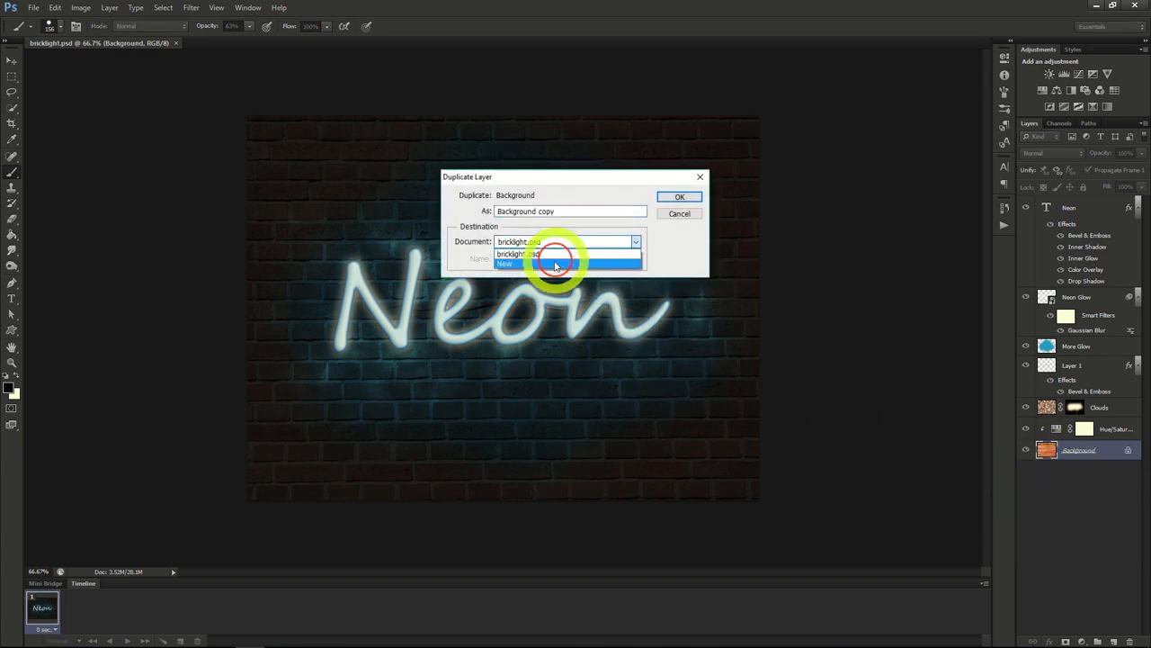
click(550, 266)
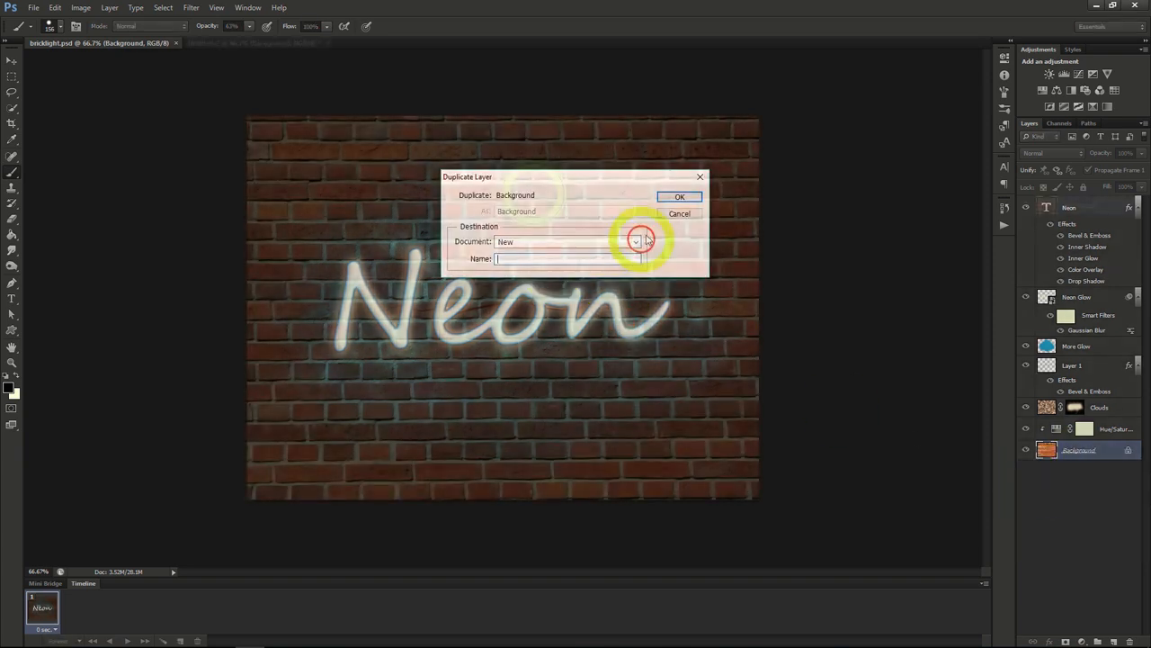
click(679, 196)
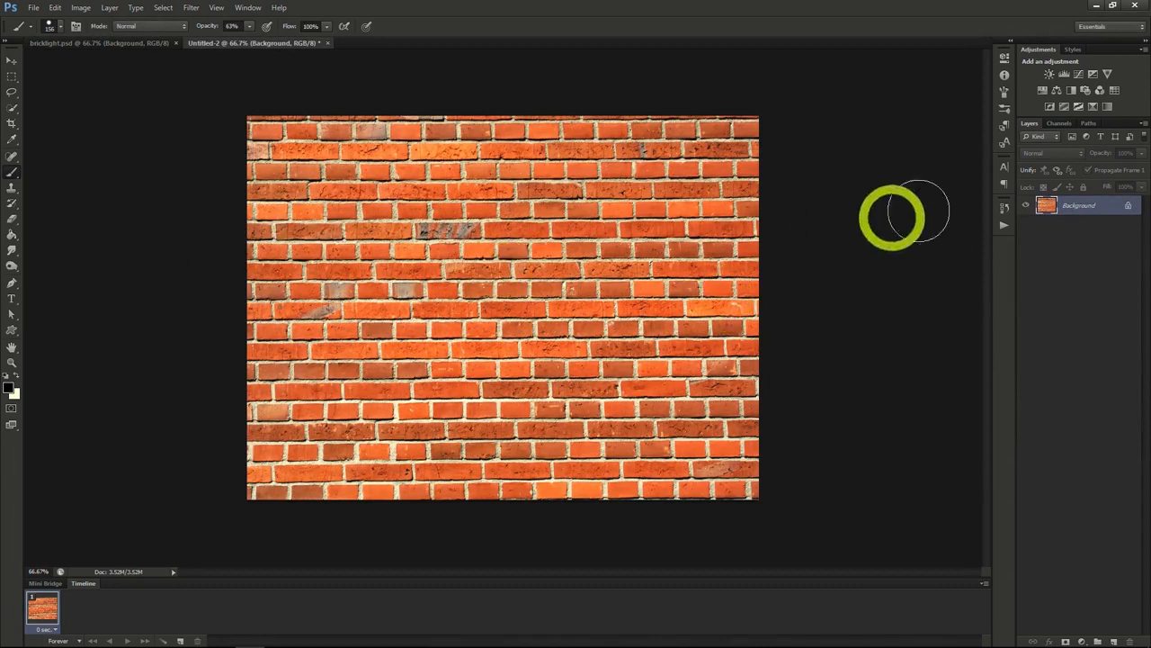
Step: Add the text "Neon" in Segoe Script across the middle of the brick wall and reduce its size to 282.12 pt
click(1005, 169)
key(t)
click(393, 314)
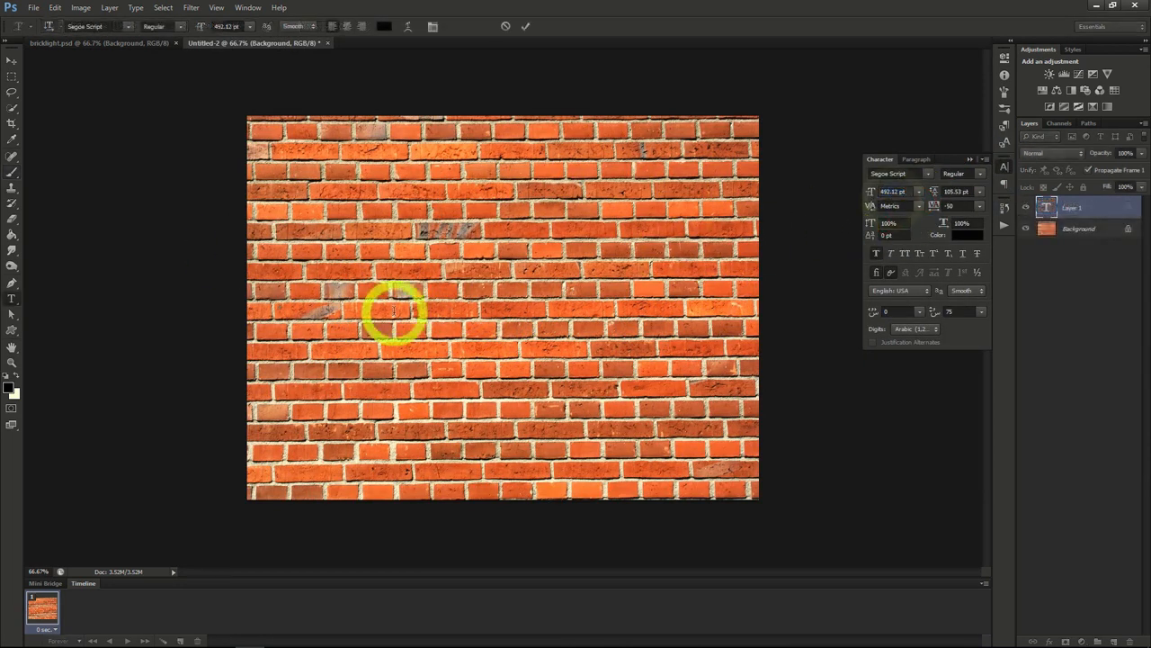
text(Neon)
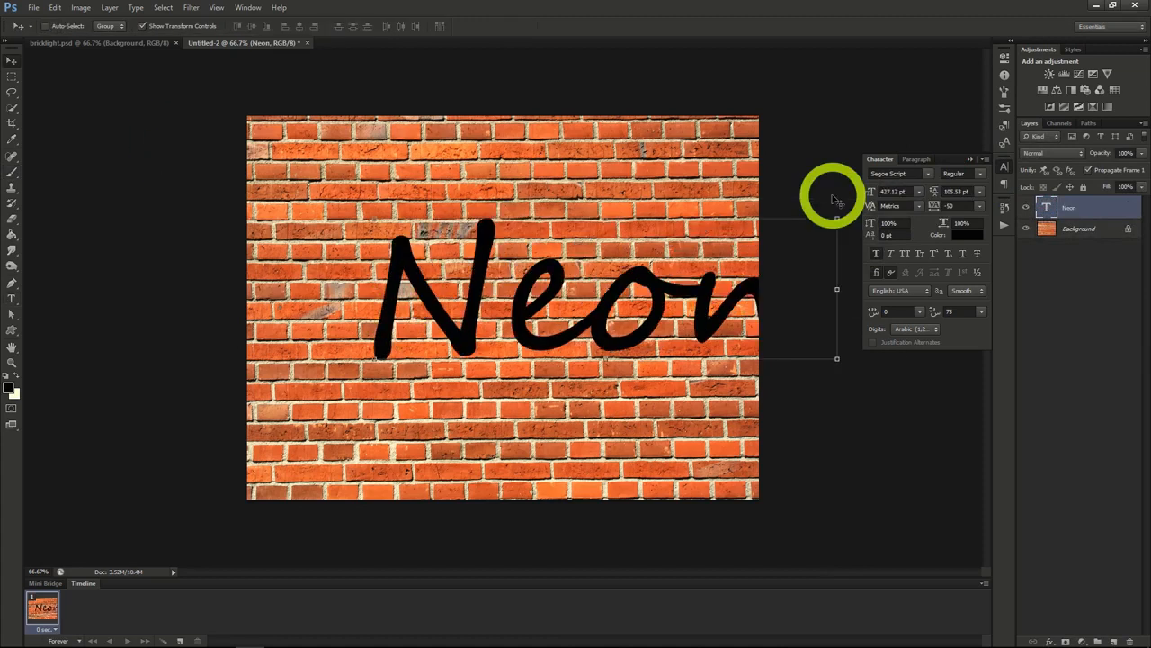
drag(660, 303, 597, 302)
click(865, 191)
mouse_move(865, 191)
mouse_down()
mouse_move(741, 226)
mouse_move(663, 303)
mouse_move(887, 186)
mouse_up()
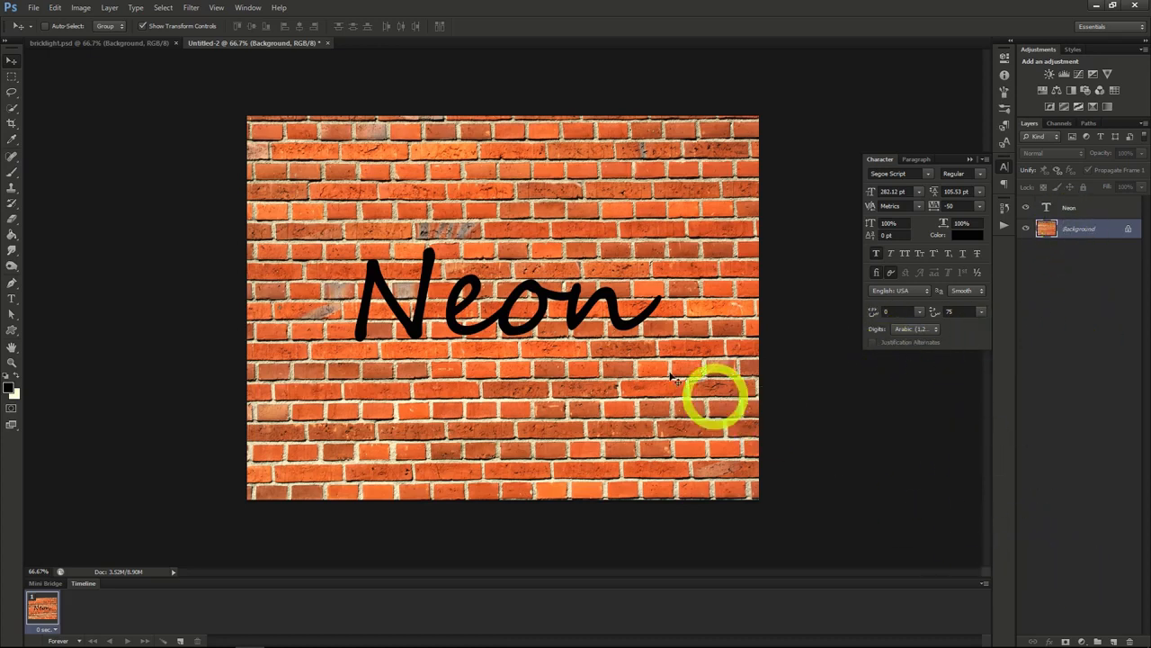
Step: Darken the wall with a Hue/Saturation adjustment layer above Background, using saturation -70 and lightness -87
click(108, 7)
mouse_move(137, 113)
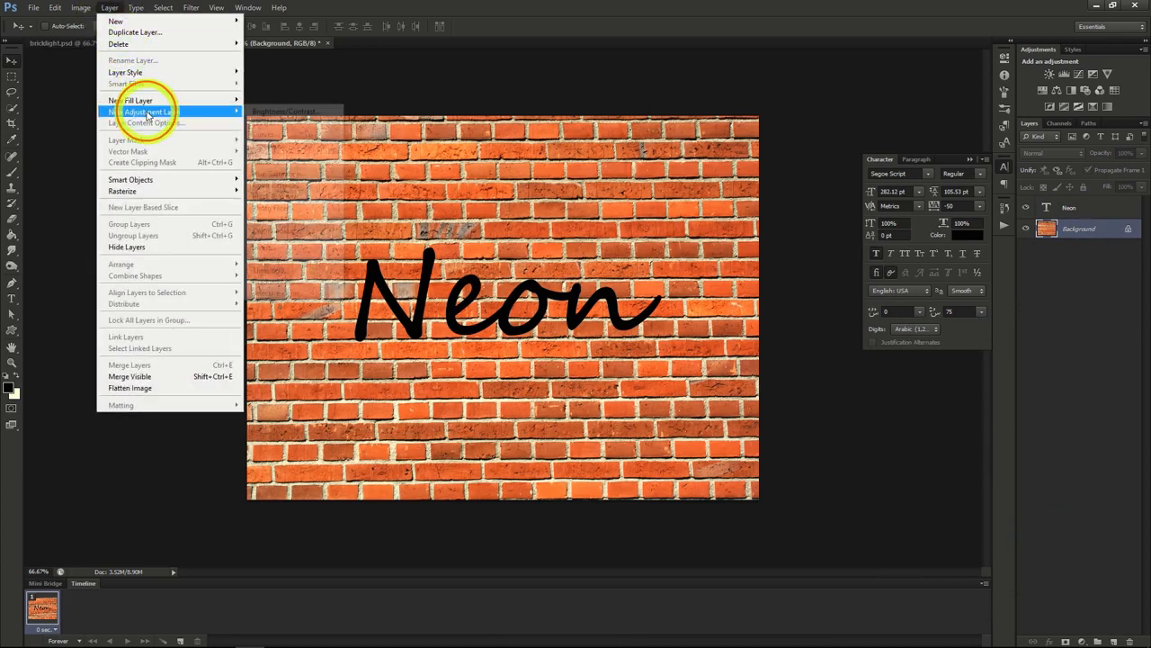
click(273, 173)
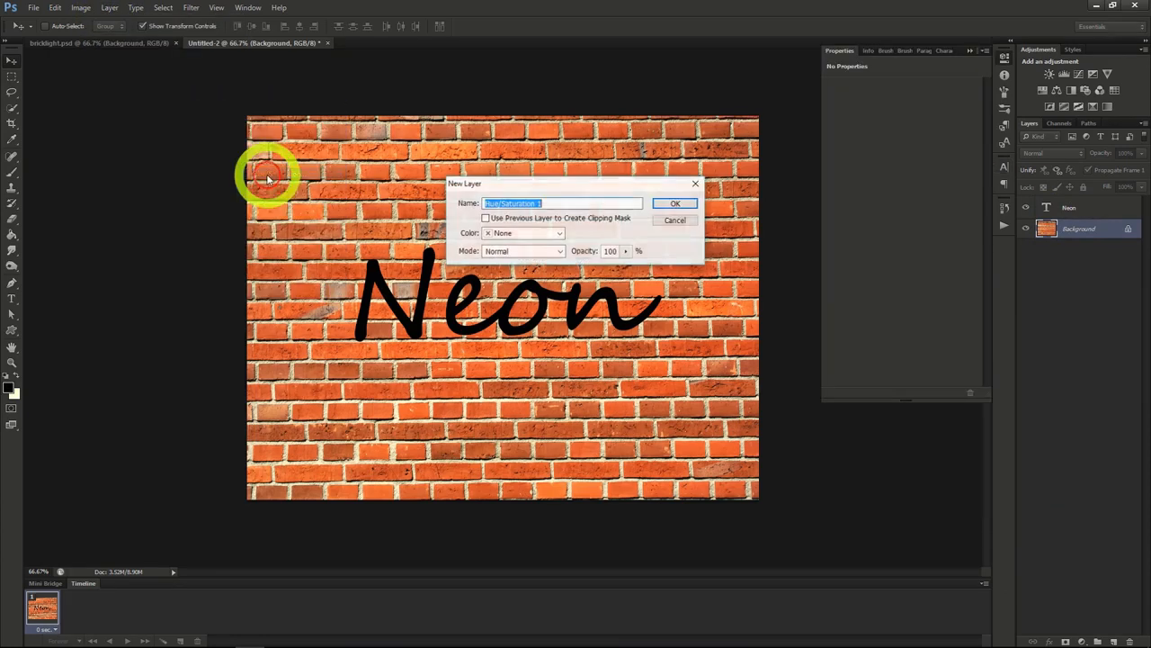
click(677, 207)
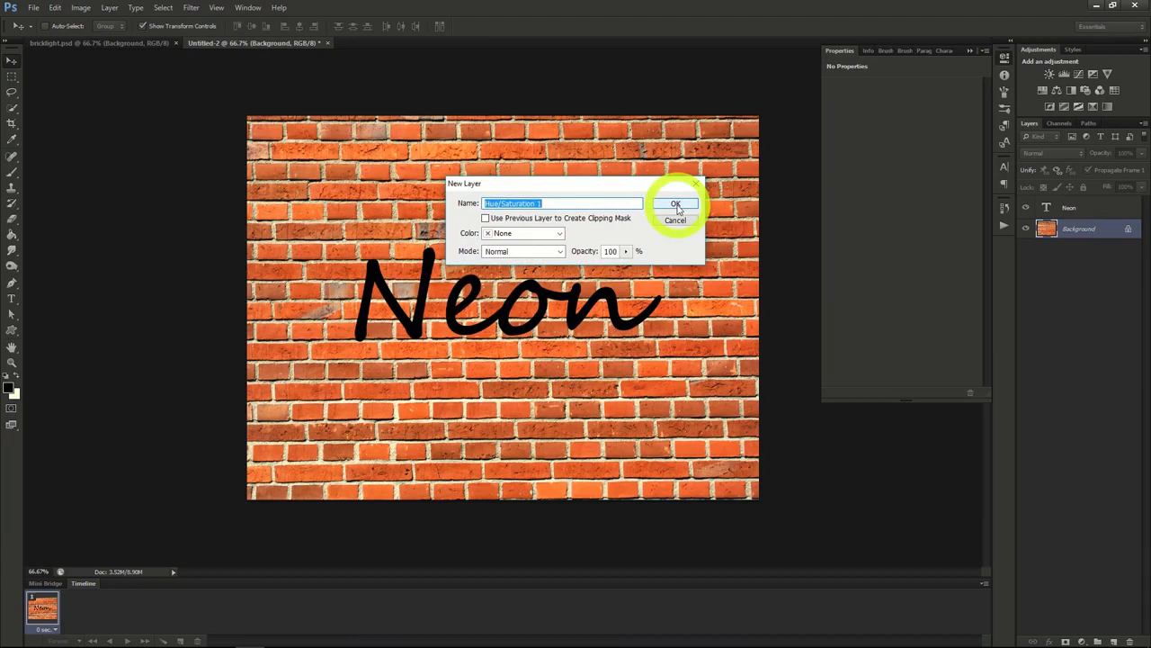
drag(903, 160, 841, 184)
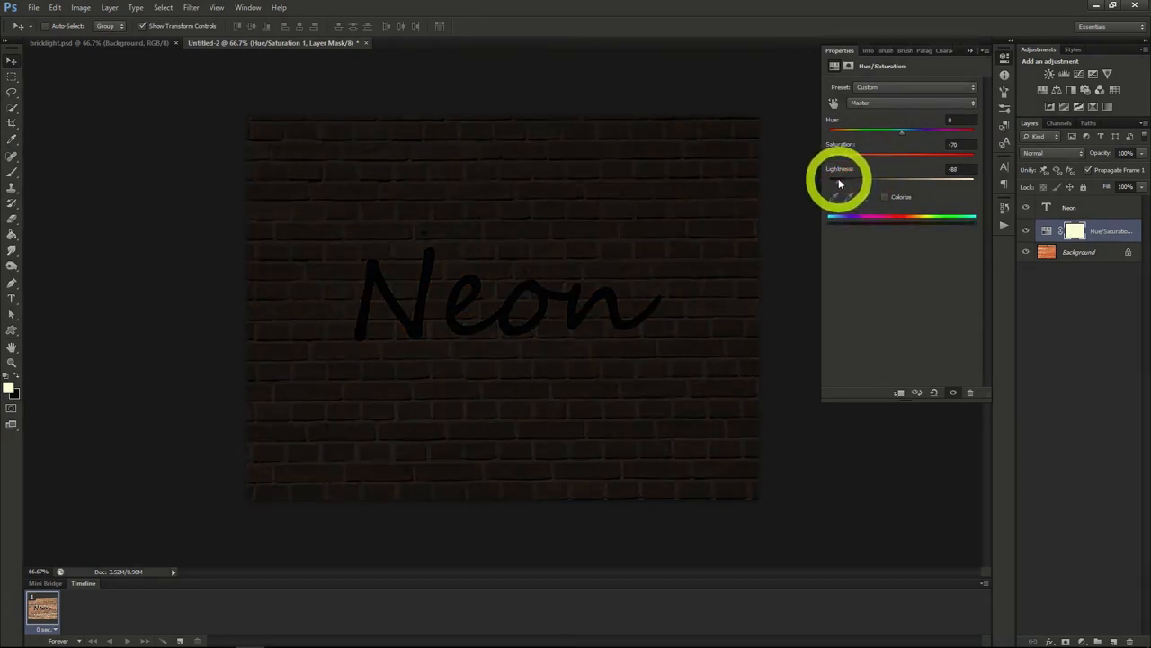
Step: Create a new layer above the Hue/Saturation layer and fill it with the Clouds render filter
click(1086, 231)
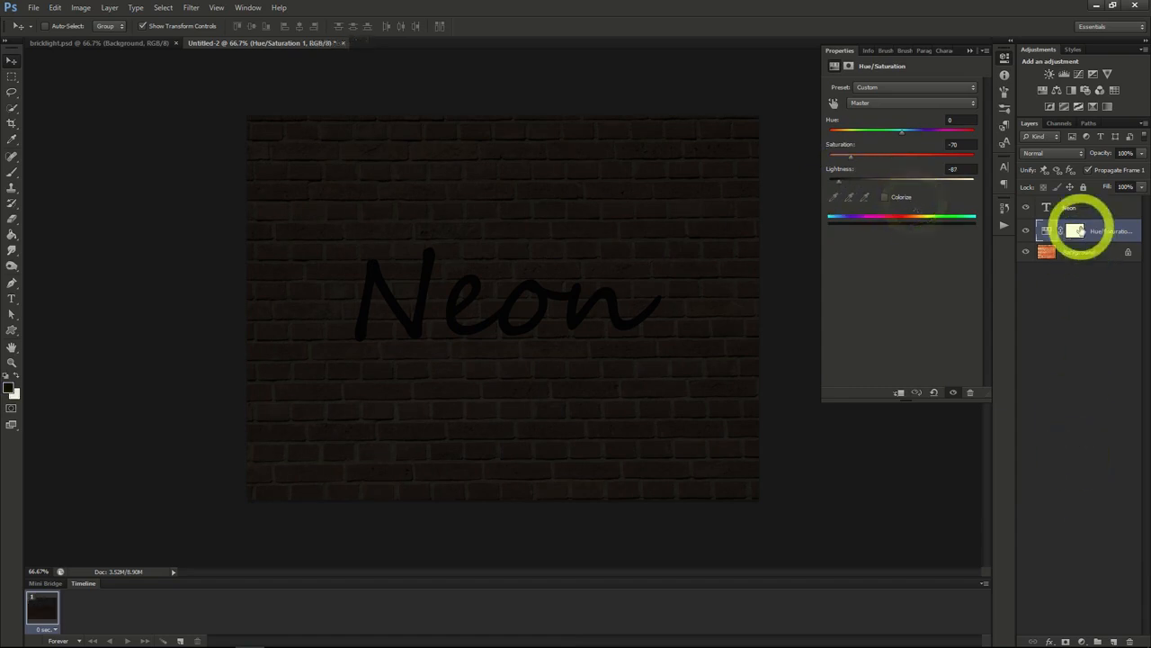
click(1115, 640)
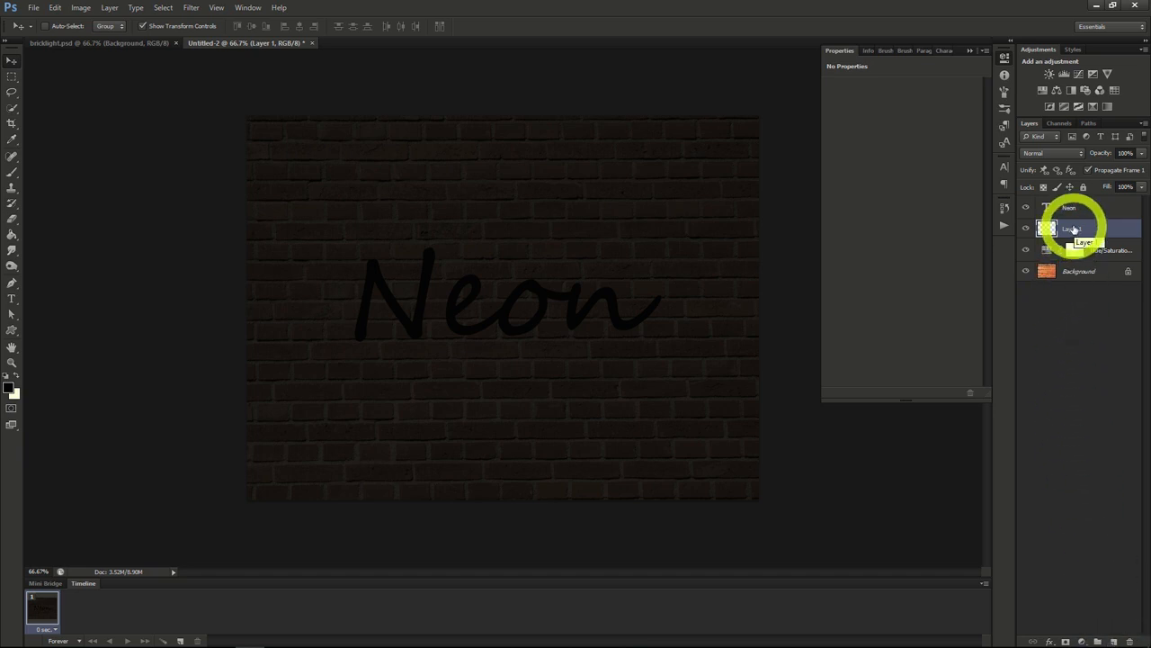
click(190, 8)
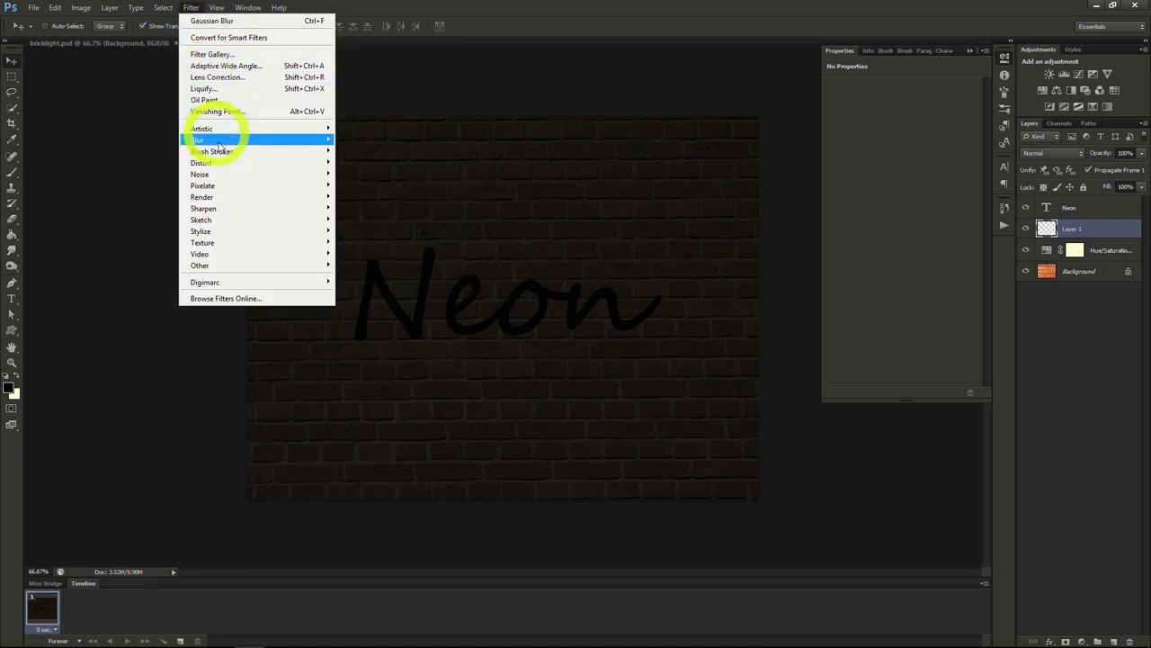
click(360, 198)
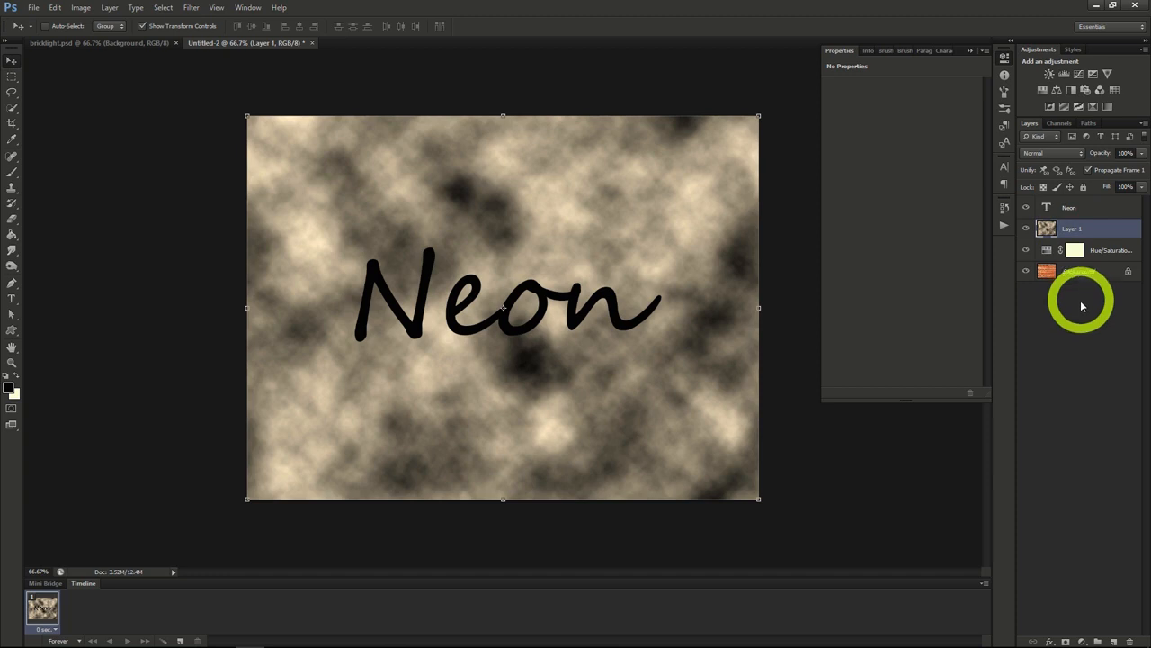
Step: Add a black layer mask to the clouds layer and set the layer's blending mode to Divide
alt+click(1065, 639)
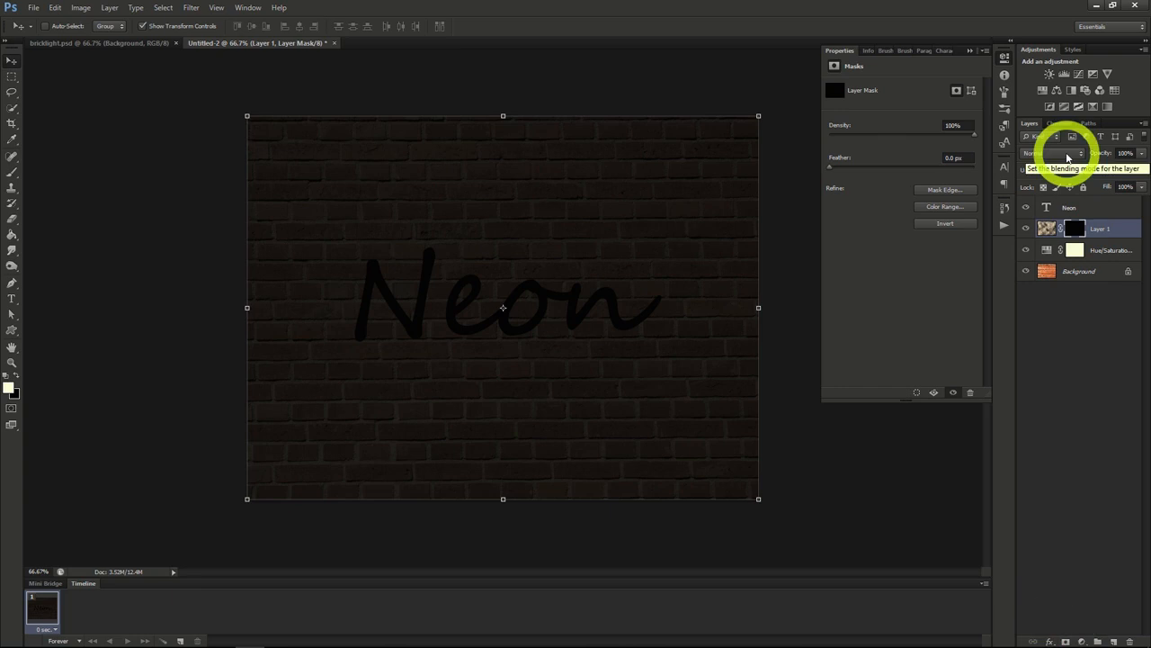
click(1068, 154)
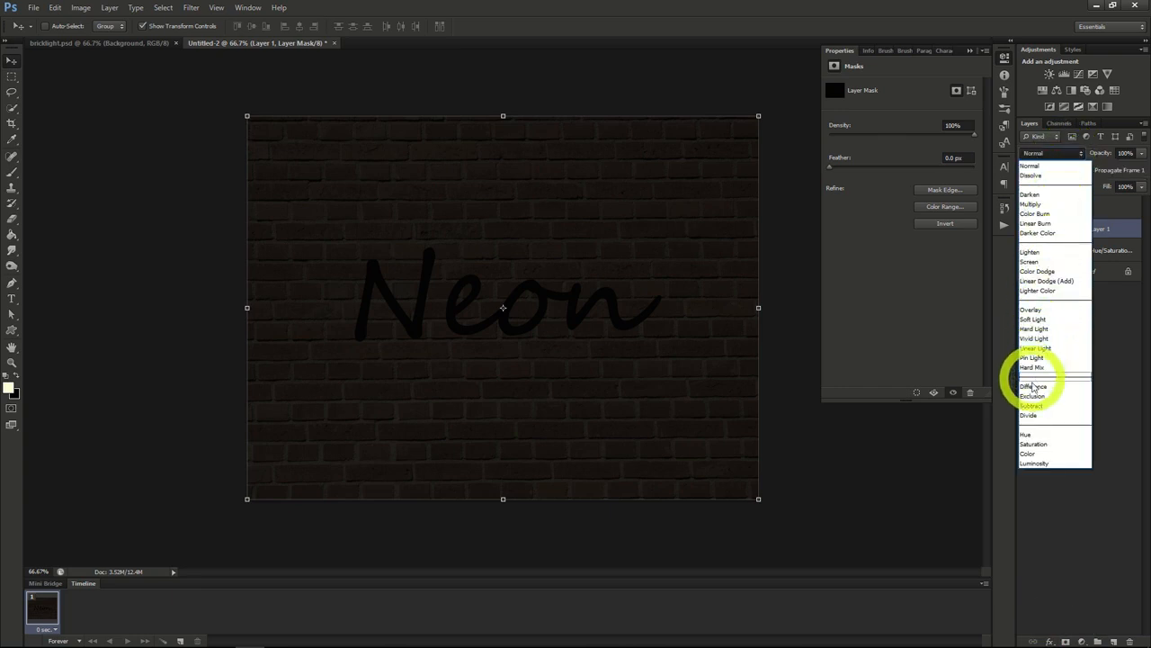
click(1035, 414)
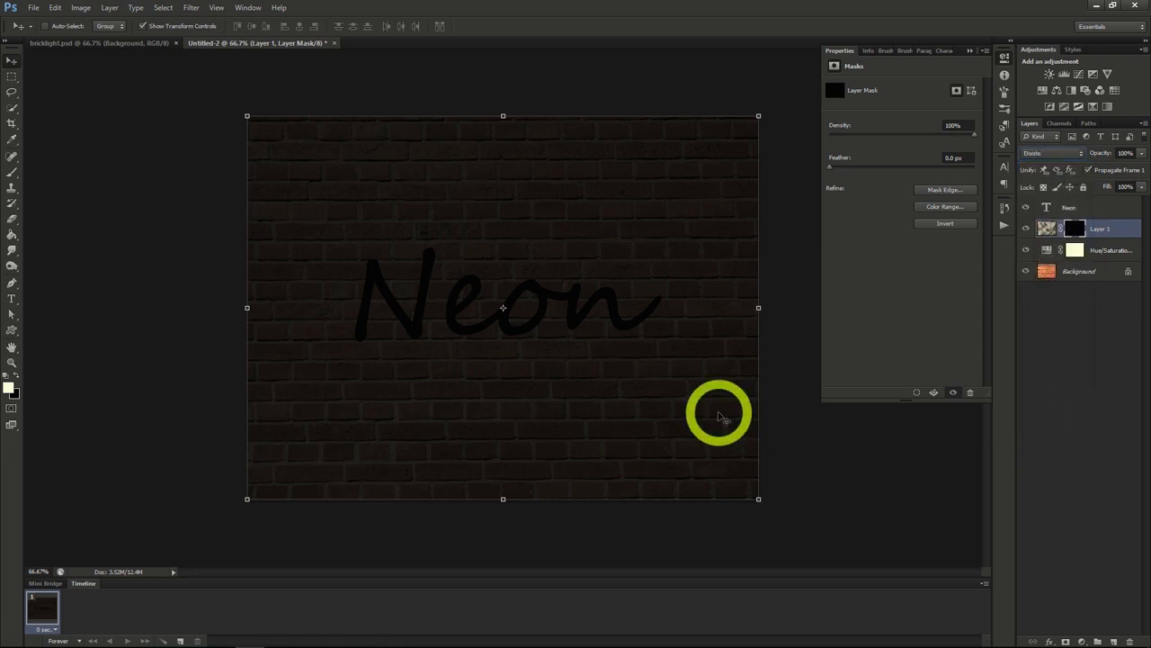
Step: Paint white on the clouds layer's mask around the Neon text with a soft 156 px brush at 50% opacity
click(12, 173)
click(12, 173)
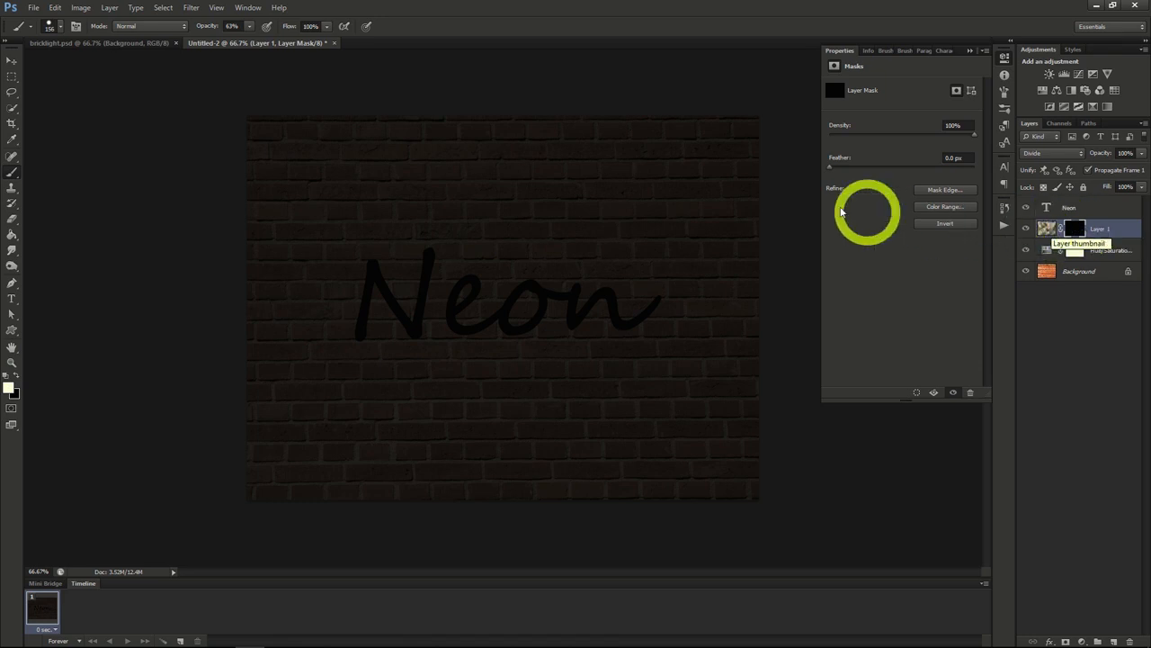
drag(250, 41, 242, 42)
click(60, 26)
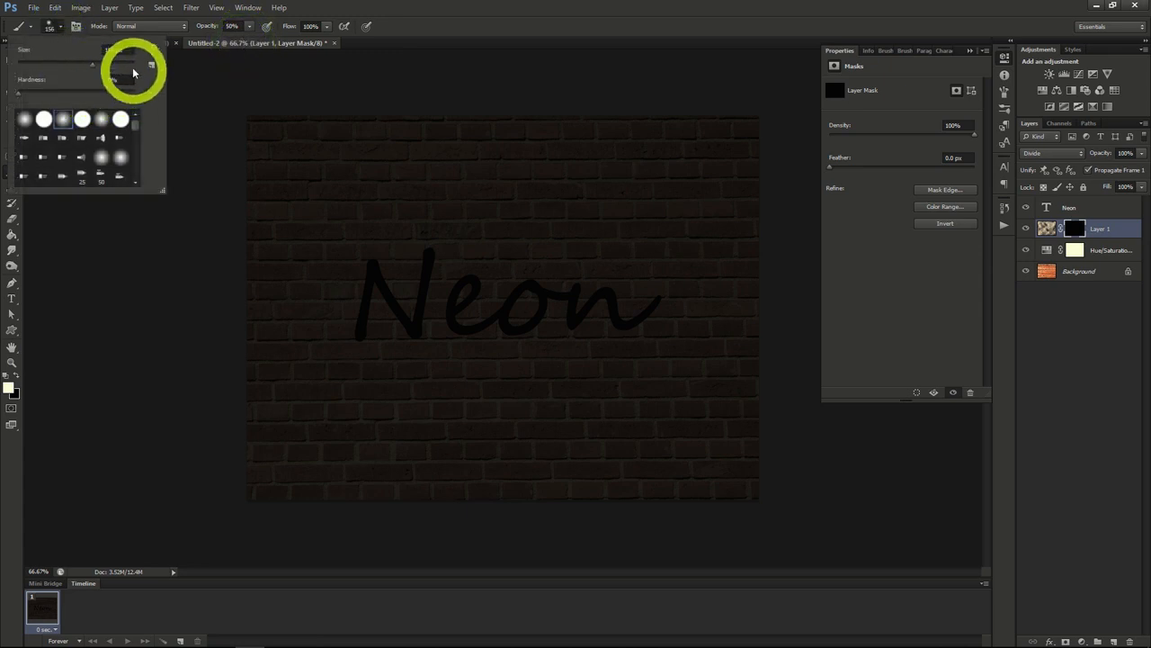
click(60, 28)
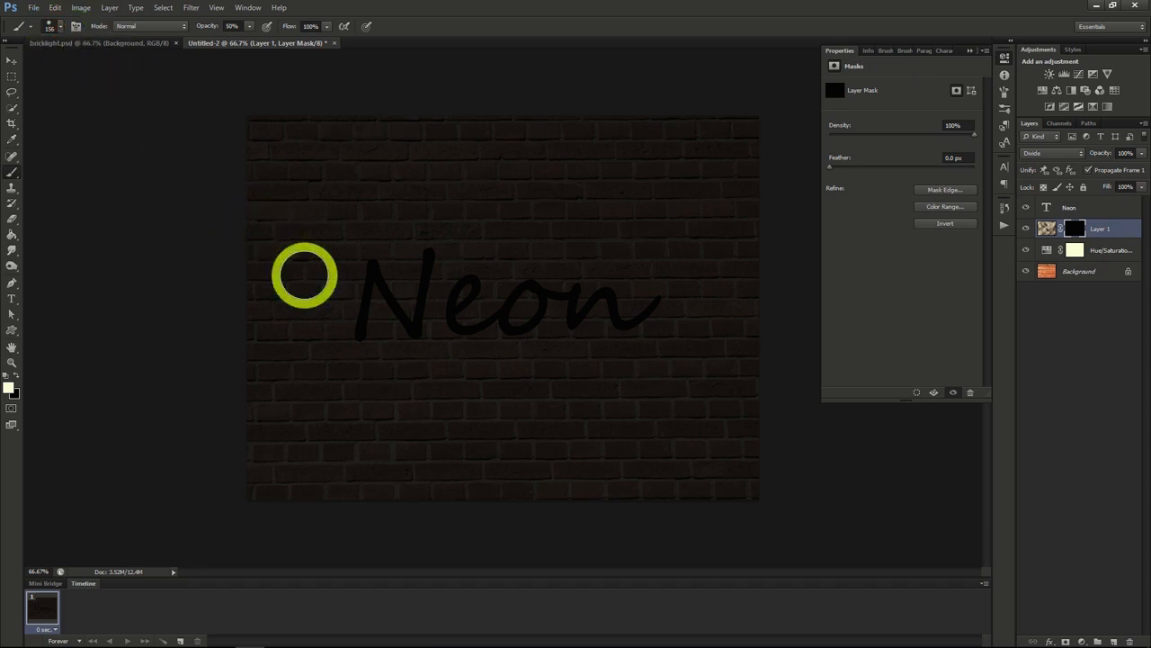
mouse_move(309, 273)
mouse_down()
mouse_move(379, 256)
mouse_move(331, 323)
mouse_move(415, 262)
mouse_move(366, 353)
mouse_move(455, 289)
mouse_move(514, 284)
mouse_move(561, 311)
mouse_move(466, 320)
mouse_move(546, 268)
mouse_move(633, 337)
mouse_move(652, 281)
mouse_move(572, 269)
mouse_move(616, 336)
mouse_move(506, 268)
mouse_move(444, 363)
mouse_up()
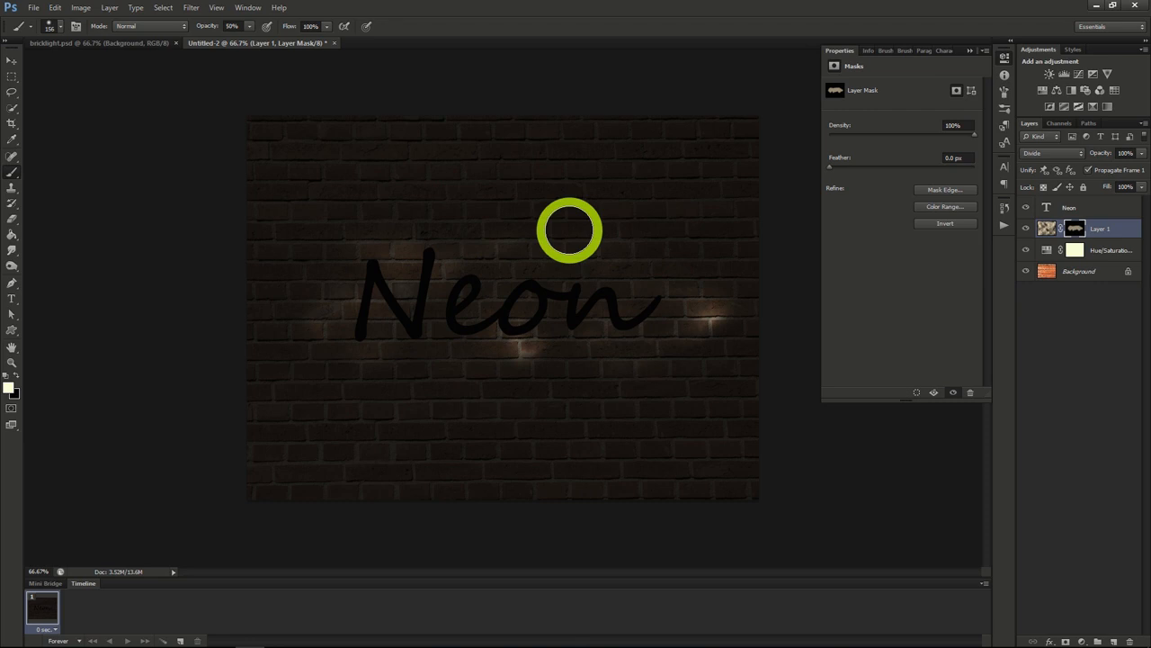
Step: Colour the Neon text blue and give it a Bevel & Emboss with 185% depth, 3 px size and maximum soften
click(1069, 206)
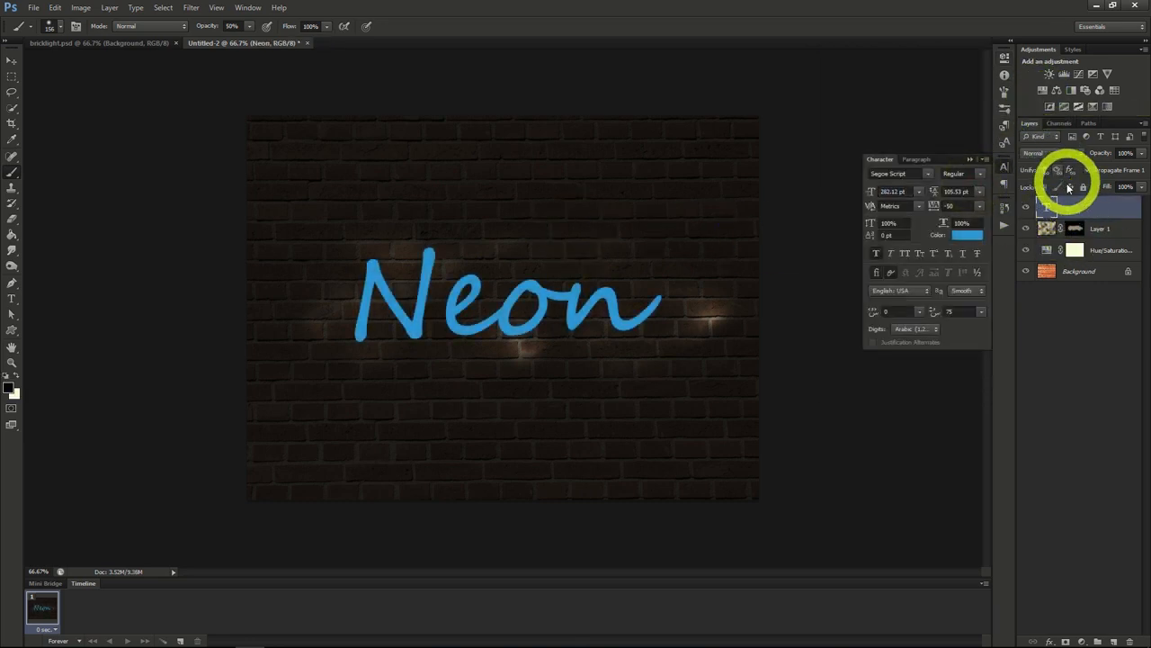
right_click(1073, 206)
click(1028, 217)
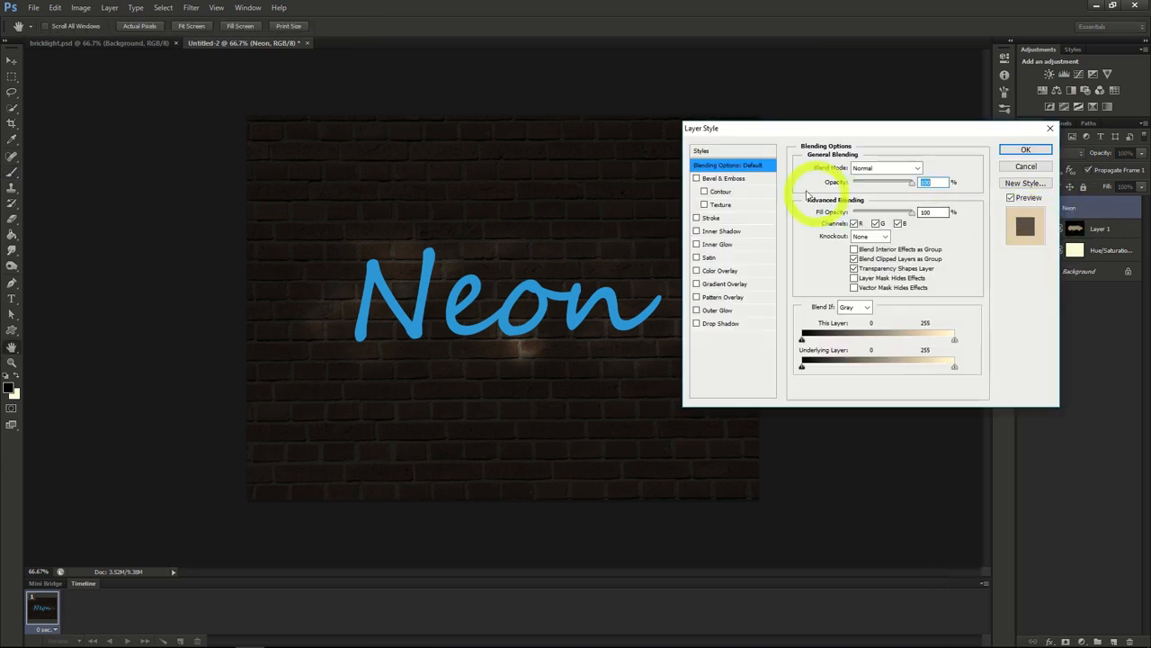
click(727, 179)
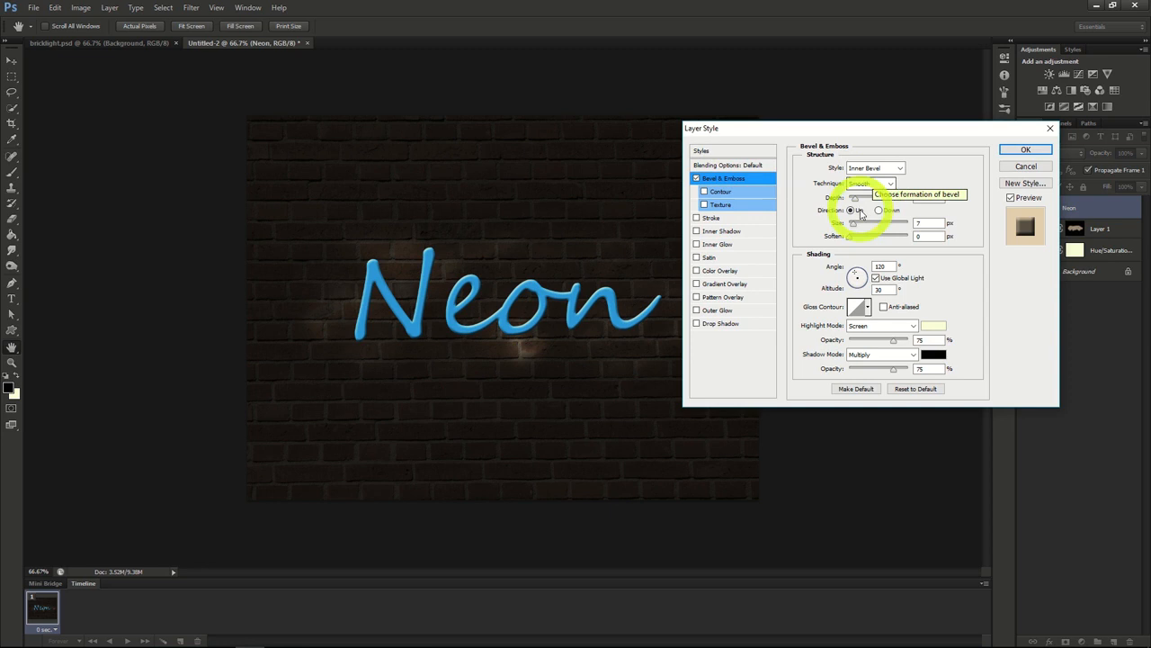
click(858, 200)
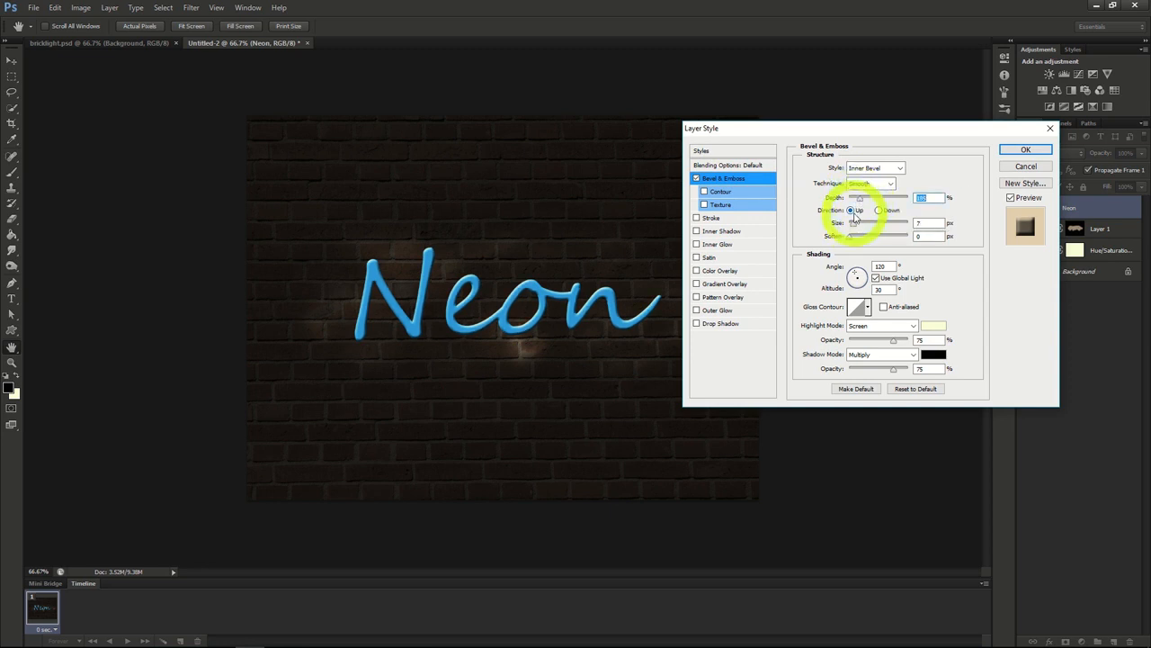
click(853, 225)
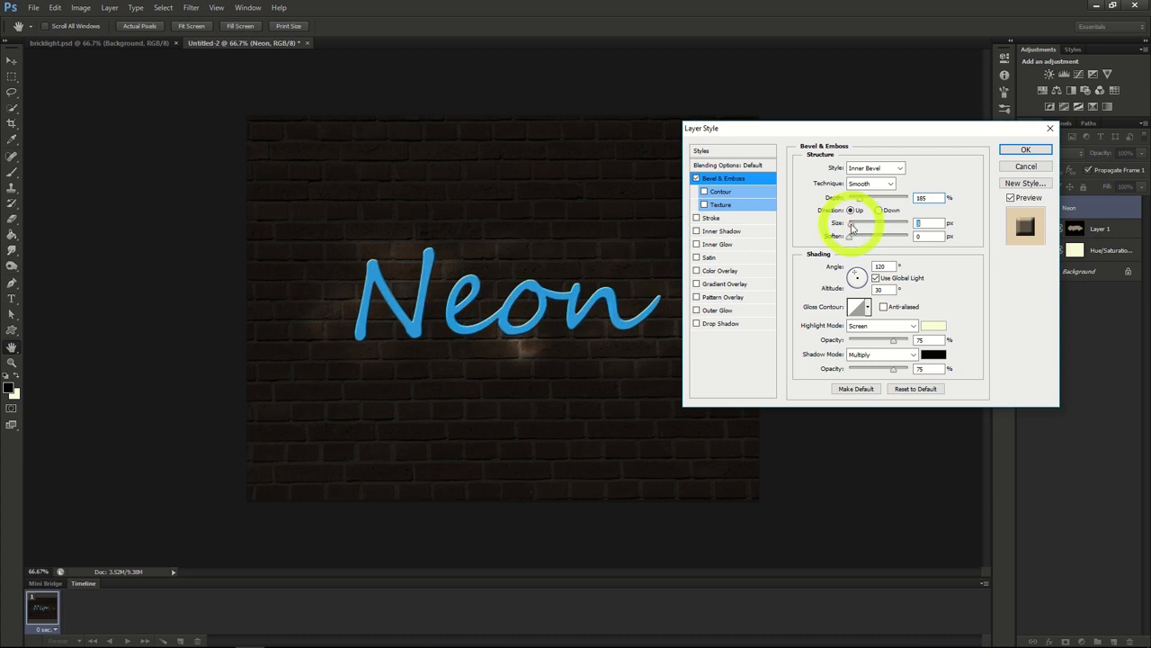
drag(852, 227, 908, 236)
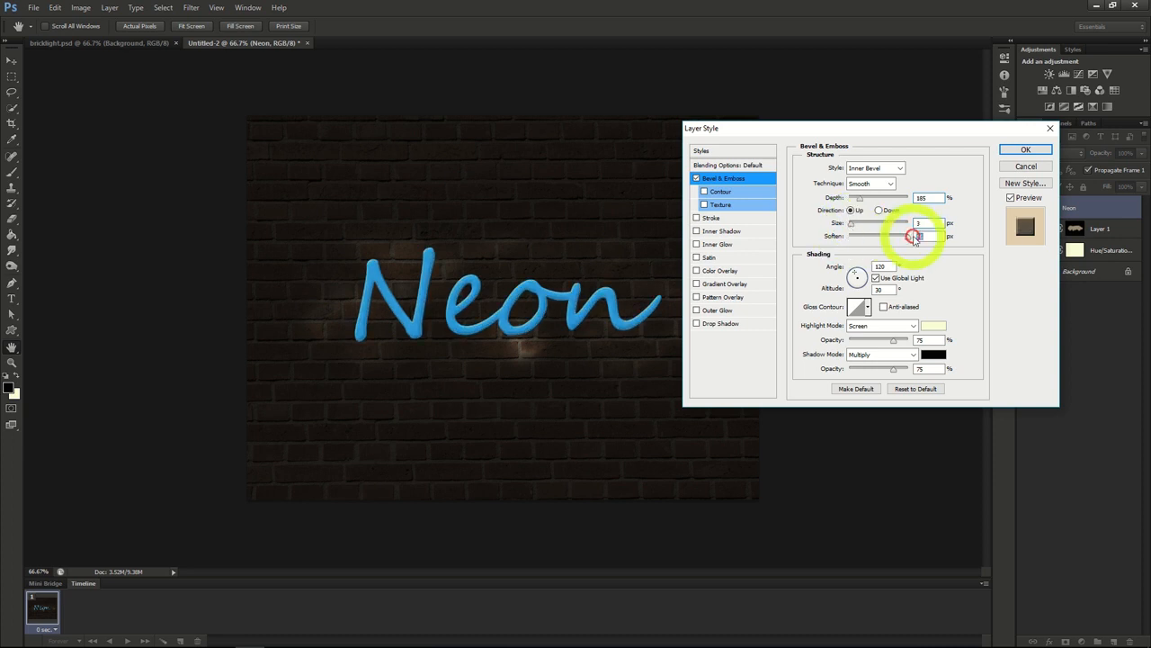
Step: Add an Inner Shadow to the Neon text with 40% opacity, 5 px distance and a slightly reduced size
click(718, 232)
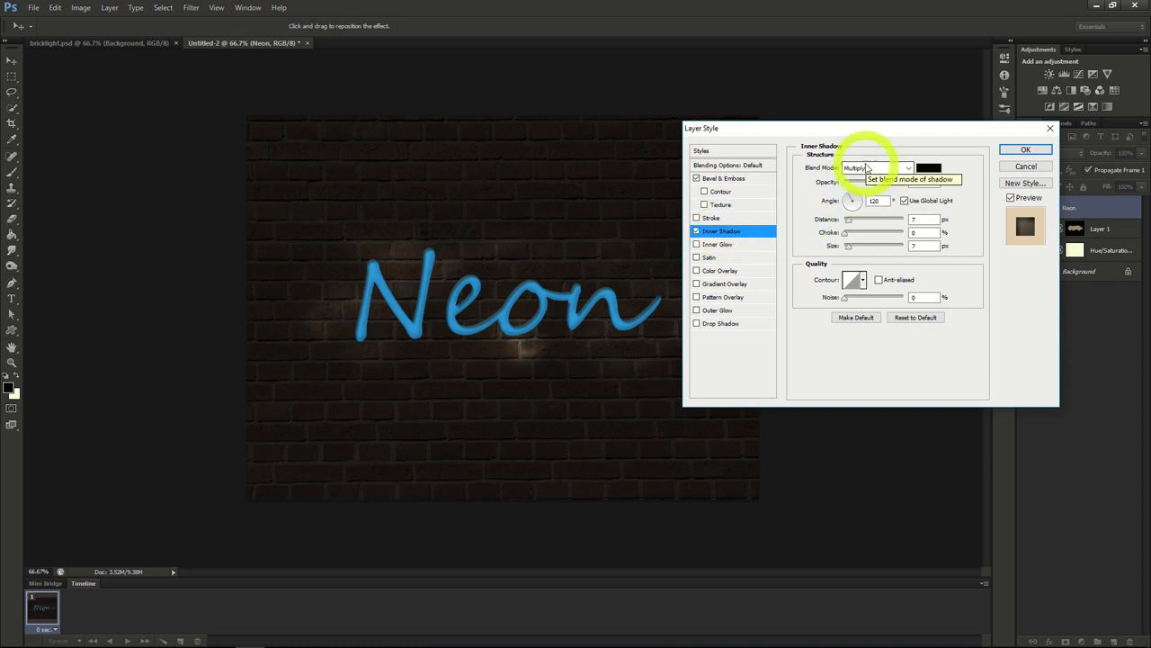
drag(890, 184, 870, 185)
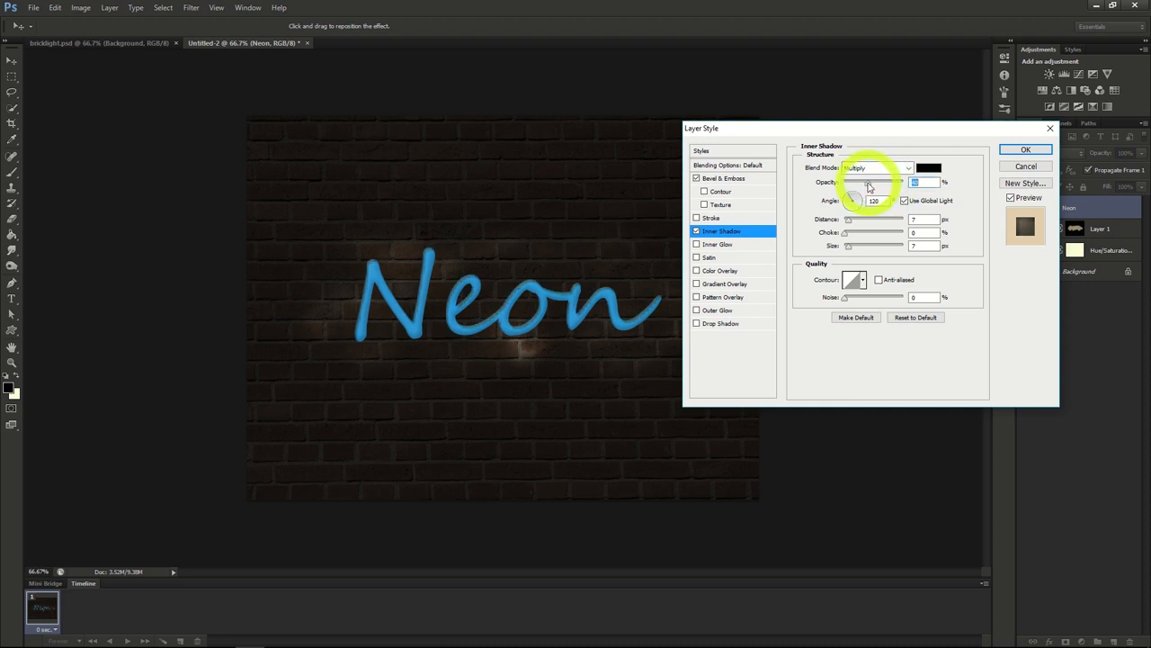
drag(849, 221, 848, 221)
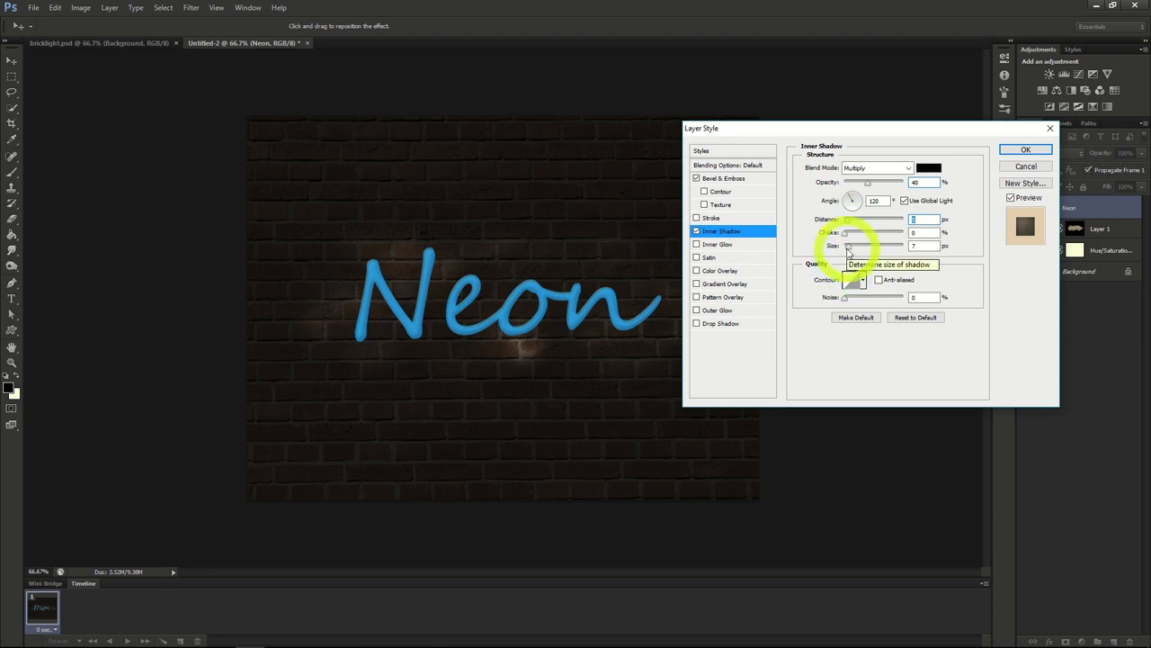
drag(848, 248, 846, 248)
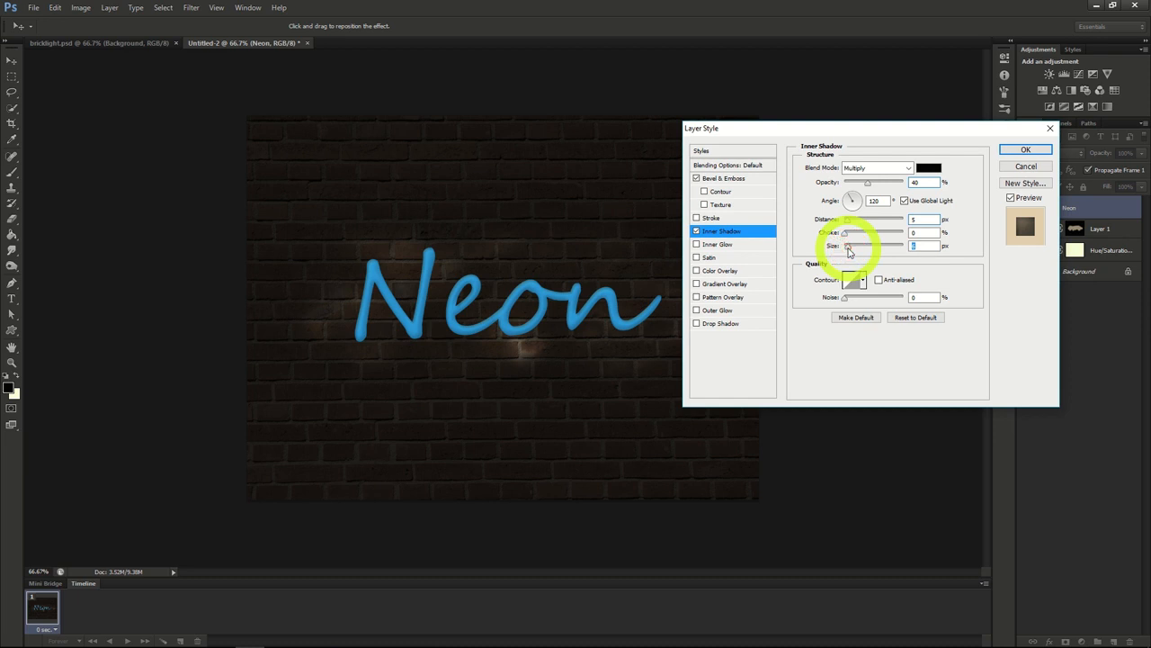
Step: Add an Inner Glow to the Neon text with a slightly larger size and its source at Center, and apply the layer style
click(718, 245)
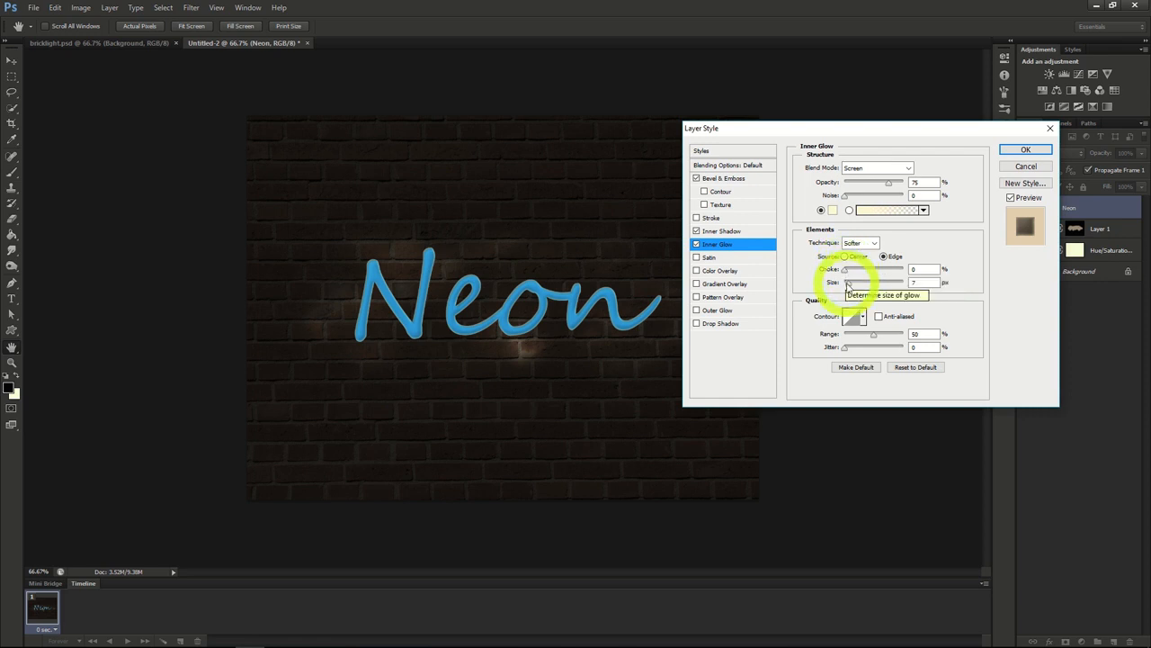
drag(848, 286, 850, 288)
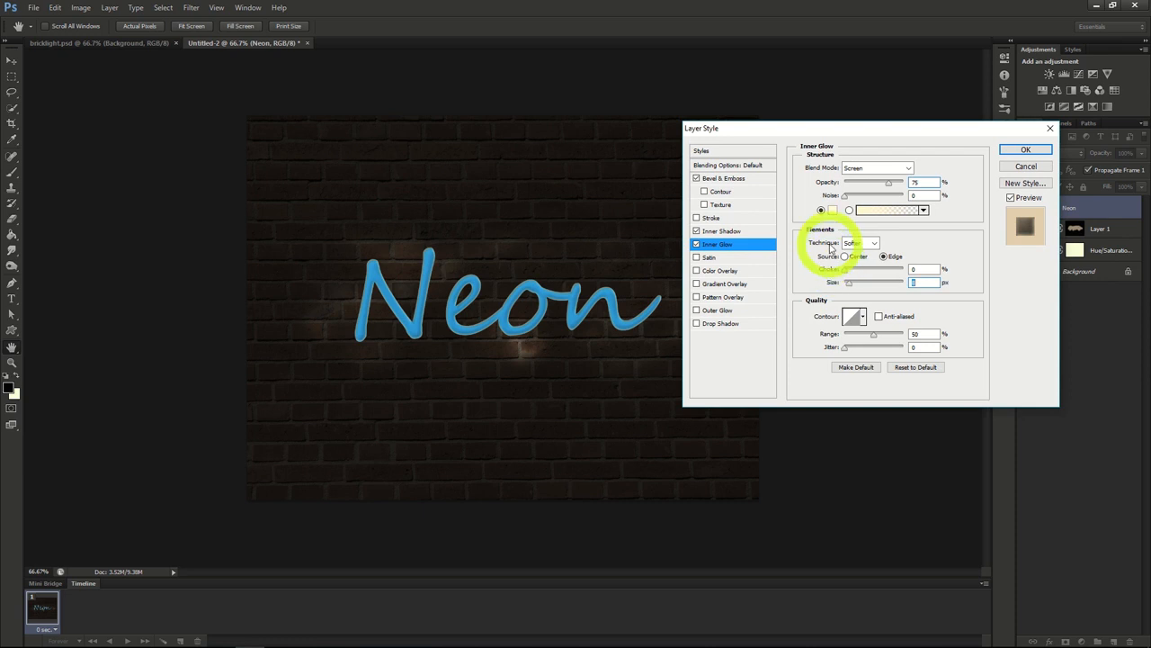
click(845, 257)
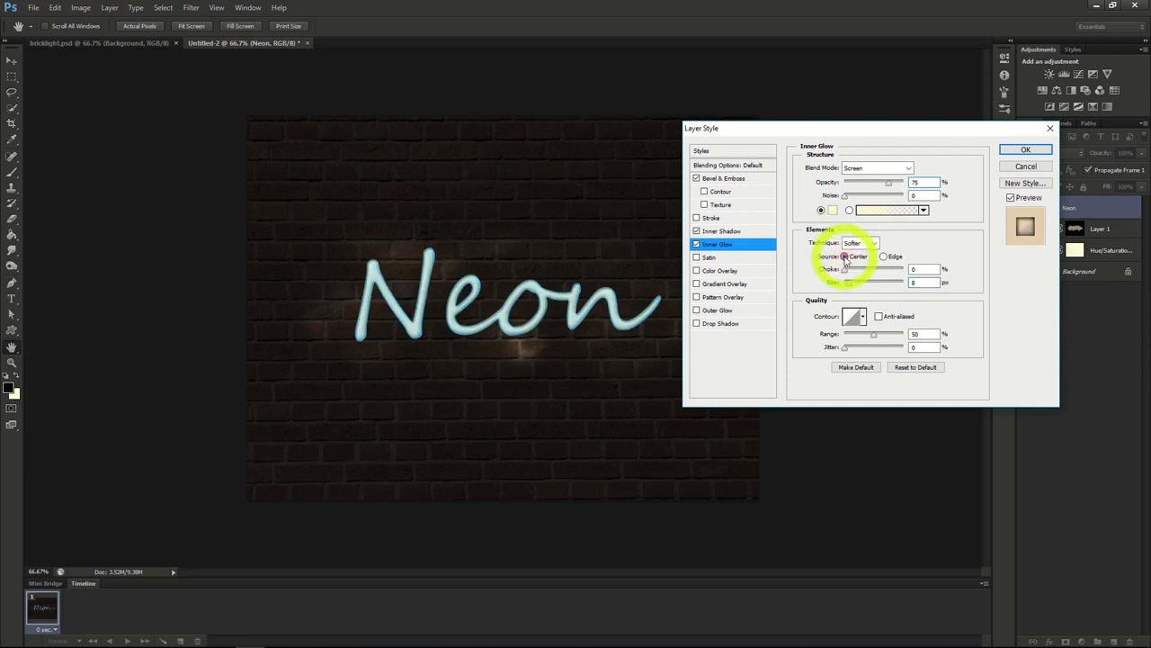
click(1026, 151)
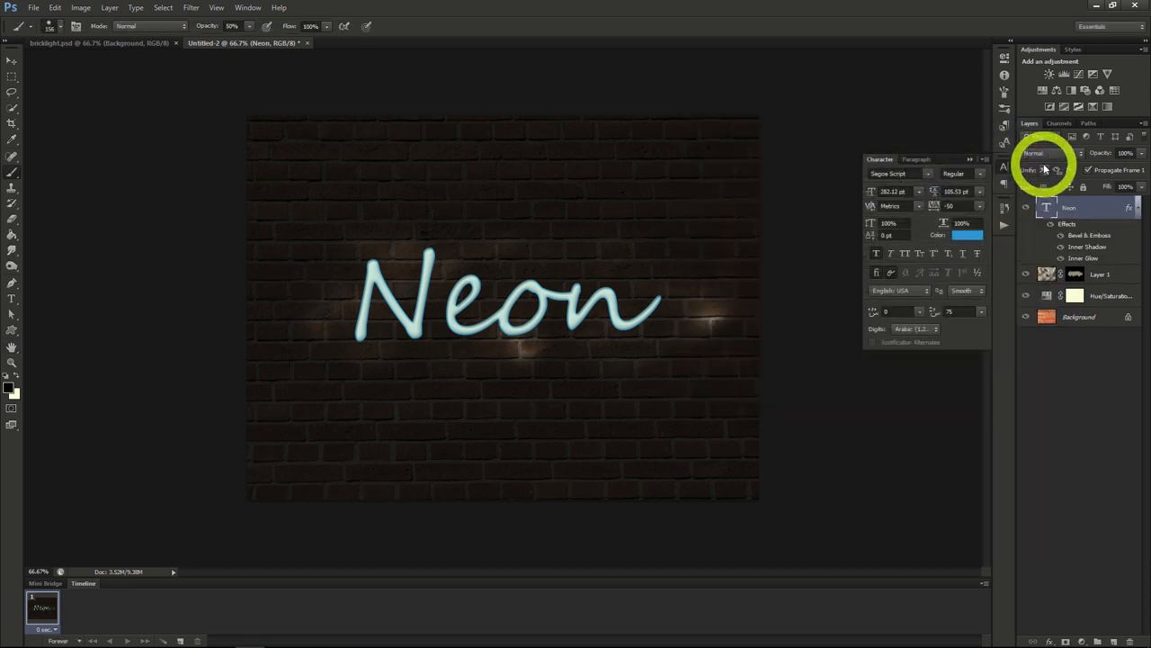
Step: Duplicate the Neon text layer, move the copy directly below the original with its effects and convert it to a smart object
right_click(1071, 213)
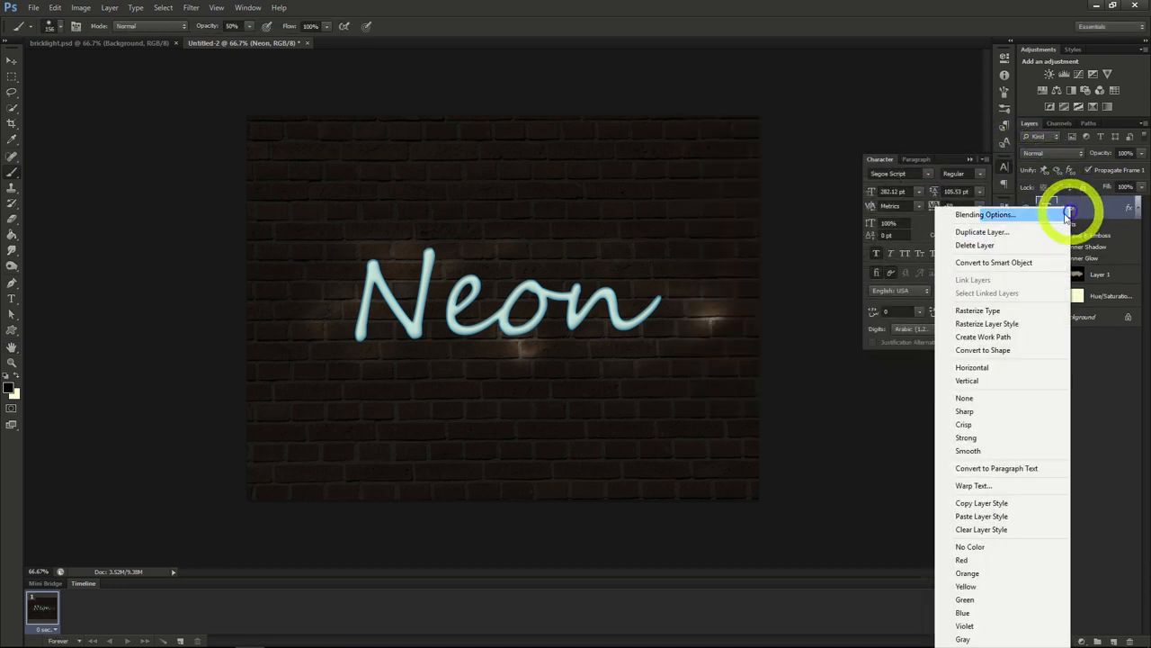
click(1010, 226)
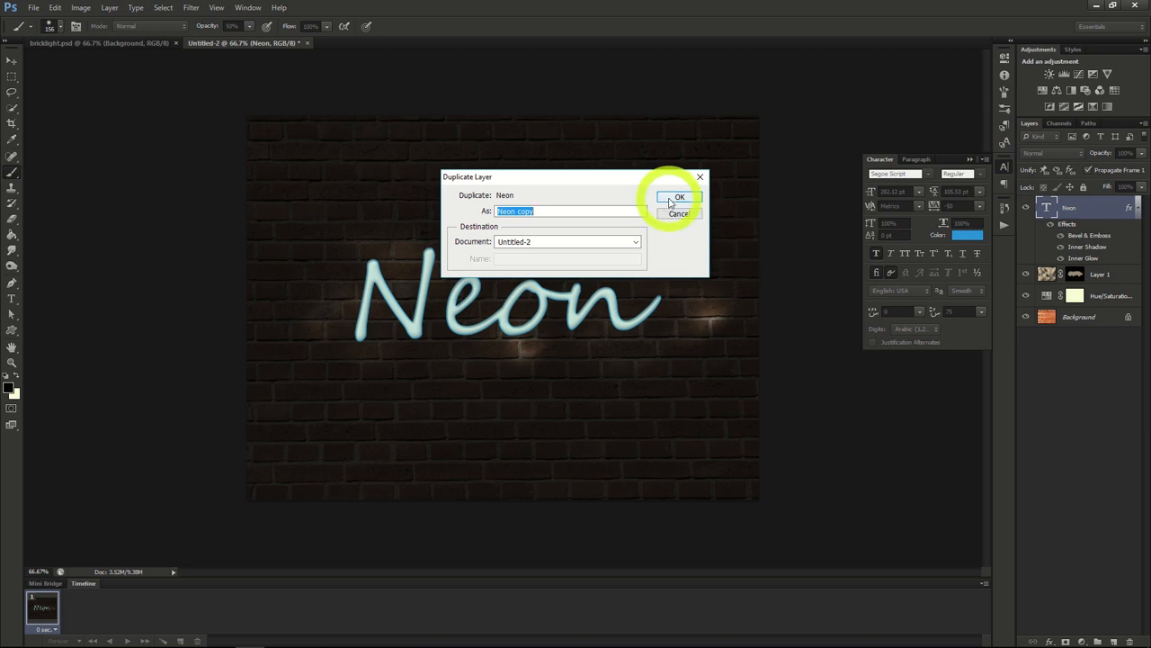
click(679, 196)
drag(1060, 216, 1085, 322)
right_click(1070, 276)
click(1015, 263)
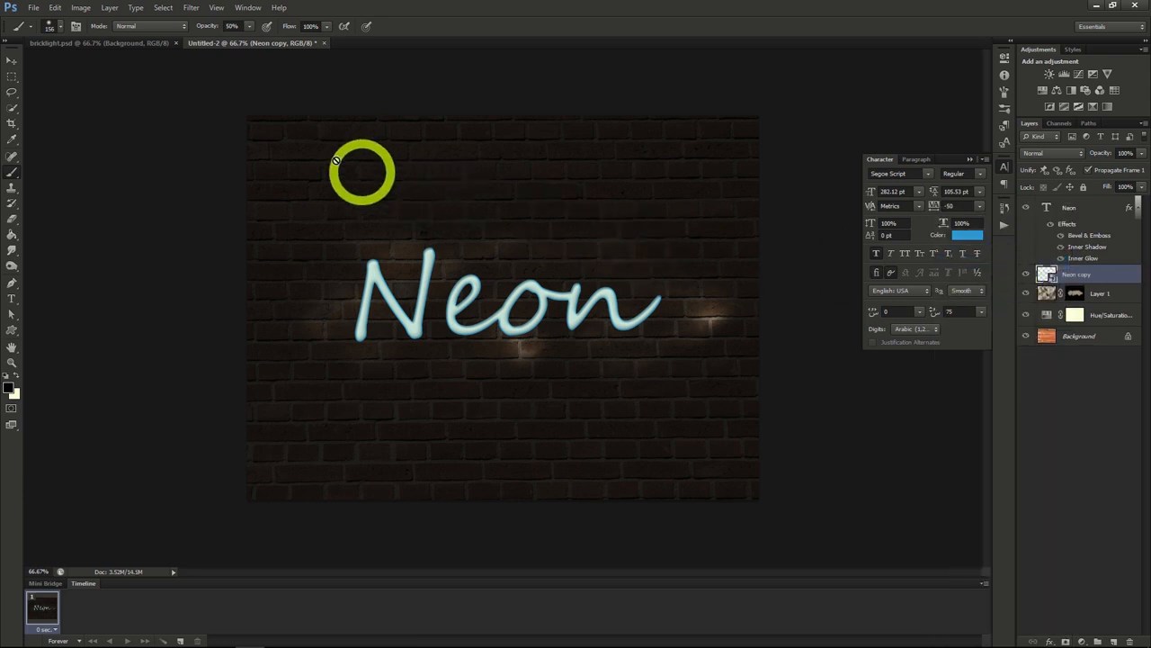
Step: Apply a Gaussian Blur with an 11 px radius to the Neon copy smart object
click(190, 8)
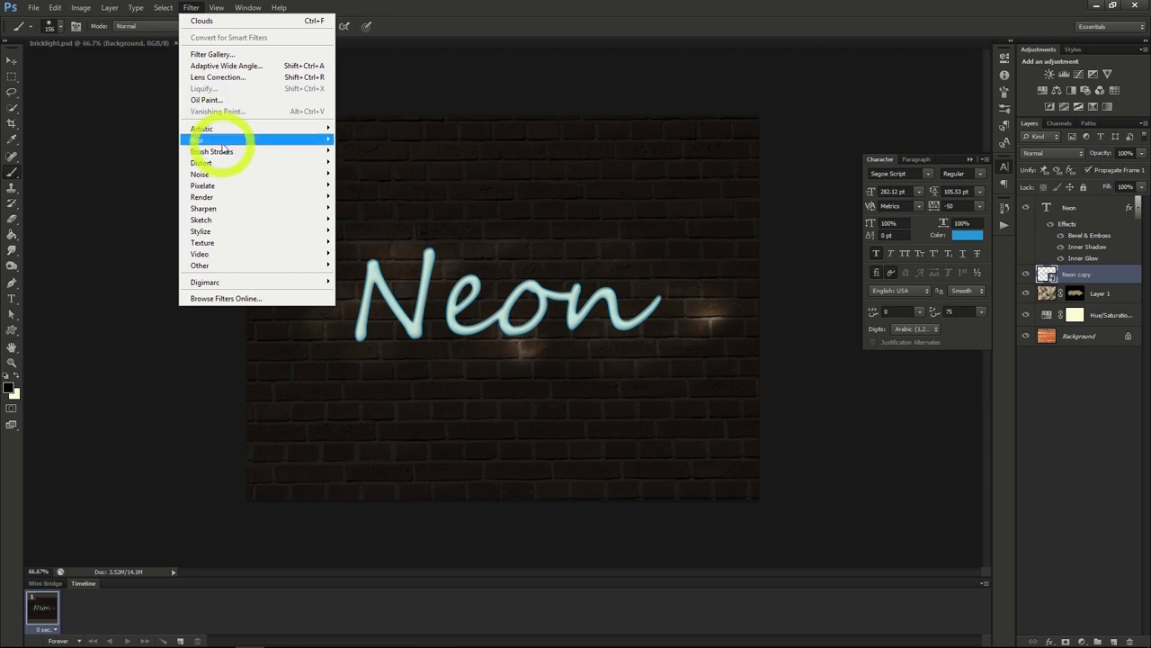
mouse_move(223, 142)
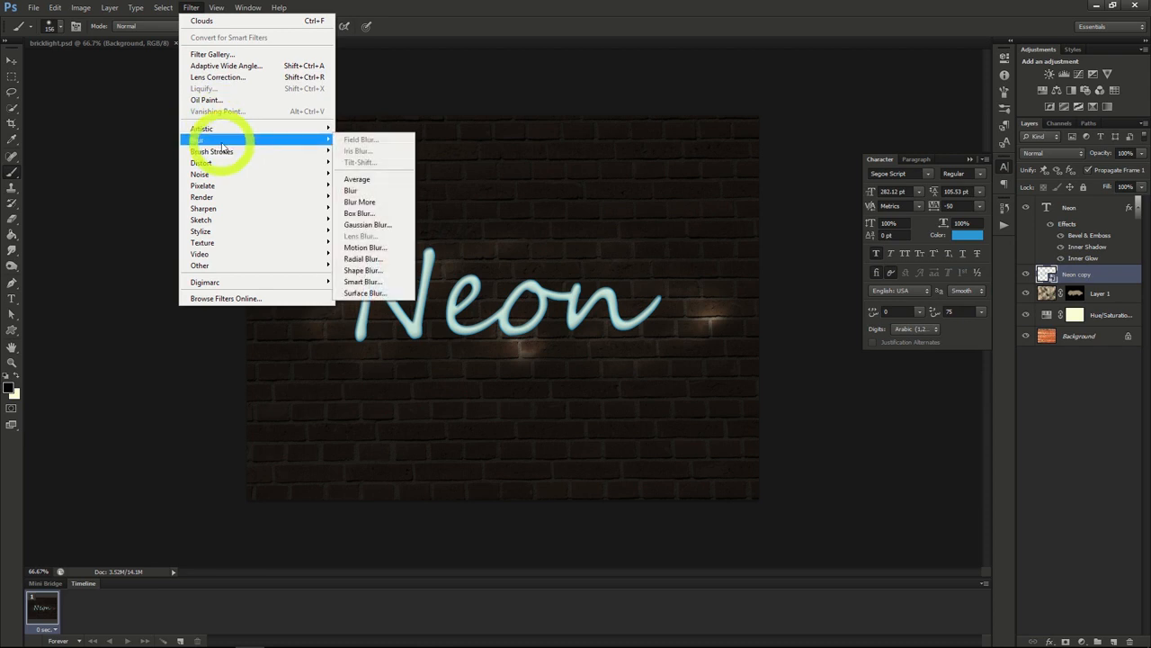
click(366, 226)
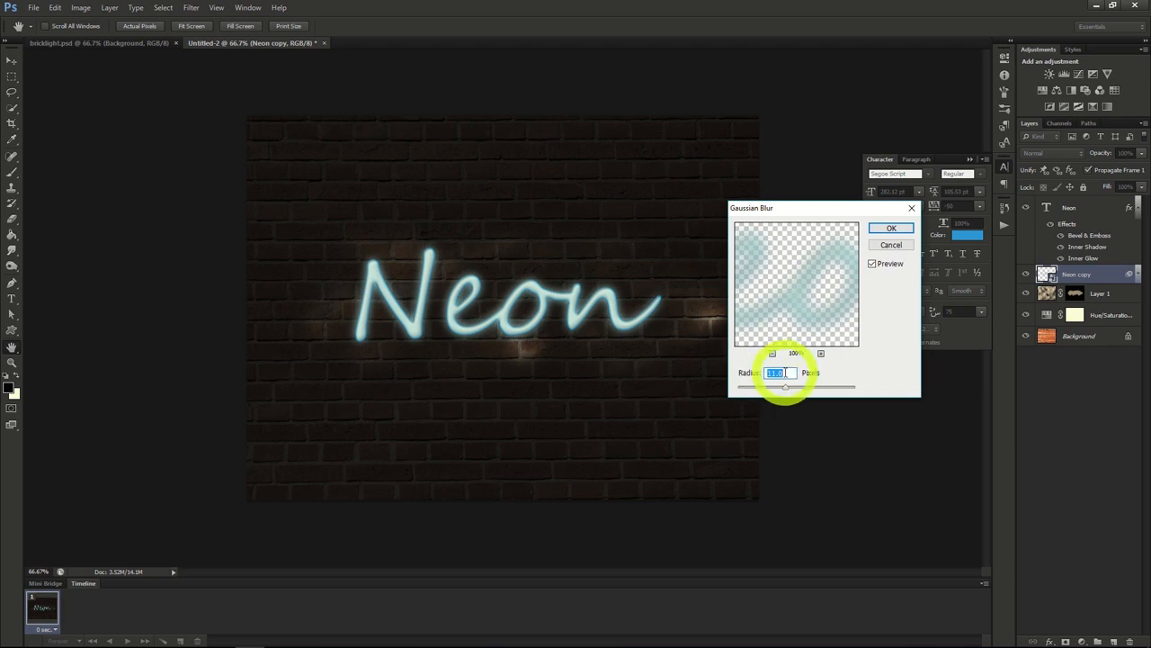
click(887, 230)
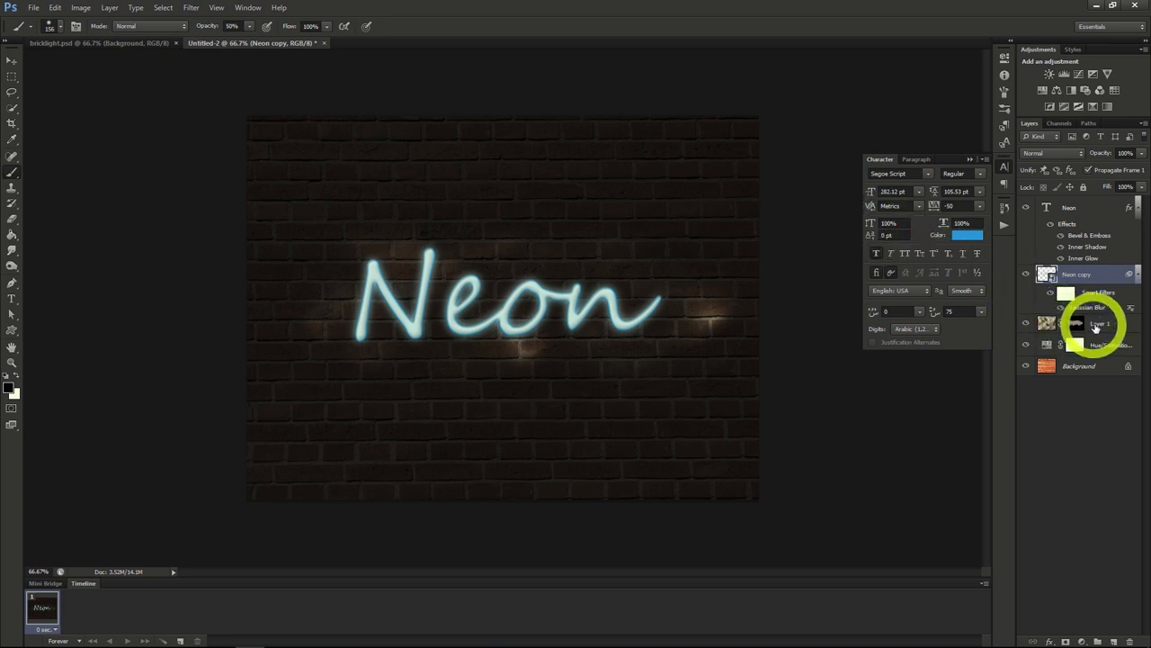
Step: Add a new layer above the clouds layer and set up a soft 13 px brush
click(1102, 322)
click(1115, 642)
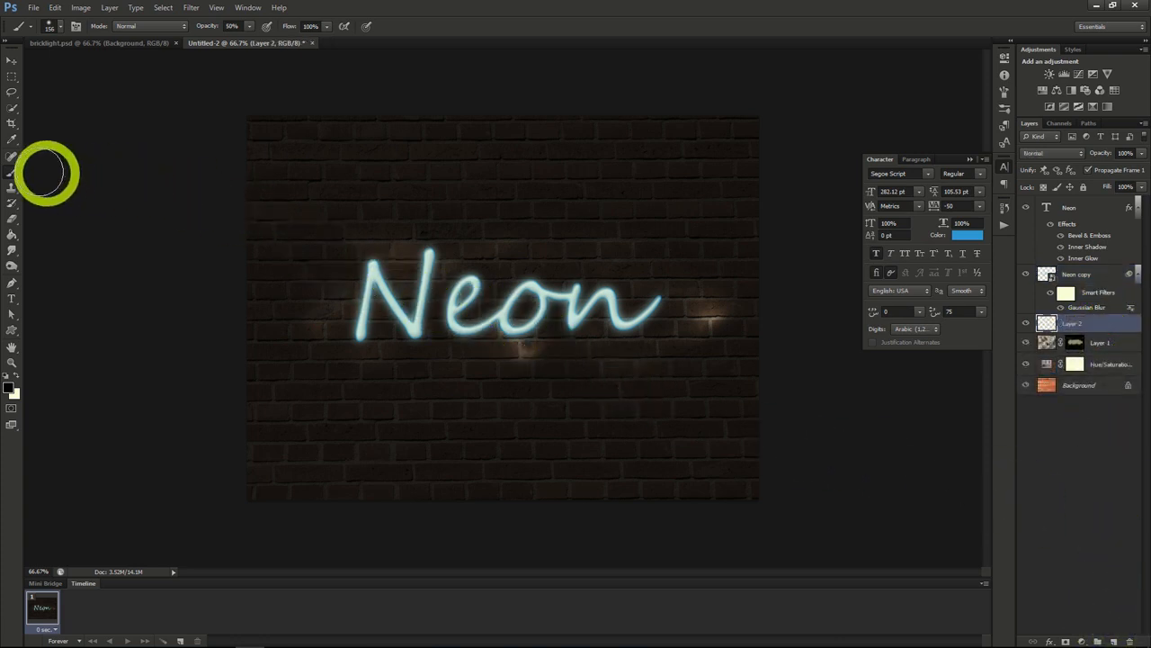
click(62, 28)
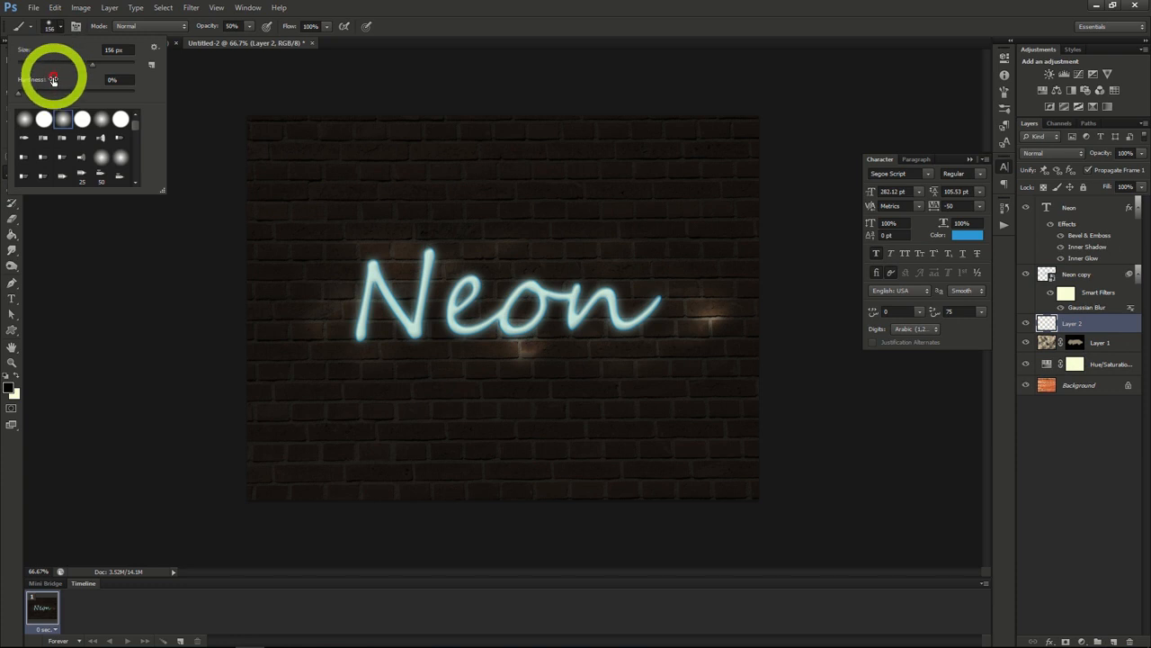
click(44, 117)
click(62, 27)
click(61, 28)
mouse_move(80, 63)
mouse_down()
mouse_move(90, 62)
mouse_move(40, 67)
mouse_up()
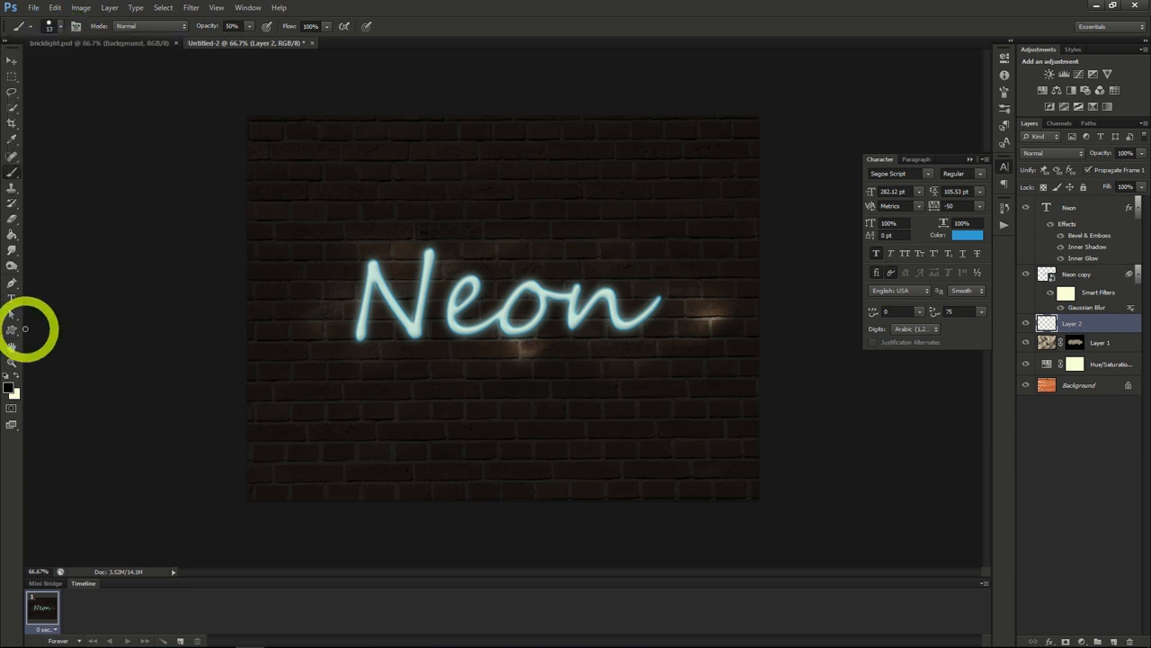
Step: Stroke a wavy Pen path running through the Neon text with the Brush and Simulate Pressure, and delete the path
click(12, 284)
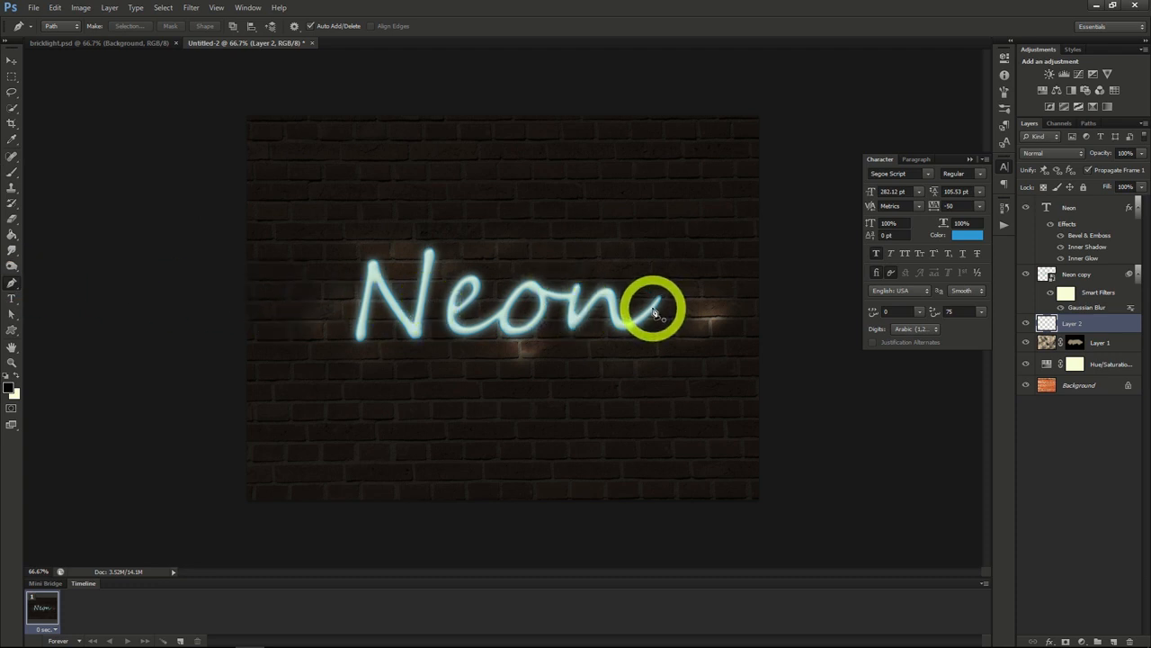
drag(653, 309, 582, 309)
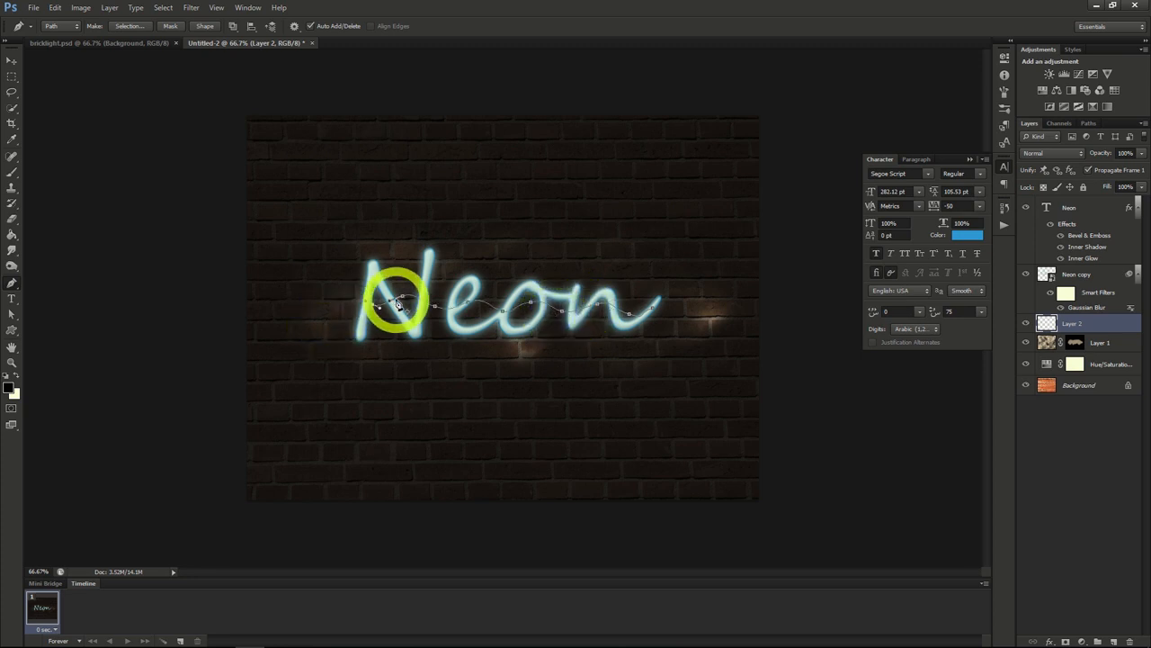
right_click(398, 303)
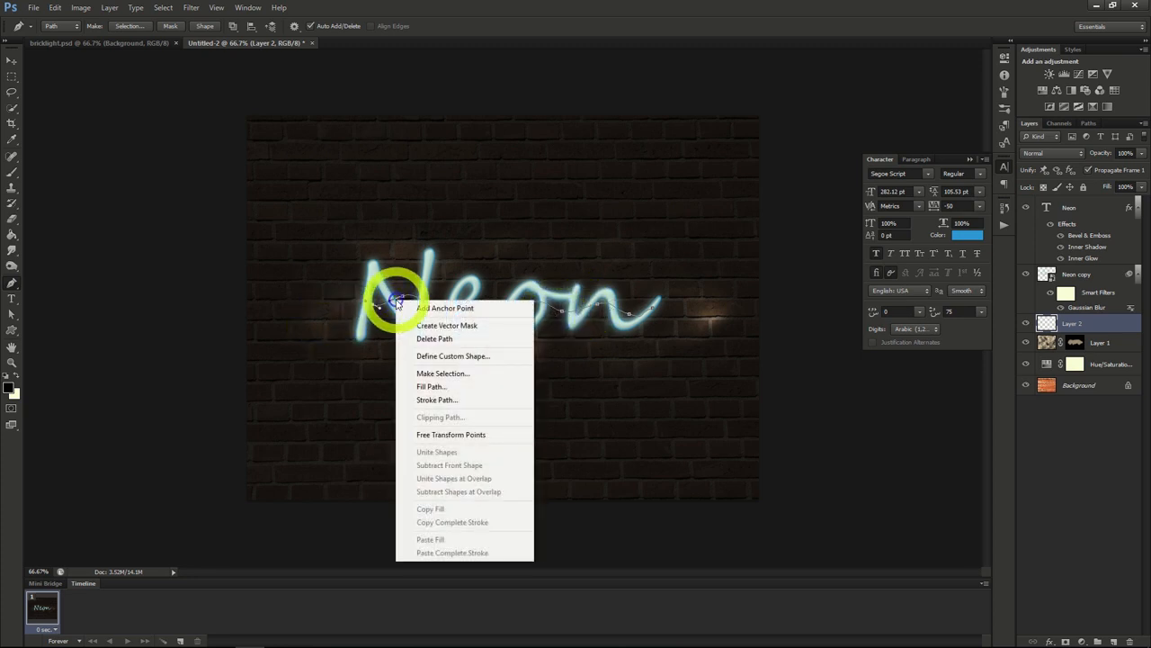
click(431, 400)
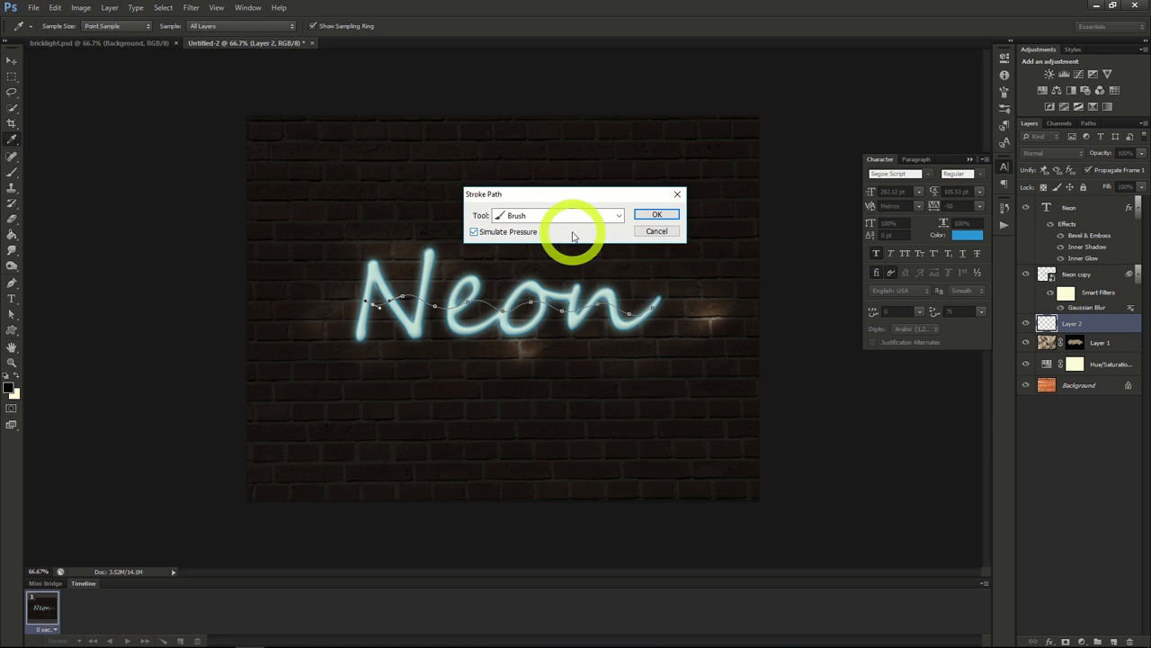
click(657, 214)
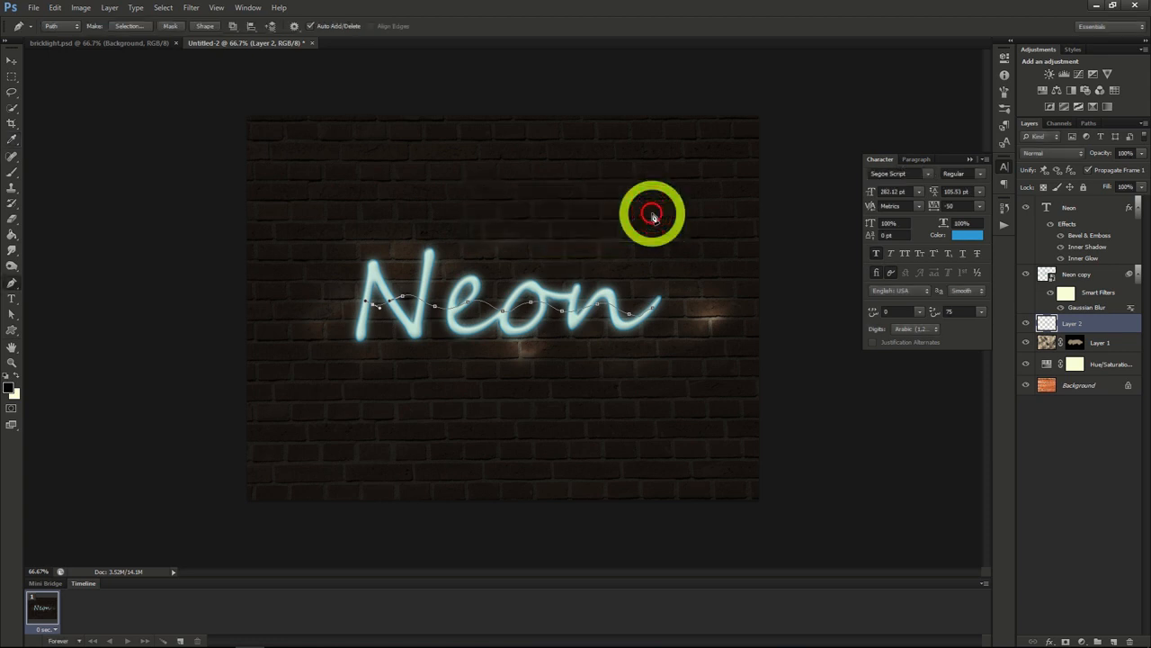
right_click(532, 306)
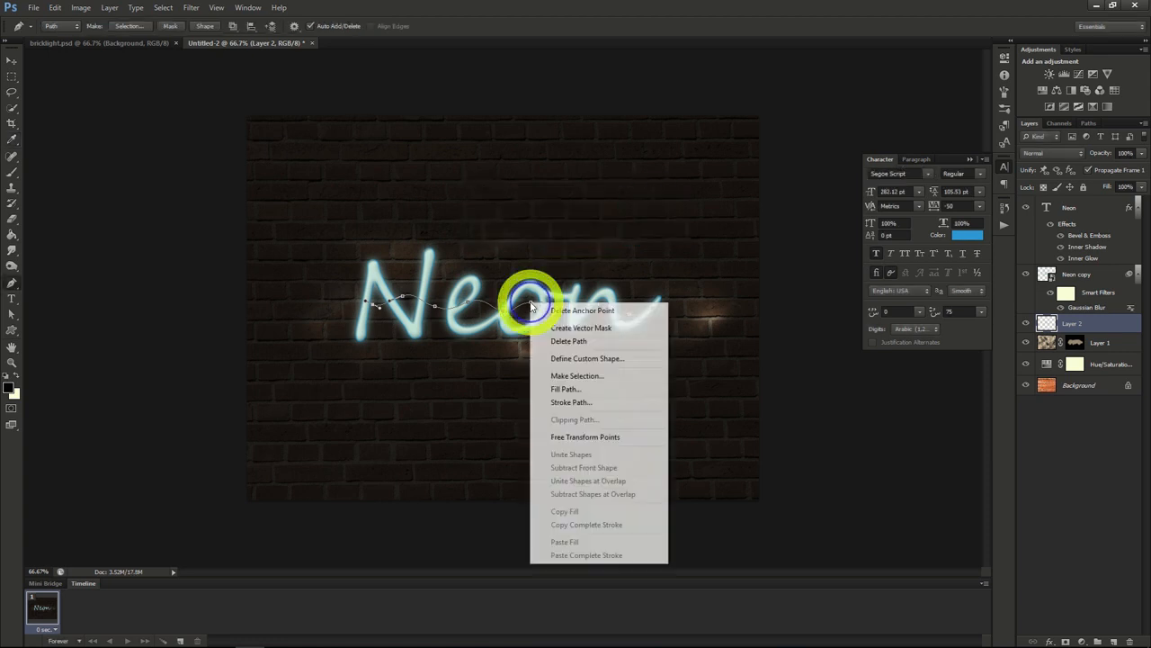
click(568, 342)
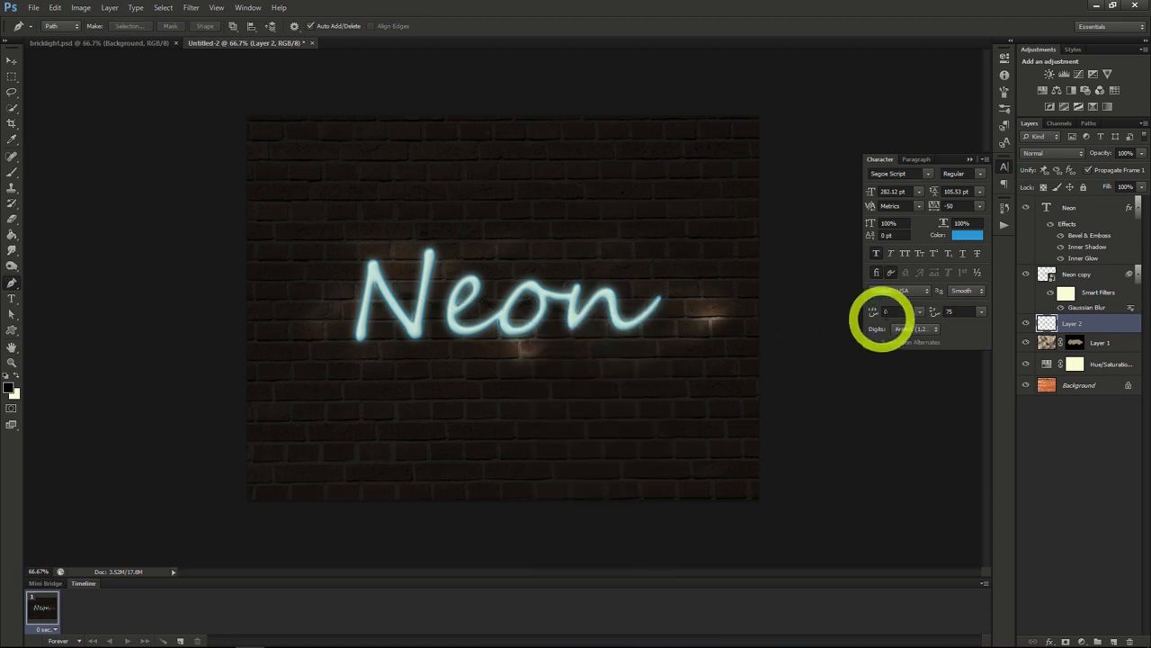
Step: Give the stroked line's layer a Bevel & Emboss with 245% depth, 0 px size and slightly raised soften
right_click(1070, 328)
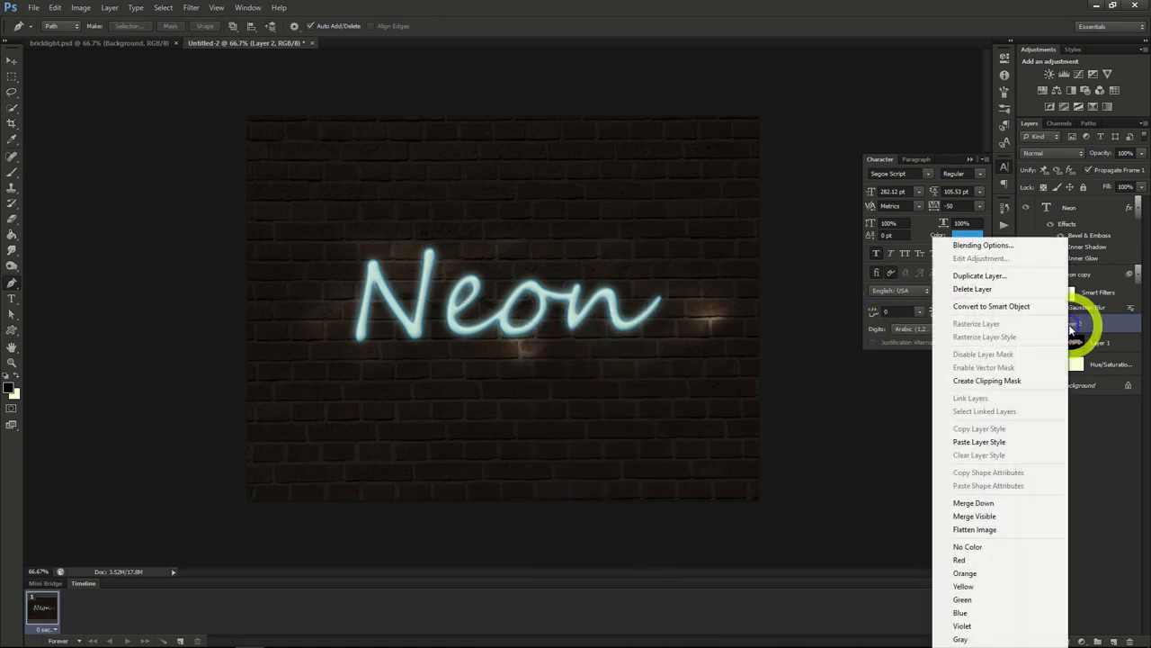
click(982, 245)
click(733, 179)
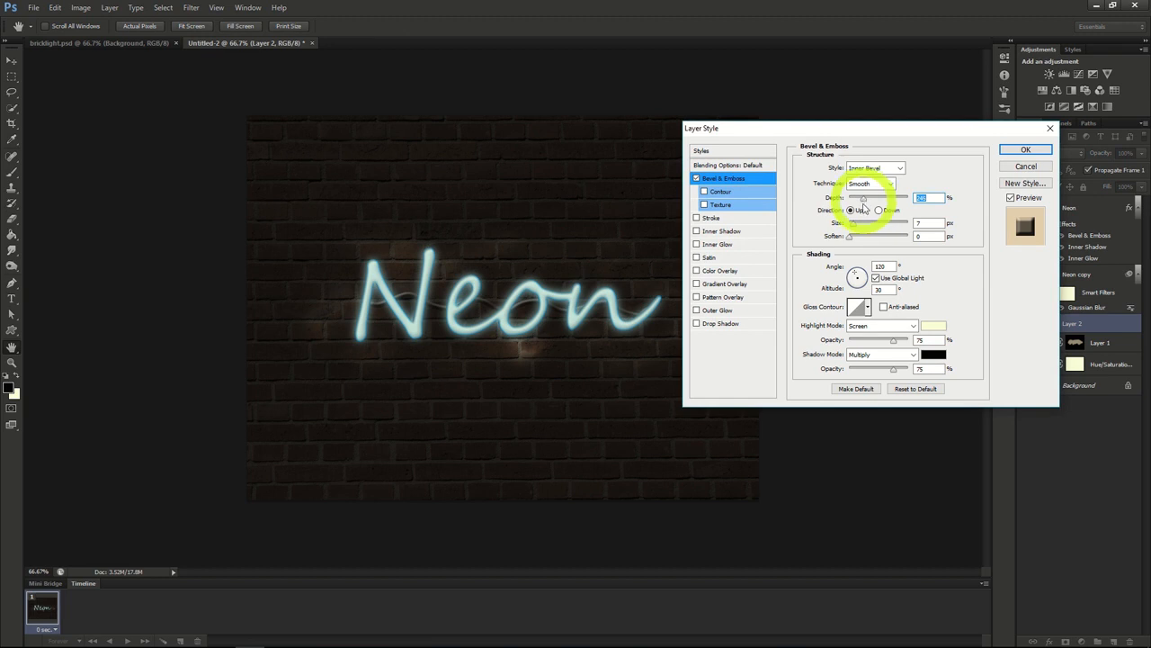
drag(854, 222, 849, 225)
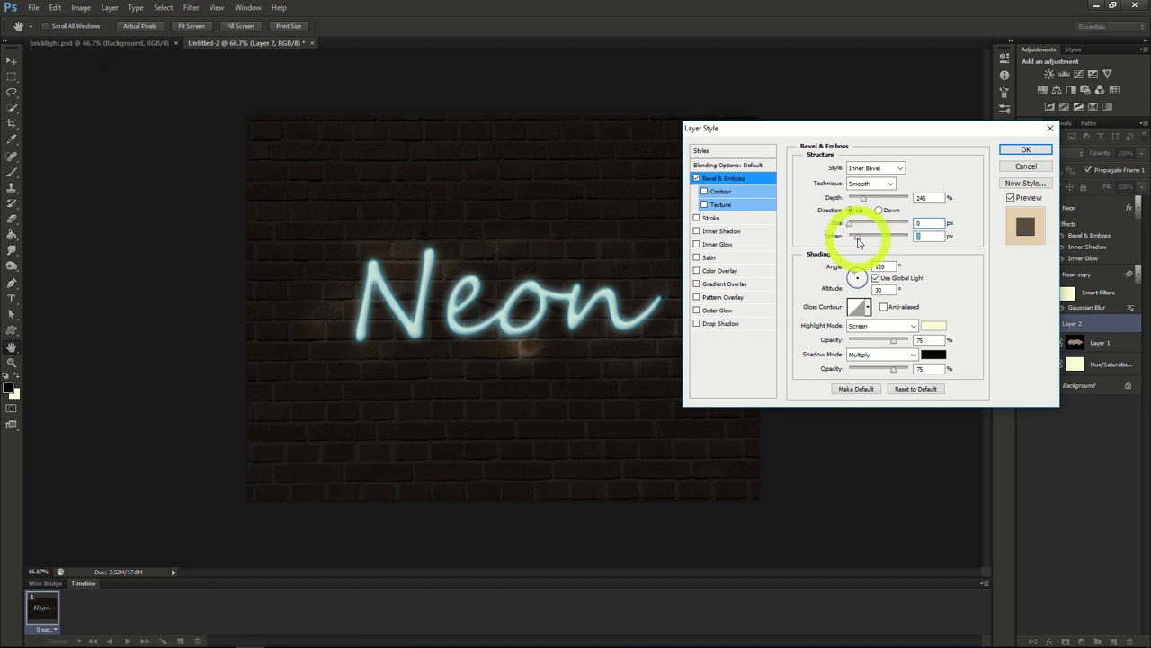
click(1018, 148)
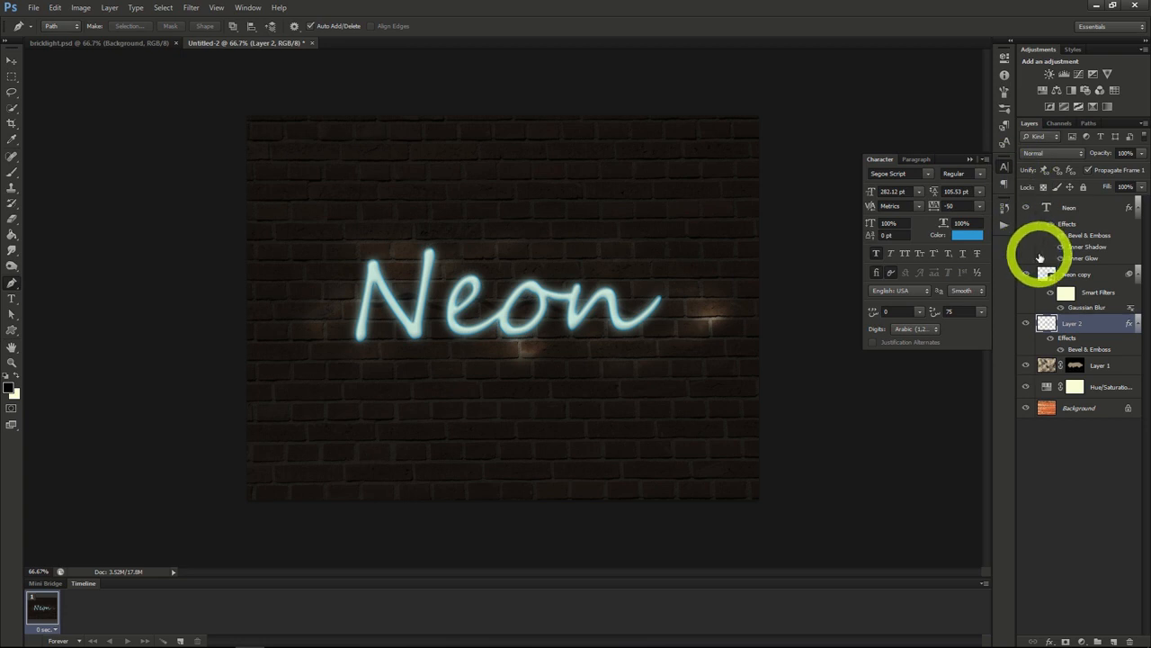
Step: Add a new layer above the stroked line and set up a soft 156 px brush at 63% opacity
click(1113, 640)
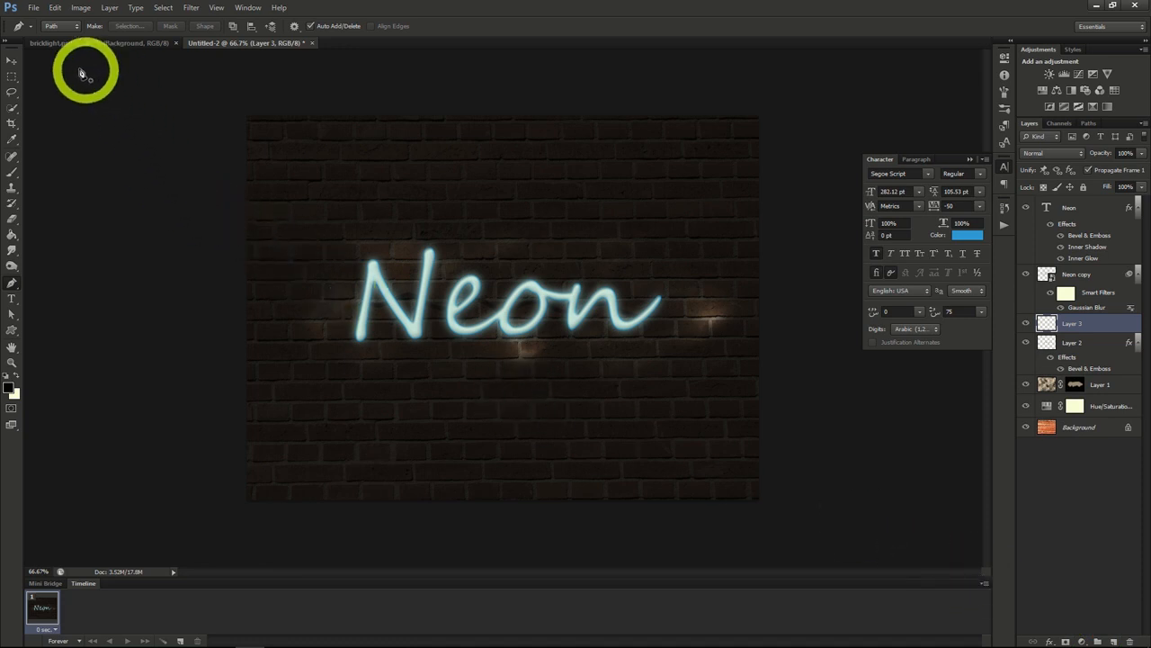
click(12, 171)
click(62, 27)
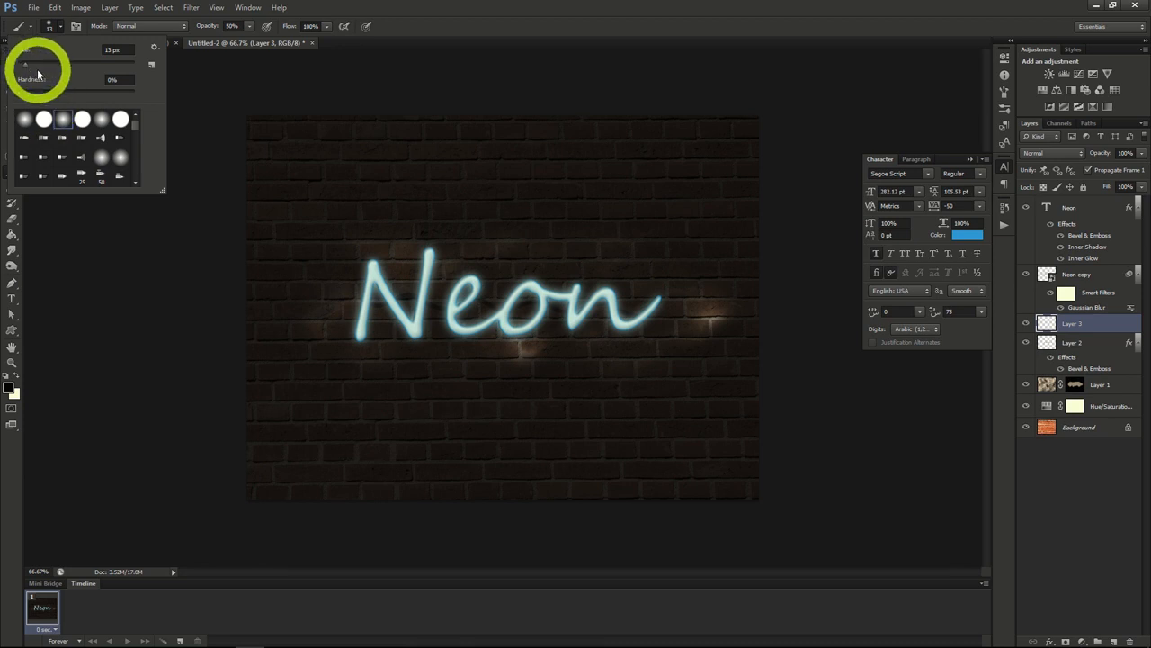
drag(26, 69, 95, 64)
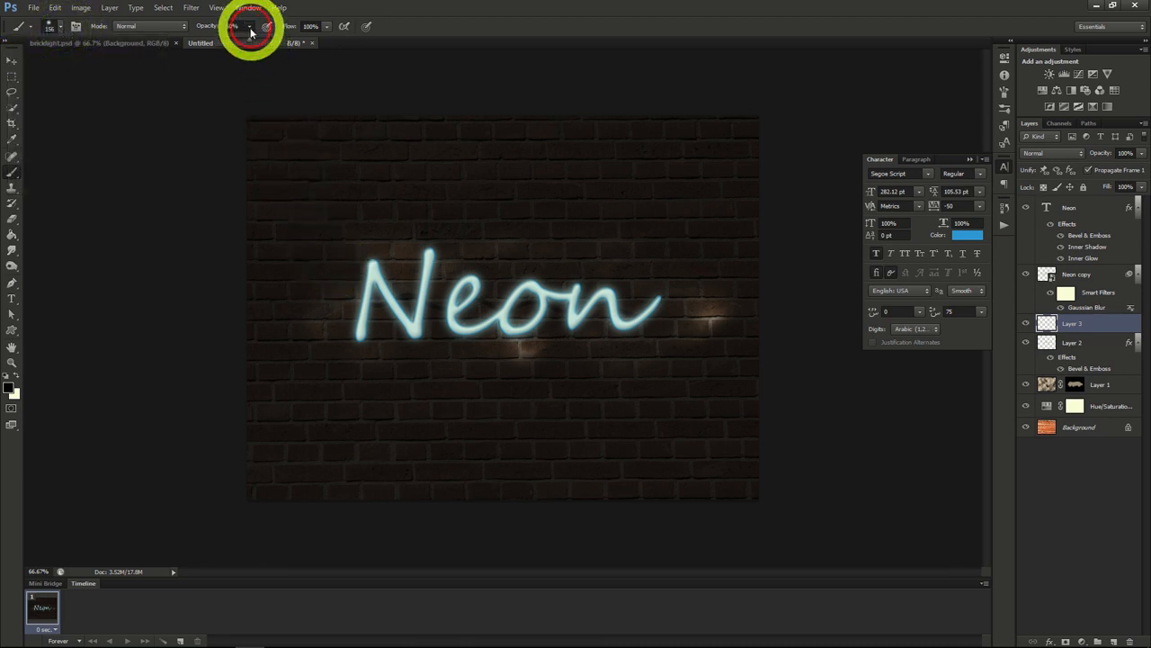
drag(251, 40, 257, 42)
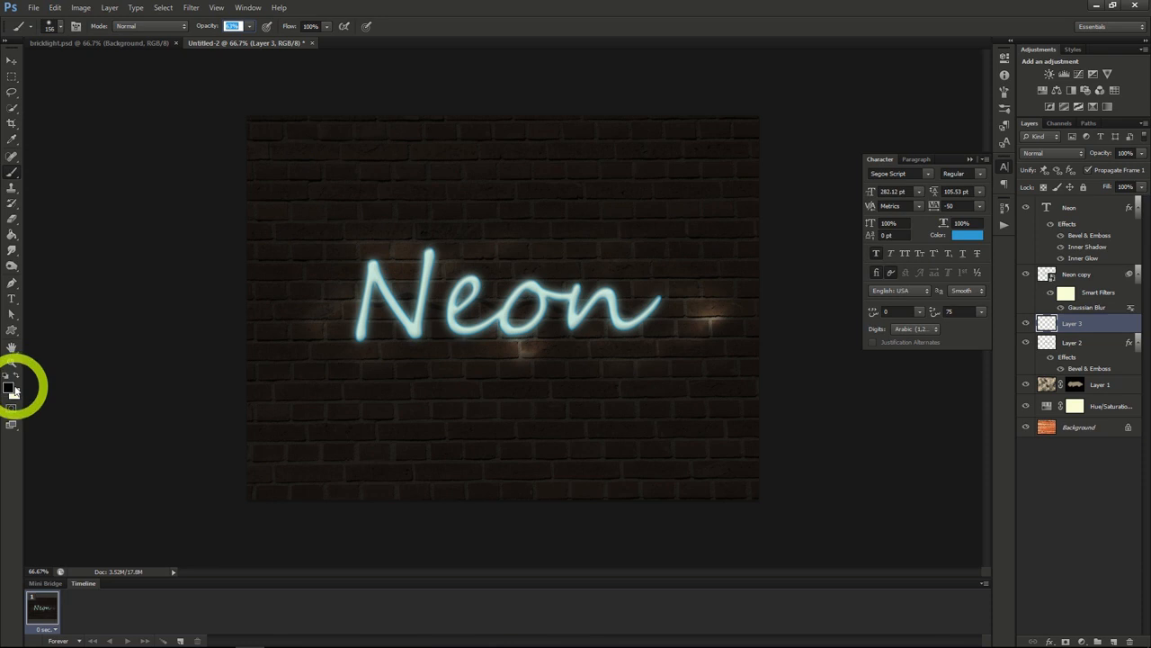
Step: Paint a large teal area around the Neon text on the new layer and set its blend mode to Soft Light
click(9, 388)
drag(357, 263, 347, 275)
mouse_move(347, 275)
mouse_down()
mouse_move(337, 337)
mouse_move(386, 252)
mouse_move(388, 326)
mouse_move(441, 250)
mouse_move(437, 353)
mouse_move(506, 246)
mouse_move(696, 267)
mouse_move(630, 396)
mouse_up()
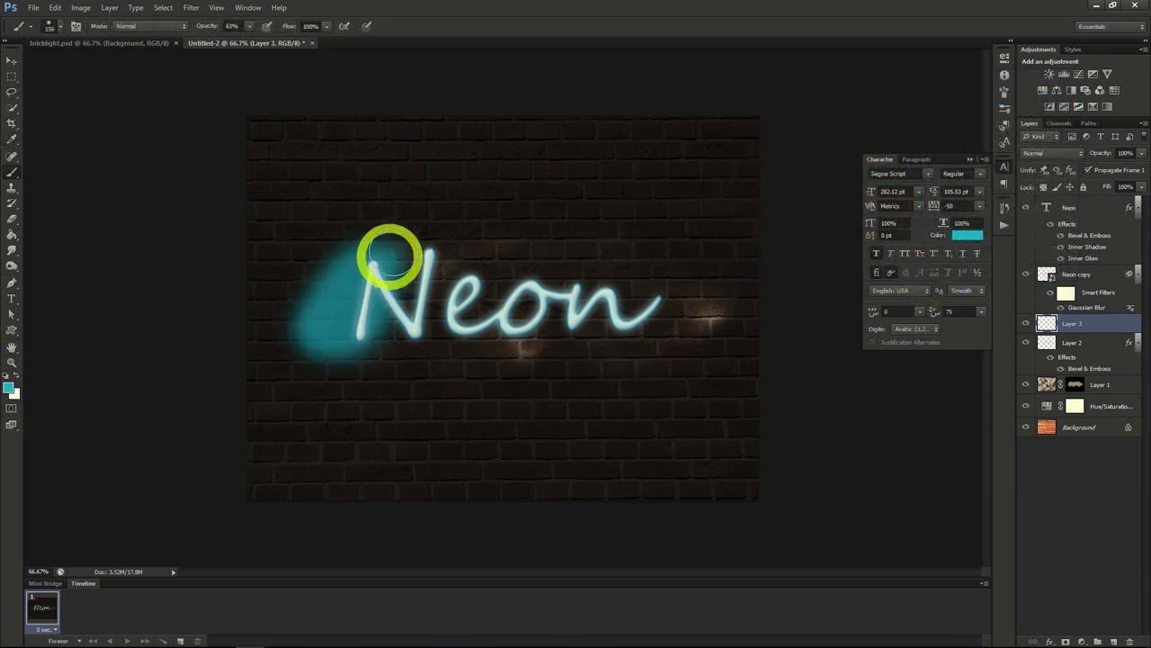
click(1053, 156)
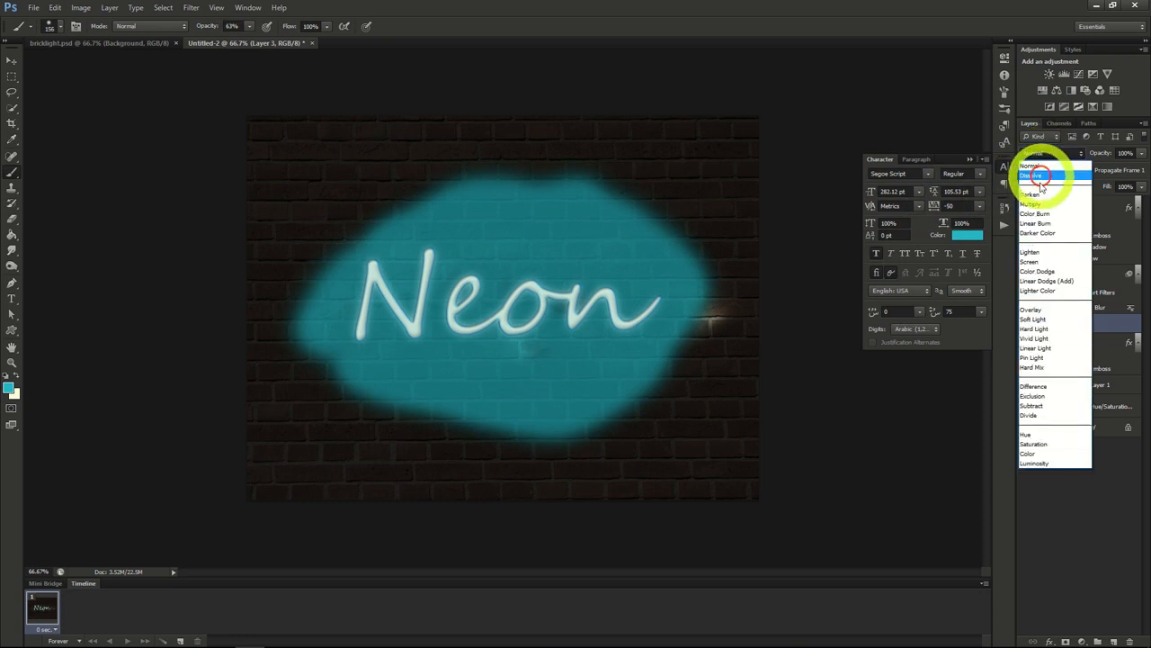
click(1034, 319)
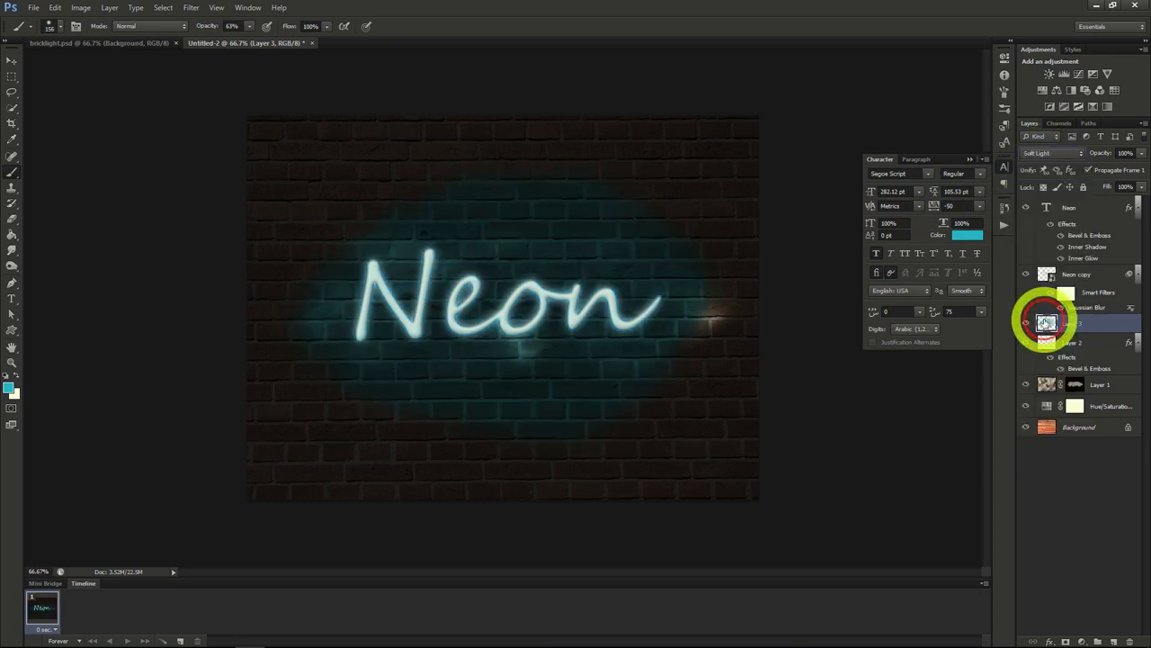
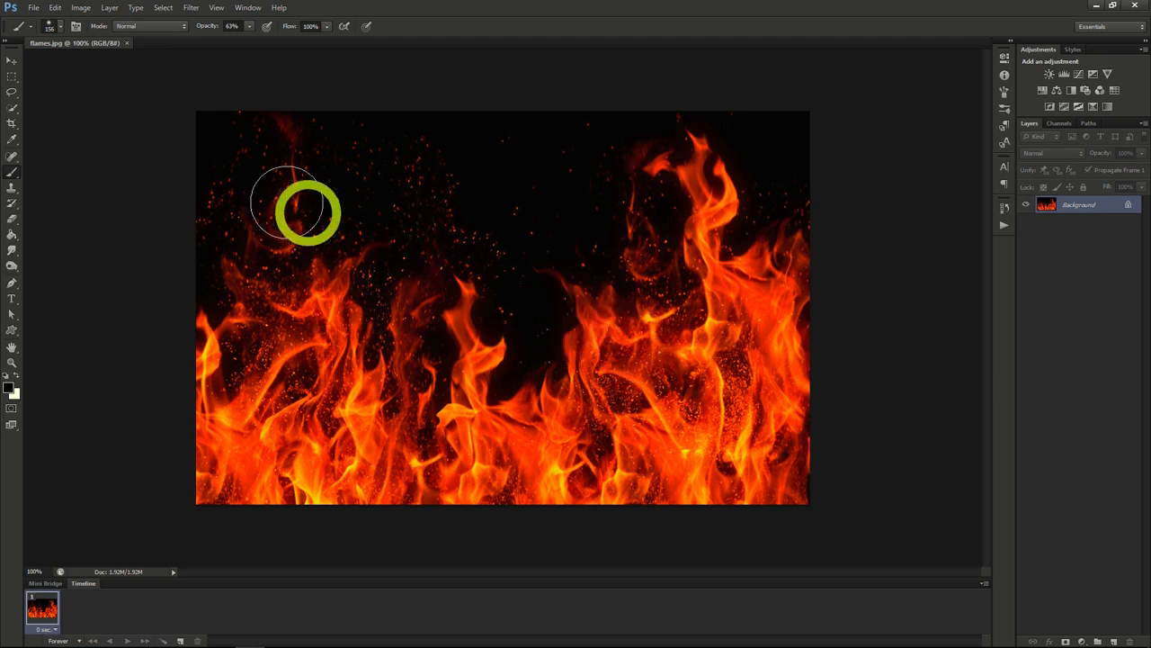
Step: Create a new 1280 by 720 pixel document with transparent background contents and fill its layer with black
click(34, 7)
click(41, 21)
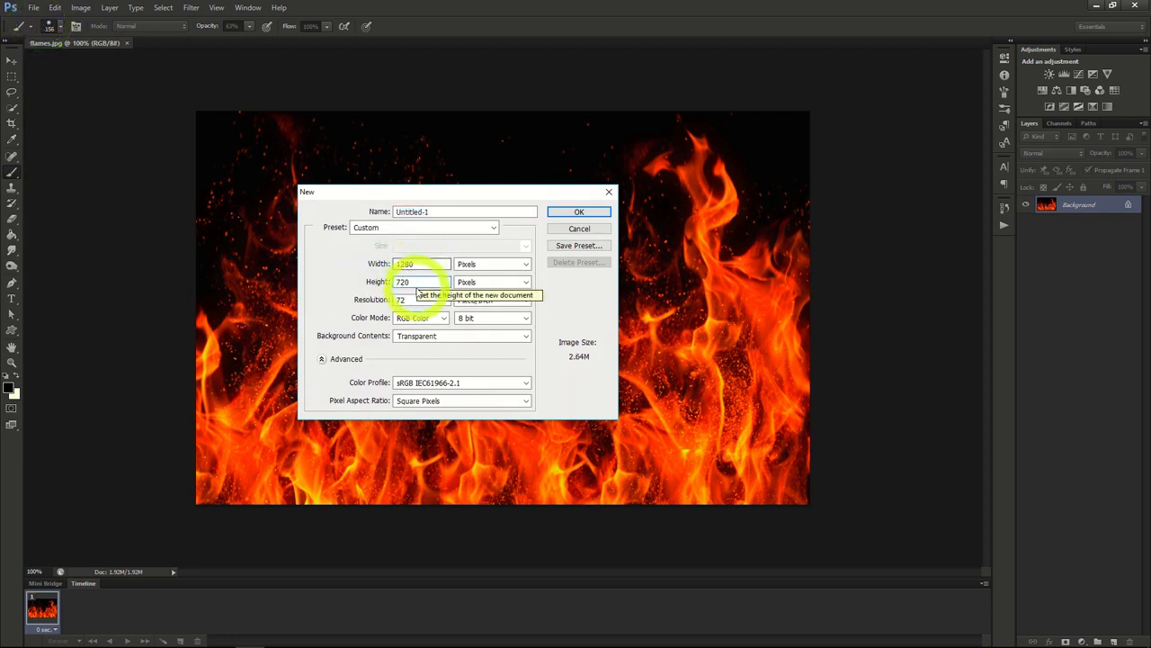
click(571, 210)
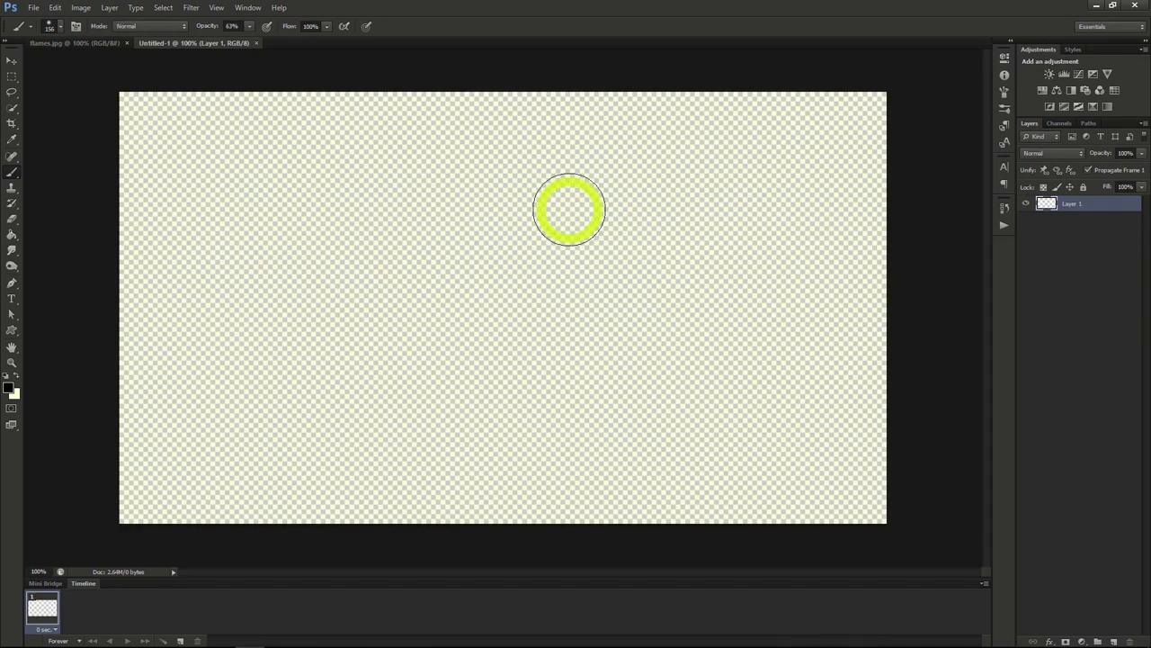
click(11, 236)
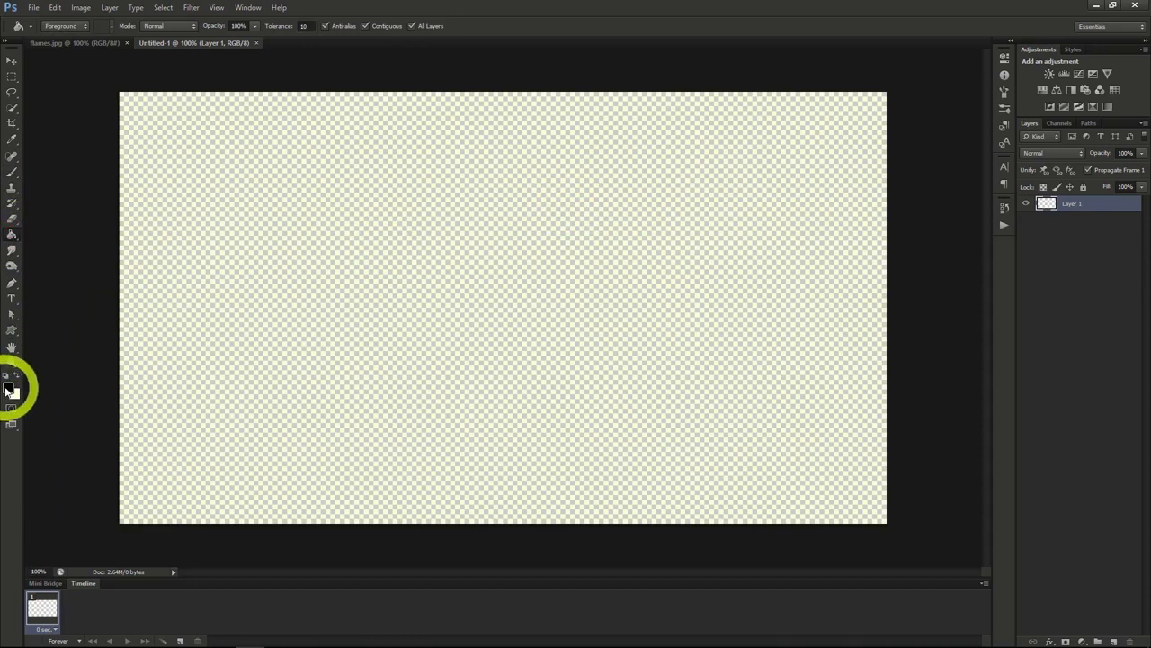
click(392, 291)
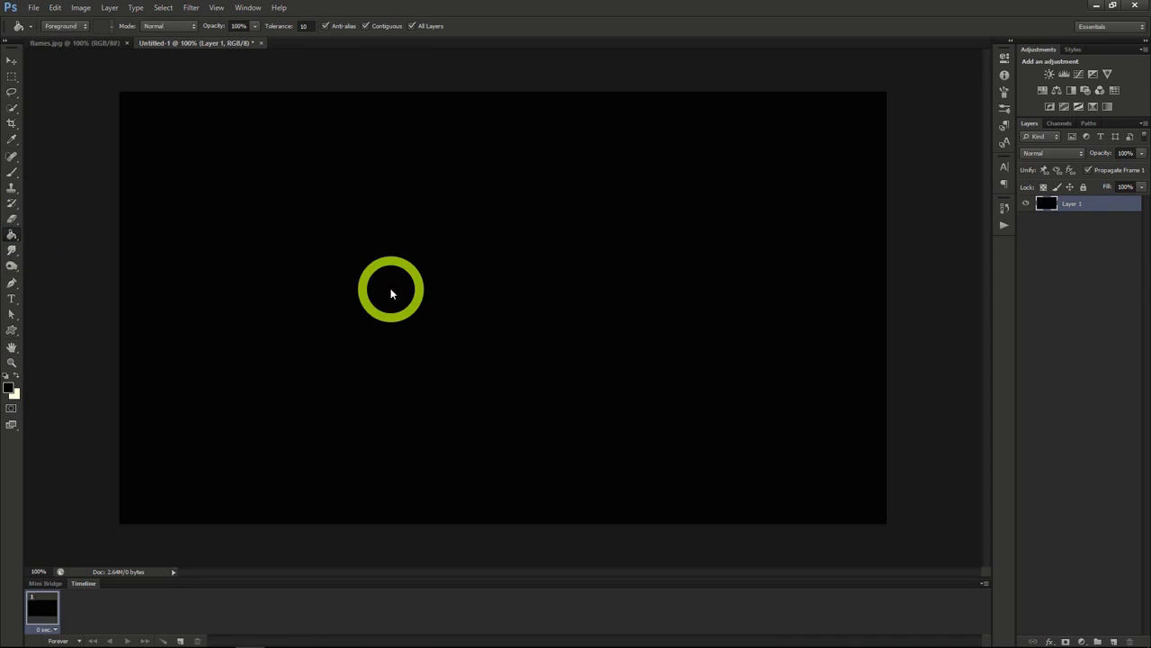
Step: Add the text FIRE in the Steelfish font near the middle of the black canvas
click(11, 300)
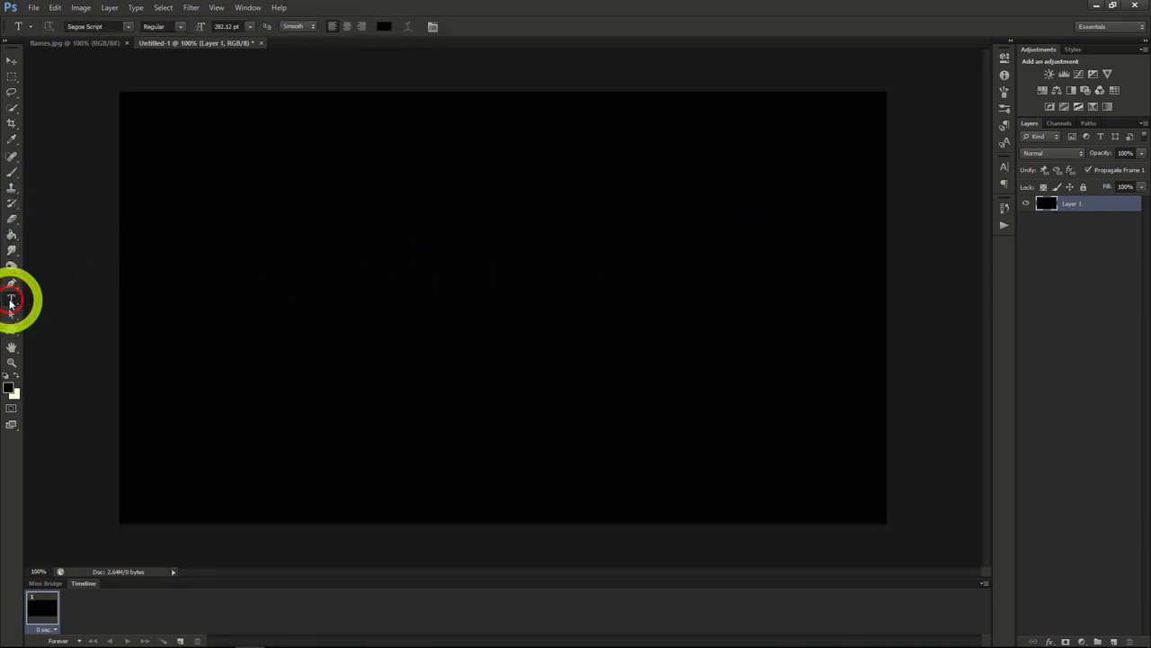
click(1003, 168)
click(929, 174)
click(475, 311)
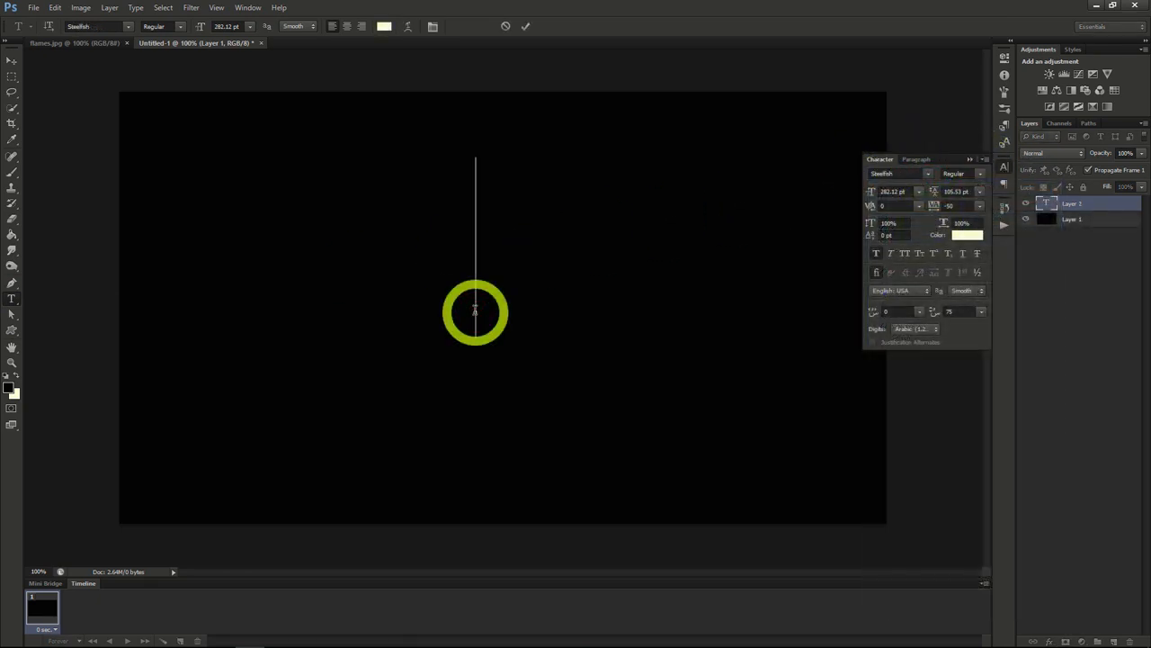
text(FIRE)
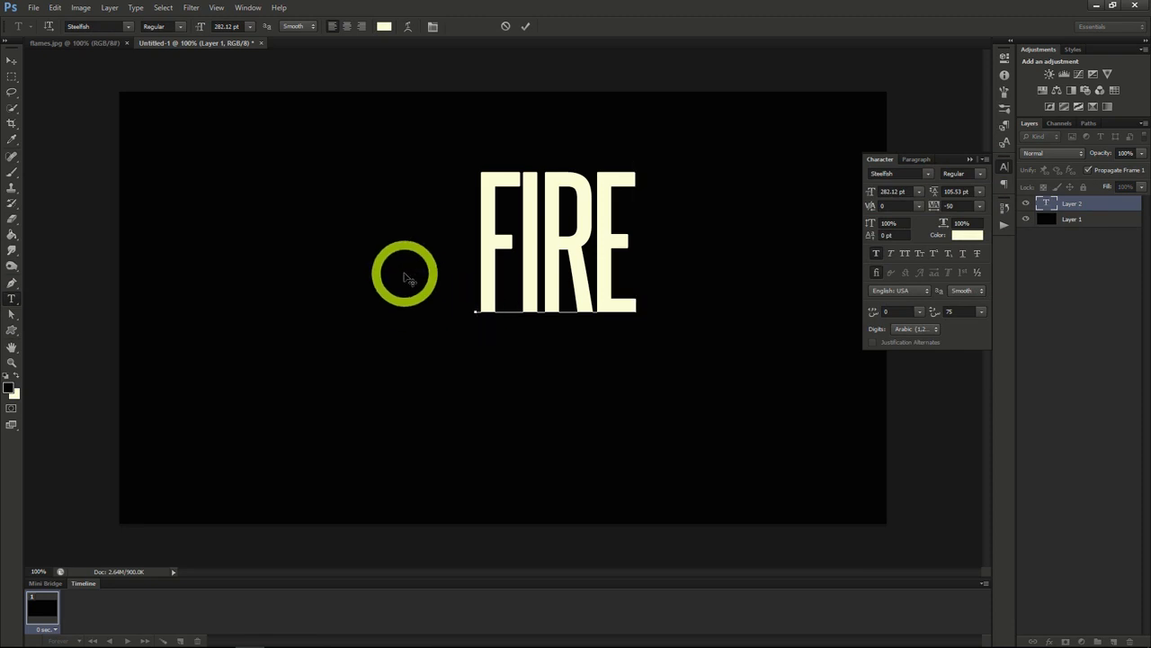
click(7, 63)
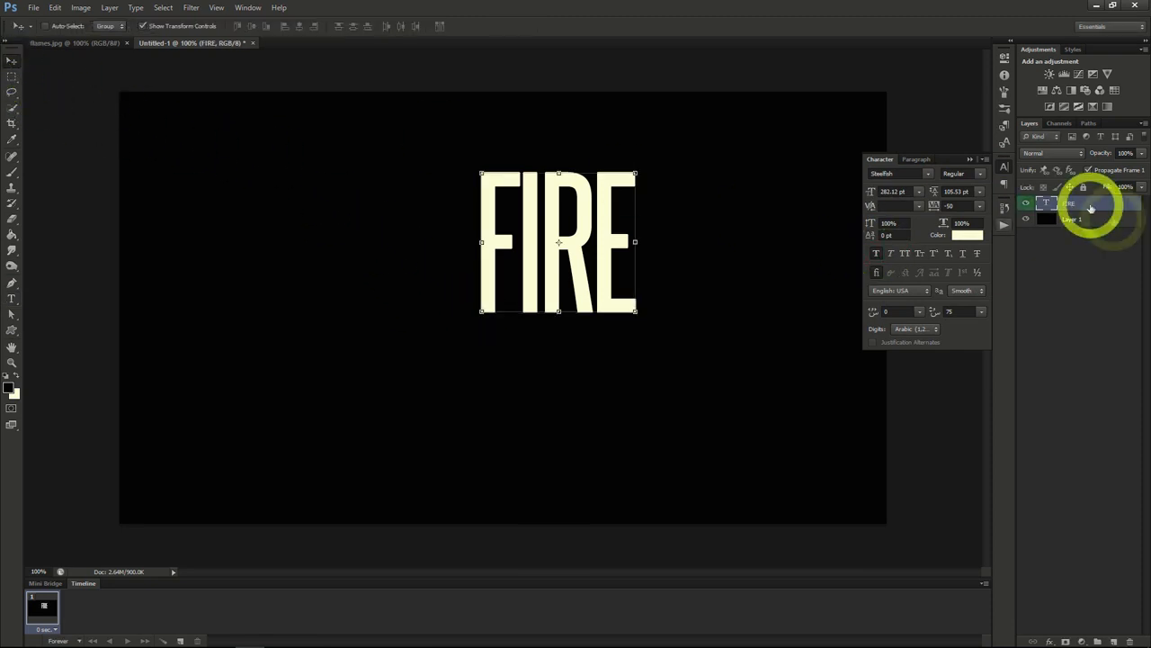
Step: Give the FIRE text layer an Outer Glow in colour F70300
right_click(1086, 206)
click(1087, 208)
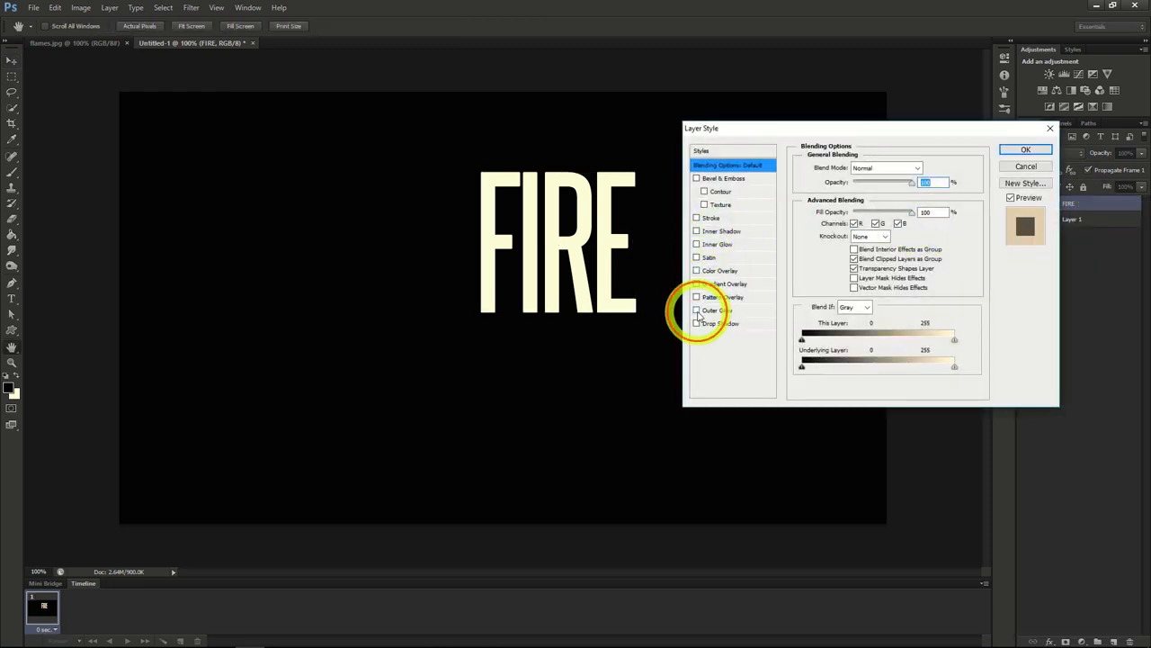
click(697, 310)
click(724, 312)
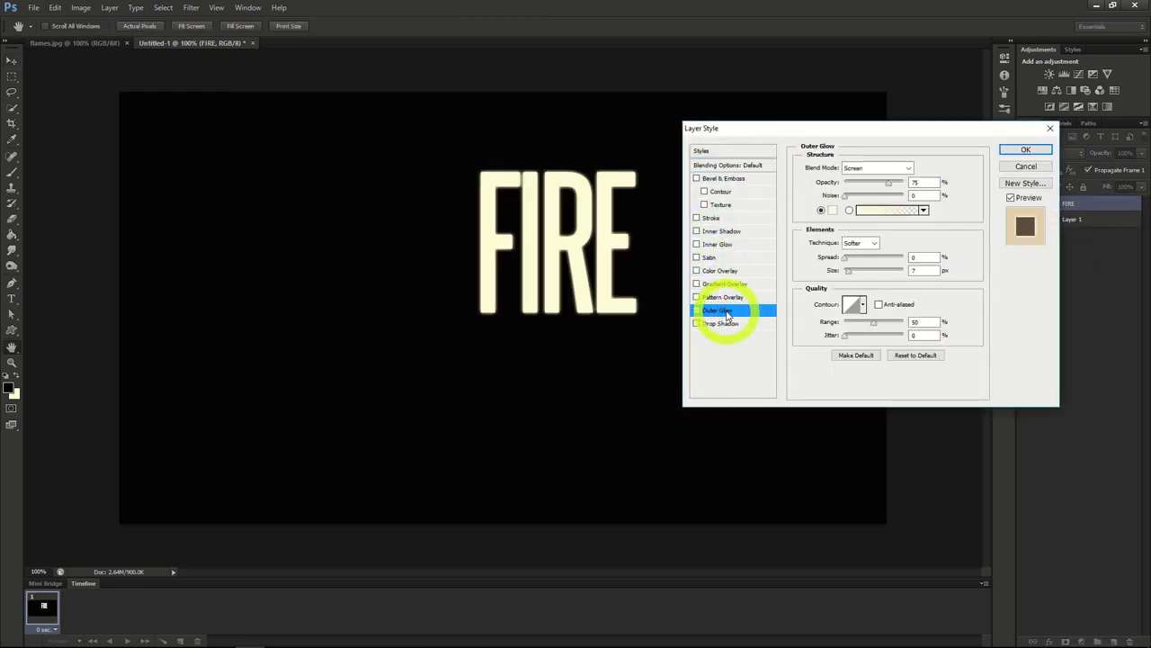
click(832, 209)
click(979, 266)
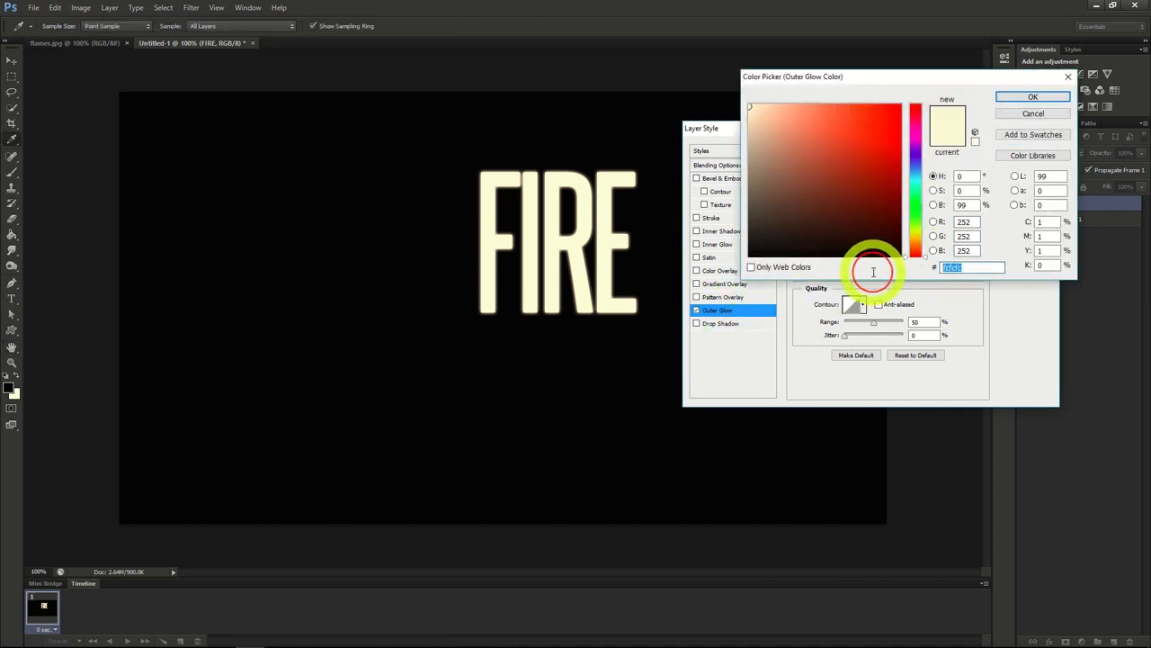
text(F7)
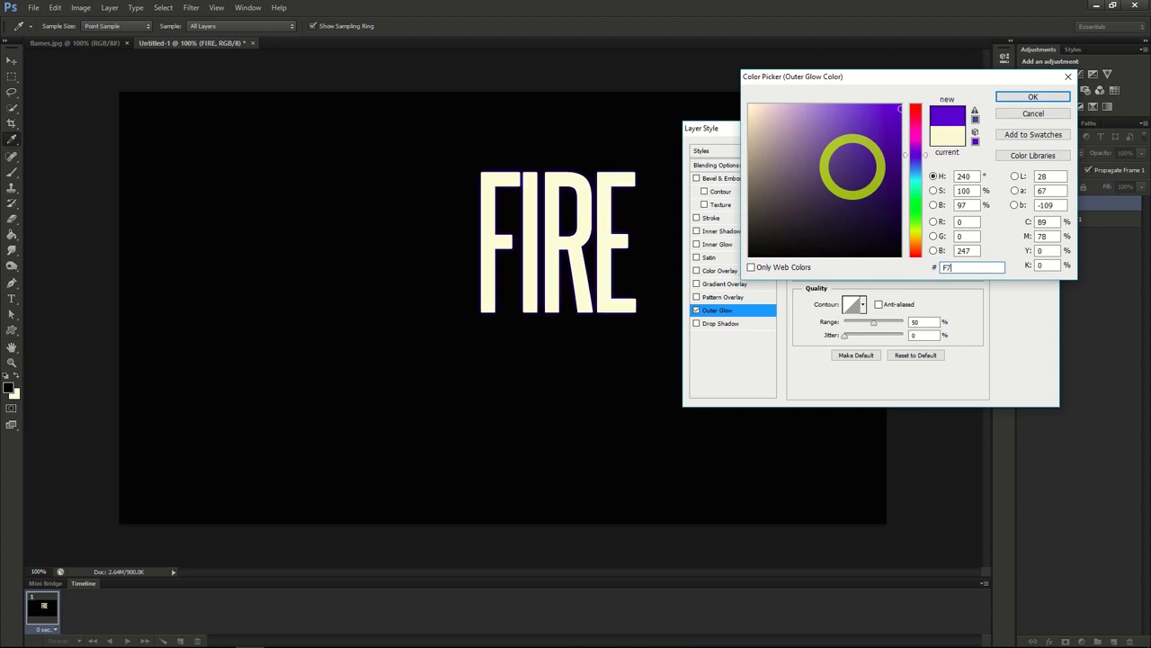
text(0300)
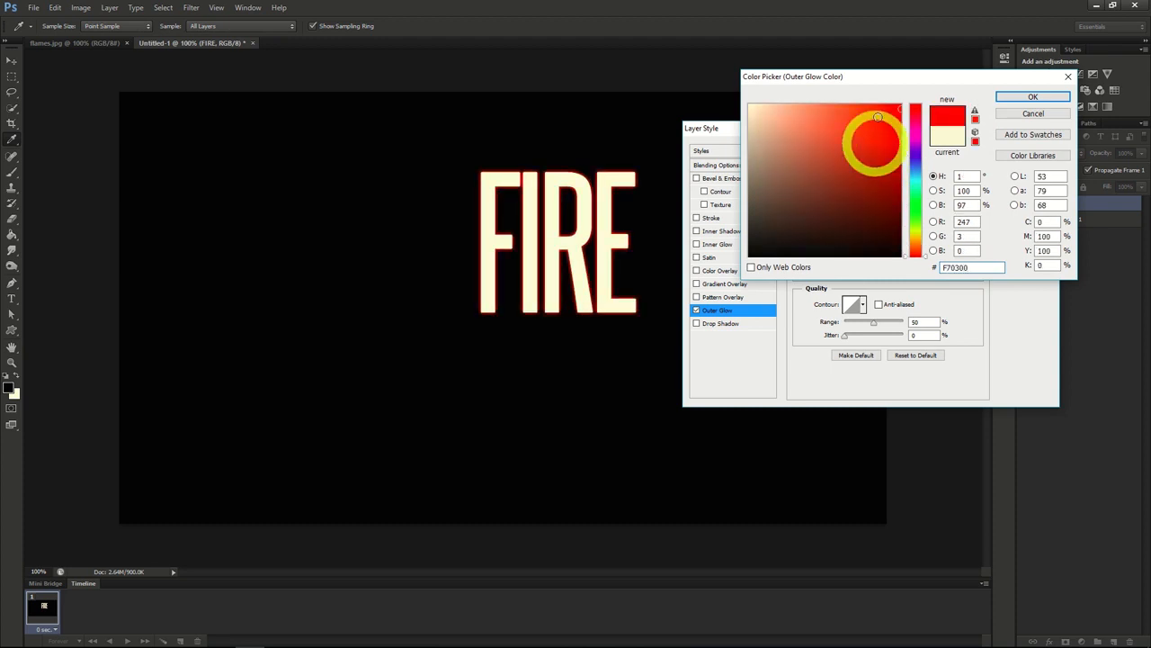
click(1032, 97)
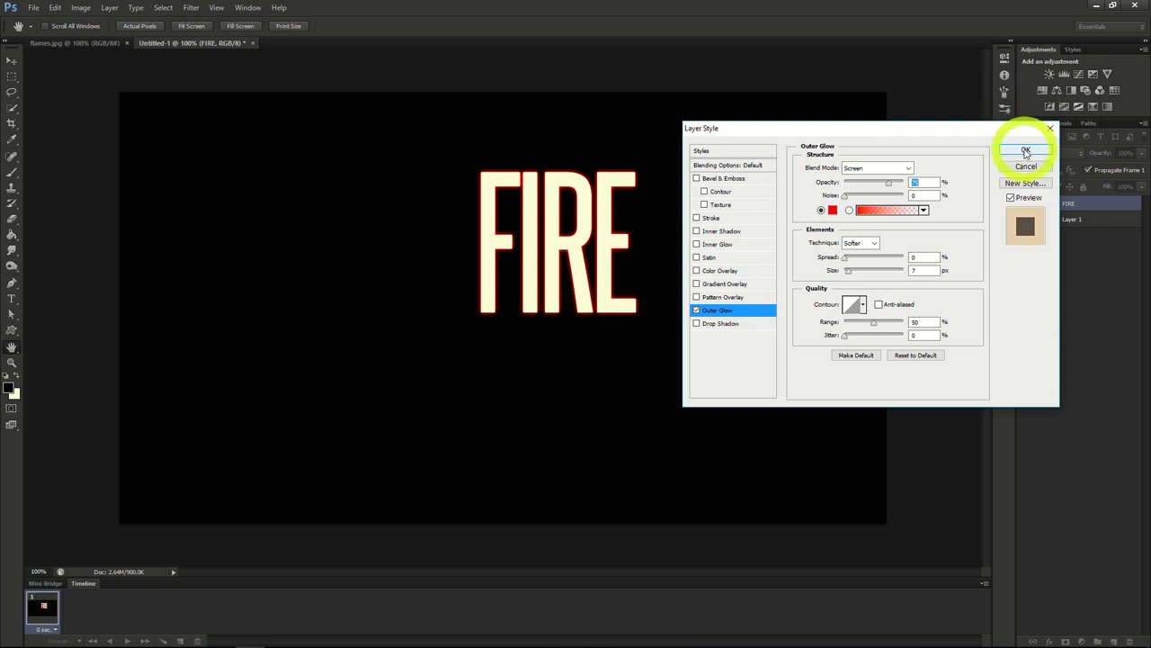
Step: Add a Satin effect to the FIRE text layer in colour 872D0F
click(709, 259)
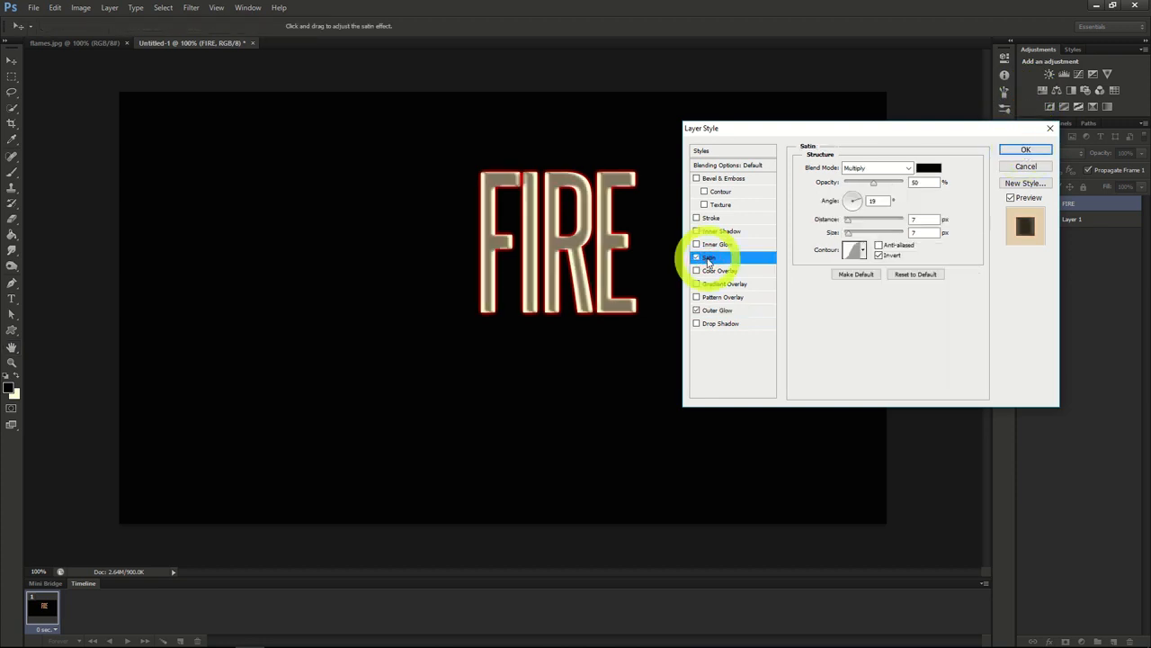
click(927, 169)
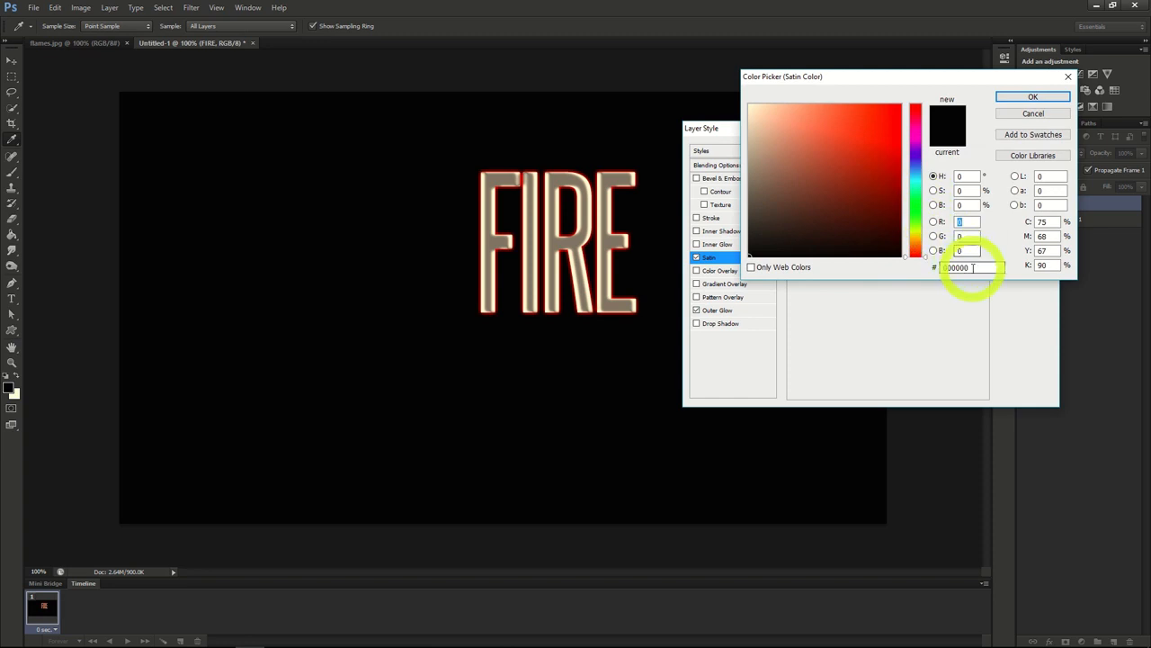
drag(969, 268, 864, 267)
text(8)
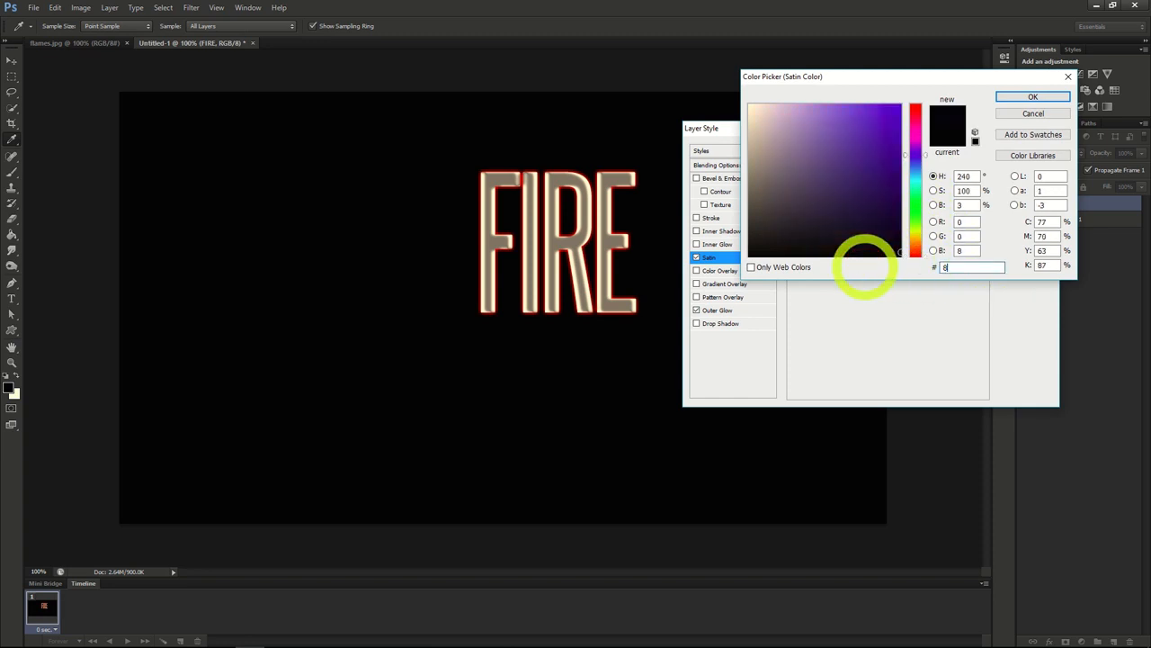
text(72D0F)
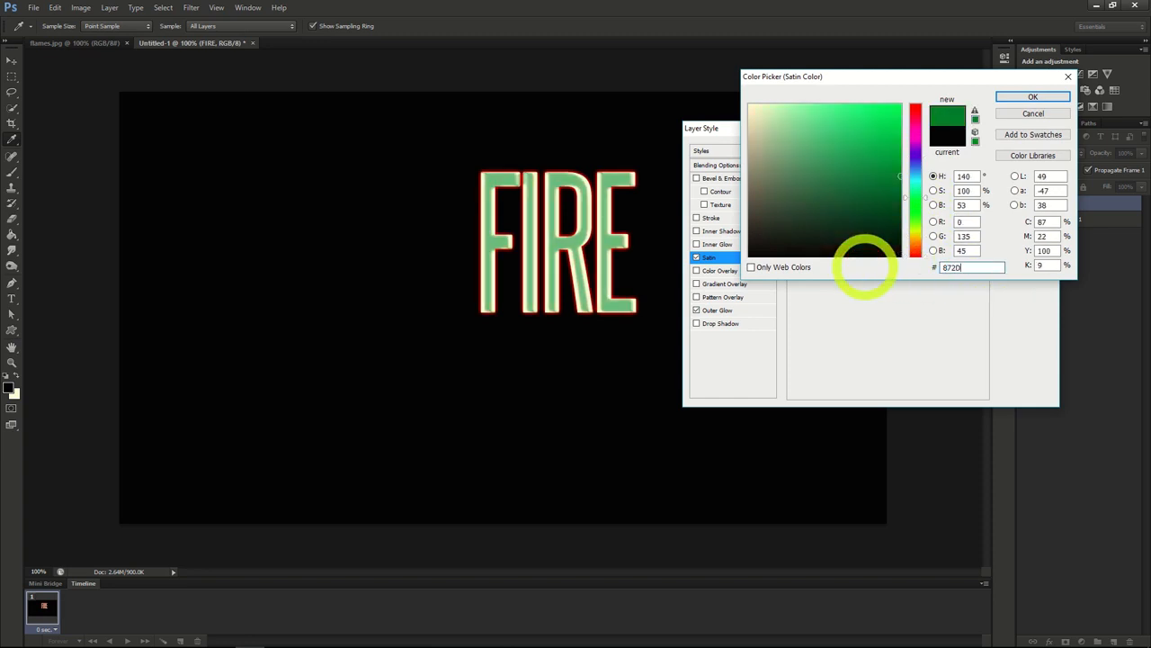
click(1034, 98)
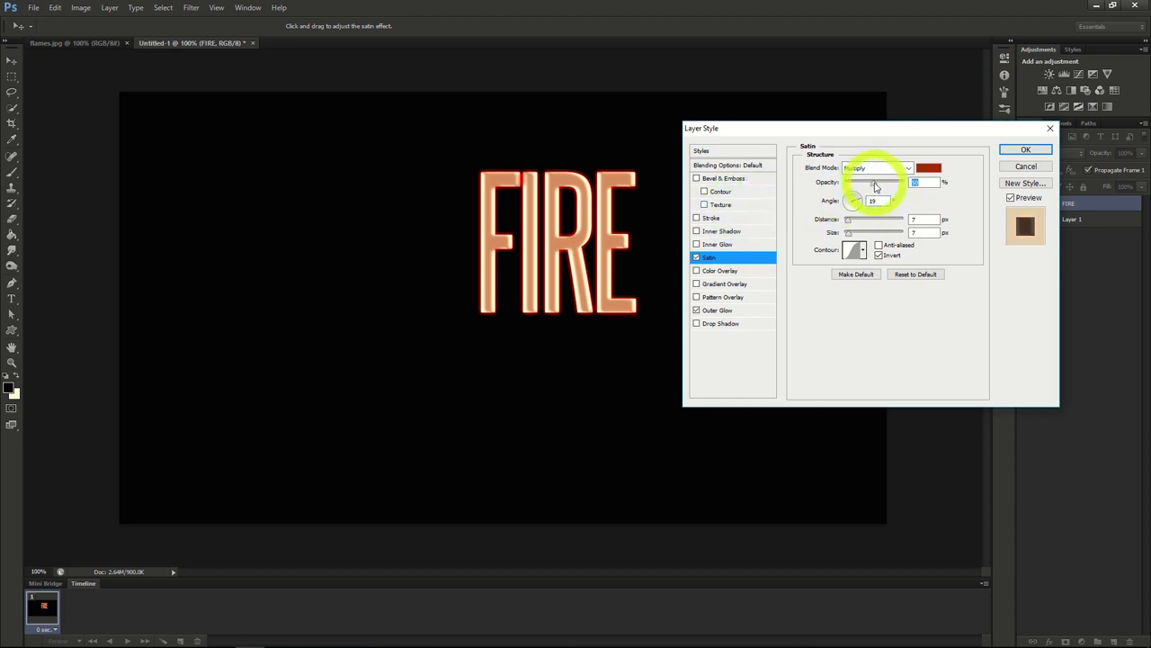
Step: Set the Satin opacity to 100%, raise its distance slightly, and apply the layer style
drag(875, 186, 918, 180)
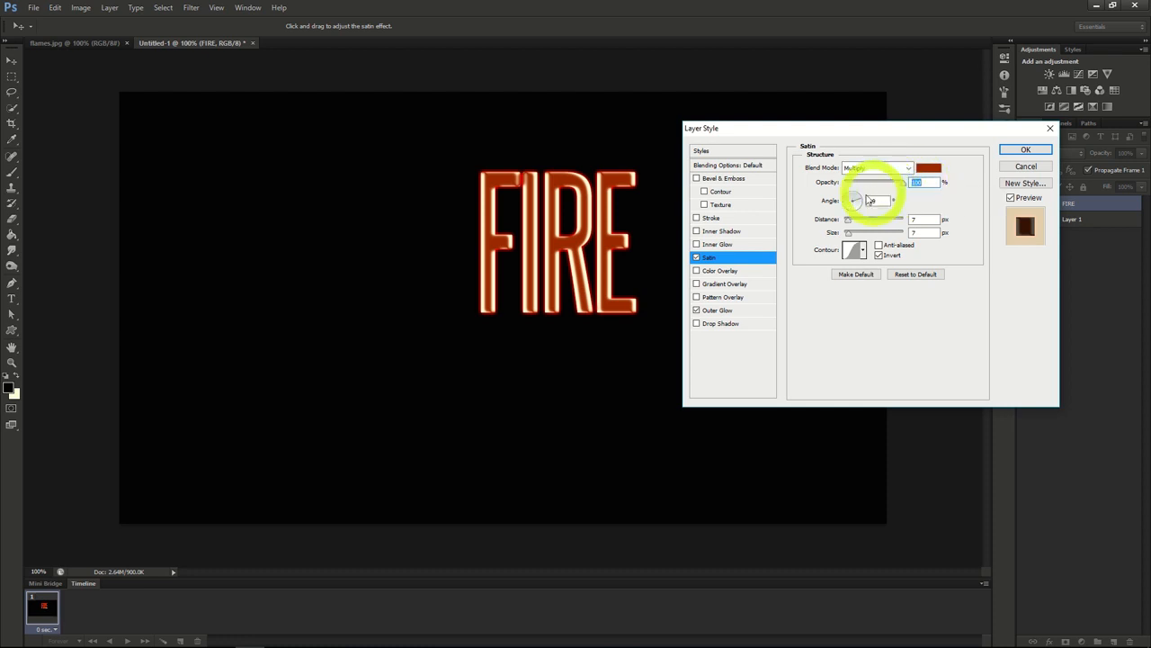
drag(847, 220, 851, 225)
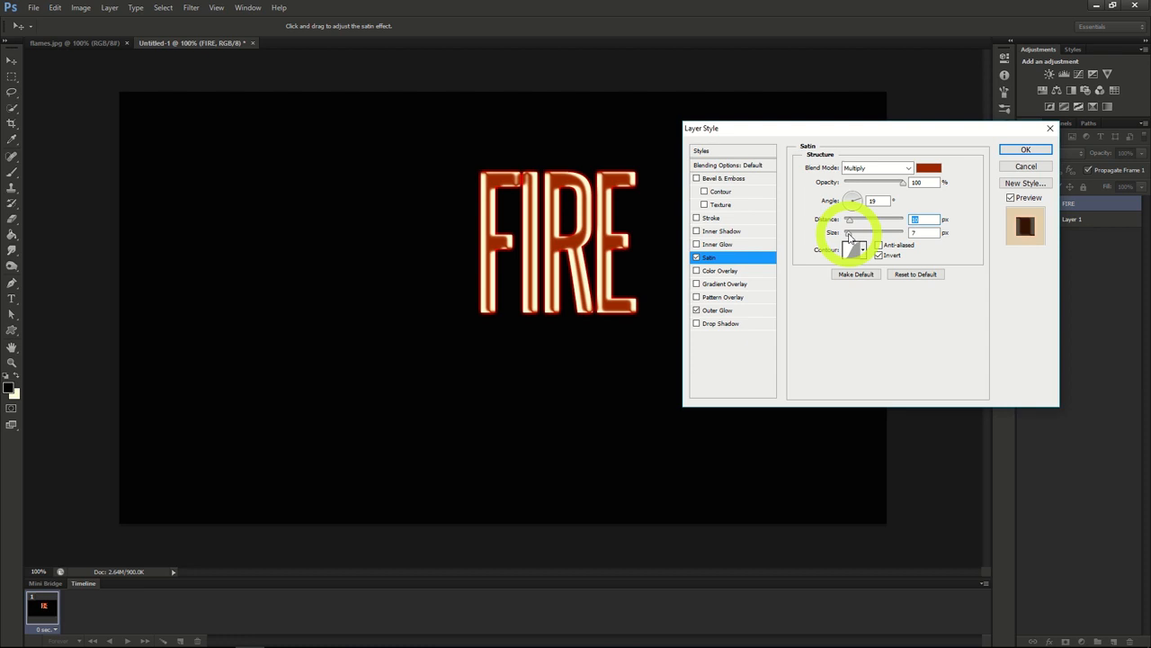
click(1025, 149)
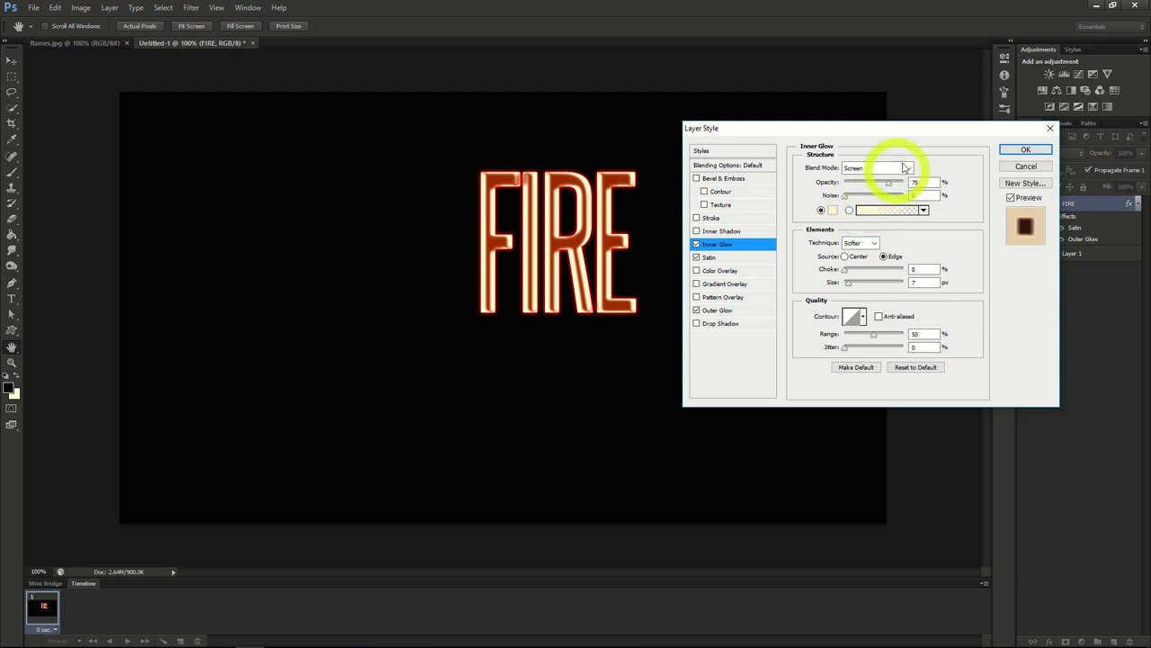
Step: Set the FIRE layer's Inner Glow to Color Dodge blend mode with colour E5C230
click(899, 167)
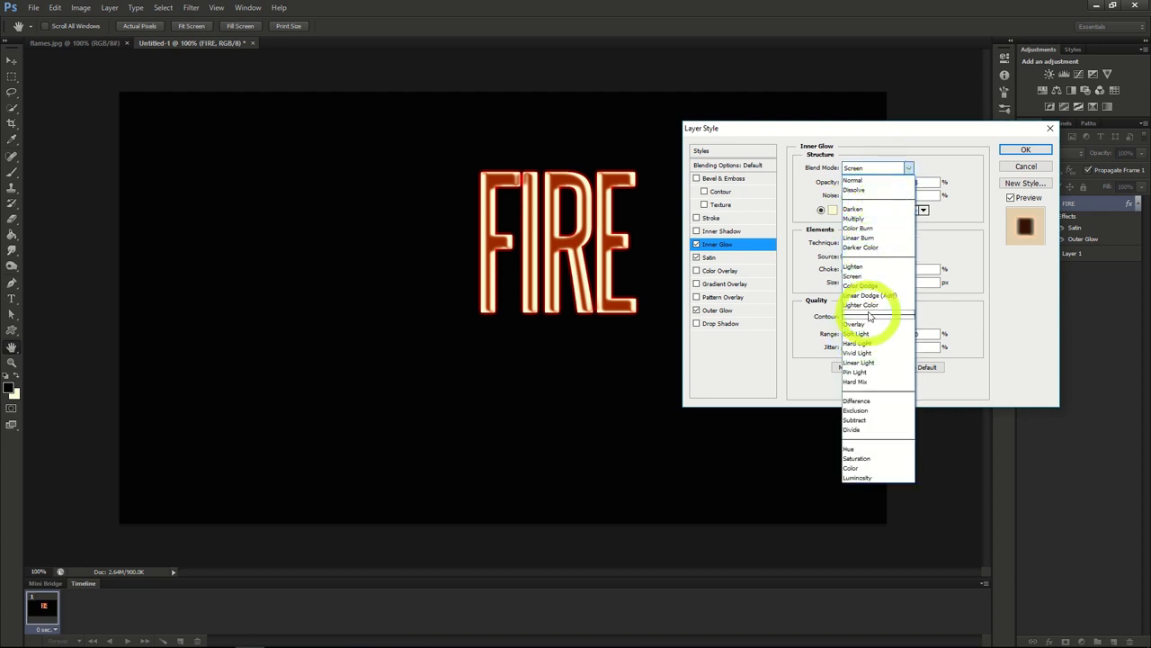
click(862, 286)
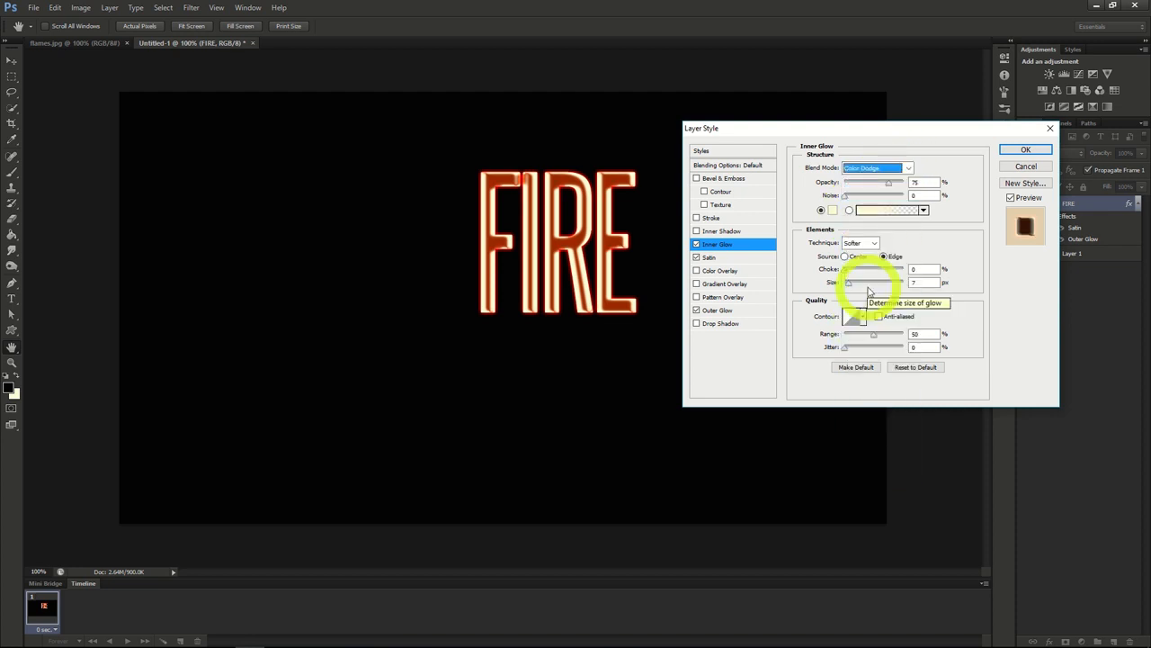
click(831, 210)
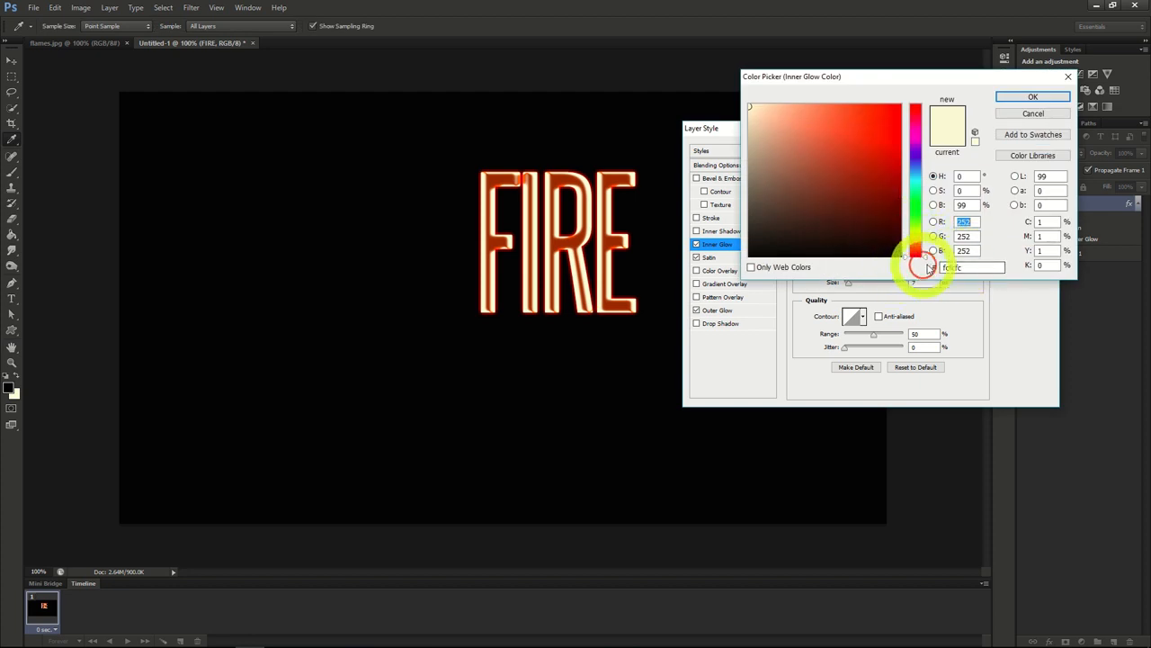
drag(967, 269, 881, 270)
text(E)
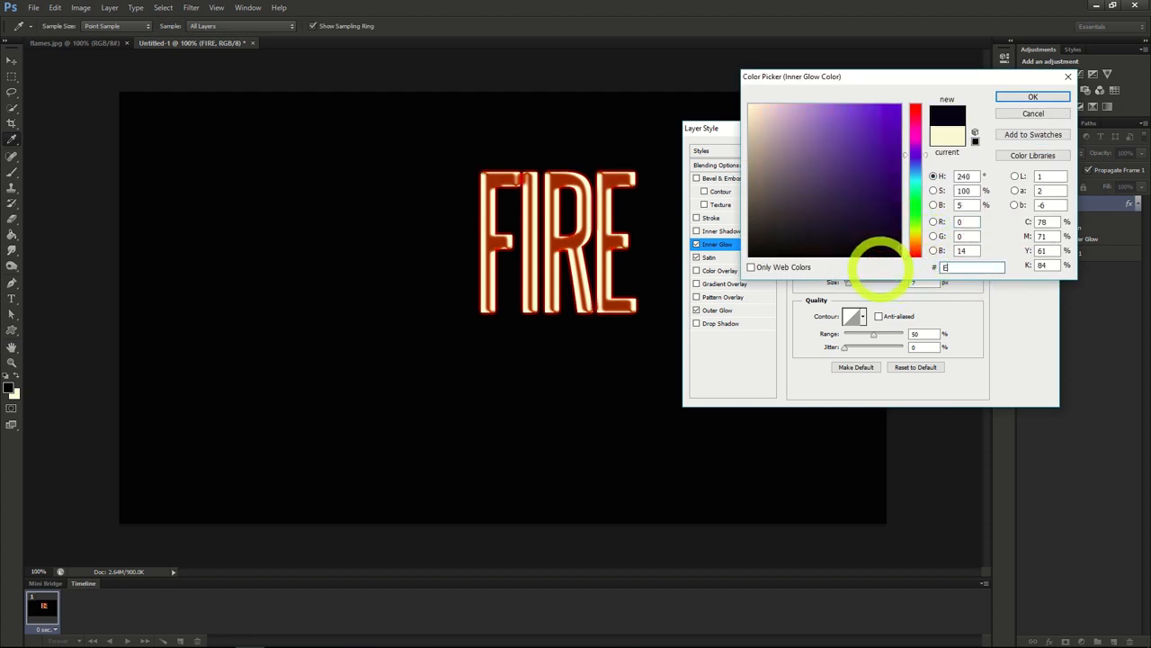
text(5C)
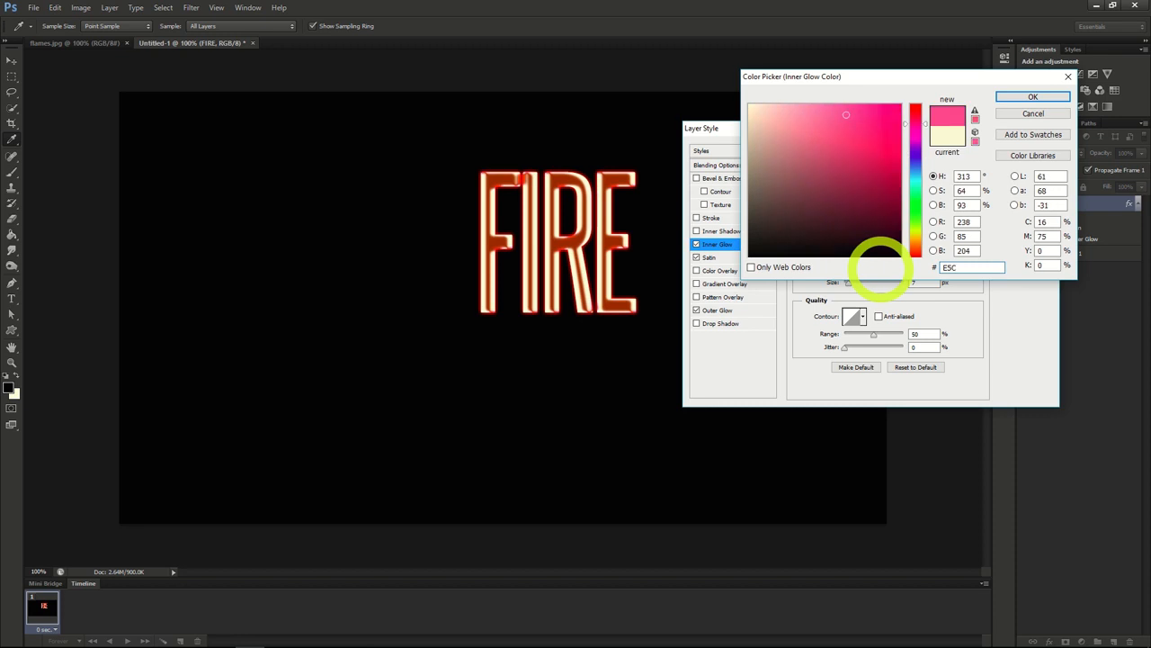
text(23)
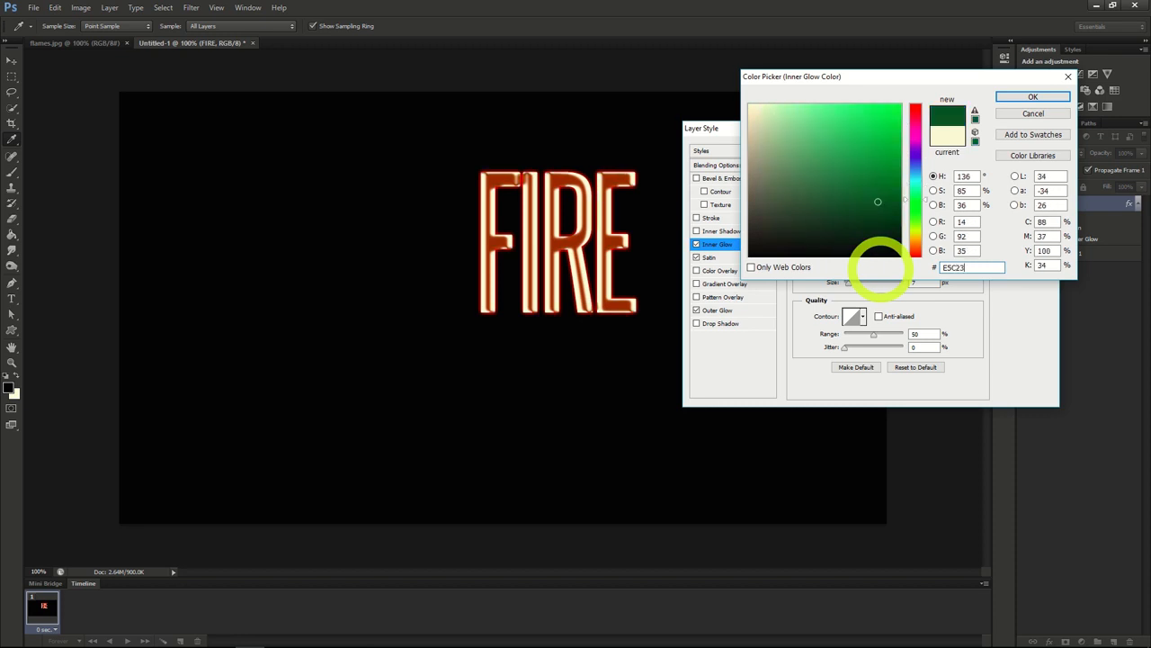
text(0)
click(1033, 97)
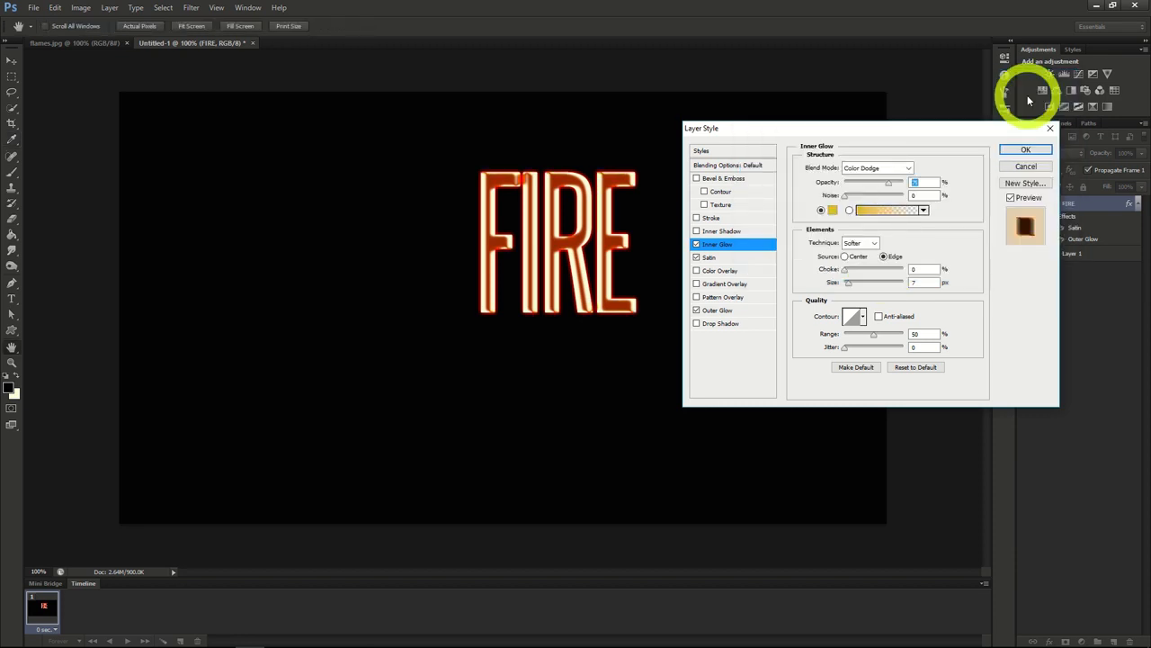
Step: Set the Inner Glow to 100% opacity and 10 px size, and apply the layer style
drag(888, 184, 916, 182)
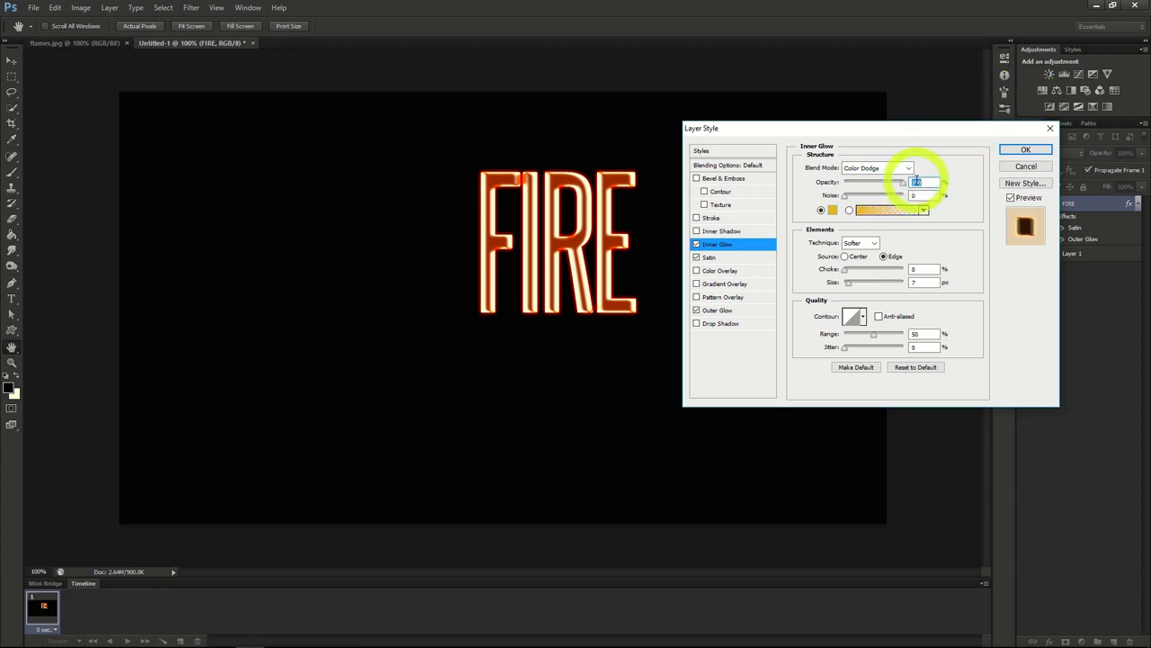
drag(848, 283, 853, 286)
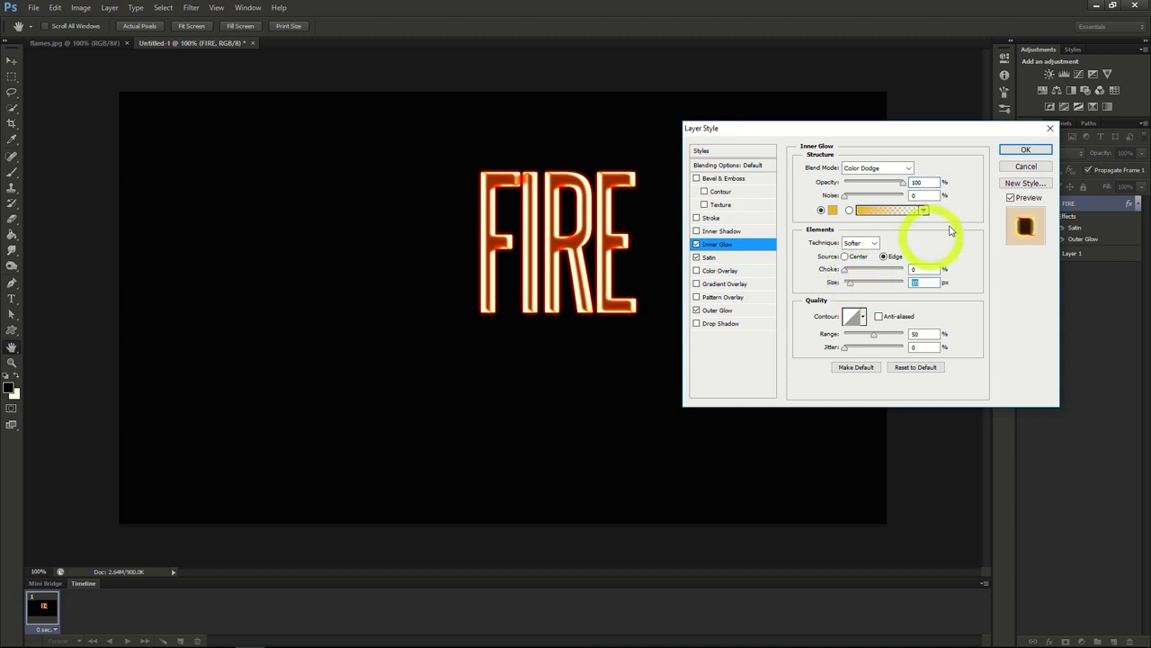
click(1024, 151)
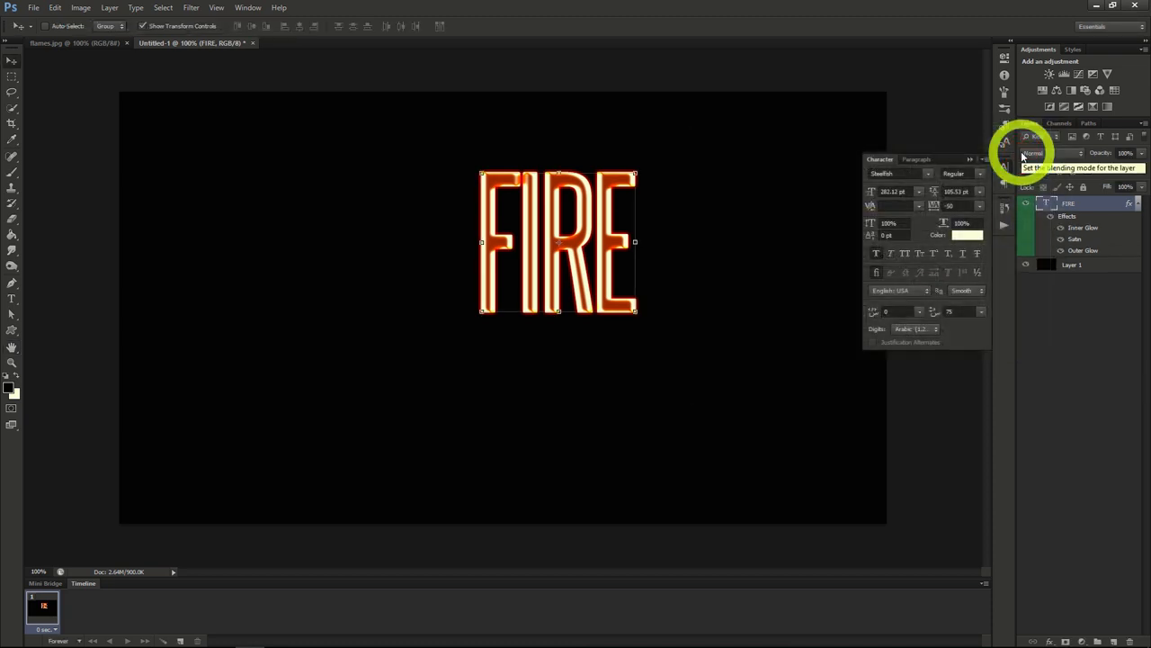
Step: Rasterize the FIRE type layer and move the text to the centre of the canvas
right_click(1072, 213)
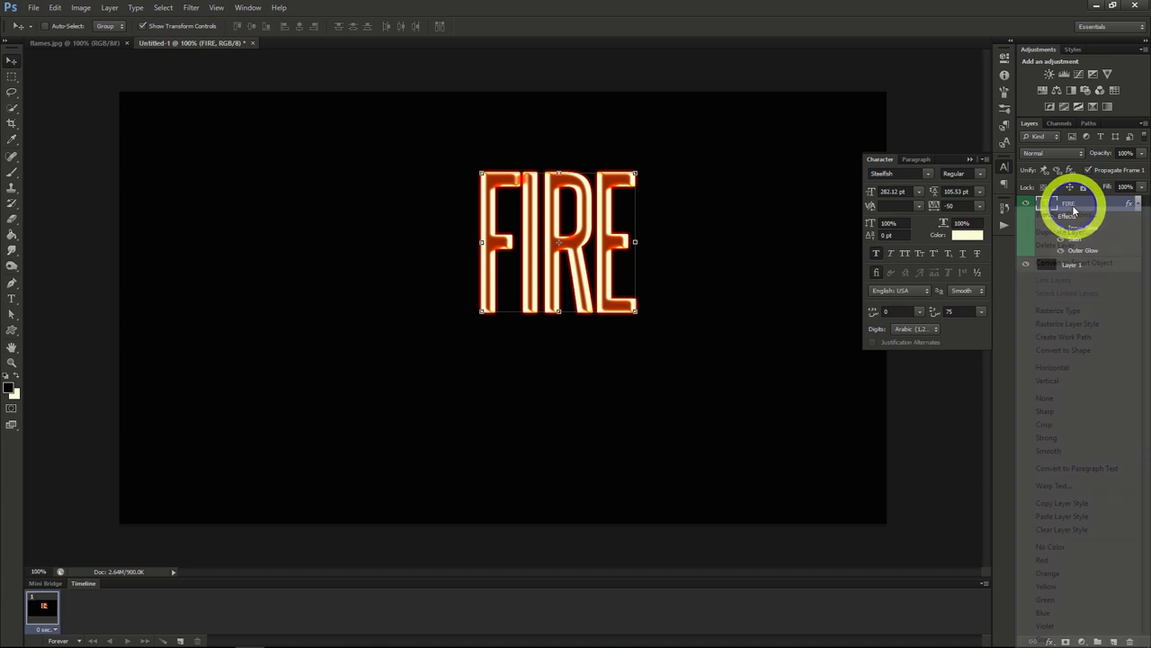
click(1059, 312)
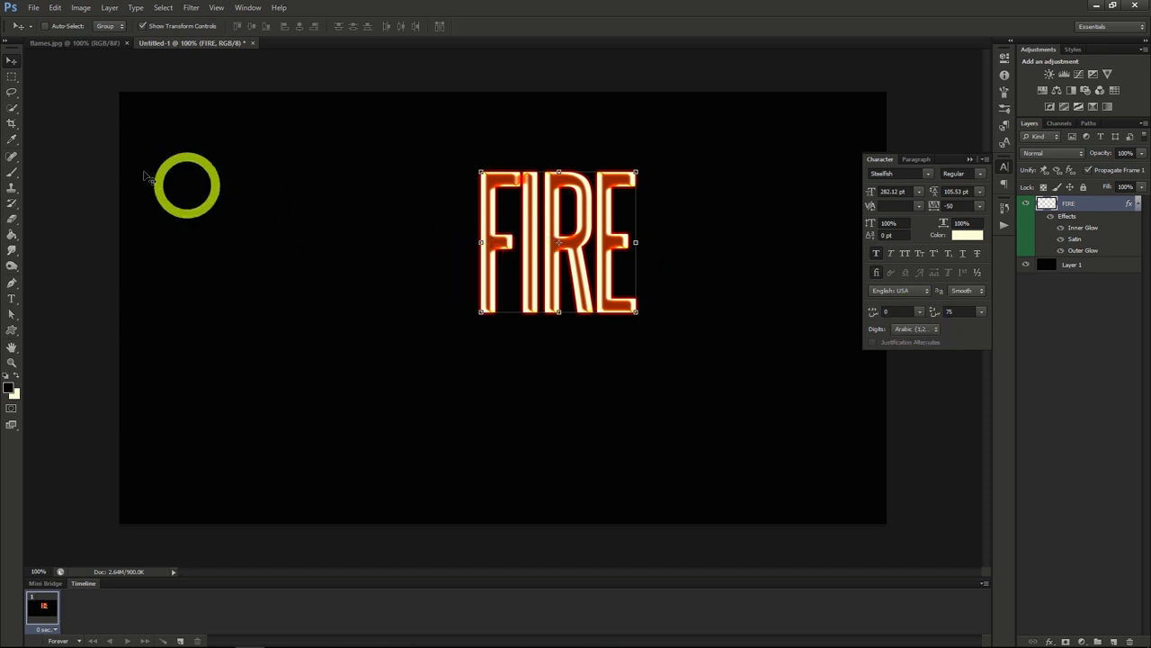
drag(581, 204, 522, 268)
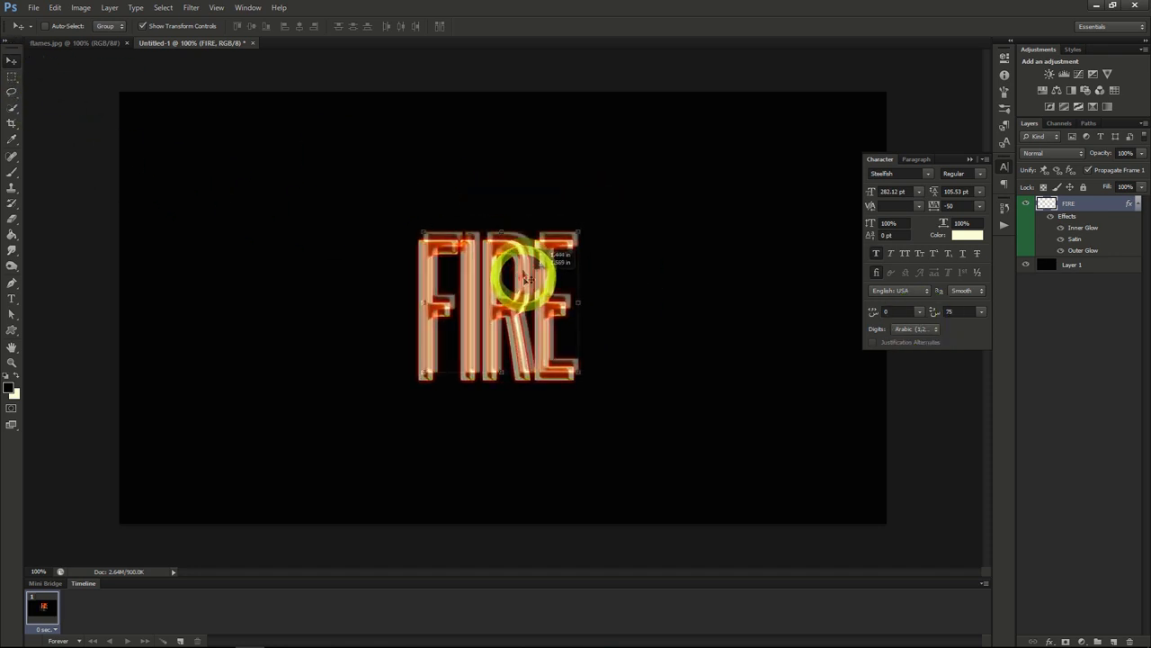
Step: Fade the tops of the FIRE letters using the Eraser with a soft 250 px brush
click(13, 223)
click(59, 26)
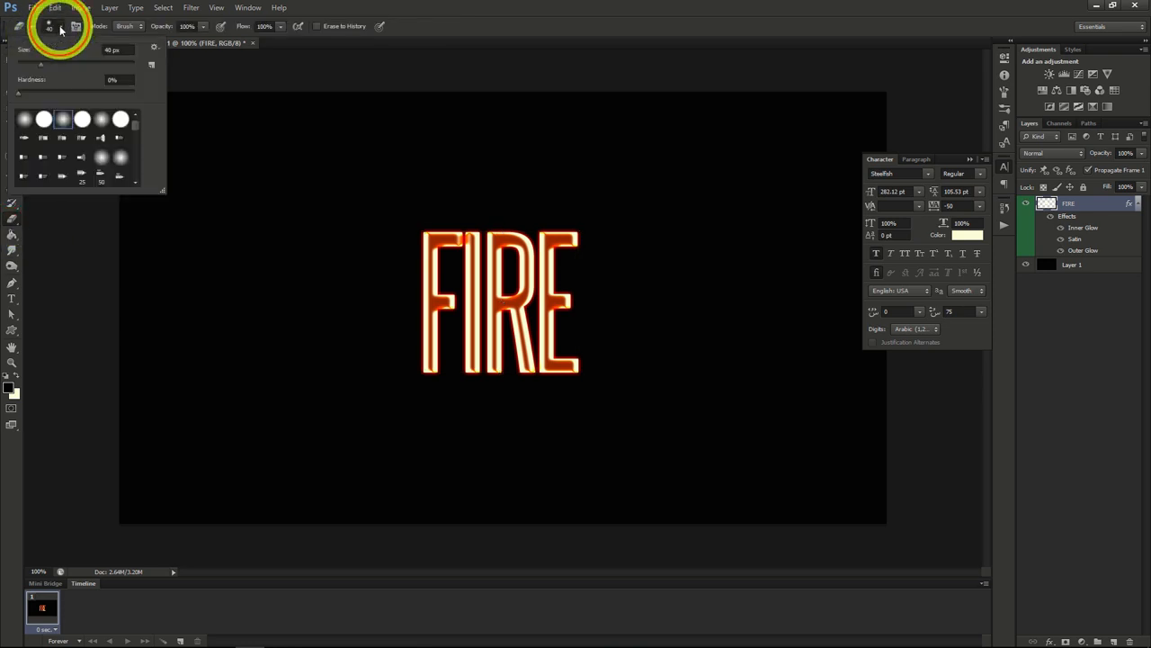
drag(41, 67, 107, 66)
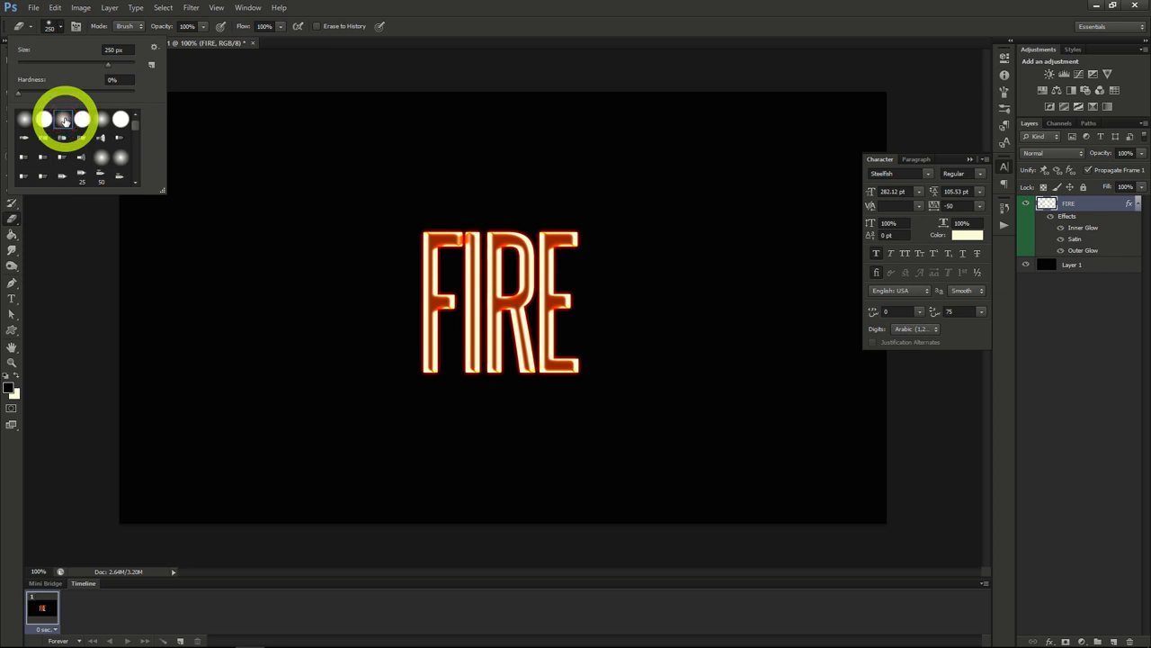
click(58, 26)
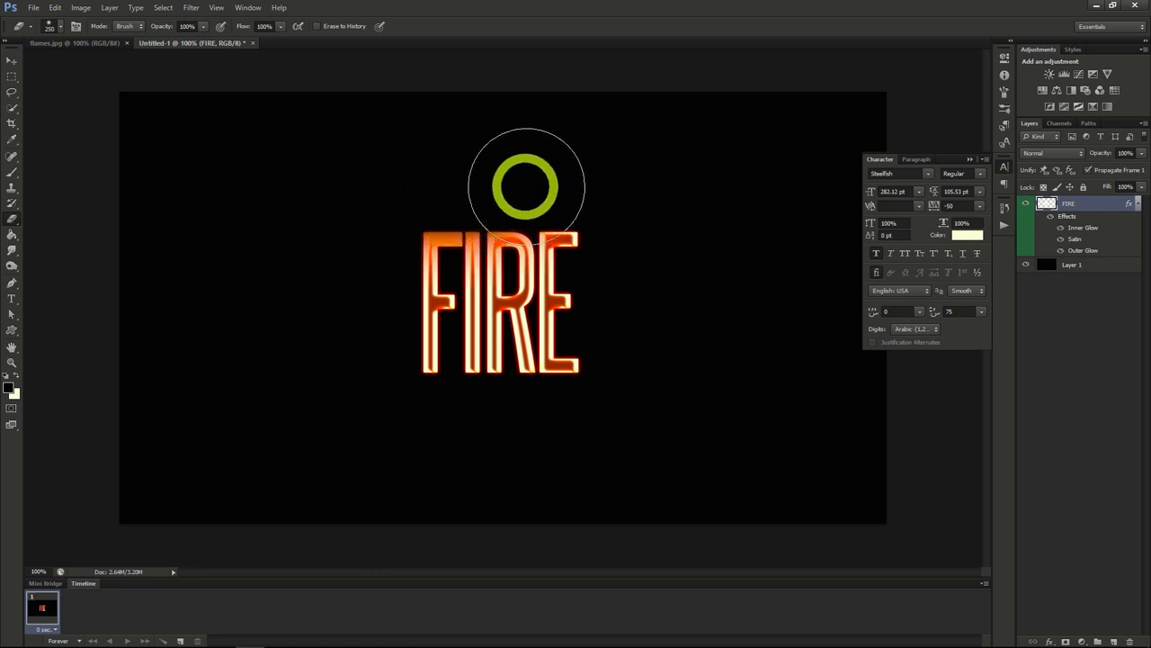
mouse_move(570, 188)
mouse_down()
mouse_move(412, 189)
mouse_move(559, 185)
mouse_up()
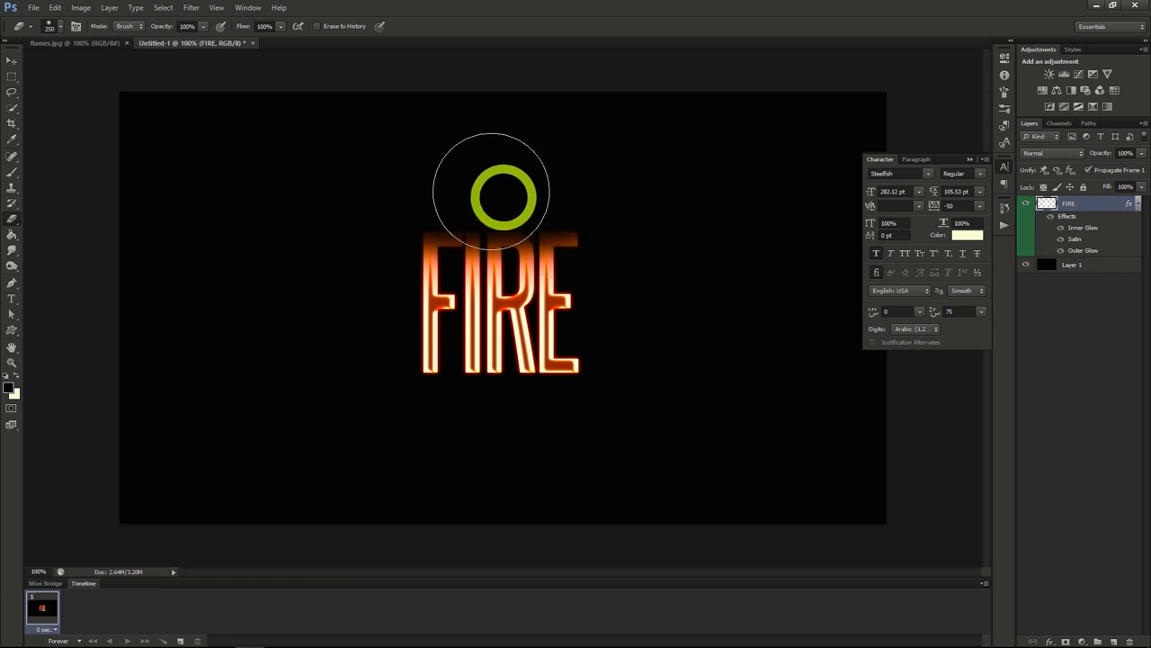
Step: Apply the ZigZag distortion filter to the FIRE layer with Amount 4 and slightly fewer ridges
click(192, 8)
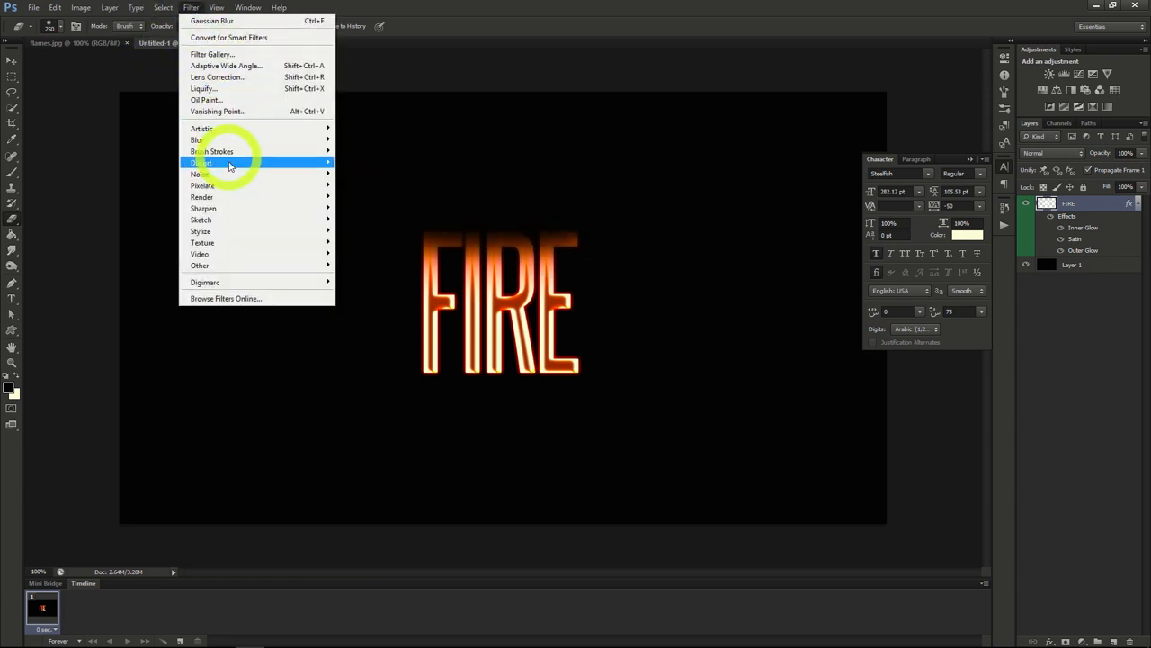
mouse_move(232, 169)
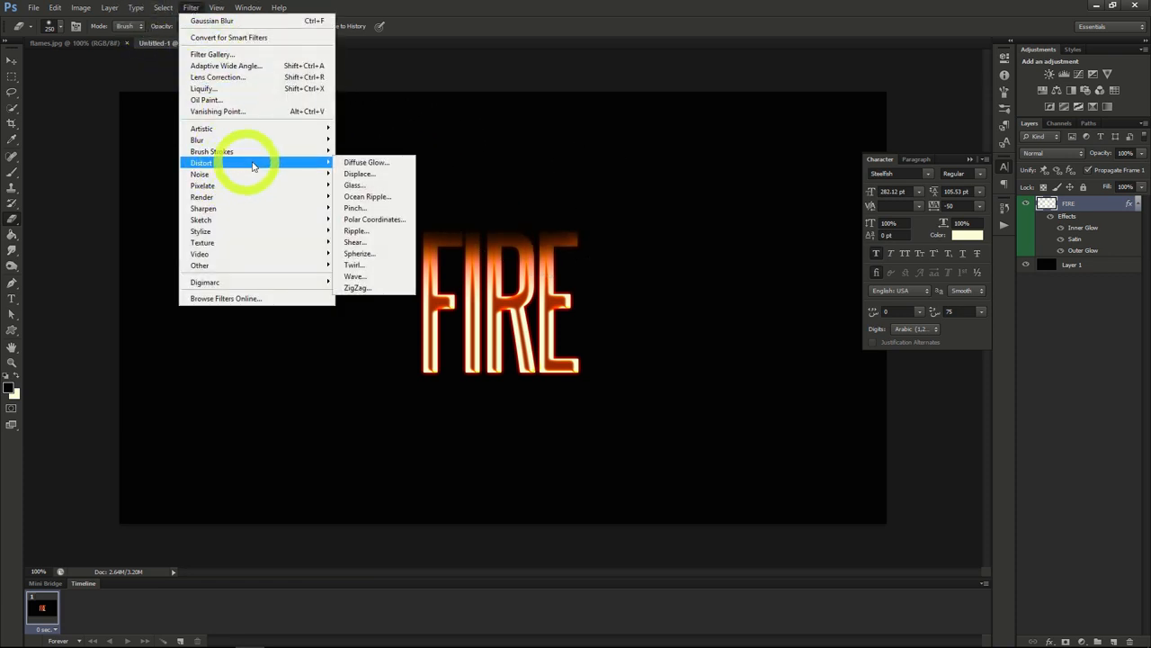
click(358, 287)
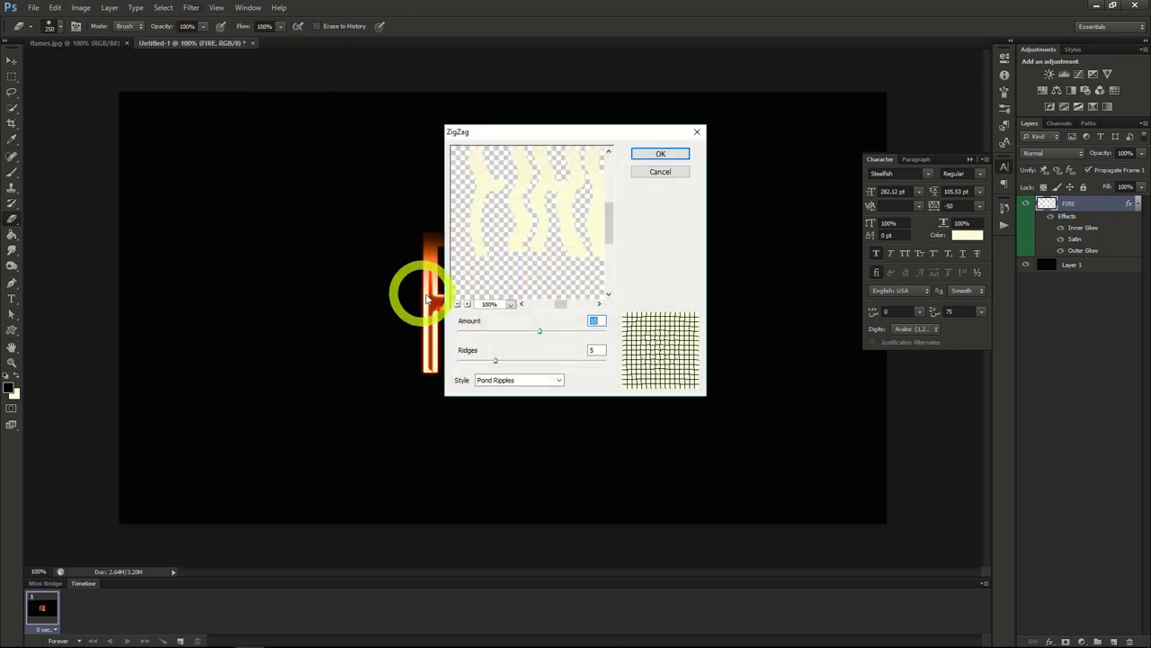
mouse_move(540, 331)
mouse_down()
mouse_move(502, 333)
mouse_move(534, 331)
mouse_up()
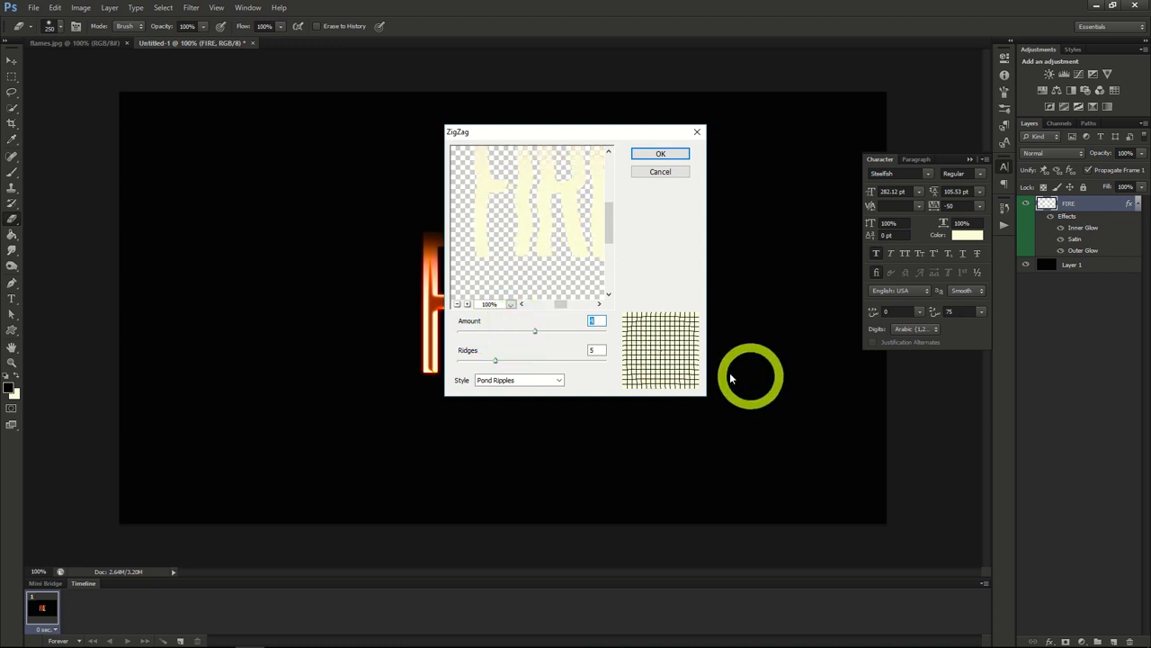
click(493, 361)
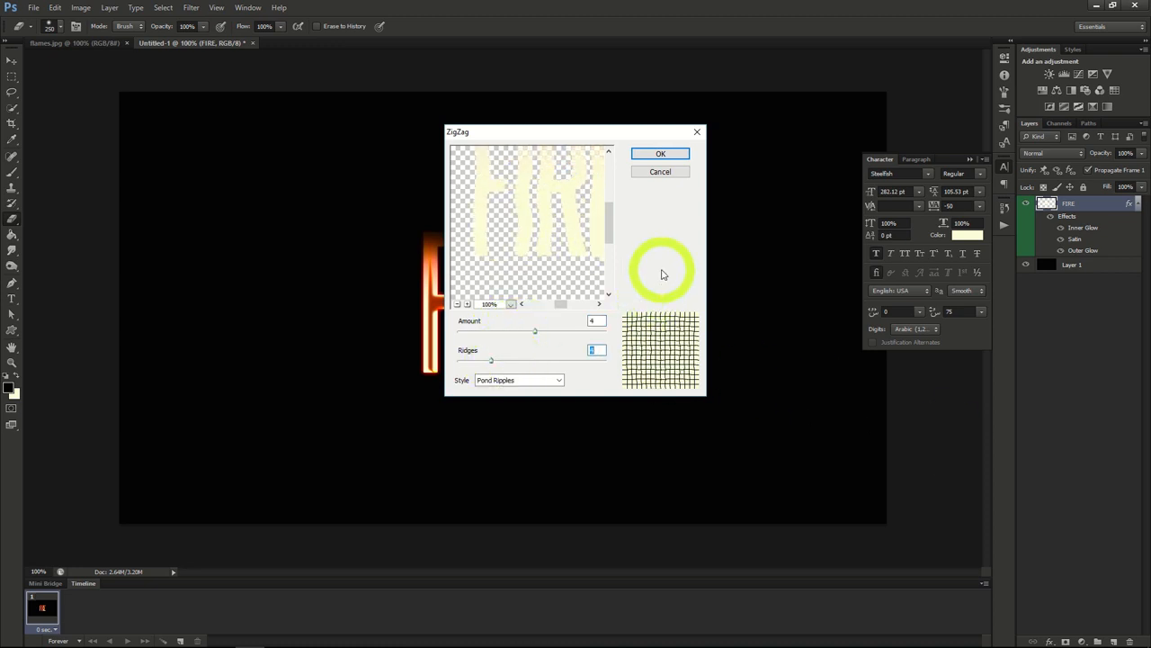
click(653, 155)
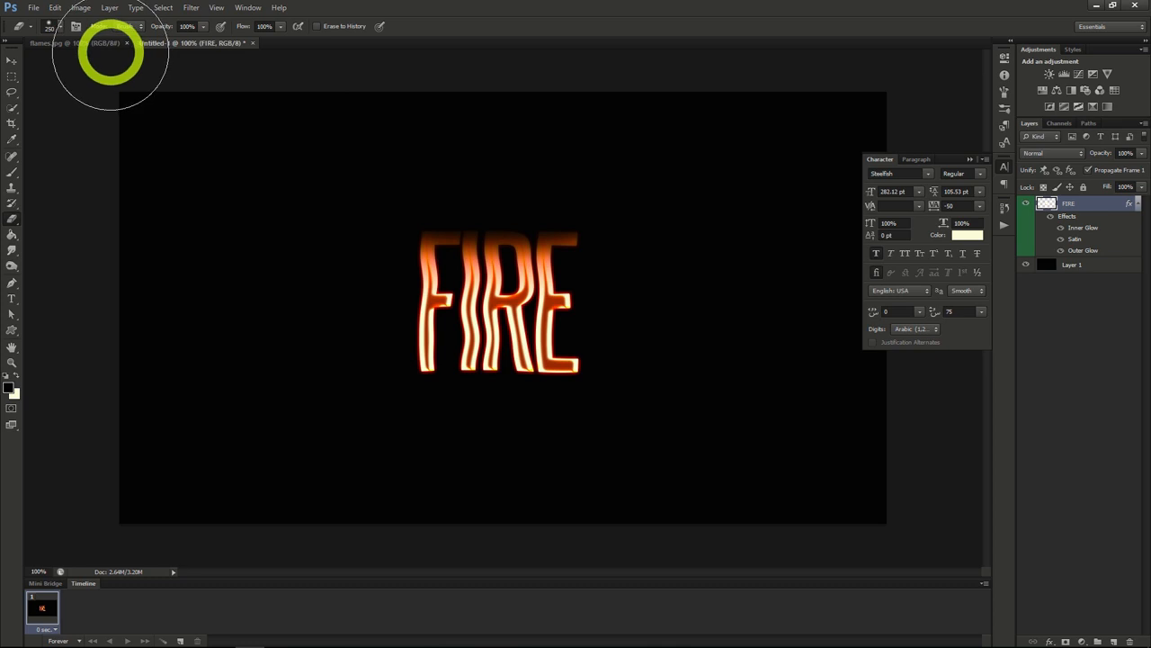
Step: Copy the flames.jpg background layer into the FIRE document and duplicate its Green channel selection onto a new layer
click(95, 43)
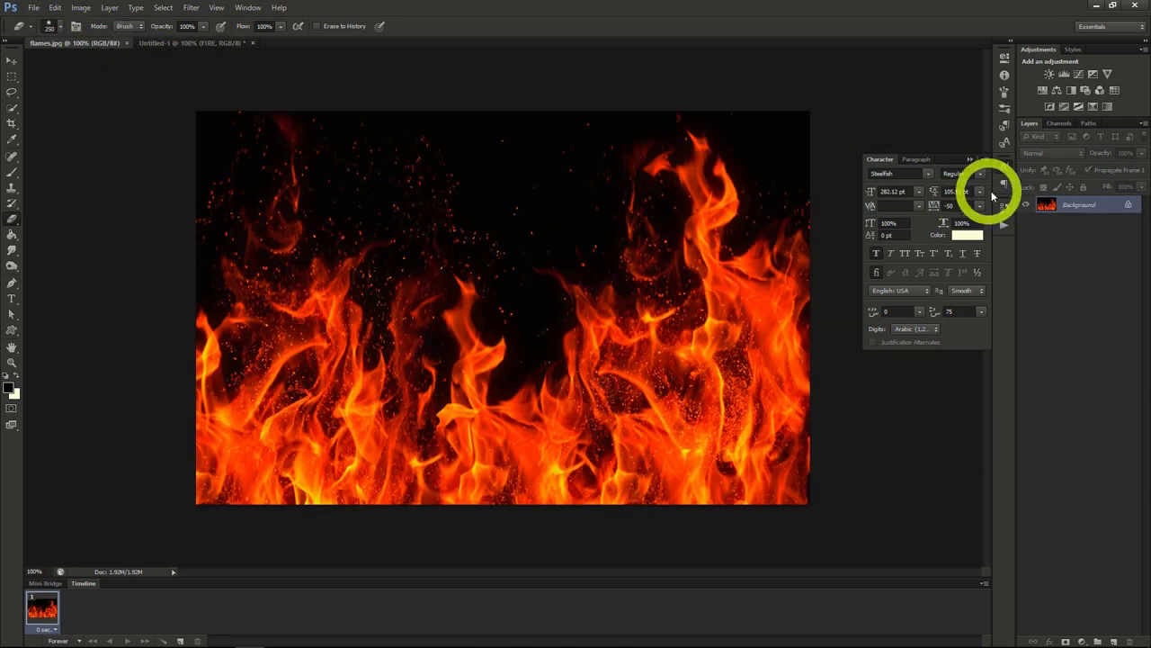
drag(1067, 204, 213, 45)
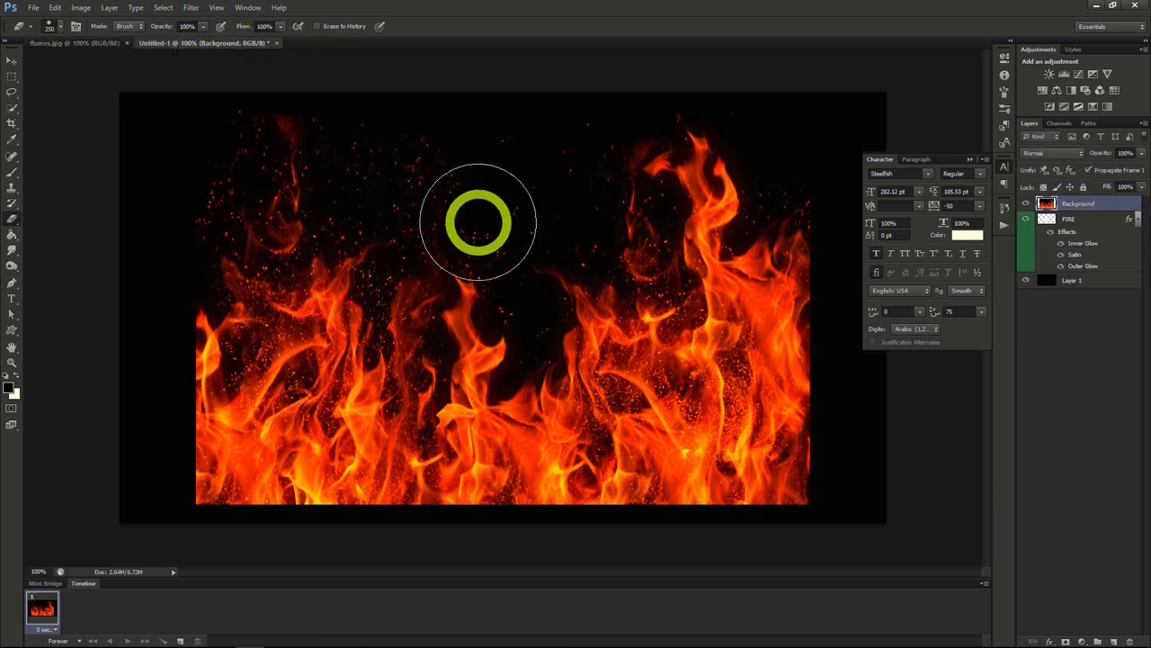
click(1059, 123)
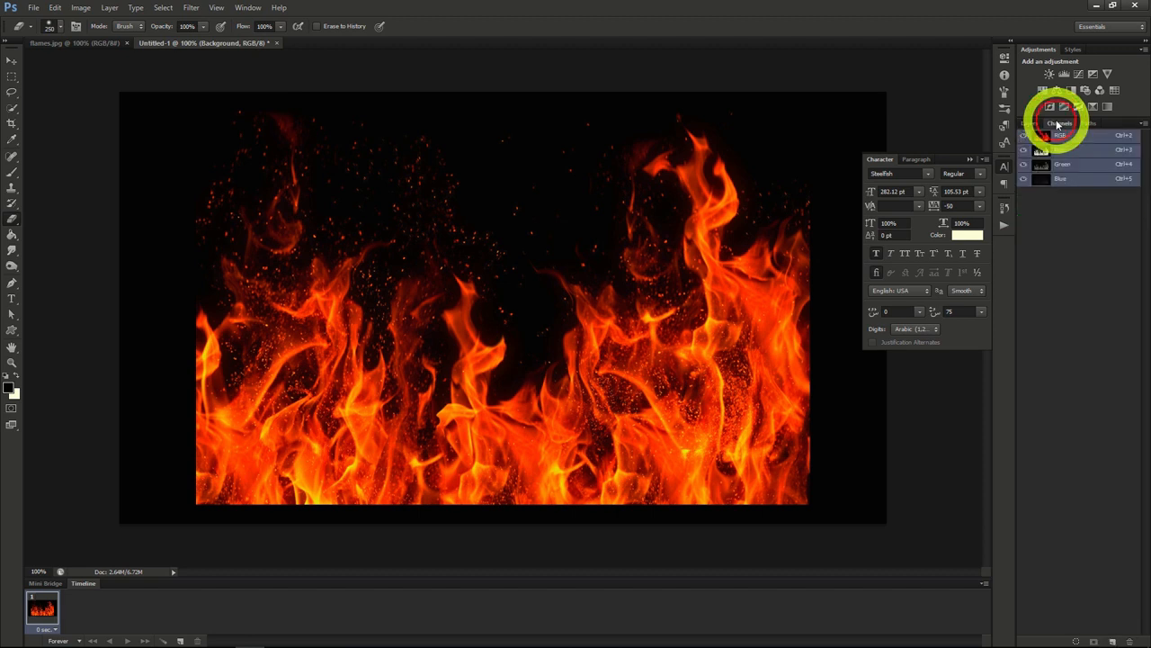
ctrl+click(1066, 169)
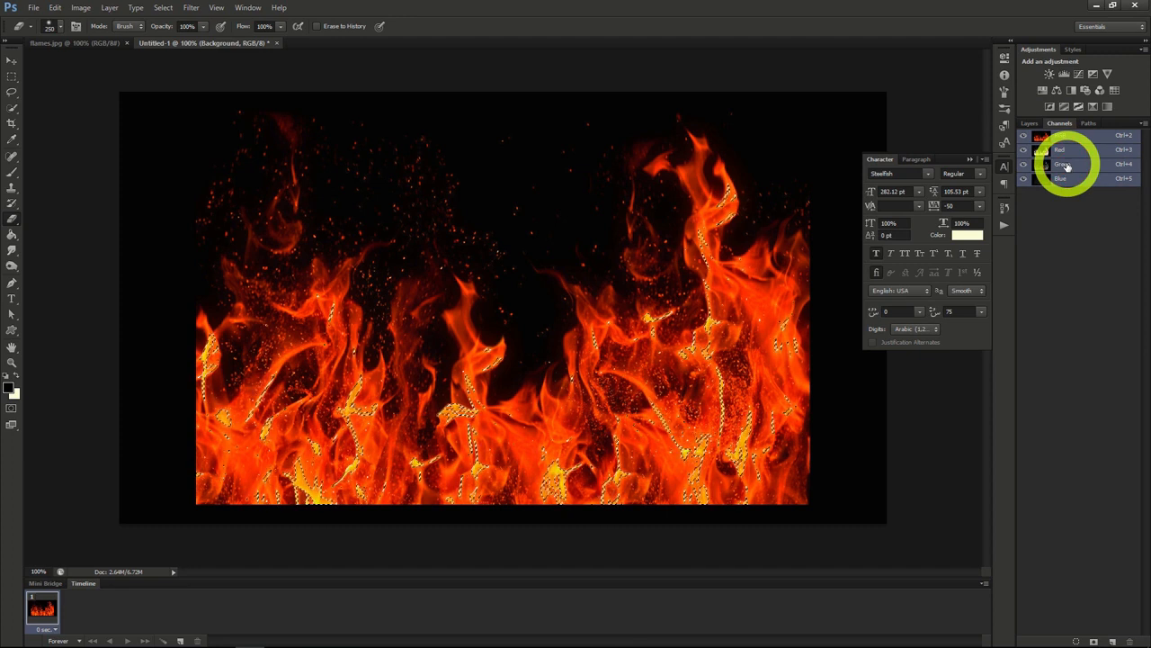
click(1032, 123)
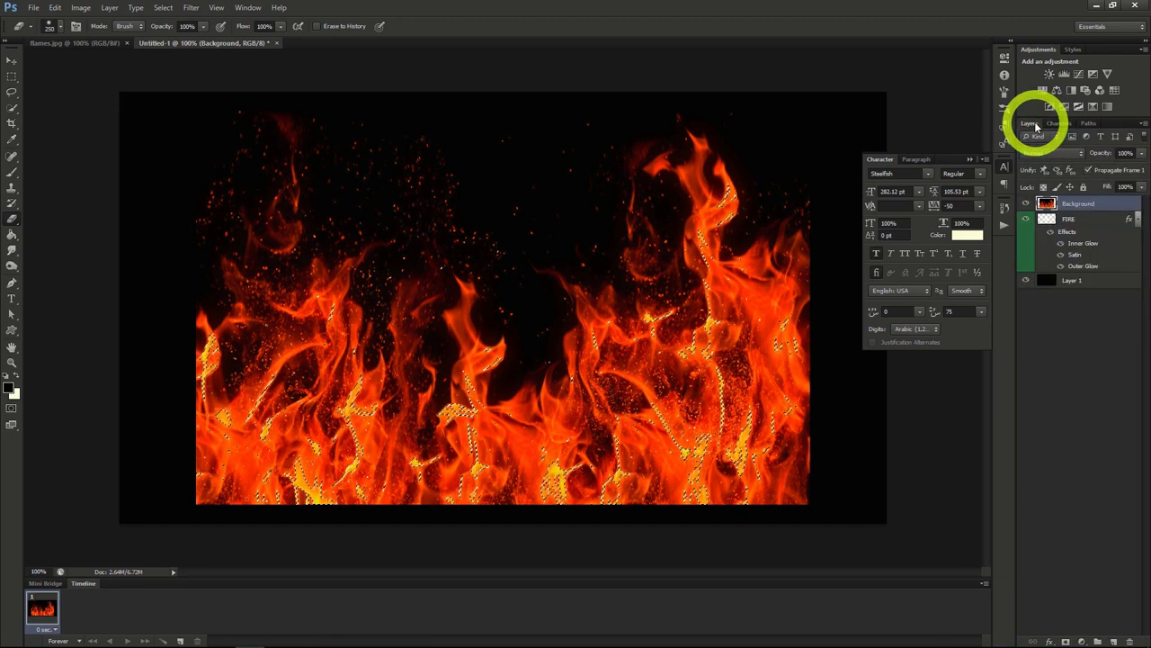
key(ctrl+j)
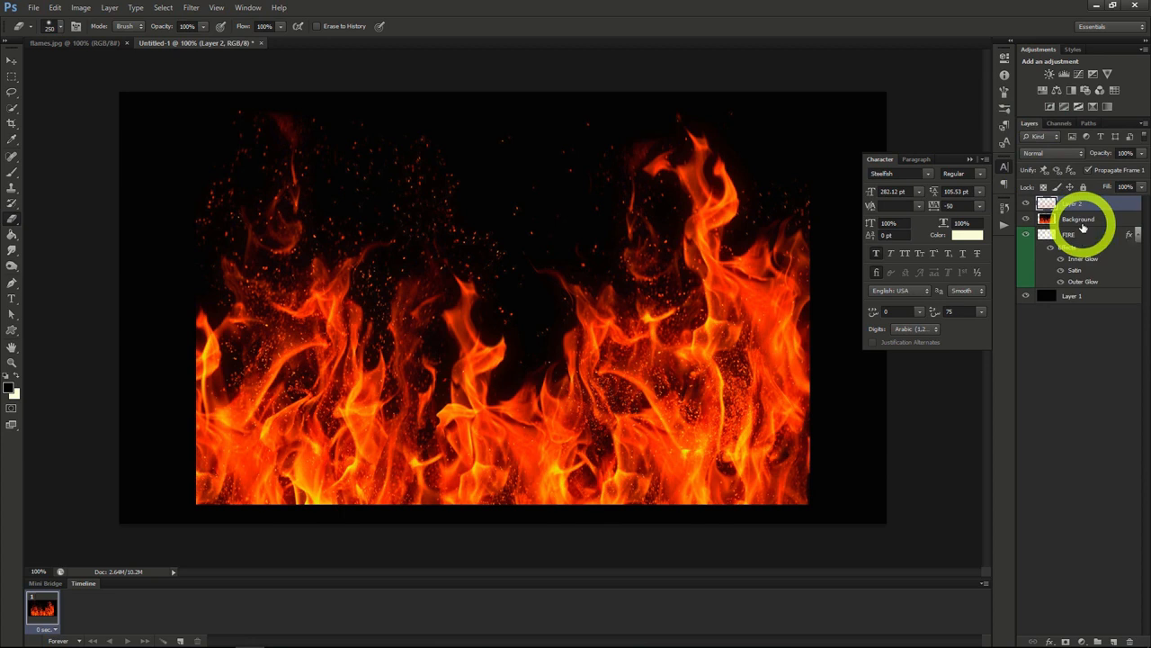
Step: Delete the full flames Background layer and rename the extracted flames layer Fire Main
click(1069, 222)
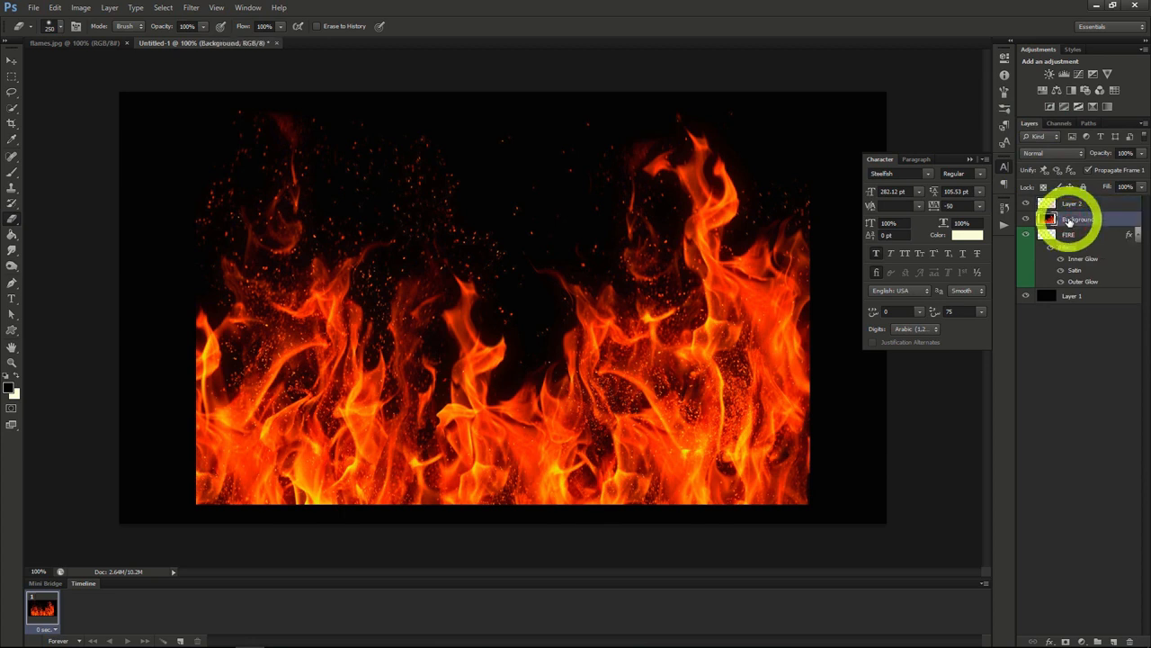
key(Delete)
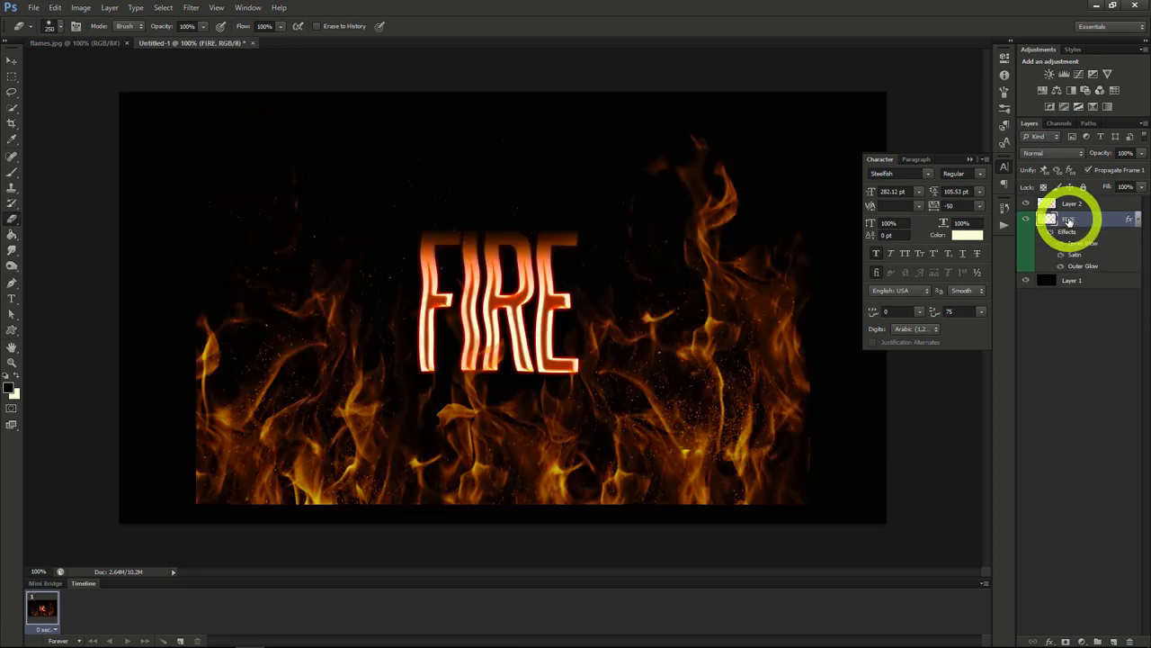
double_click(1074, 205)
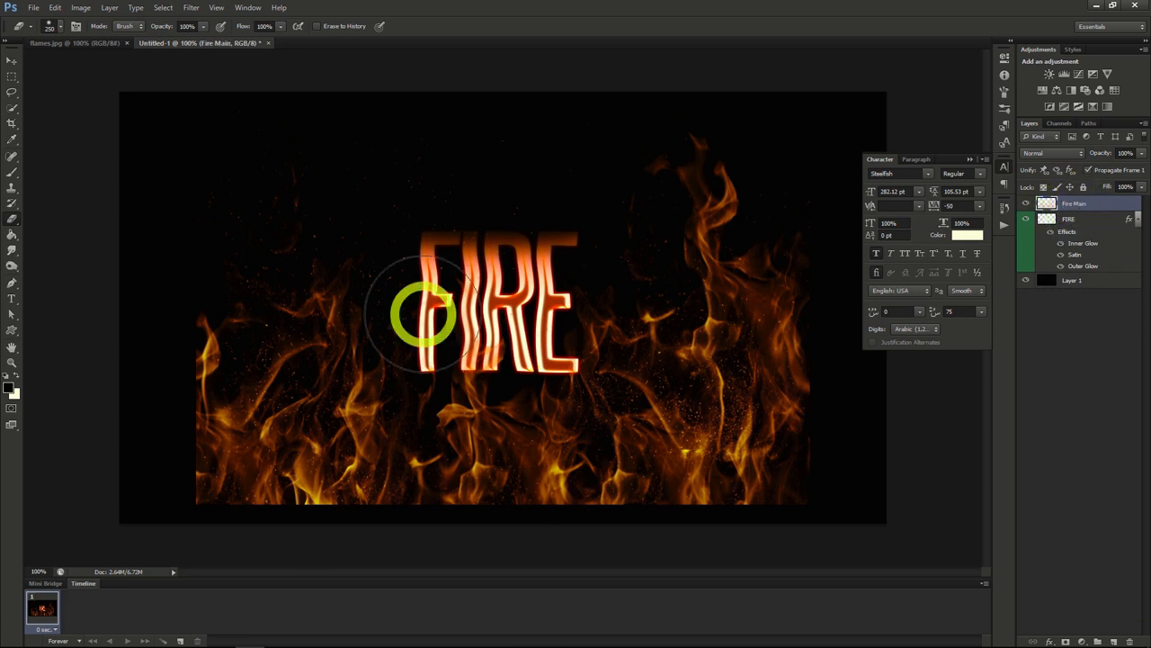
Step: Scale the Fire Main layer down proportionally, position the flames over the FIRE text, and apply the transformation
click(12, 61)
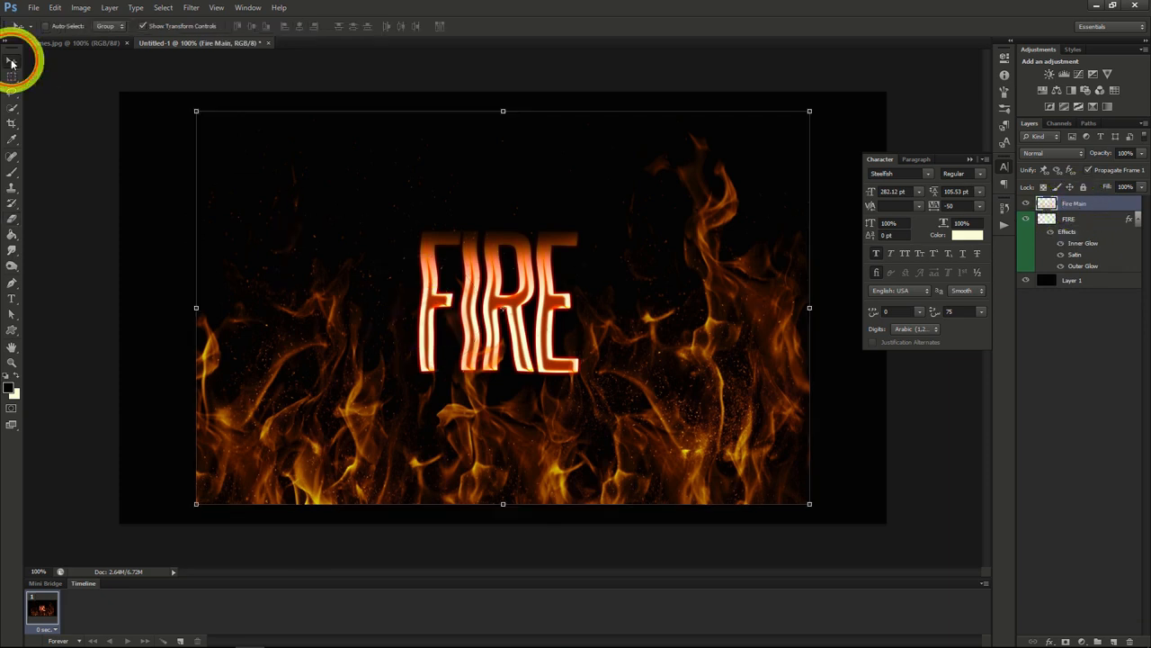
drag(669, 416, 668, 380)
click(805, 80)
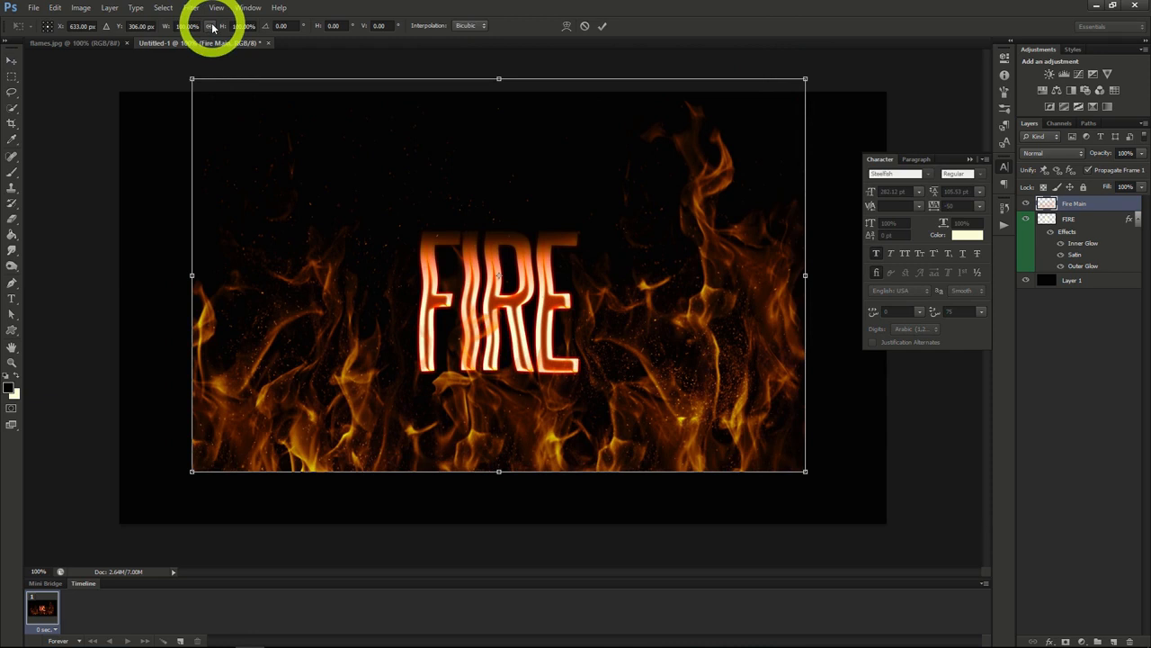
click(212, 27)
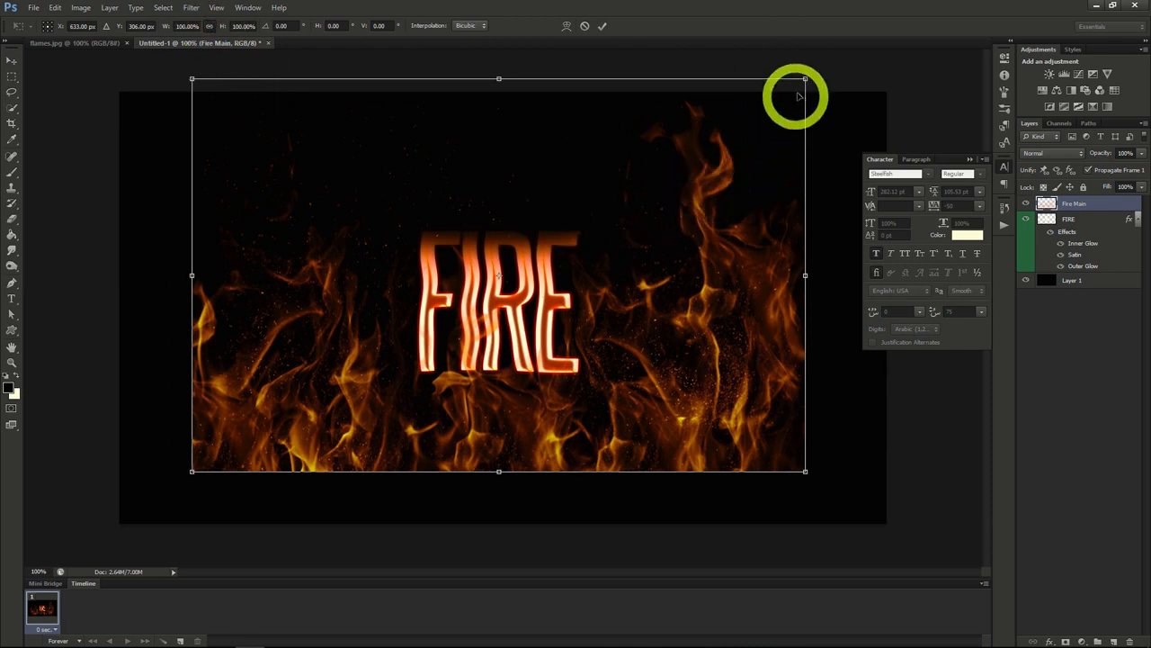
drag(805, 79, 531, 254)
mouse_move(432, 412)
mouse_down()
mouse_move(522, 321)
mouse_move(509, 321)
mouse_up()
key(Return)
key(e)
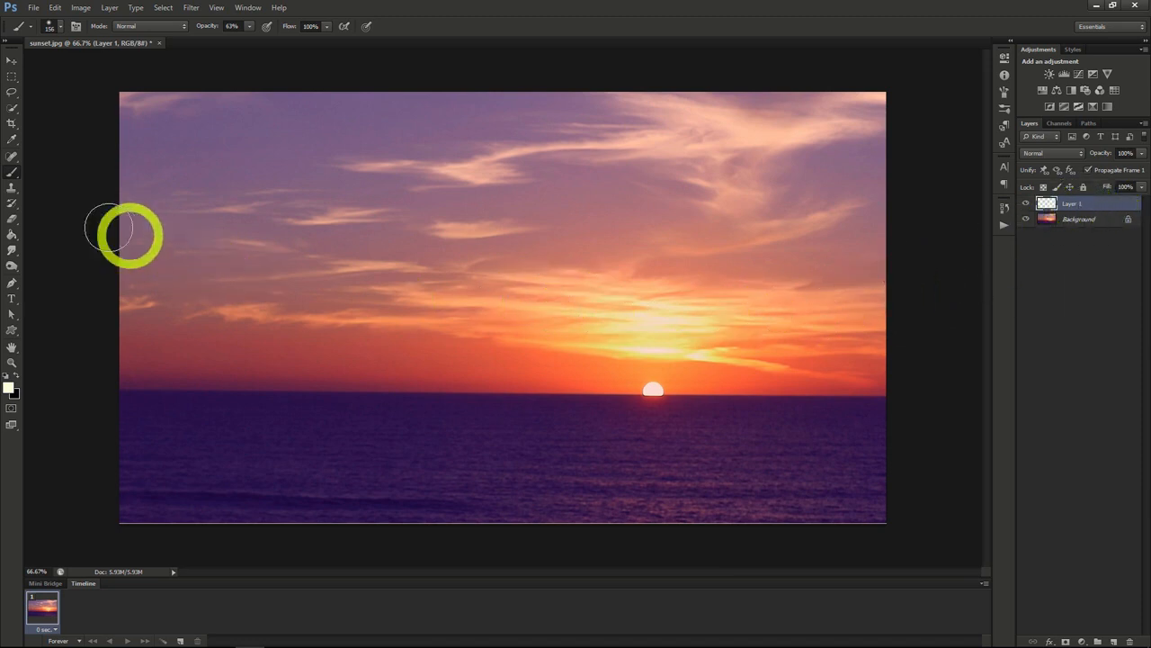
Step: Set the soft brush to 300 px and paint one pale spot on Layer 1 at the horizon beside the sun in sunset.jpg
click(62, 30)
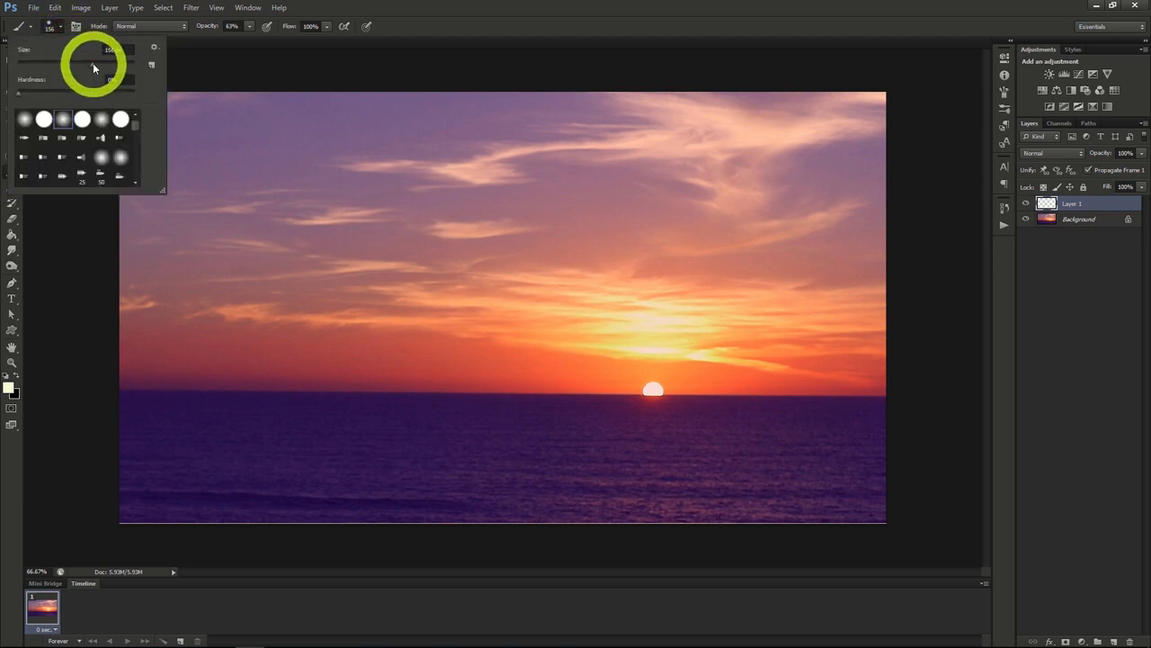
drag(103, 69, 114, 68)
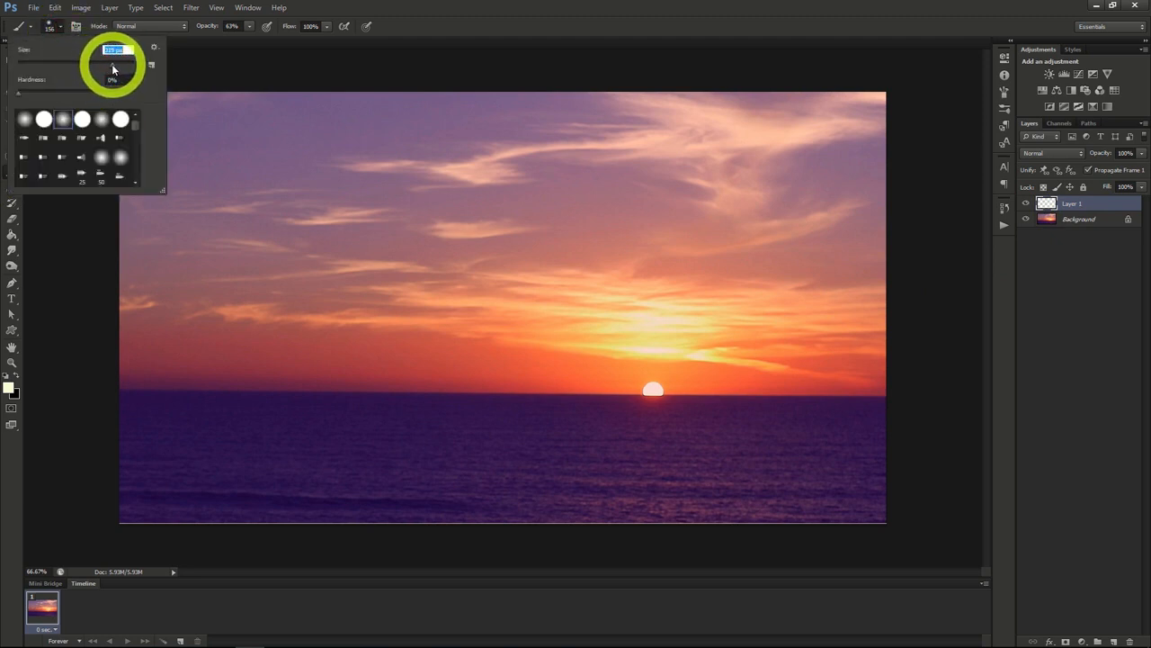
click(60, 26)
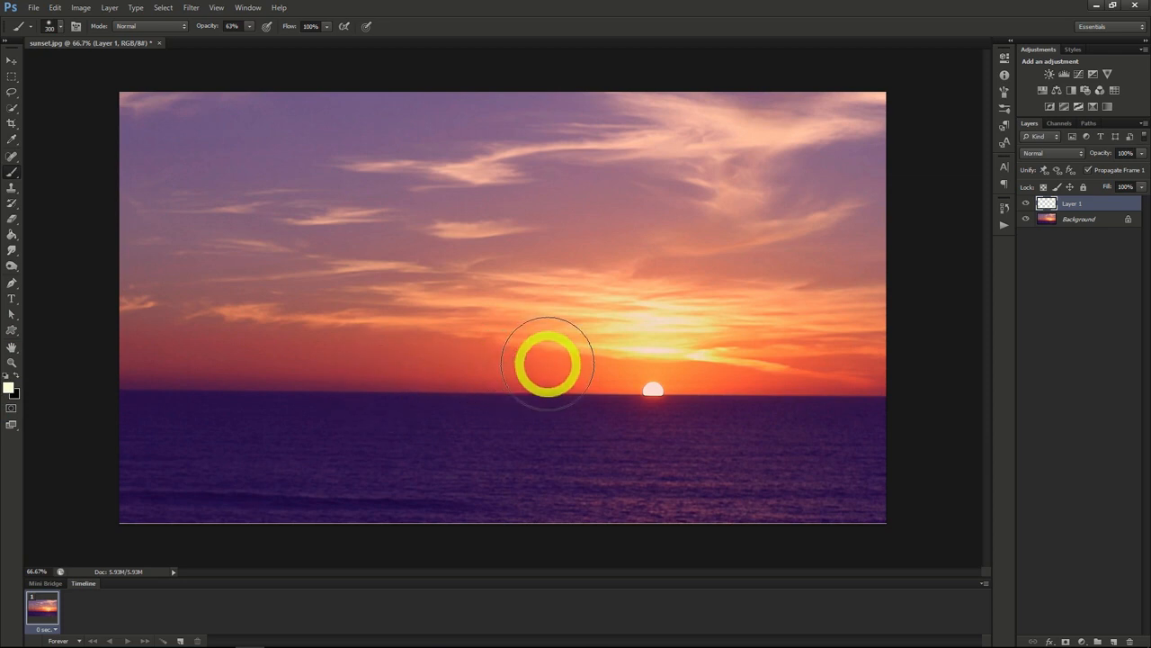
click(532, 363)
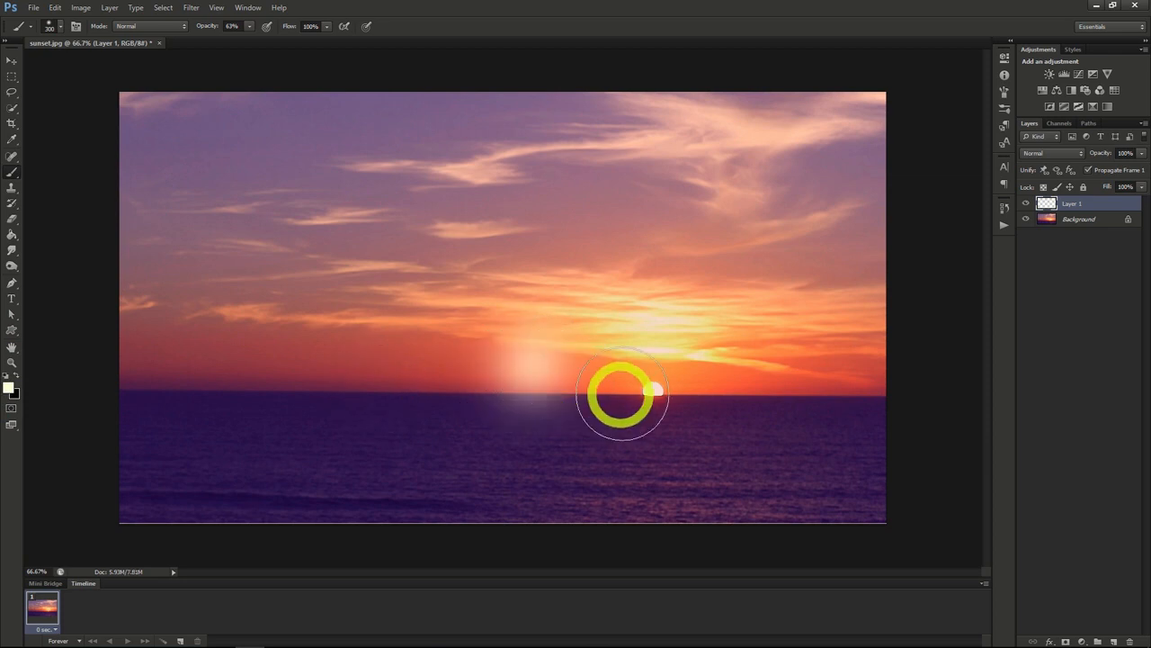
Step: Add 3.5% uniform monochromatic noise to the painted glow on Layer 1
scroll(581, 403, up, 5)
scroll(581, 402, up, 1)
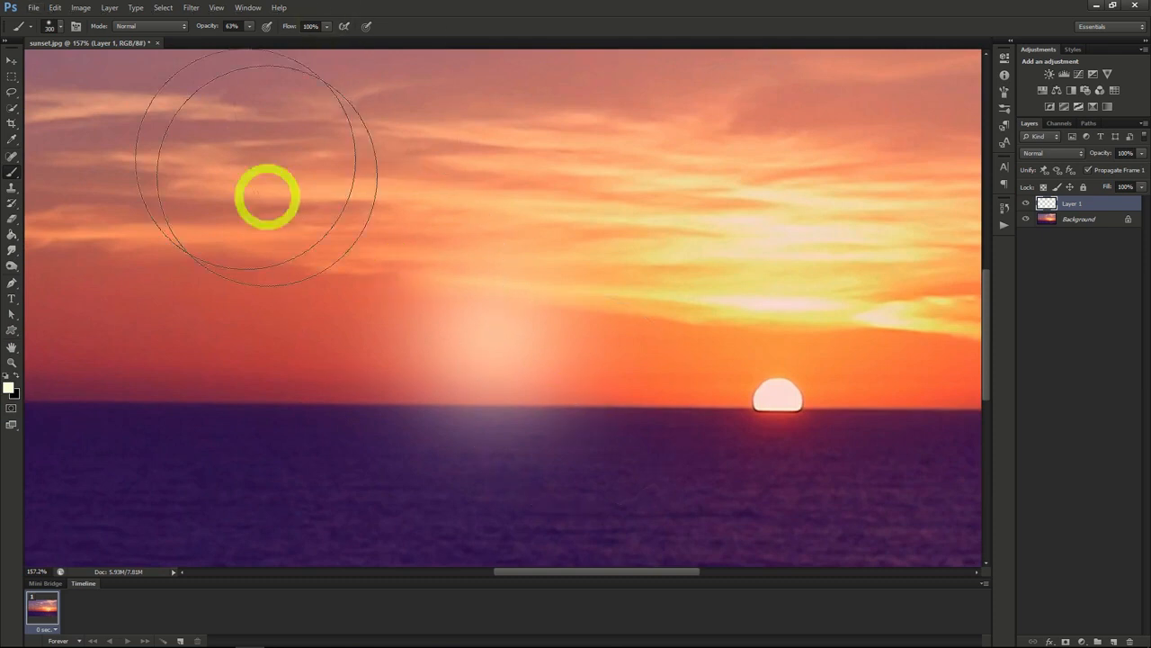
click(189, 8)
mouse_move(231, 179)
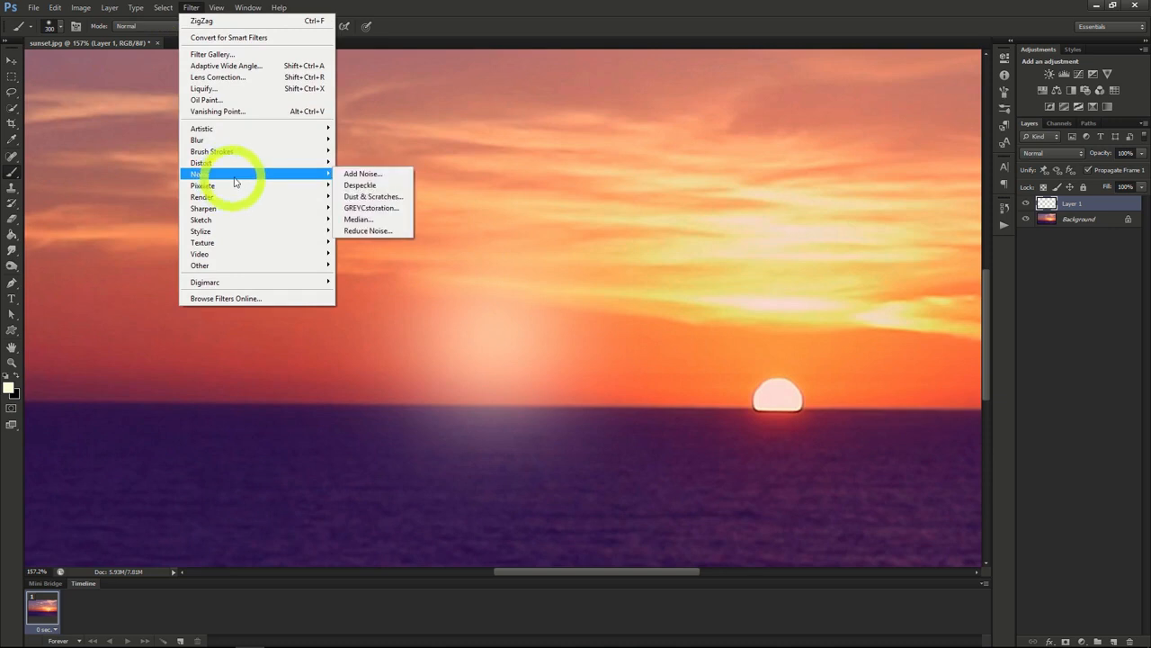
click(379, 179)
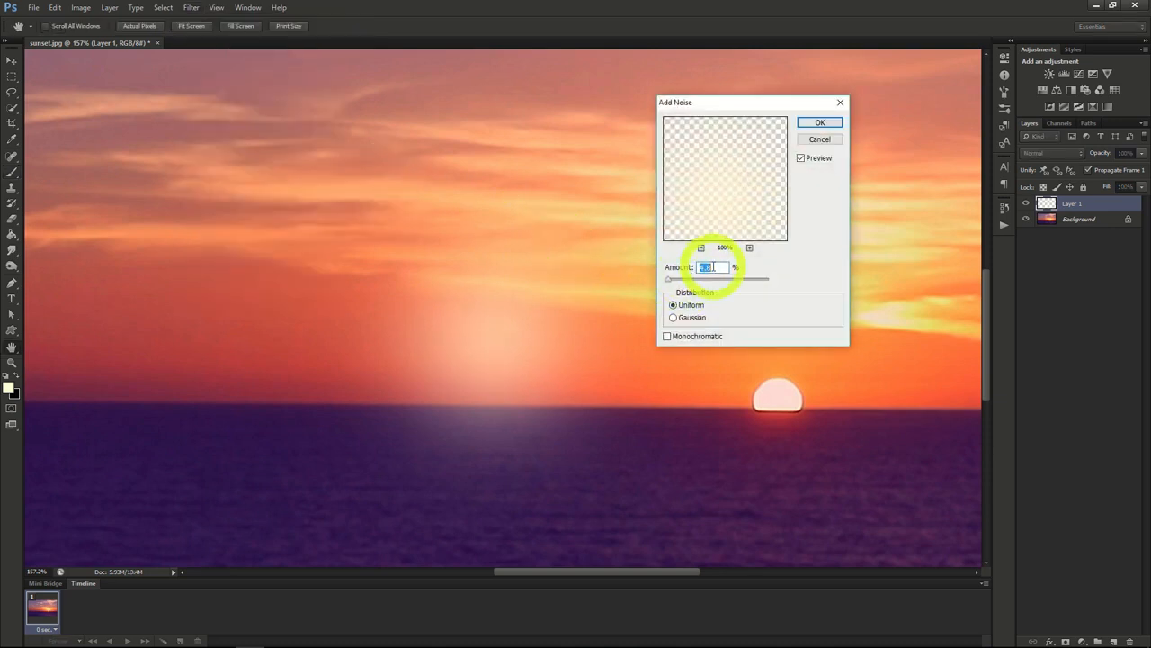
text(3.5)
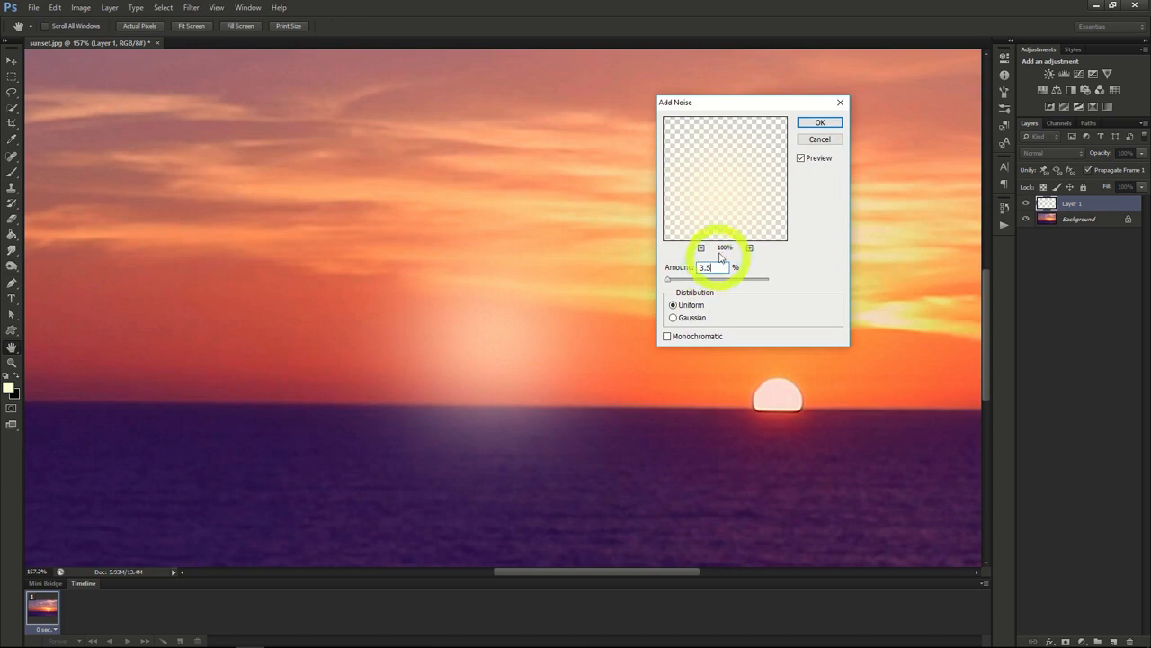
click(667, 335)
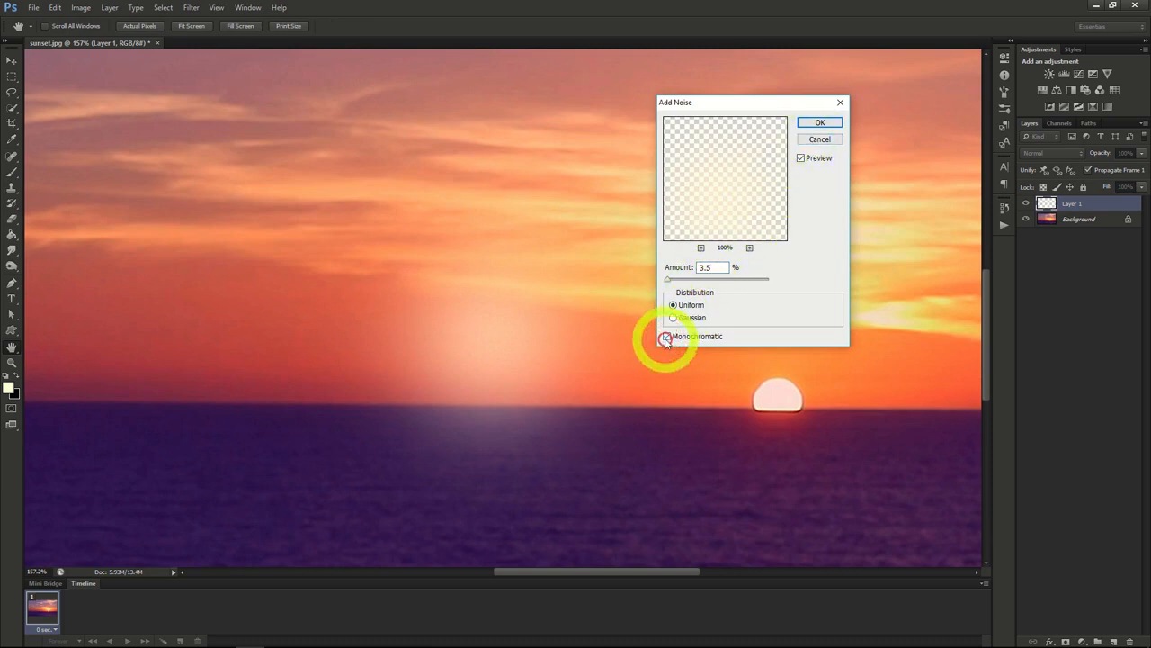
click(817, 123)
key(b)
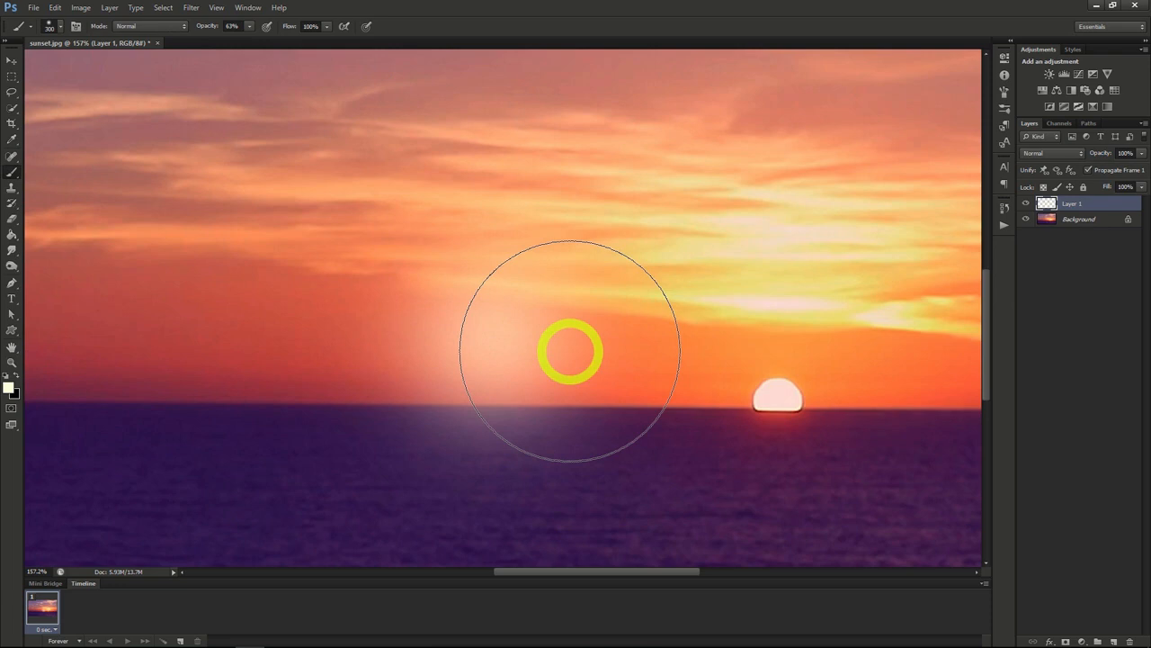
Step: Duplicate Layer 1 as a new layer named White and rename the original layer Orange
right_click(1092, 203)
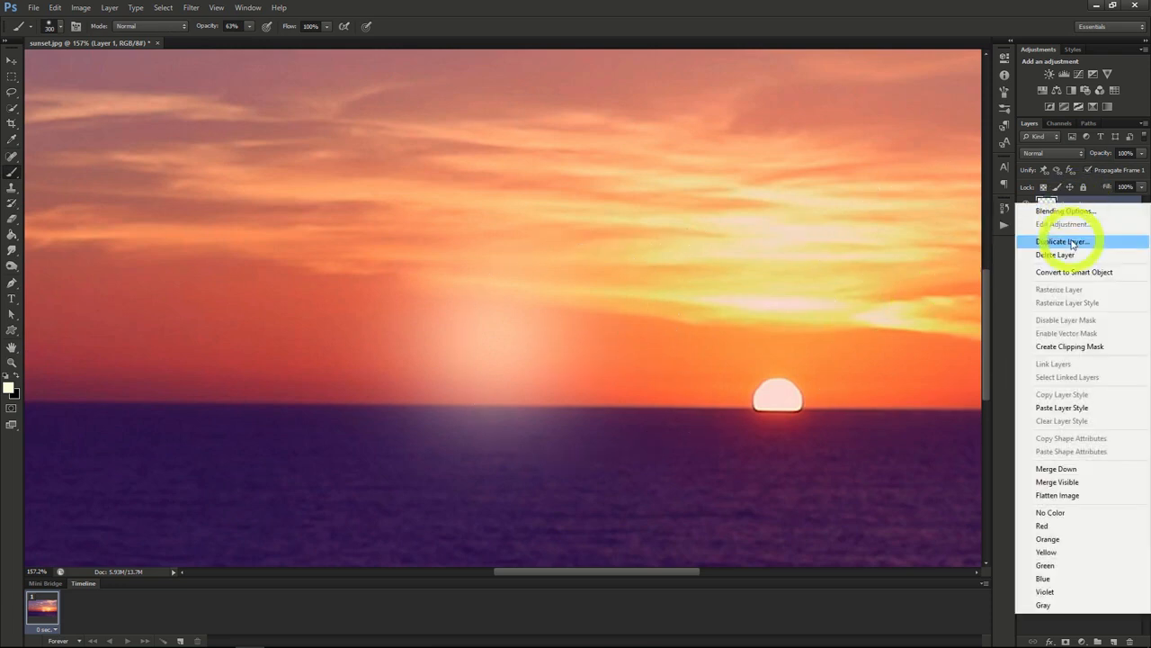
click(1071, 242)
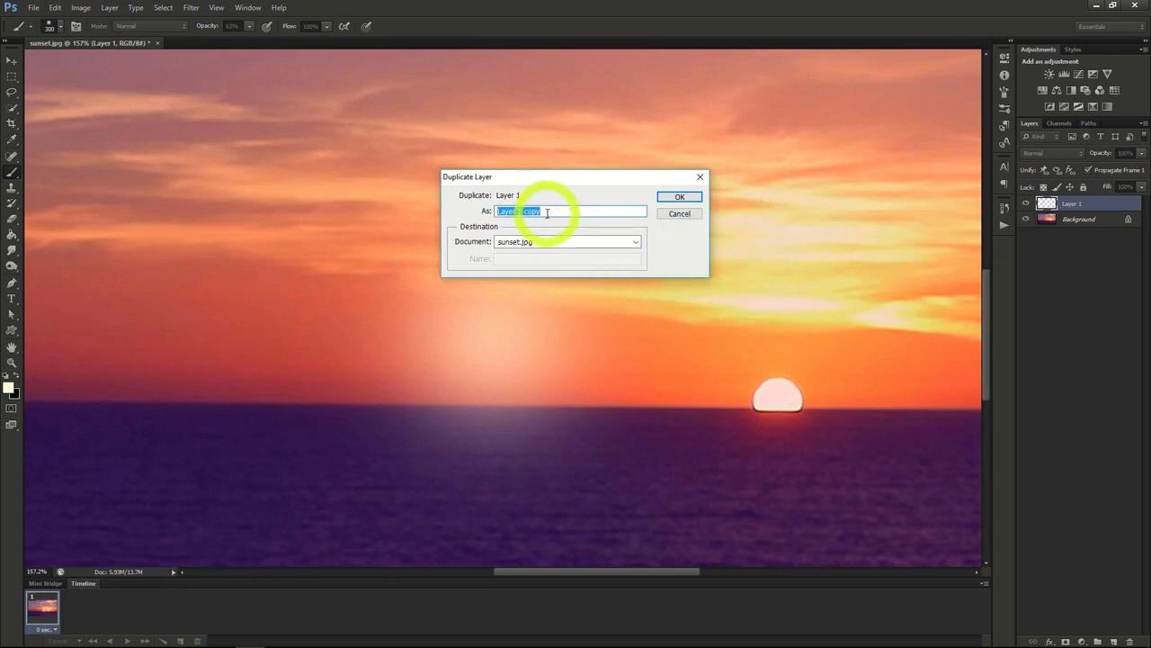
text(White)
key(Return)
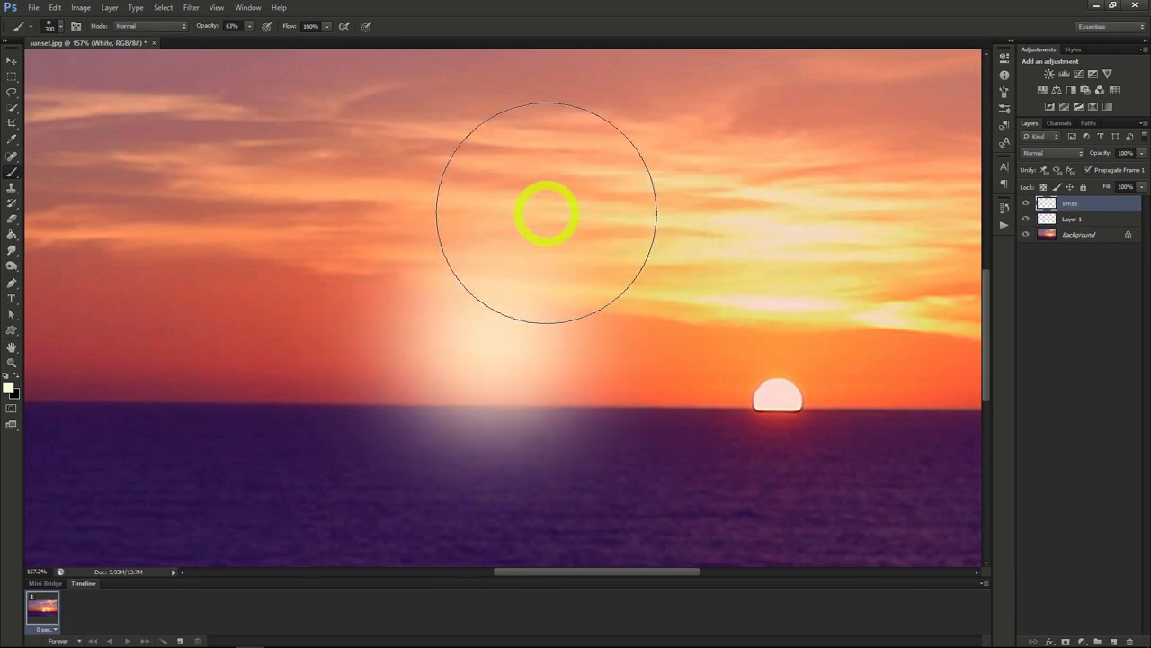
click(1070, 219)
right_click(1064, 219)
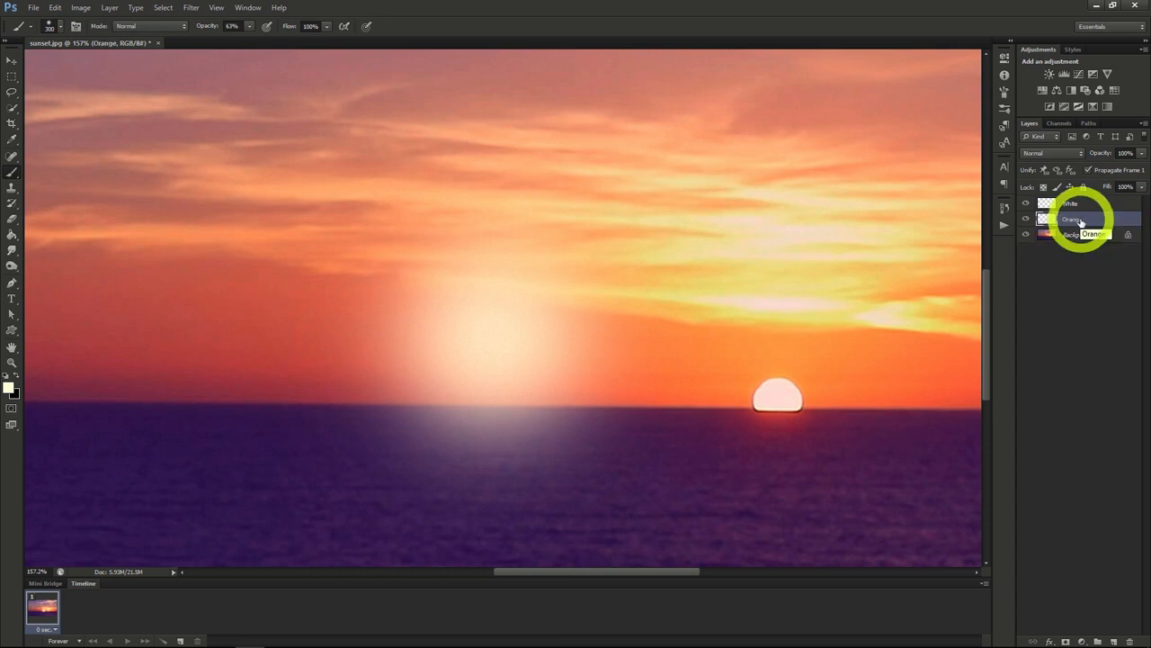
Step: Hide the White layer and colorize the Orange layer with hue 45, saturation 97 and lightness -21
click(1026, 203)
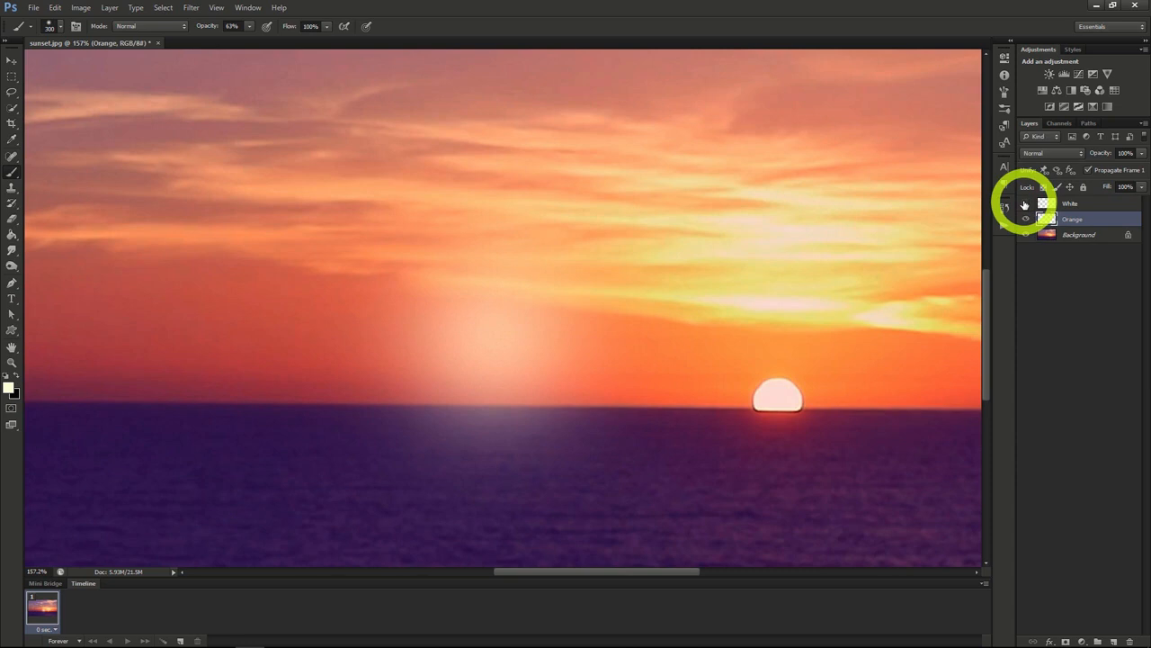
click(82, 9)
mouse_move(107, 39)
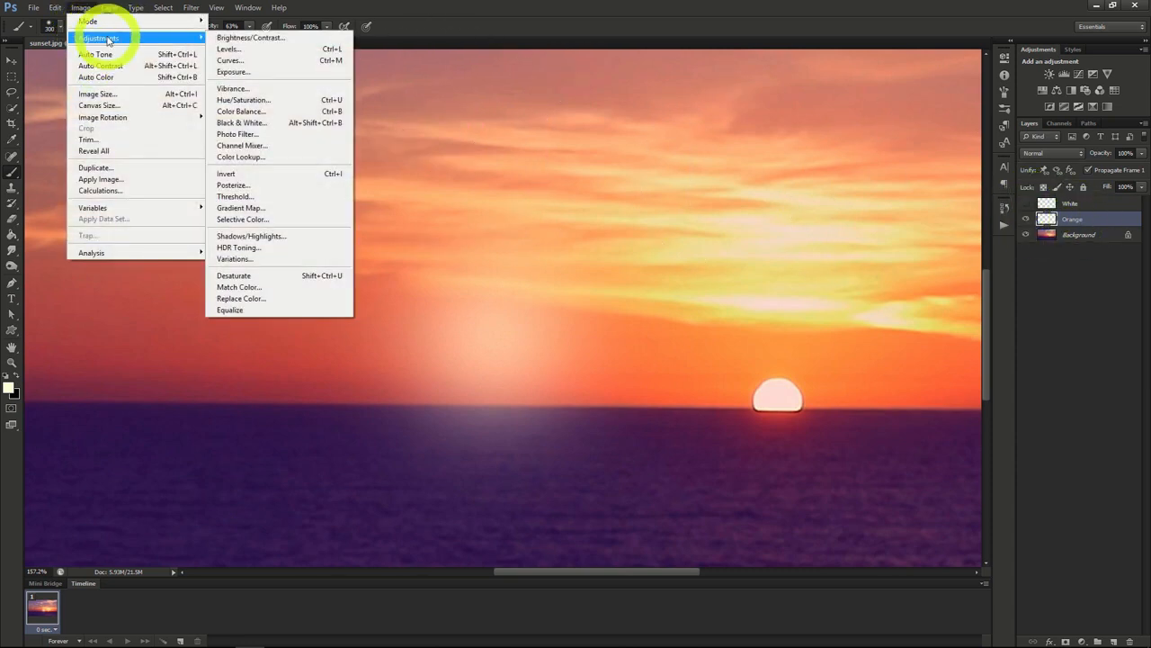
click(247, 100)
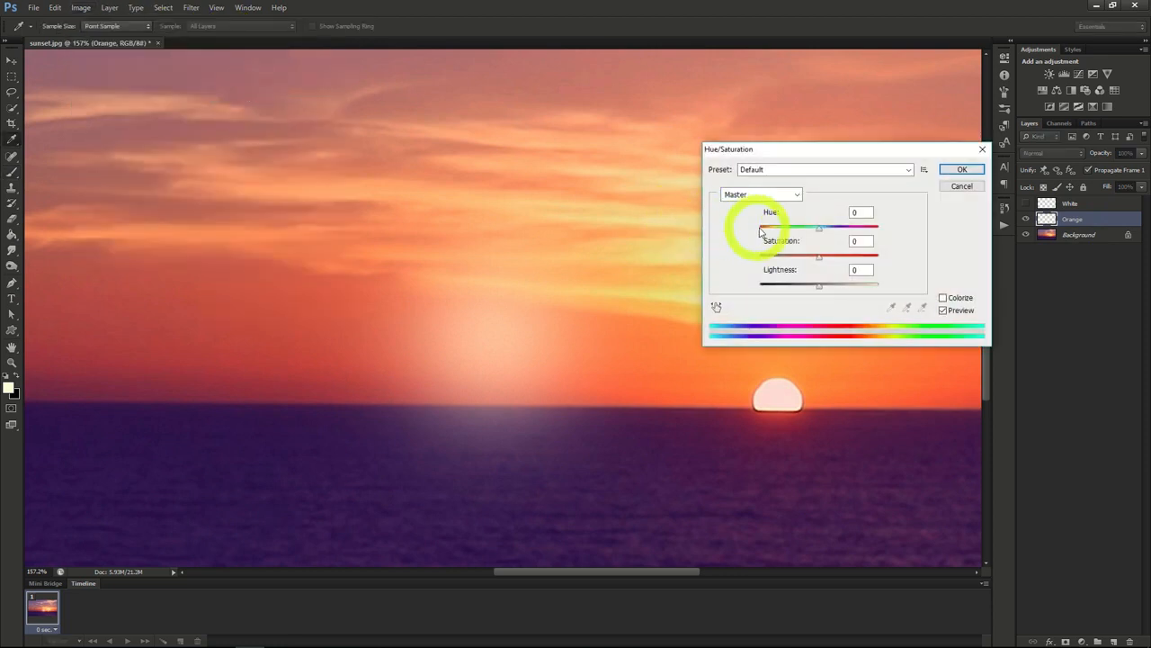
click(942, 297)
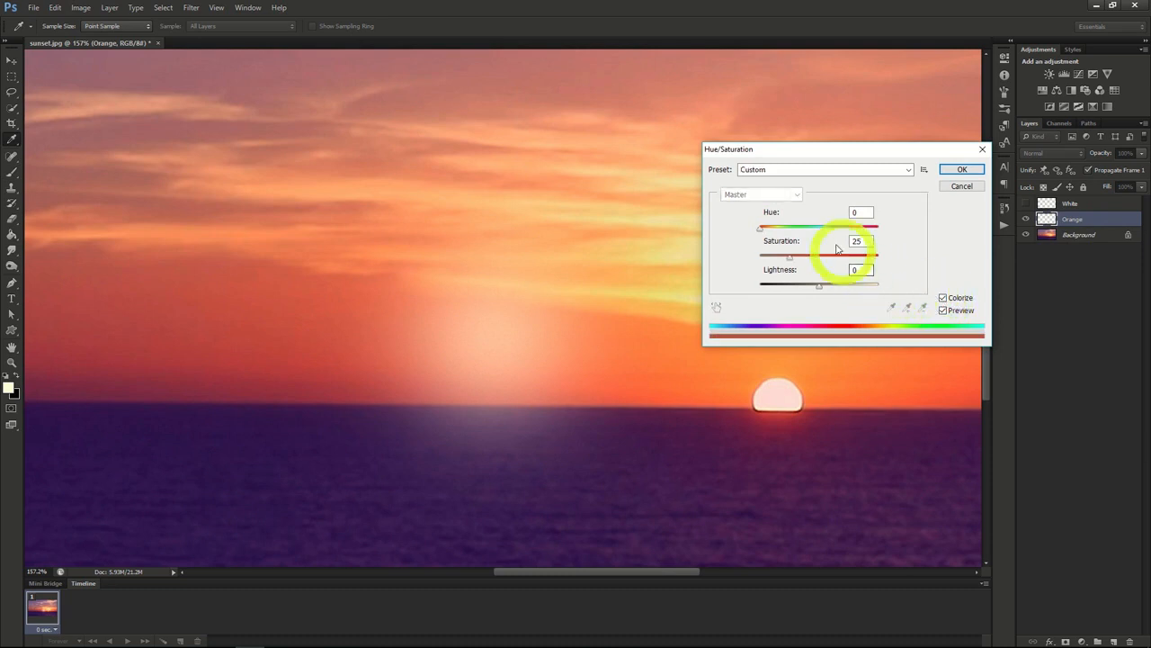
drag(761, 229, 874, 260)
drag(819, 285, 807, 290)
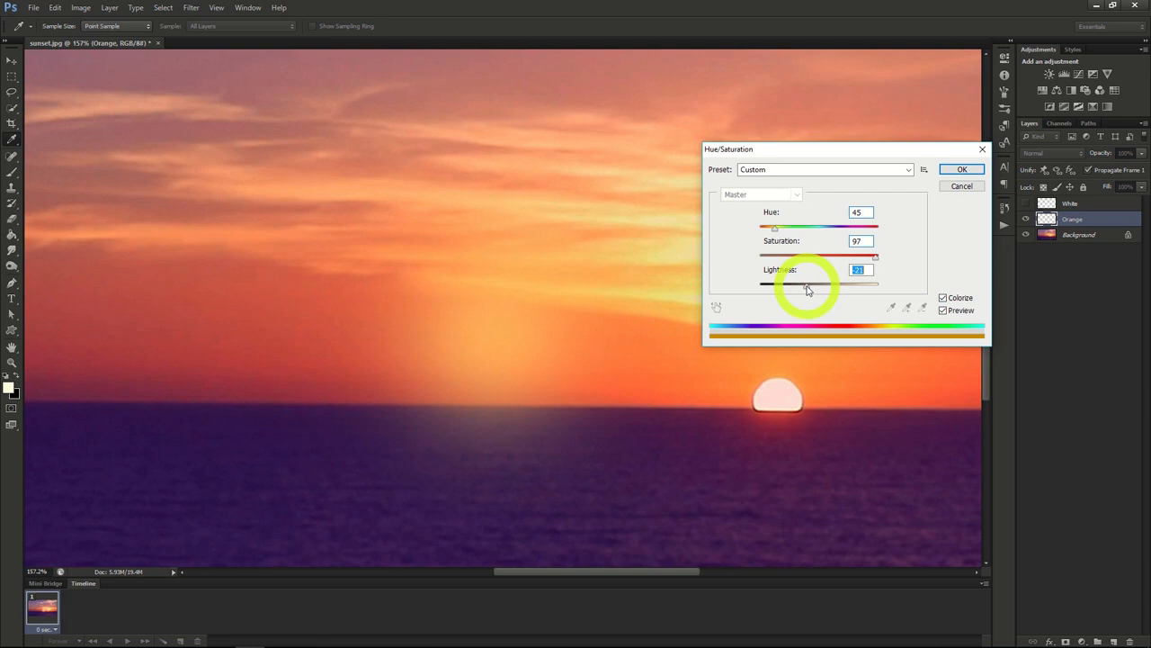
click(961, 169)
key(b)
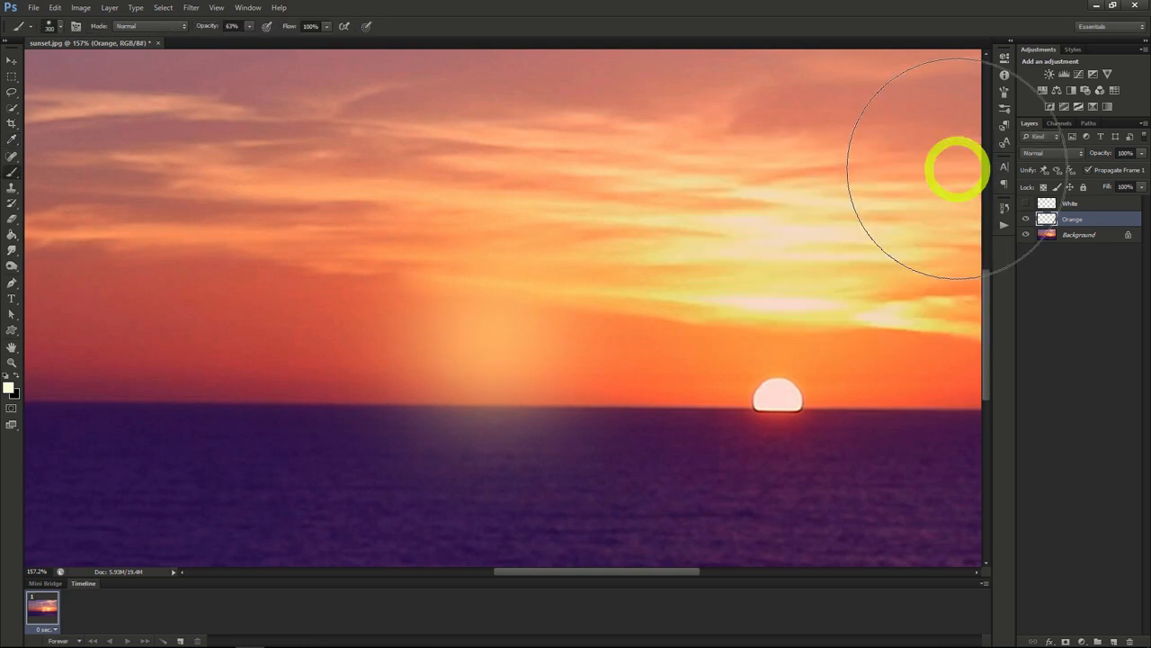
Step: Set the Orange layer's blend mode to Screen, show the White layer and set its blend mode to Linear Dodge (Add)
click(1044, 153)
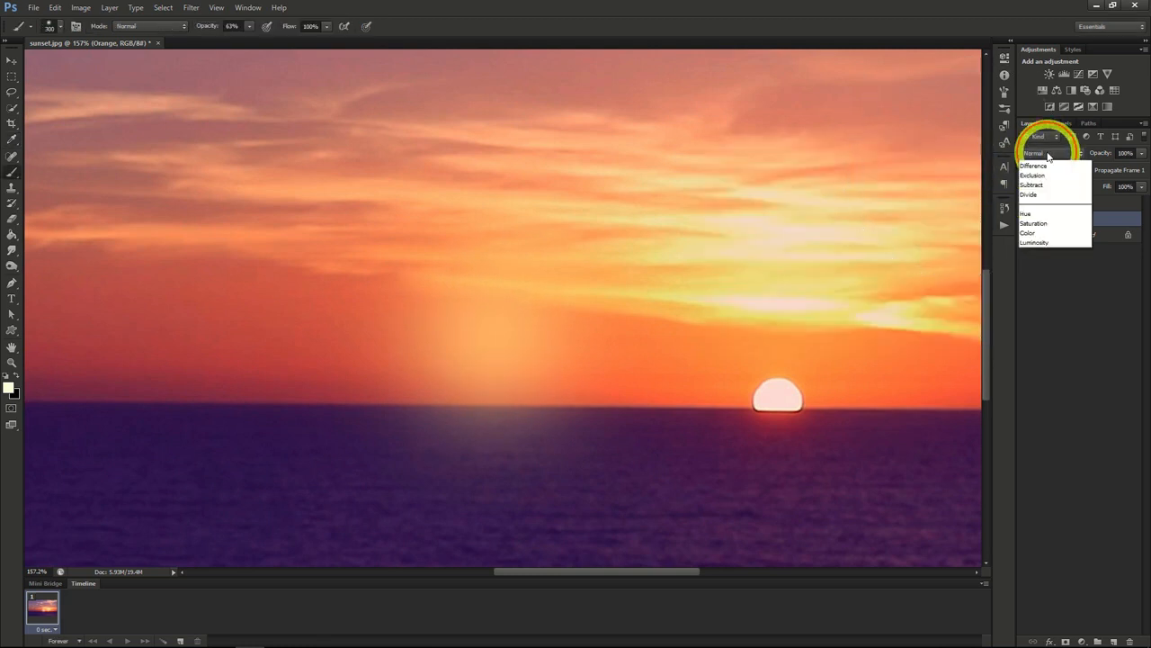
click(1044, 280)
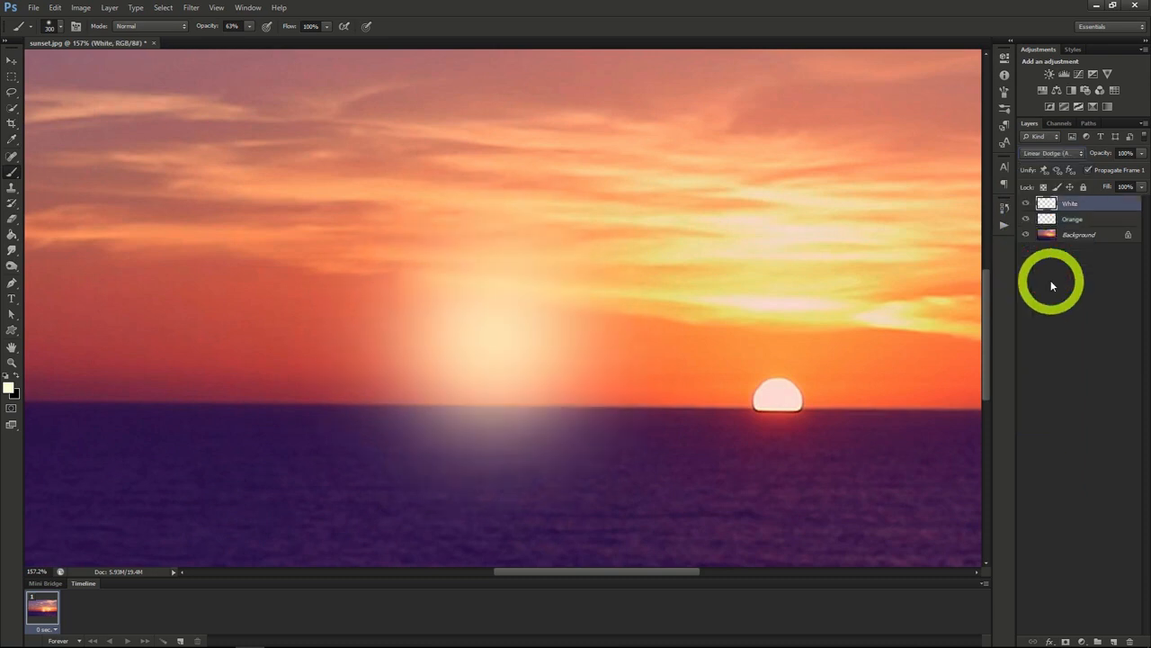
click(1053, 154)
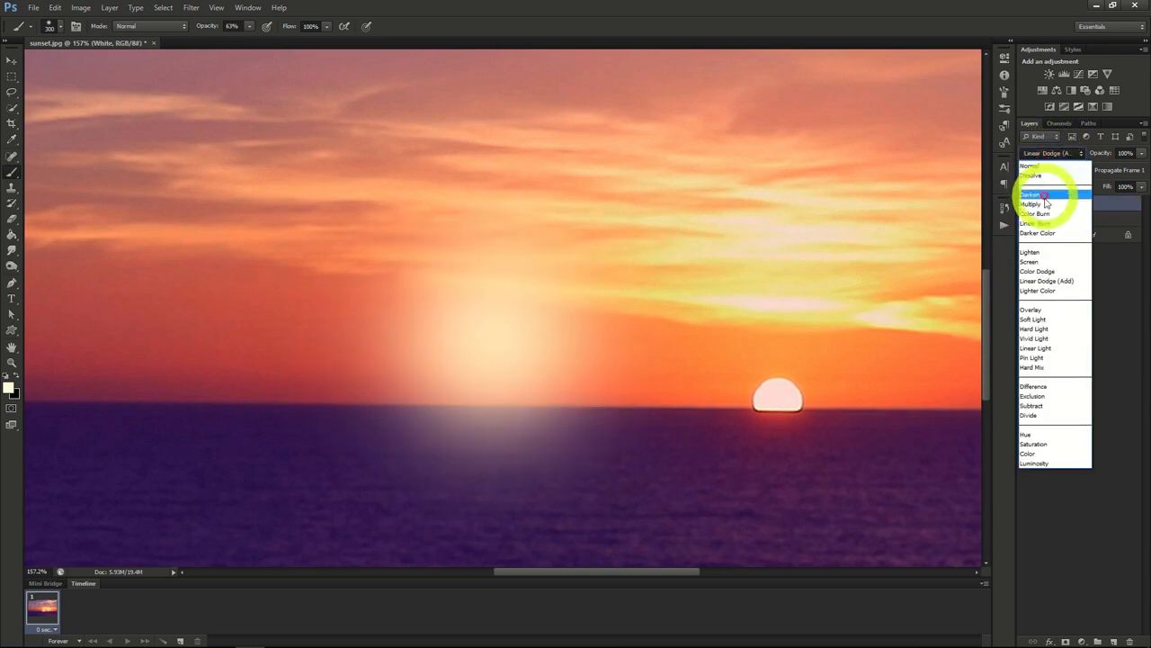
click(1044, 281)
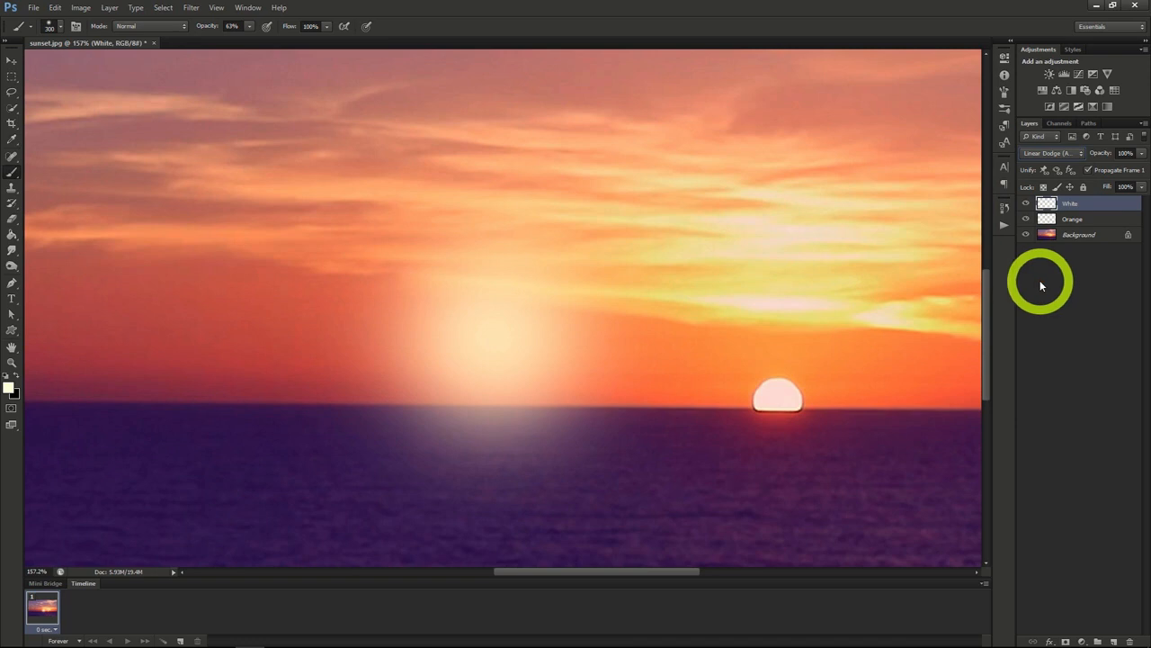
Step: Scale the Orange layer up proportionally to 113.72%, apply the transformation and centre its glow on the White layer's glow
click(1082, 221)
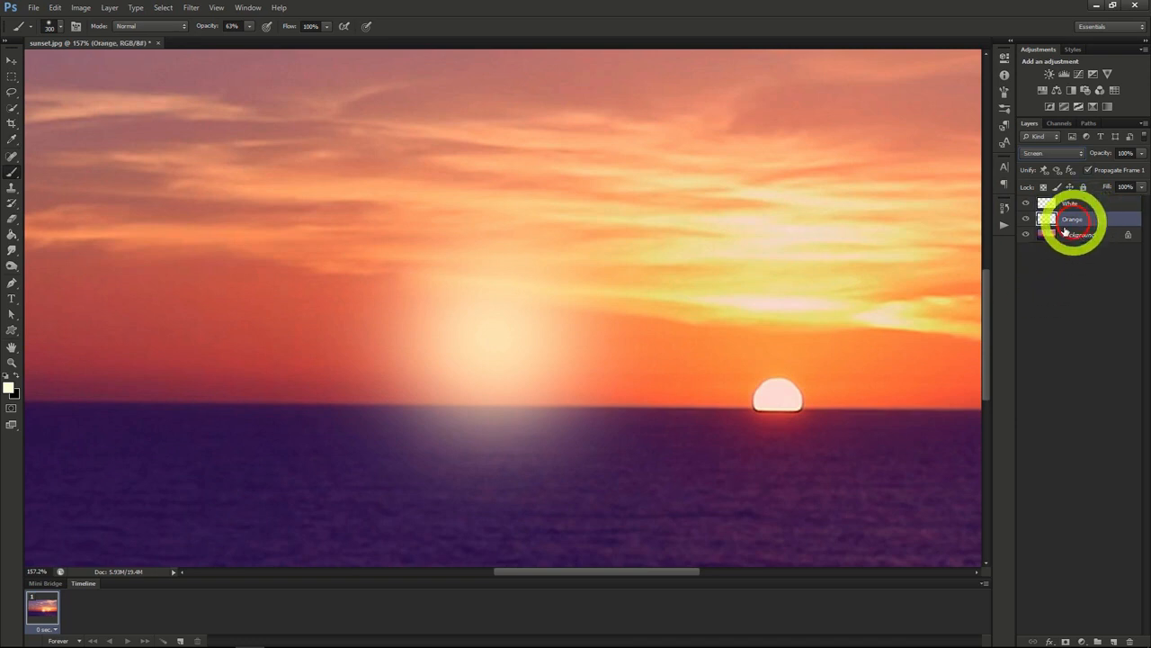
key(ctrl+t)
key(ctrl+0)
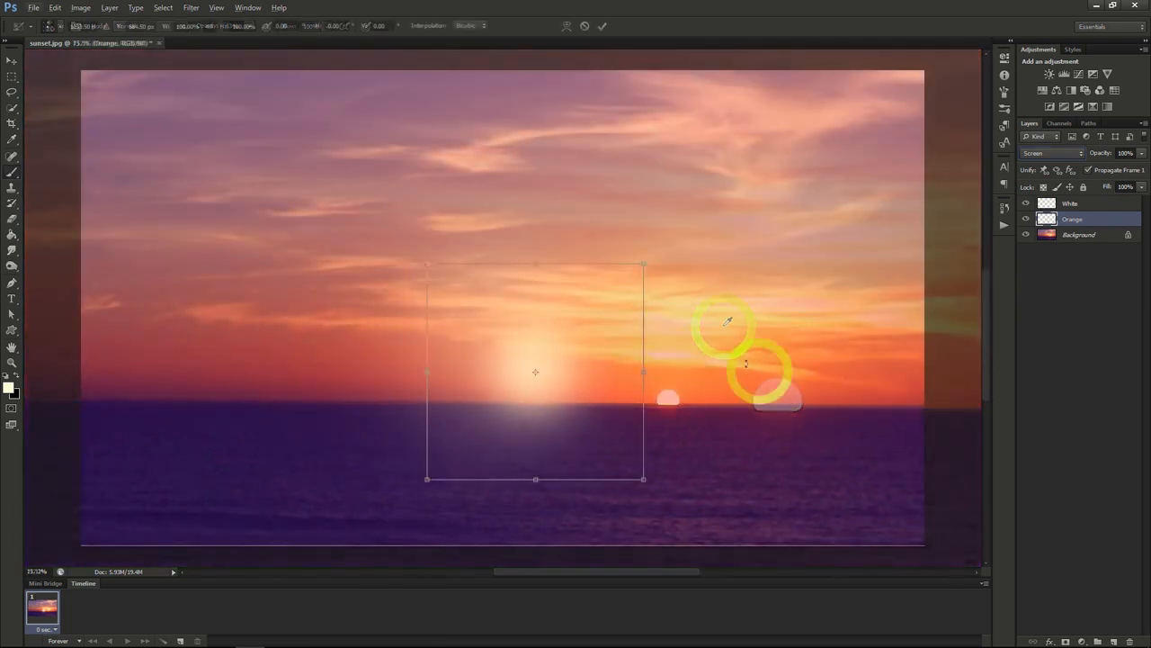
drag(422, 263, 387, 241)
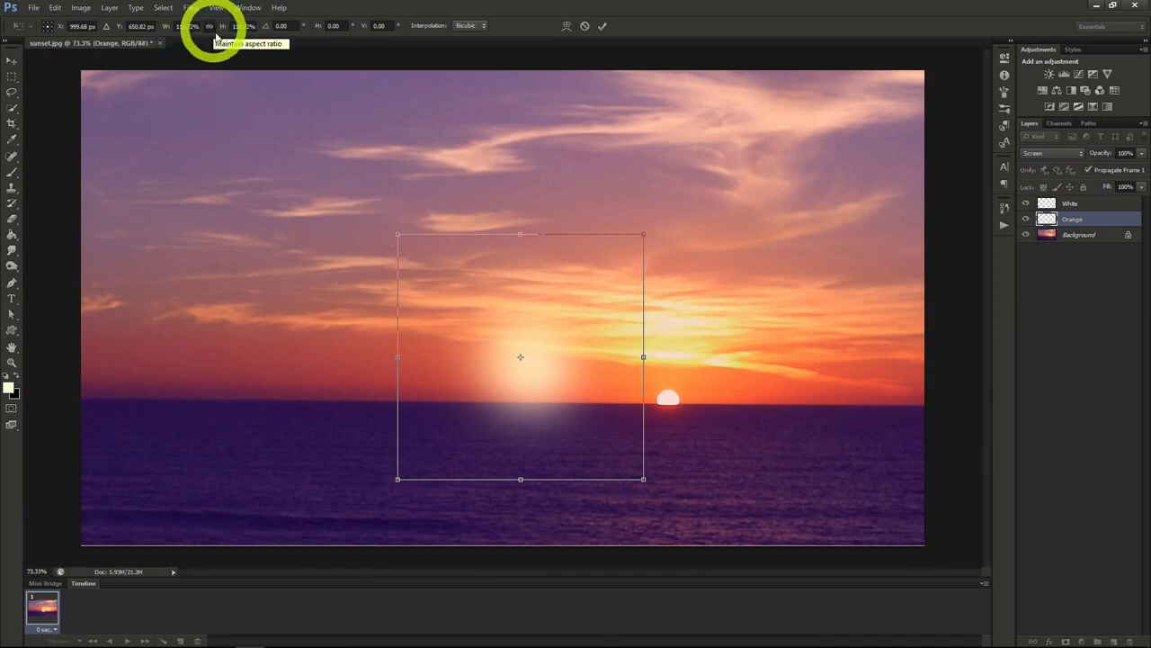
click(12, 59)
click(507, 248)
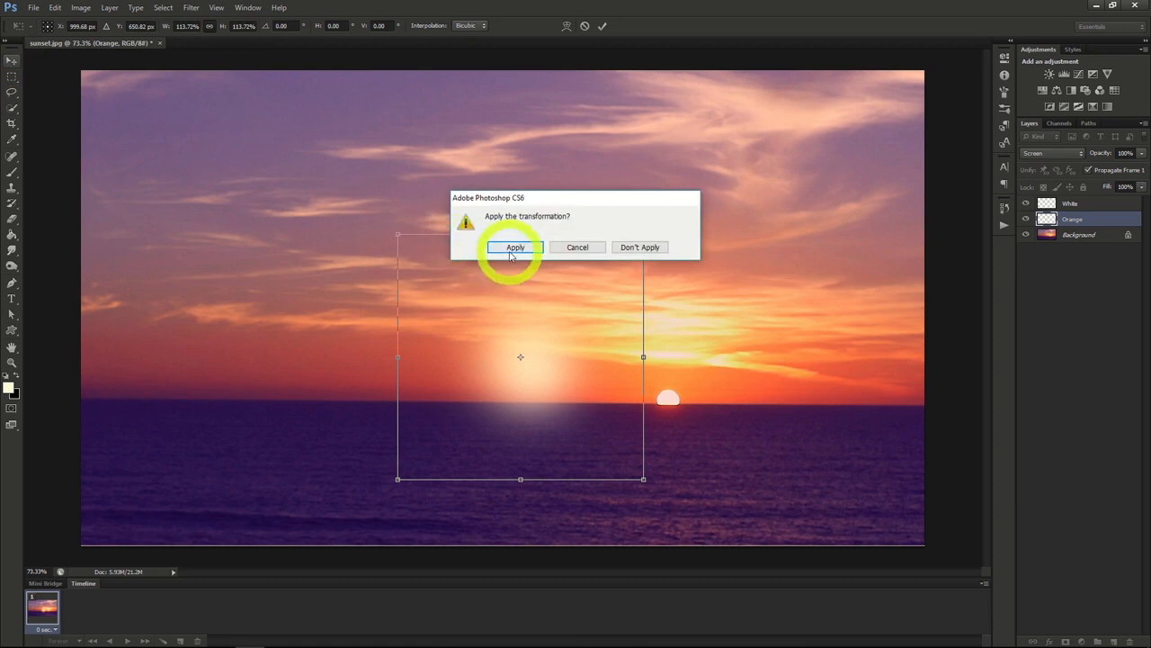
drag(510, 254, 530, 270)
Step: Select the White and Orange layers together and move the combined glow onto the sun at the horizon
click(1082, 204)
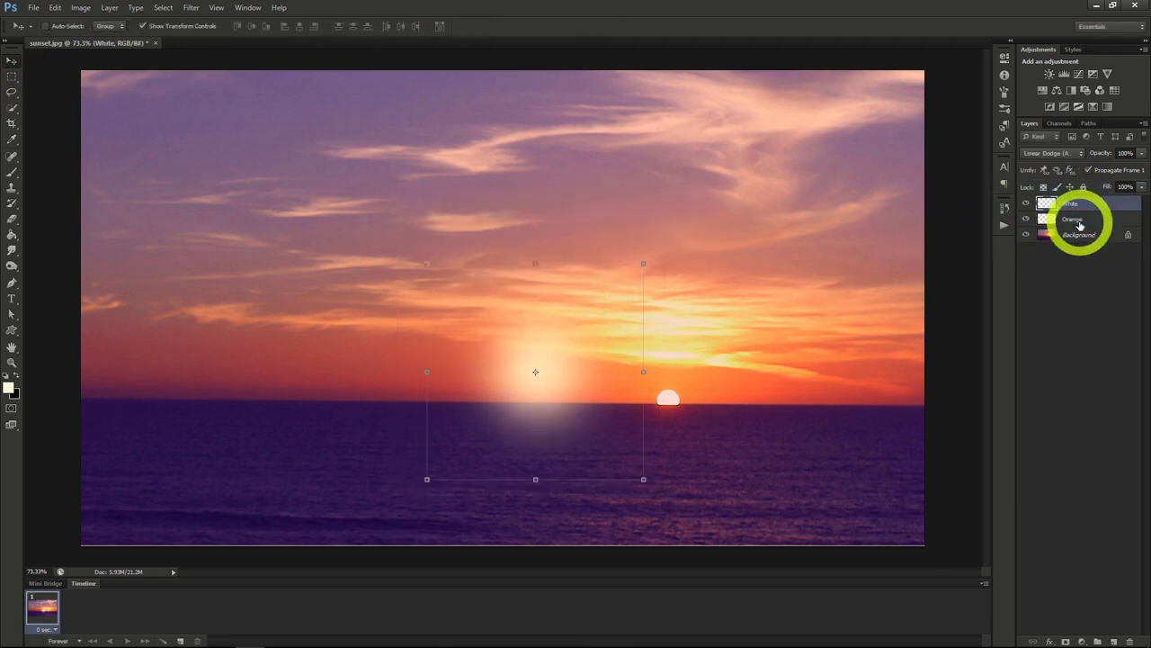
shift+click(1080, 222)
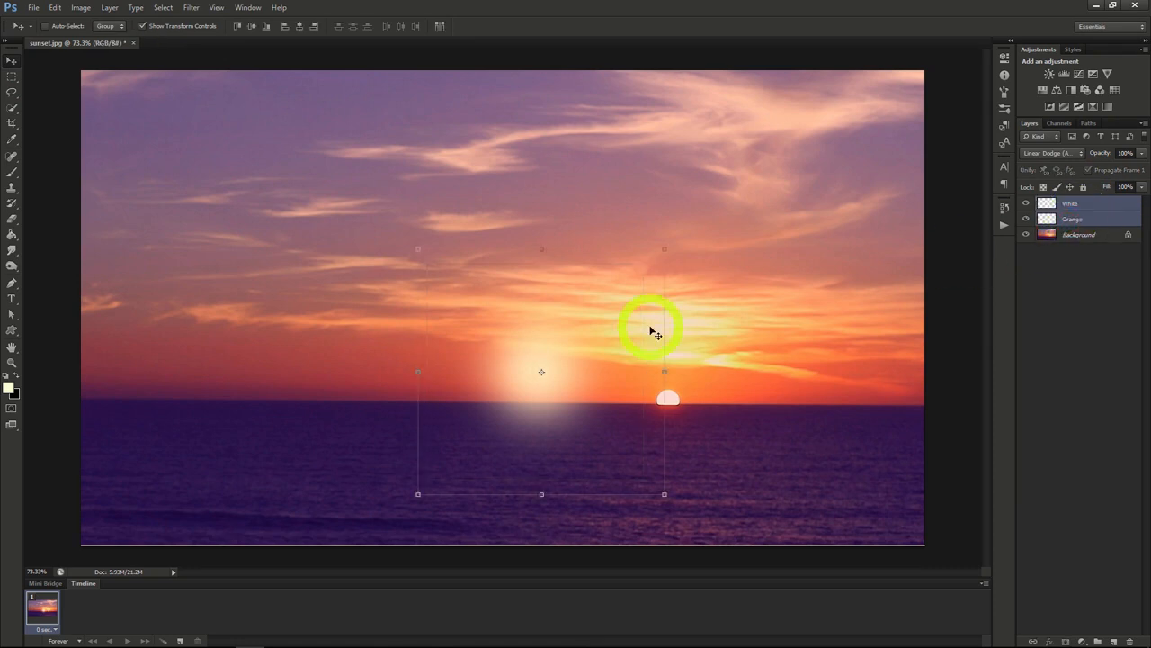
drag(591, 378, 696, 392)
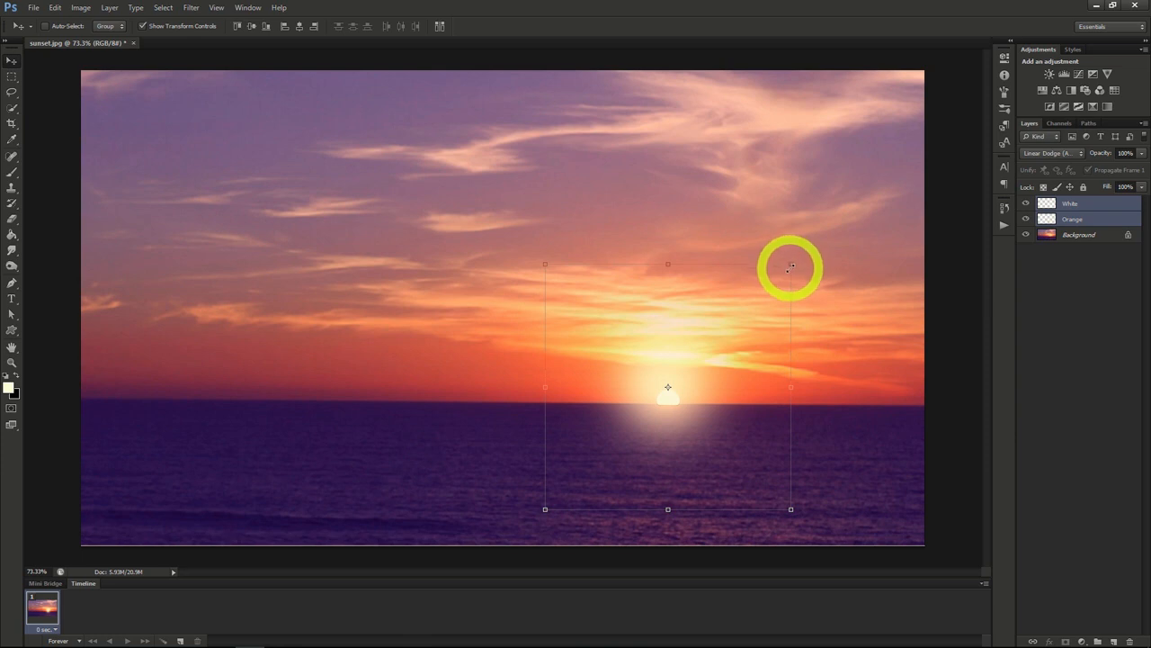
drag(693, 345, 713, 344)
Step: Enlarge the White and Orange glow layers together, keeping them centred on the sun
click(1030, 219)
click(1069, 206)
click(1069, 216)
click(1066, 204)
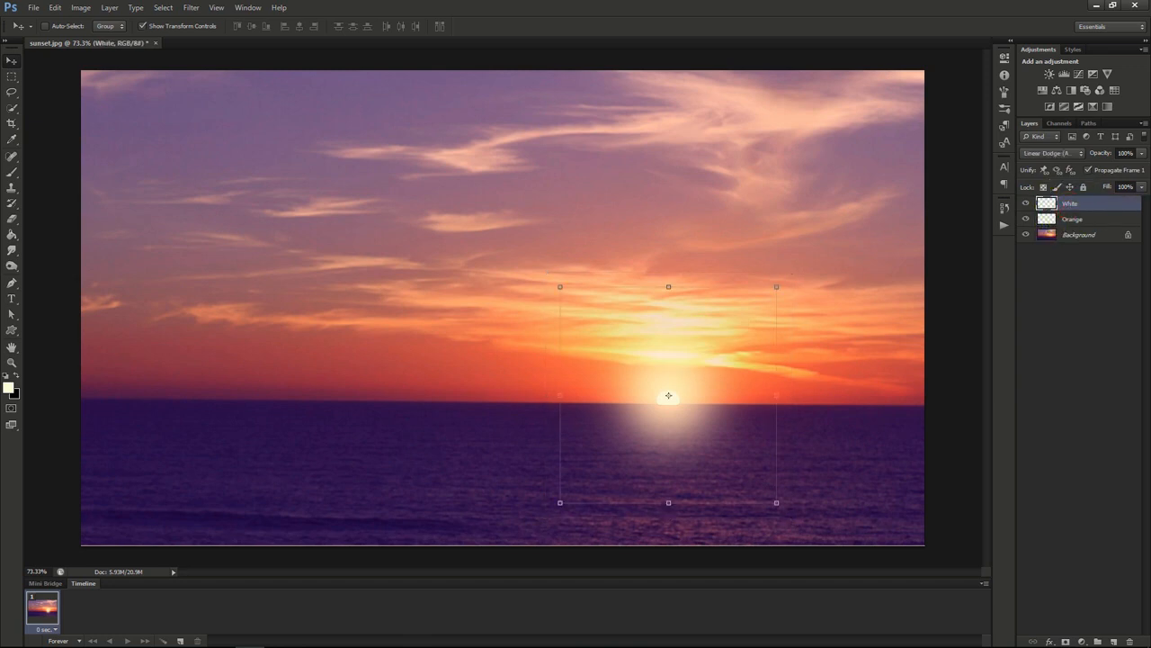
ctrl+shift+click(521, 241)
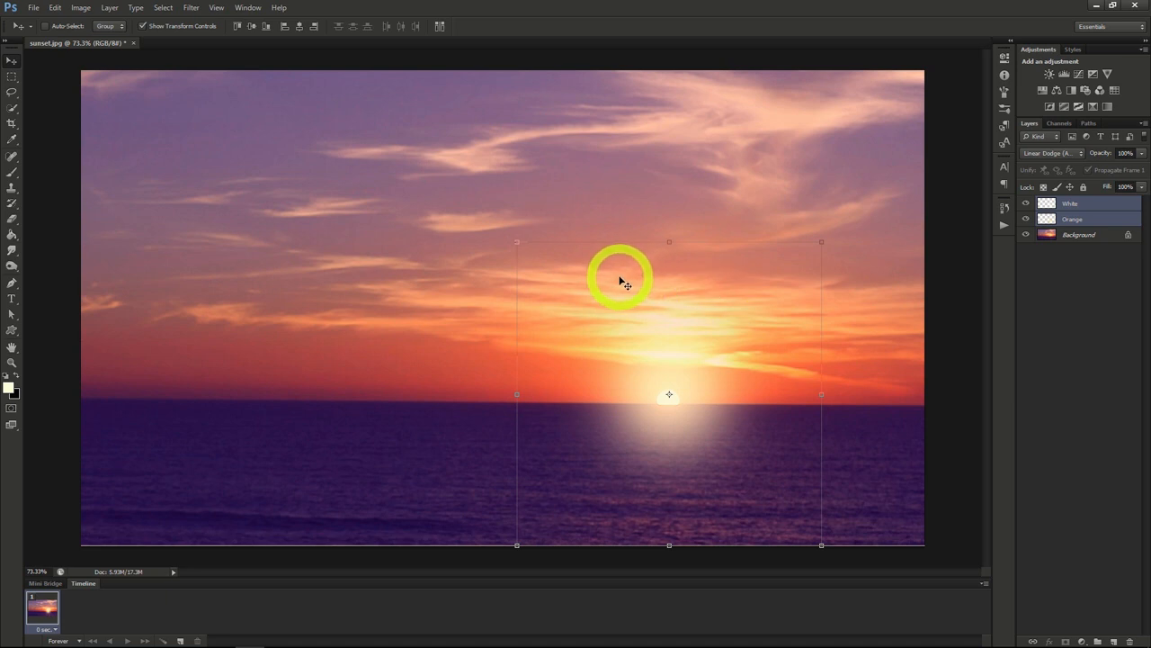
Step: Reduce the Orange layer's opacity to 50%
click(1074, 218)
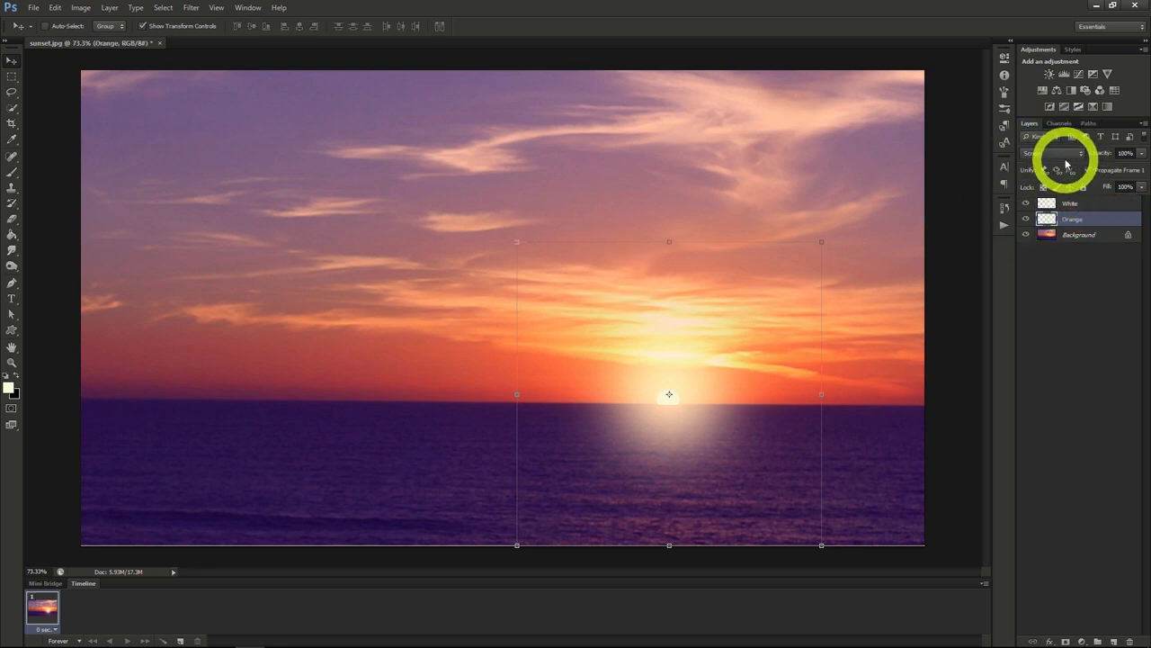
click(1088, 203)
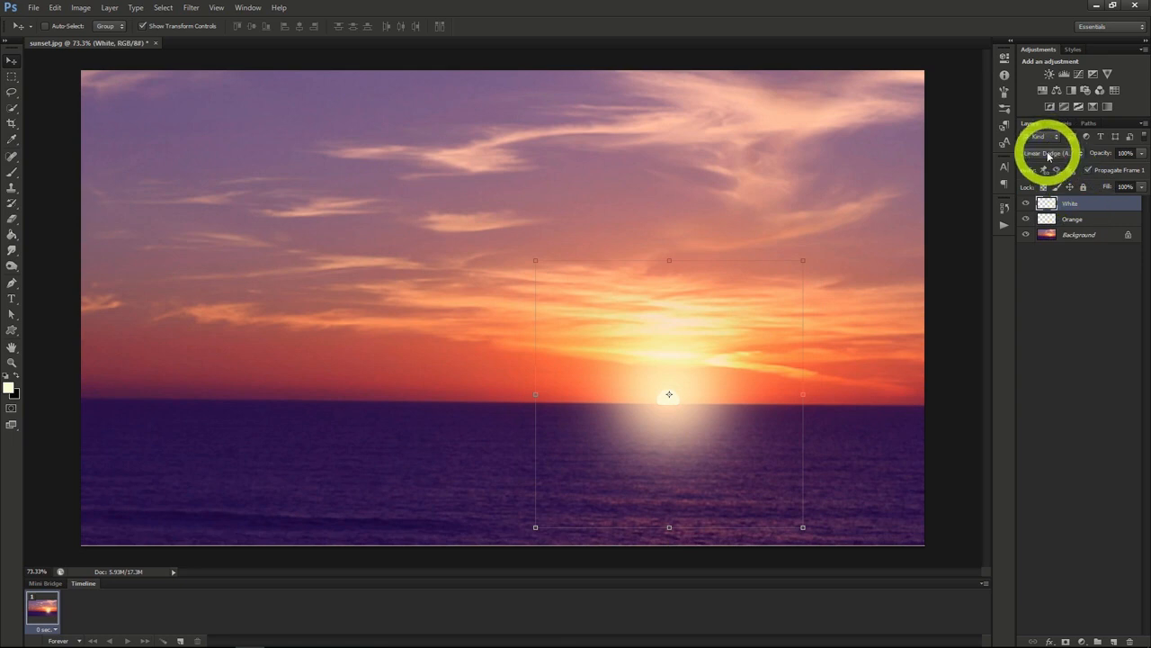
click(1090, 222)
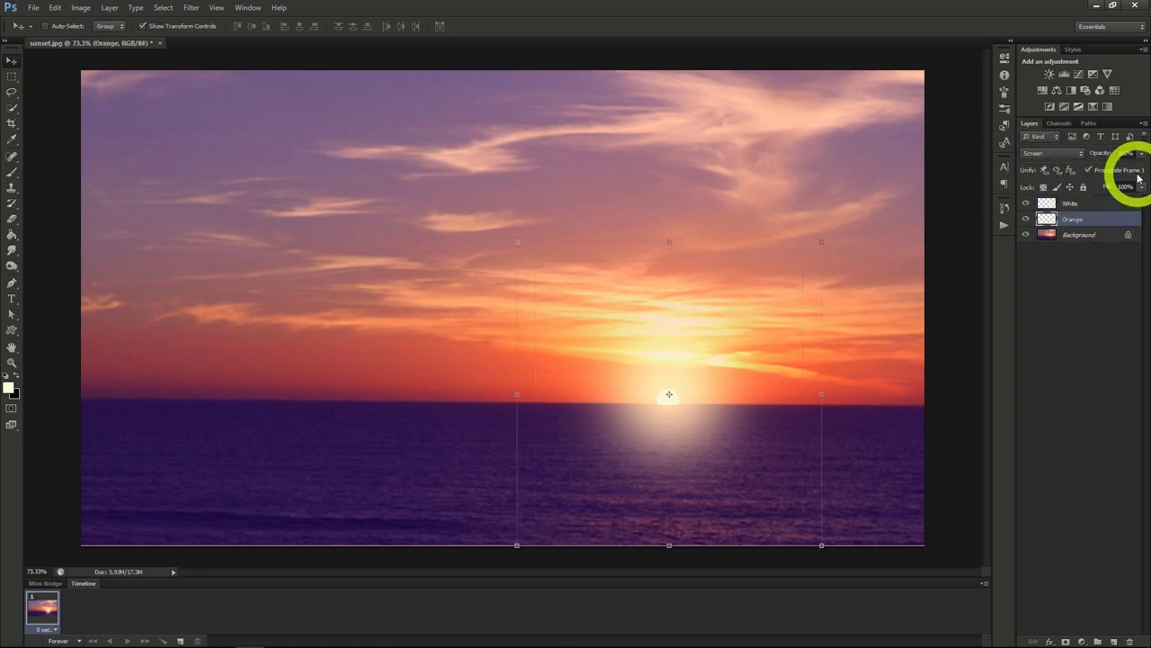
drag(1116, 165, 1112, 169)
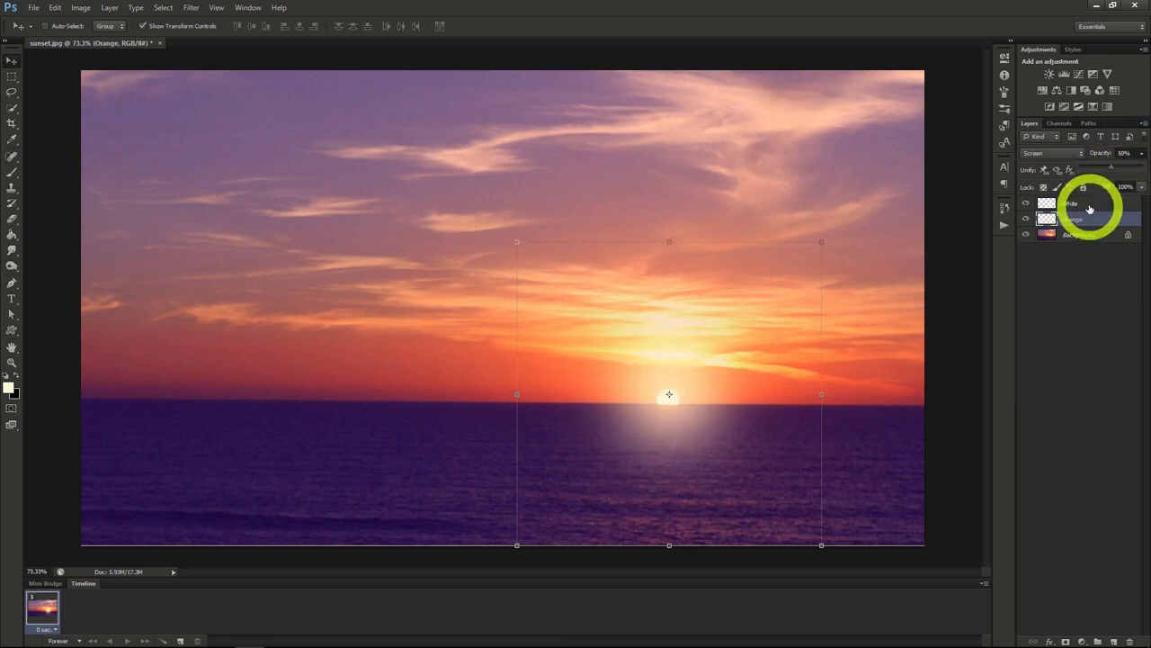
Step: Lower the fill of the White layer to soften its glow
click(1088, 208)
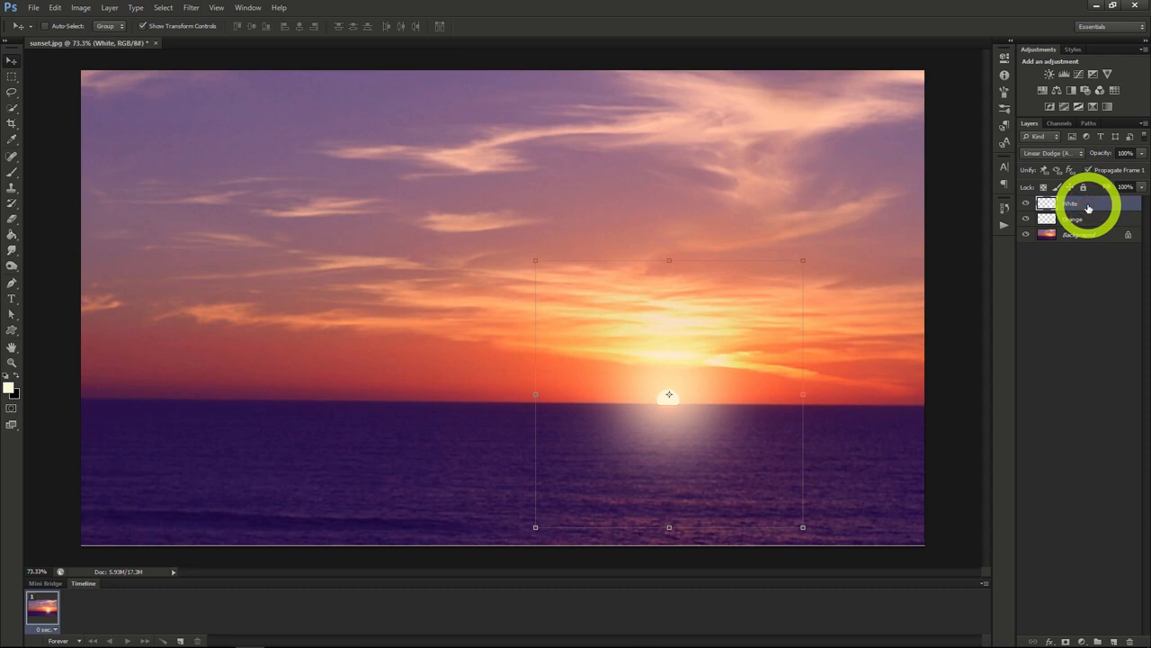
click(1140, 186)
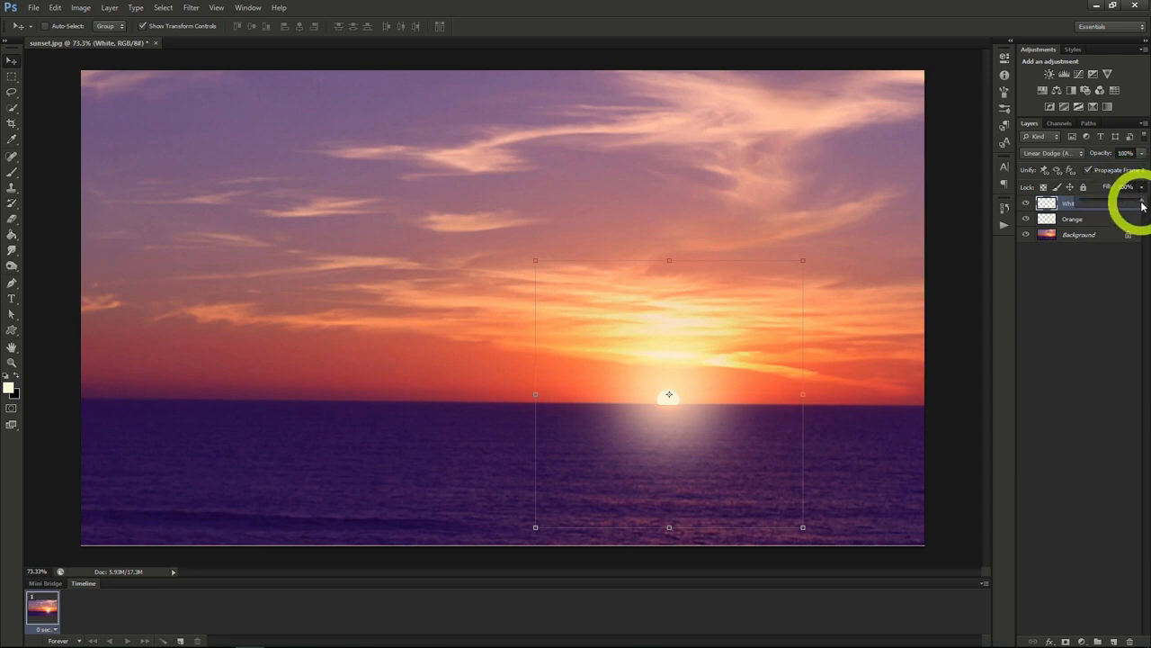
drag(1097, 207, 1094, 207)
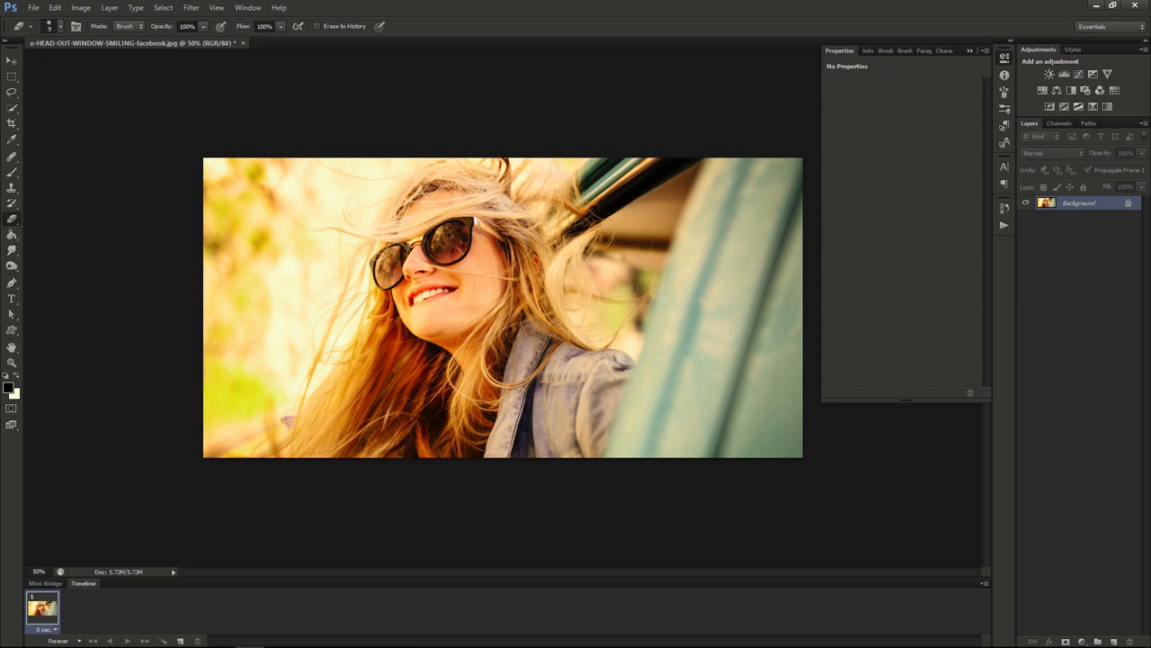
Step: Add a Curves adjustment layer named Lomography Effect above the photo of the woman at the car window
click(109, 8)
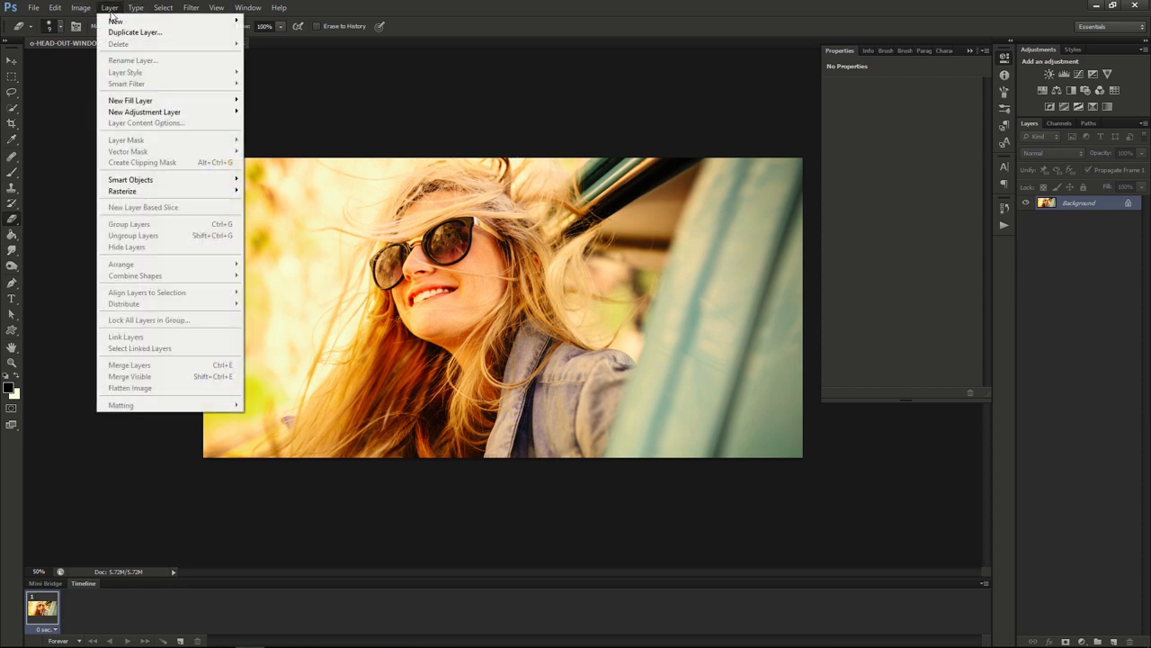
mouse_move(210, 118)
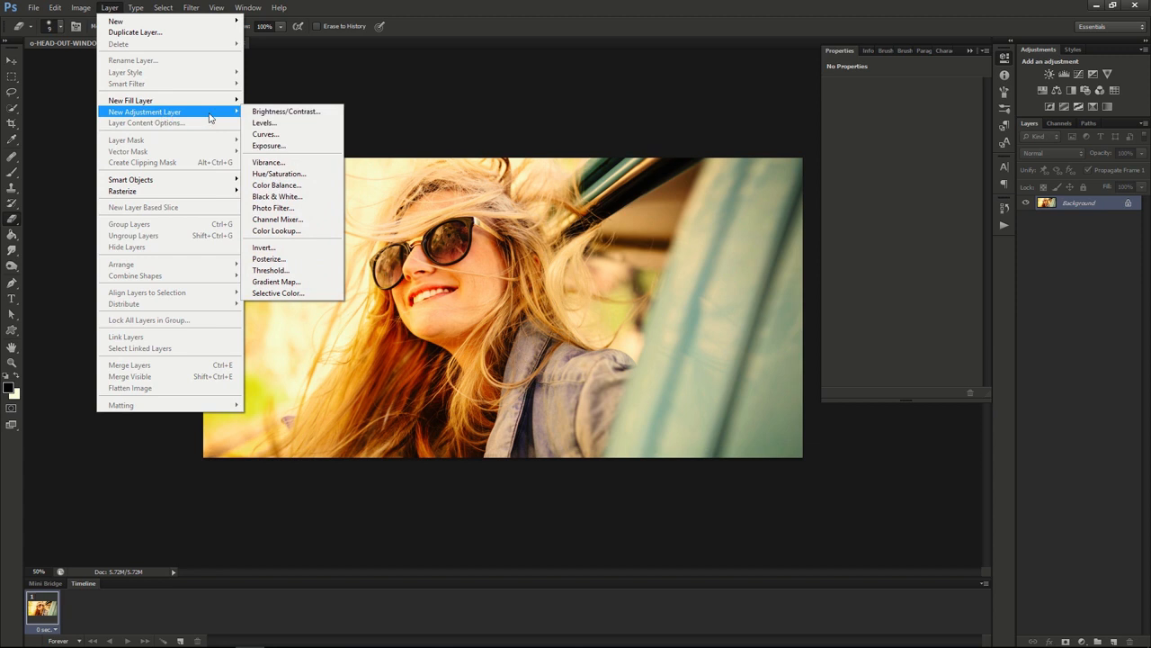
click(268, 134)
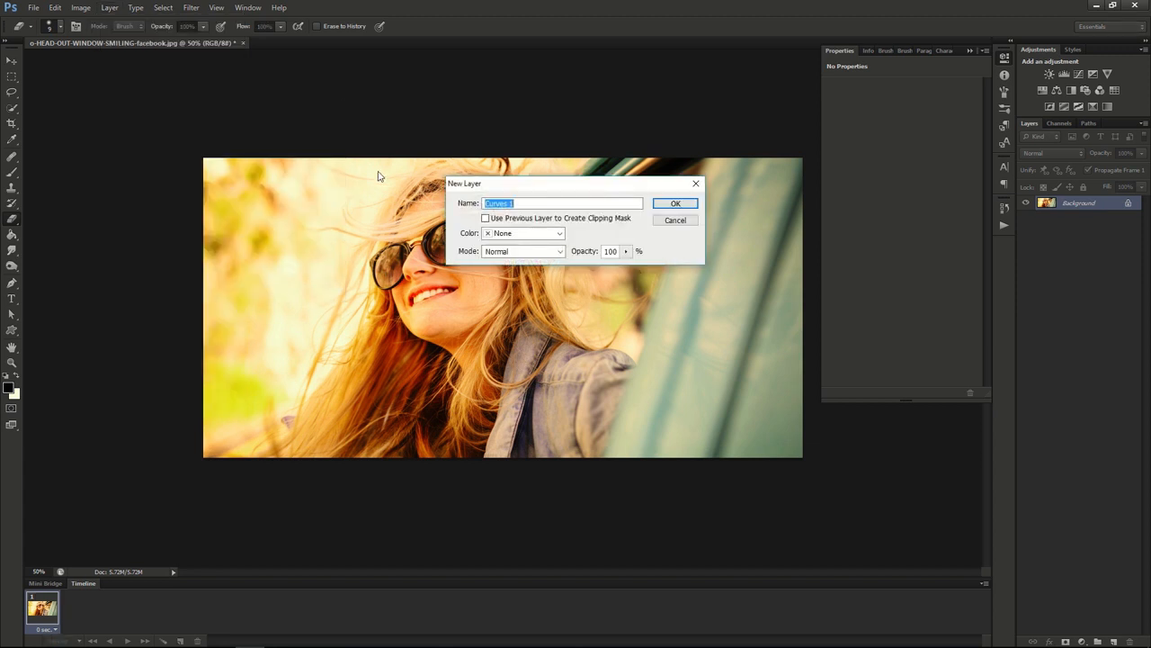
text(Lomography Effect)
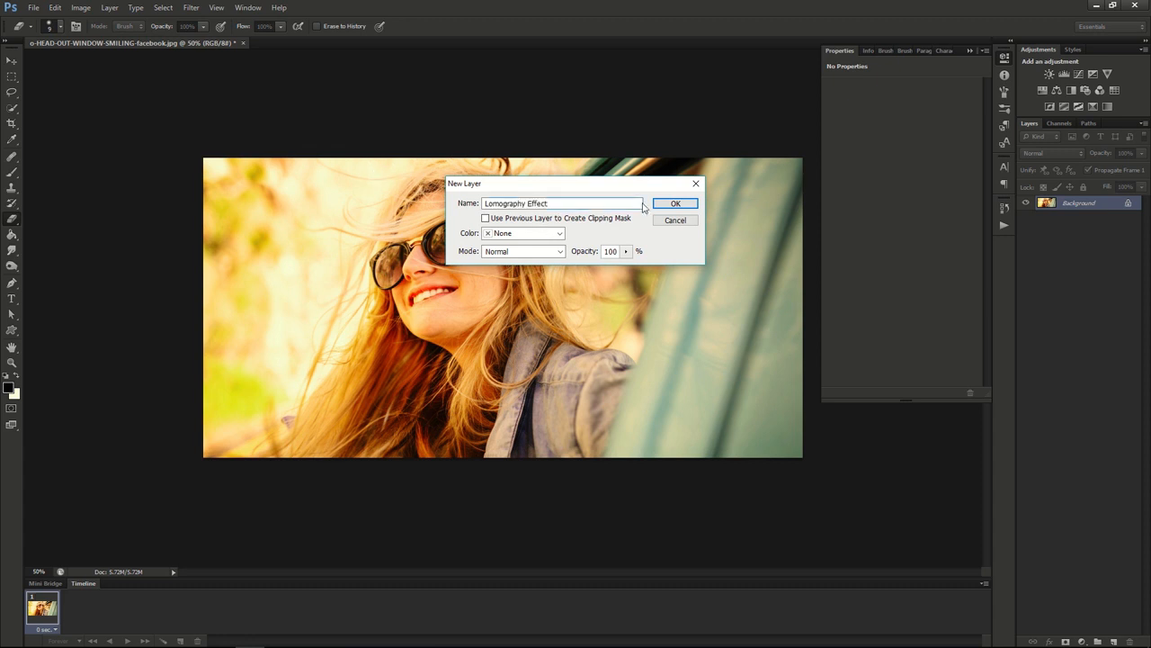
click(675, 203)
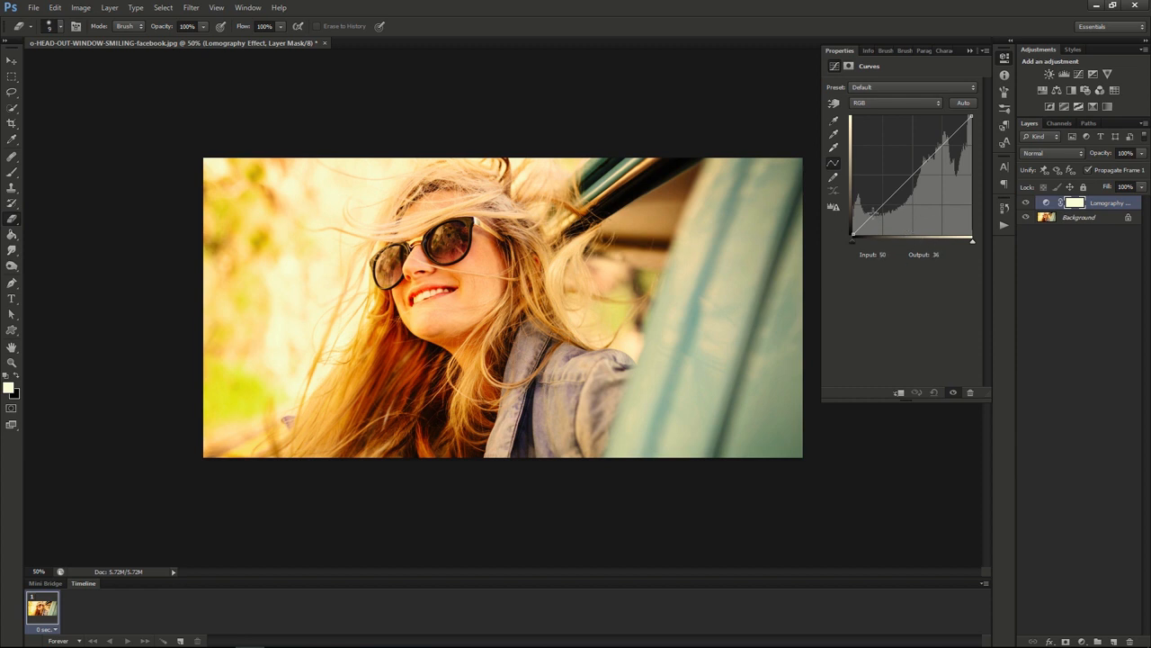
Step: Shape the RGB curve into a gentle S, with a shadow point at input 47, output 35 and a highlight point at 190, 196
click(873, 214)
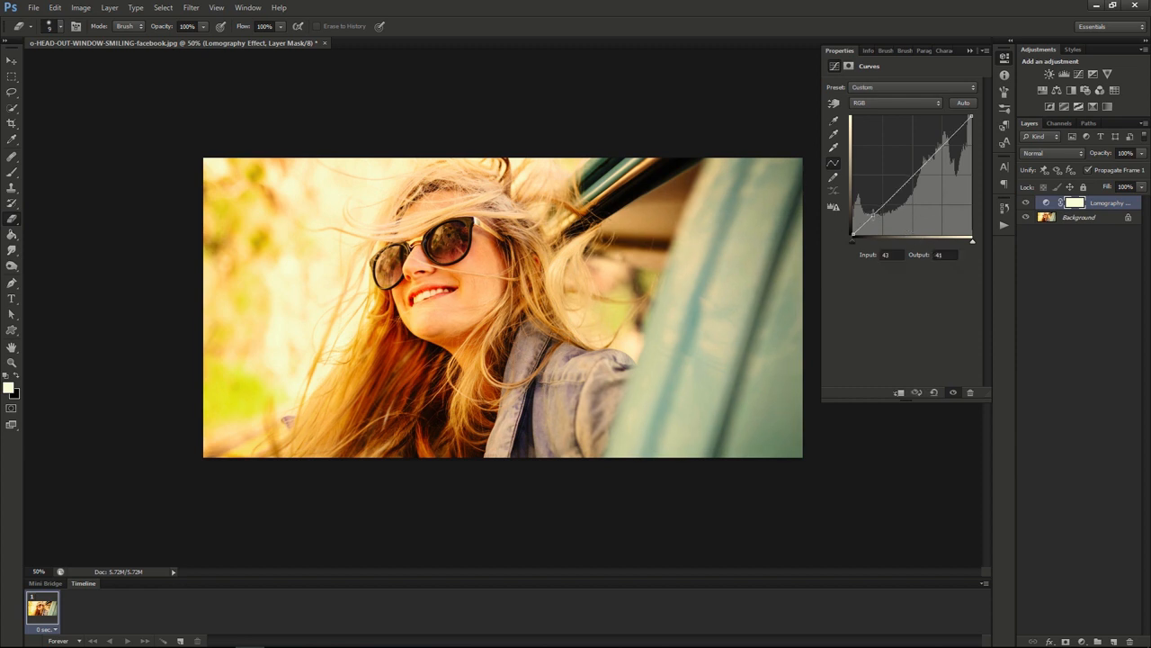
drag(873, 214, 875, 219)
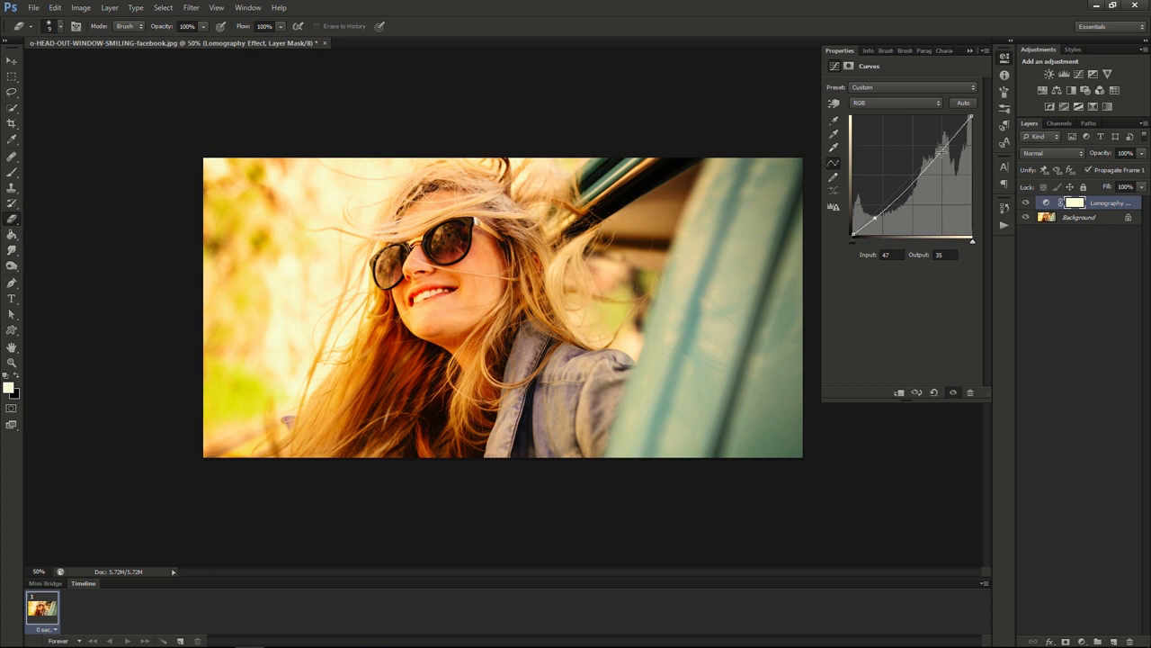
click(943, 148)
drag(942, 148, 941, 142)
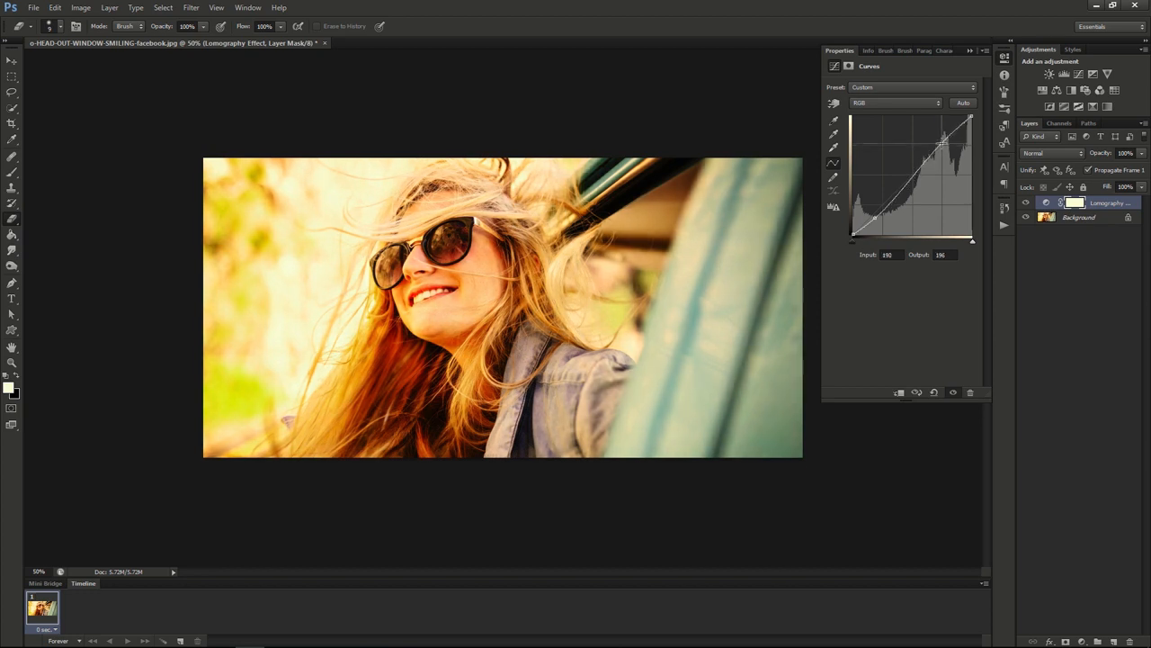
Step: Adjust the Red channel curve with a shadow point lowered to input 41, output 28 and a highlight point at input 191, output 190
click(884, 104)
click(881, 124)
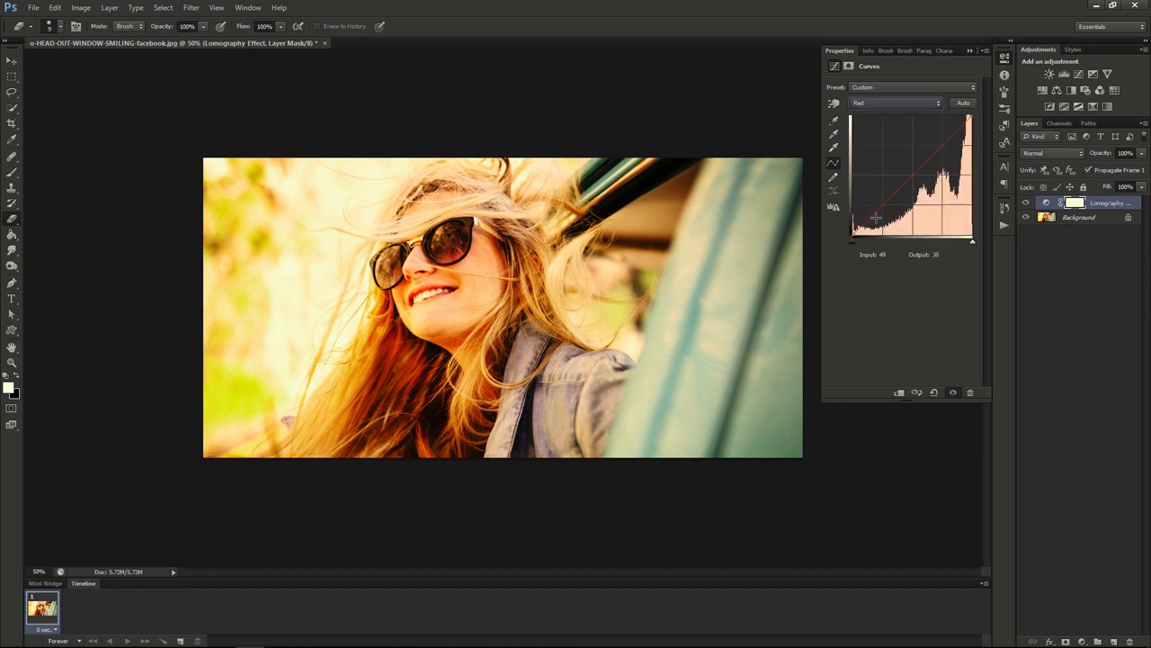
drag(870, 217, 874, 220)
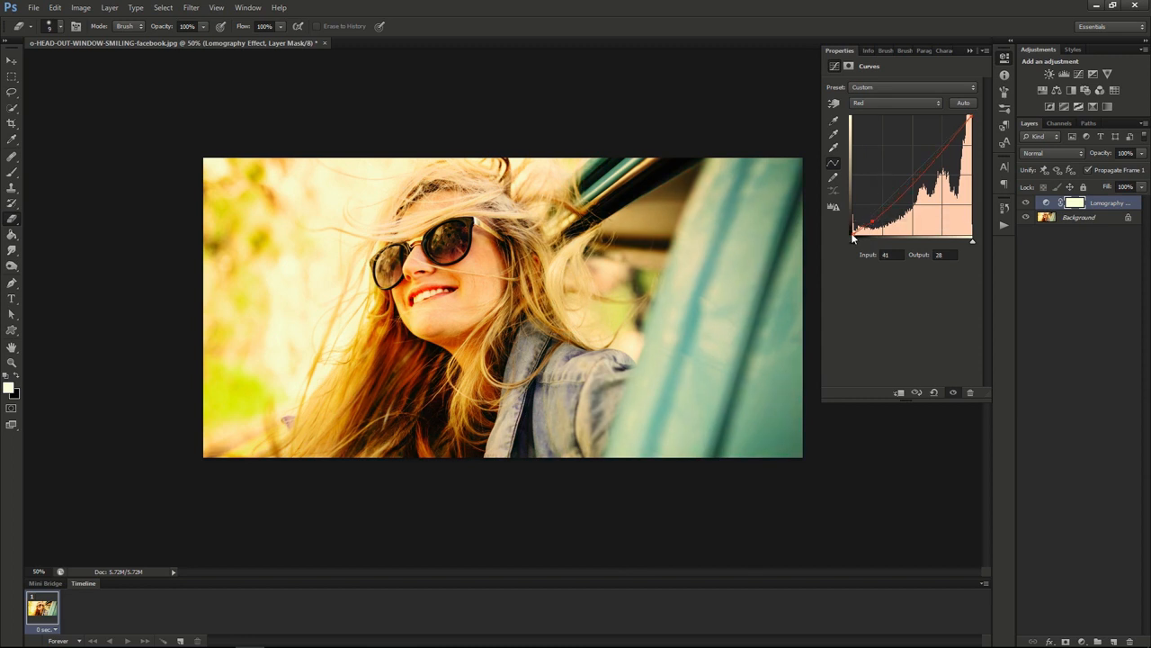
drag(854, 237, 853, 230)
click(945, 153)
drag(945, 153, 942, 148)
Step: Flatten the Green channel curve by raising a shadow point slightly and lowering a highlight point to input 195, output 182
click(895, 101)
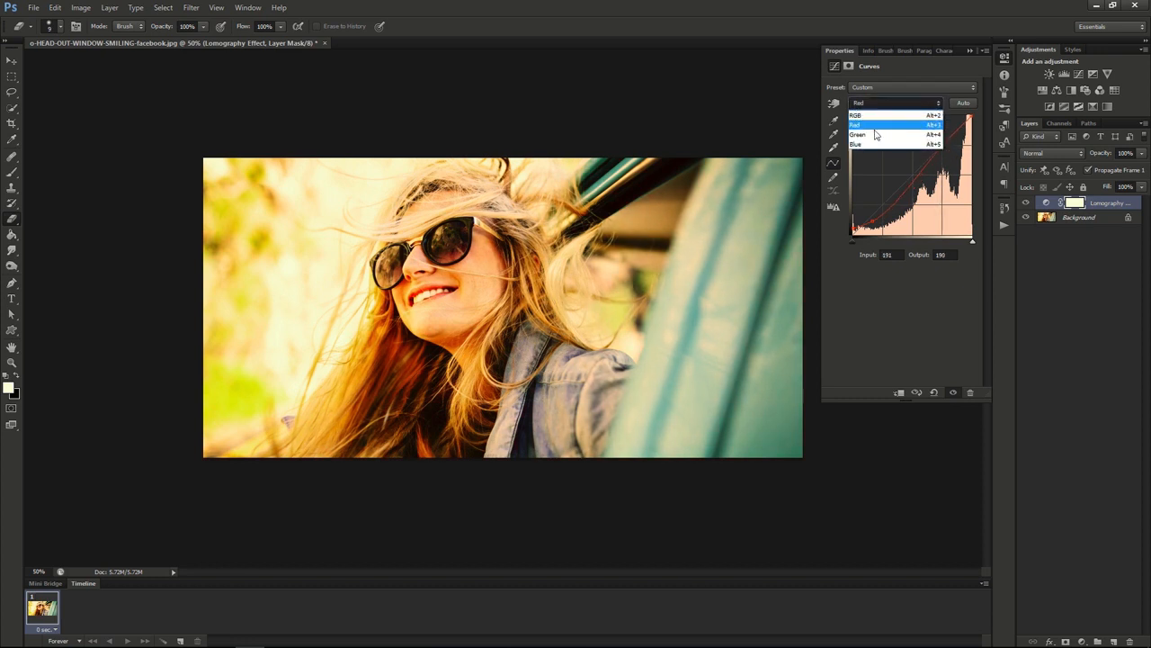
click(875, 135)
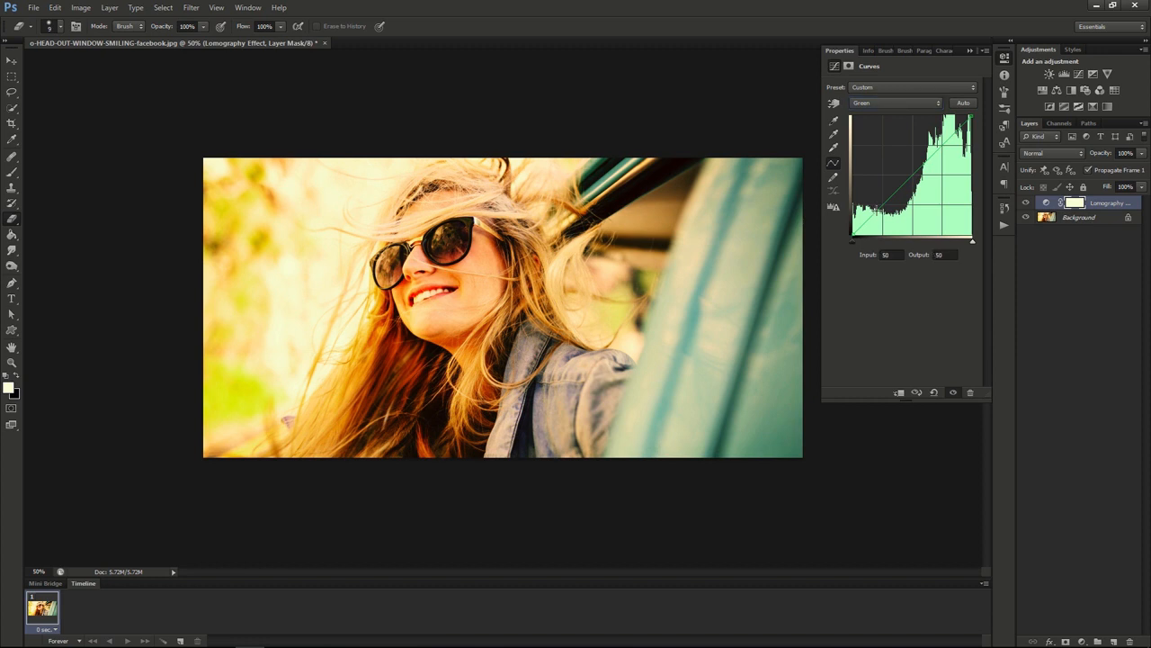
drag(875, 213, 877, 208)
drag(940, 145, 944, 150)
Step: Flatten the Blue channel curve with a shadow point raised to output 53 and a highlight point lowered to input 196, output 178
click(911, 104)
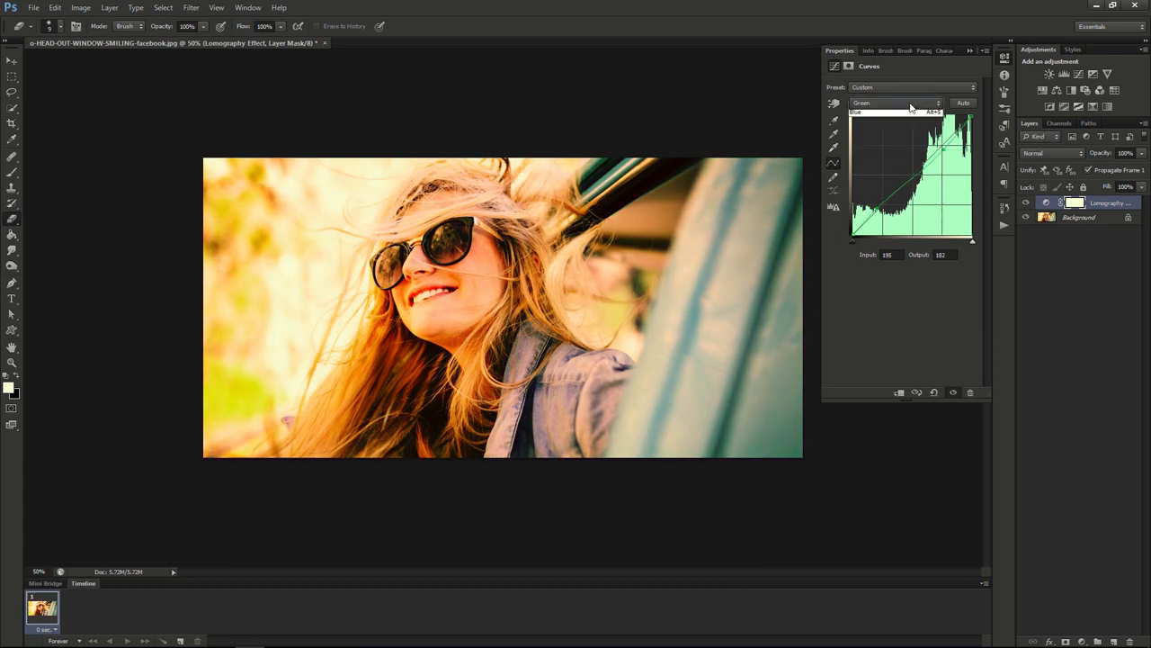
click(886, 144)
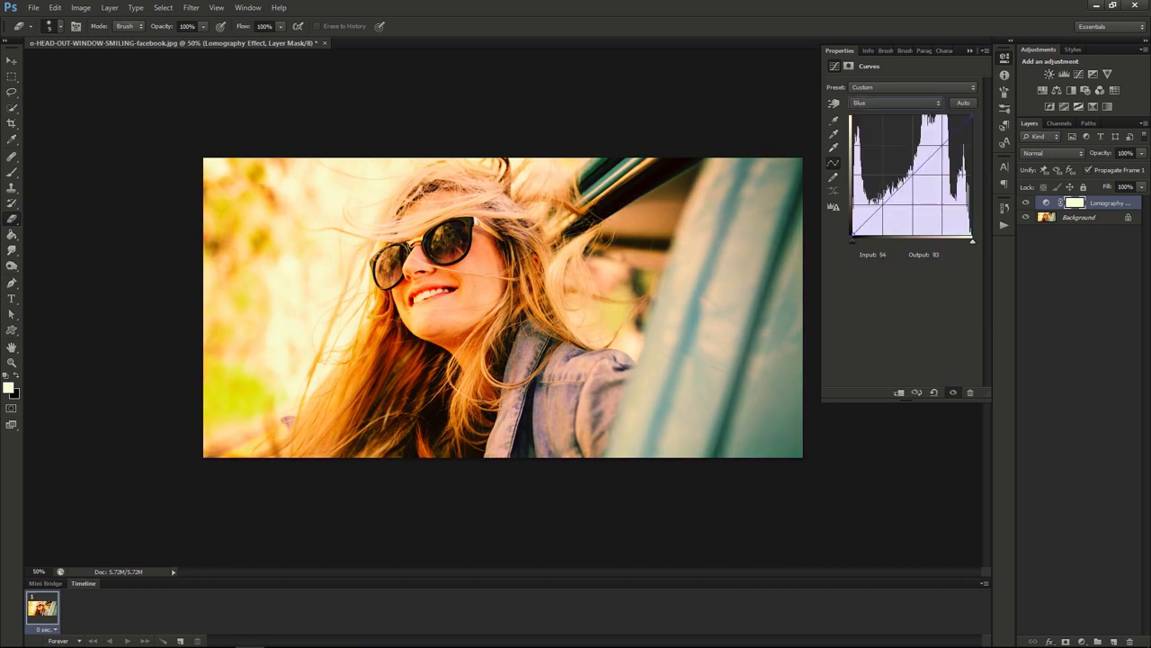
click(874, 215)
drag(942, 146, 942, 148)
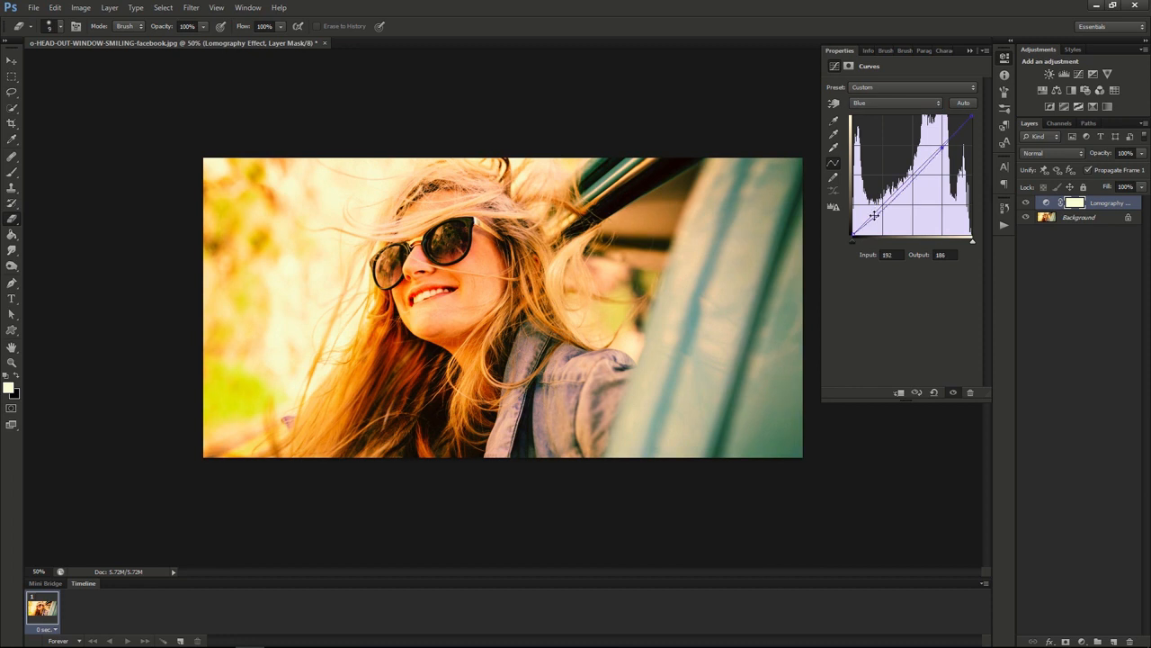
drag(875, 215, 872, 211)
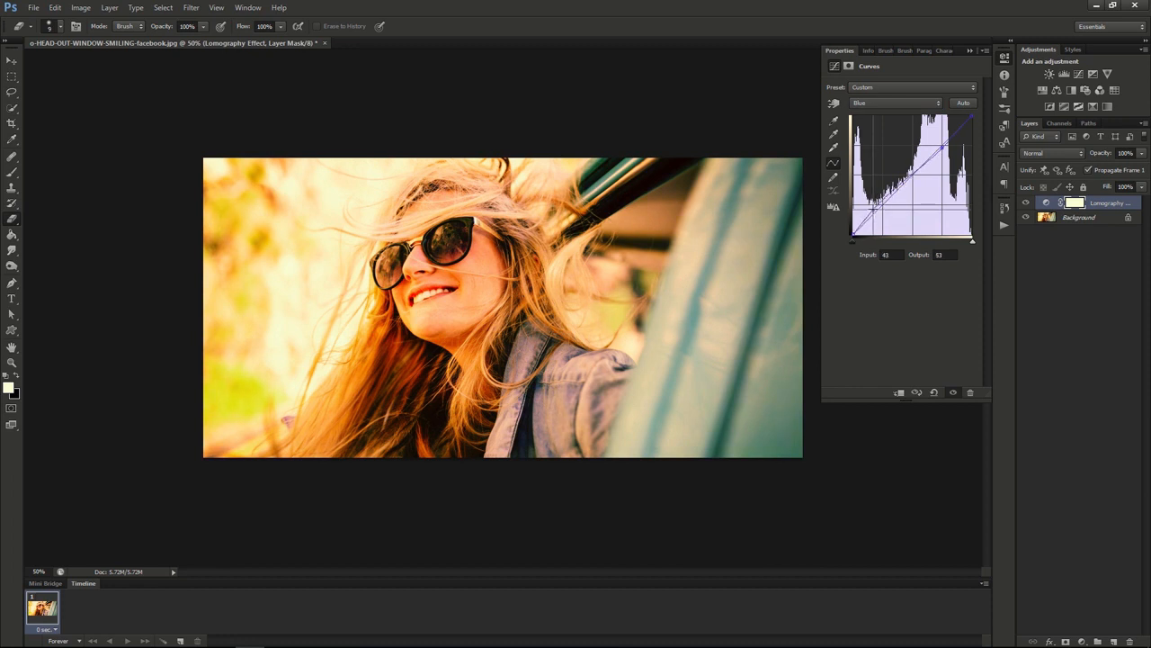
drag(942, 147, 944, 151)
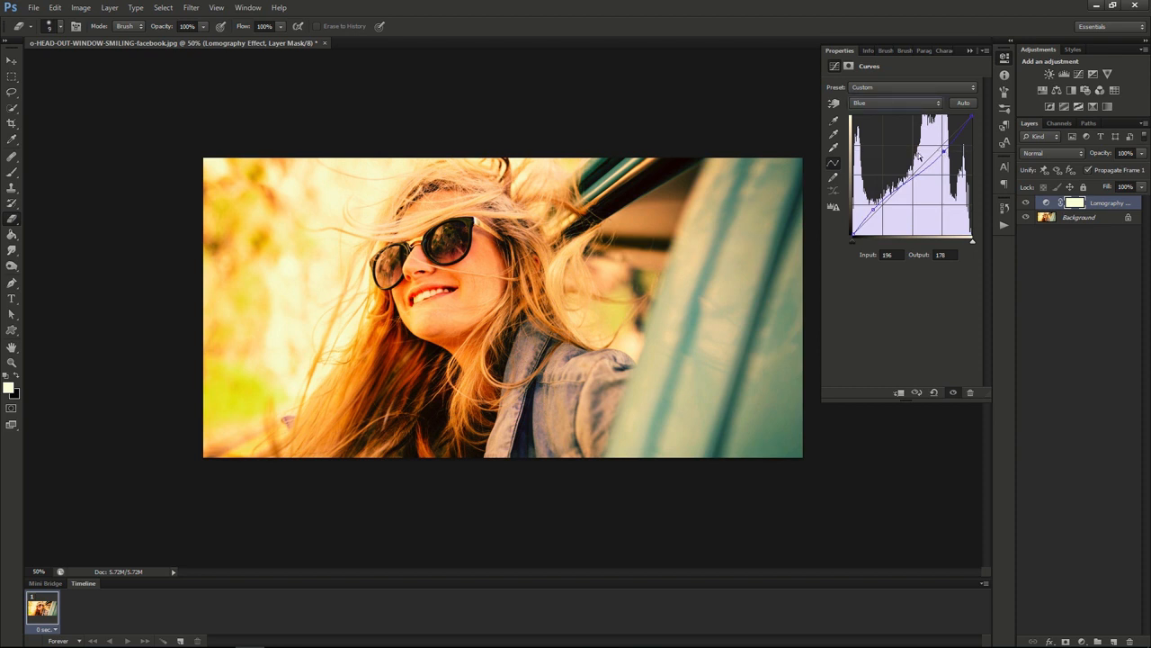
Step: Raise the black point of the composite RGB curve to output 31 at input 0 for faded shadows
click(875, 89)
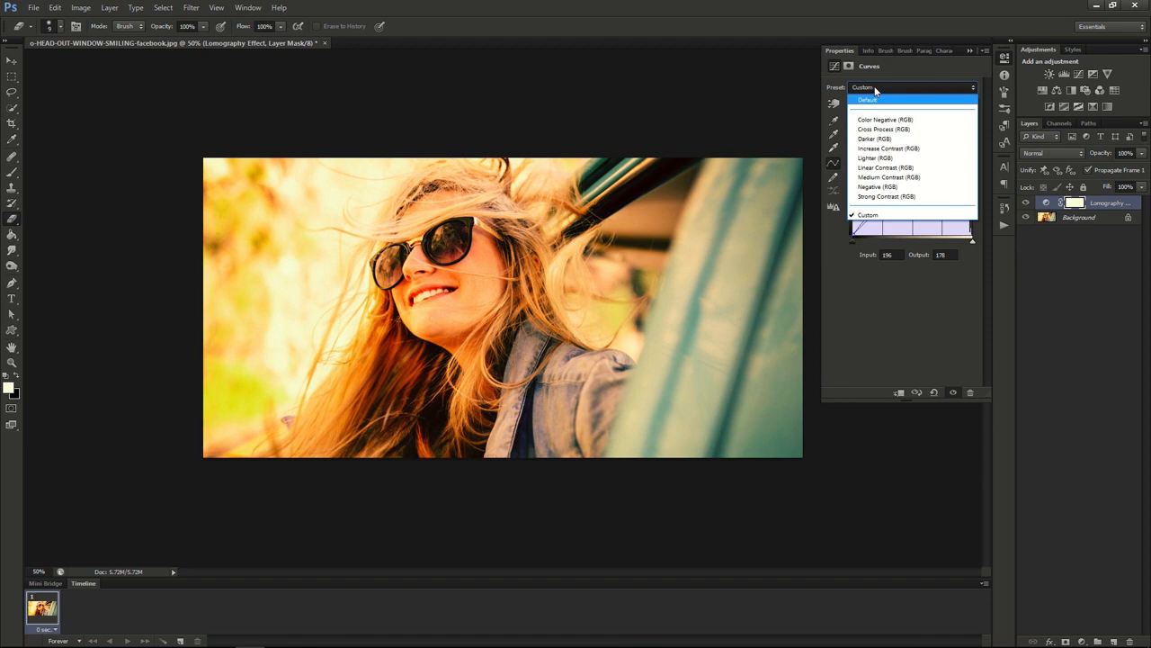
click(875, 90)
click(873, 103)
click(872, 117)
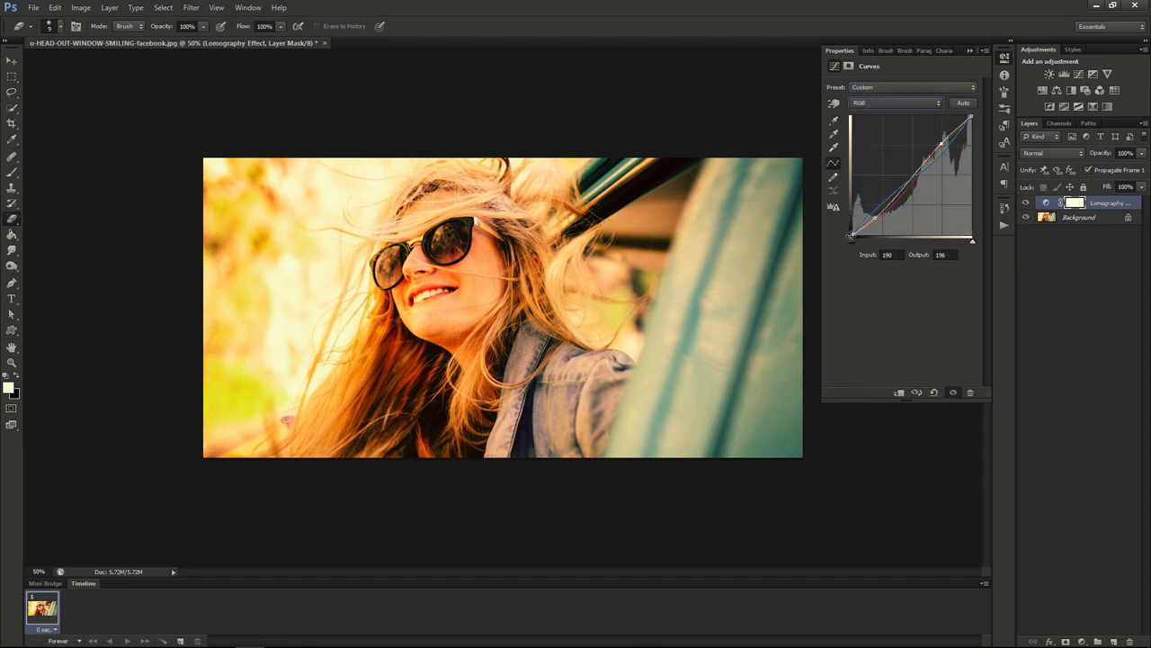
drag(853, 233, 852, 222)
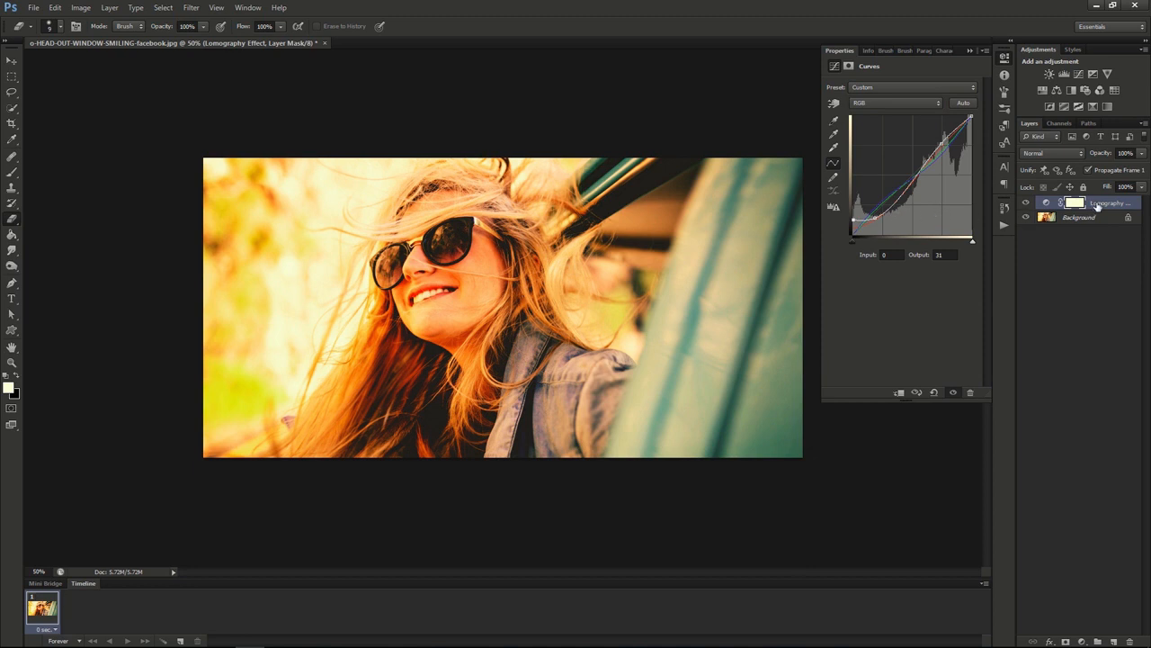
Step: Reduce the Lomography Effect layer's opacity to 55% and toggle its visibility off and on to compare with the original photo
click(1141, 153)
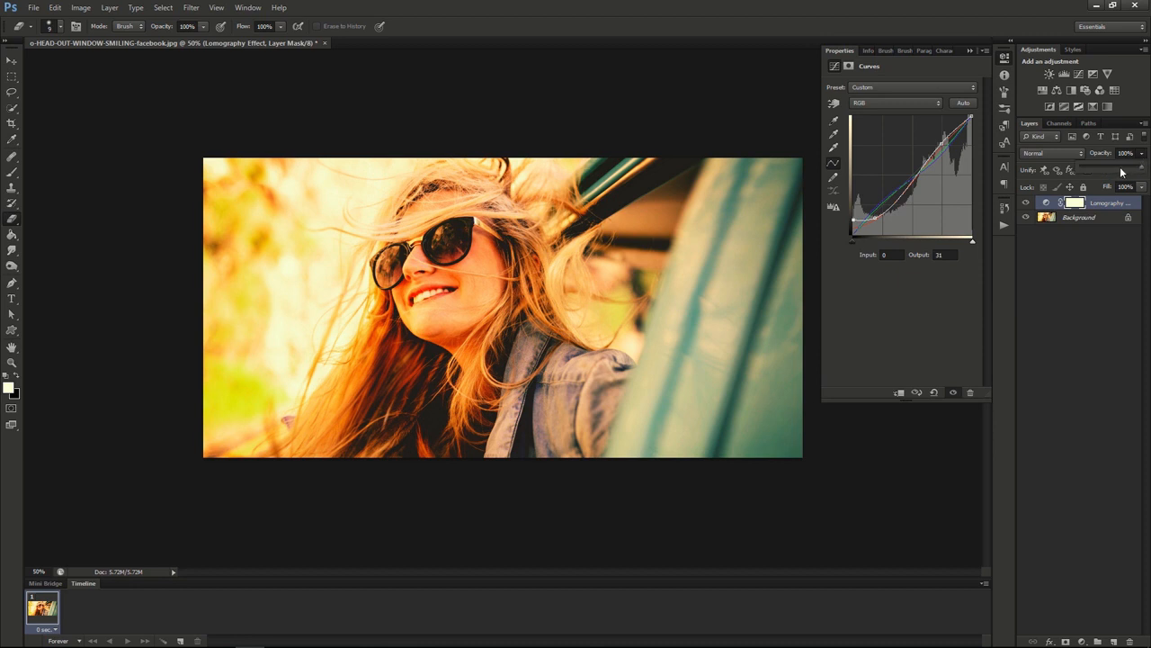
click(1116, 166)
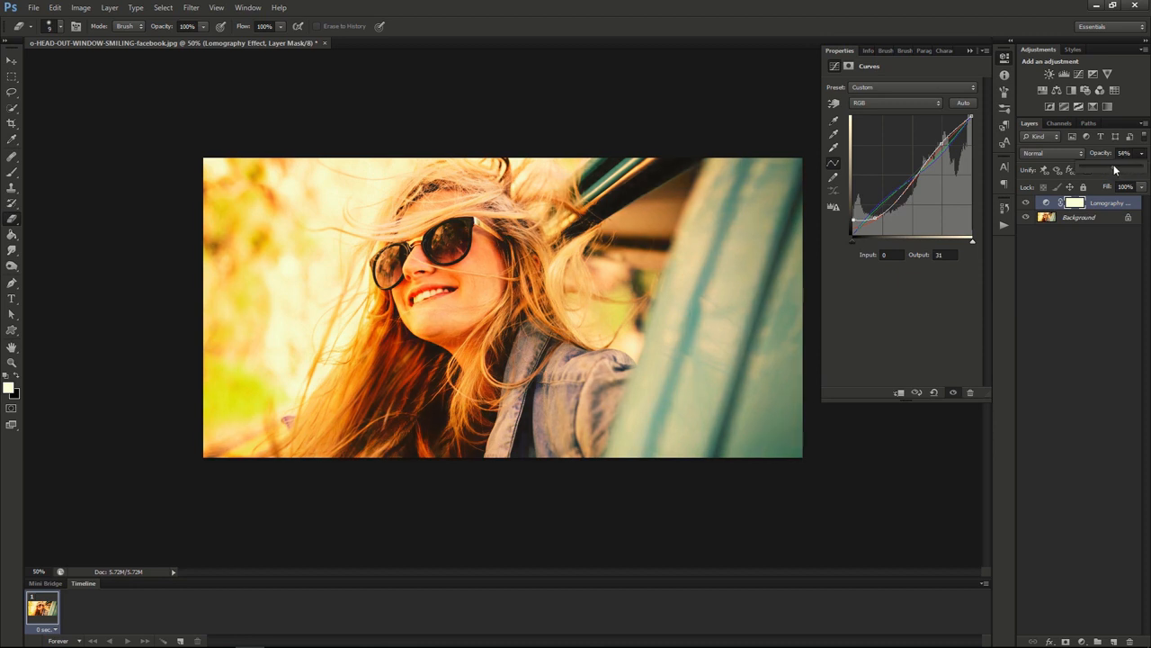
drag(1116, 169, 1115, 169)
click(1025, 205)
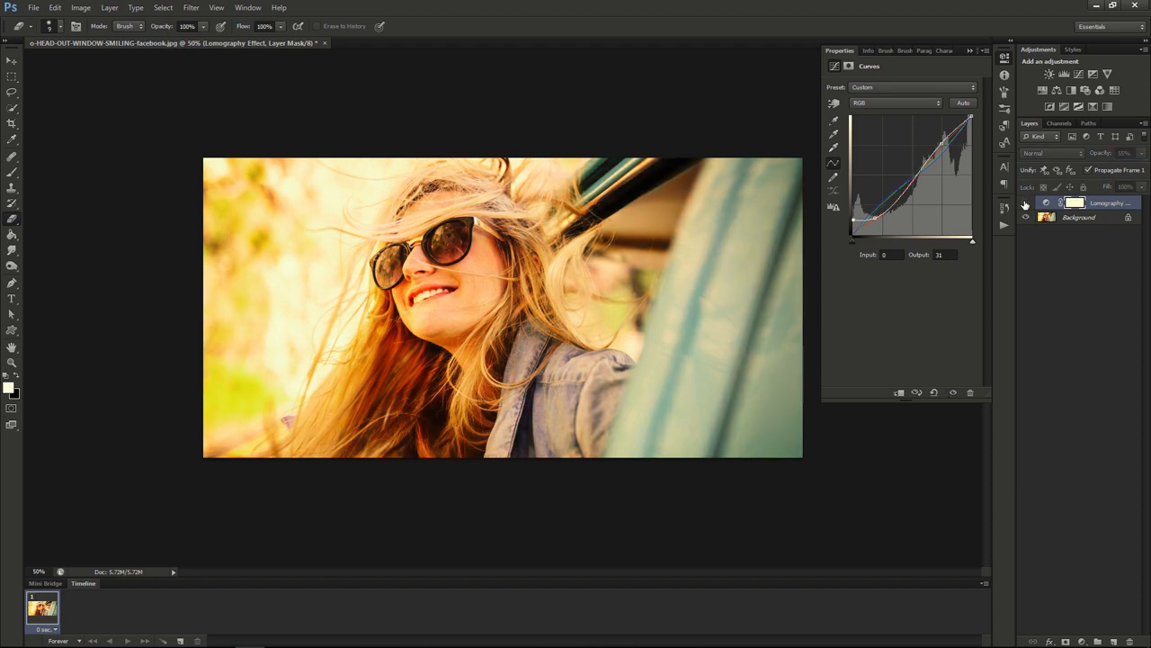
click(1026, 205)
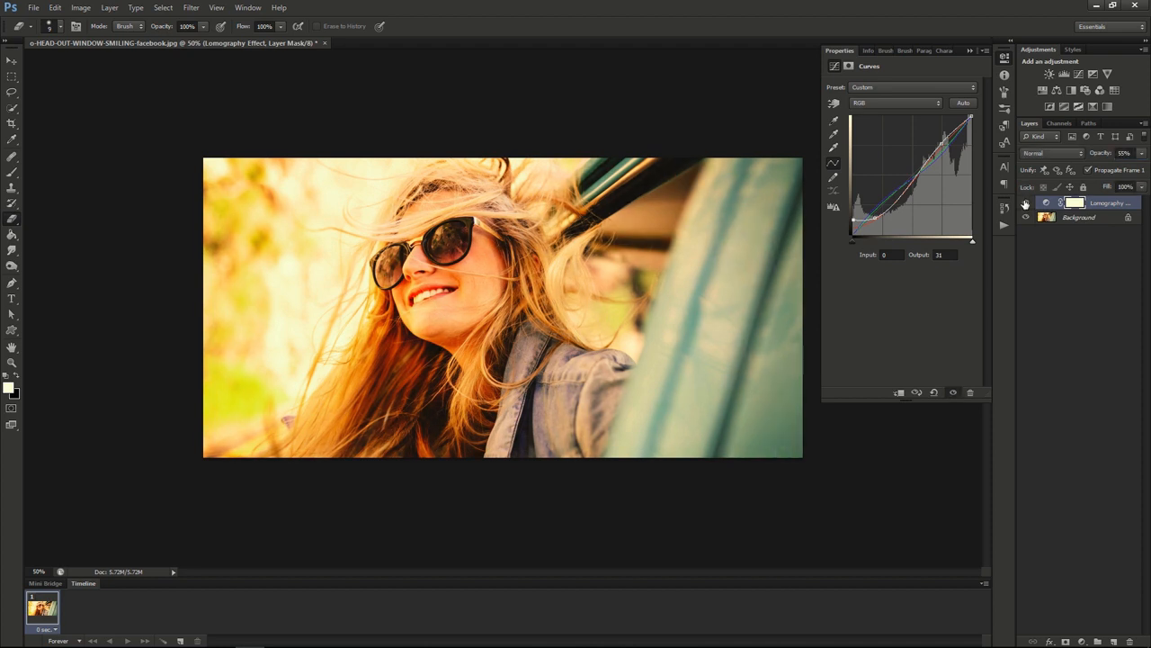